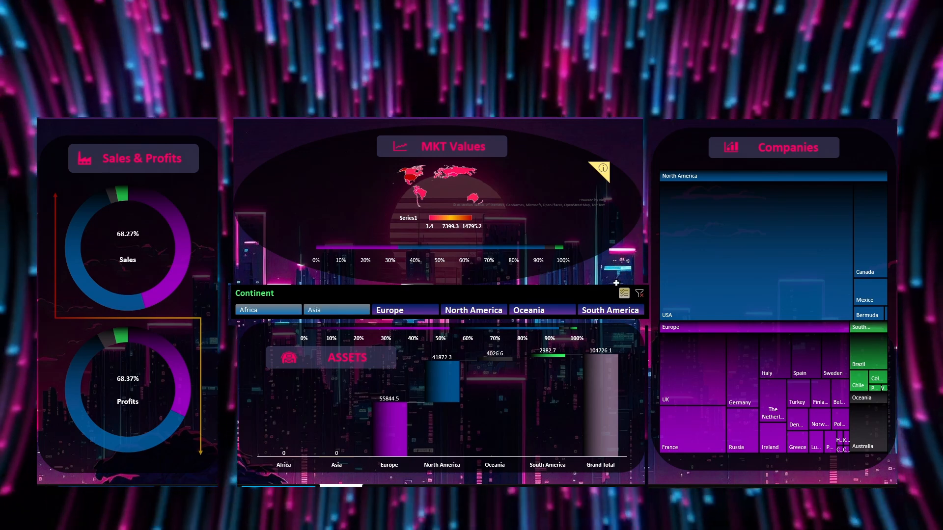
# Explore the finished dashboard by filtering its Continent slicer to Africa, Asia, Europe, North America and Oceania
pyautogui.click(639, 293)
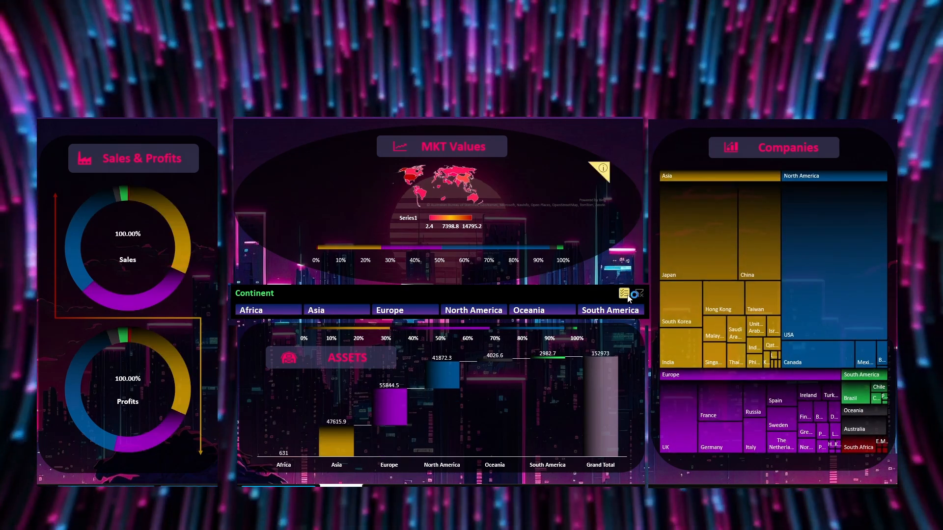
pyautogui.click(284, 312)
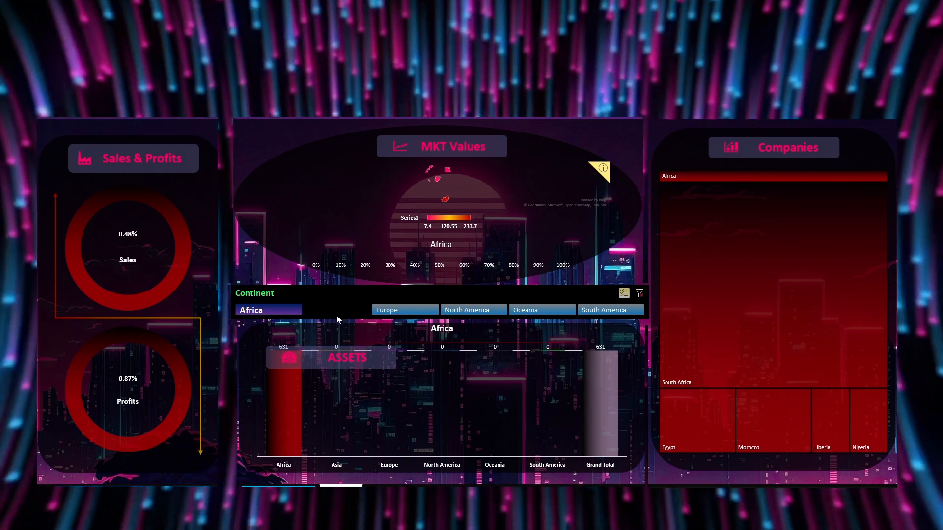
pyautogui.keyDown('ctrl'); pyautogui.click(337, 314); pyautogui.keyUp('ctrl')
pyautogui.keyDown('ctrl'); pyautogui.click(418, 312); pyautogui.keyUp('ctrl')
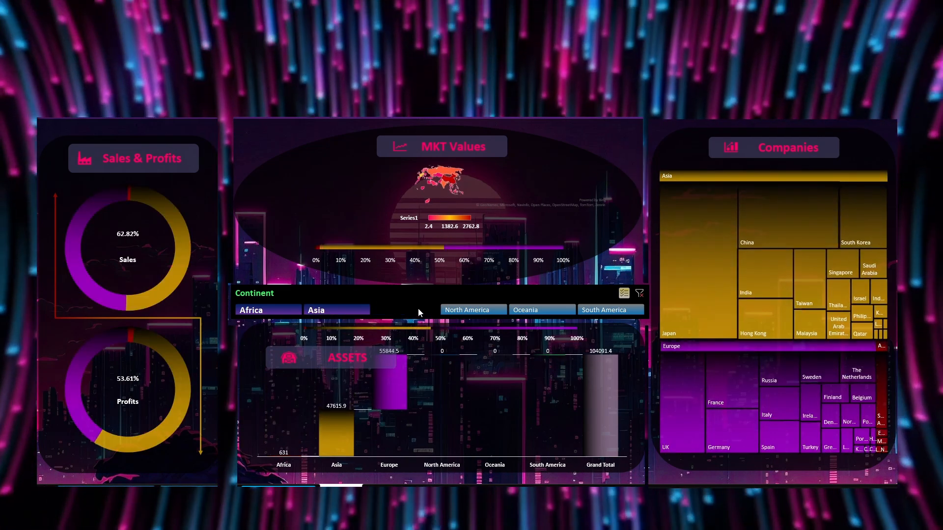
pyautogui.keyDown('ctrl'); pyautogui.click(464, 309); pyautogui.keyUp('ctrl')
pyautogui.keyDown('ctrl'); pyautogui.click(517, 308); pyautogui.keyUp('ctrl')
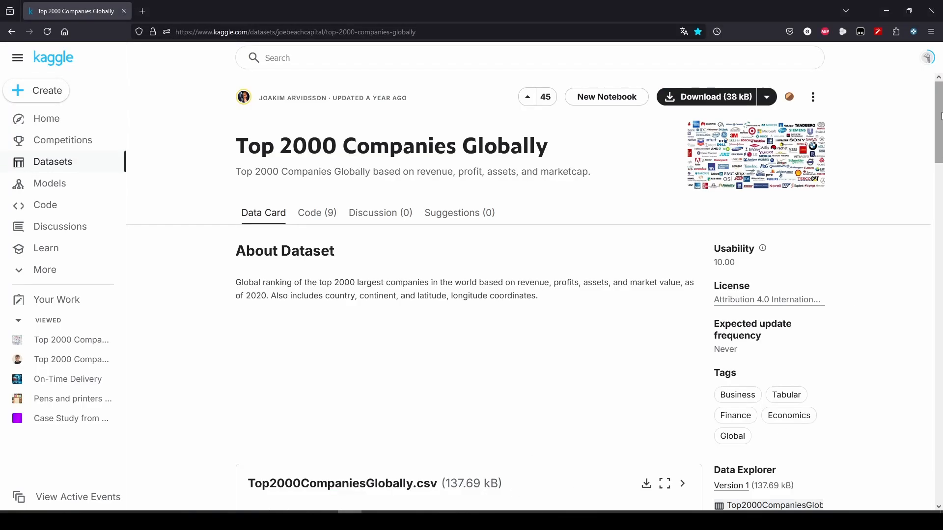
# Review the Top 2000 Companies Globally dataset page on Kaggle and the synthwave images on Pixabay
pyautogui.scroll(-2, 940, 120)
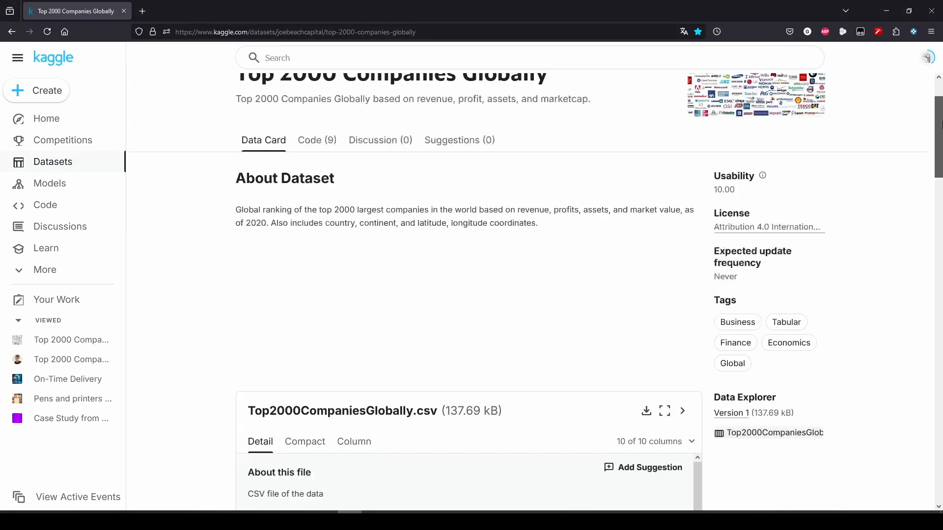
pyautogui.moveTo(940, 123); pyautogui.dragTo(941, 362)
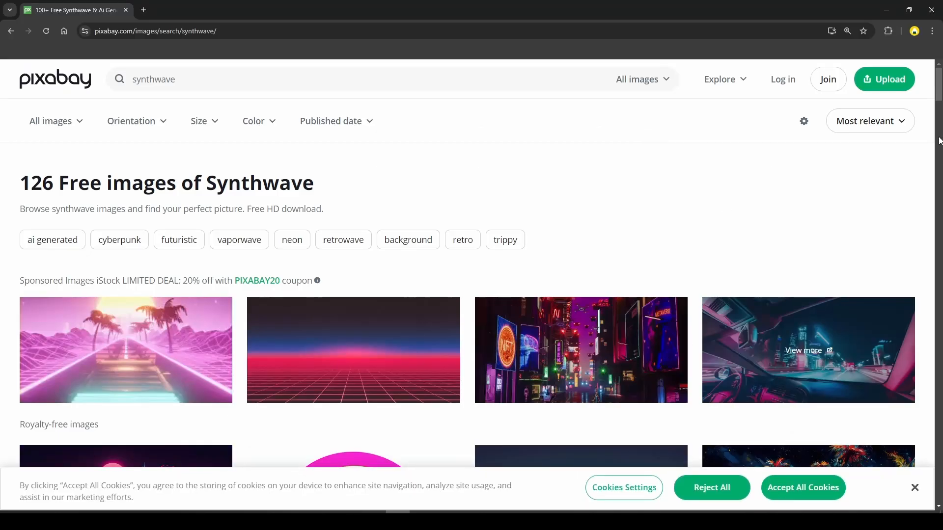
pyautogui.scroll(-6, 90, 184)
pyautogui.click(102, 224)
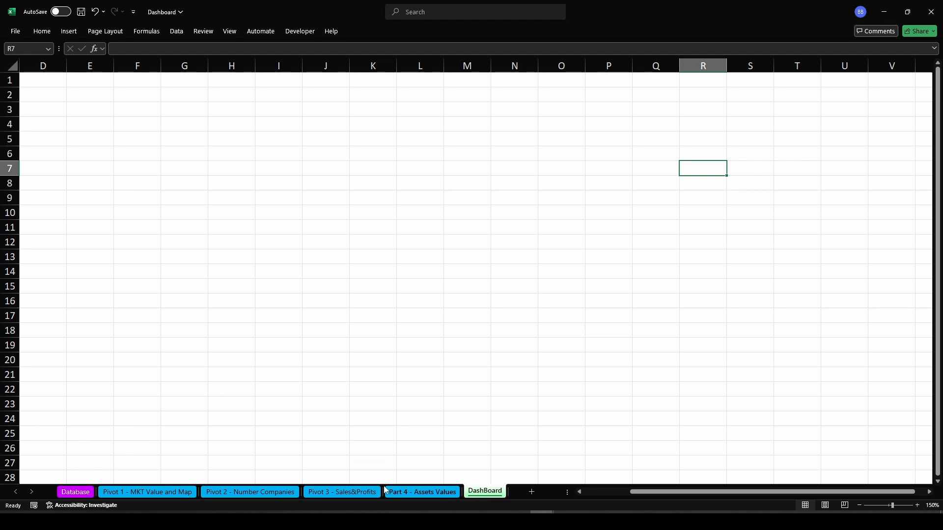
# Hide the gridlines on the DashBoard sheet
pyautogui.click(75, 492)
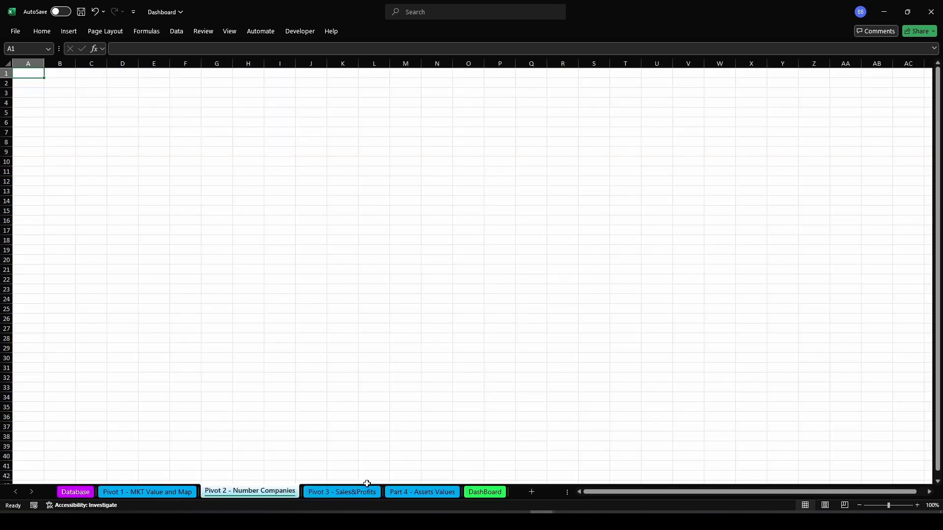
pyautogui.click(352, 492)
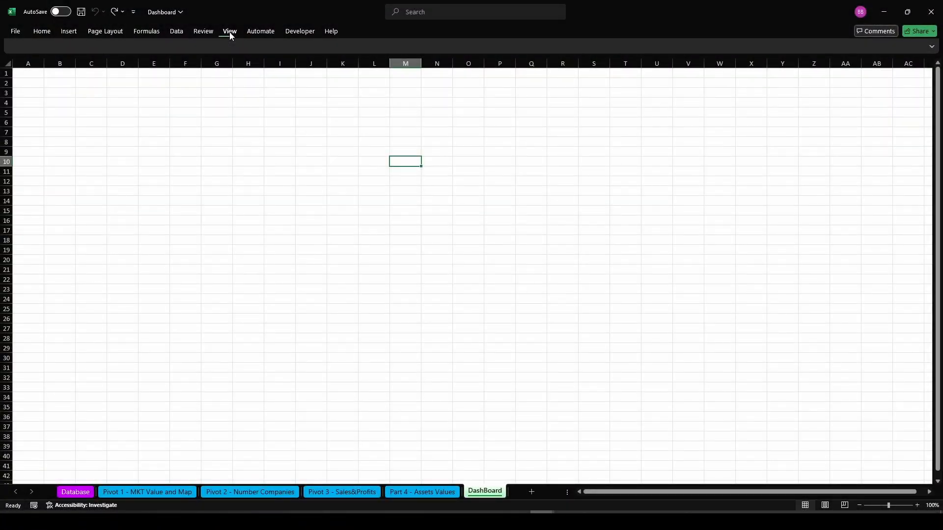
pyautogui.click(230, 33)
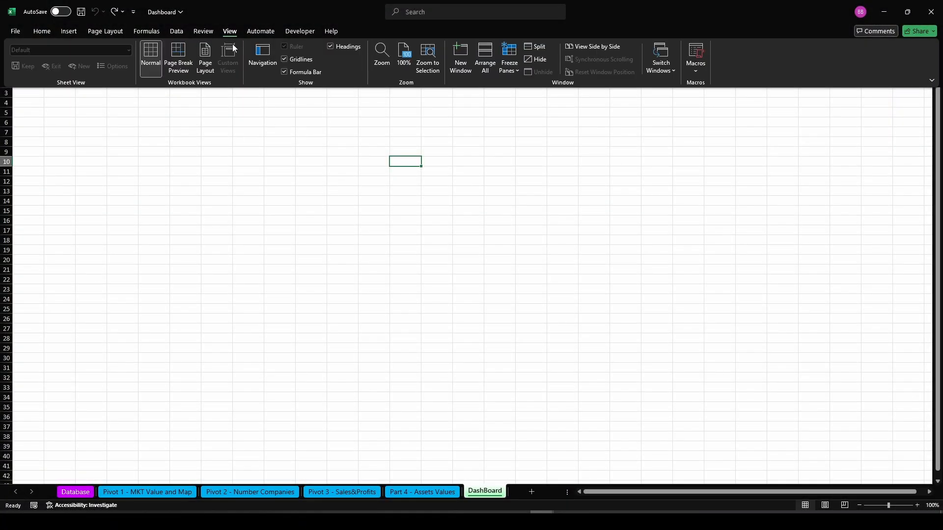
pyautogui.click(286, 59)
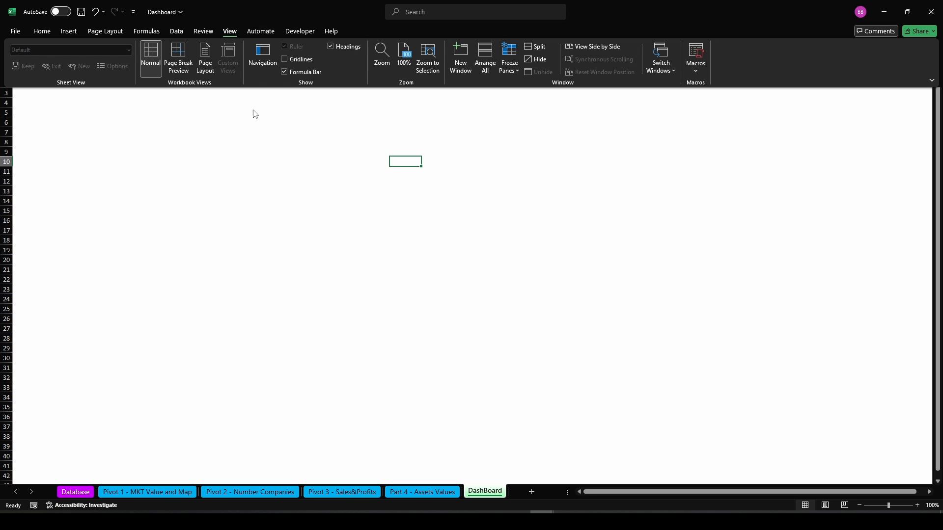
# Set the DashBoard sheet background to the wallpaper-7896859_1920 image from the Pictures folder
pyautogui.click(107, 32)
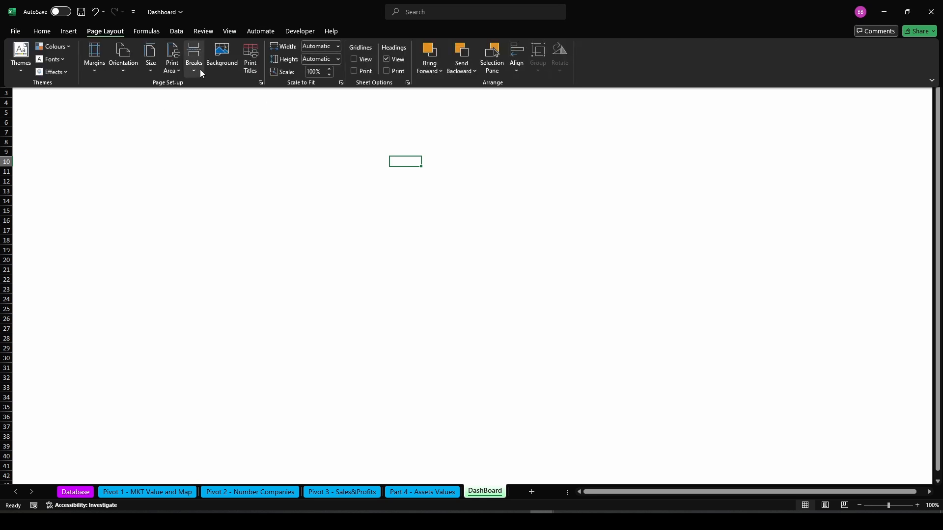
pyautogui.click(218, 61)
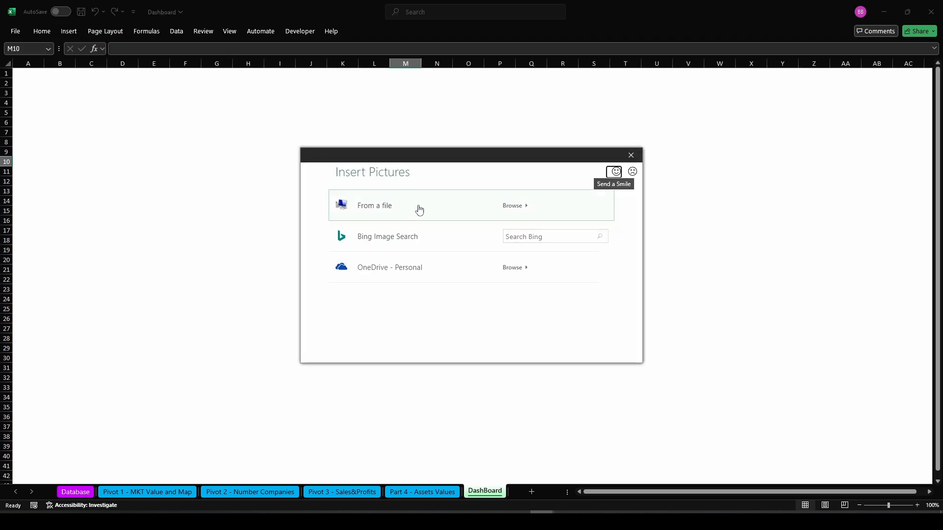
pyautogui.click(419, 209)
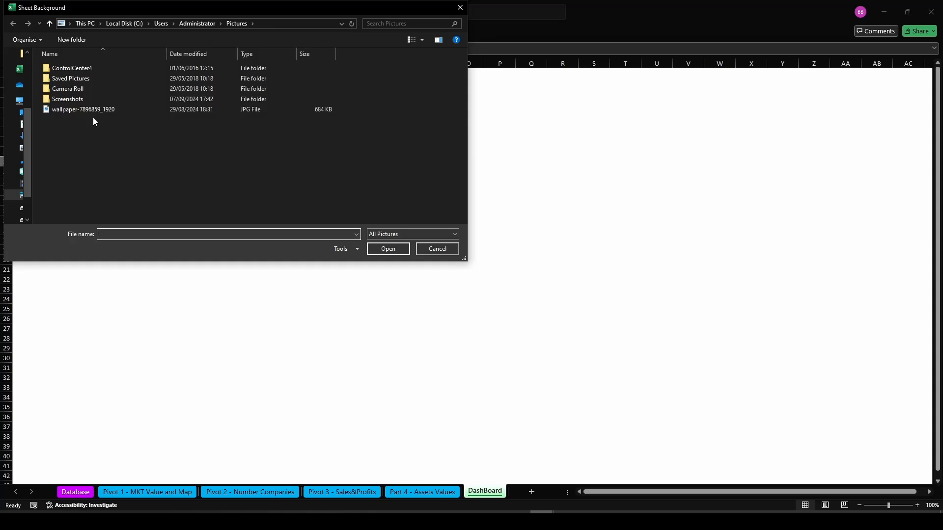
pyautogui.click(82, 110)
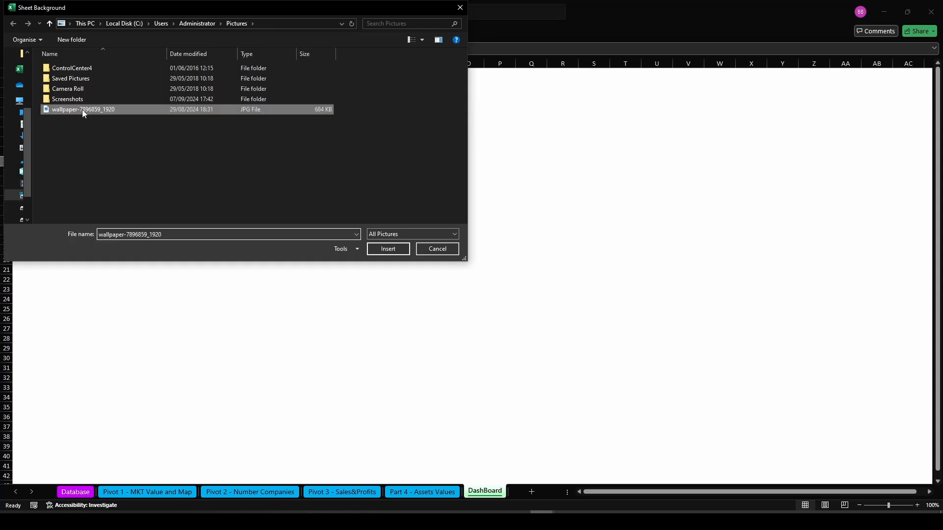
pyautogui.click(387, 249)
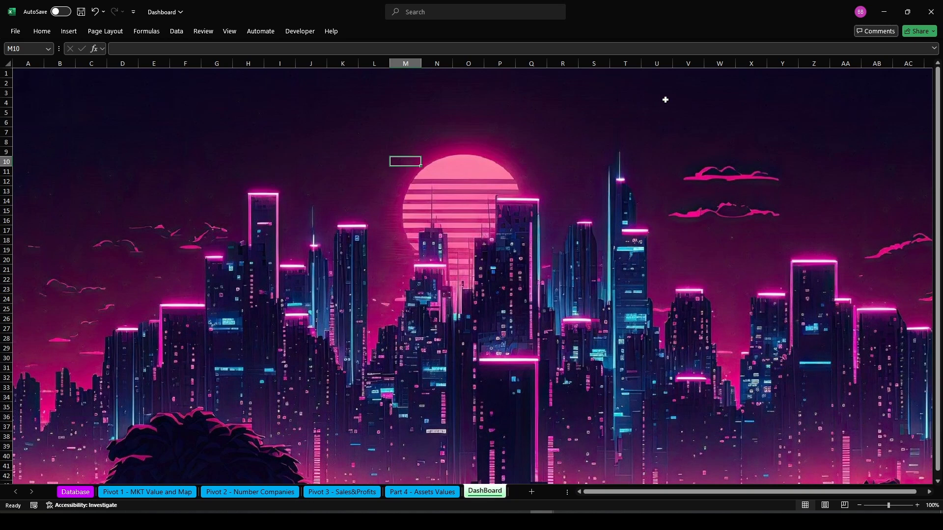
# Draw a rectangle about 2,12 cm tall and 44,5 cm wide across the top of the dashboard
pyautogui.click(68, 31)
pyautogui.click(145, 54)
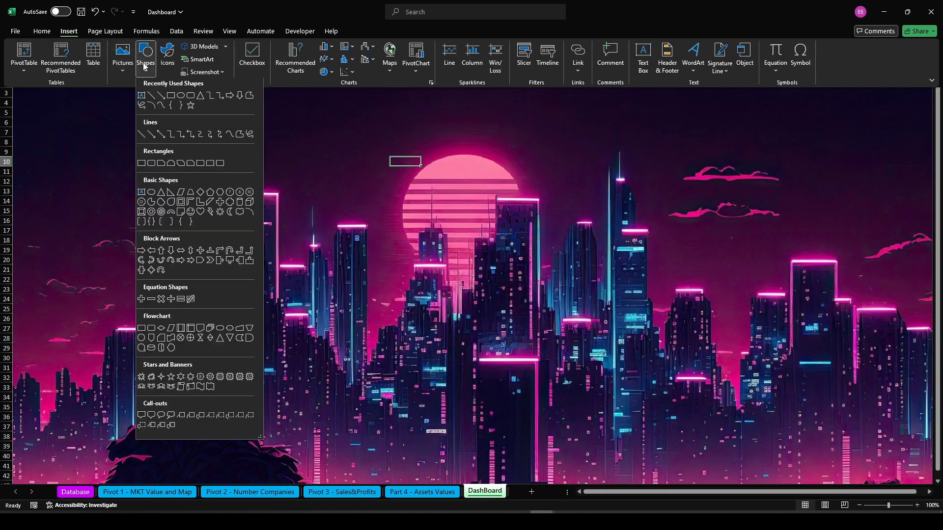
pyautogui.click(187, 99)
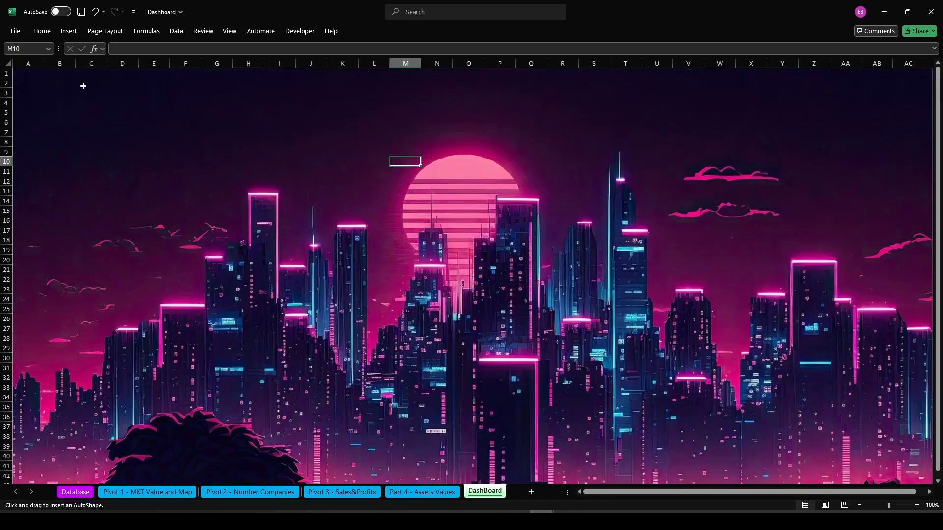
pyautogui.moveTo(62, 84); pyautogui.dragTo(888, 125)
# Set the rectangle's height to 1,6 cm and its width to 48 cm
pyautogui.rightClick(432, 113)
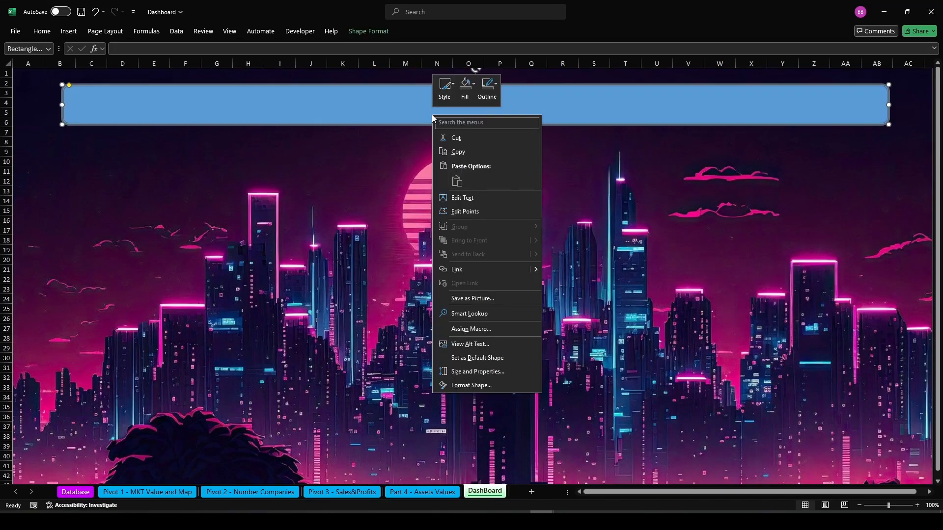
pyautogui.click(364, 33)
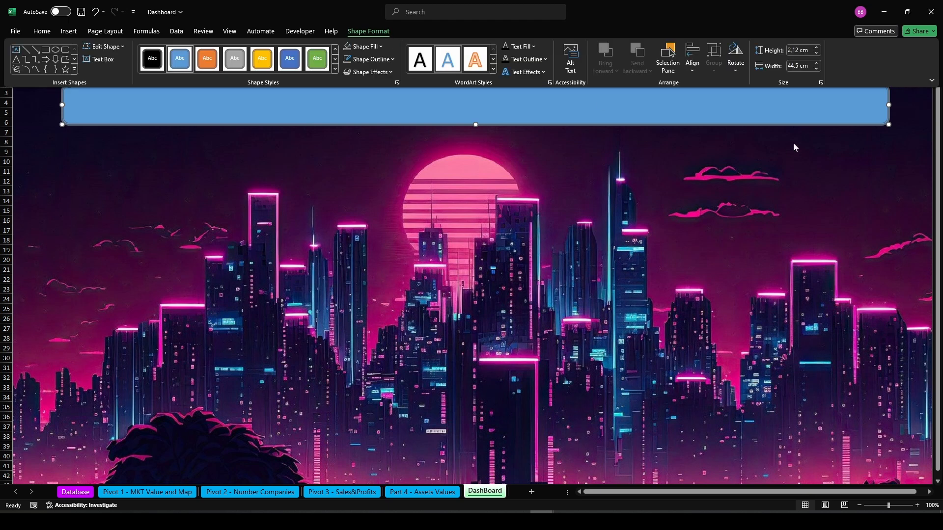
pyautogui.click(797, 50)
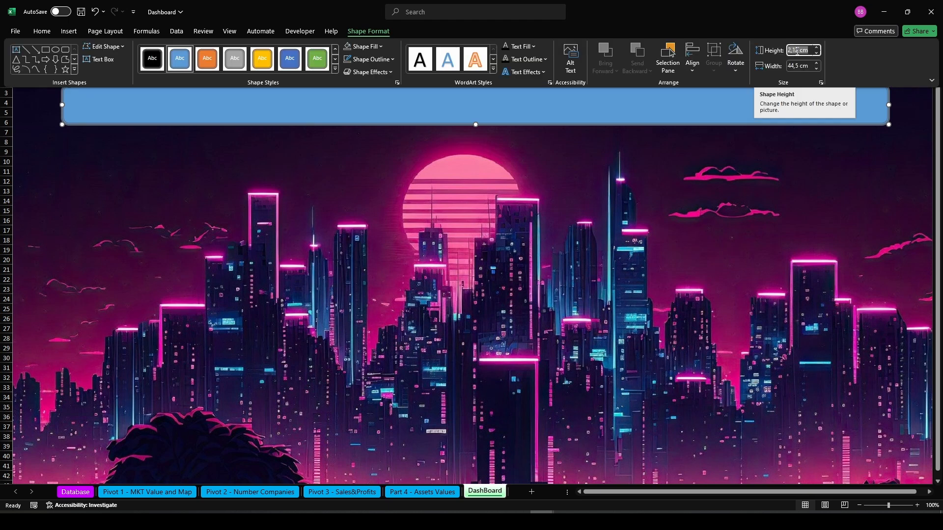
pyautogui.write('1,6 cm')
pyautogui.press('Tab')
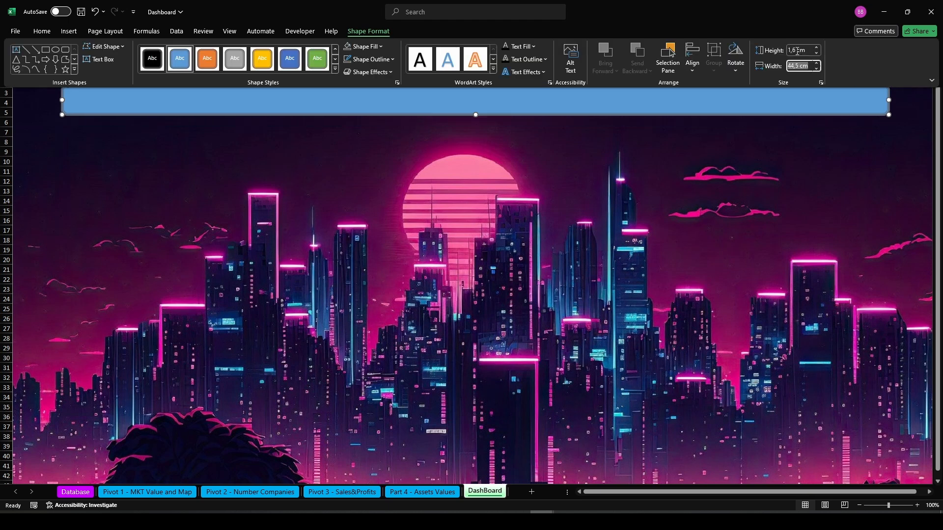
pyautogui.write('4')
pyautogui.press('Return')
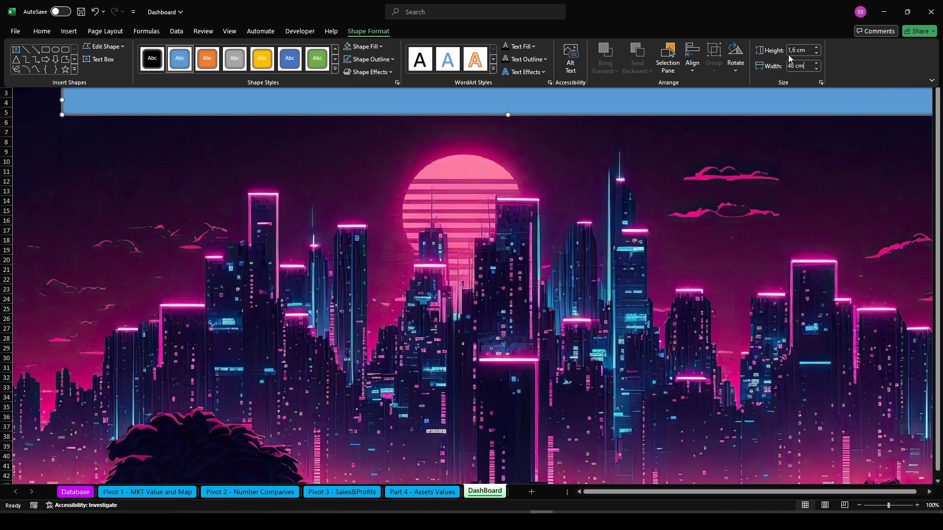
# Move the rectangle up to the sheet's top-left edge and remove its outline
pyautogui.moveTo(288, 99); pyautogui.dragTo(237, 86)
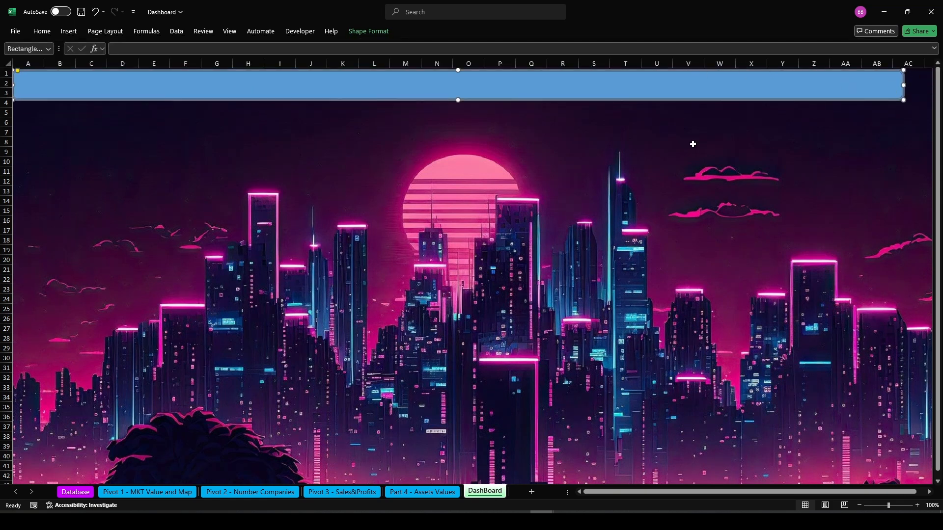
pyautogui.rightClick(325, 86)
pyautogui.click(372, 34)
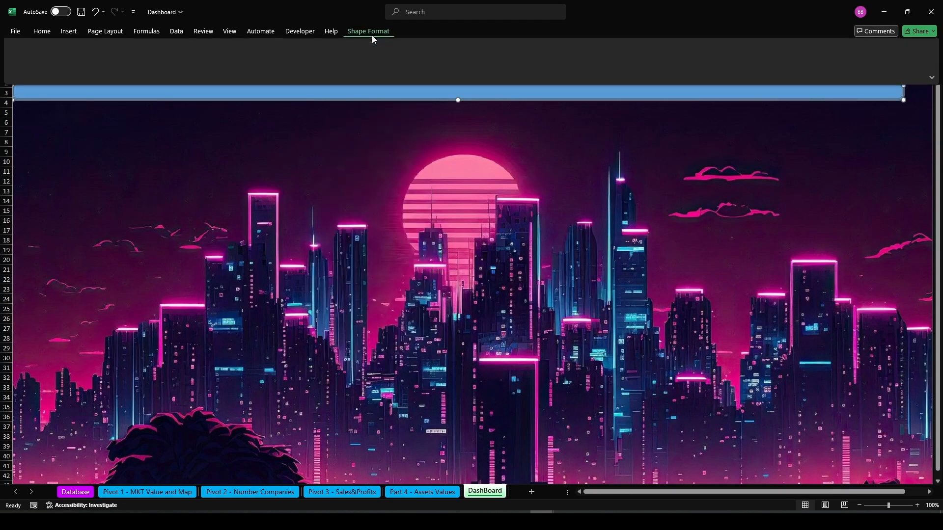
pyautogui.click(372, 59)
pyautogui.click(367, 211)
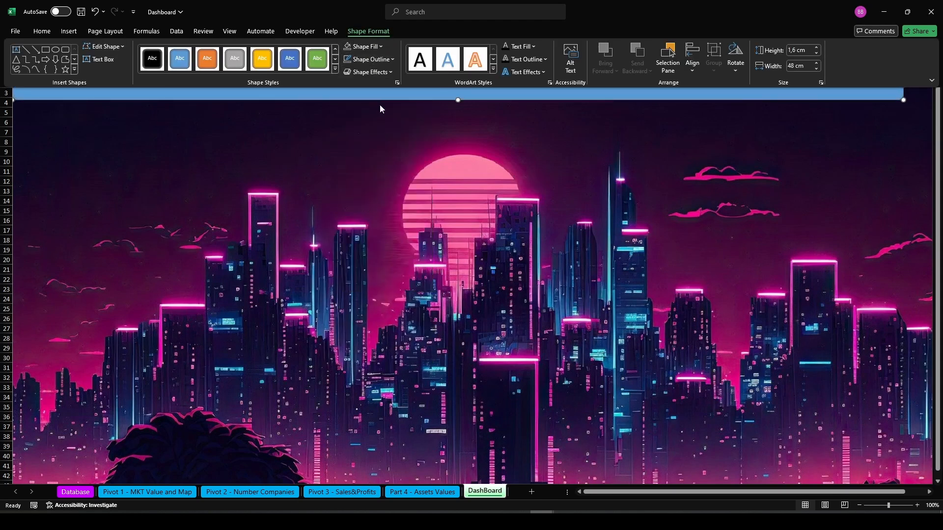
# Give the rectangle a purple linear gradient fill at a 225° angle
pyautogui.click(364, 46)
pyautogui.moveTo(374, 243)
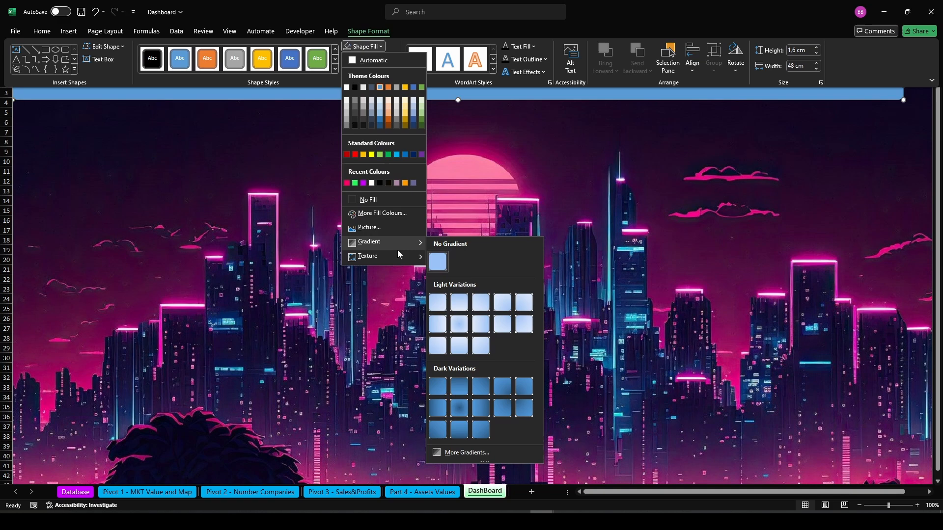
pyautogui.click(467, 453)
pyautogui.click(828, 173)
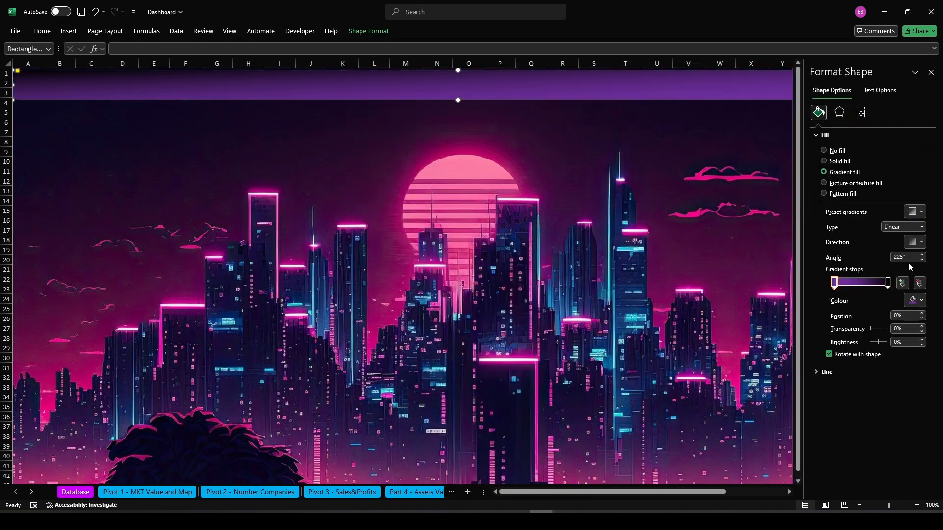
pyautogui.click(914, 241)
pyautogui.click(892, 284)
# Set the transparency of both gradient stops to 30%, then close the Format Shape pane
pyautogui.click(896, 329)
pyautogui.write('3')
pyautogui.press('Return')
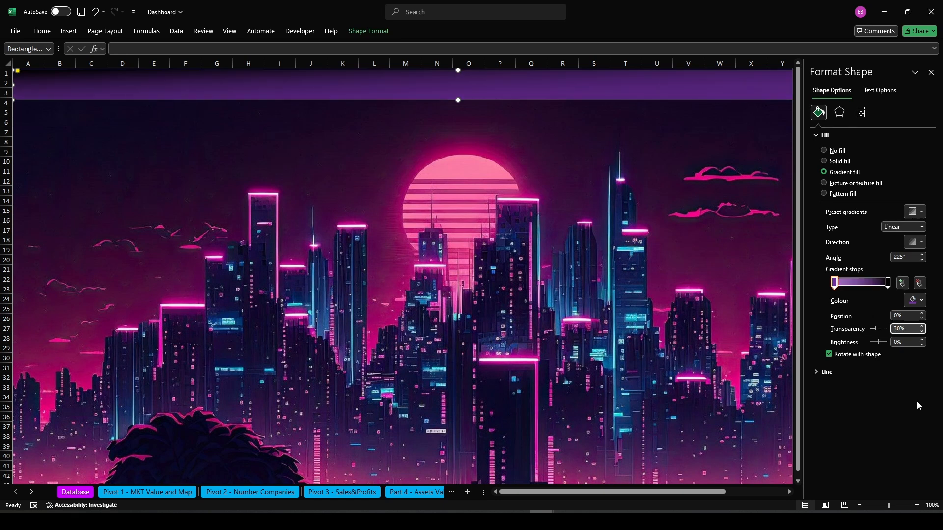
pyautogui.click(887, 282)
pyautogui.click(894, 329)
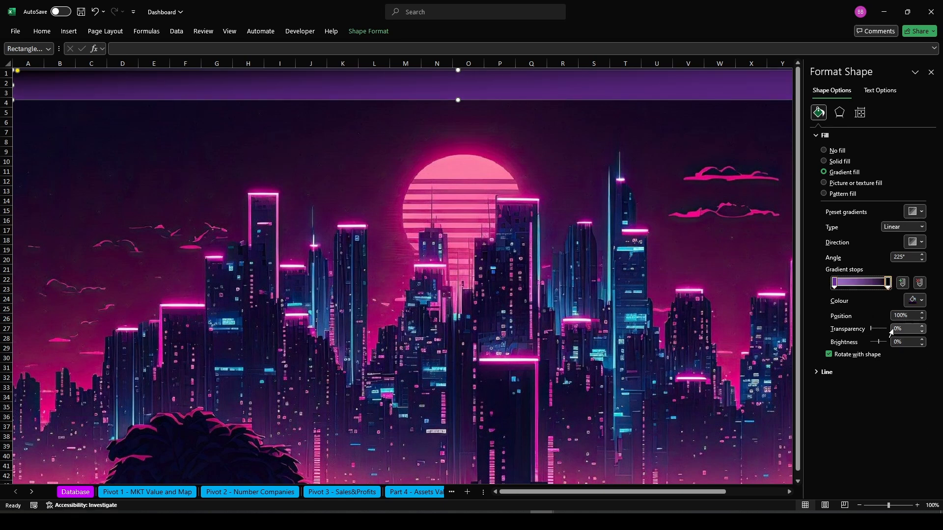
pyautogui.write('3')
pyautogui.press('Return')
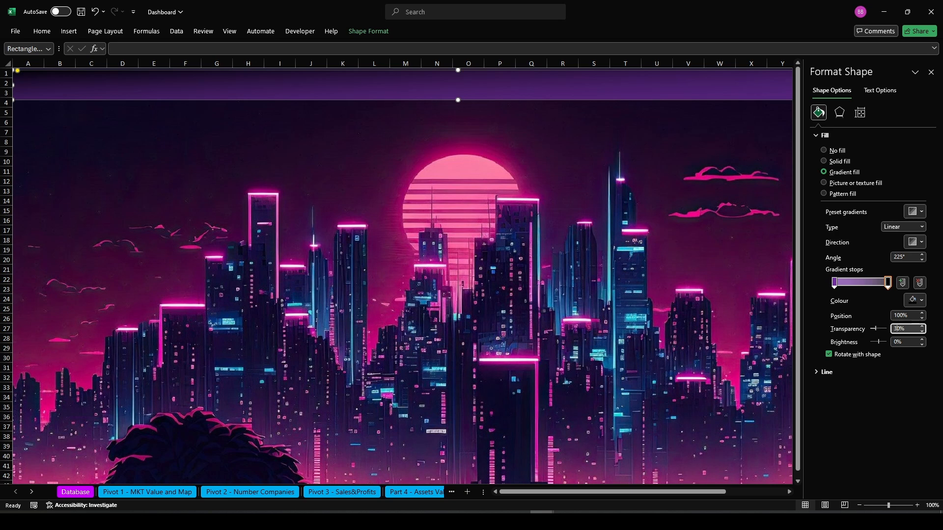
pyautogui.click(588, 261)
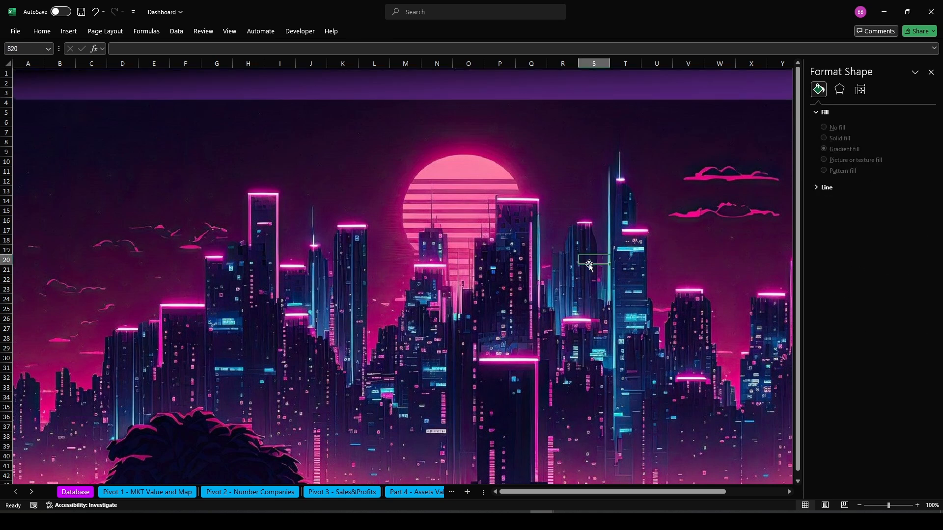
pyautogui.click(931, 72)
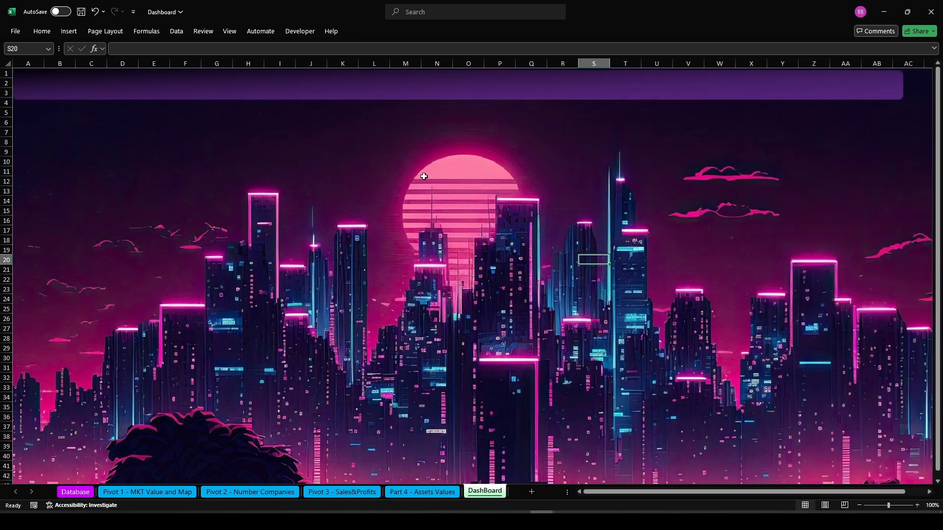
# Draw a text box across the banner and enter the title MY SYNTH DASHBOARD
pyautogui.click(69, 32)
pyautogui.click(642, 56)
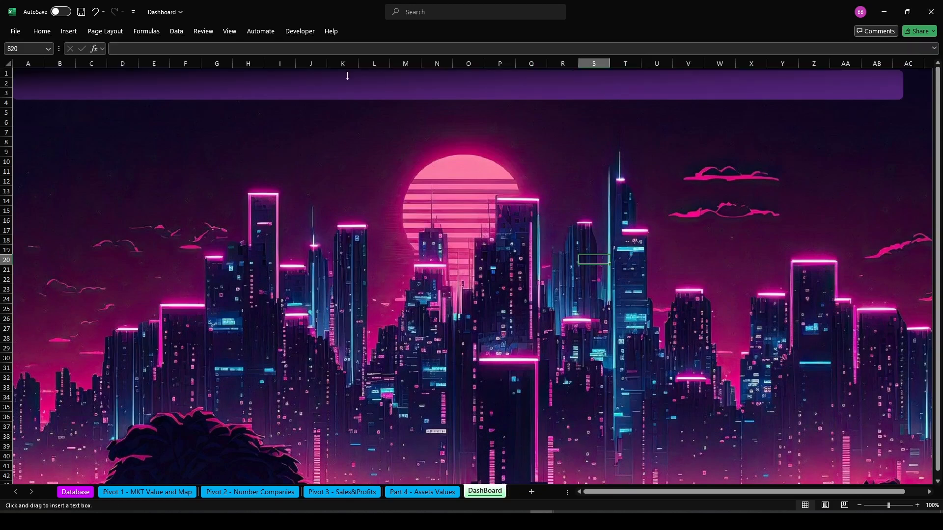
pyautogui.moveTo(564, 87); pyautogui.dragTo(650, 91)
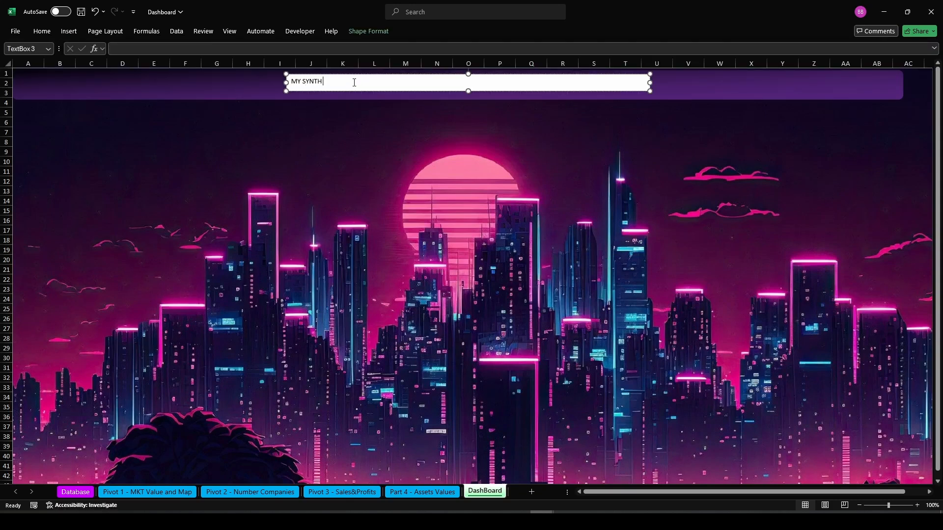
# Format the title text bold, 32 pt and white
pyautogui.moveTo(364, 82); pyautogui.dragTo(291, 81)
pyautogui.click(42, 31)
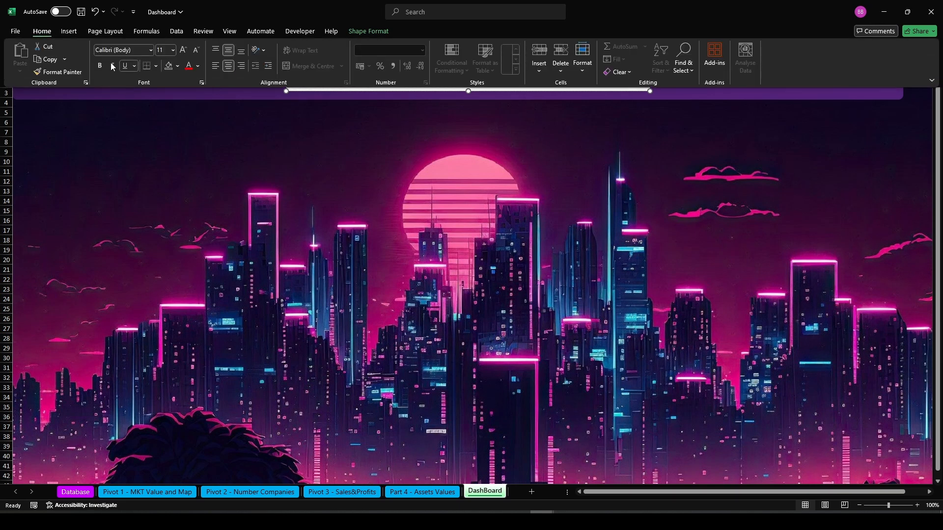
pyautogui.click(100, 66)
pyautogui.click(166, 49)
pyautogui.press('Return')
pyautogui.click(197, 66)
pyautogui.click(190, 110)
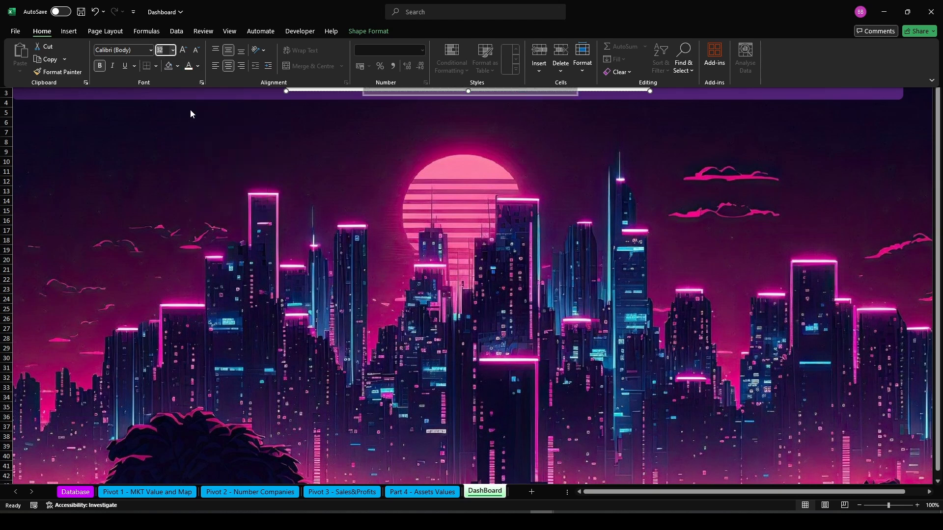
# Remove the title text box's fill and outline
pyautogui.click(377, 31)
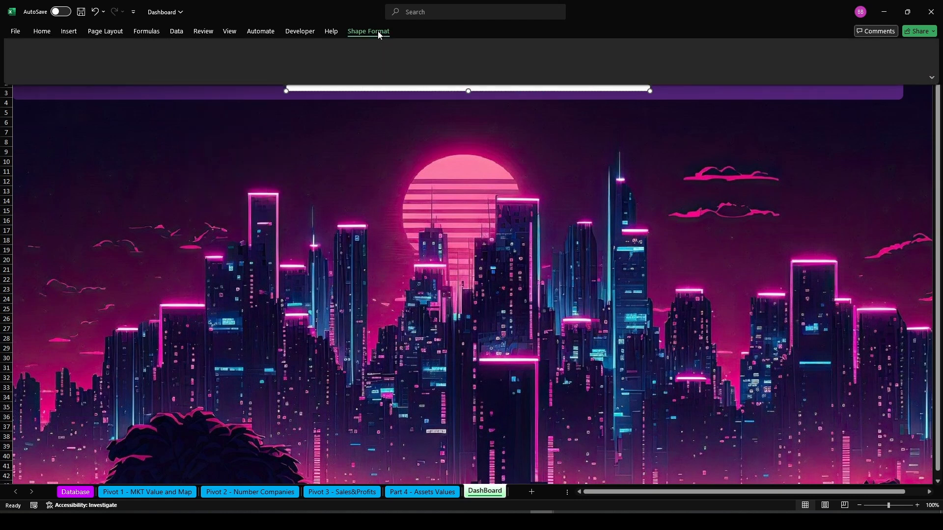
pyautogui.click(370, 47)
pyautogui.click(356, 199)
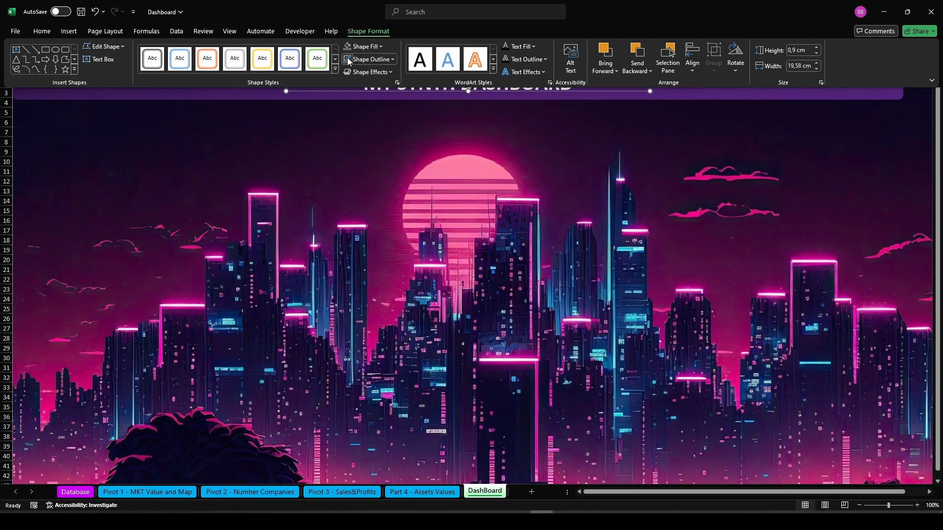
pyautogui.click(369, 59)
pyautogui.click(362, 209)
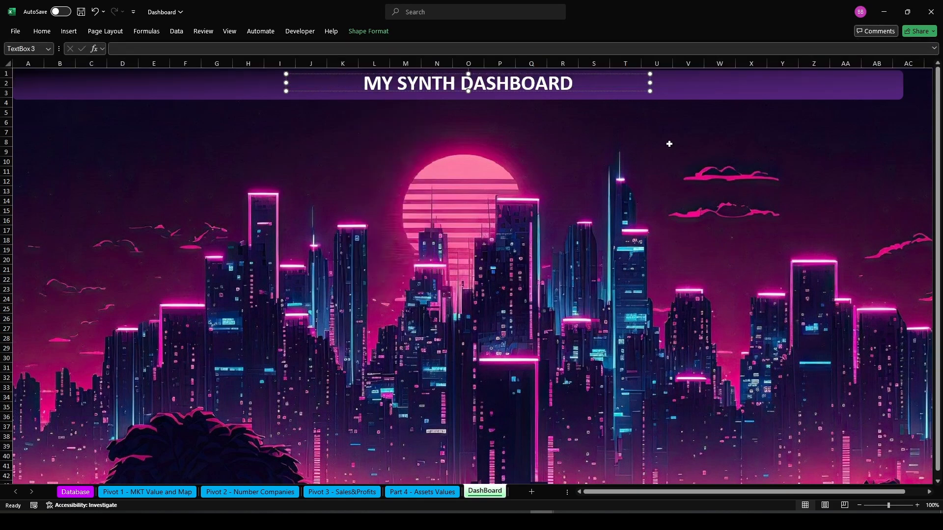
# Give the title text a glow effect using the first glow variation preset
pyautogui.moveTo(572, 78); pyautogui.dragTo(370, 84)
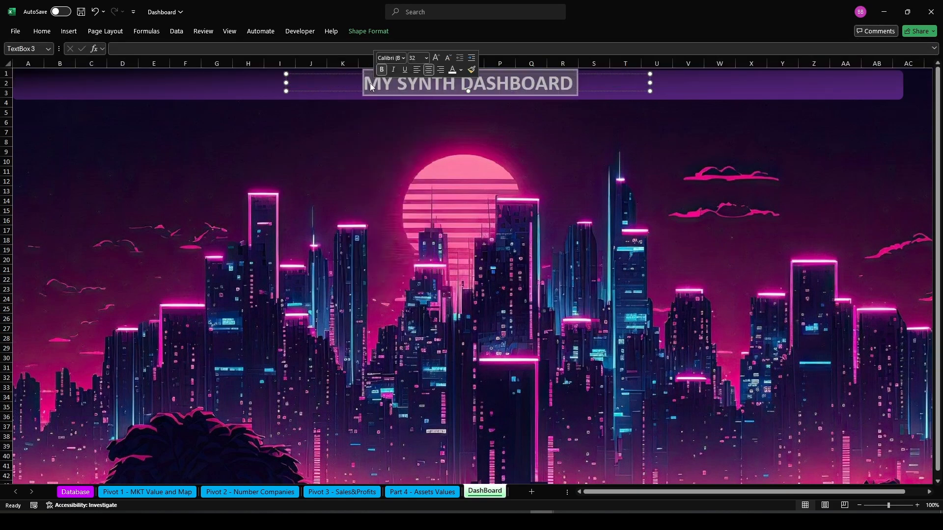
pyautogui.rightClick(370, 83)
pyautogui.click(408, 293)
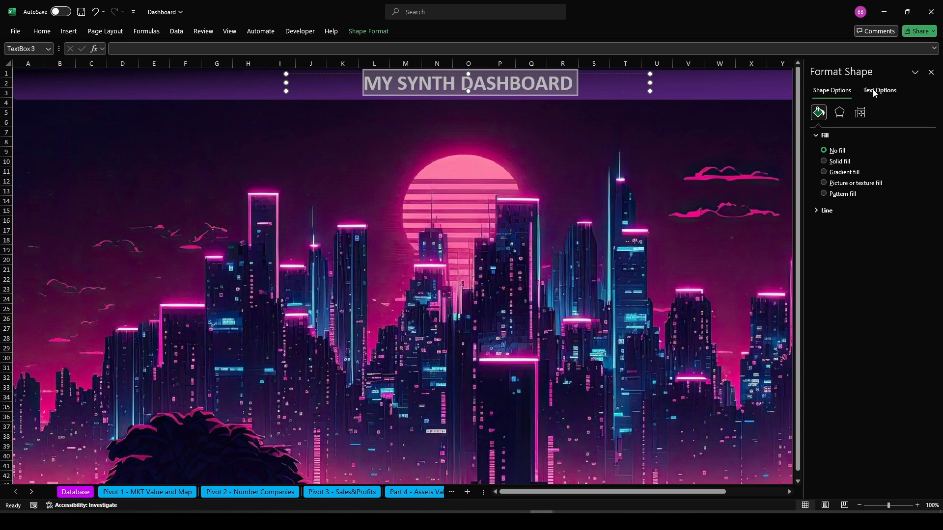
pyautogui.click(874, 92)
pyautogui.click(839, 113)
pyautogui.click(816, 163)
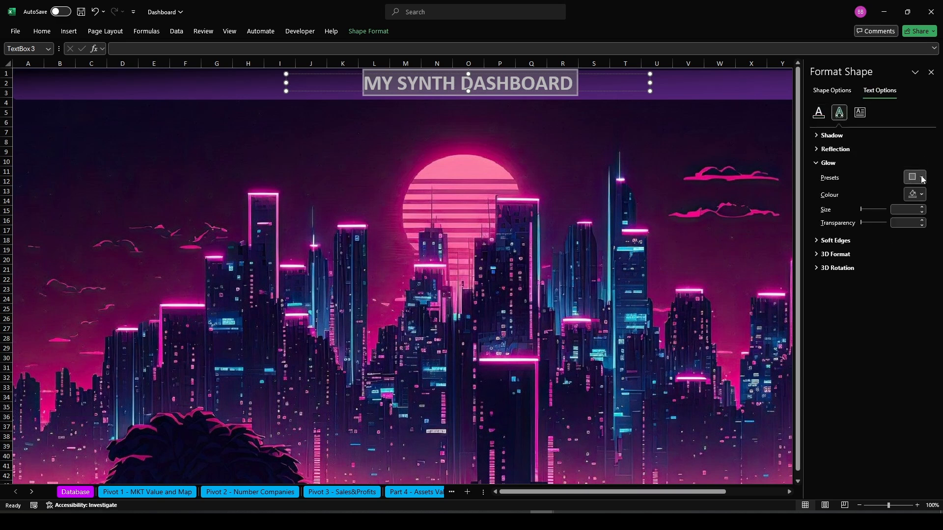
pyautogui.click(919, 195)
pyautogui.click(861, 222)
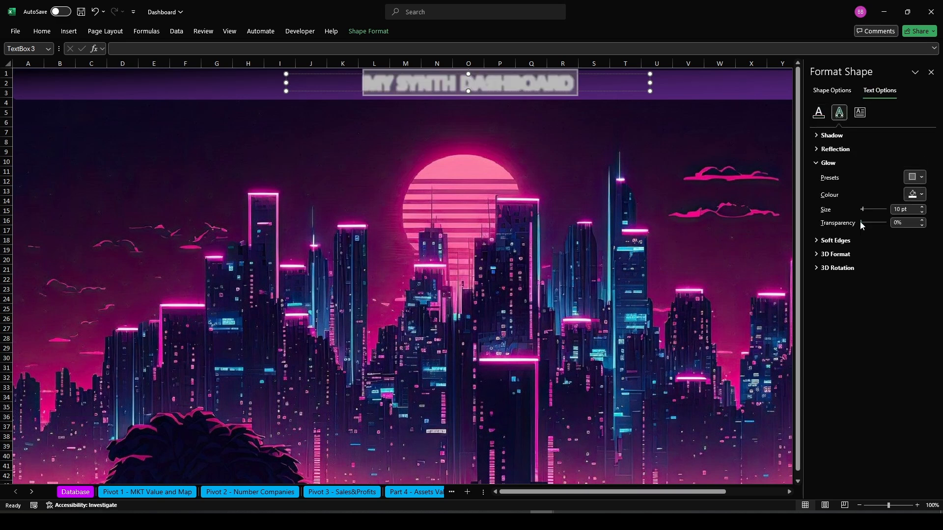
pyautogui.click(915, 177)
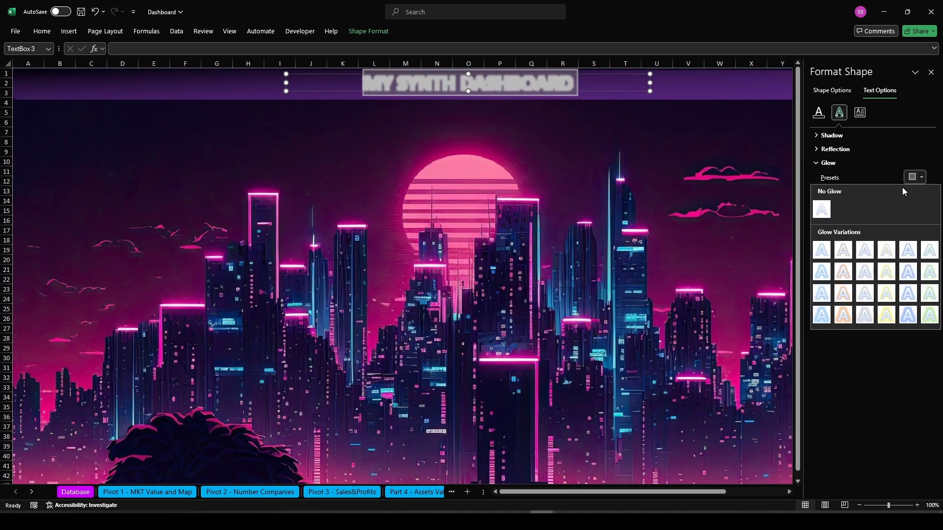
pyautogui.click(820, 248)
# Recolour the title glow and raise its size to 15 pt, then close the Format Shape pane
pyautogui.click(916, 194)
pyautogui.click(861, 220)
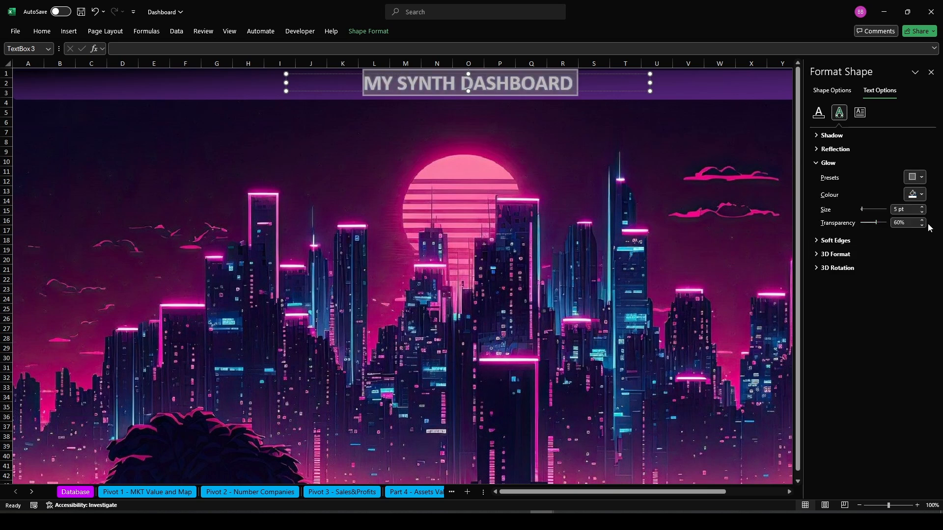
pyautogui.click(920, 206)
pyautogui.click(921, 207)
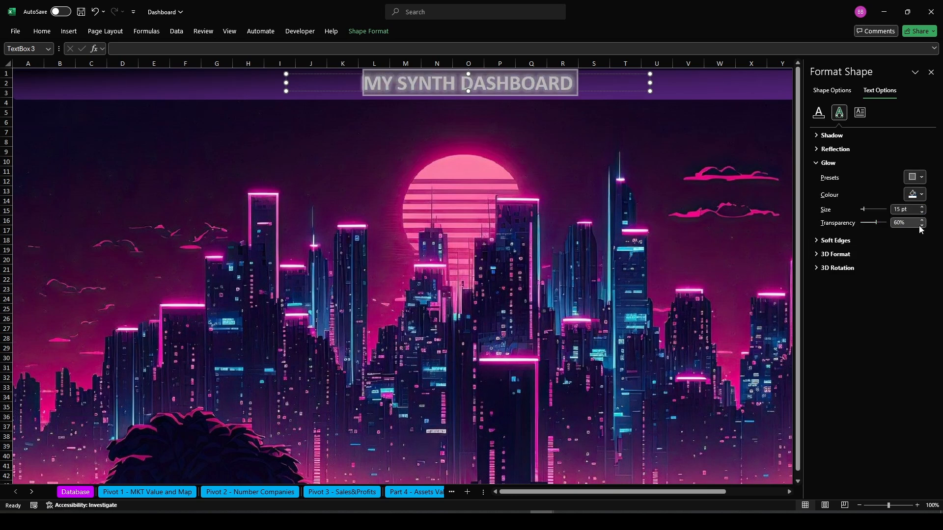
pyautogui.click(508, 138)
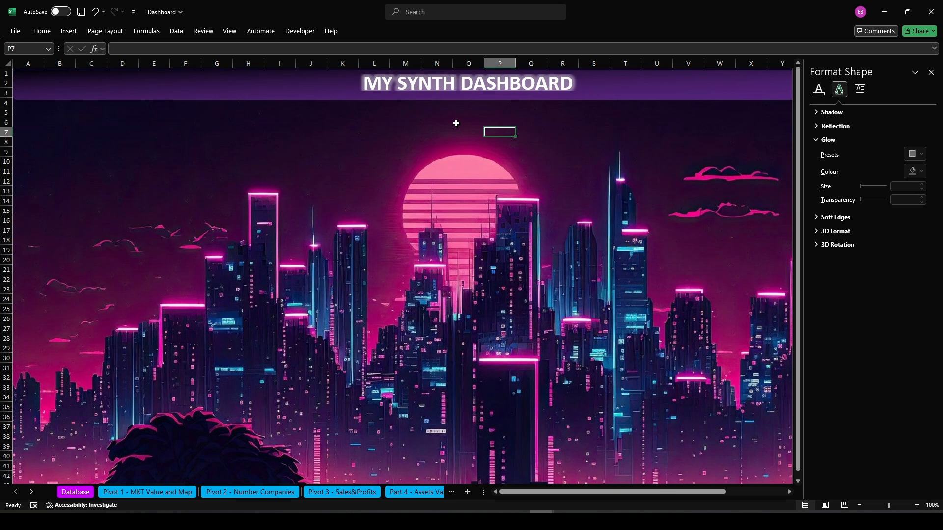
pyautogui.click(930, 72)
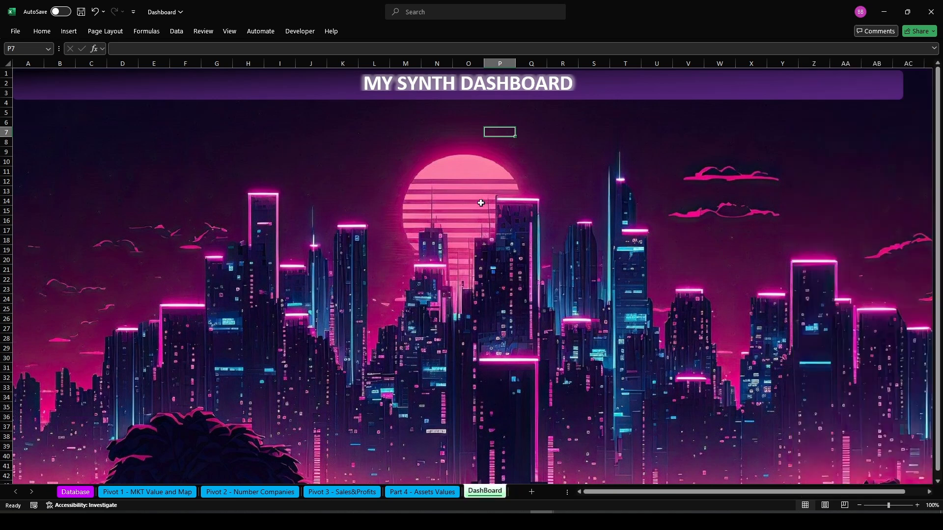
# Select the title text box with the banner rectangle and align them to the middle and centre
pyautogui.click(435, 79)
pyautogui.moveTo(657, 82); pyautogui.dragTo(511, 84)
pyautogui.click(490, 164)
pyautogui.click(661, 87)
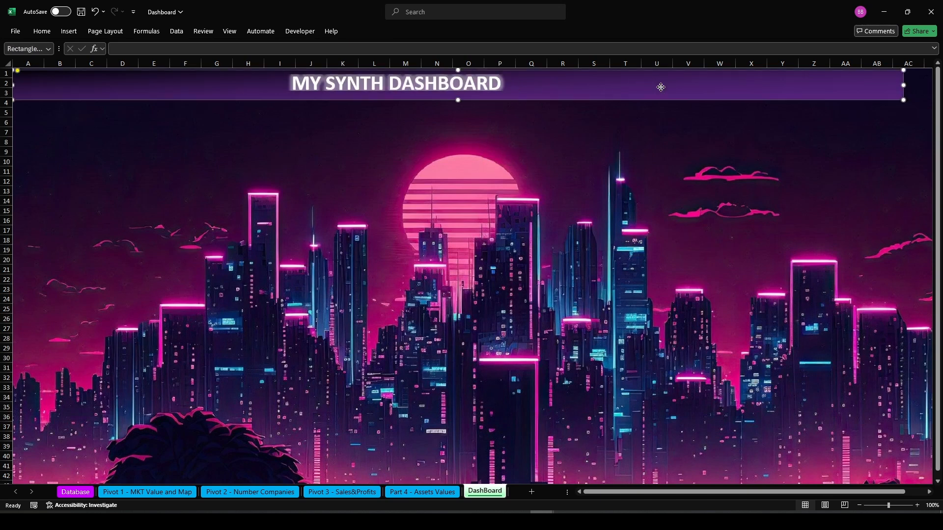
pyautogui.keyDown('shift'); pyautogui.click(392, 83); pyautogui.keyUp('shift')
pyautogui.click(368, 31)
pyautogui.click(687, 60)
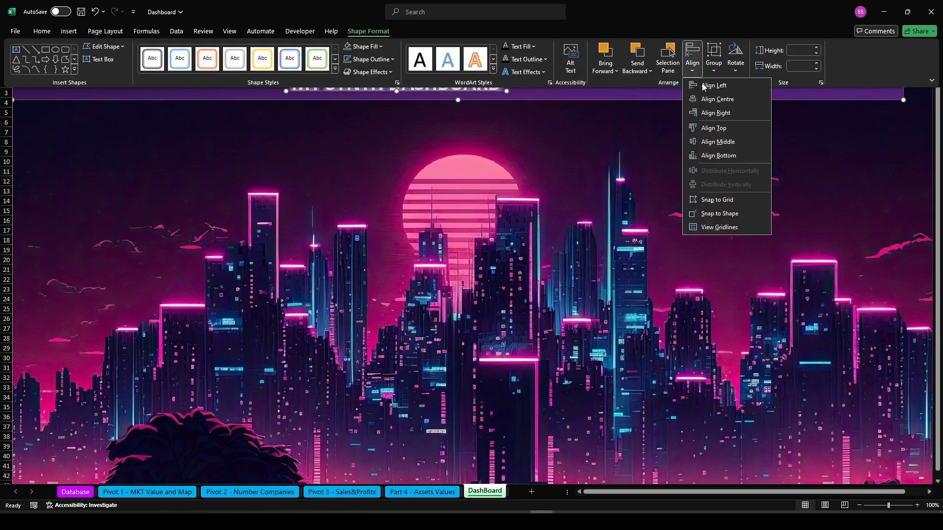
pyautogui.click(714, 141)
pyautogui.click(692, 58)
pyautogui.click(715, 99)
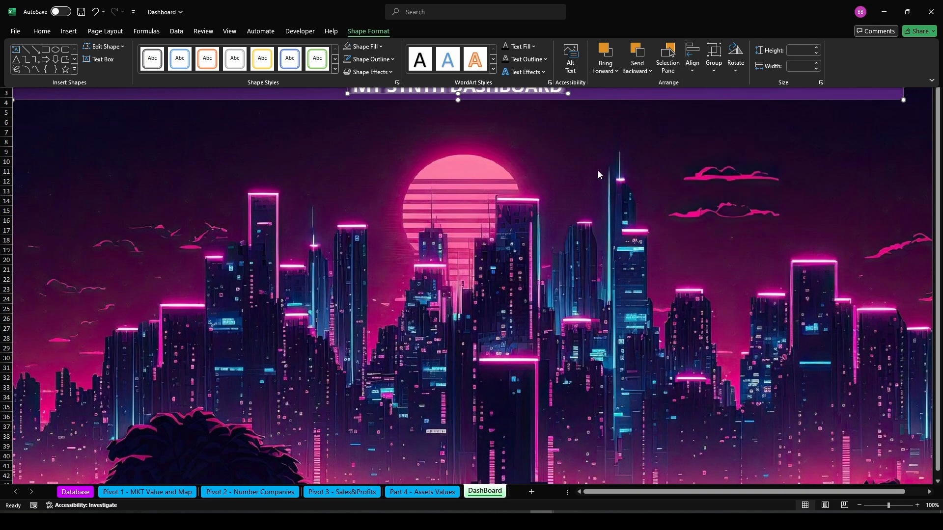
pyautogui.click(460, 133)
# Insert a rising line-chart icon found by searching the icon library for market
pyautogui.click(63, 33)
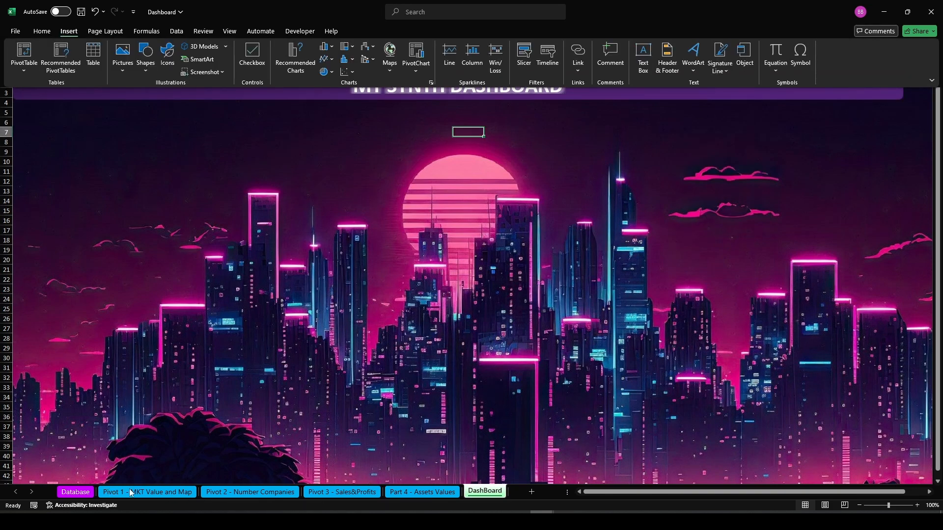
pyautogui.click(168, 54)
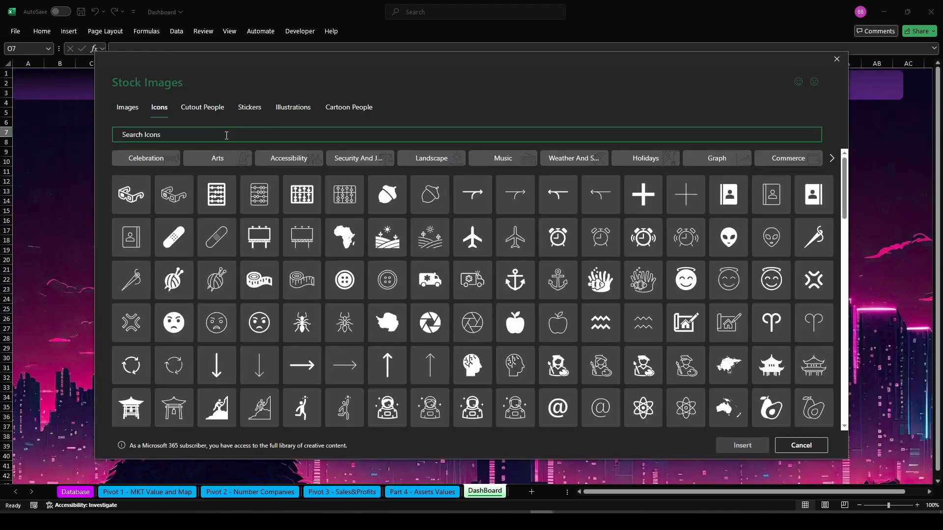
pyautogui.write('market')
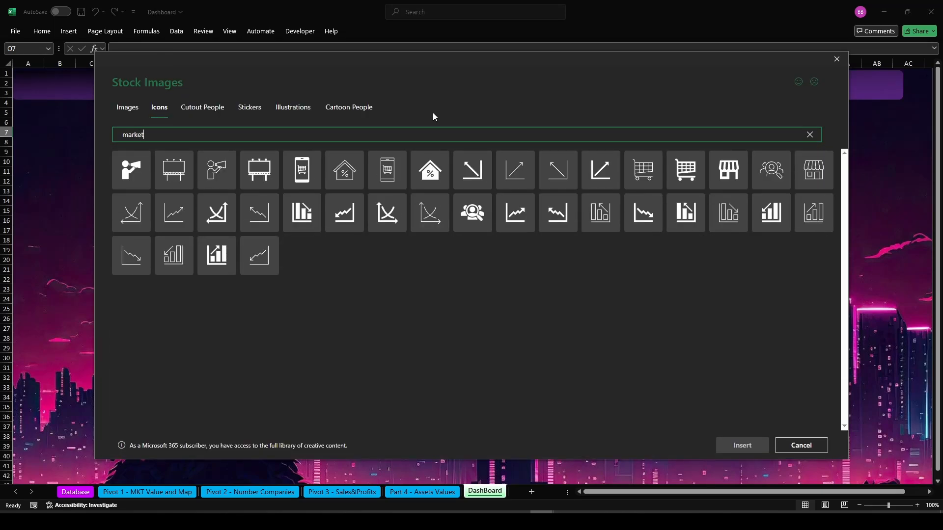
pyautogui.click(515, 212)
pyautogui.click(742, 445)
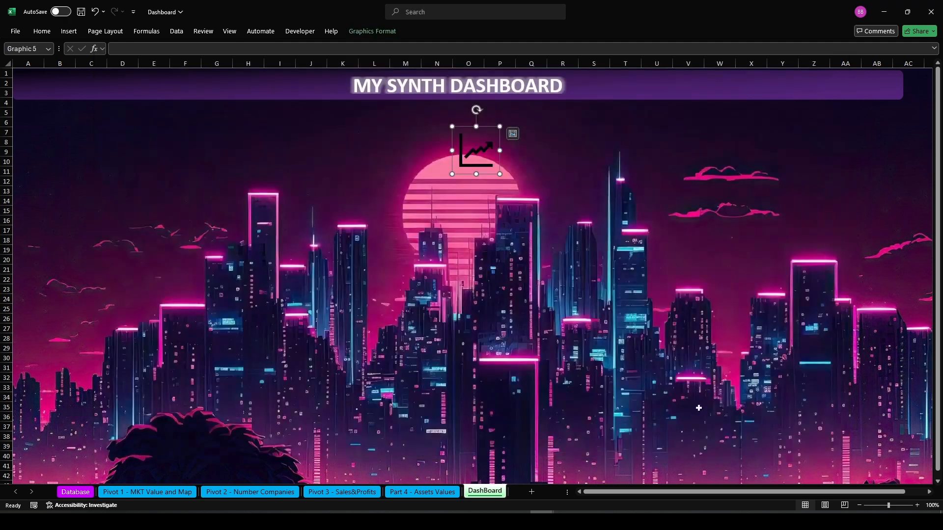
# Insert a factory icon found by searching the icon library for factory
pyautogui.click(69, 32)
pyautogui.click(166, 55)
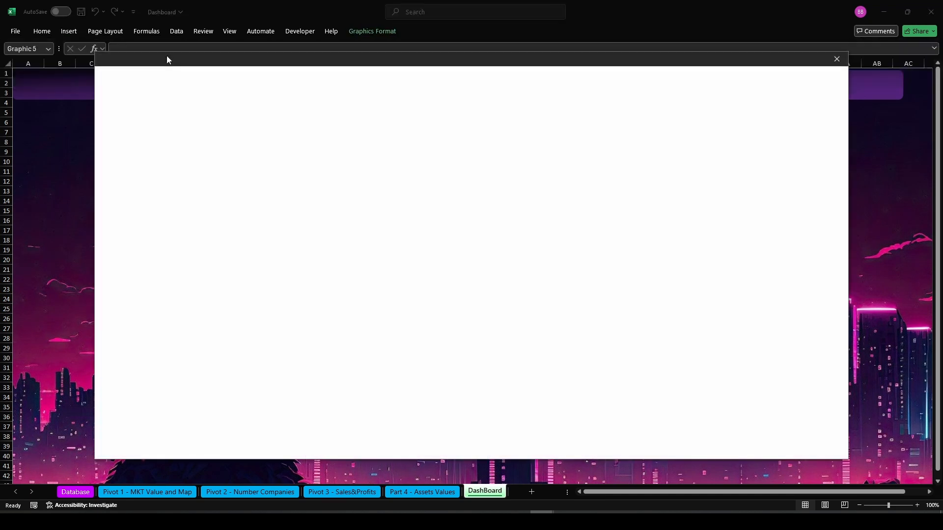
pyautogui.write('fac')
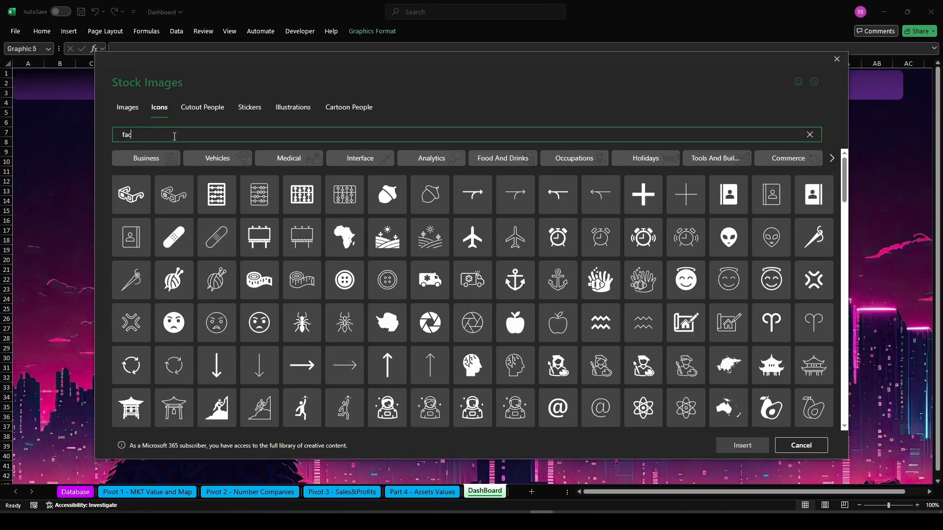
pyautogui.write('tory')
pyautogui.click(175, 170)
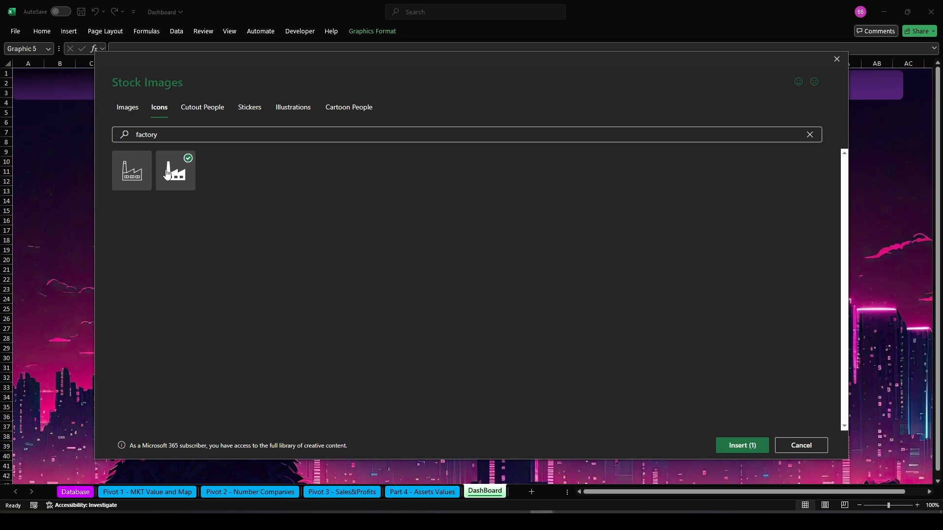
pyautogui.click(734, 447)
# Move the line-chart and factory icons together to the left, above the skyline
pyautogui.moveTo(462, 143); pyautogui.dragTo(519, 141)
pyautogui.keyDown('ctrl'); pyautogui.click(462, 155); pyautogui.keyUp('ctrl')
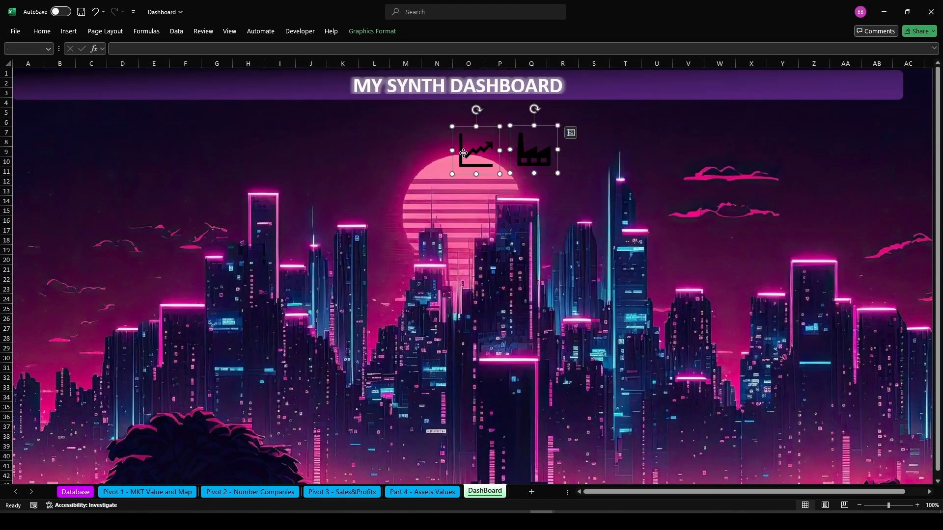
pyautogui.moveTo(460, 154); pyautogui.dragTo(232, 146)
pyautogui.click(605, 151)
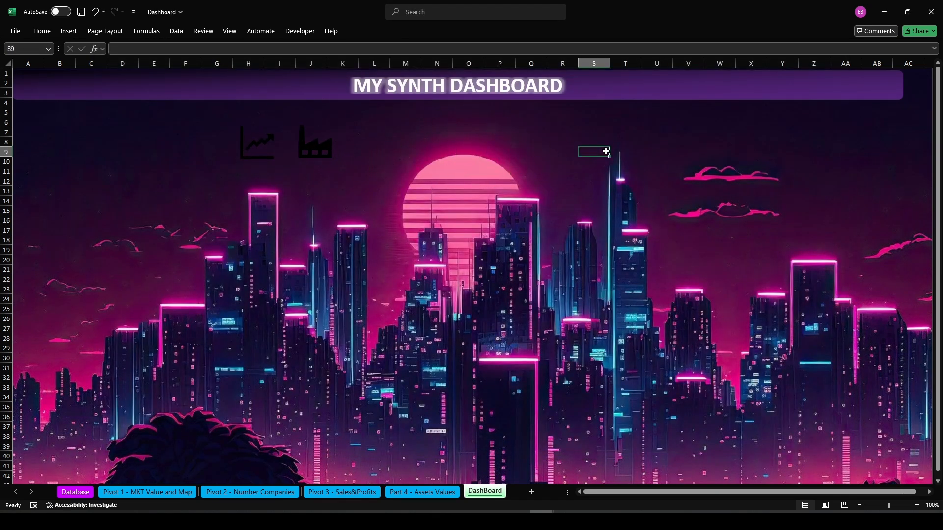
# Insert a bar-chart icon found by searching for profits and nudge it slightly upward
pyautogui.click(68, 30)
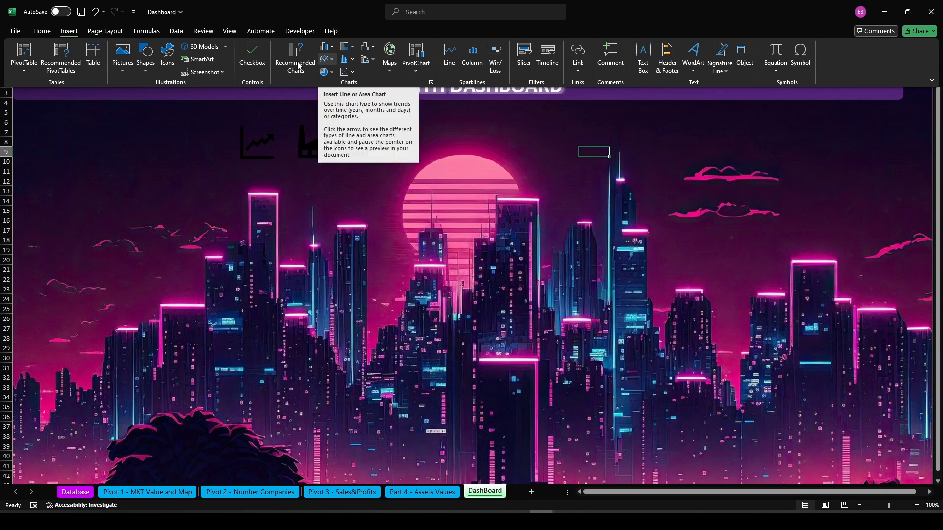
pyautogui.click(176, 69)
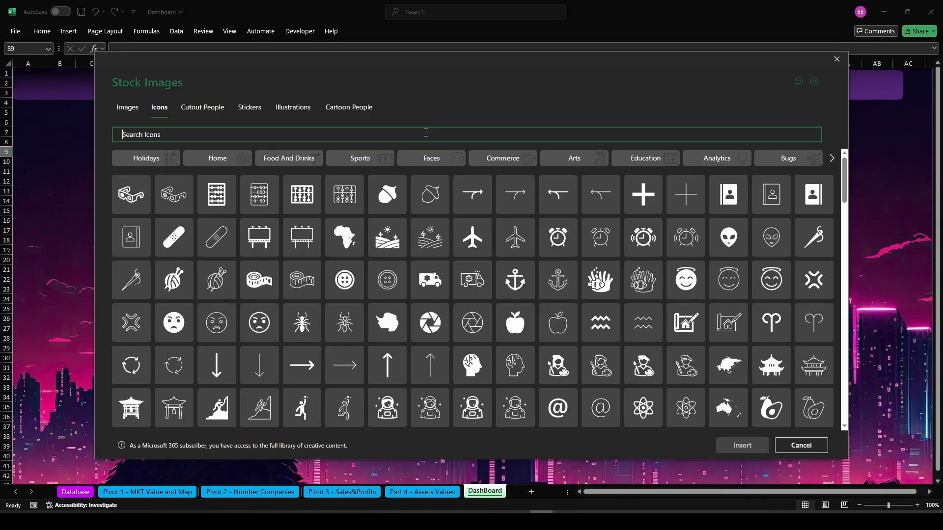
pyautogui.write('profits')
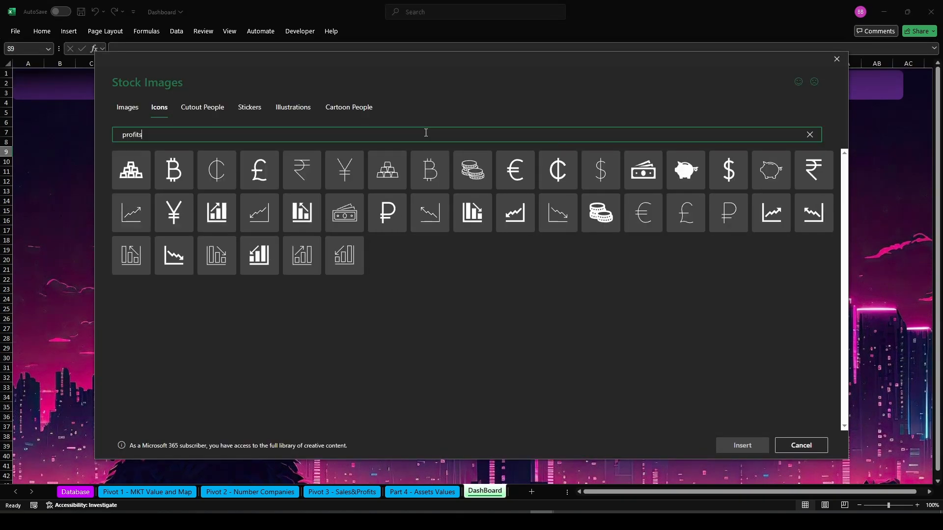
pyautogui.click(220, 209)
pyautogui.click(740, 445)
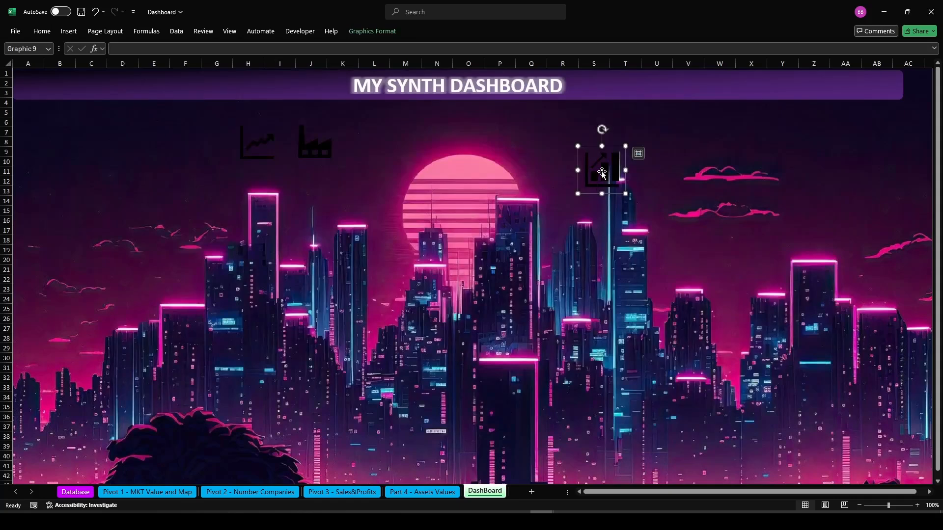
pyautogui.moveTo(602, 173); pyautogui.dragTo(604, 148)
# Insert a barn icon found by searching the icon library for farm, and place it beside the bar-chart icon
pyautogui.click(75, 33)
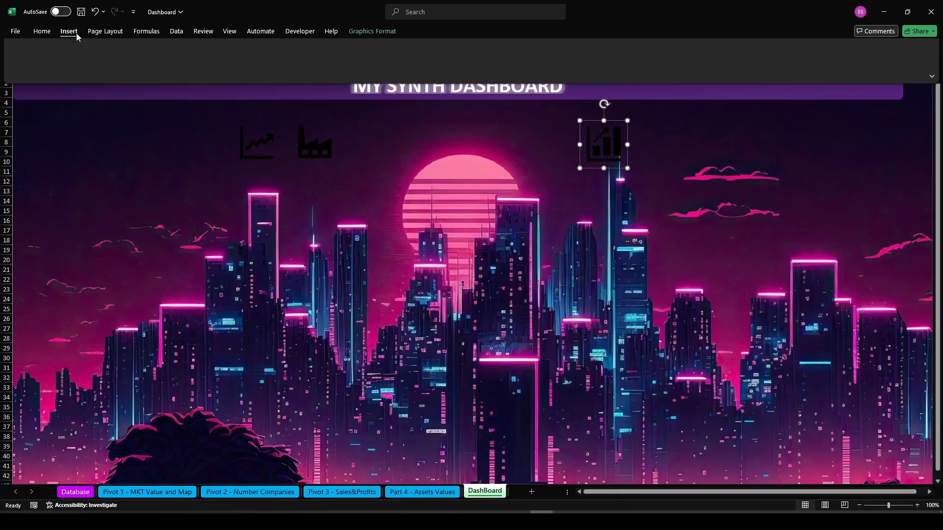
pyautogui.click(168, 58)
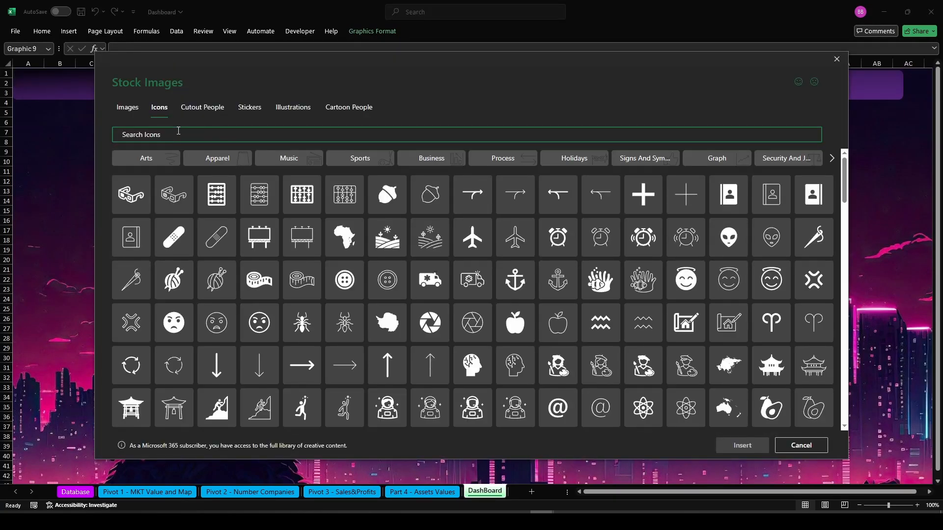
pyautogui.write('farm')
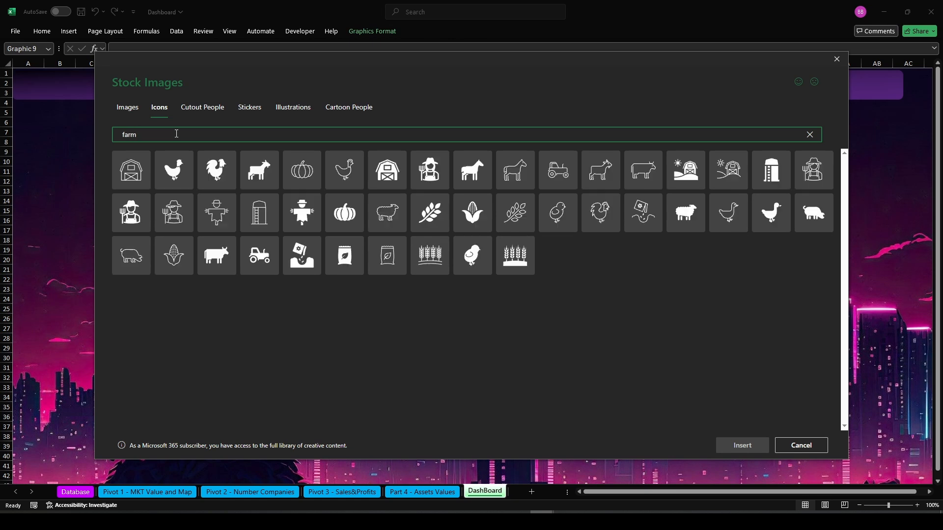
pyautogui.click(387, 170)
pyautogui.click(742, 445)
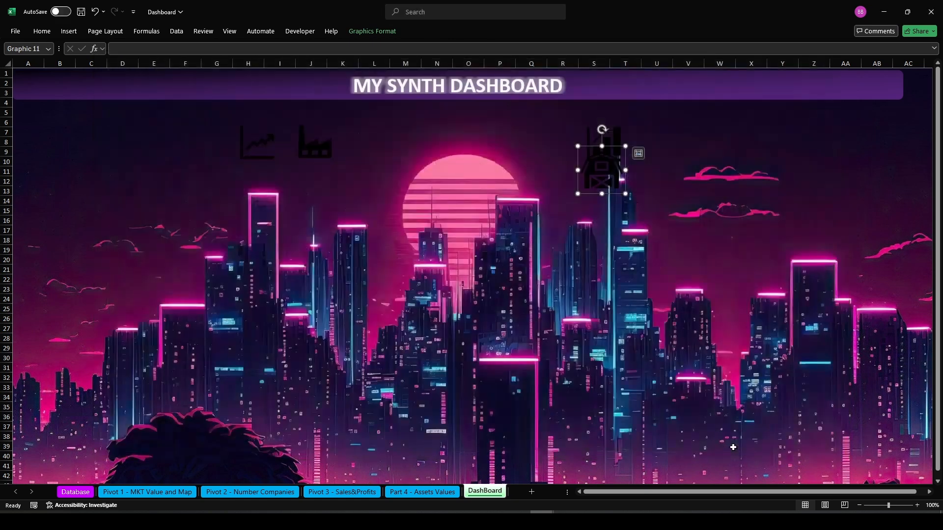
pyautogui.moveTo(613, 164); pyautogui.dragTo(669, 149)
pyautogui.keyDown('ctrl'); pyautogui.click(609, 147); pyautogui.keyUp('ctrl')
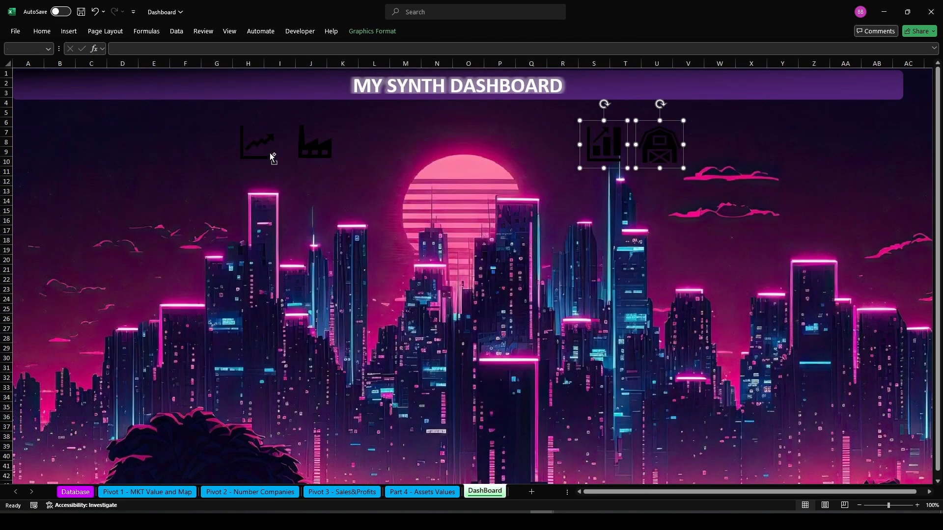
# Remove the outline from all four icons and give them a white fill
pyautogui.keyDown('ctrl'); pyautogui.click(312, 150); pyautogui.keyUp('ctrl')
pyautogui.keyDown('ctrl'); pyautogui.click(261, 151); pyautogui.keyUp('ctrl')
pyautogui.keyDown('ctrl'); pyautogui.click(272, 143); pyautogui.keyUp('ctrl')
pyautogui.keyDown('ctrl'); pyautogui.click(316, 147); pyautogui.keyUp('ctrl')
pyautogui.keyDown('ctrl'); pyautogui.click(607, 147); pyautogui.keyUp('ctrl')
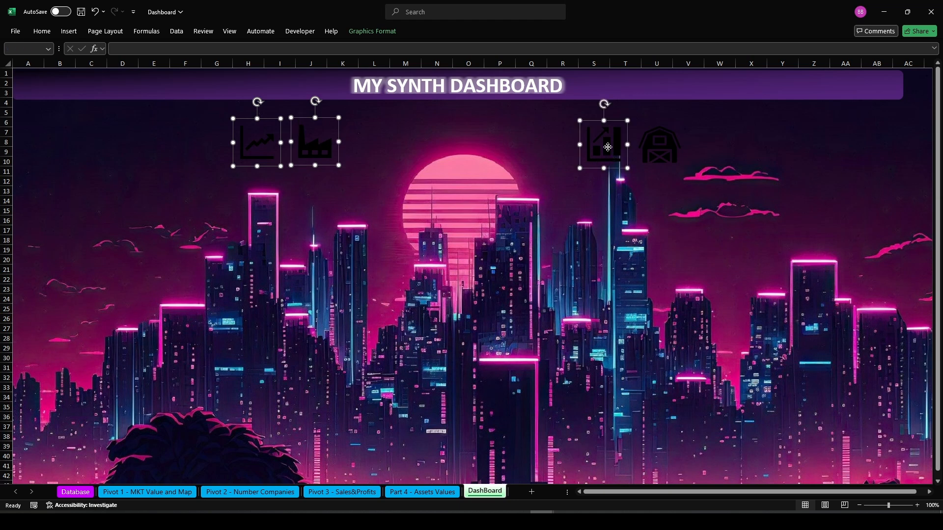
pyautogui.keyDown('ctrl'); pyautogui.click(672, 146); pyautogui.keyUp('ctrl')
pyautogui.click(372, 31)
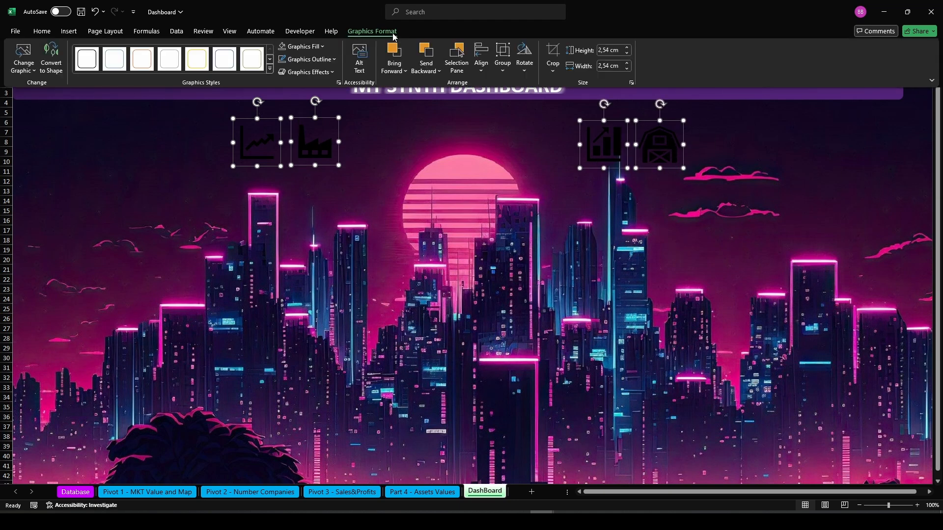
pyautogui.click(305, 60)
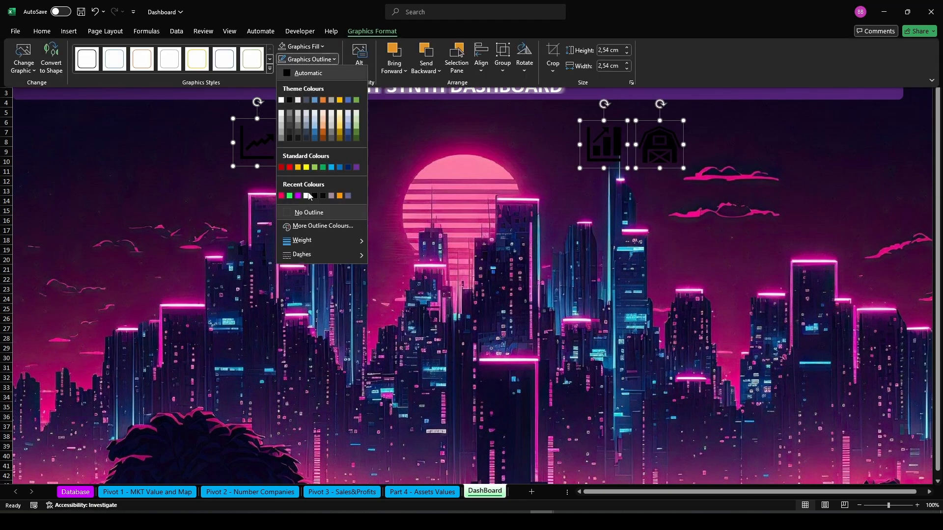
pyautogui.click(309, 212)
pyautogui.click(302, 47)
pyautogui.click(283, 64)
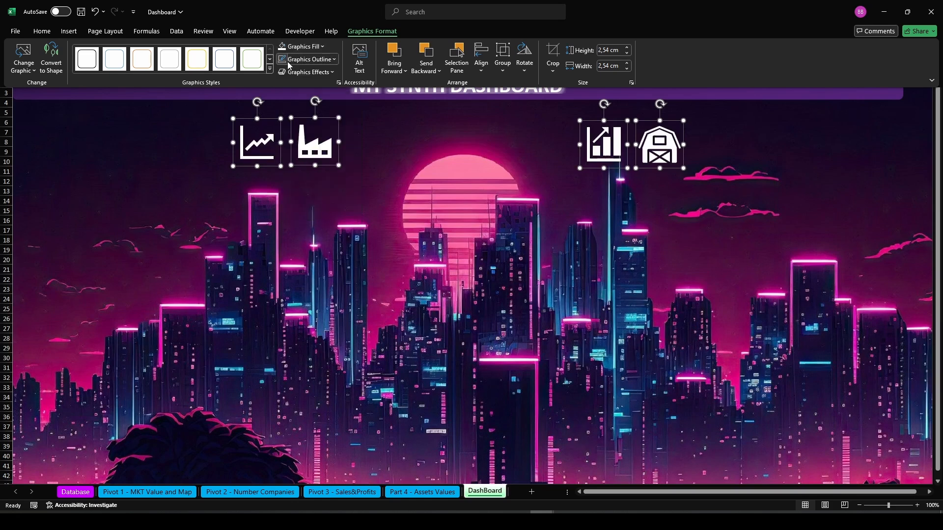
# Resize all four icons to a height of 1 cm
pyautogui.click(604, 49)
pyautogui.write('1 cm')
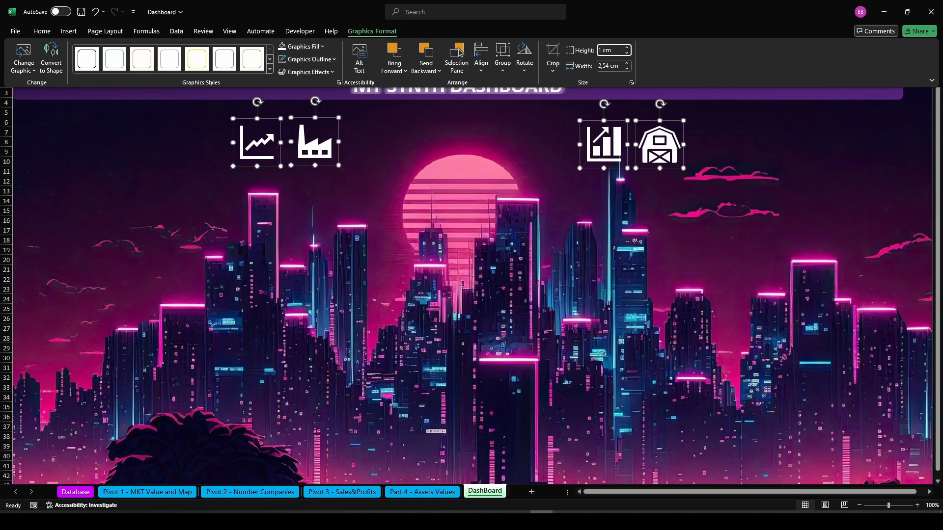
pyautogui.press('Tab')
pyautogui.click(425, 218)
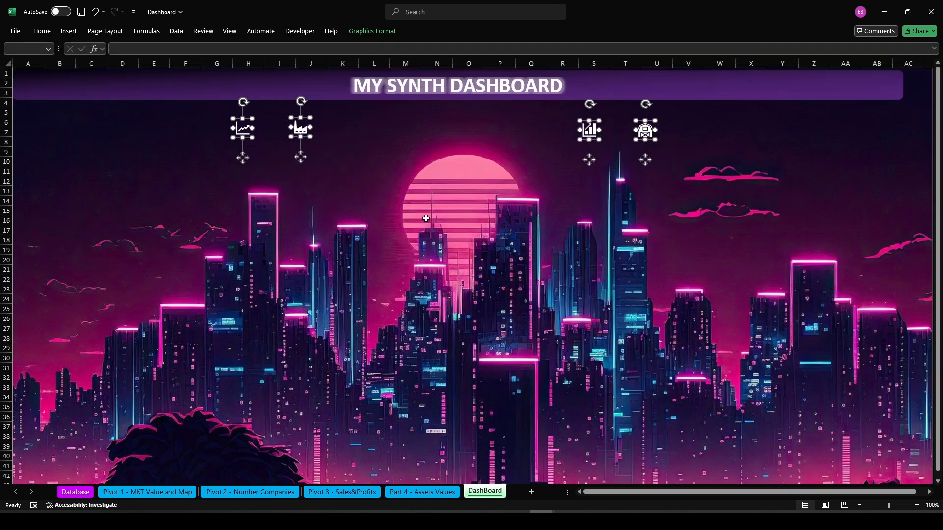
pyautogui.click(352, 142)
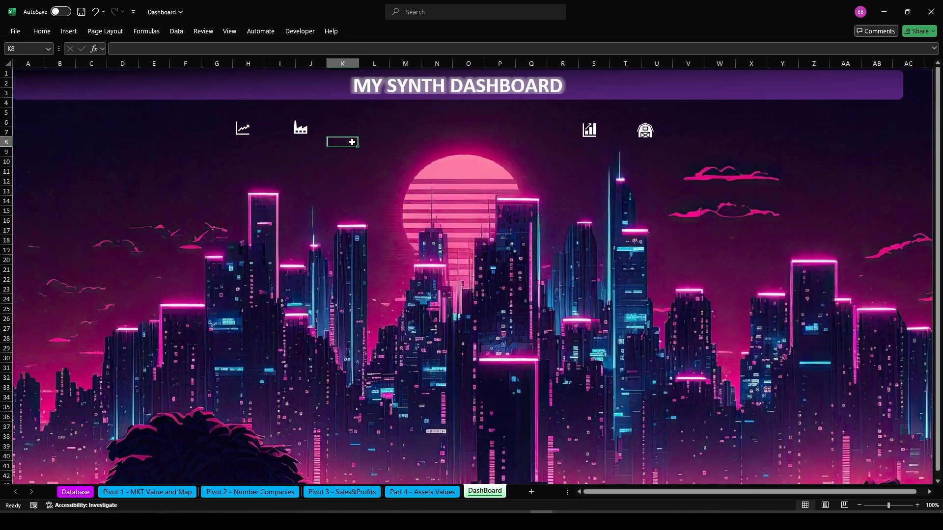
# Move the line-chart and factory icons into the title banner, left of the title
pyautogui.click(243, 131)
pyautogui.keyDown('ctrl'); pyautogui.click(299, 128); pyautogui.keyUp('ctrl')
pyautogui.moveTo(300, 129); pyautogui.dragTo(326, 89)
# Move the bar-chart and barn icons into the title banner, right of the title
pyautogui.click(588, 136)
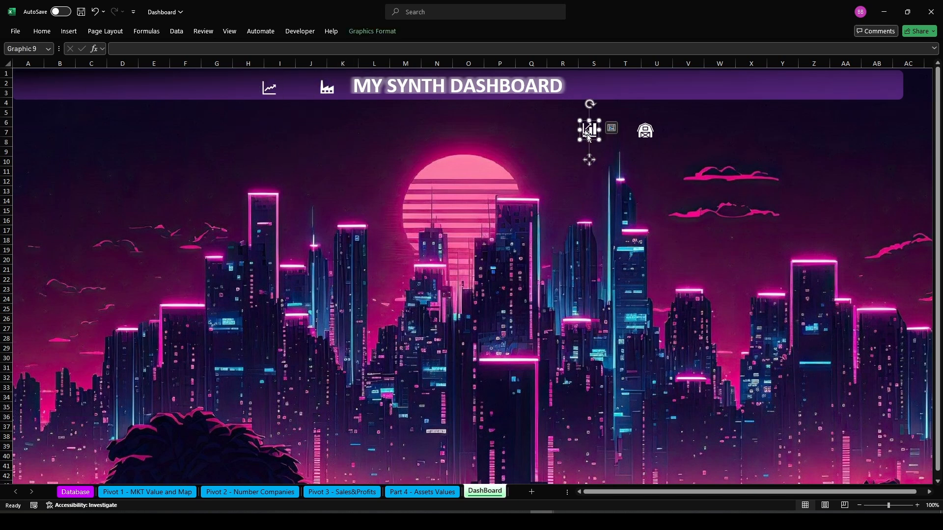
pyautogui.keyDown('ctrl'); pyautogui.click(645, 130); pyautogui.keyUp('ctrl')
pyautogui.moveTo(644, 130); pyautogui.dragTo(654, 86)
# Try to select the icons sitting on the title banner
pyautogui.keyDown('ctrl'); pyautogui.click(268, 91); pyautogui.keyUp('ctrl')
pyautogui.keyDown('ctrl'); pyautogui.click(268, 91); pyautogui.keyUp('ctrl')
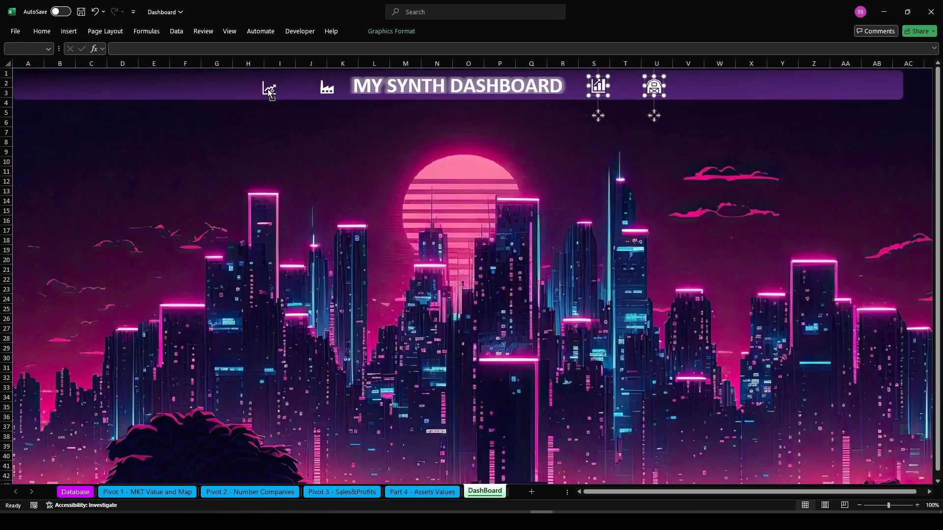
pyautogui.keyDown('ctrl'); pyautogui.click(268, 91); pyautogui.keyUp('ctrl')
pyautogui.keyDown('ctrl'); pyautogui.click(268, 90); pyautogui.keyUp('ctrl')
pyautogui.click(268, 90)
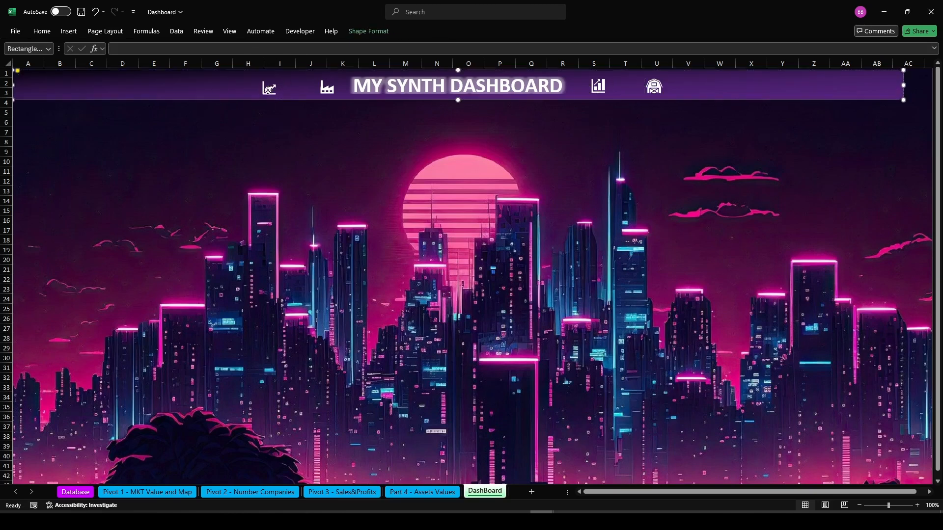
pyautogui.click(310, 161)
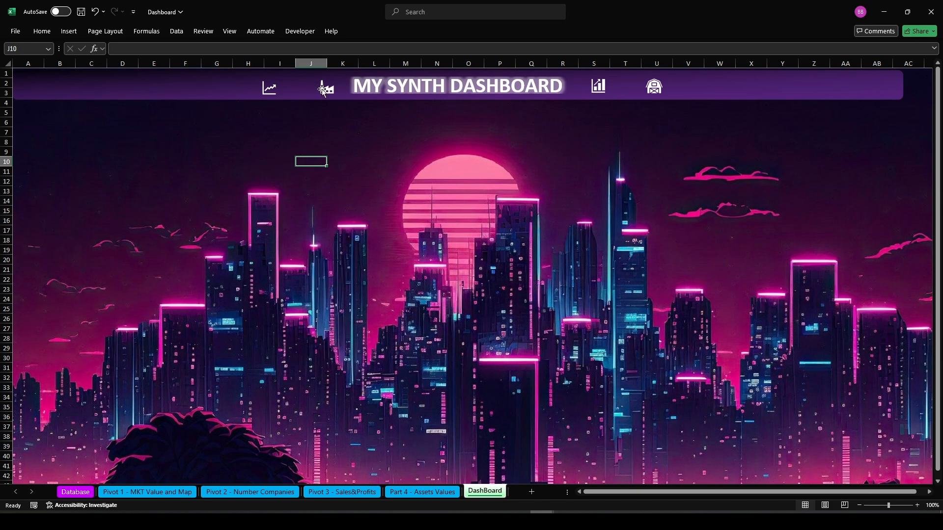
pyautogui.click(201, 88)
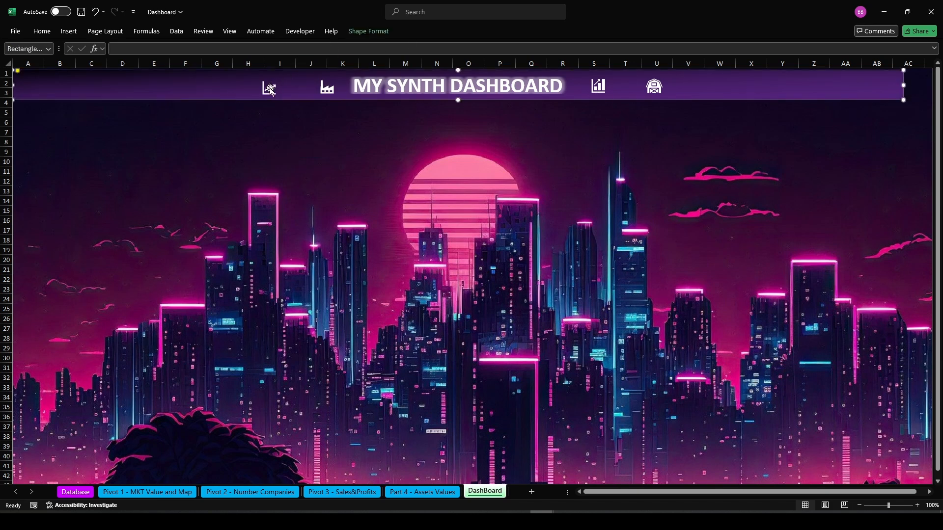
pyautogui.click(410, 88)
pyautogui.keyDown('ctrl'); pyautogui.click(326, 88); pyautogui.keyUp('ctrl')
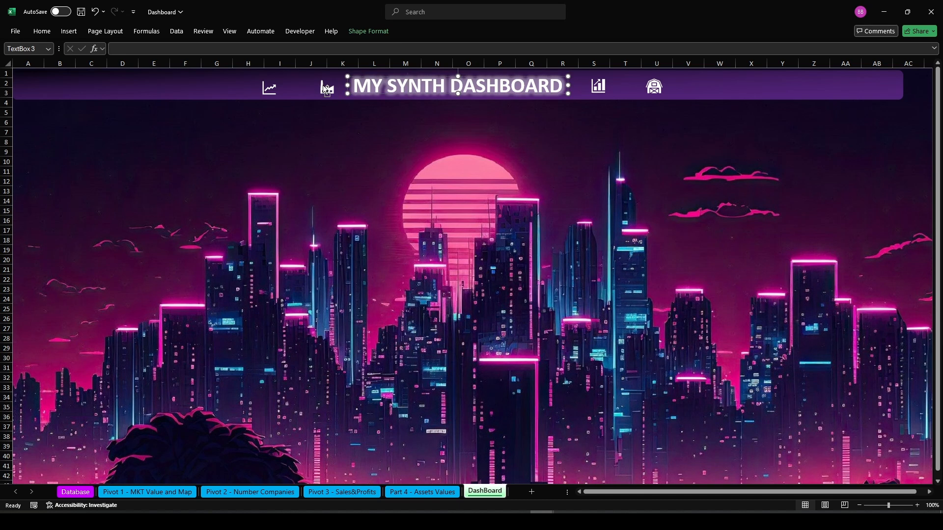
pyautogui.keyDown('ctrl'); pyautogui.click(269, 90); pyautogui.keyUp('ctrl')
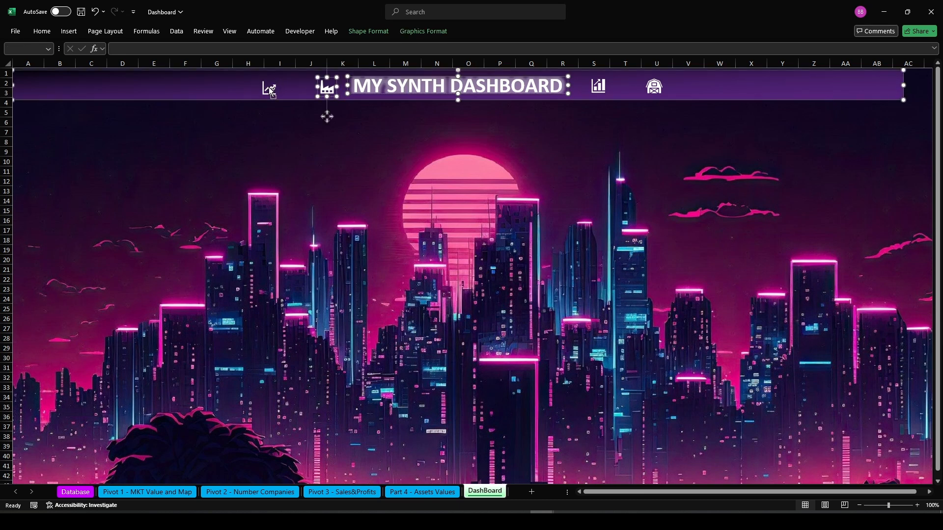
pyautogui.keyDown('ctrl'); pyautogui.click(271, 91); pyautogui.keyUp('ctrl')
pyautogui.keyDown('ctrl'); pyautogui.click(269, 89); pyautogui.keyUp('ctrl')
pyautogui.keyDown('ctrl'); pyautogui.click(265, 86); pyautogui.keyUp('ctrl')
pyautogui.keyDown('ctrl'); pyautogui.click(265, 87); pyautogui.keyUp('ctrl')
pyautogui.keyDown('ctrl'); pyautogui.click(265, 85); pyautogui.keyUp('ctrl')
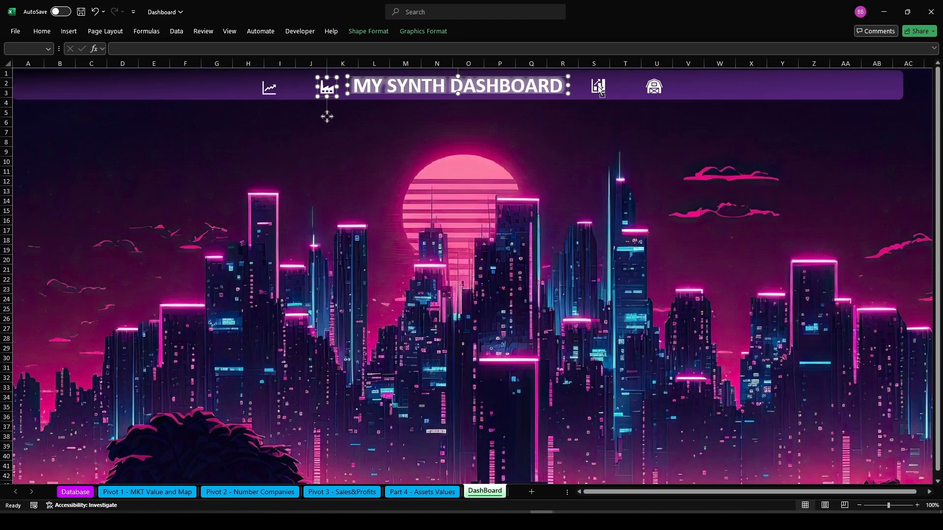
pyautogui.keyDown('ctrl'); pyautogui.click(654, 88); pyautogui.keyUp('ctrl')
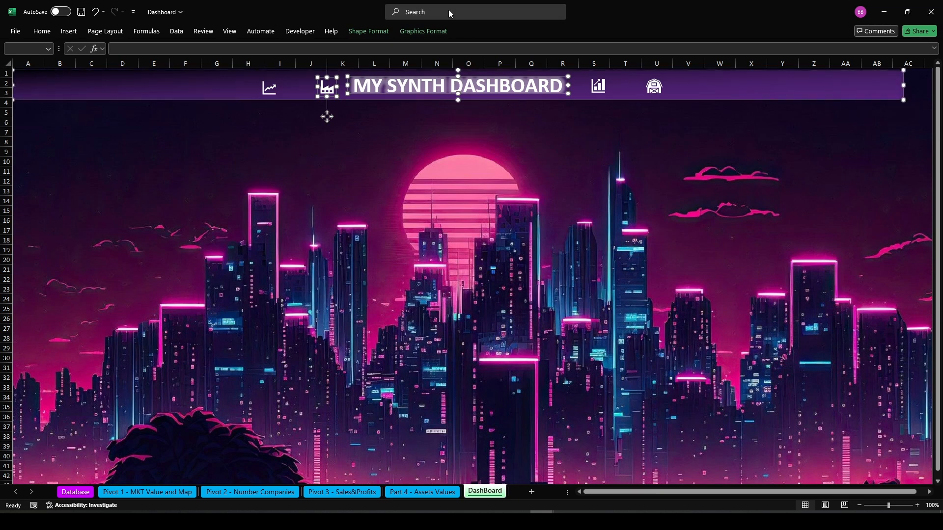
pyautogui.click(457, 193)
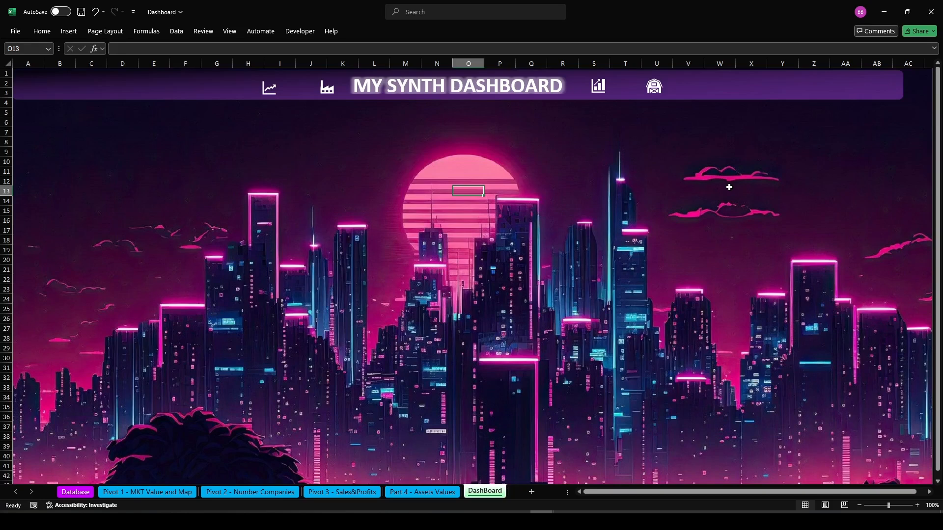
# Select the line-chart and factory icons through the Selection Pane and fill them pink
pyautogui.click(269, 90)
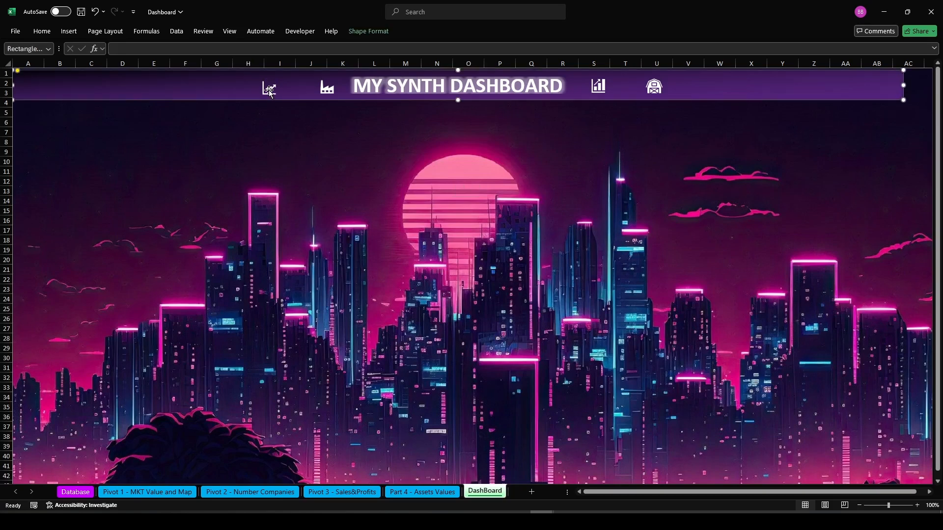
pyautogui.click(376, 34)
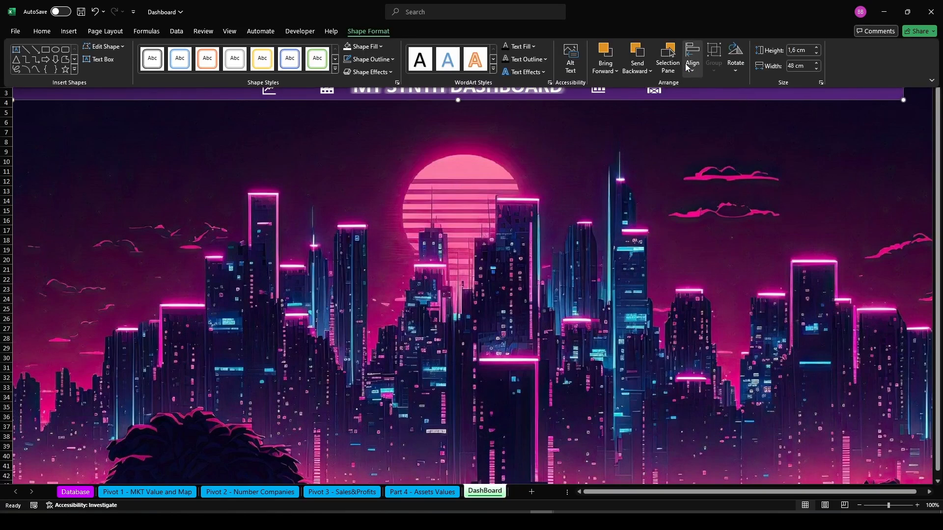
pyautogui.click(667, 54)
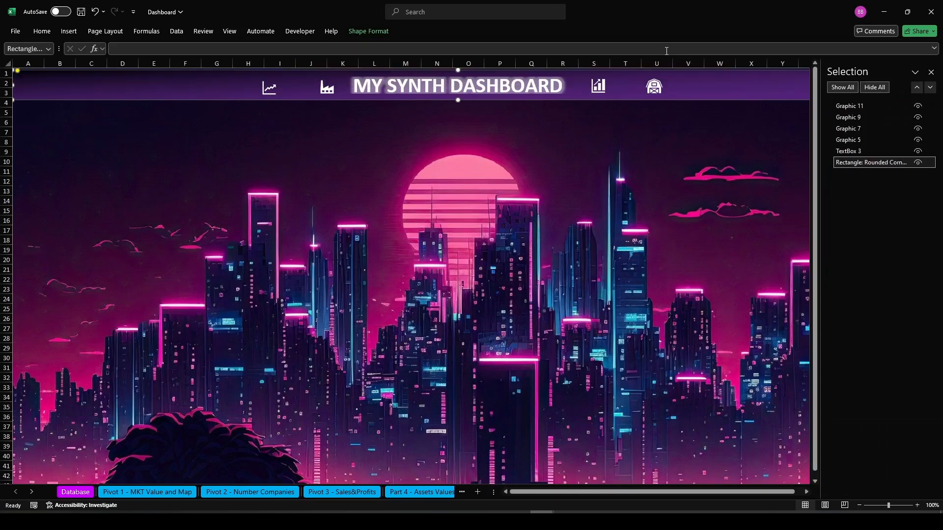
pyautogui.click(864, 140)
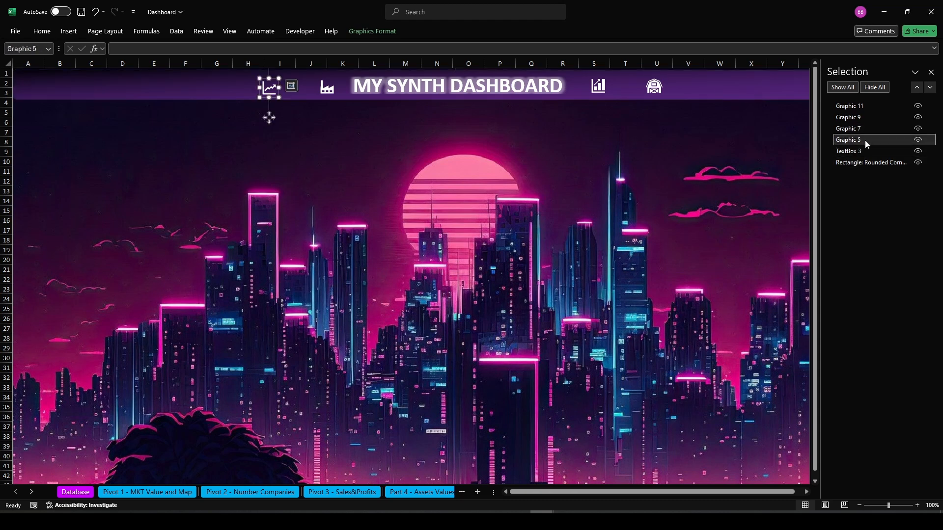
pyautogui.keyDown('ctrl'); pyautogui.click(324, 89); pyautogui.keyUp('ctrl')
pyautogui.keyDown('ctrl'); pyautogui.click(597, 93); pyautogui.keyUp('ctrl')
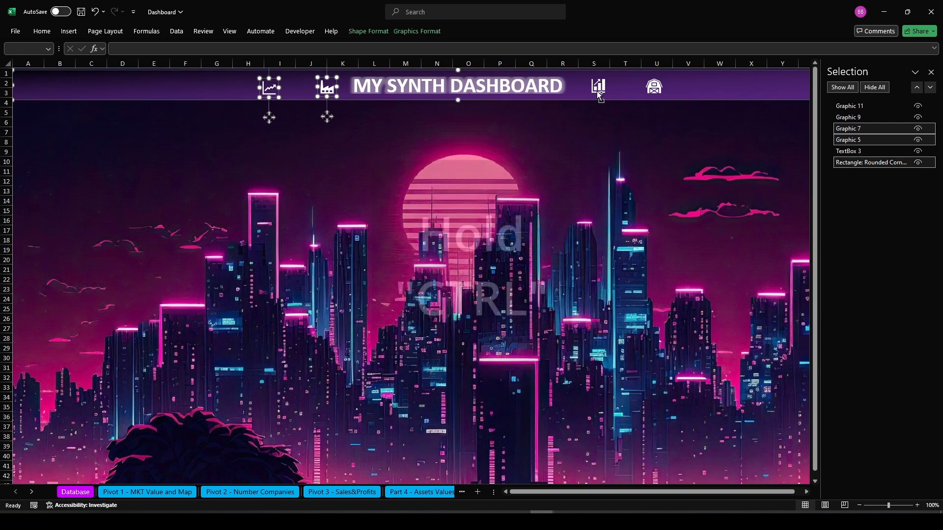
pyautogui.keyDown('ctrl'); pyautogui.click(597, 94); pyautogui.keyUp('ctrl')
pyautogui.click(46, 35)
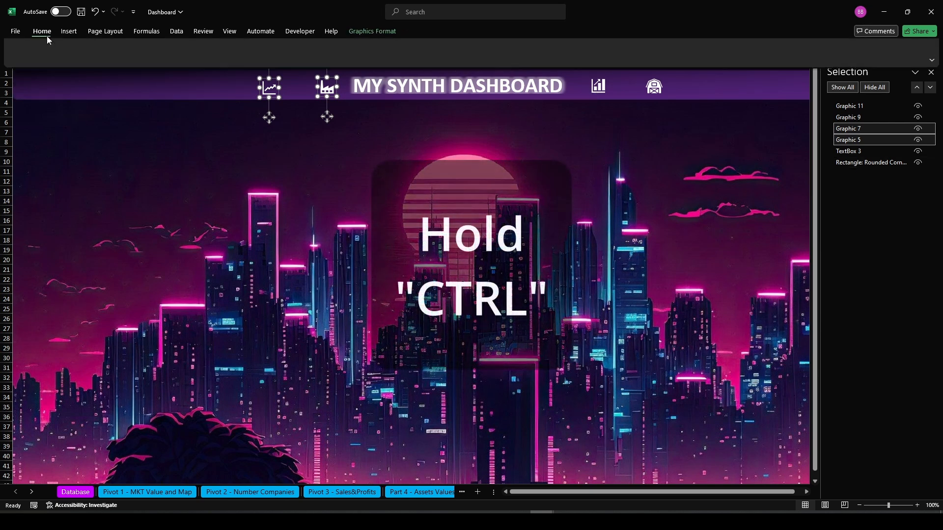
pyautogui.click(177, 66)
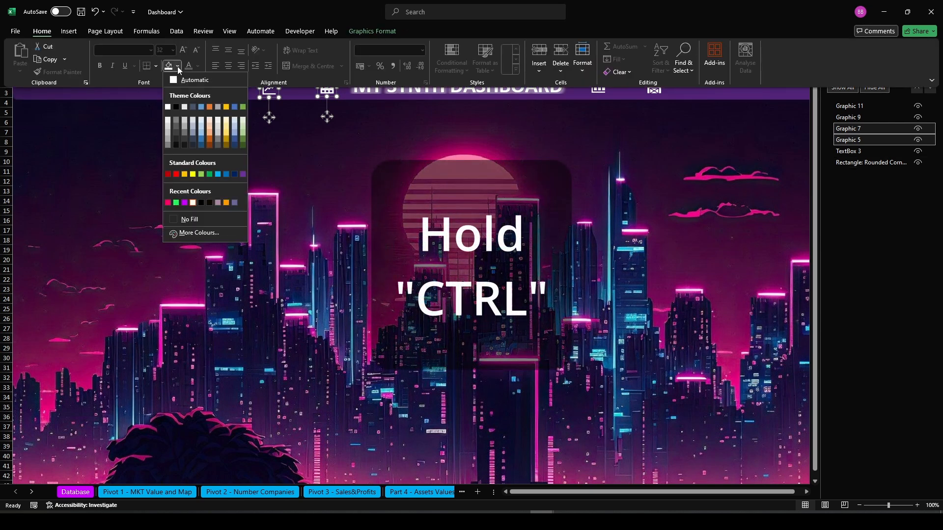
pyautogui.click(167, 204)
# Select the bar-chart and barn icons in the Selection Pane and fill them with the same pink
pyautogui.click(848, 117)
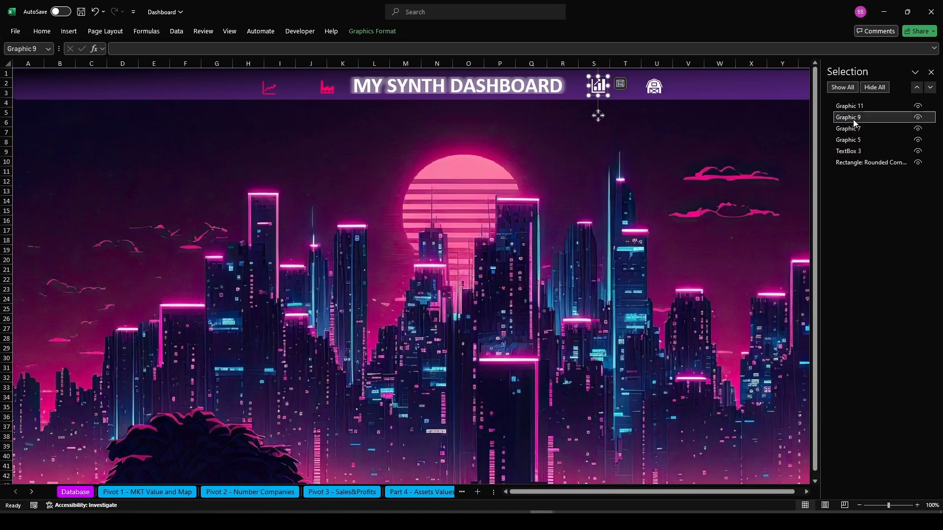
pyautogui.keyDown('ctrl'); pyautogui.click(848, 106); pyautogui.keyUp('ctrl')
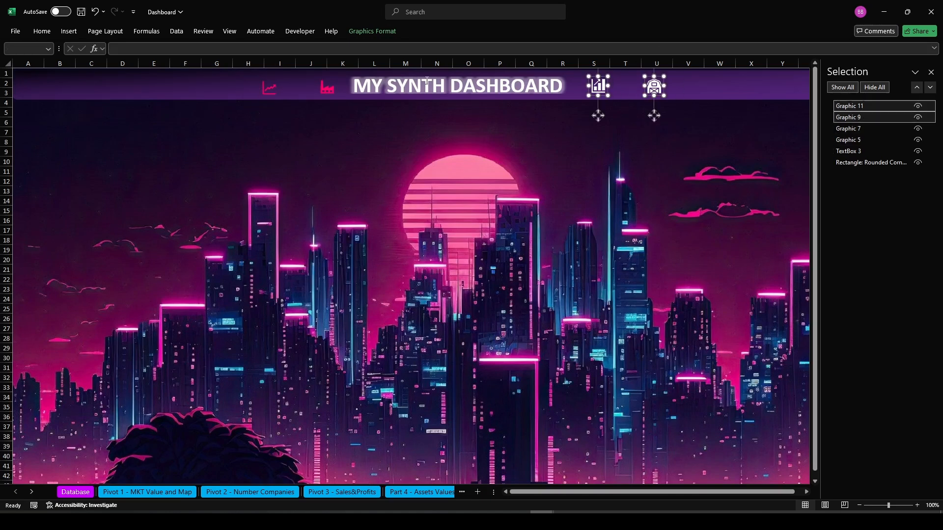
pyautogui.click(54, 37)
pyautogui.click(163, 72)
pyautogui.click(467, 201)
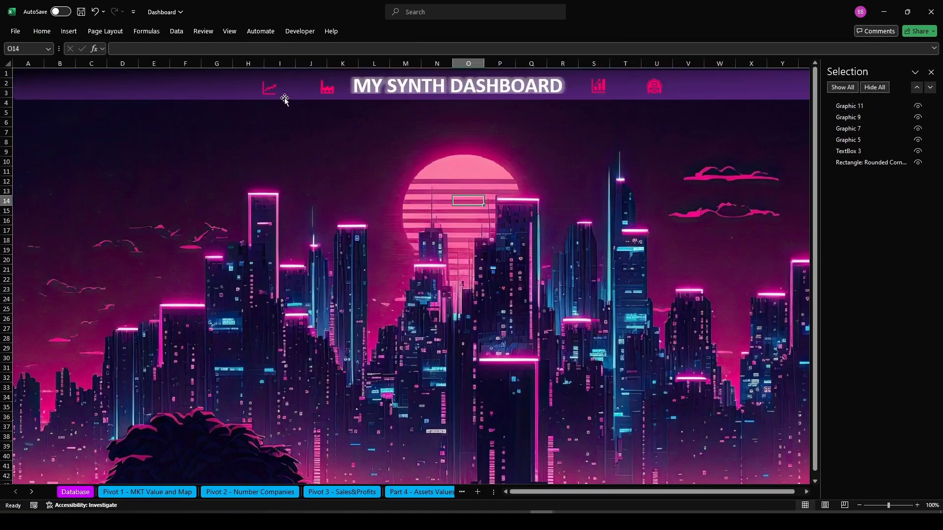
# Link the line-chart icon to the 'Pivot 1 - MKT Value and Map' sheet in this document
pyautogui.click(849, 106)
pyautogui.click(851, 140)
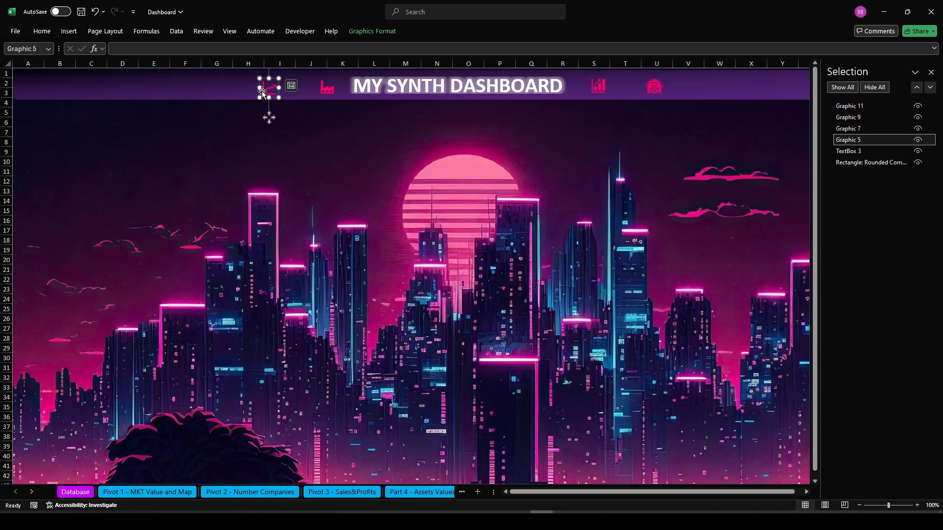
pyautogui.rightClick(269, 117)
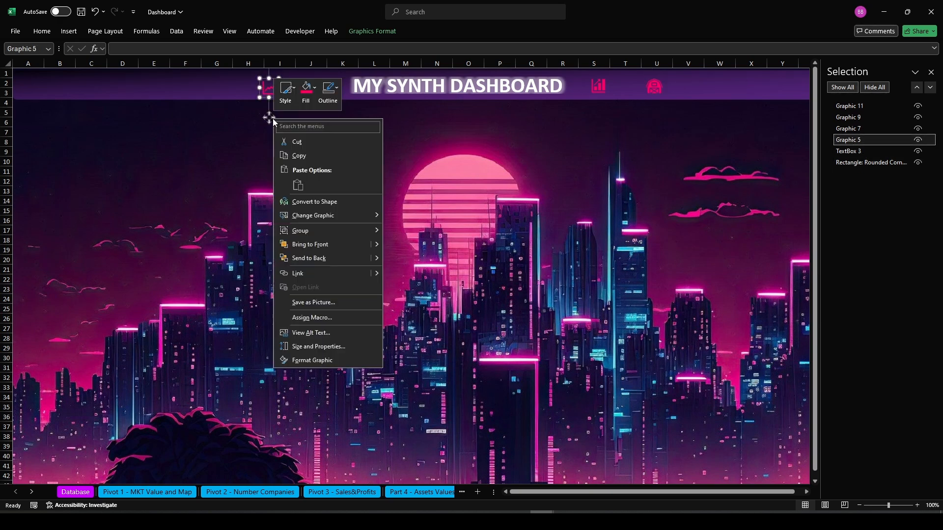
pyautogui.click(328, 274)
pyautogui.click(183, 278)
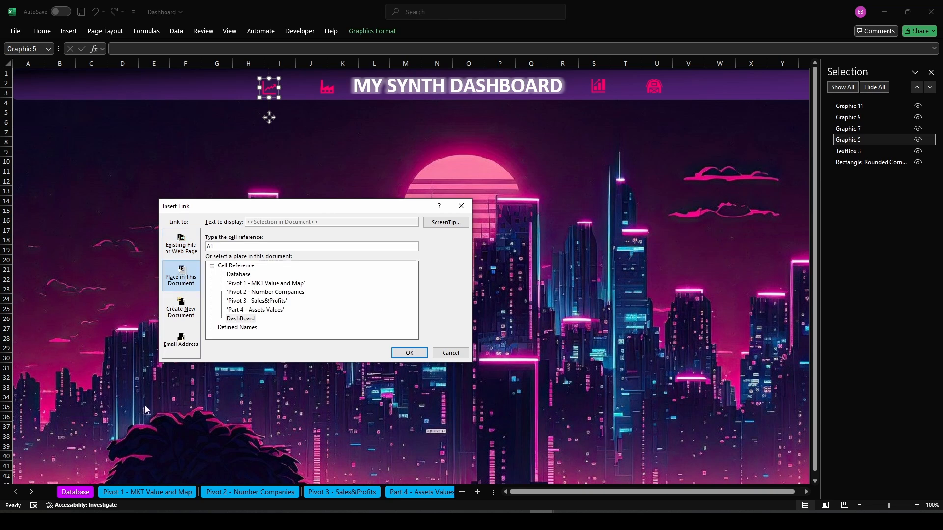
pyautogui.click(260, 283)
pyautogui.click(399, 352)
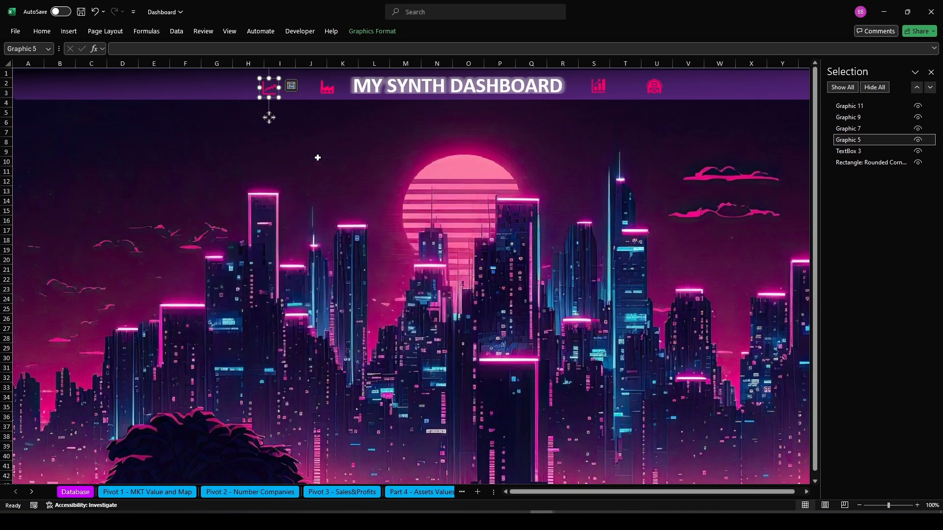
# Link the factory icon to the 'Pivot 2 - Number Companies' sheet in this document
pyautogui.click(847, 129)
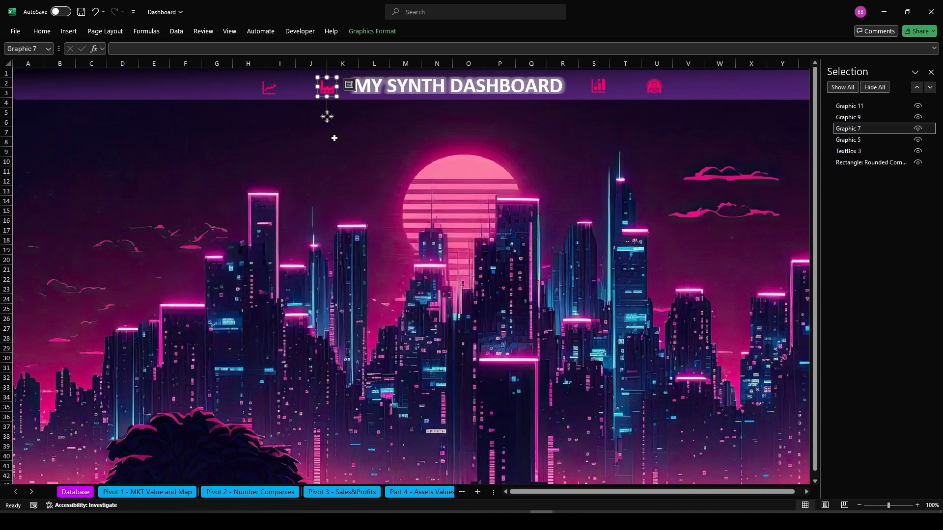
pyautogui.rightClick(328, 115)
pyautogui.click(354, 312)
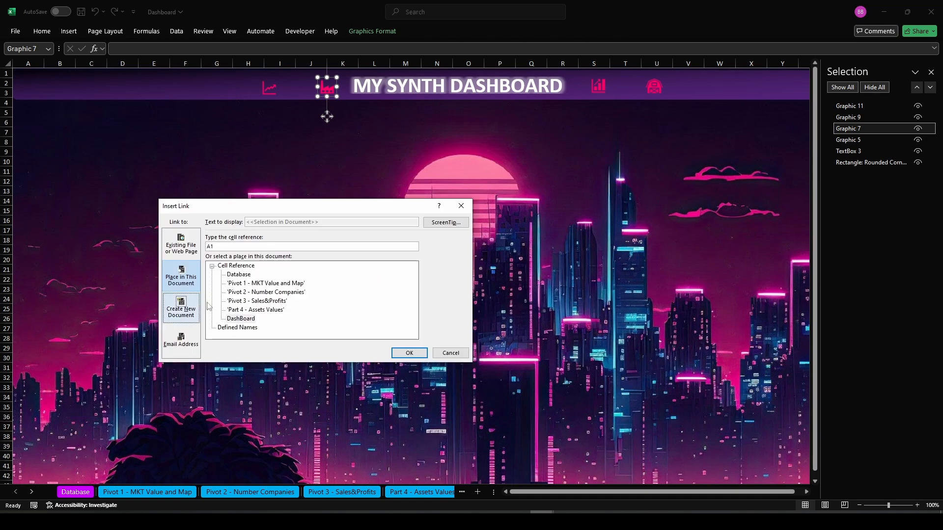
pyautogui.click(265, 292)
pyautogui.click(408, 353)
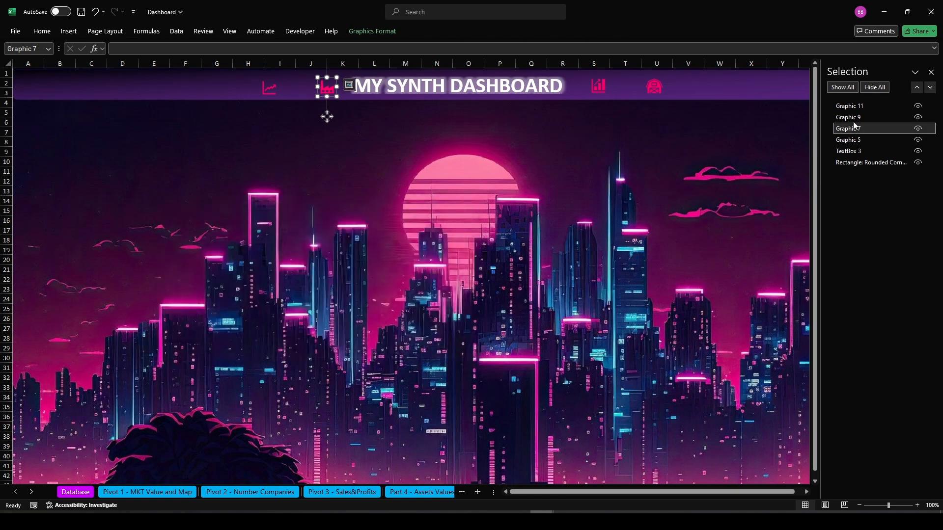
# Link the bar-chart icon to the 'Pivot 3 - Sales&Profits' sheet in this document
pyautogui.click(844, 118)
pyautogui.rightClick(598, 116)
pyautogui.click(629, 297)
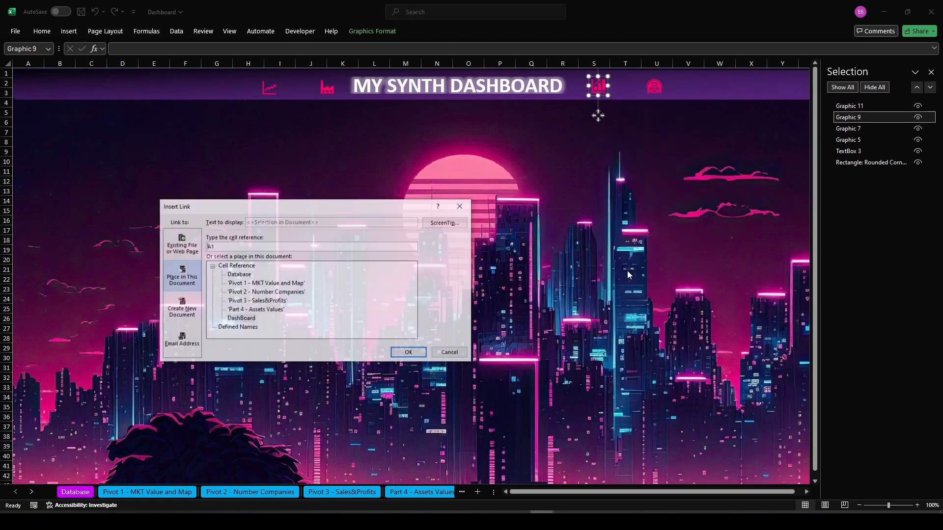
pyautogui.click(257, 301)
pyautogui.click(408, 353)
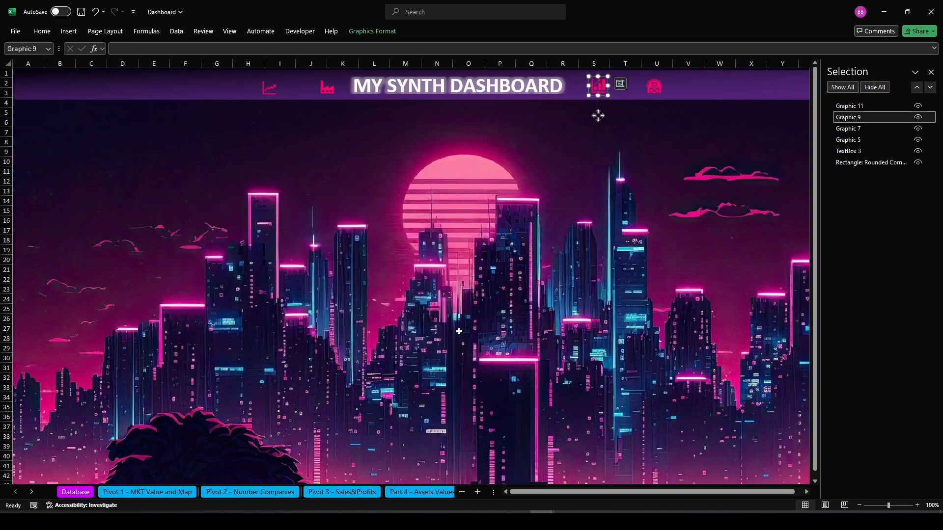
# Link the barn icon to the 'Part 4 - Assets Values' sheet in this document
pyautogui.click(854, 106)
pyautogui.rightClick(653, 114)
pyautogui.click(687, 277)
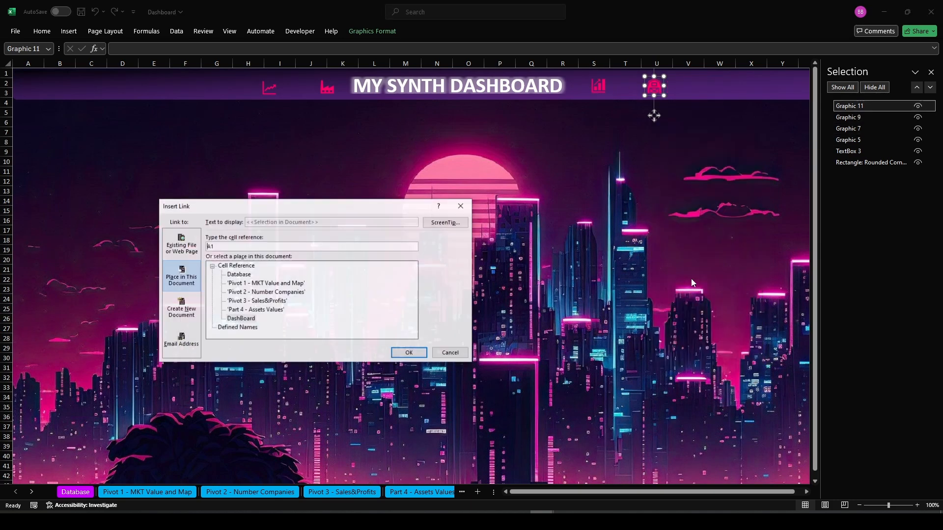
pyautogui.click(265, 318)
pyautogui.click(409, 353)
pyautogui.click(406, 277)
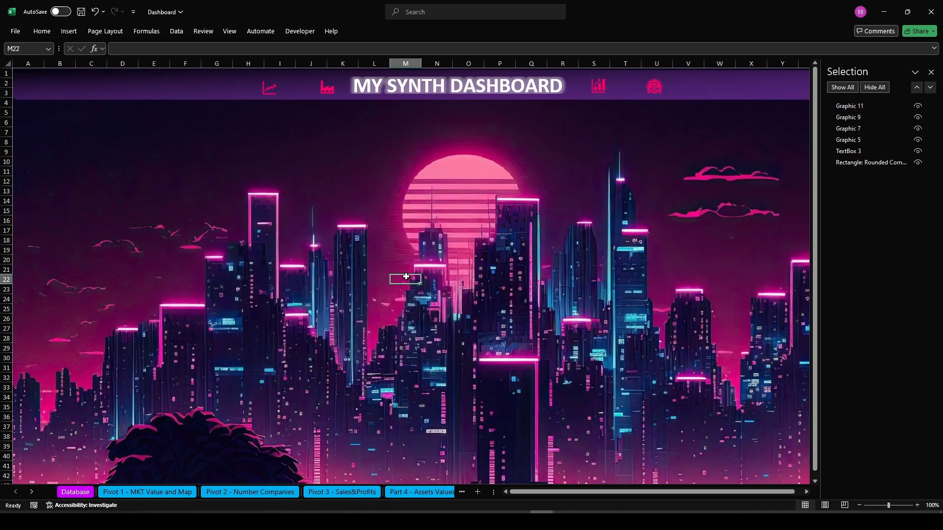
# Test each icon's link, returning to the DashBoard sheet after each one
pyautogui.click(266, 95)
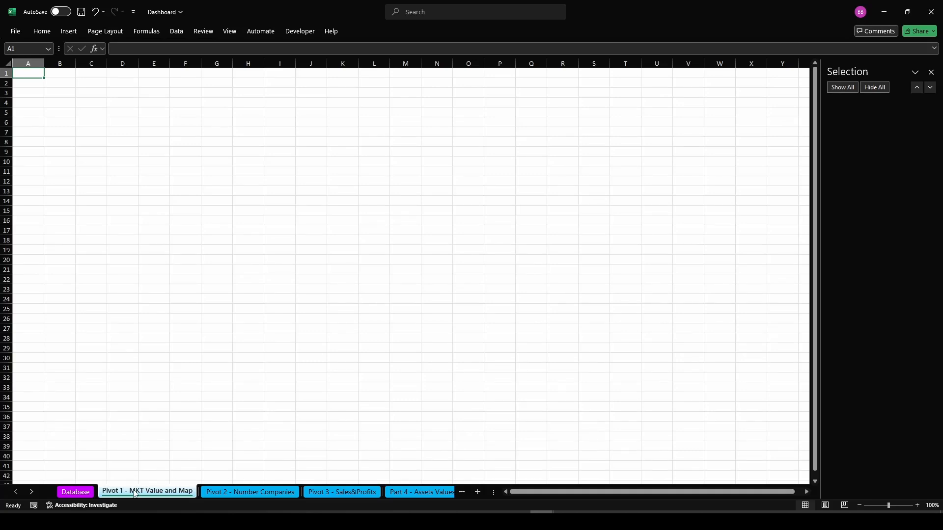
pyautogui.click(930, 72)
pyautogui.click(475, 492)
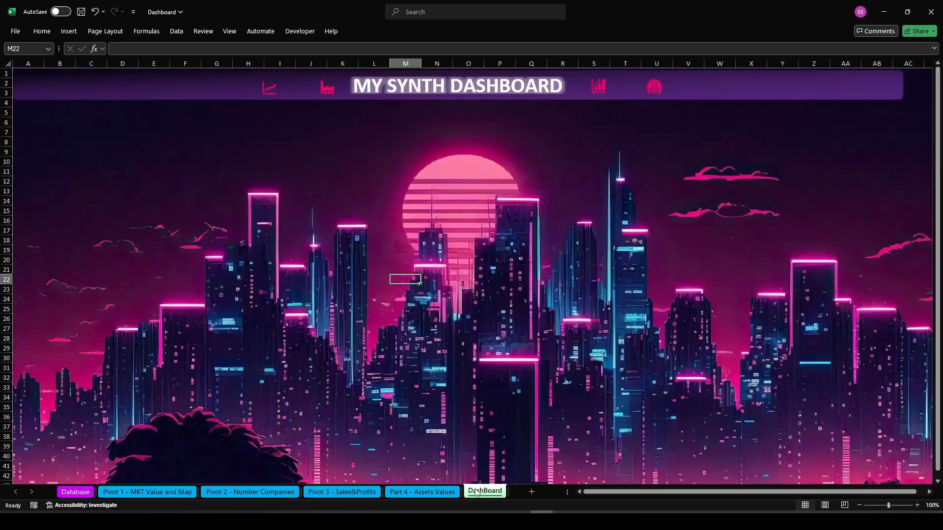
pyautogui.click(329, 100)
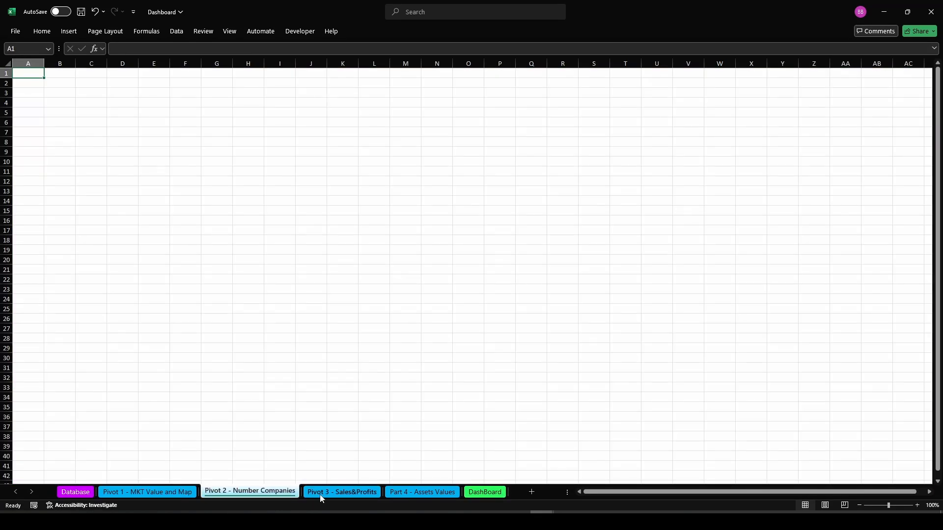
pyautogui.click(480, 496)
pyautogui.click(600, 87)
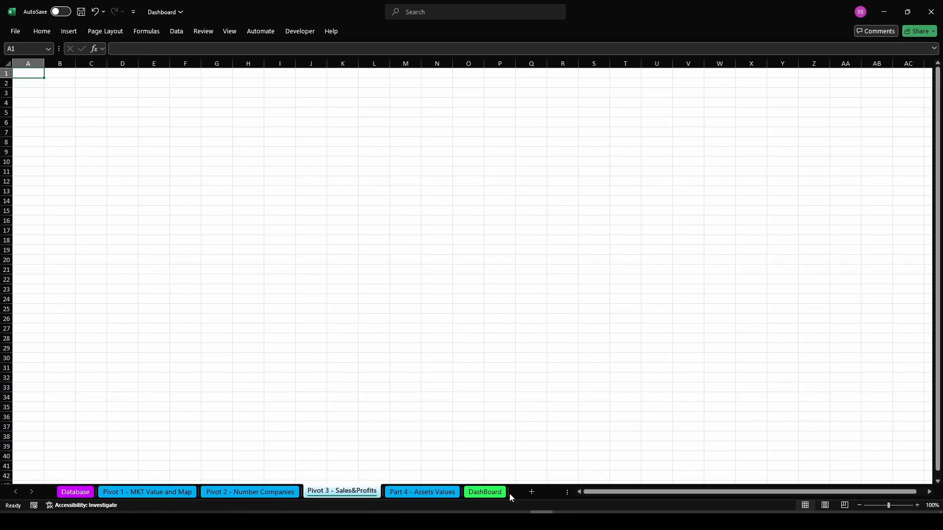
pyautogui.click(474, 492)
pyautogui.click(662, 97)
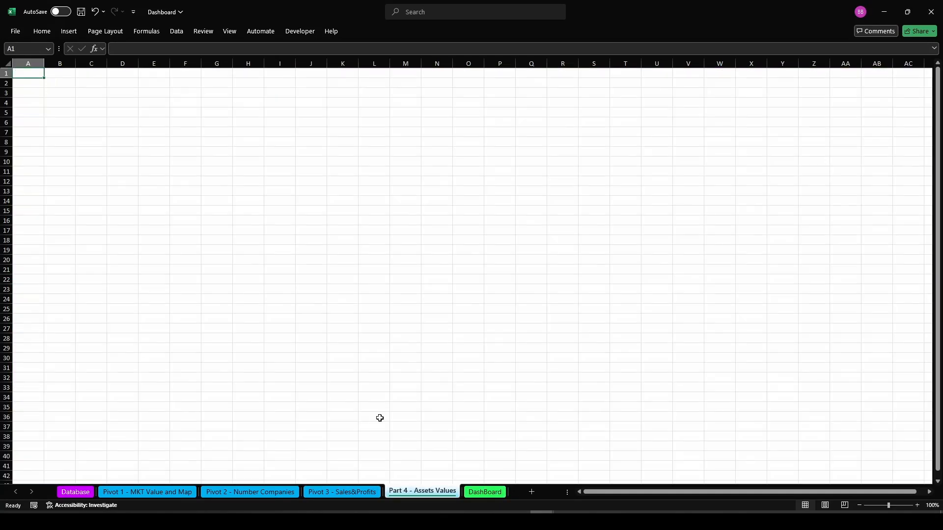
pyautogui.click(485, 492)
# Select the four icons together with the title text box and distribute them horizontally across the banner
pyautogui.click(456, 86)
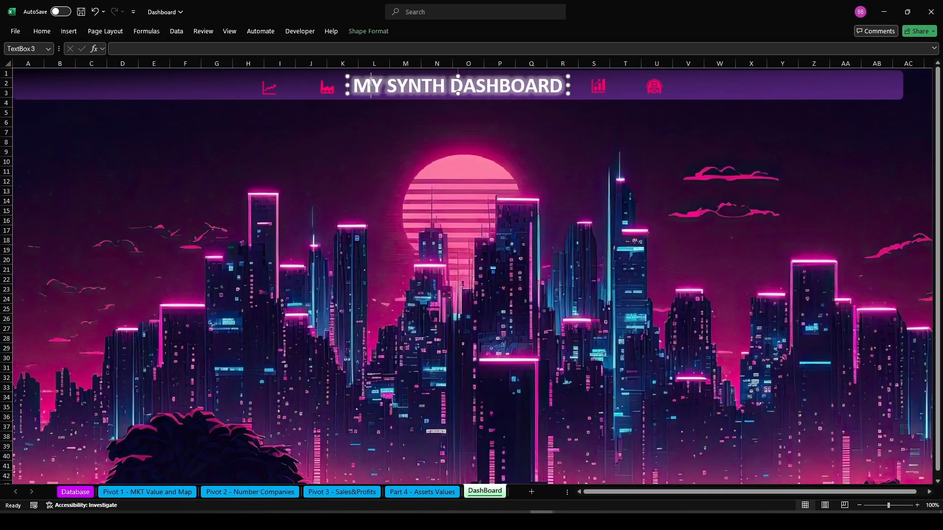
pyautogui.click(368, 31)
pyautogui.click(668, 63)
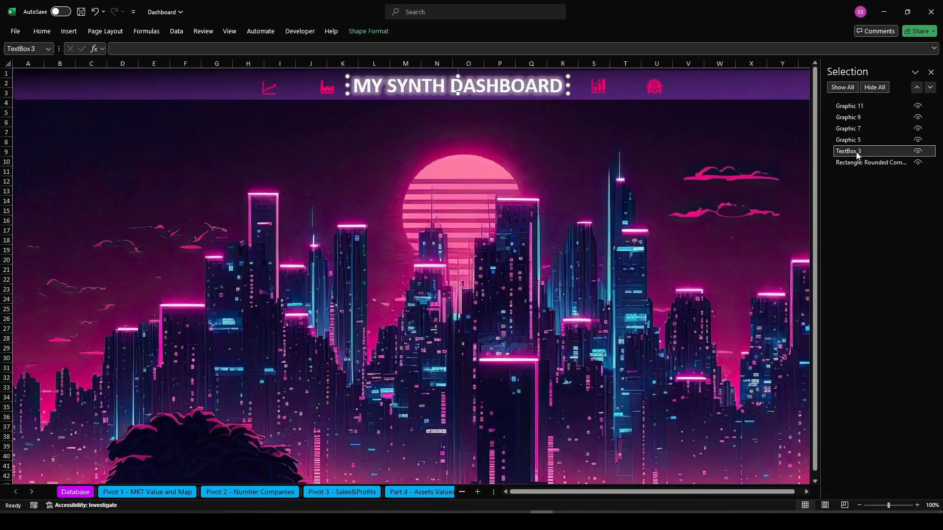
pyautogui.keyDown('ctrl'); pyautogui.click(614, 98); pyautogui.keyUp('ctrl')
pyautogui.keyDown('ctrl'); pyautogui.click(602, 89); pyautogui.keyUp('ctrl')
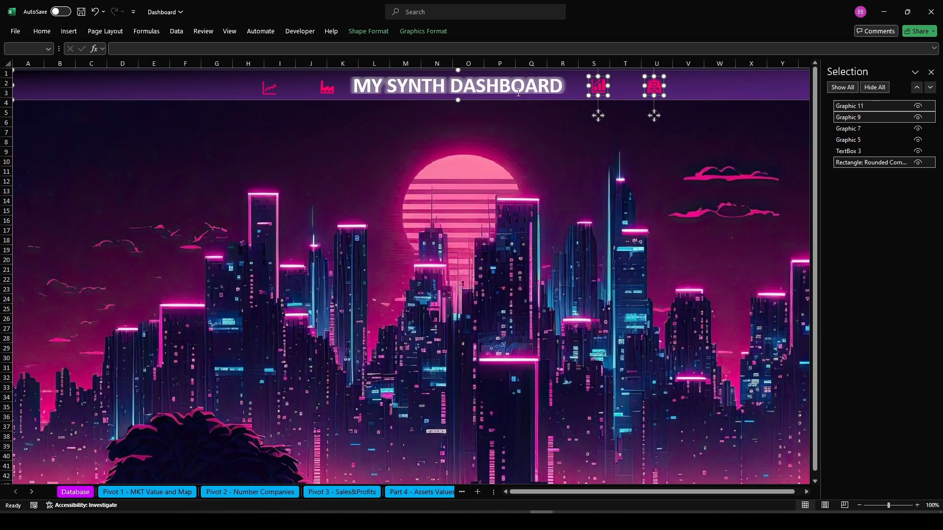
pyautogui.keyDown('ctrl'); pyautogui.click(327, 88); pyautogui.keyUp('ctrl')
pyautogui.keyDown('ctrl'); pyautogui.click(268, 94); pyautogui.keyUp('ctrl')
pyautogui.keyDown('ctrl'); pyautogui.click(266, 92); pyautogui.keyUp('ctrl')
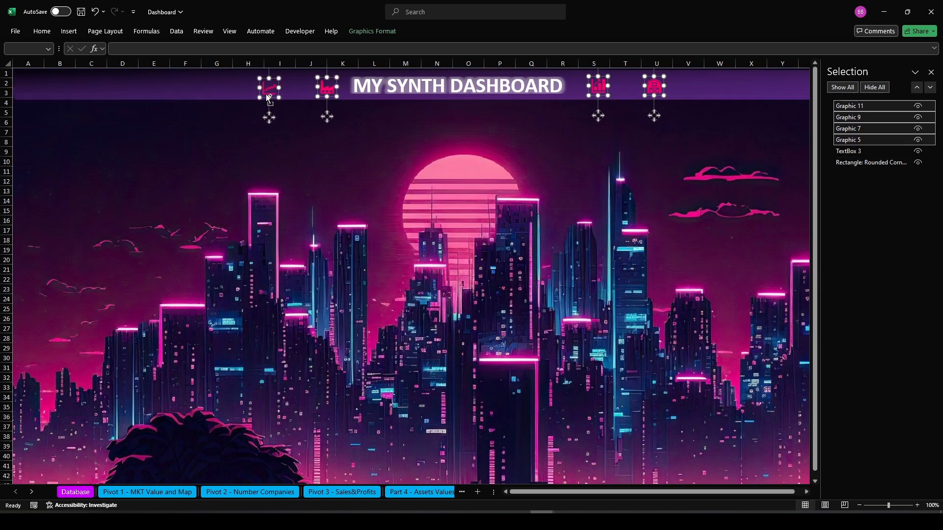
pyautogui.click(372, 31)
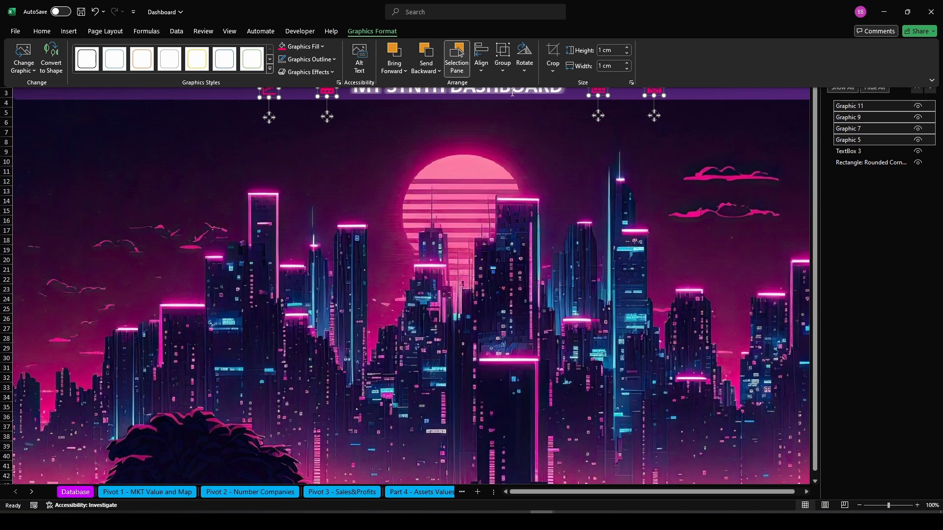
pyautogui.keyDown('ctrl'); pyautogui.click(848, 151); pyautogui.keyUp('ctrl')
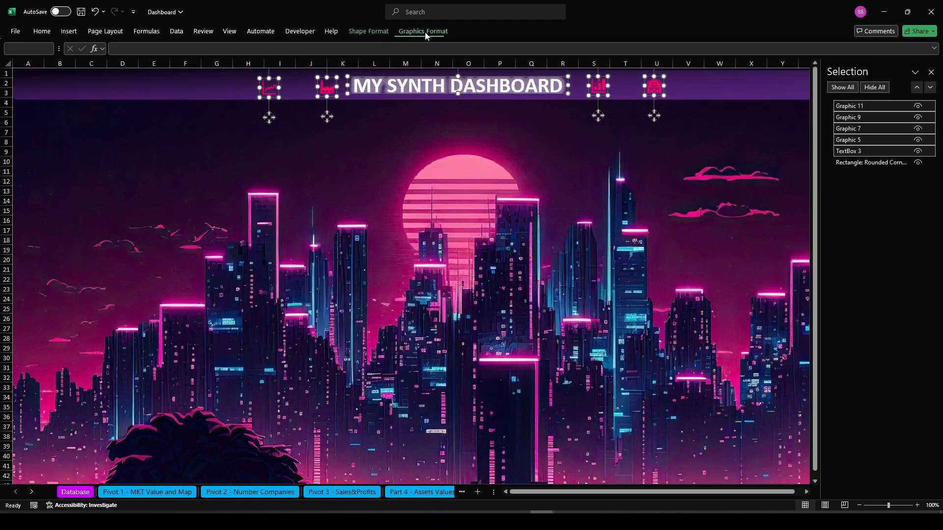
pyautogui.click(423, 31)
pyautogui.click(481, 56)
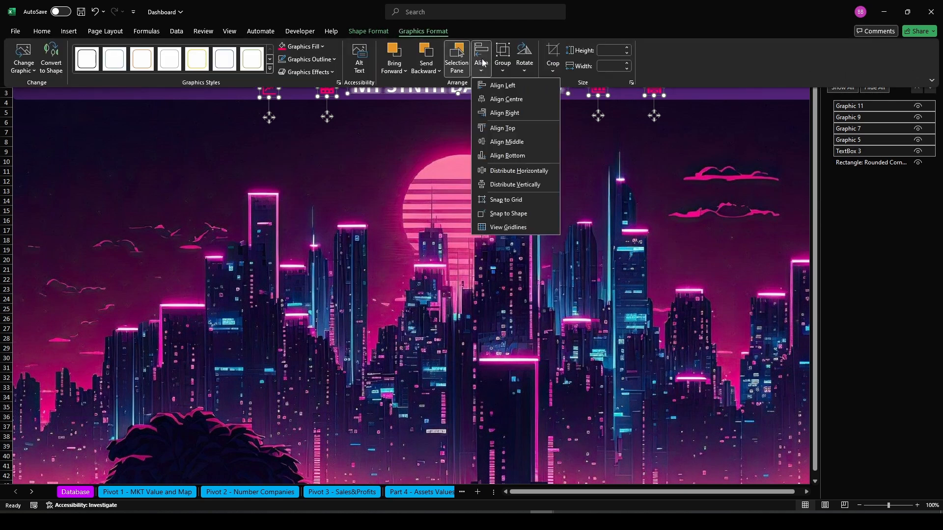
pyautogui.click(522, 170)
pyautogui.click(508, 205)
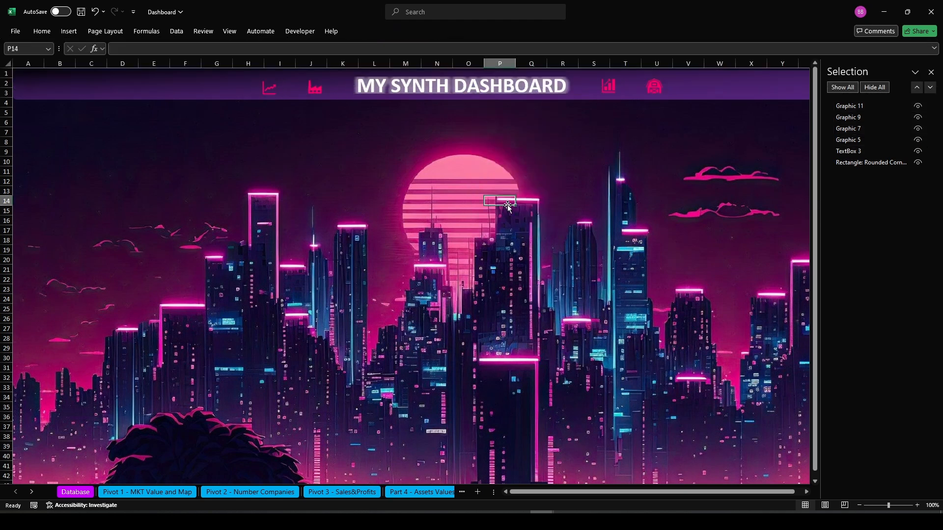
# Close the Selection Pane and save the workbook
pyautogui.click(930, 72)
pyautogui.hotkey('ctrl', 's')
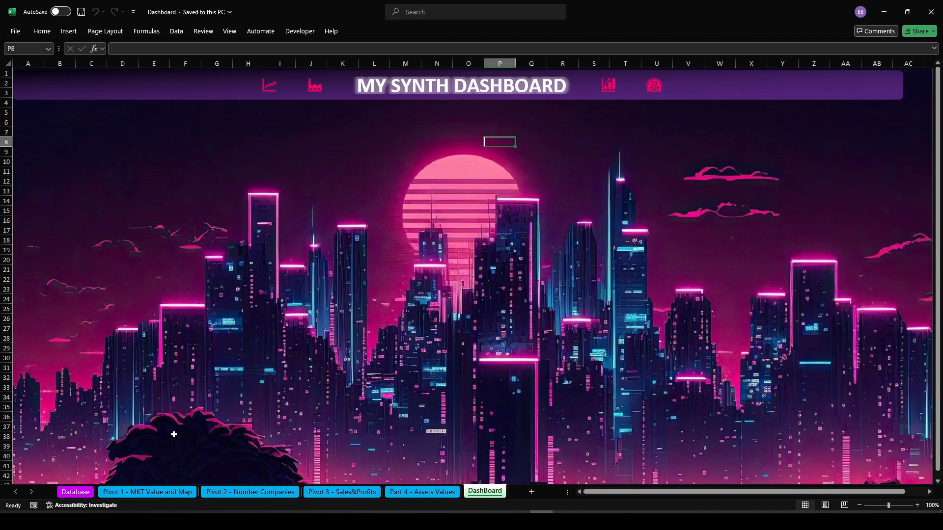
# Insert a PivotTable on the 'Pivot 1 - MKT Value and Map' sheet from the full Database table (Table2)
pyautogui.click(140, 494)
pyautogui.click(68, 31)
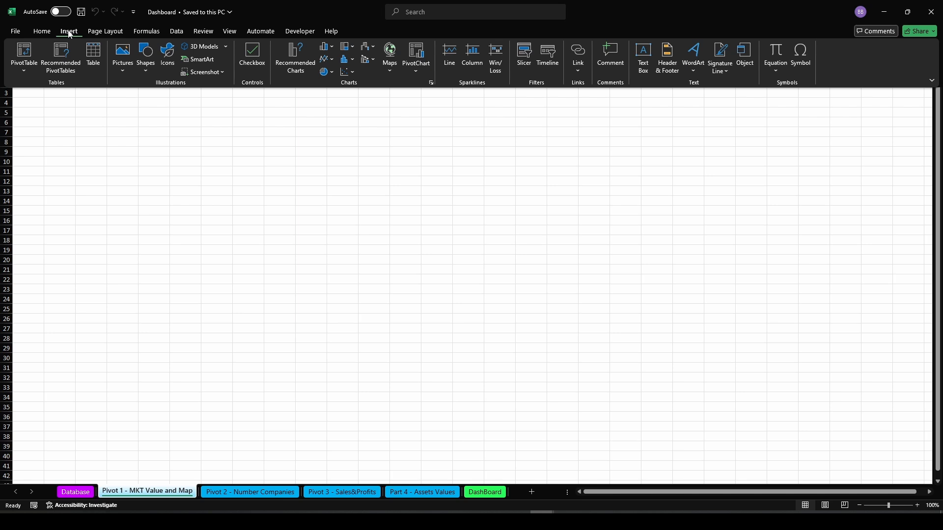
pyautogui.click(24, 65)
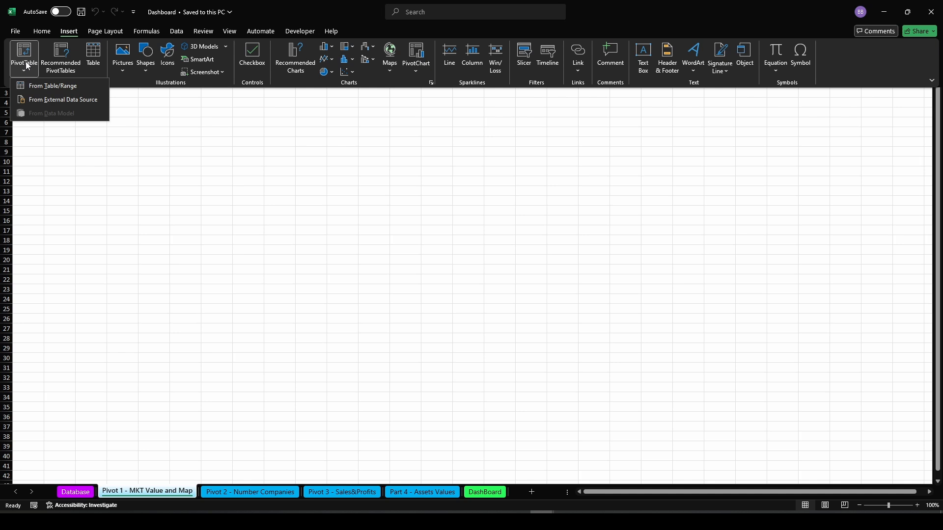
pyautogui.click(41, 88)
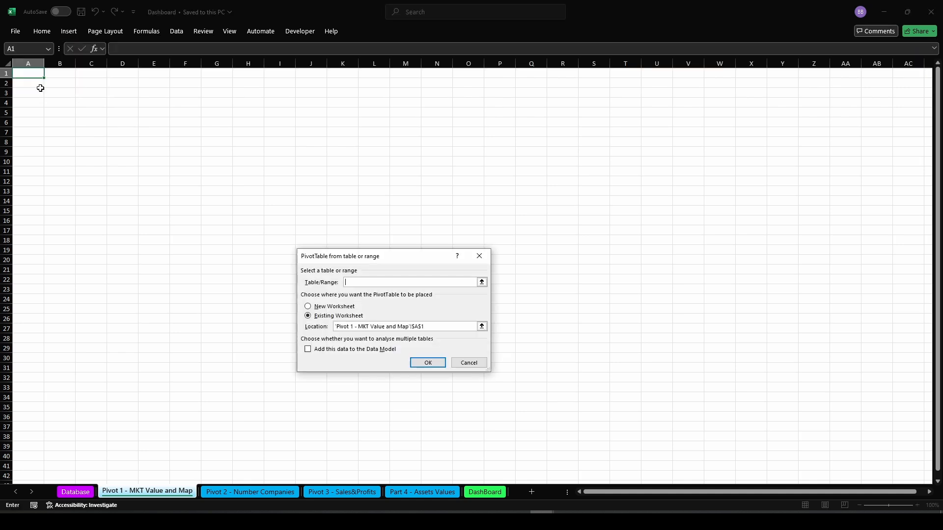
pyautogui.click(77, 492)
pyautogui.click(30, 73)
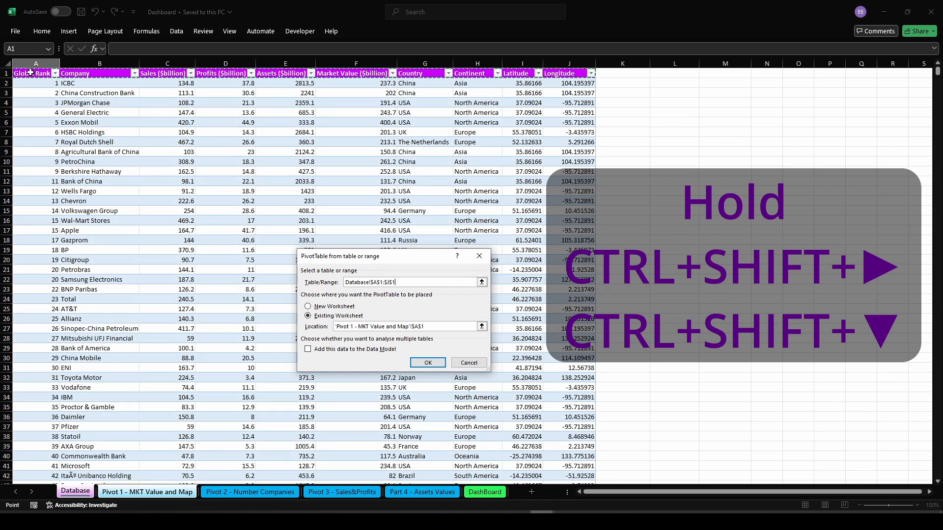
pyautogui.hotkey('ctrl', 'shift', 'Right')
pyautogui.hotkey('ctrl', 'shift', 'Down')
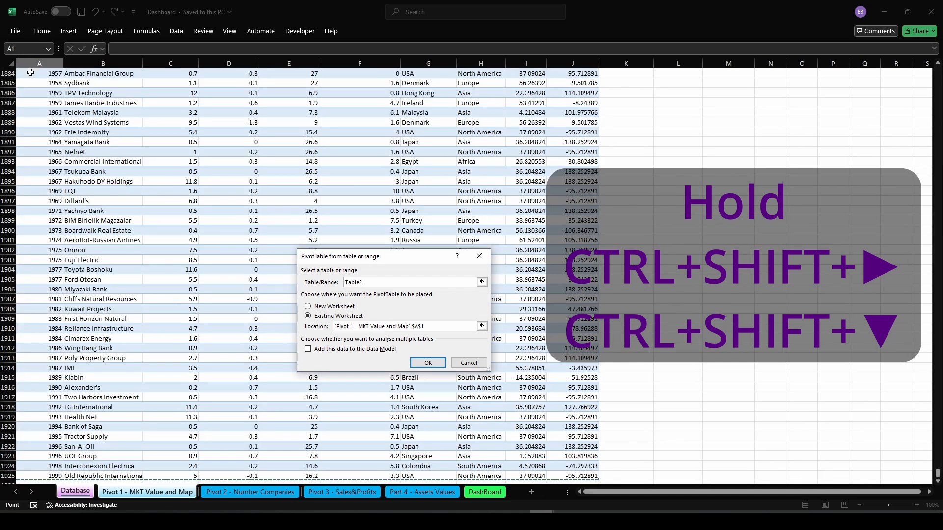
pyautogui.click(431, 361)
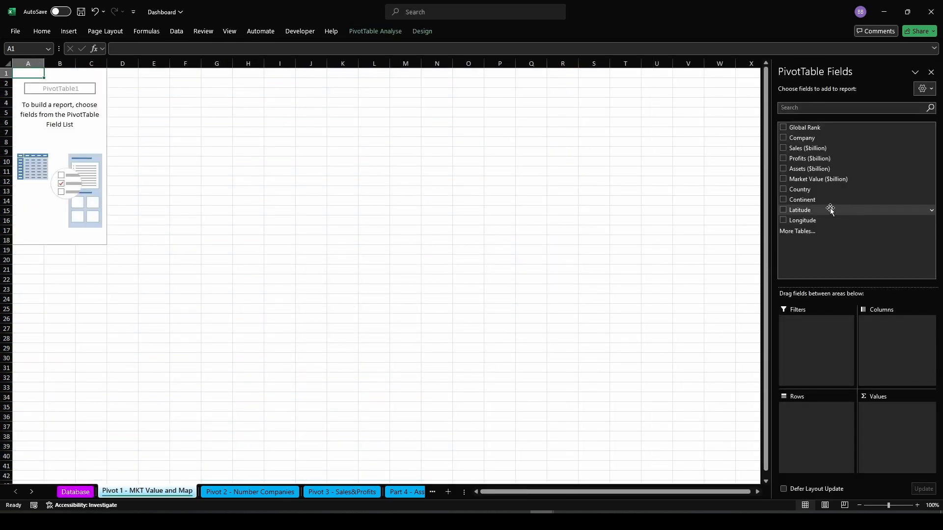
# Add Continent and Country as rows and Market Value ($billion) as summed values to the PivotTable
pyautogui.moveTo(818, 203); pyautogui.dragTo(796, 424)
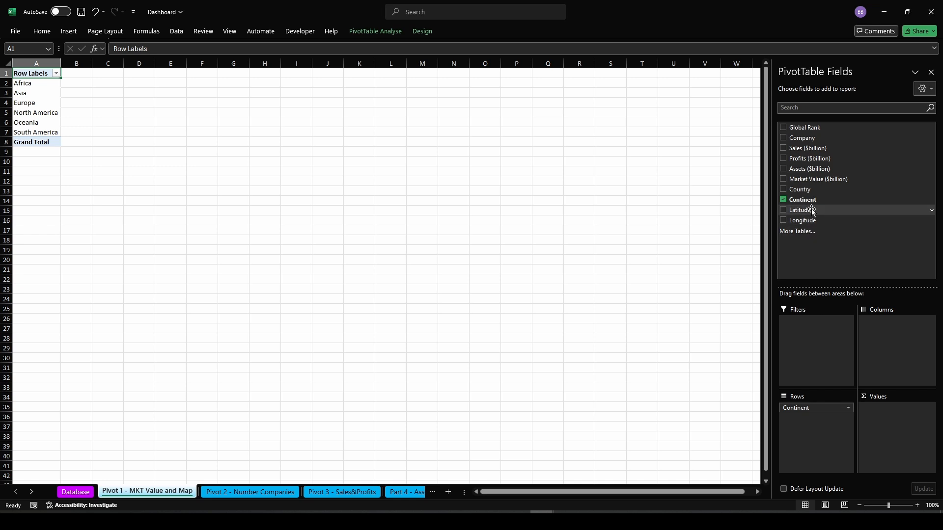
pyautogui.moveTo(812, 190); pyautogui.dragTo(816, 421)
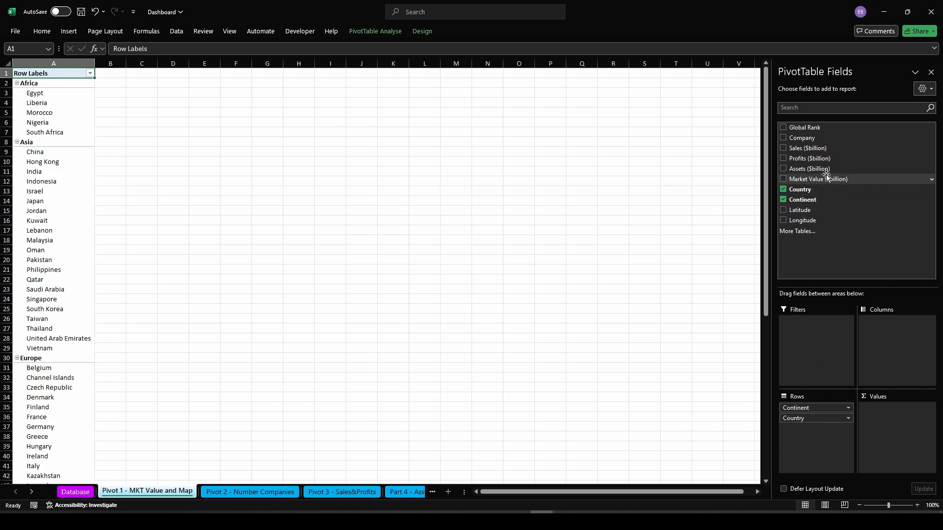
pyautogui.moveTo(821, 181); pyautogui.dragTo(885, 412)
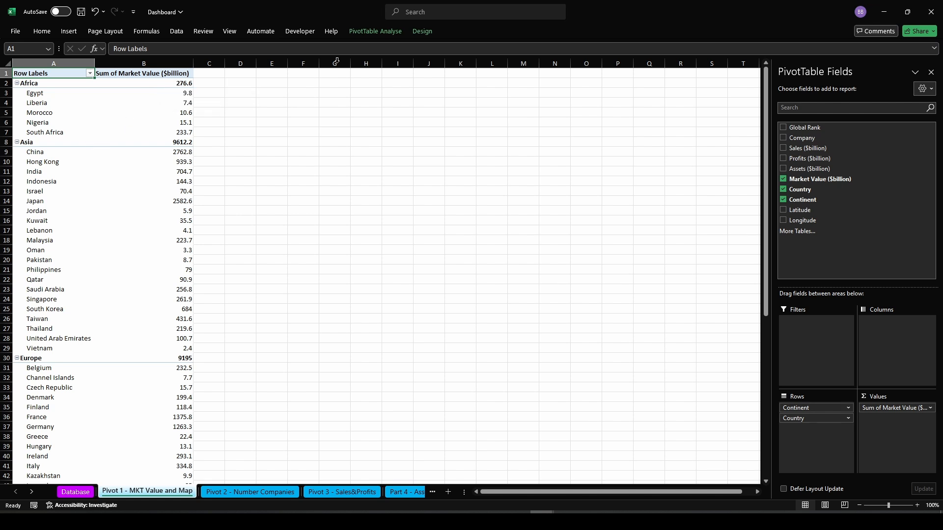
# Hide all subtotals in the PivotTable layout
pyautogui.click(422, 32)
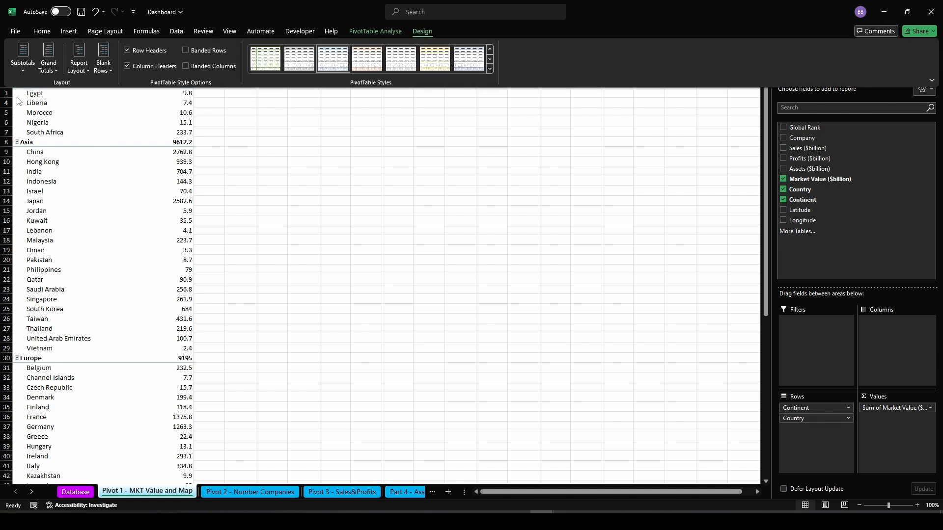
pyautogui.click(25, 67)
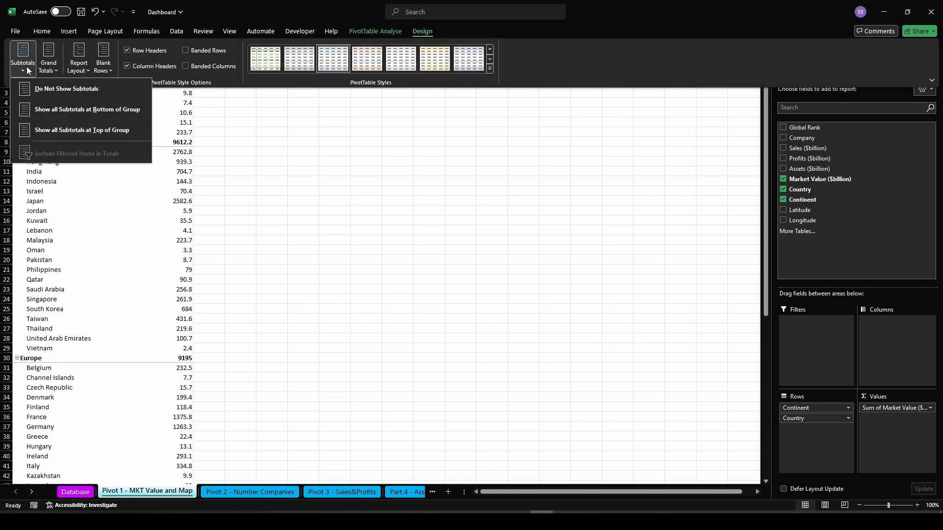
pyautogui.click(47, 90)
pyautogui.click(53, 71)
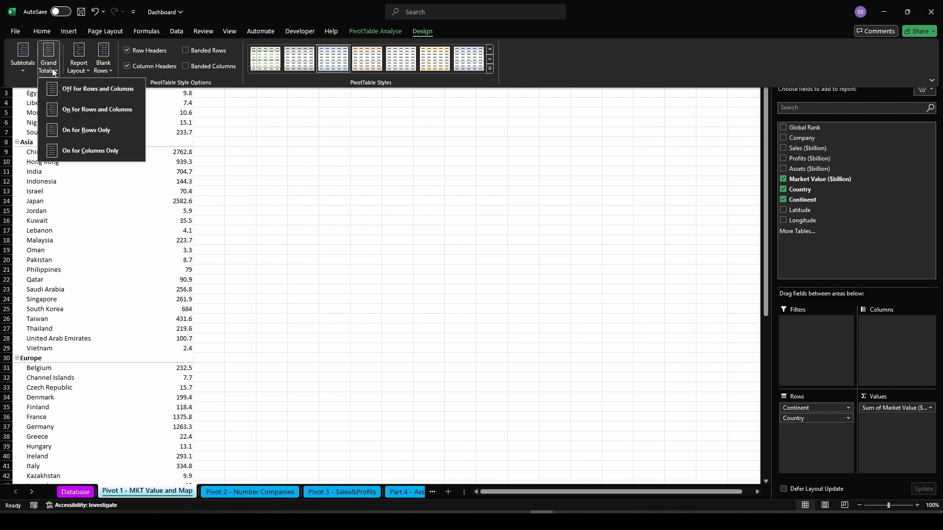
pyautogui.click(85, 109)
pyautogui.click(326, 276)
pyautogui.scroll(-18, 146, 360)
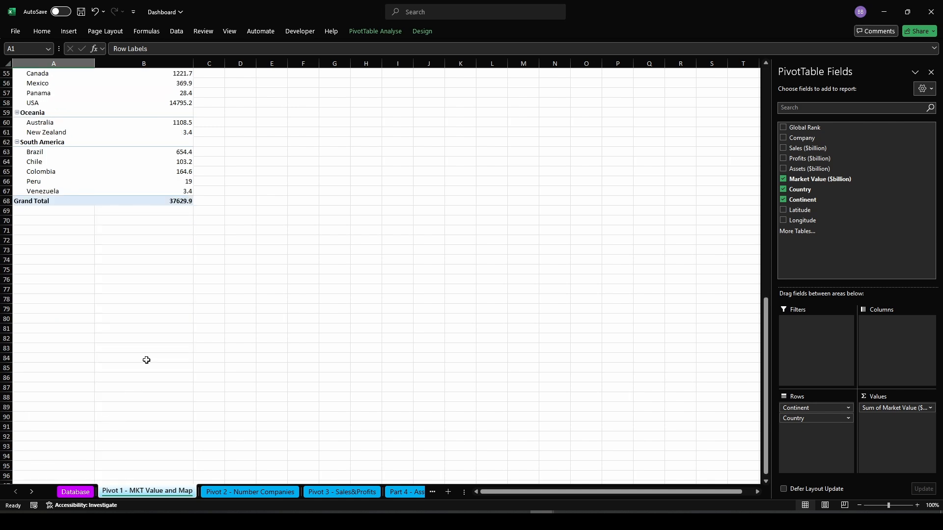
pyautogui.scroll(18, 151, 233)
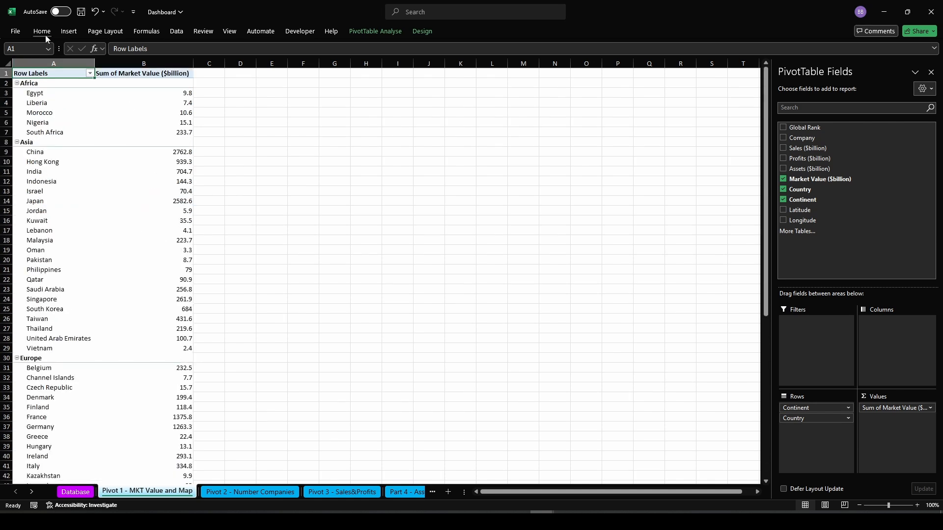
# Turn grand totals off for rows and columns in the PivotTable
pyautogui.click(430, 32)
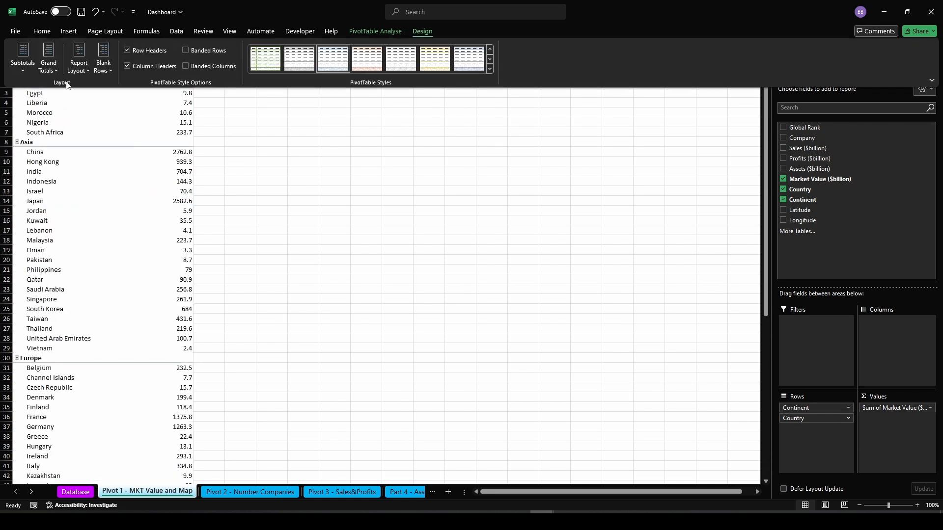
pyautogui.click(51, 67)
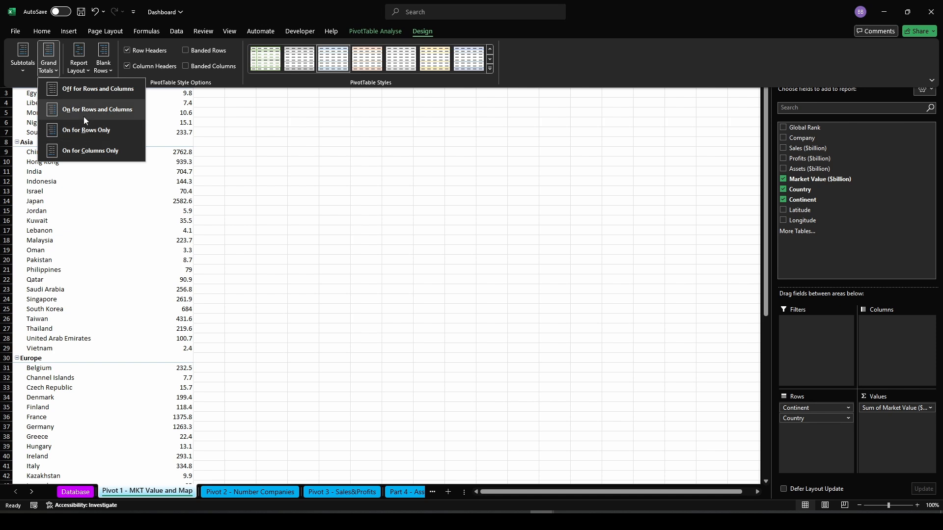
pyautogui.click(86, 93)
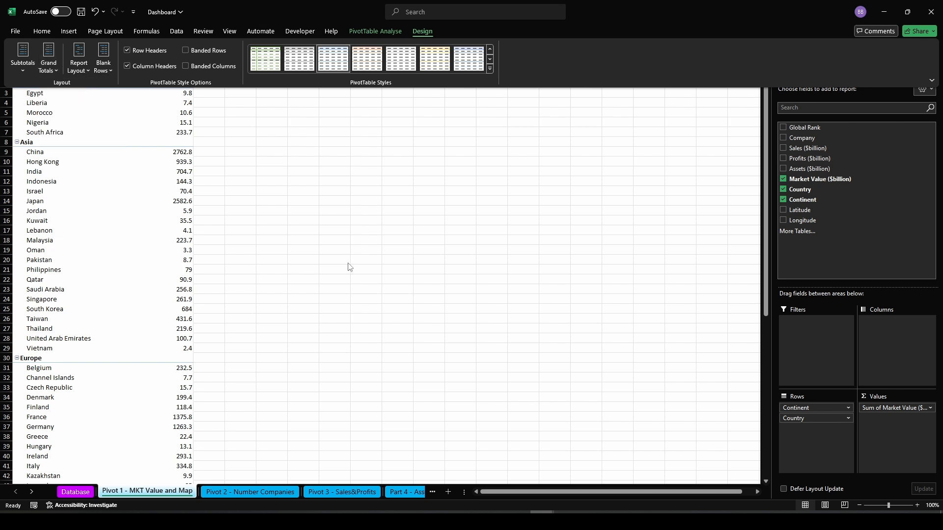
pyautogui.scroll(-12, 347, 265)
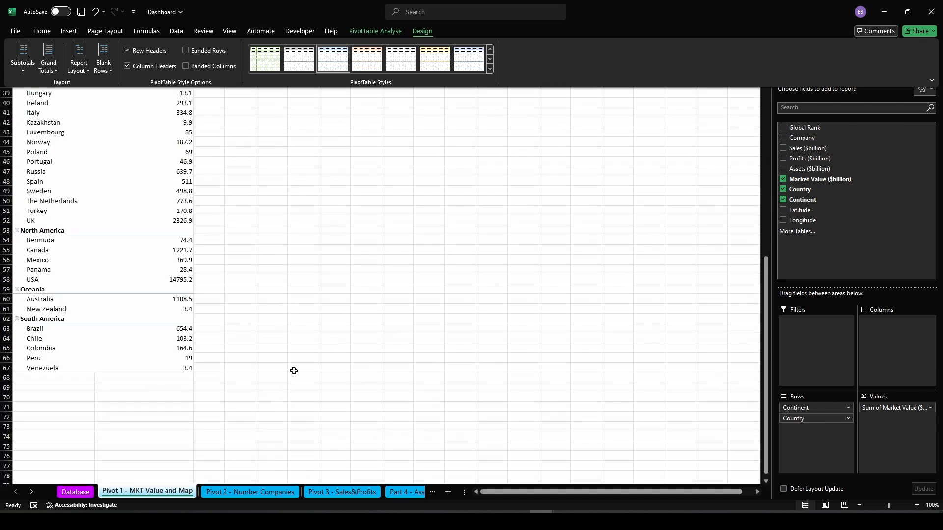
pyautogui.scroll(12, 293, 371)
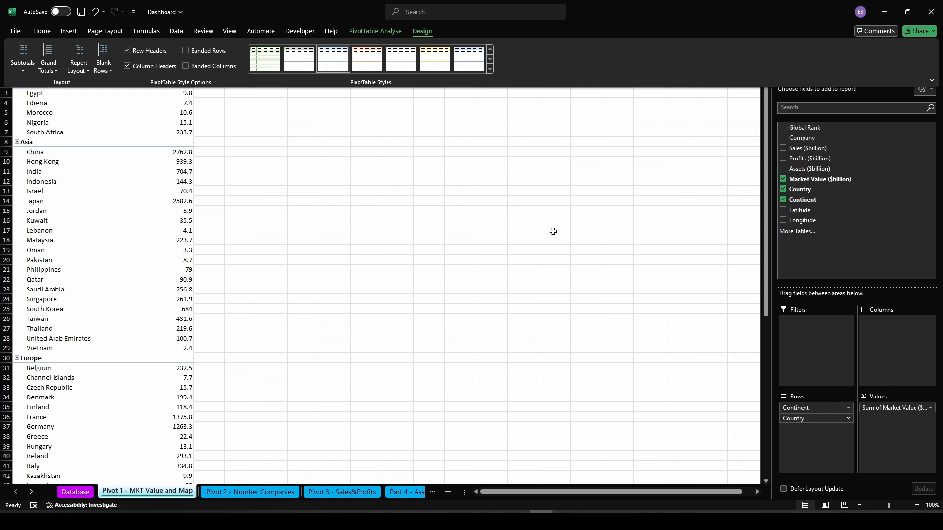
# Try to insert a Filled Map chart directly from the PivotTable data
pyautogui.click(617, 201)
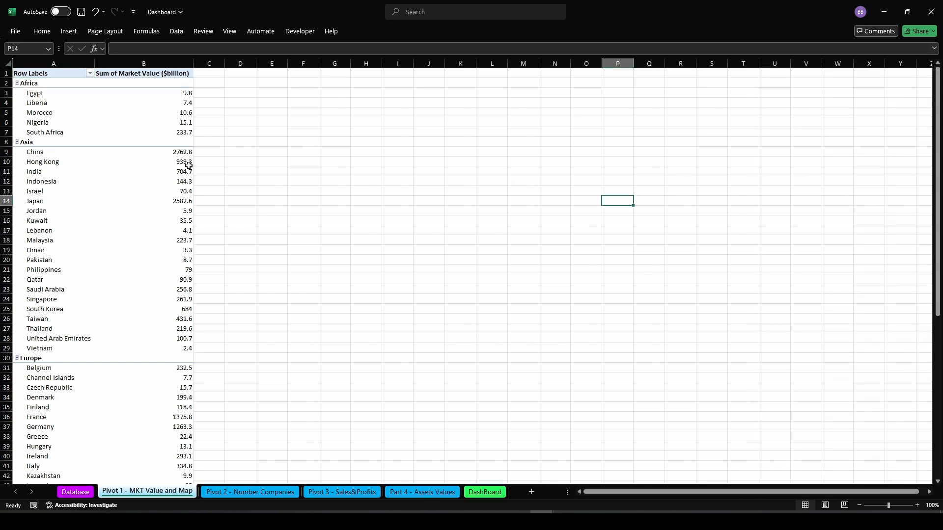
pyautogui.click(40, 92)
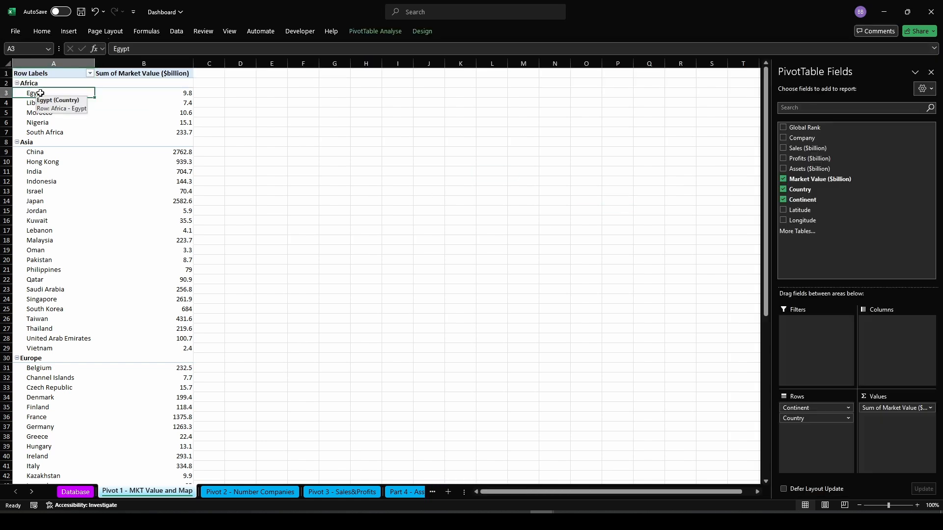
pyautogui.click(69, 32)
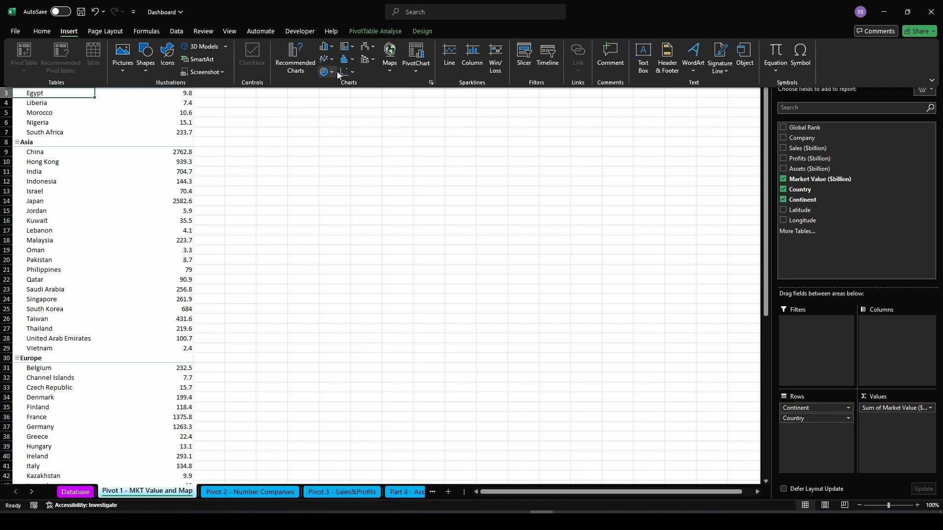
pyautogui.click(390, 59)
pyautogui.click(398, 105)
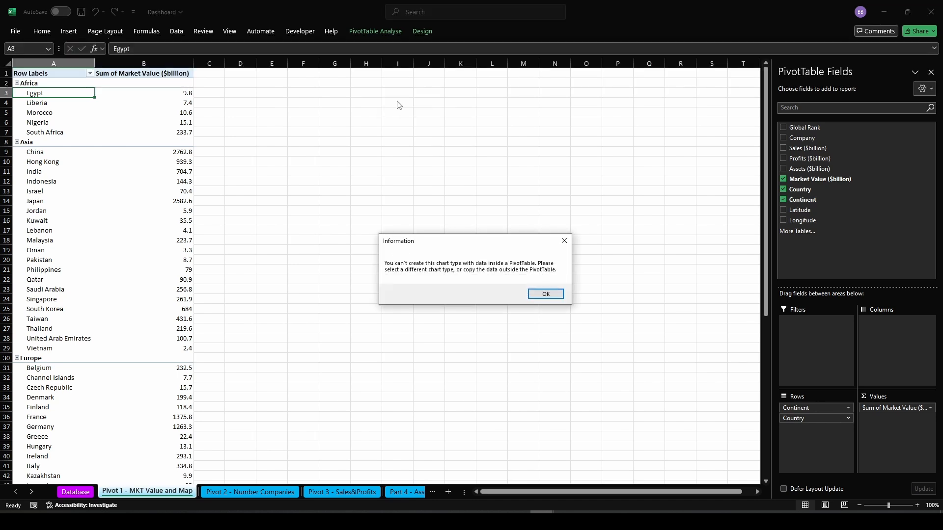
pyautogui.click(563, 241)
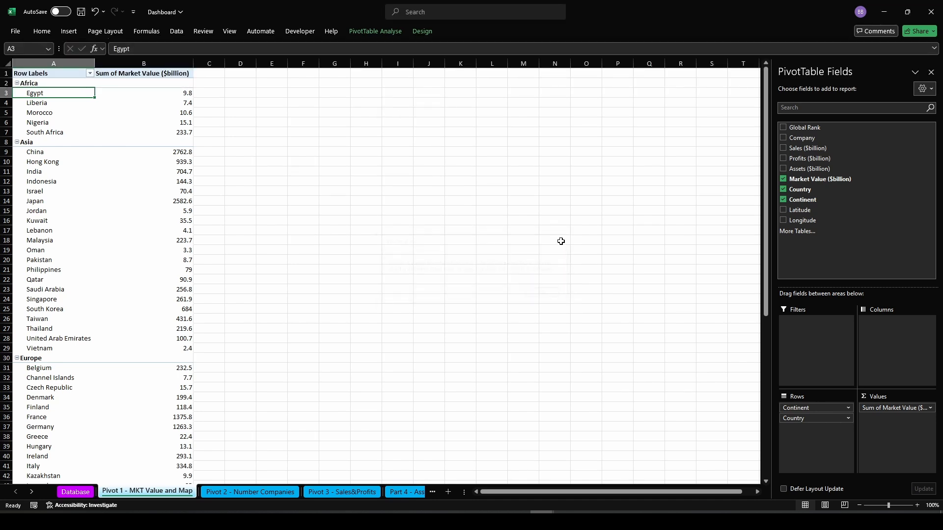
# Copy the whole PivotTable and paste it as values starting at cell E1
pyautogui.click(57, 82)
pyautogui.hotkey('ctrl', 'a')
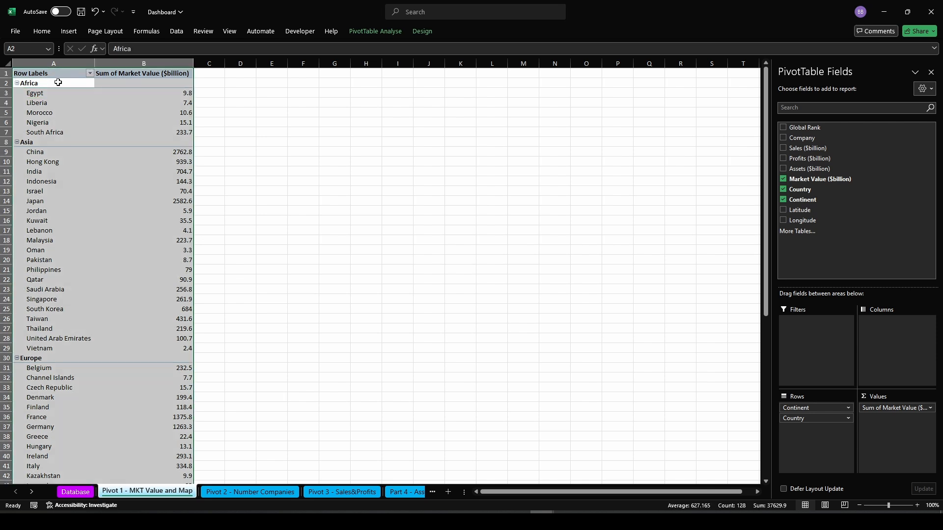
pyautogui.hotkey('ctrl', 'c')
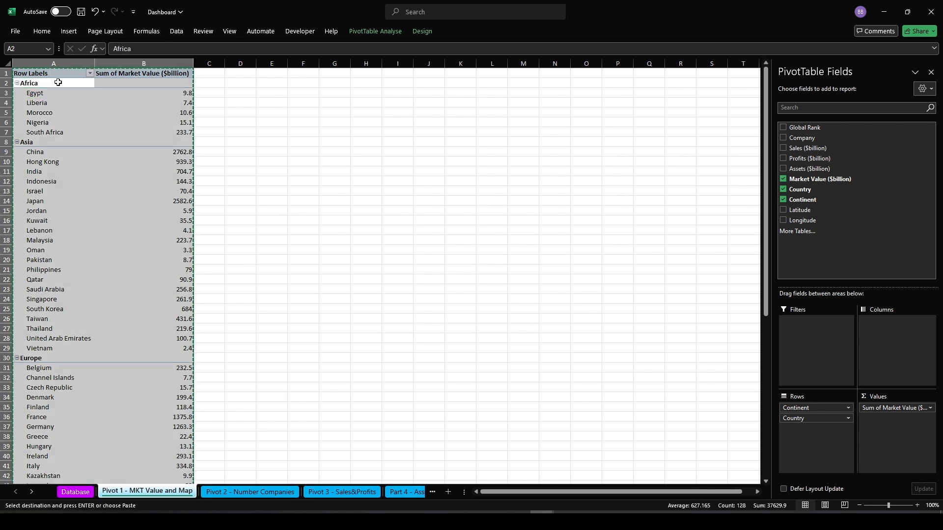
pyautogui.click(271, 73)
pyautogui.rightClick(275, 76)
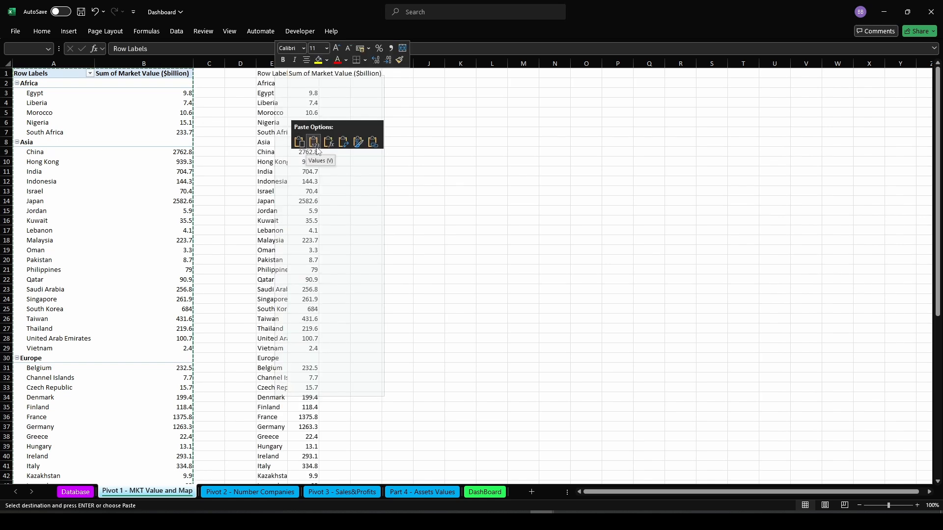
pyautogui.click(314, 143)
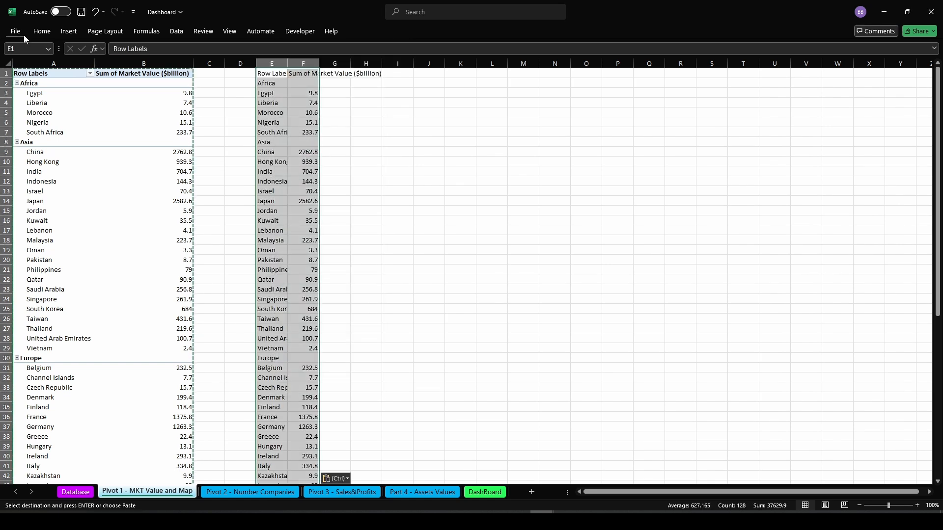
# Insert a Filled Map chart from the pasted values and delete its chart title
pyautogui.click(67, 31)
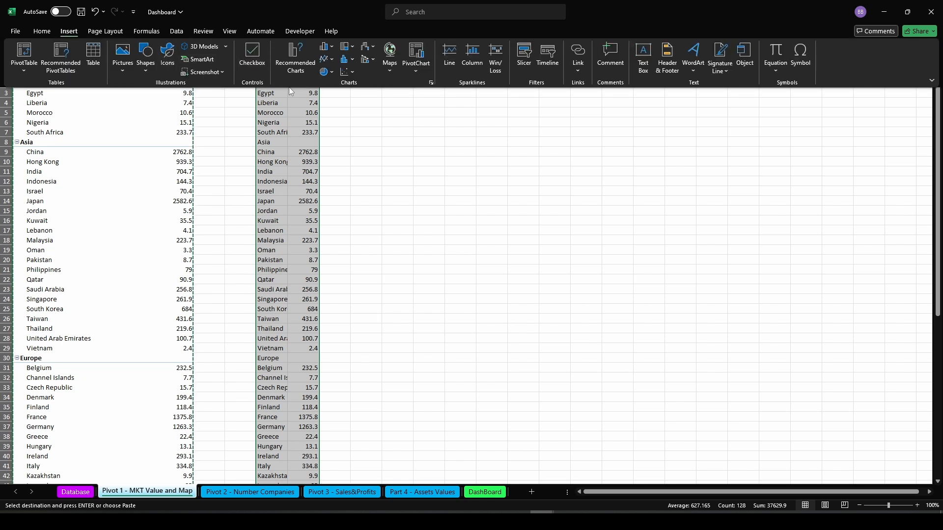
pyautogui.click(389, 52)
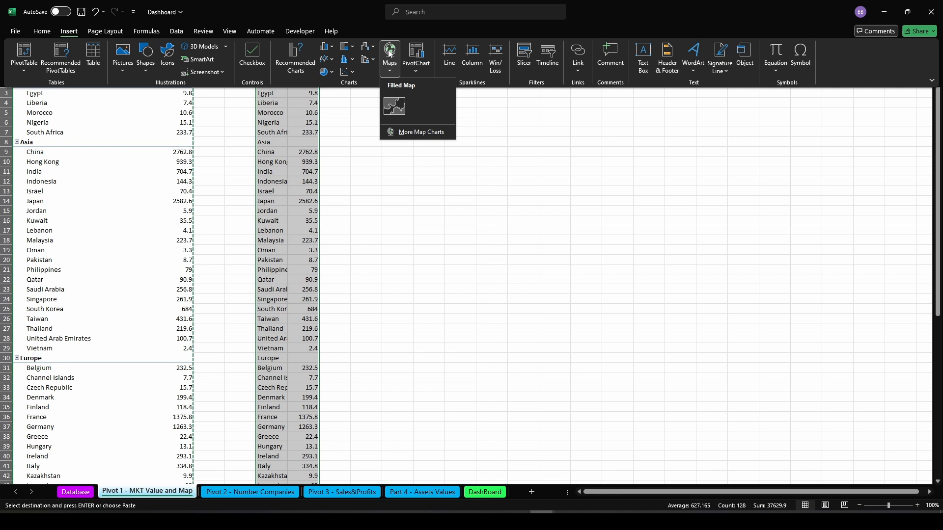
pyautogui.click(391, 104)
pyautogui.click(693, 287)
pyautogui.click(471, 214)
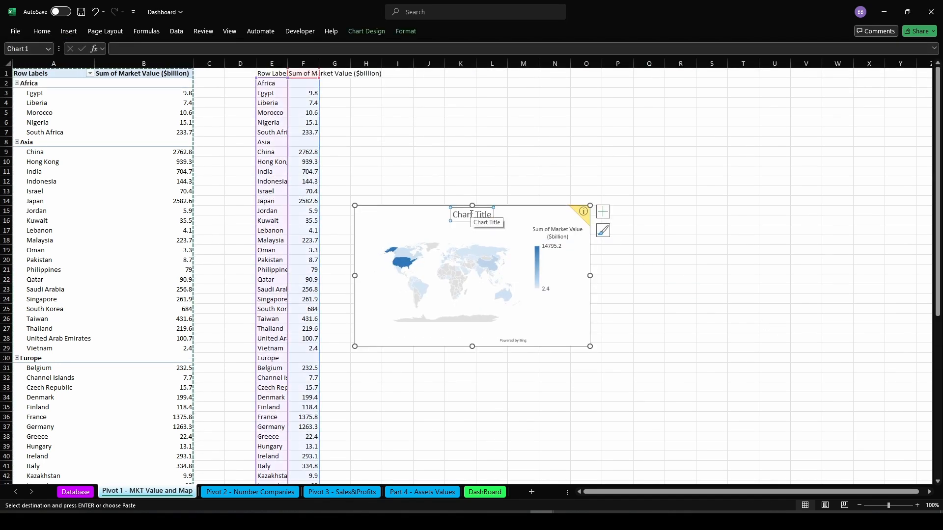
pyautogui.press('Delete')
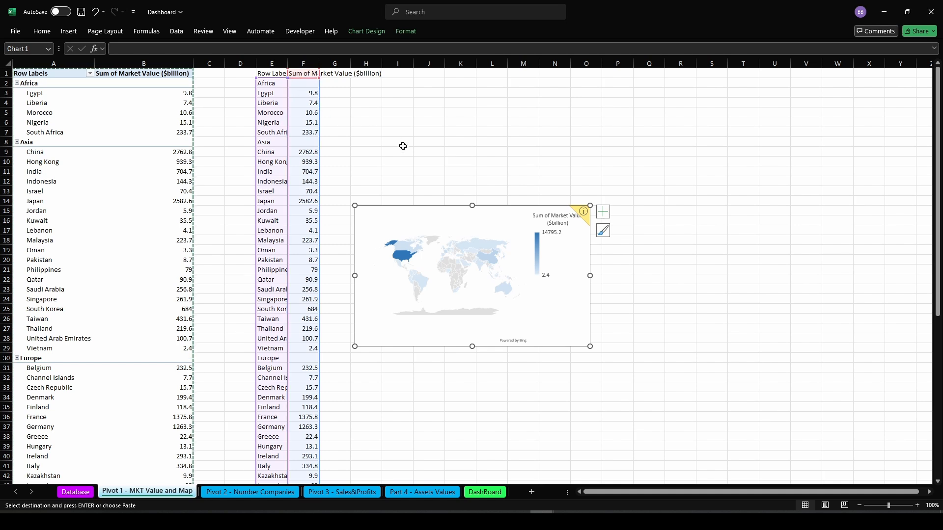
# Dismiss the map's plotting notice and move its legend to the bottom
pyautogui.click(584, 215)
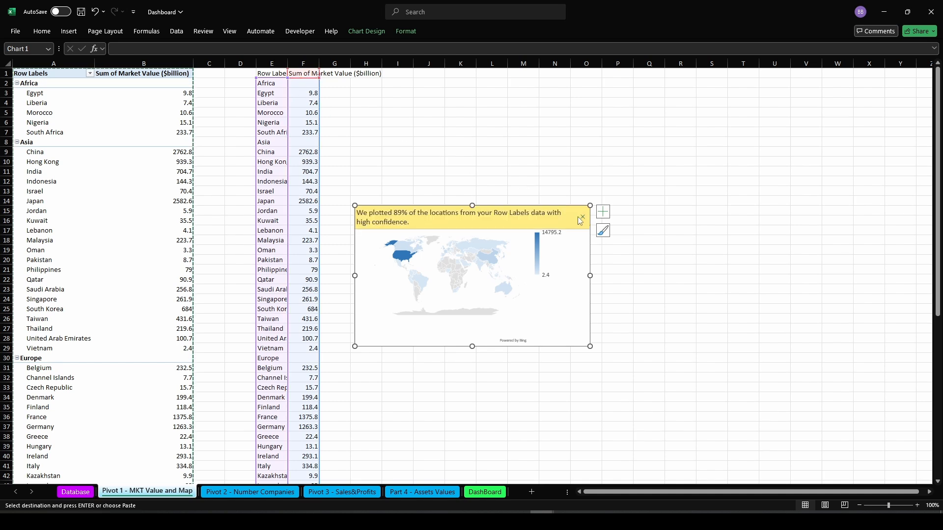
pyautogui.click(582, 218)
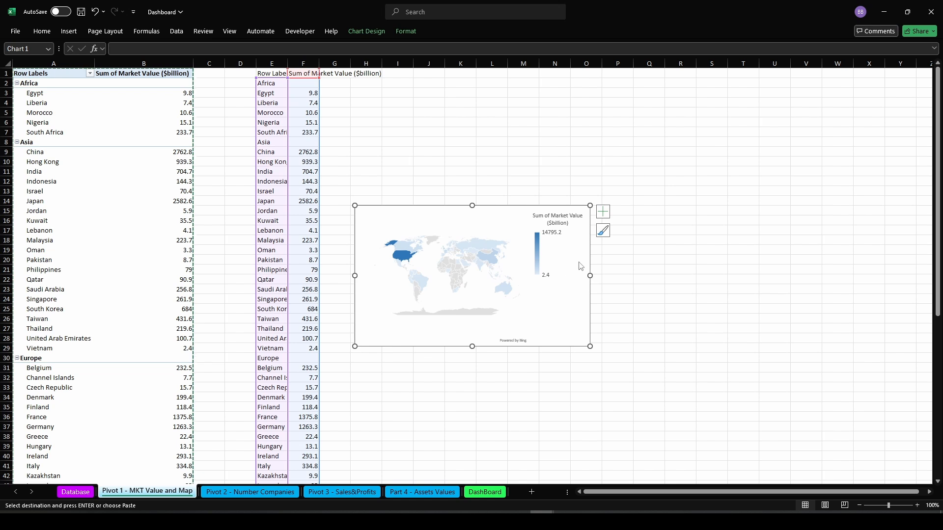
pyautogui.click(549, 273)
pyautogui.rightClick(548, 274)
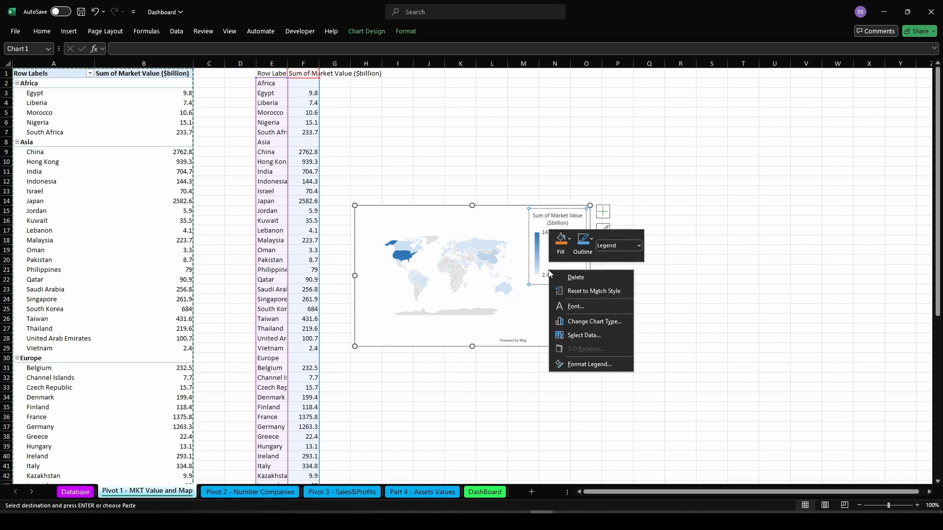
pyautogui.click(579, 360)
pyautogui.click(809, 172)
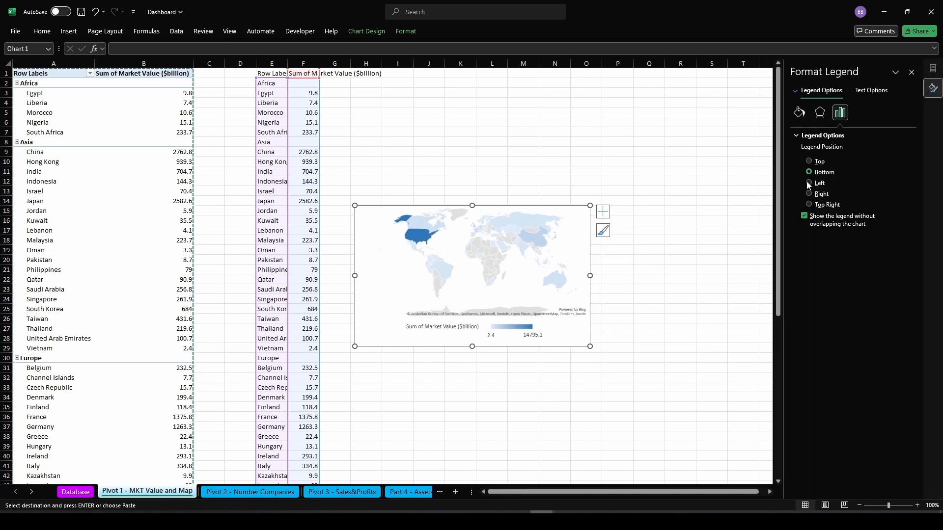
pyautogui.click(707, 277)
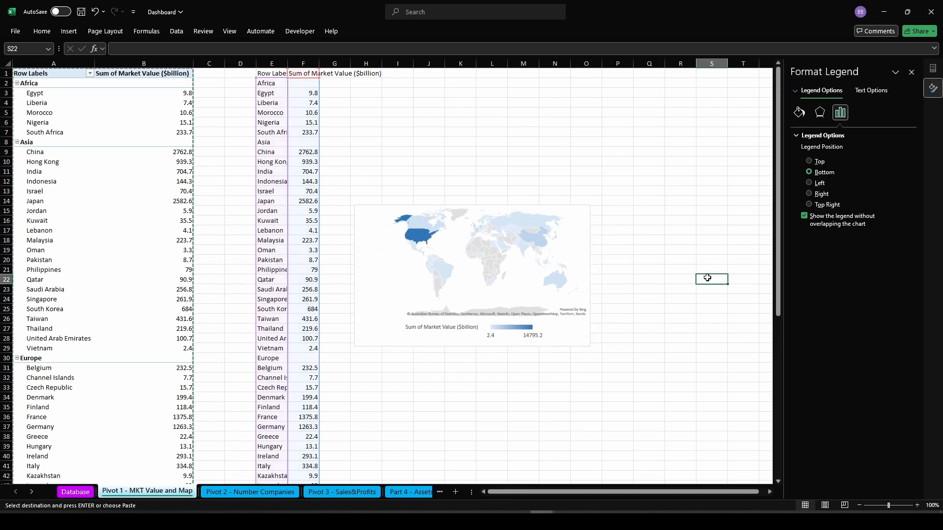
pyautogui.click(911, 72)
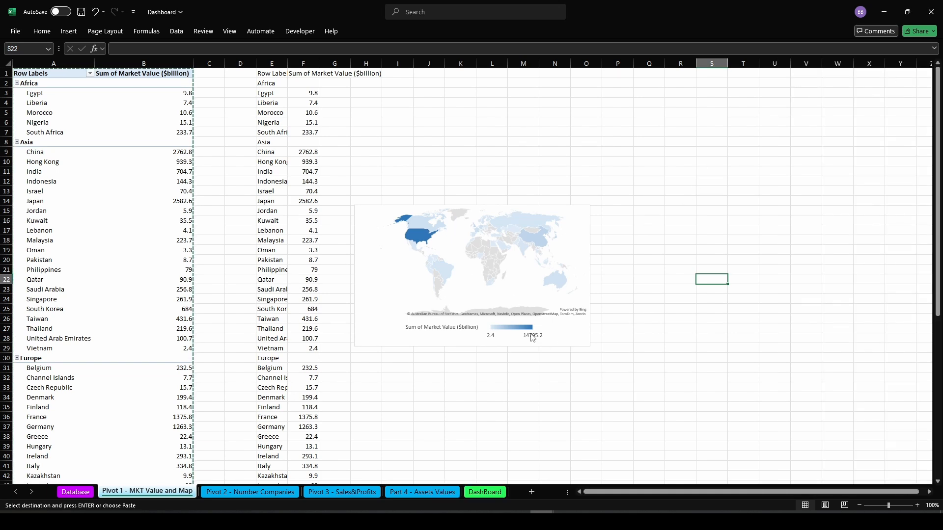
# Copy the map chart and paste it onto the DashBoard sheet at cell L10
pyautogui.click(428, 246)
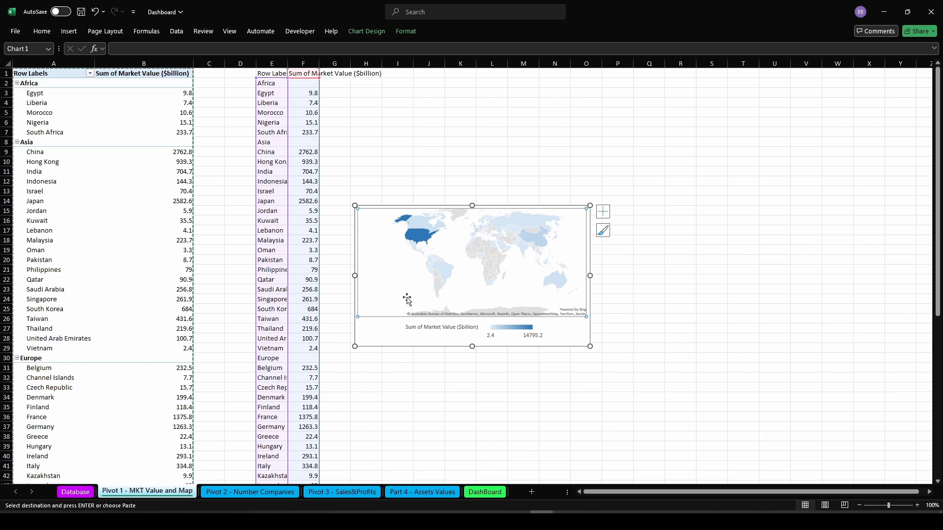
pyautogui.press('Escape')
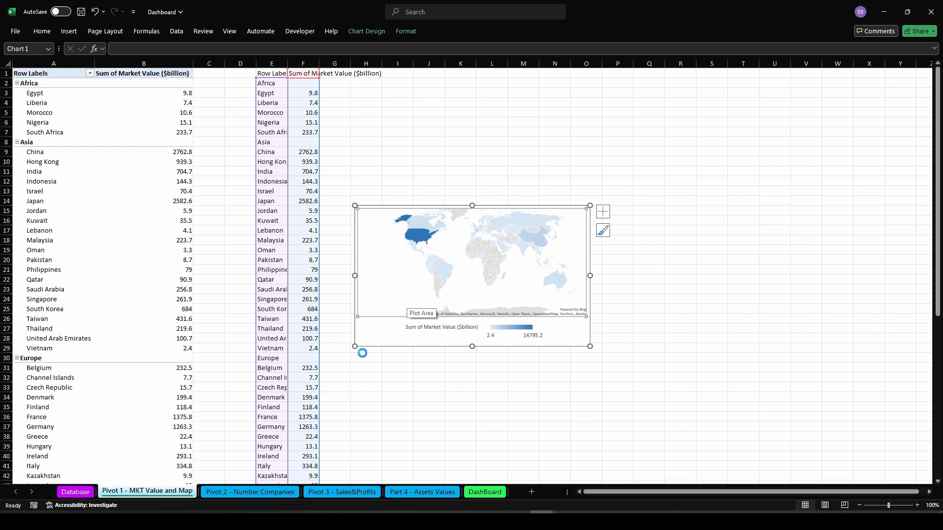
pyautogui.click(485, 491)
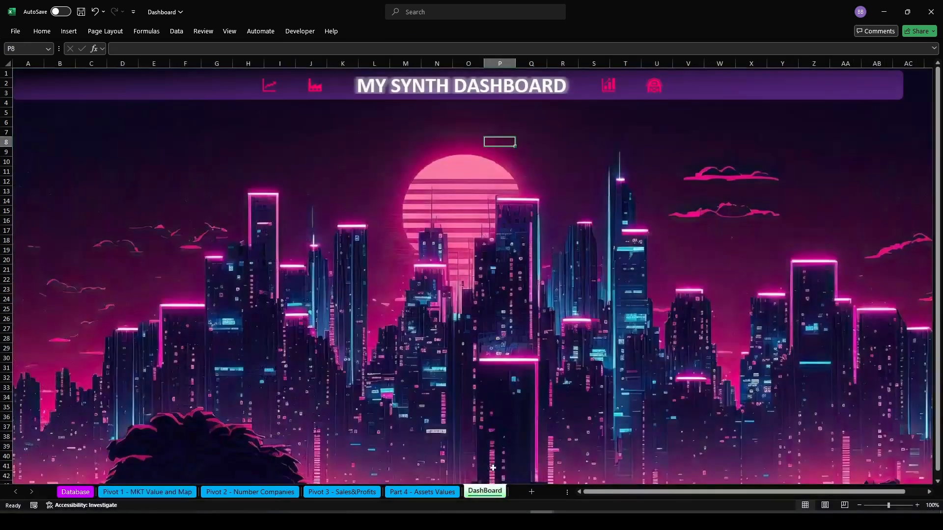
pyautogui.click(366, 158)
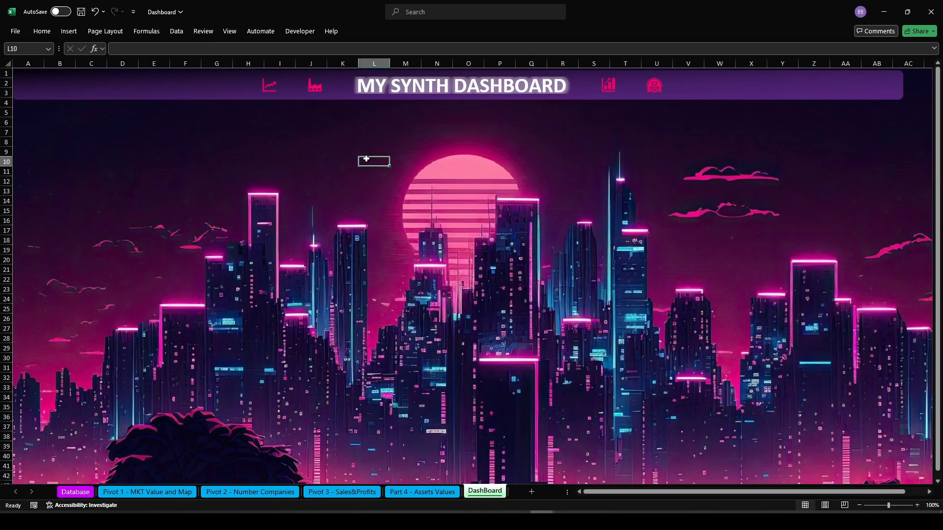
pyautogui.hotkey('ctrl', 'v')
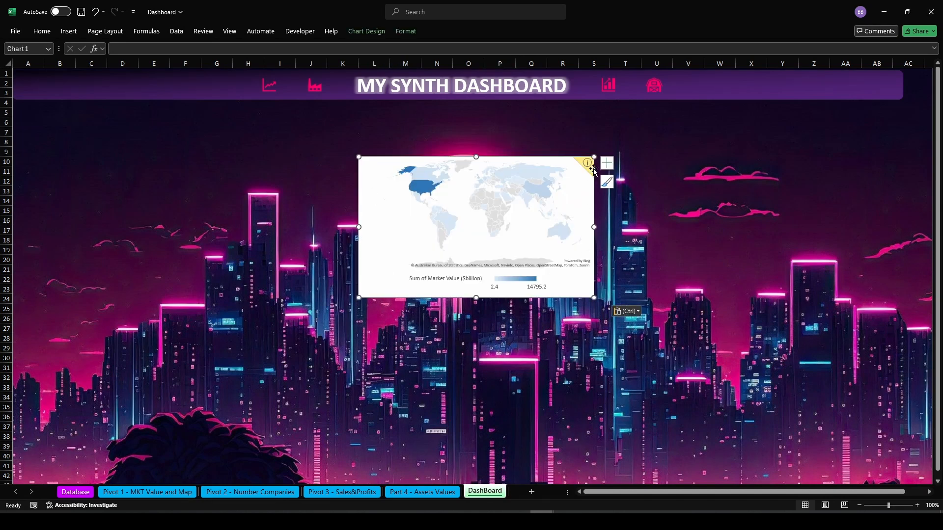
pyautogui.click(586, 163)
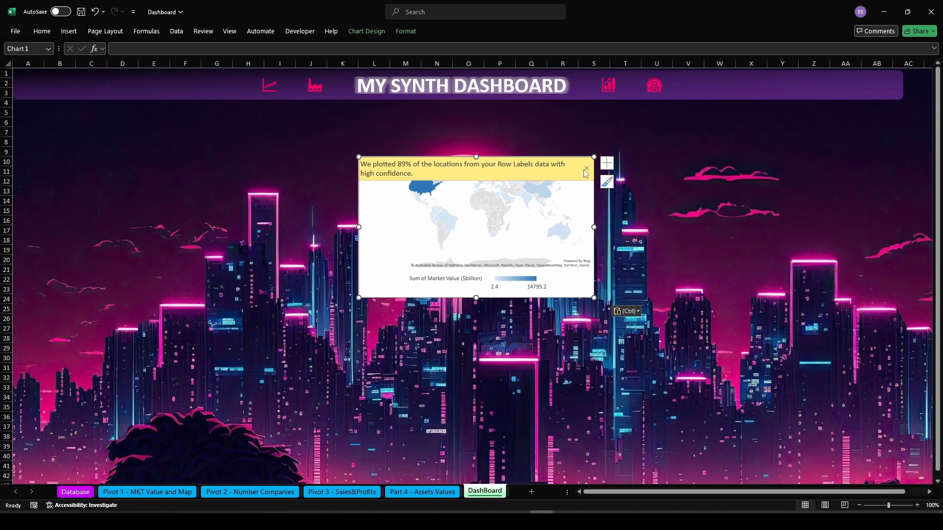
# Dismiss the map's plotting notice and set its chart data range to the PivotTable cells A2:B67 on the Pivot 1 sheet
pyautogui.click(587, 169)
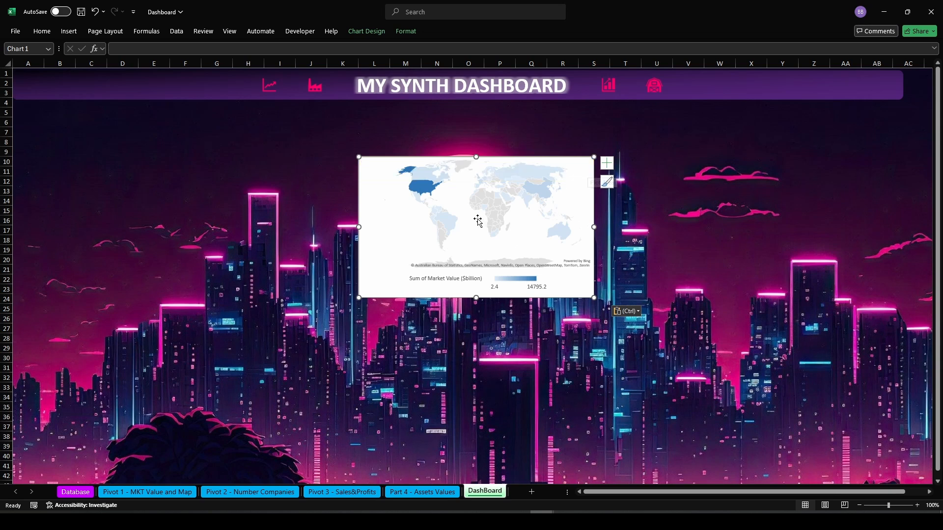
pyautogui.rightClick(420, 192)
pyautogui.click(458, 240)
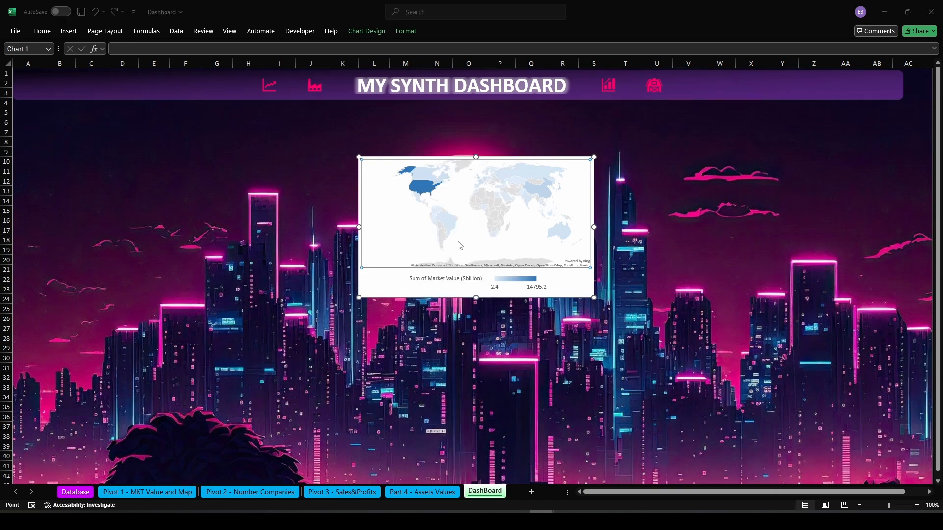
pyautogui.click(413, 256)
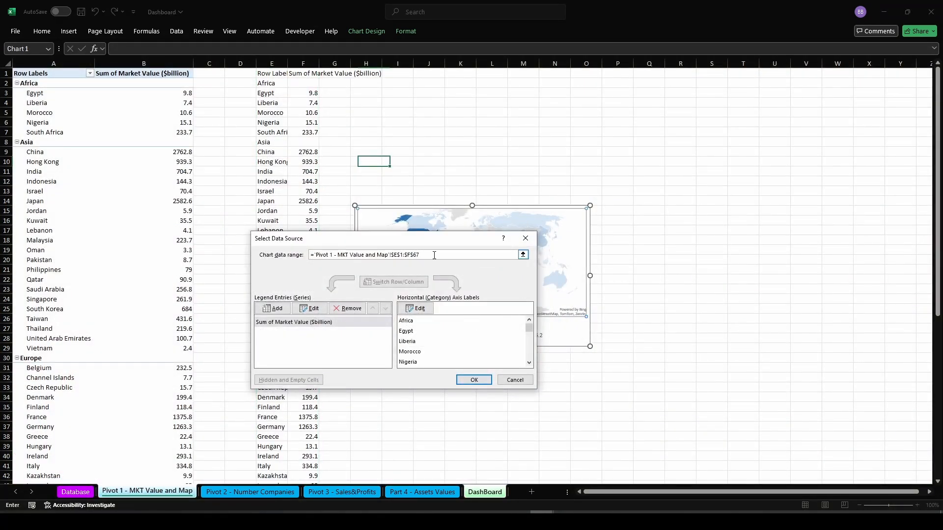
pyautogui.moveTo(434, 255); pyautogui.dragTo(331, 255)
pyautogui.press('BackSpace')
pyautogui.press('BackSpace')
pyautogui.press('BackSpace')
pyautogui.press('BackSpace')
pyautogui.press('BackSpace')
pyautogui.press('BackSpace')
pyautogui.press('BackSpace')
pyautogui.press('BackSpace')
pyautogui.press('BackSpace')
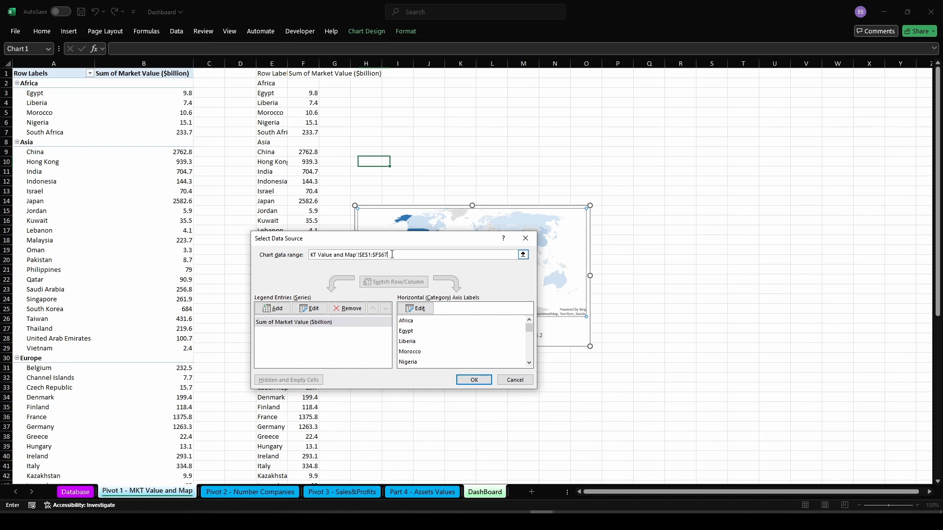
pyautogui.press('BackSpace')
pyautogui.press('BackSpace')
pyautogui.press('BackSpace')
pyautogui.press('BackSpace')
pyautogui.press('BackSpace')
pyautogui.press('BackSpace')
pyautogui.press('BackSpace')
pyautogui.press('BackSpace')
pyautogui.press('BackSpace')
pyautogui.press('BackSpace')
pyautogui.press('BackSpace')
pyautogui.press('BackSpace')
pyautogui.press('BackSpace')
pyautogui.press('BackSpace')
pyautogui.press('BackSpace')
pyautogui.press('BackSpace')
pyautogui.press('BackSpace')
pyautogui.press('BackSpace')
pyautogui.press('BackSpace')
pyautogui.press('BackSpace')
pyautogui.moveTo(38, 83); pyautogui.dragTo(185, 480)
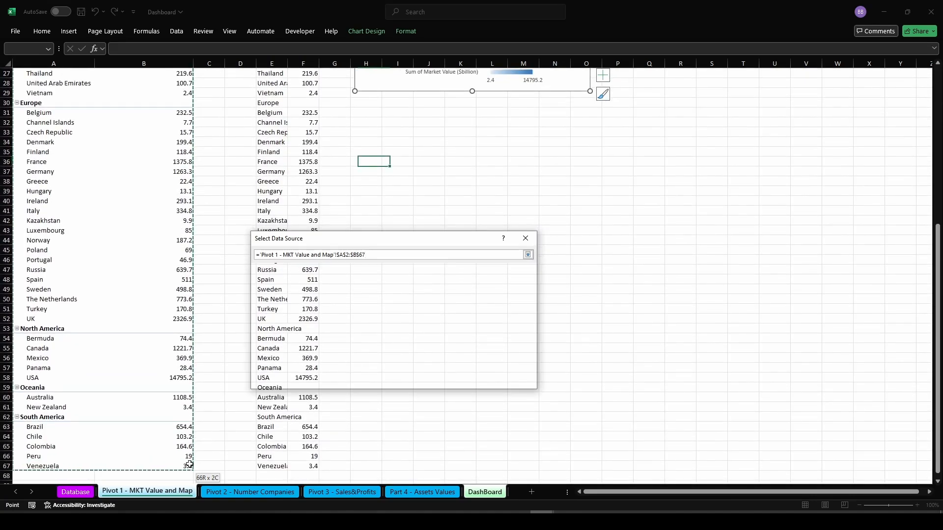
pyautogui.click(488, 383)
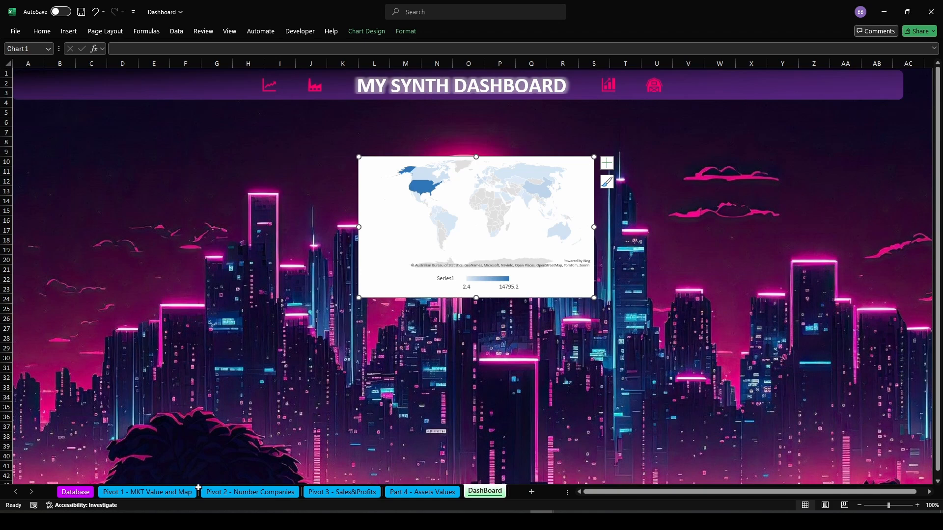
# Insert a Continent slicer for the PivotTable on the Pivot 1 - MKT Value and Map sheet
pyautogui.click(147, 492)
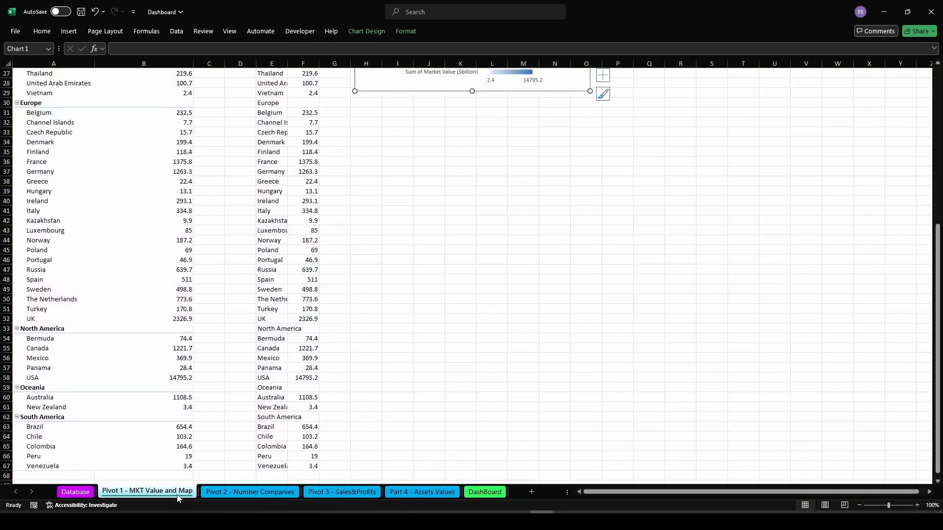
pyautogui.scroll(9, 513, 212)
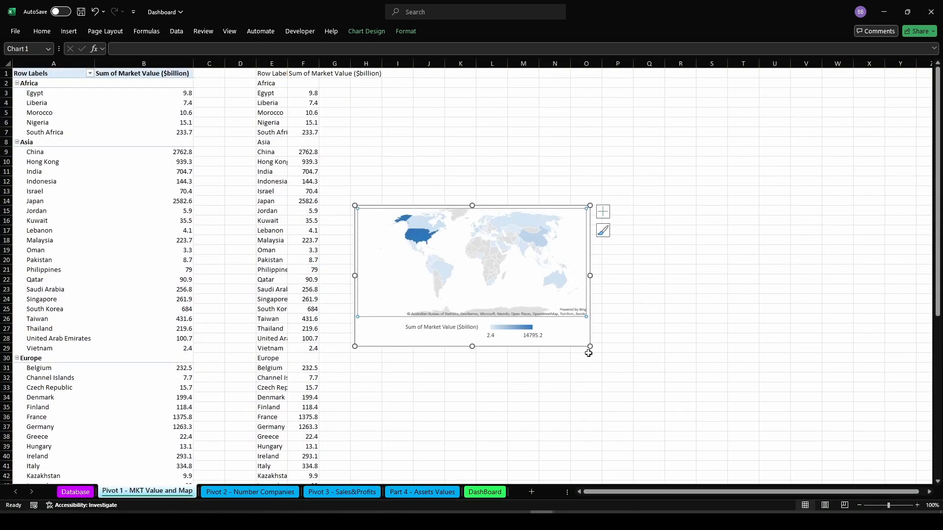
pyautogui.click(69, 32)
pyautogui.click(57, 96)
pyautogui.click(55, 85)
pyautogui.click(69, 33)
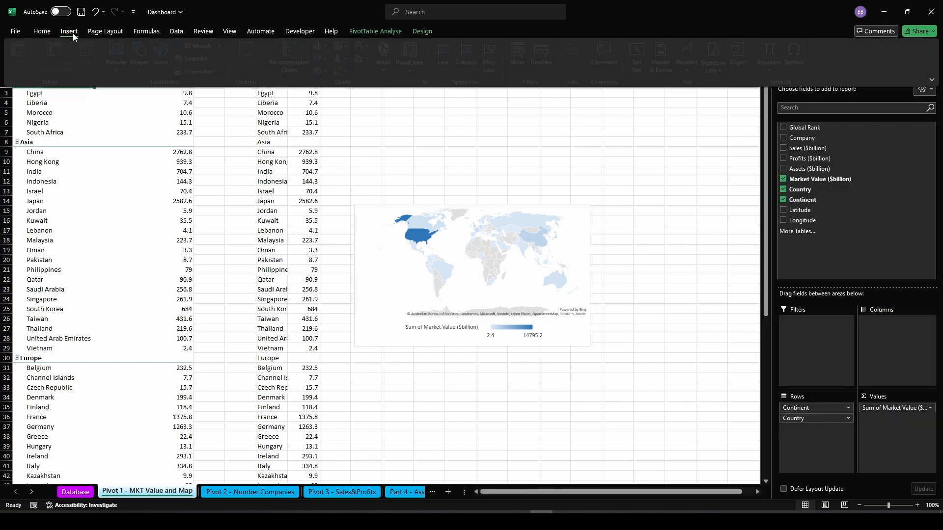
pyautogui.click(518, 53)
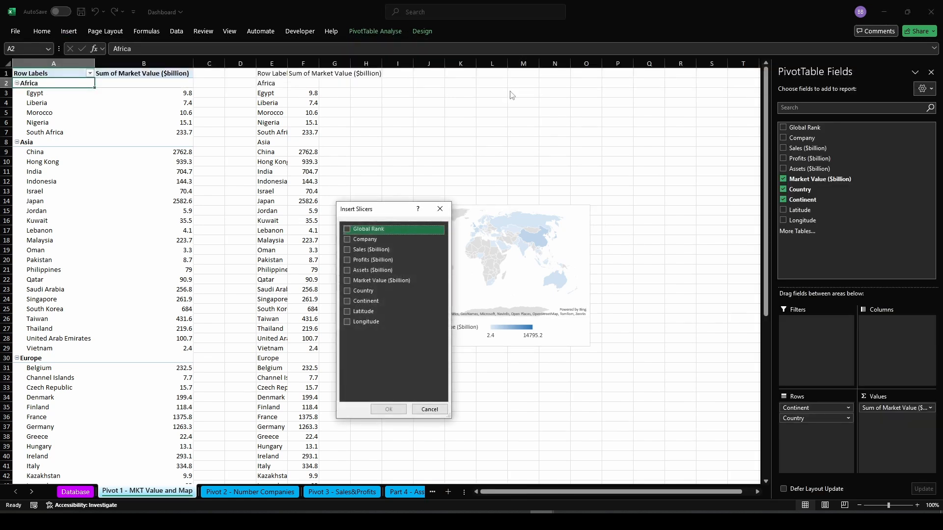
pyautogui.click(346, 302)
pyautogui.click(388, 409)
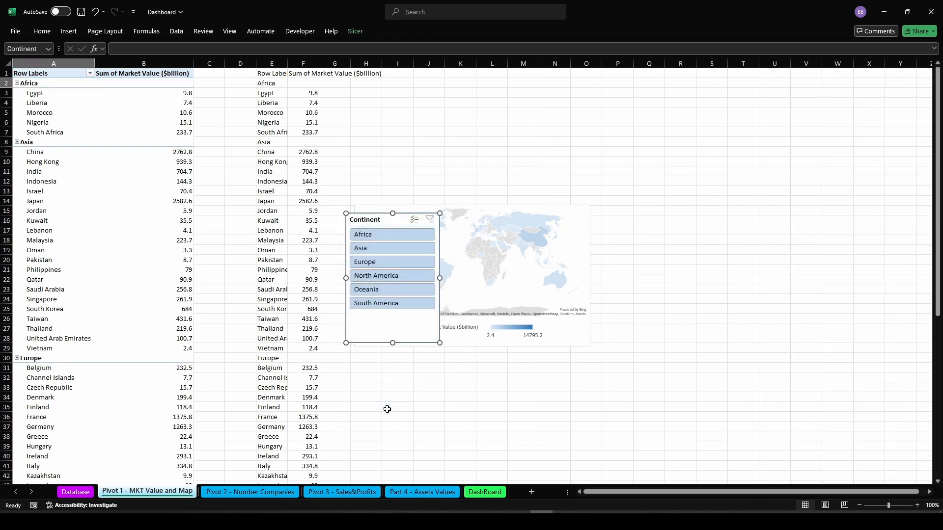
# Move the Continent slicer beside the map and test it by selecting Africa, then Asia
pyautogui.moveTo(380, 221); pyautogui.dragTo(640, 196)
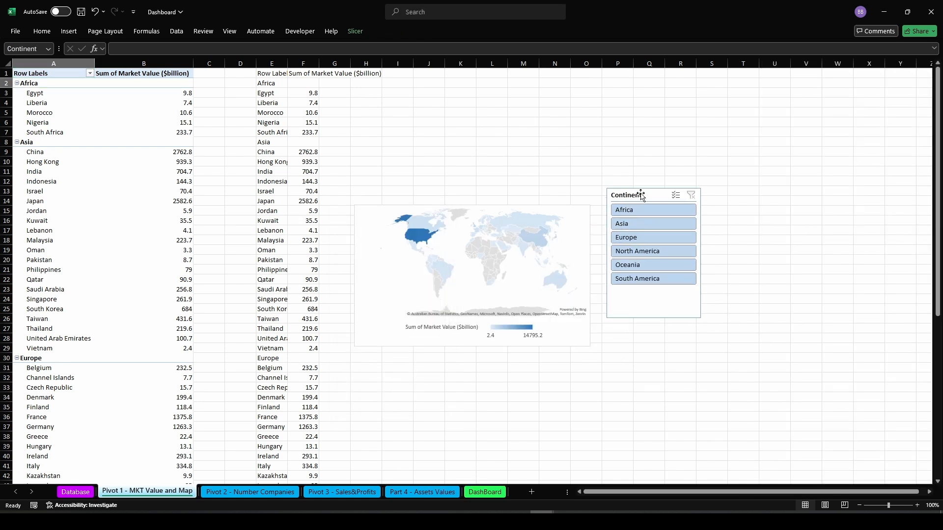
pyautogui.click(641, 215)
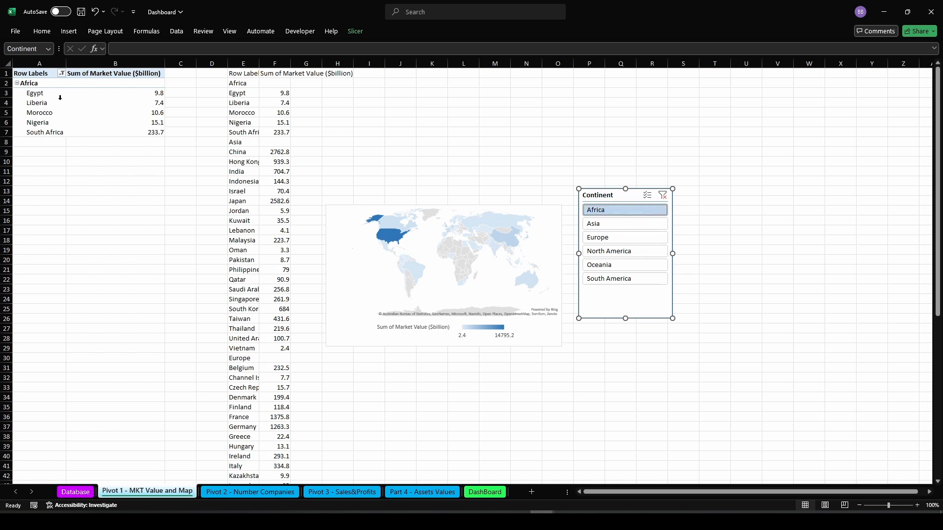
pyautogui.click(602, 223)
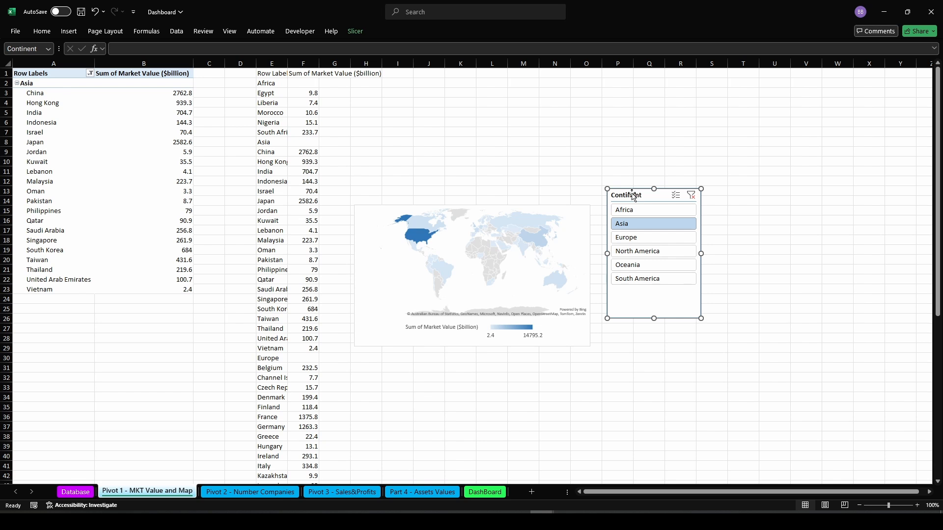
# Paste the Continent slicer onto the DashBoard sheet at cell H10
pyautogui.click(486, 497)
pyautogui.click(256, 162)
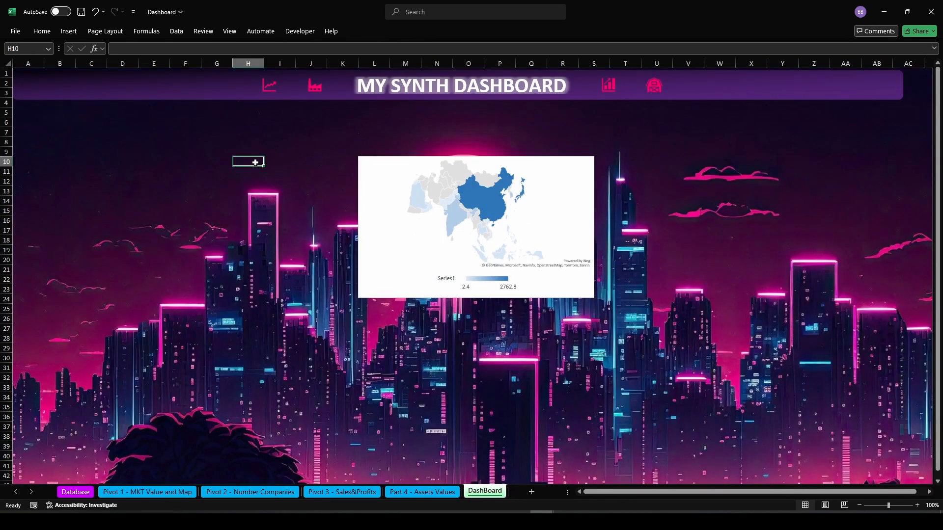
pyautogui.hotkey('ctrl', 'v')
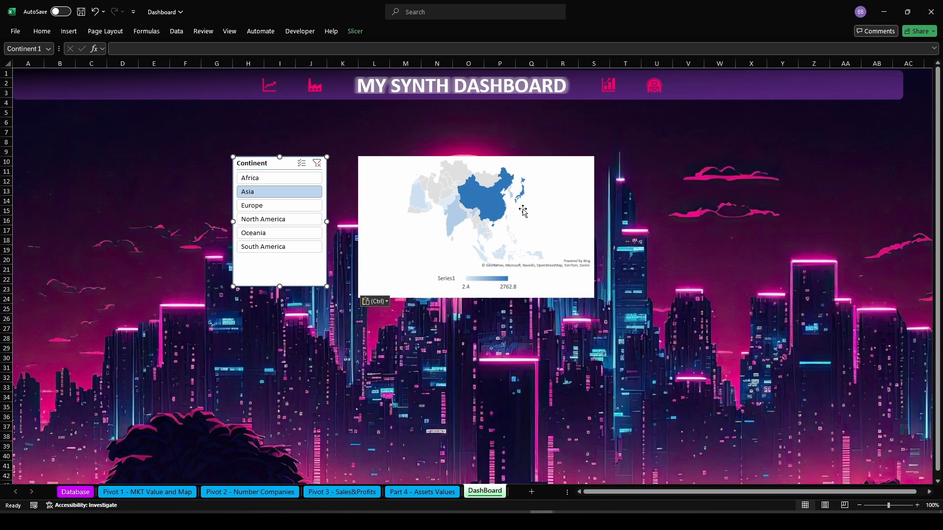
# Filter the dashboard map through the slicer by Europe, North America and Oceania, then clear the filter
pyautogui.click(273, 208)
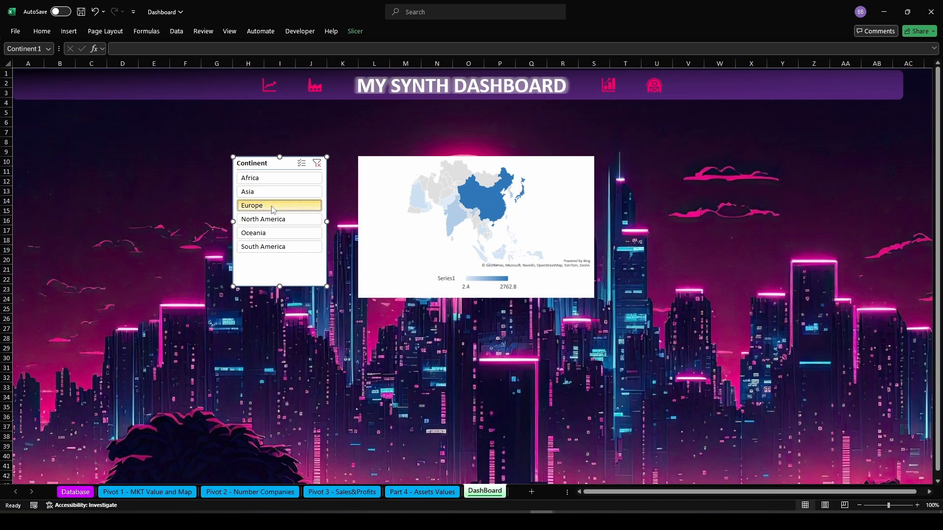
pyautogui.click(276, 220)
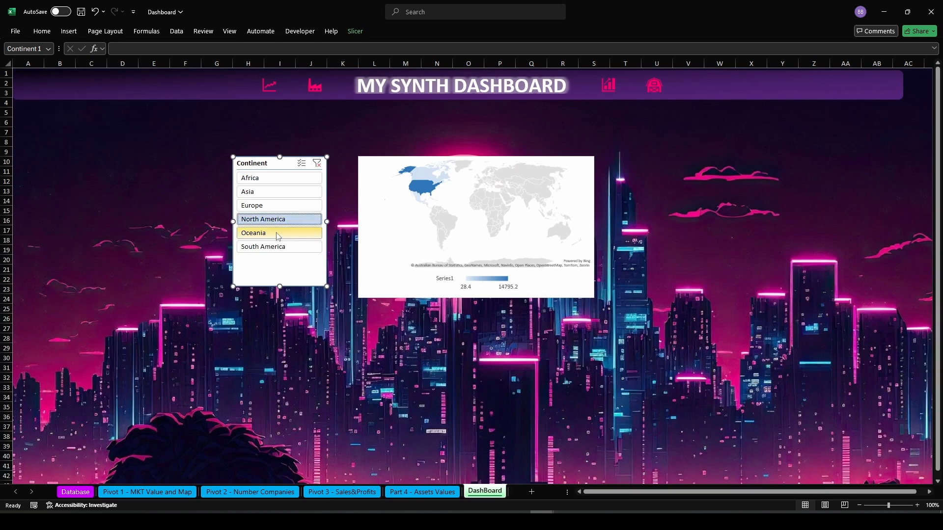
pyautogui.click(278, 235)
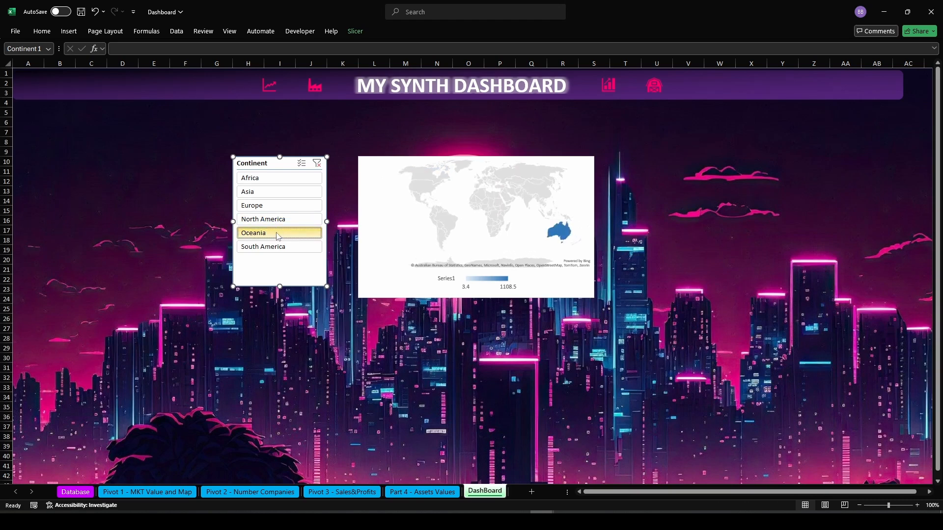
pyautogui.click(317, 163)
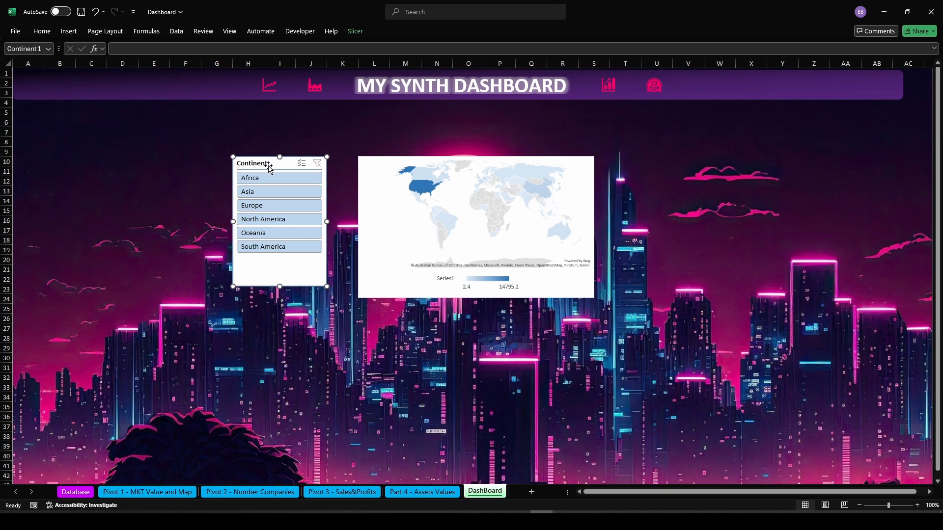
# Remove the map chart's shape fill so the background shows through
pyautogui.click(415, 226)
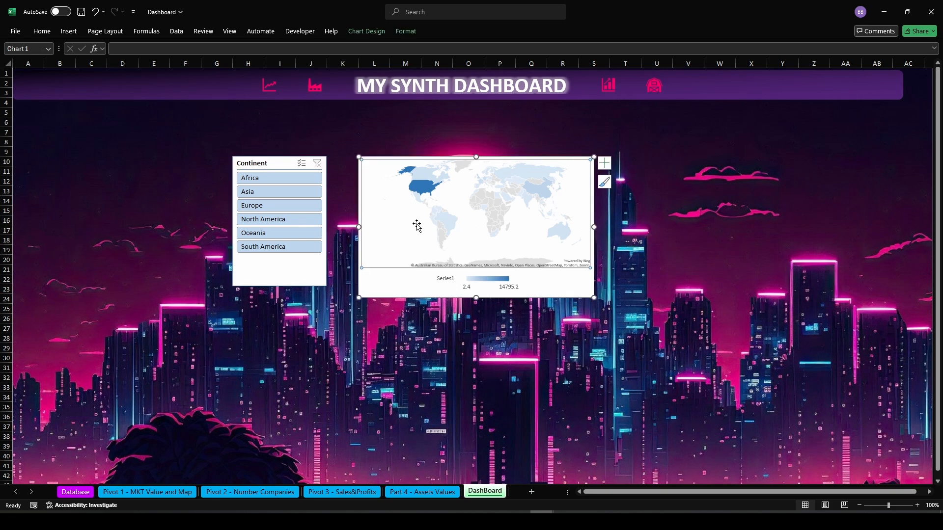
pyautogui.rightClick(414, 280)
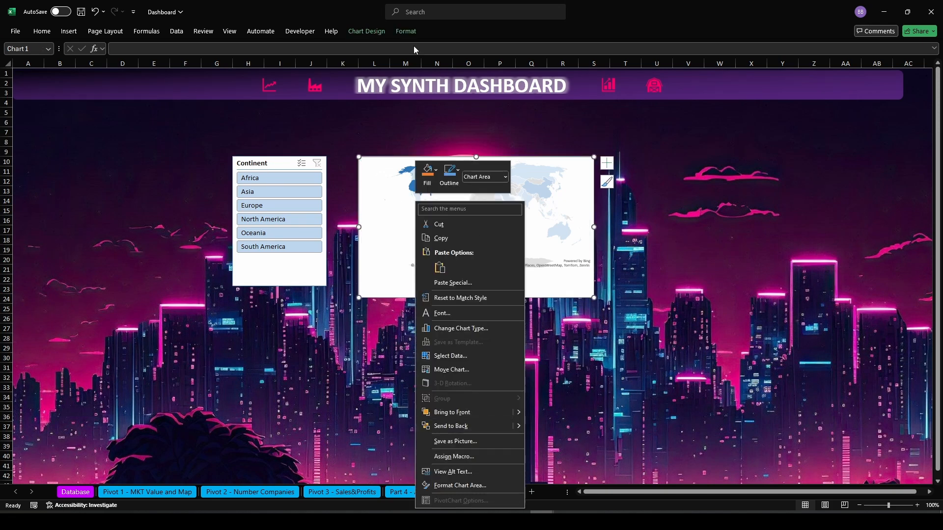
pyautogui.click(405, 32)
pyautogui.click(405, 31)
pyautogui.click(392, 46)
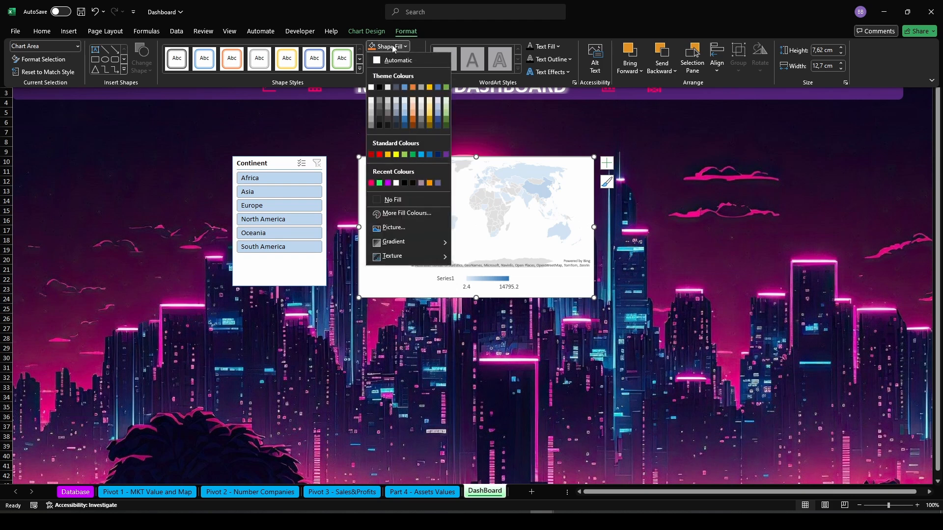
pyautogui.click(395, 201)
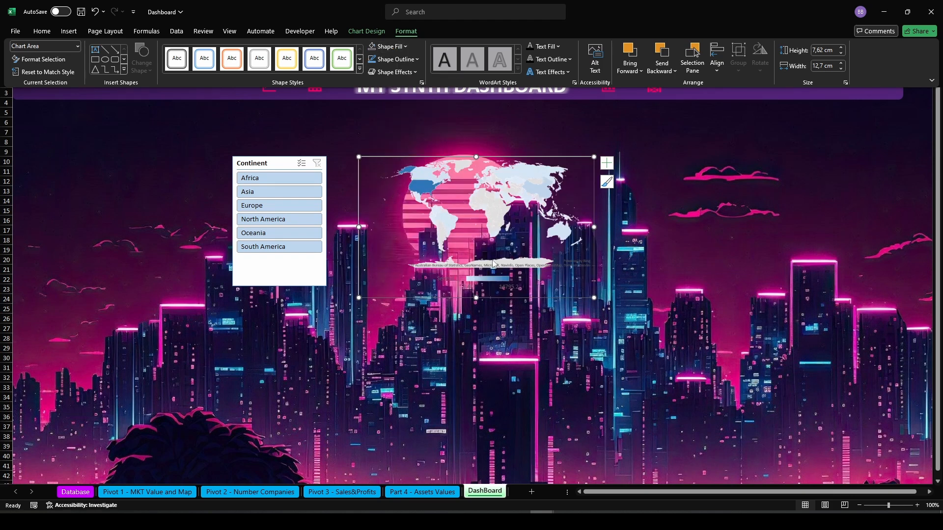
# Set the map series' map area to Only regions with data
pyautogui.rightClick(440, 234)
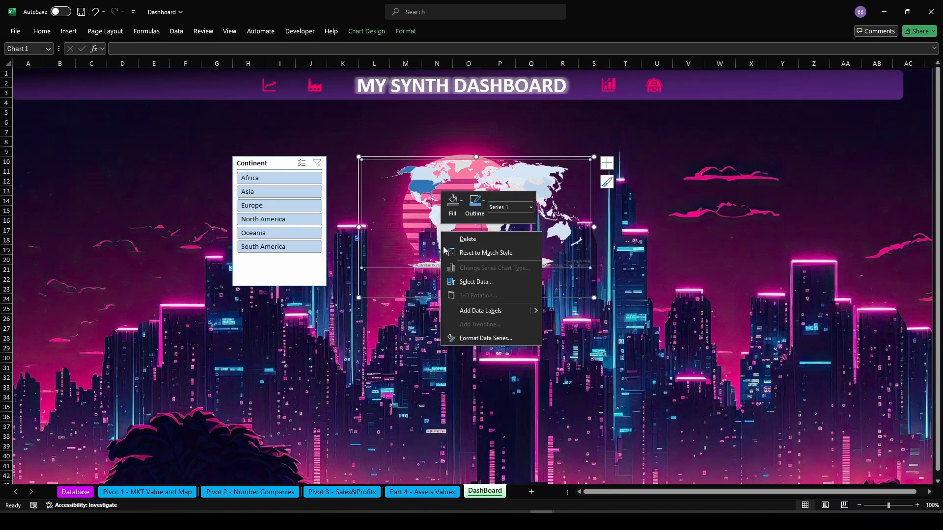
pyautogui.click(479, 339)
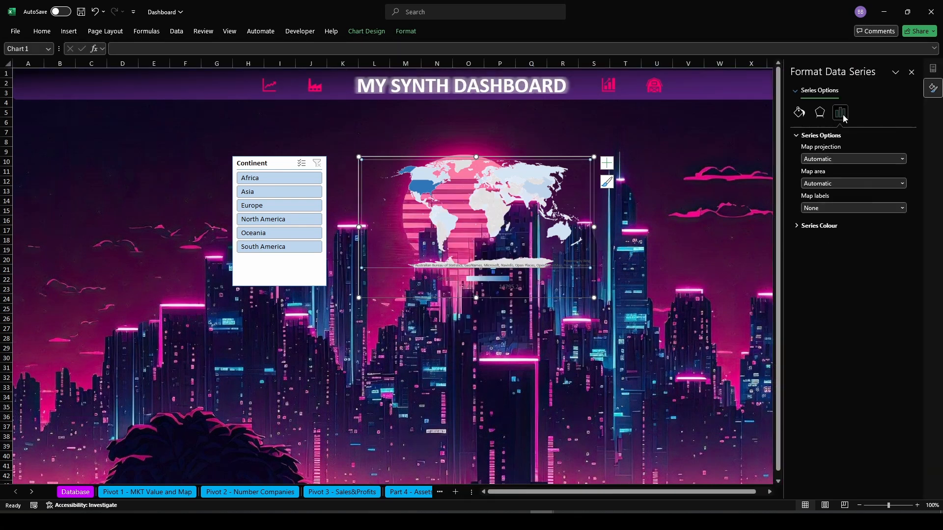
pyautogui.click(824, 183)
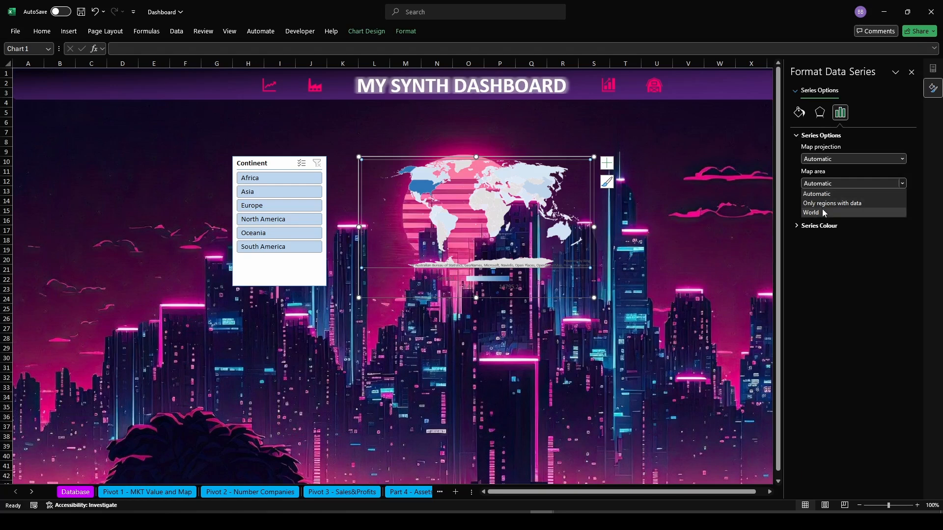
pyautogui.click(823, 203)
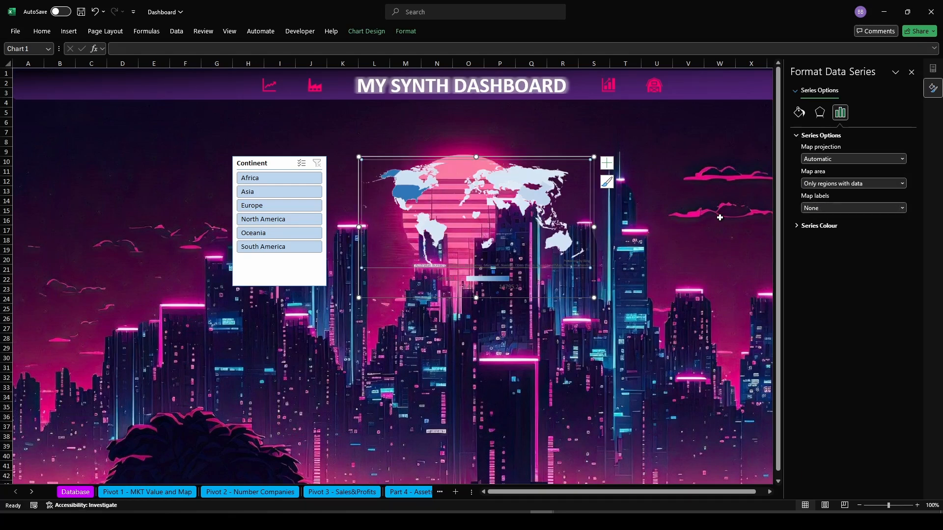
# Set the map's series colour to Diverging (3-colour) with pink minimum, orange midpoint and dark red maximum, then close the pane
pyautogui.click(819, 226)
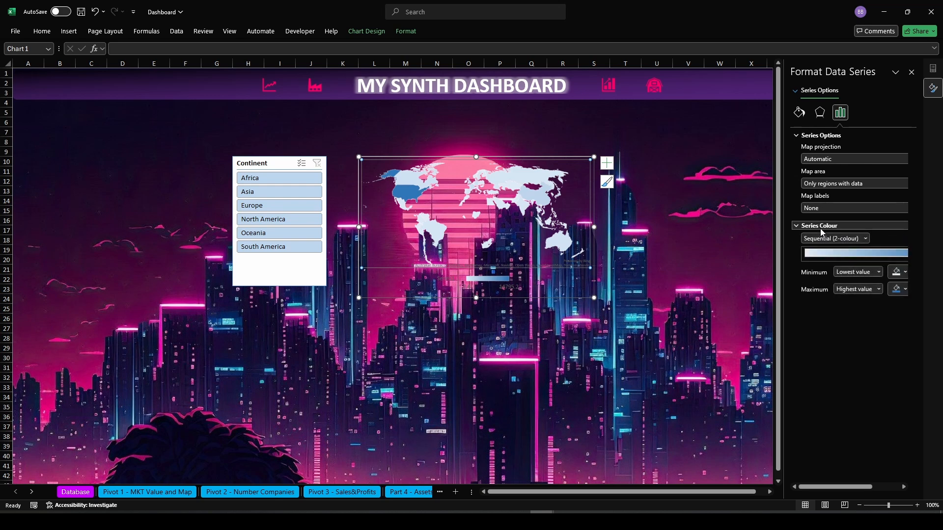
pyautogui.click(848, 243)
pyautogui.click(844, 260)
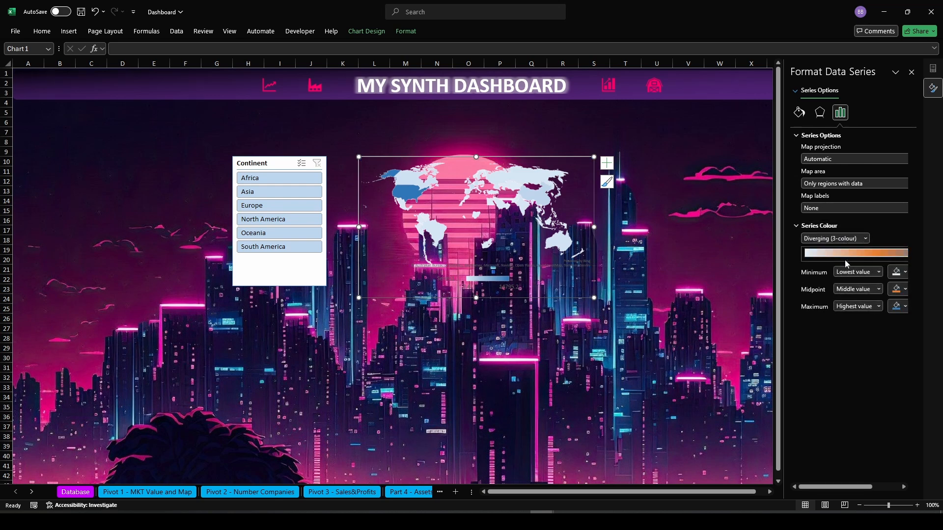
pyautogui.click(904, 272)
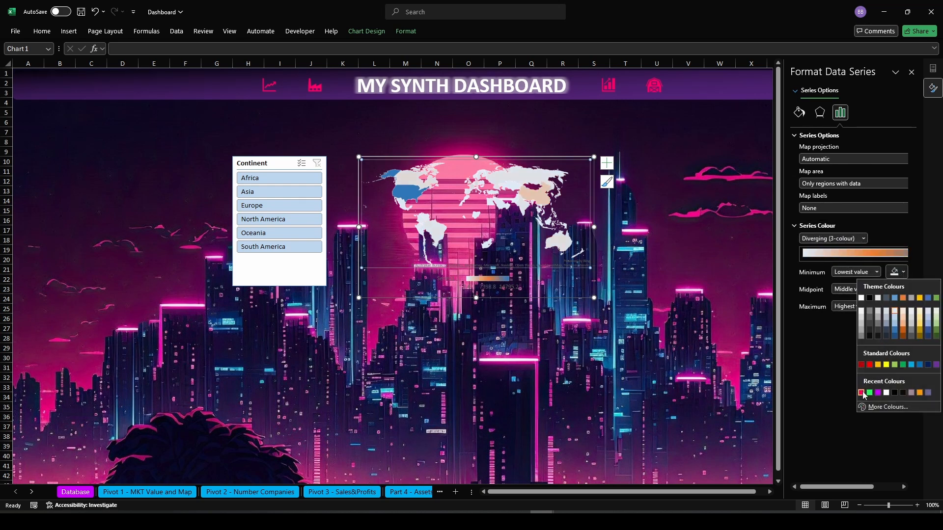
pyautogui.click(860, 393)
pyautogui.click(902, 289)
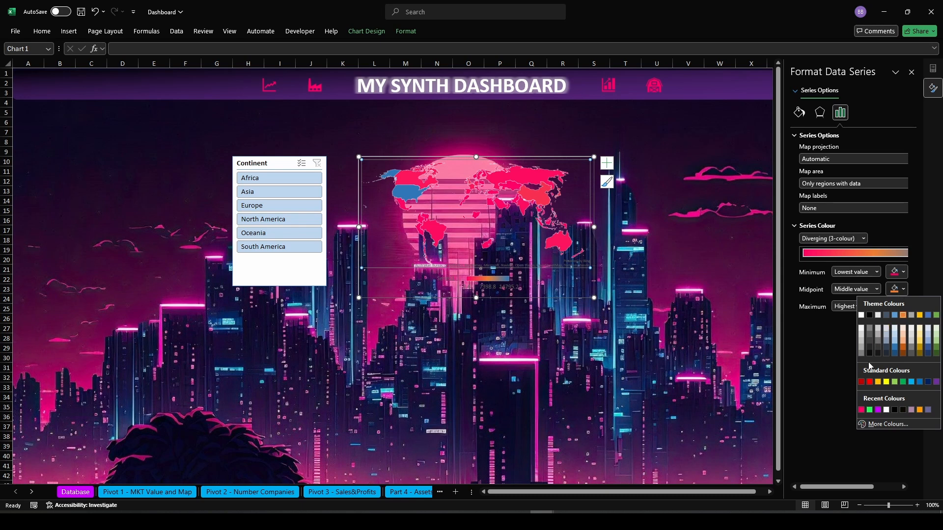
pyautogui.click(878, 382)
pyautogui.click(903, 306)
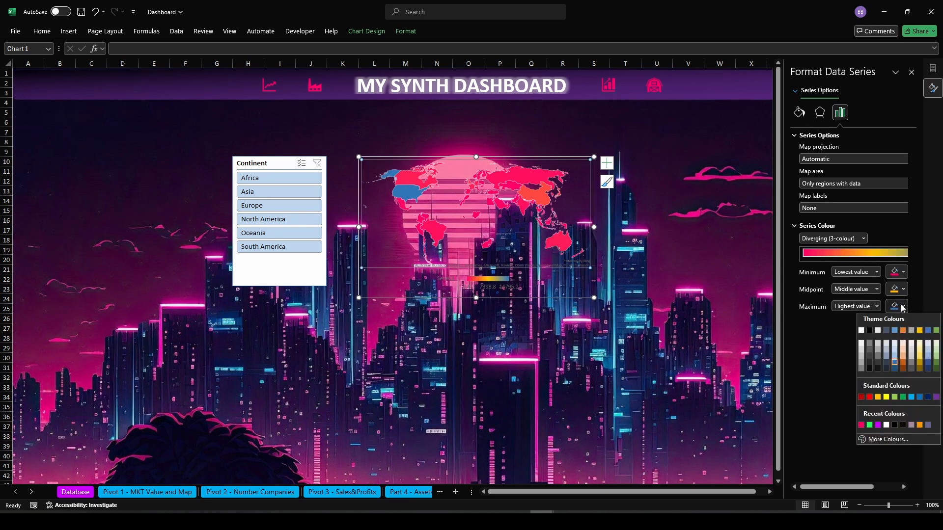
pyautogui.click(862, 398)
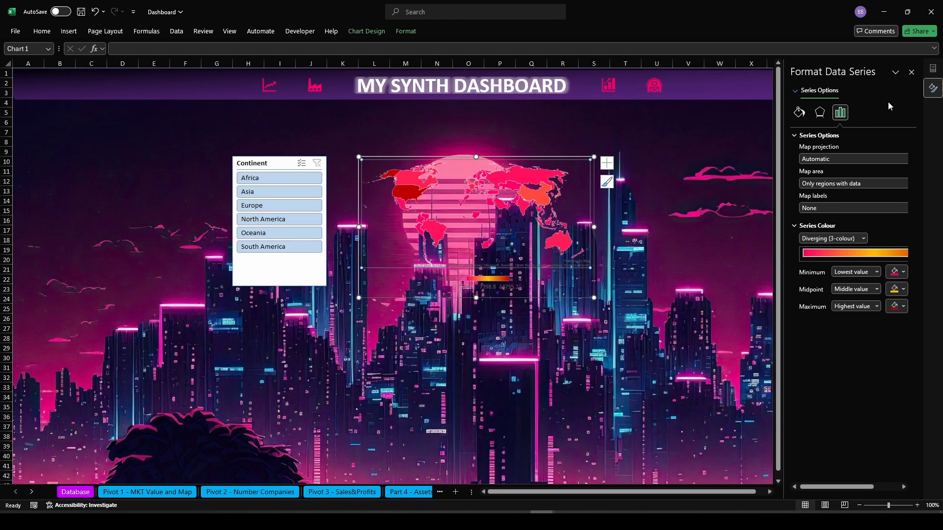
pyautogui.click(911, 72)
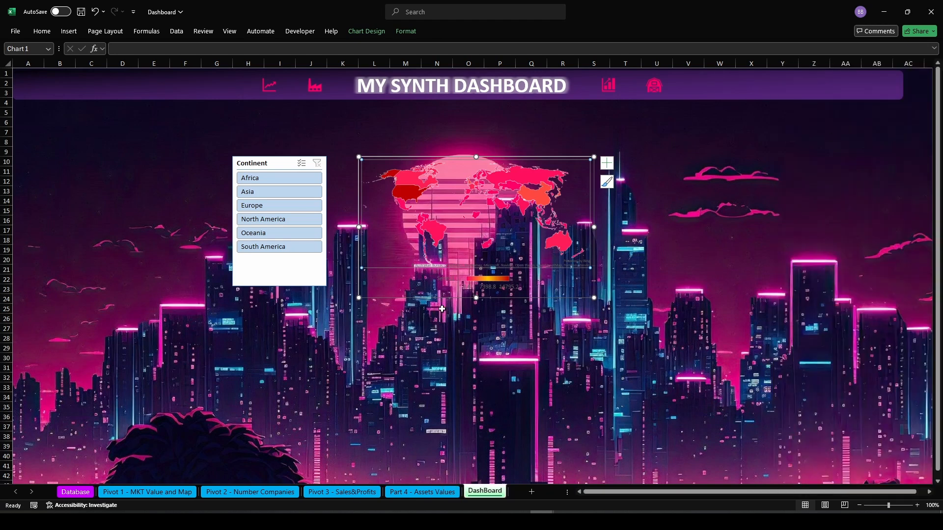
# Apply the dark purple slicer style to the Continent slicer on the dashboard
pyautogui.click(462, 338)
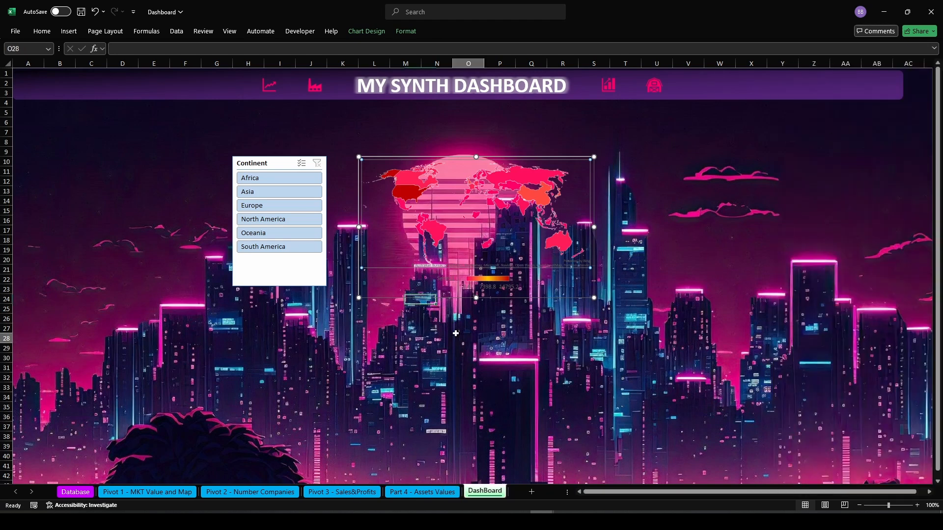
pyautogui.click(251, 168)
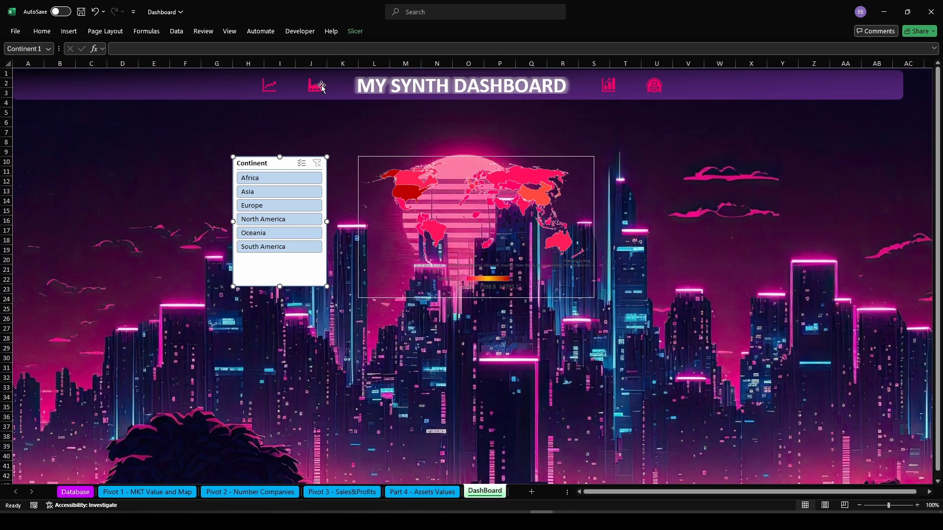
pyautogui.click(355, 32)
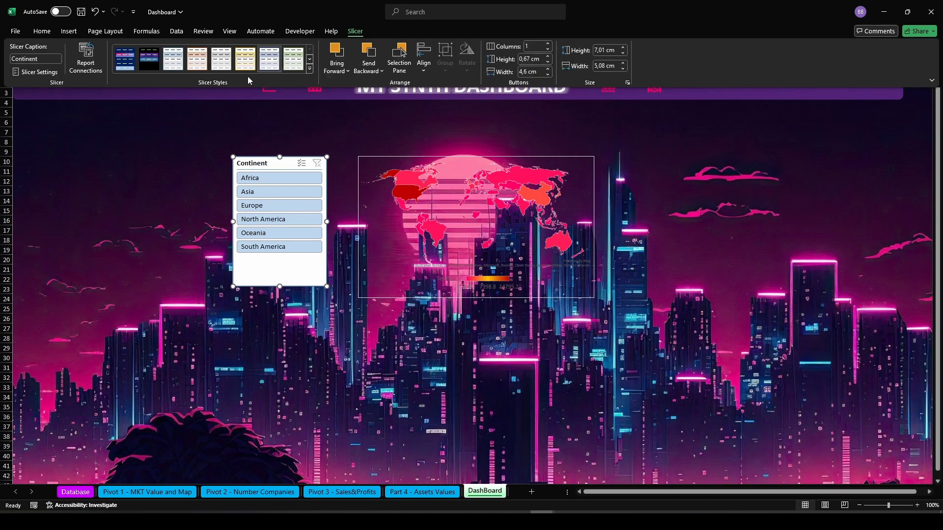
pyautogui.click(155, 65)
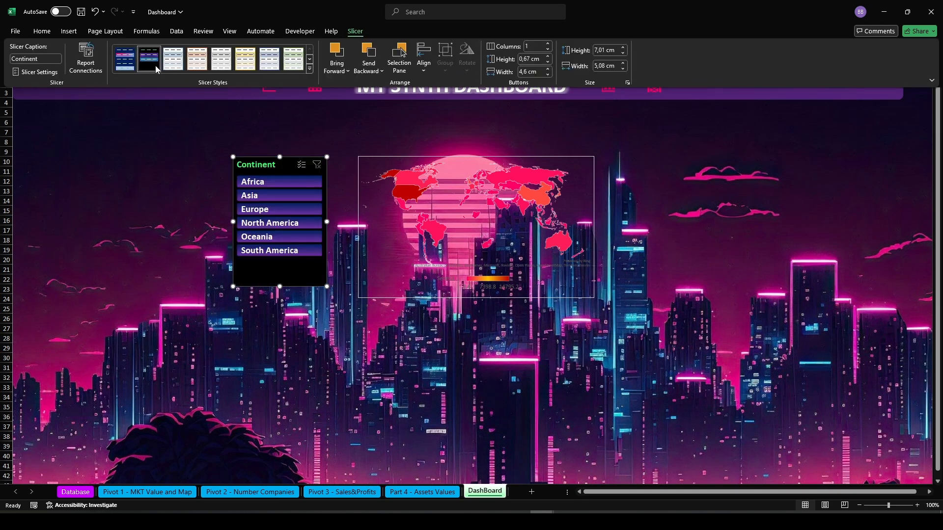
# Set the Continent slicer's buttons to 6 columns
pyautogui.click(279, 286)
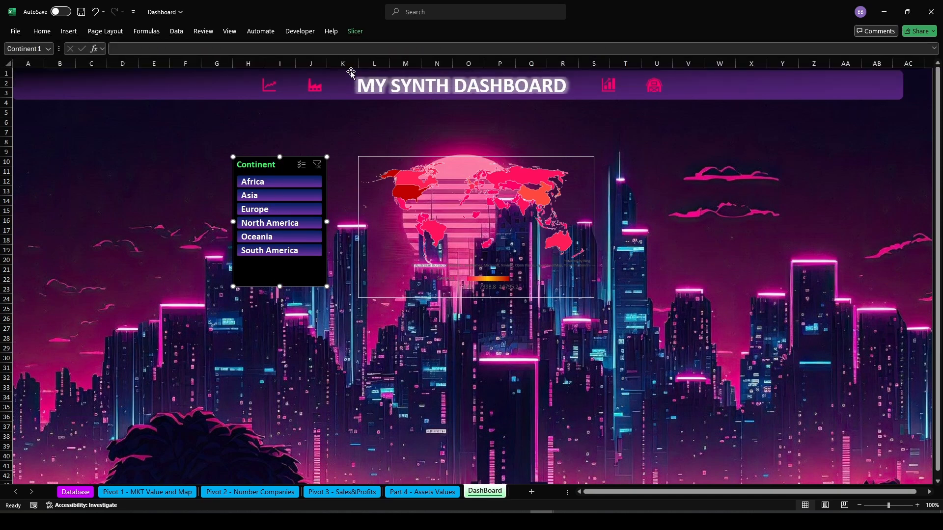
pyautogui.click(356, 33)
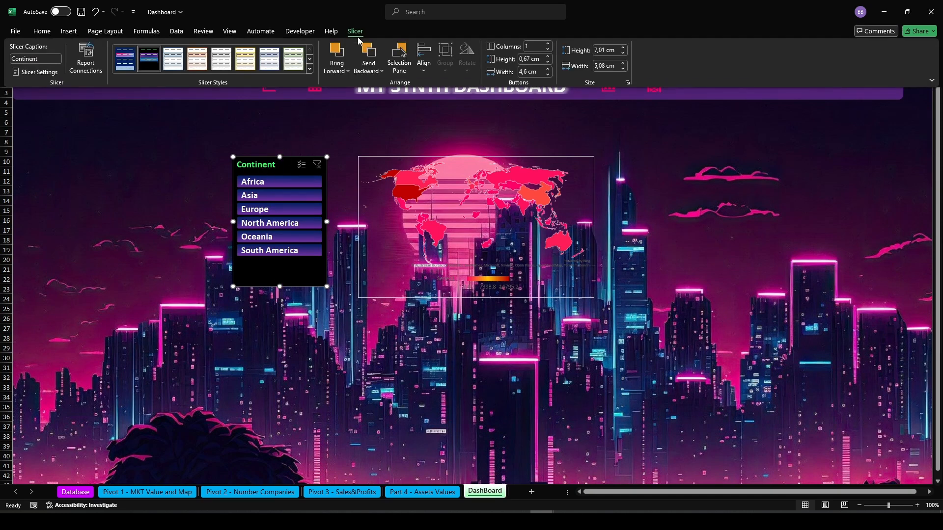
pyautogui.click(548, 45)
pyautogui.click(549, 44)
pyautogui.click(548, 45)
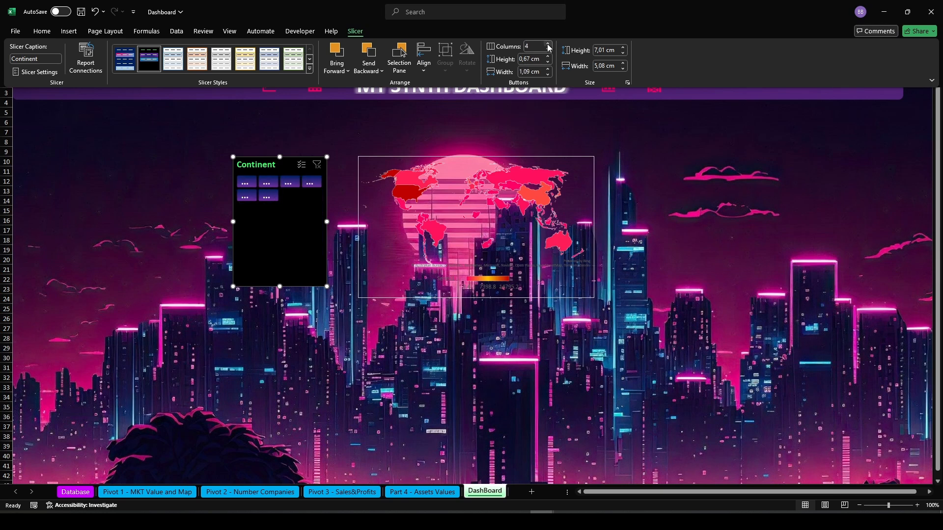
pyautogui.click(548, 44)
pyautogui.click(549, 45)
pyautogui.click(326, 357)
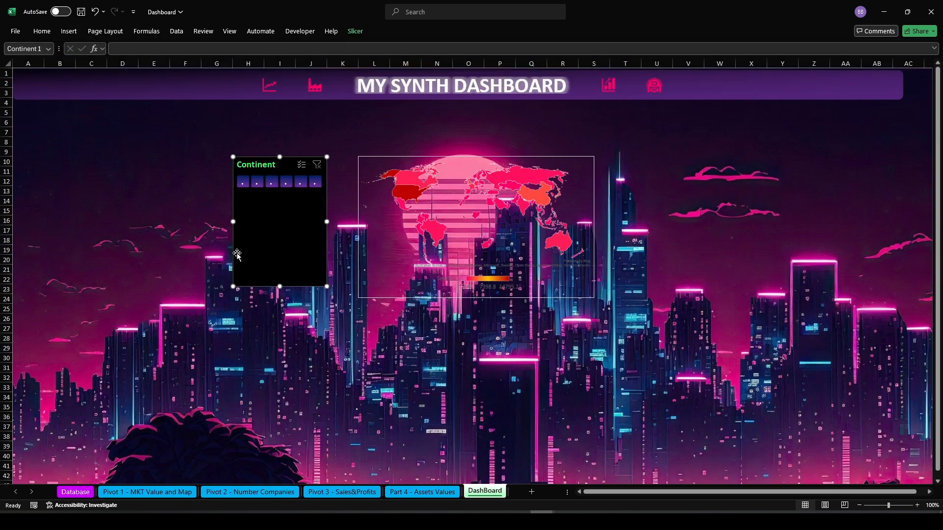
# Resize the slicer into a short, wide horizontal bar so the continent buttons are readable
pyautogui.moveTo(280, 288); pyautogui.dragTo(279, 199)
pyautogui.moveTo(235, 178); pyautogui.dragTo(21, 179)
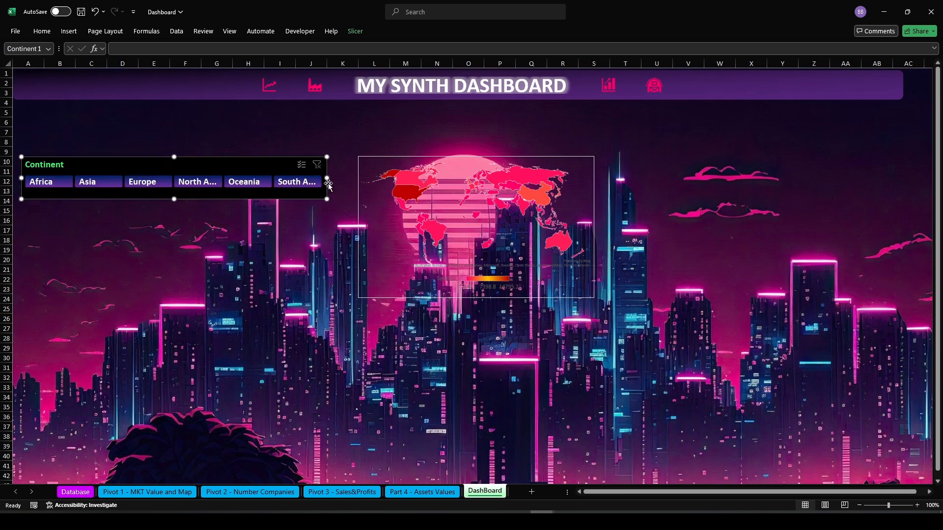
pyautogui.moveTo(327, 181); pyautogui.dragTo(347, 182)
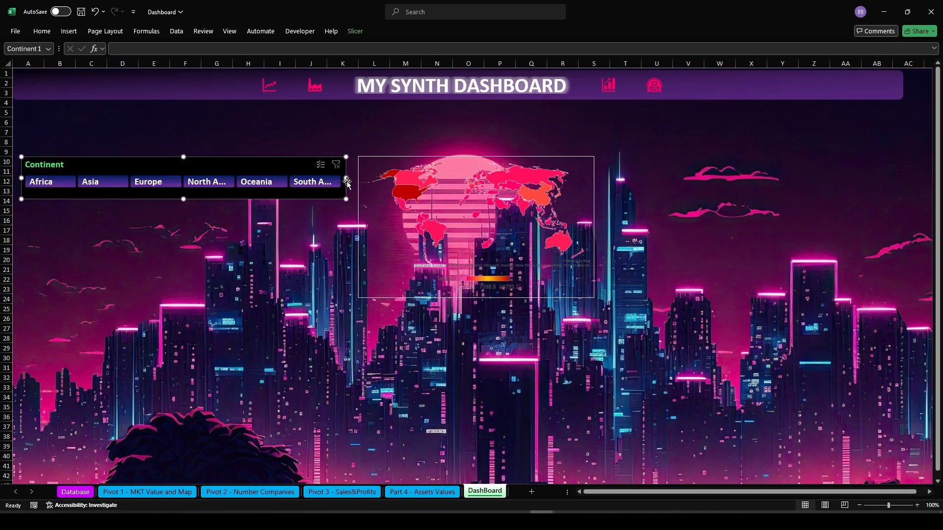
# Move the slicer below the map and widen it so all six continent names show in full
pyautogui.moveTo(172, 164); pyautogui.dragTo(457, 339)
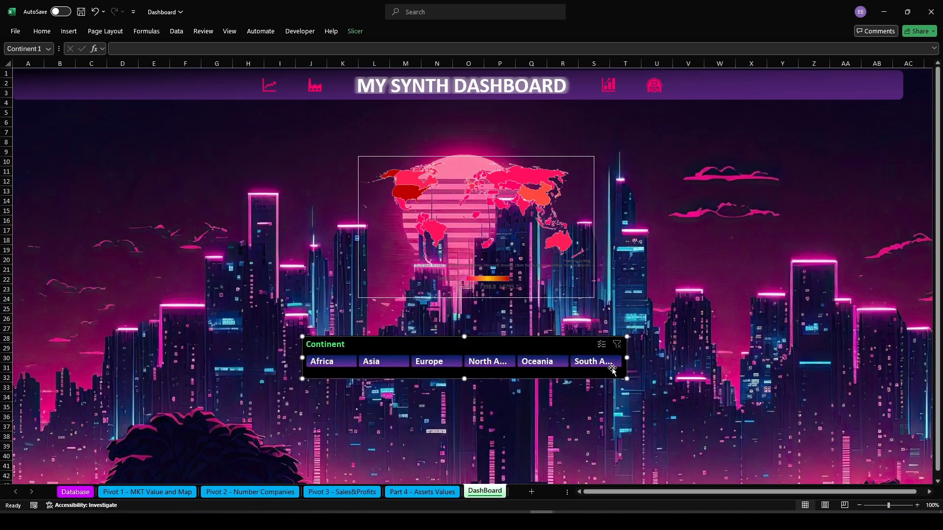
pyautogui.moveTo(628, 355); pyautogui.dragTo(720, 359)
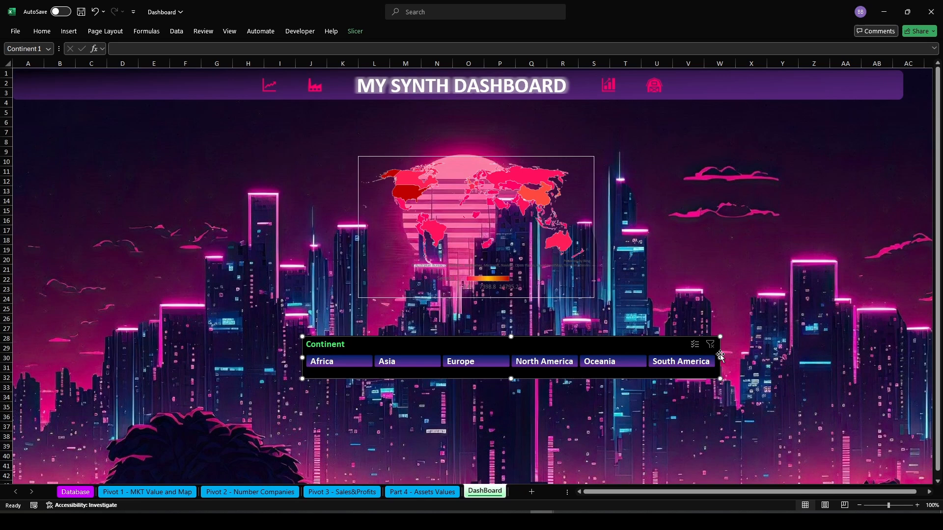
pyautogui.click(481, 415)
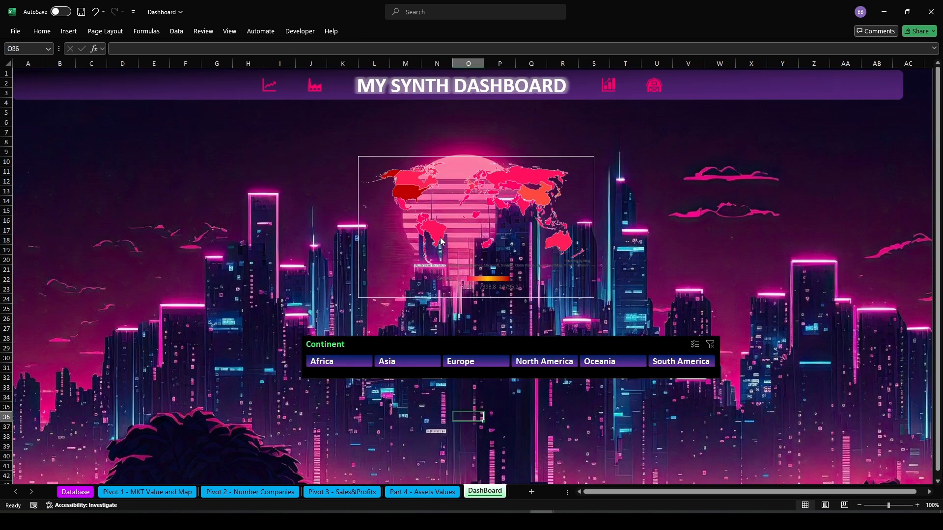
pyautogui.click(393, 271)
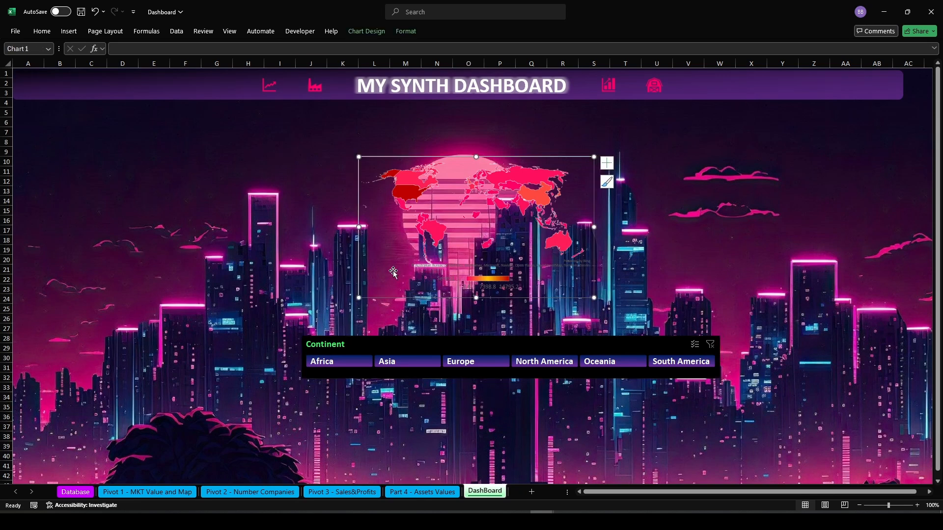
pyautogui.moveTo(452, 346); pyautogui.dragTo(336, 394)
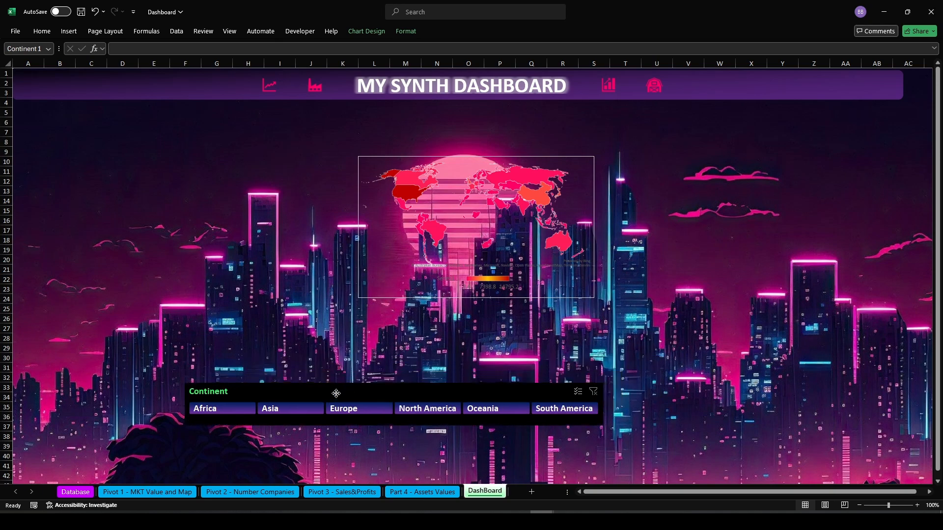
# Copy the whole market-value pivot table on the Pivot 1 sheet and paste a duplicate at cell T2
pyautogui.click(177, 495)
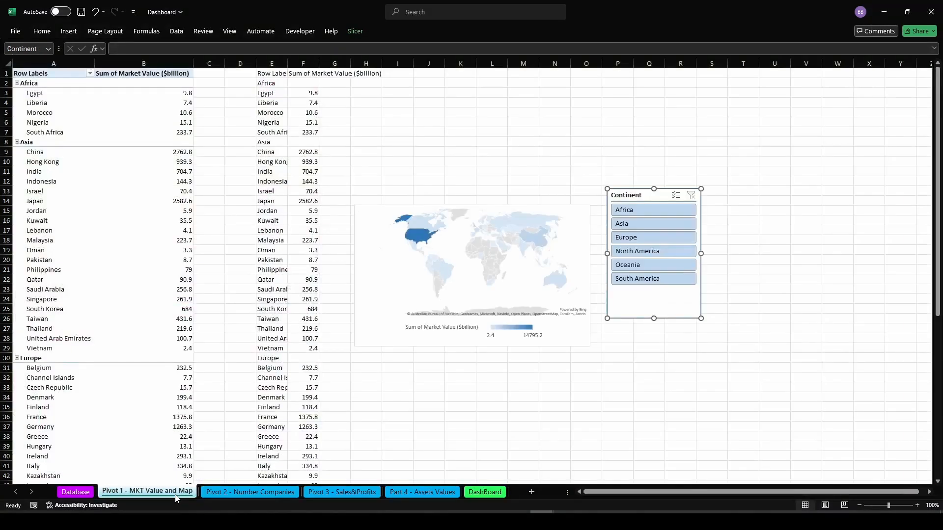
pyautogui.click(48, 86)
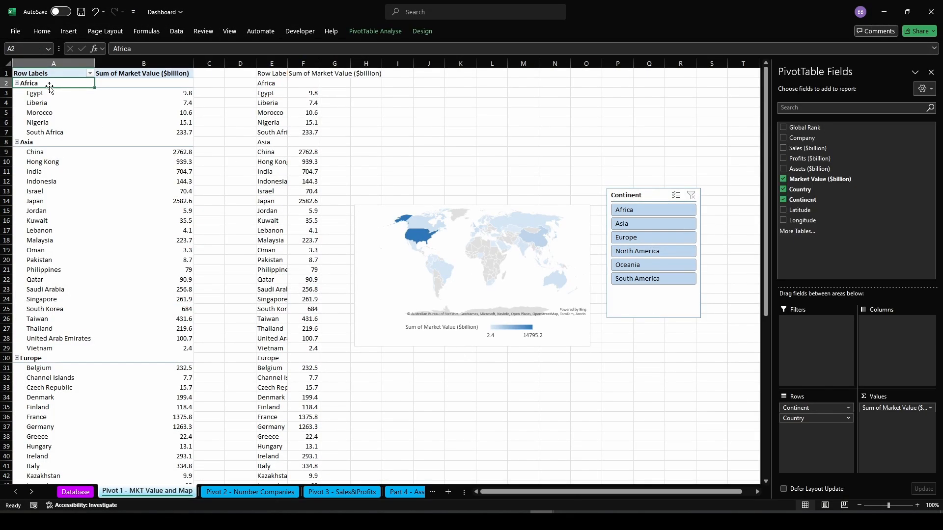
pyautogui.hotkey('ctrl', 'c')
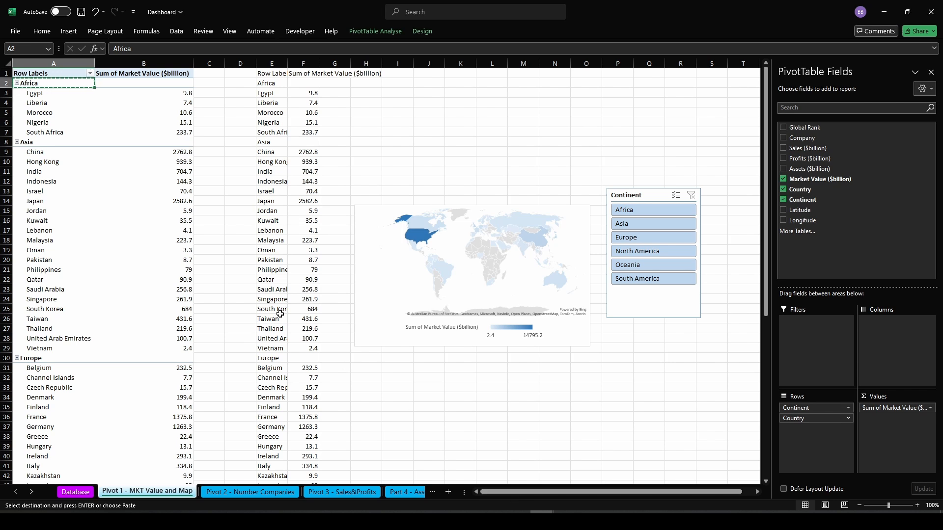
pyautogui.hotkey('ctrl', 'a')
pyautogui.hotkey('ctrl', 'c')
pyautogui.click(744, 85)
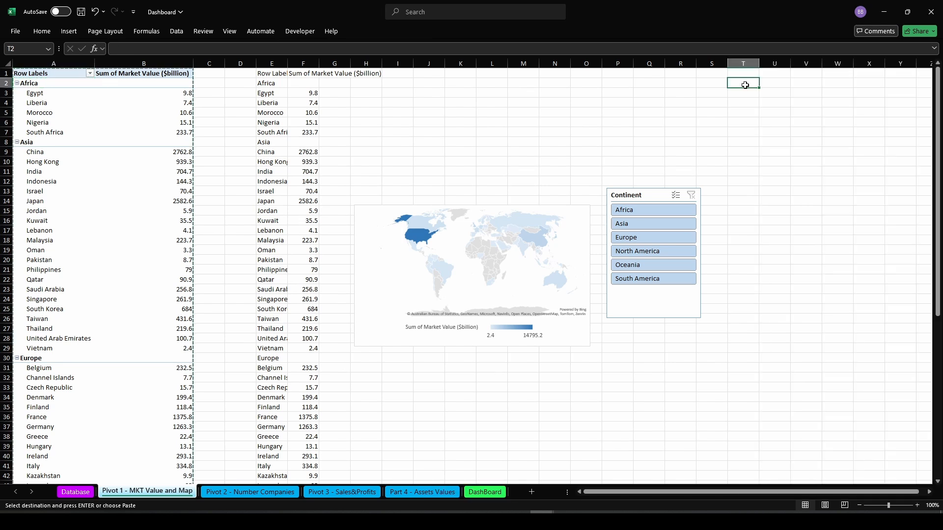
pyautogui.hotkey('ctrl', 'v')
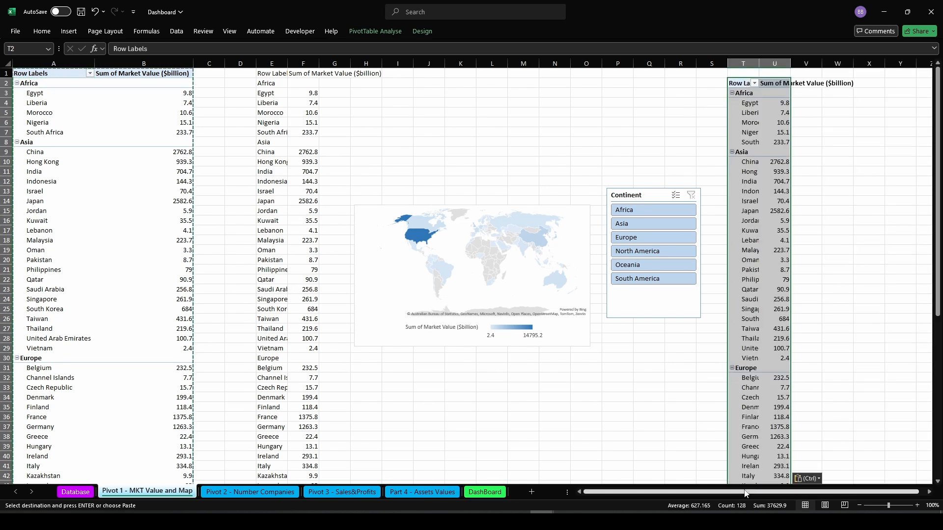
# Remove the Country field from the copied pivot's rows so it lists only continents
pyautogui.moveTo(800, 491); pyautogui.dragTo(864, 511)
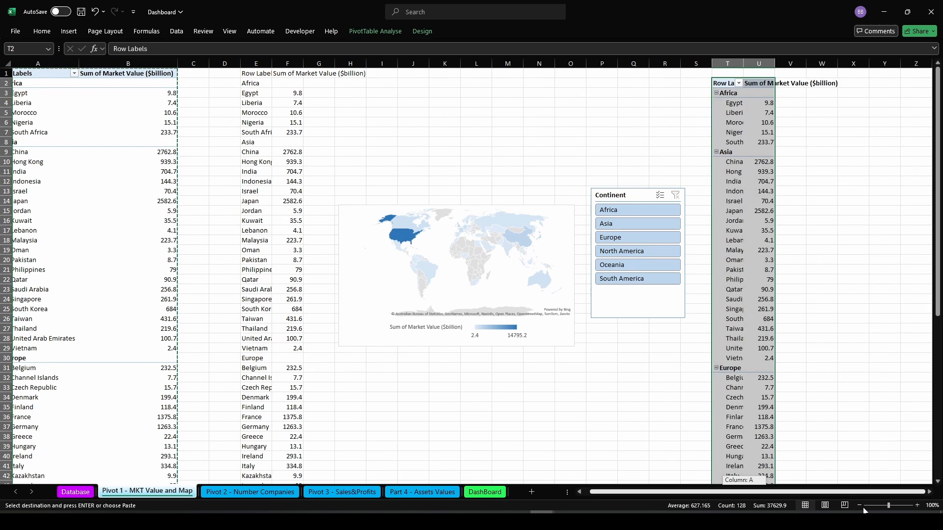
pyautogui.click(733, 104)
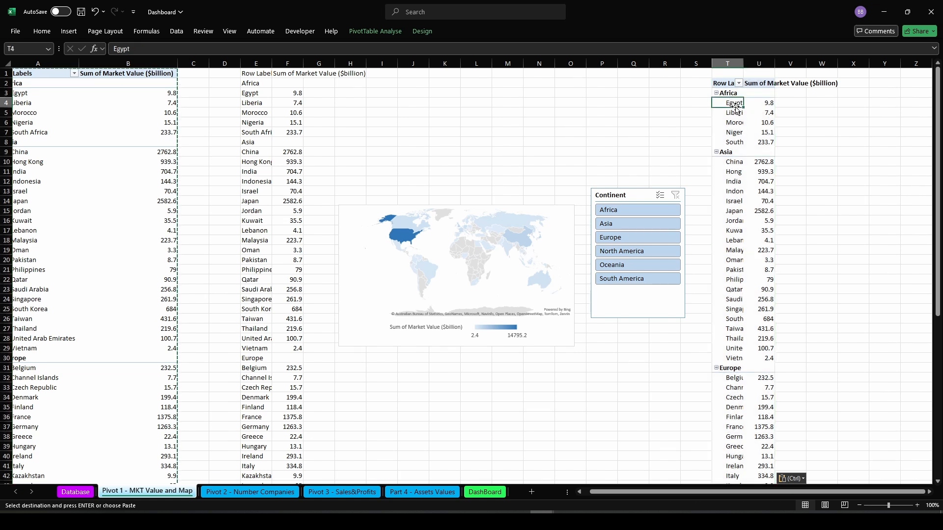
pyautogui.moveTo(734, 107); pyautogui.dragTo(734, 105)
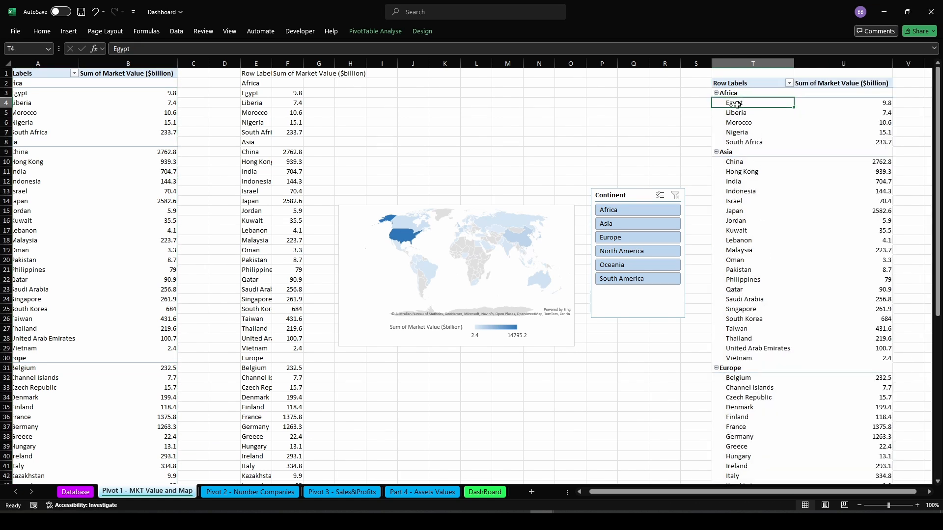
pyautogui.rightClick(736, 104)
pyautogui.click(770, 311)
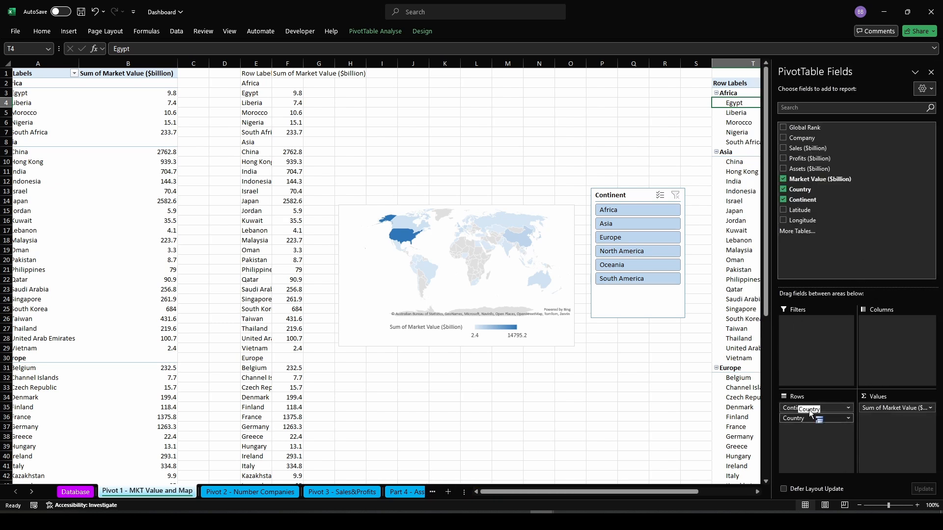
pyautogui.moveTo(808, 409); pyautogui.dragTo(850, 181)
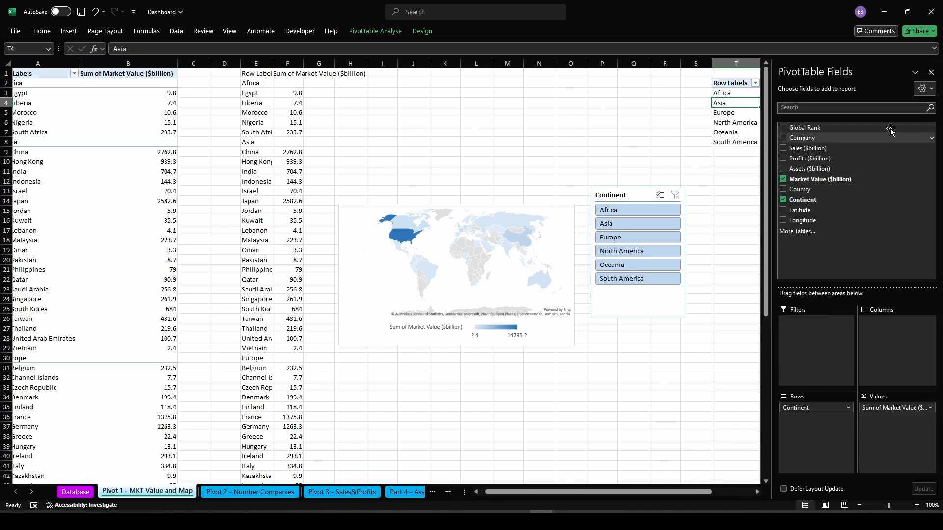
pyautogui.click(929, 72)
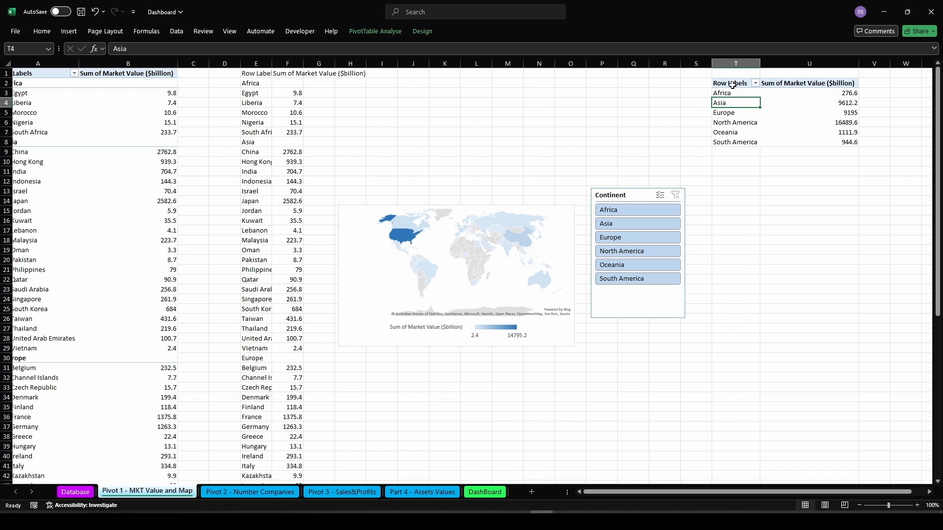
# Turn on grand totals for columns only in the copied continent pivot table
pyautogui.moveTo(734, 85); pyautogui.dragTo(804, 140)
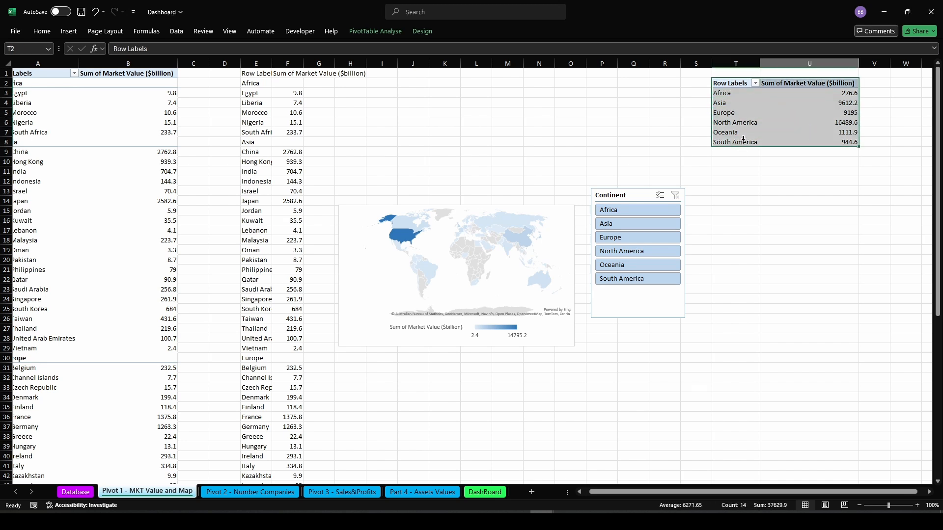
pyautogui.click(731, 83)
pyautogui.click(422, 31)
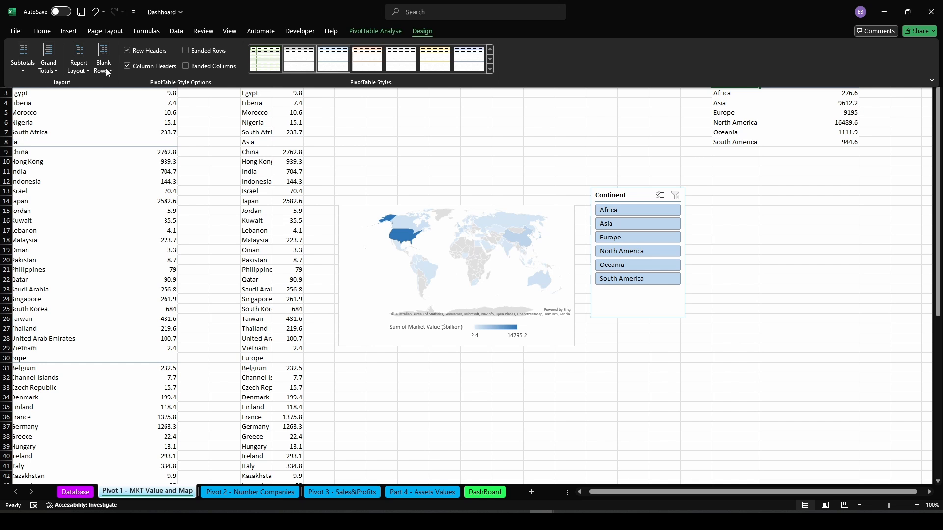
pyautogui.click(28, 59)
pyautogui.click(43, 59)
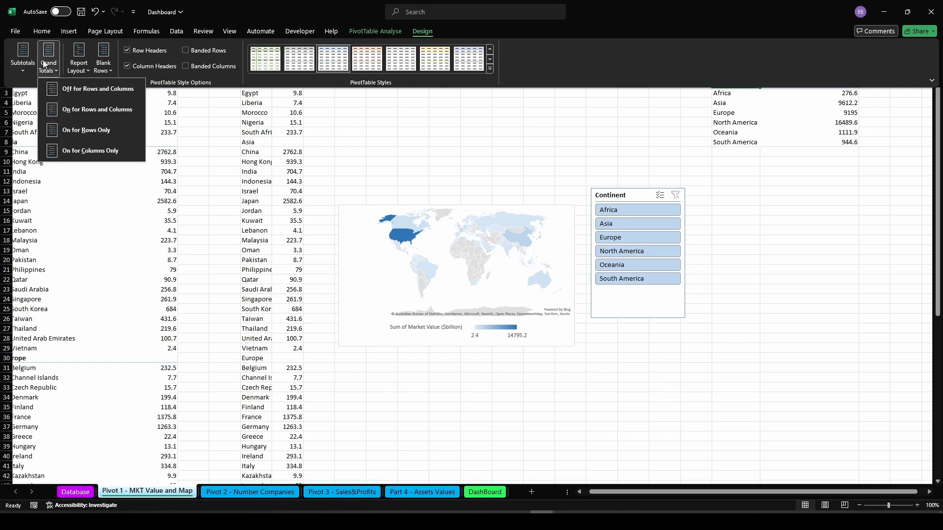
pyautogui.click(72, 152)
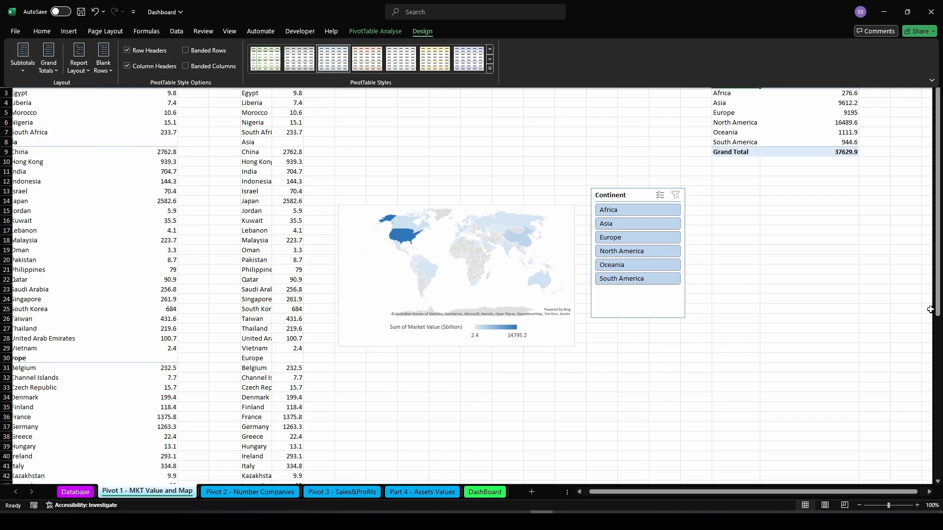
# Select the continent pivot table and insert a 100% Stacked Bar pivot chart from it
pyautogui.click(846, 254)
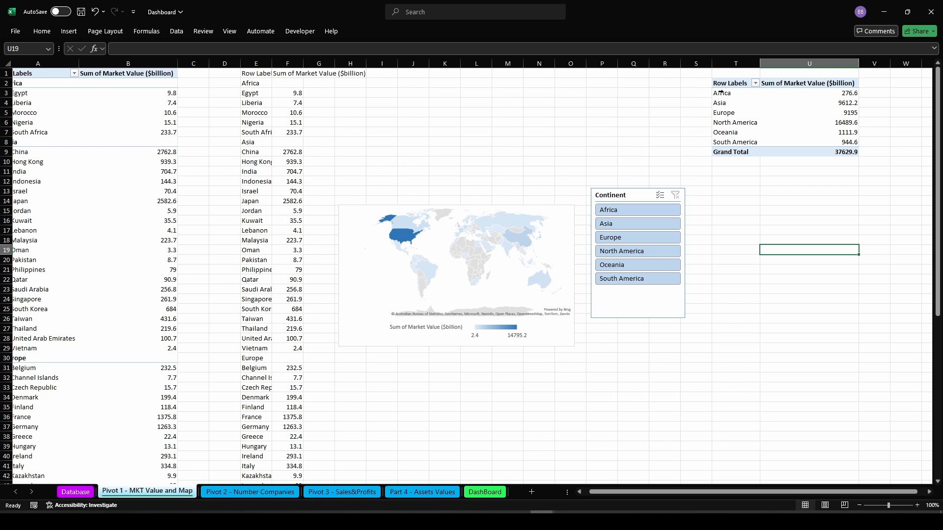
pyautogui.moveTo(729, 94); pyautogui.dragTo(789, 151)
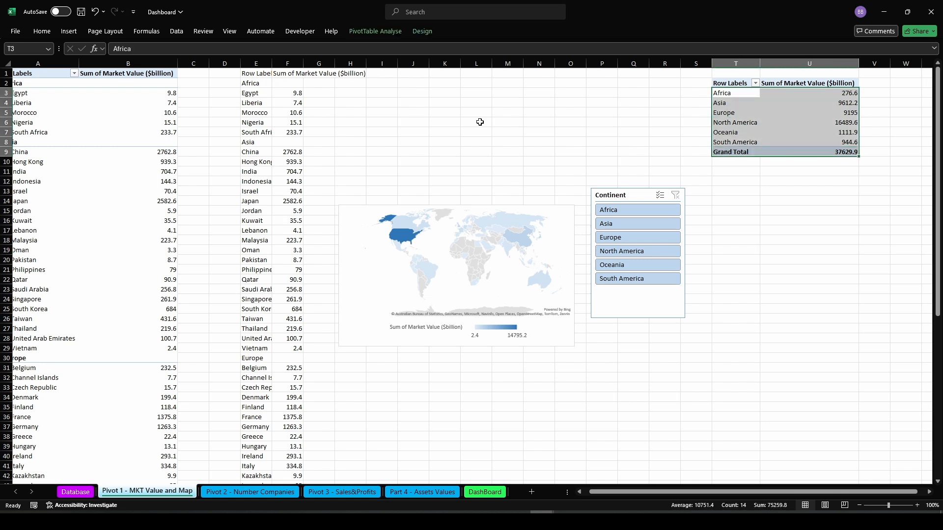
pyautogui.click(69, 31)
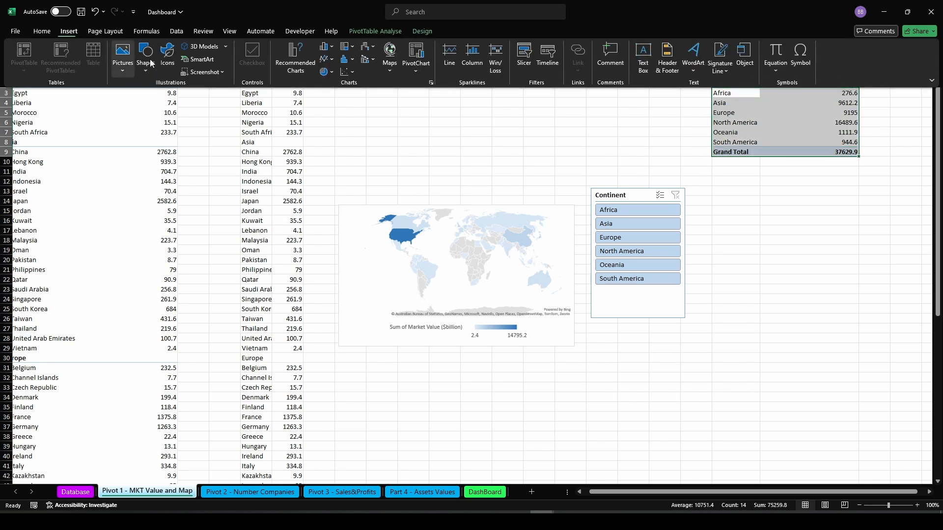
pyautogui.click(332, 48)
pyautogui.click(433, 163)
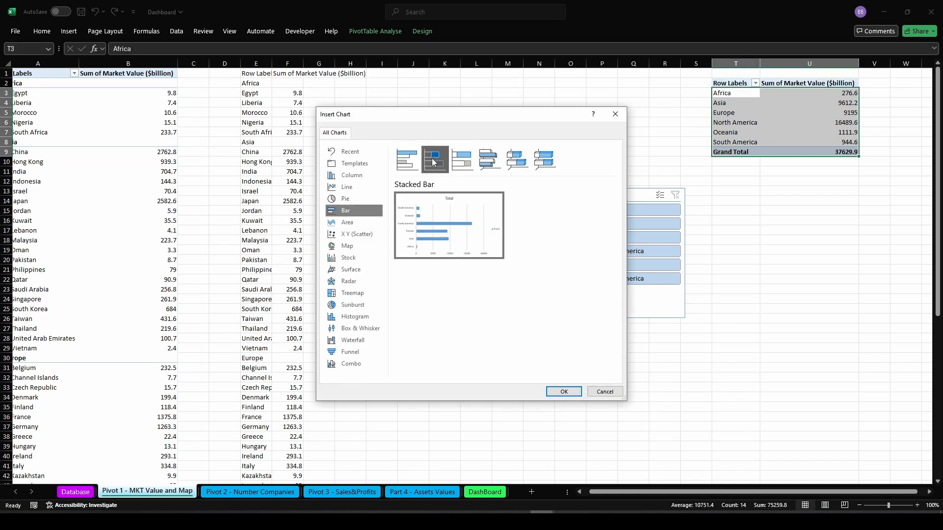
pyautogui.click(468, 158)
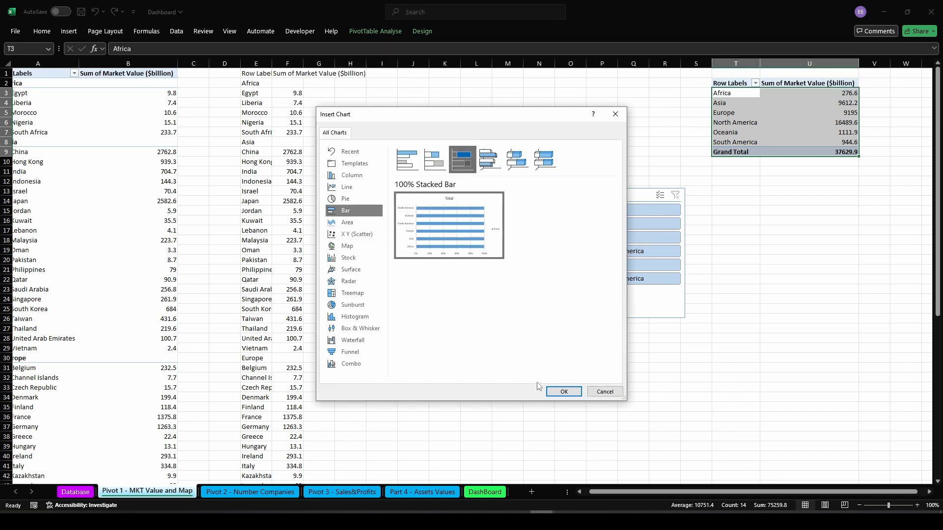
pyautogui.click(563, 391)
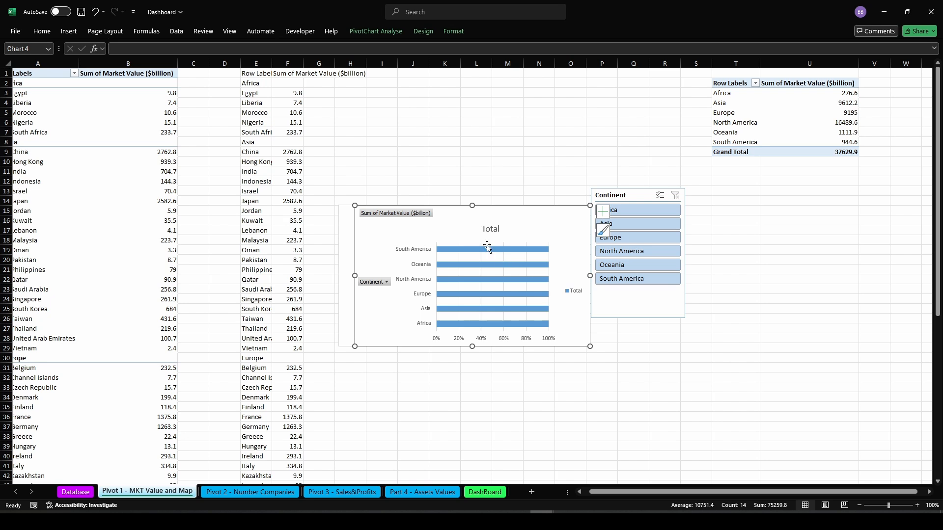
# Switch the chart's rows and columns, then move the chart beside the continent pivot table
pyautogui.click(423, 31)
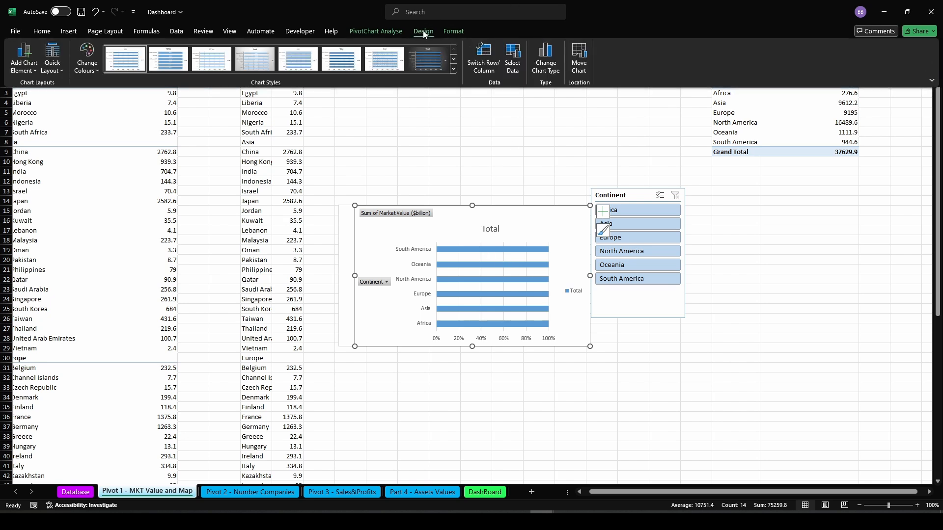
pyautogui.click(489, 65)
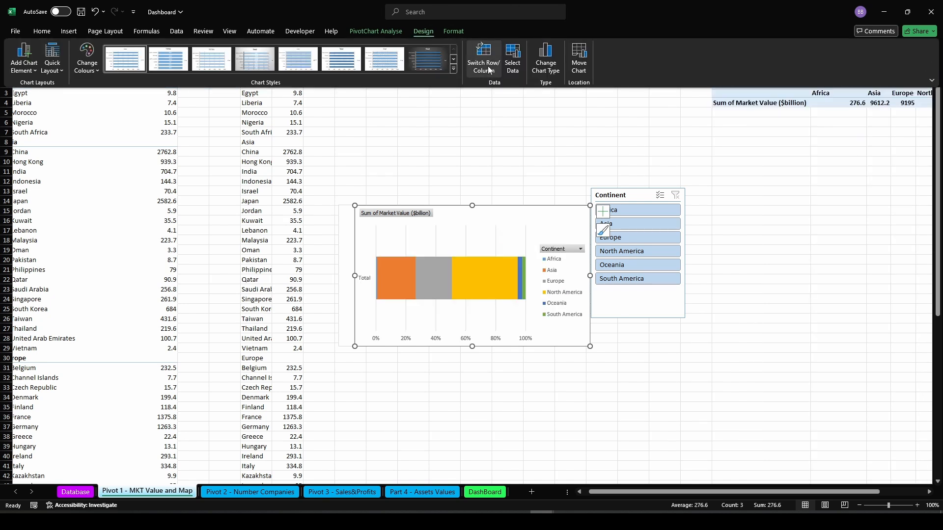
pyautogui.click(522, 210)
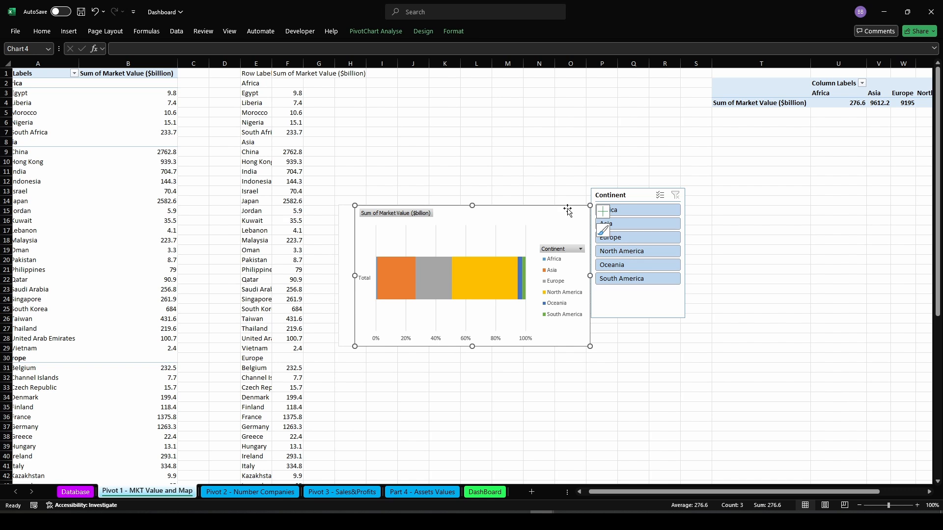
pyautogui.moveTo(567, 210); pyautogui.dragTo(887, 125)
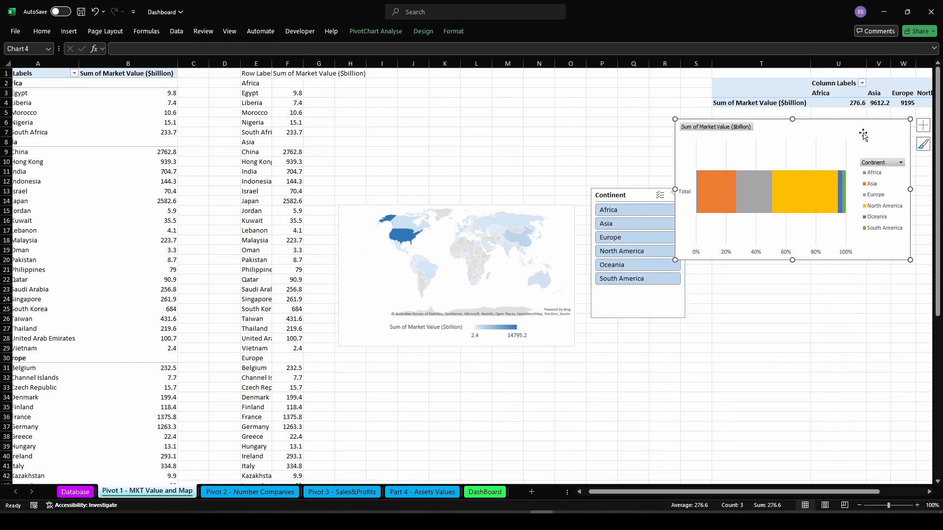
# Paste a copy of the continent bar chart onto the DashBoard sheet below the map
pyautogui.click(488, 491)
pyautogui.click(366, 323)
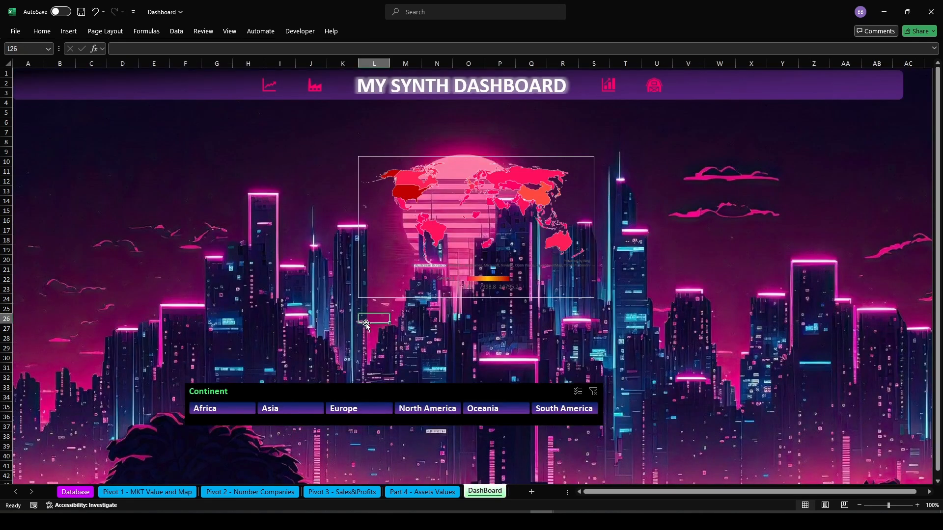
pyautogui.hotkey('ctrl', 'v')
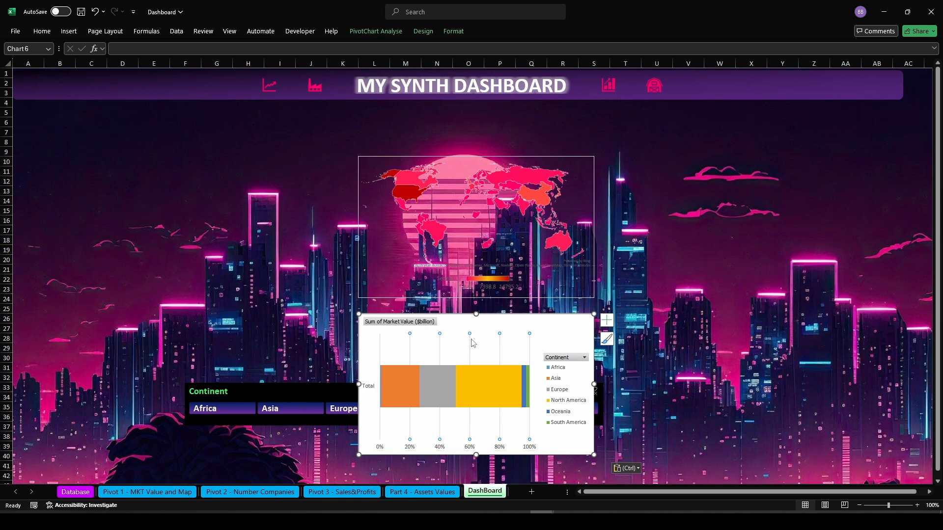
# Hide all field buttons on the pasted dashboard bar chart
pyautogui.press('Delete')
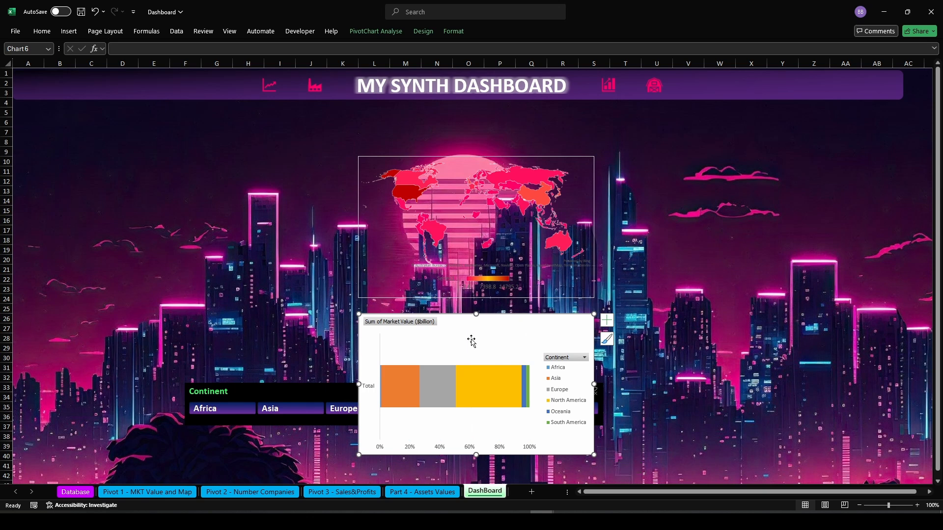
pyautogui.rightClick(414, 325)
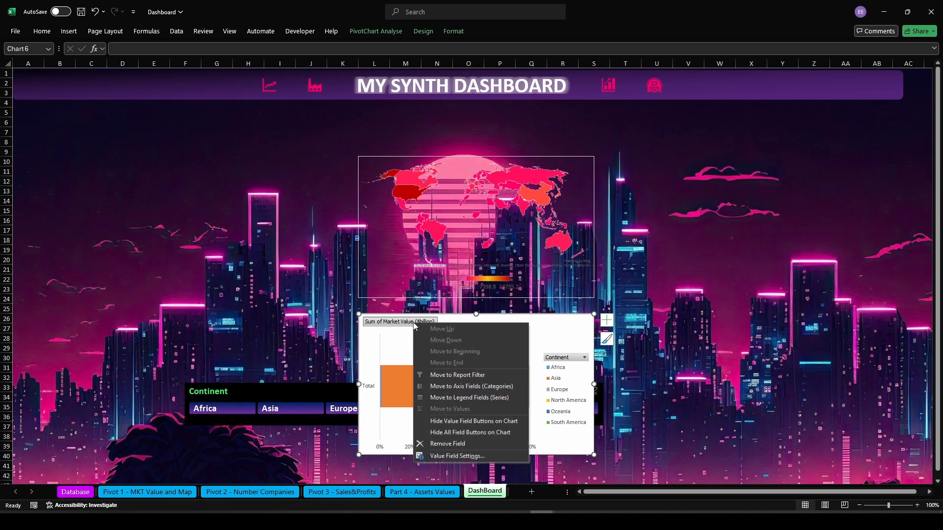
pyautogui.click(448, 433)
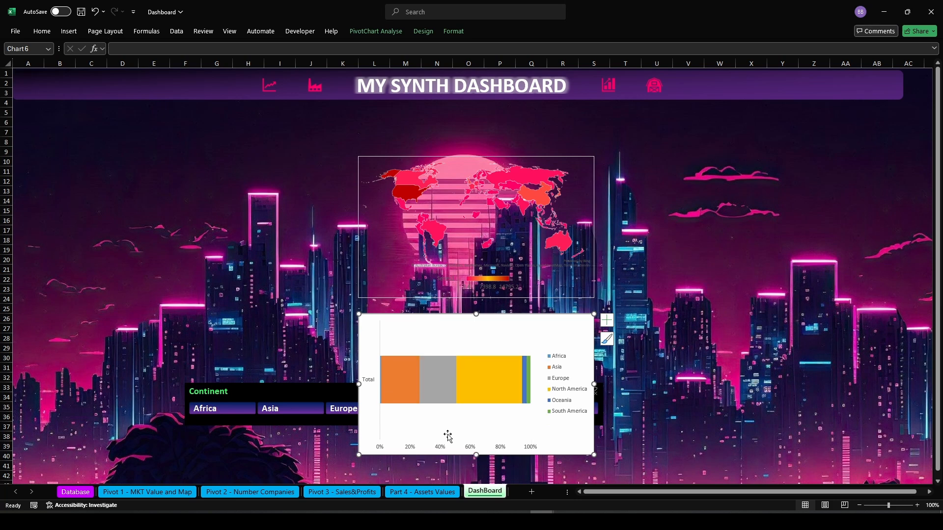
# Delete the bar chart's vertical axis labels and its horizontal percentage axis
pyautogui.click(371, 385)
pyautogui.press('Delete')
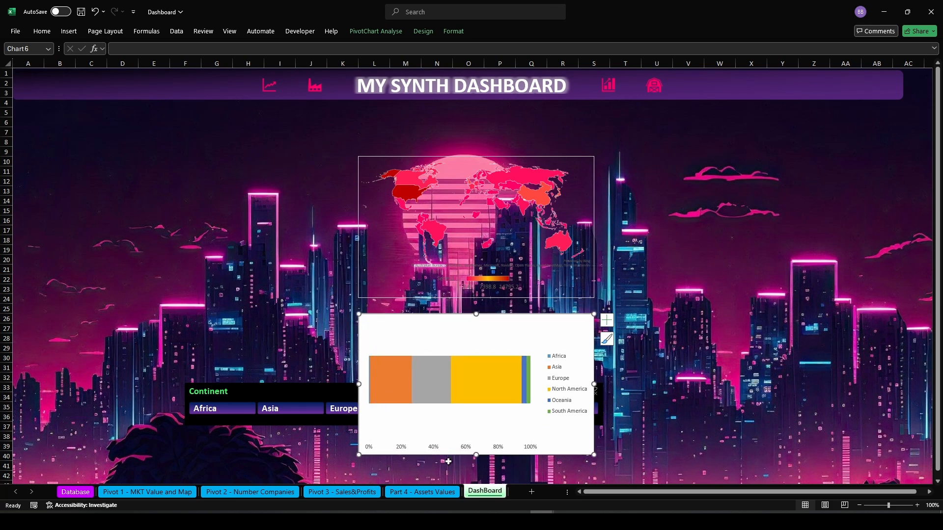
pyautogui.click(432, 447)
pyautogui.press('Delete')
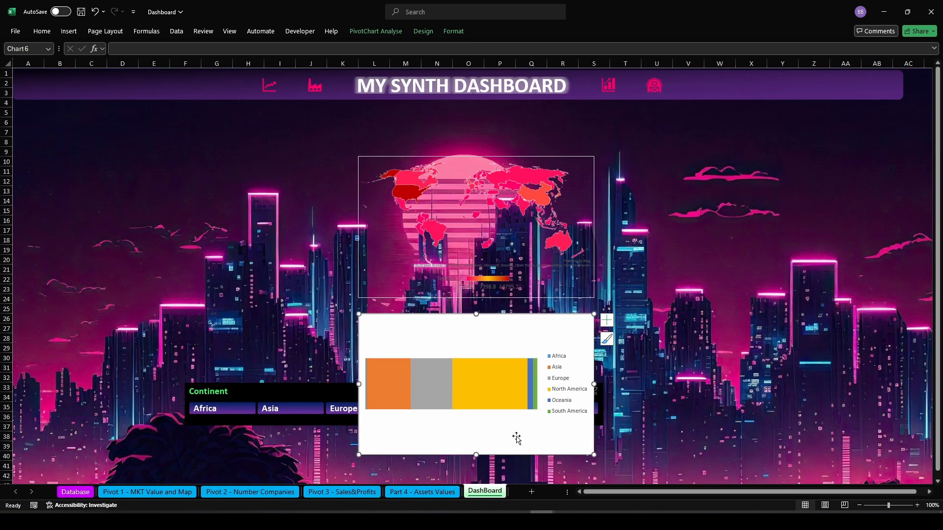
# Select the bar chart's legend
pyautogui.click(566, 405)
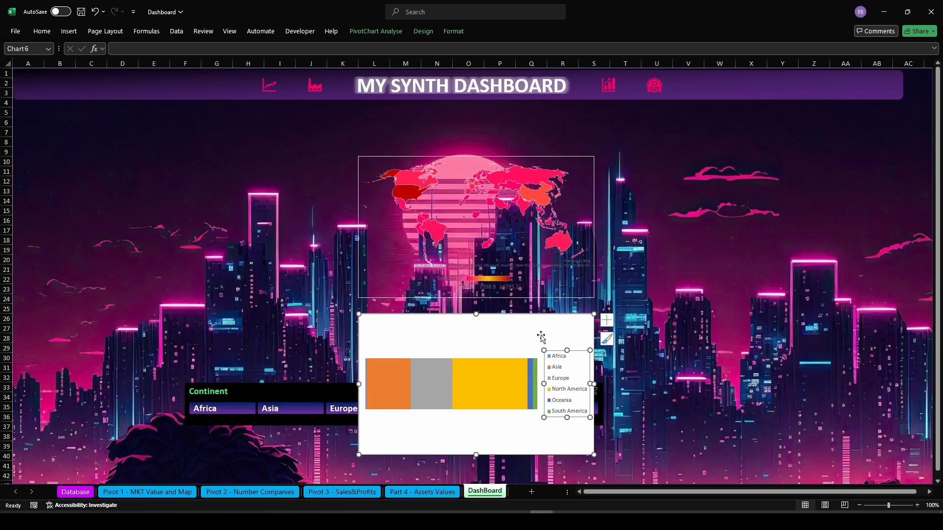
# Give the Africa bar in the dashboard chart a two-stop gradient fill from black to red, both stops at 30% transparency
pyautogui.click(902, 506)
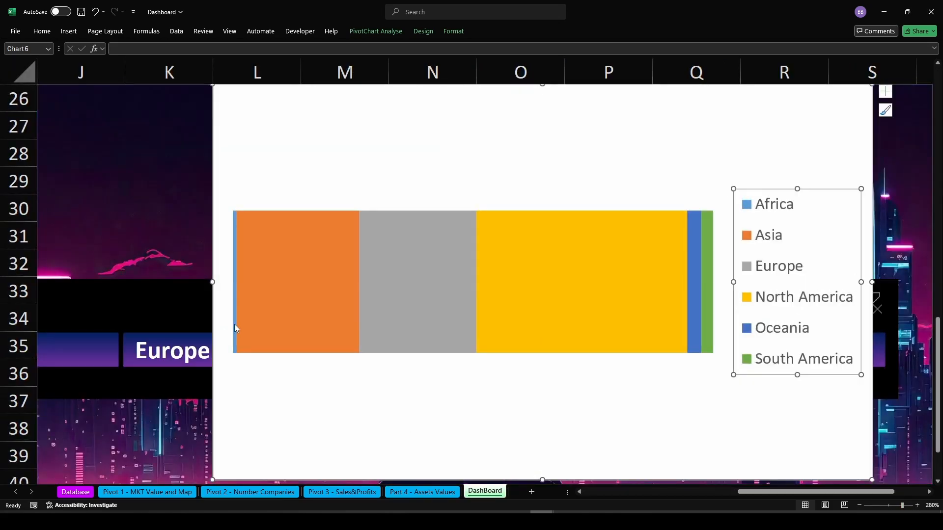
pyautogui.click(235, 327)
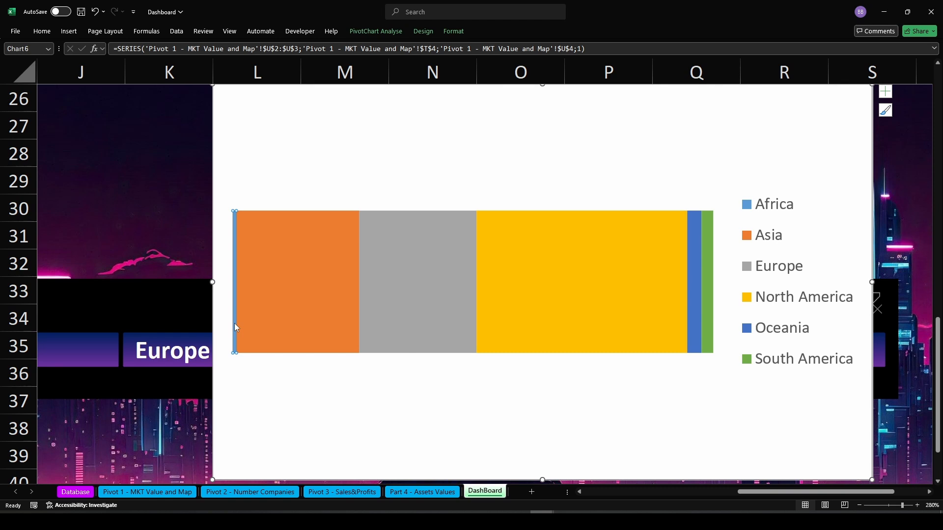
pyautogui.rightClick(234, 327)
pyautogui.click(266, 460)
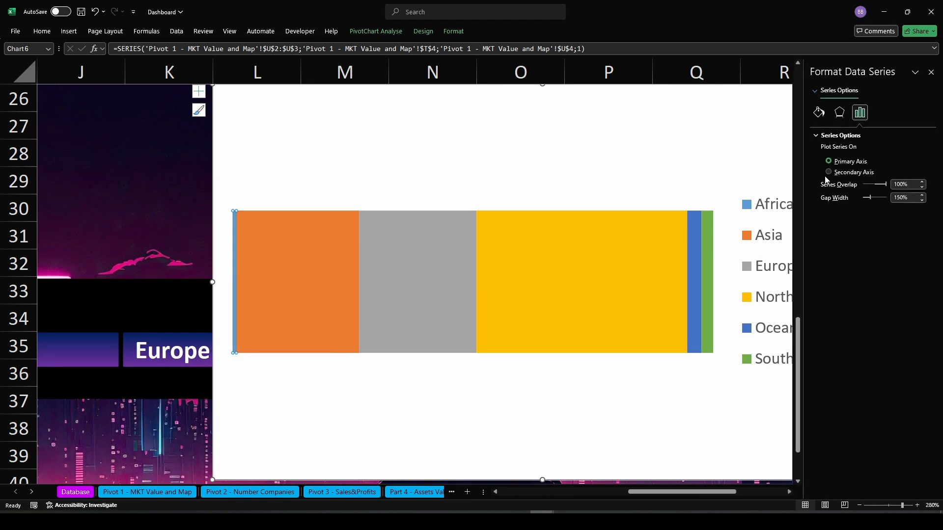
pyautogui.click(818, 112)
pyautogui.click(825, 137)
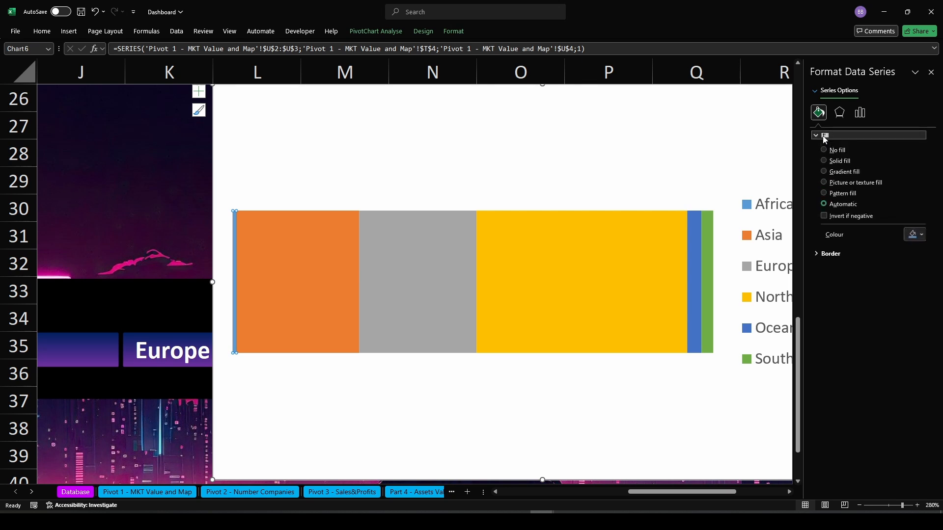
pyautogui.click(824, 173)
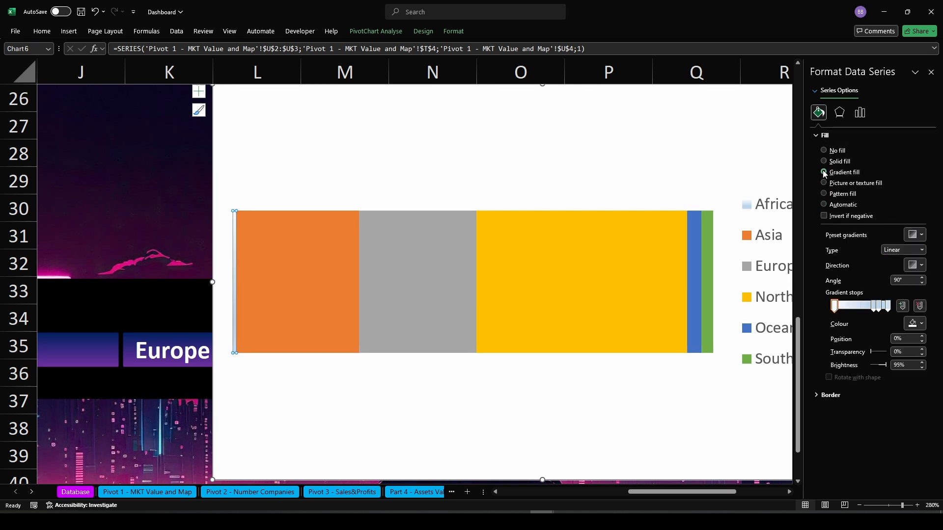
pyautogui.click(919, 306)
pyautogui.click(919, 305)
pyautogui.click(919, 305)
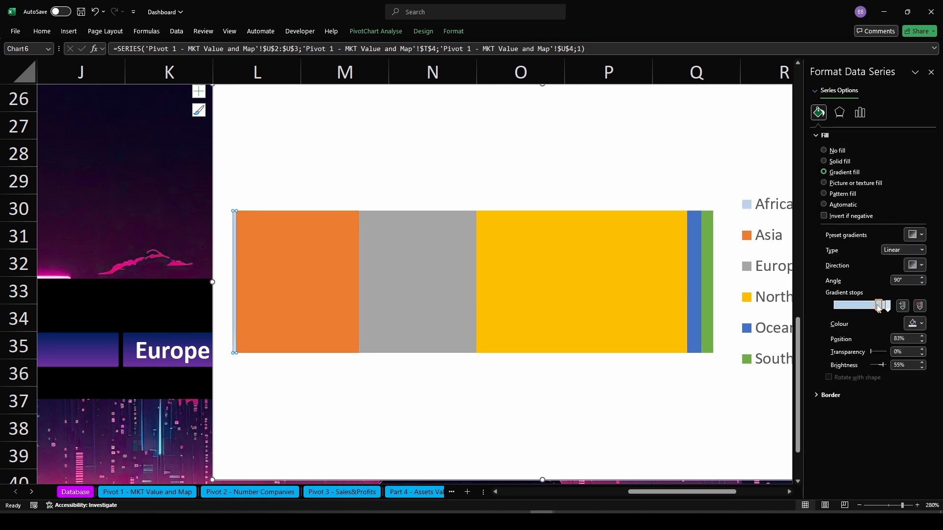
pyautogui.click(913, 324)
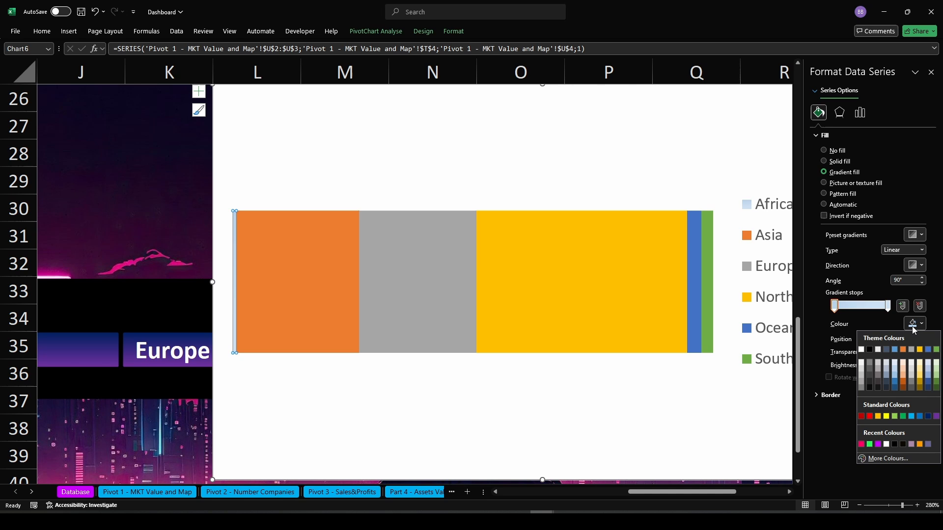
pyautogui.click(869, 350)
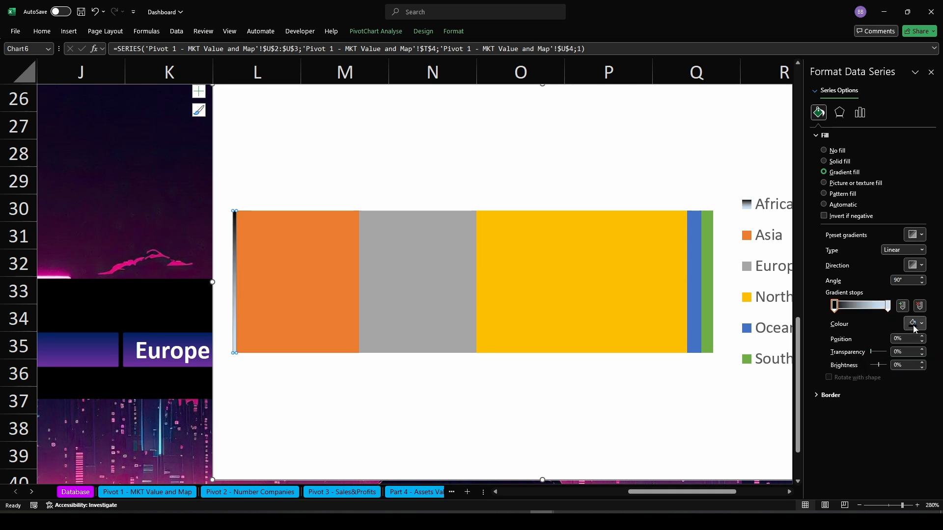
pyautogui.click(894, 351)
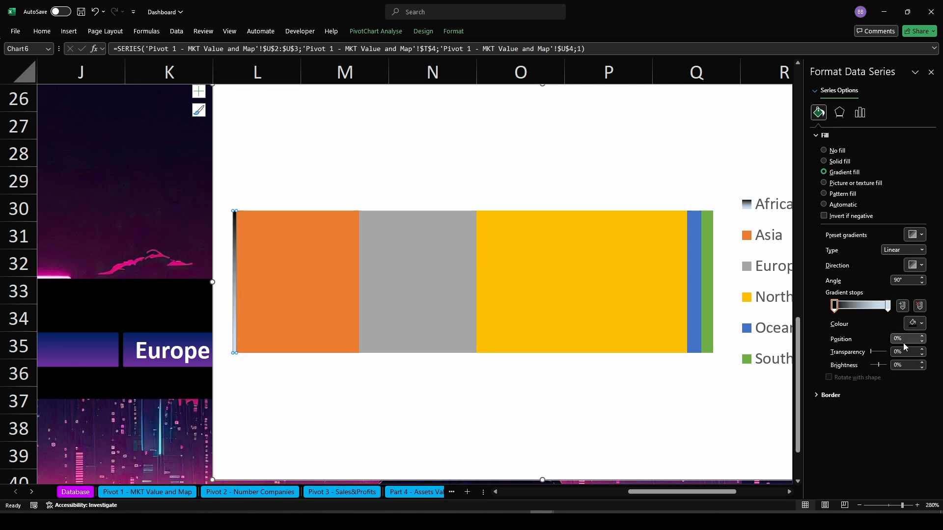
pyautogui.write('3')
pyautogui.click(887, 305)
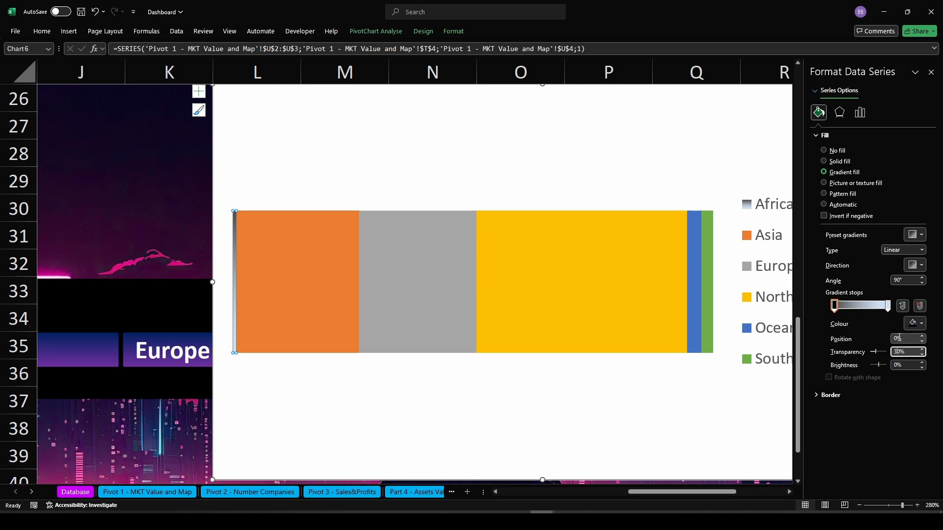
pyautogui.click(913, 323)
pyautogui.click(864, 417)
pyautogui.click(894, 352)
pyautogui.write('3')
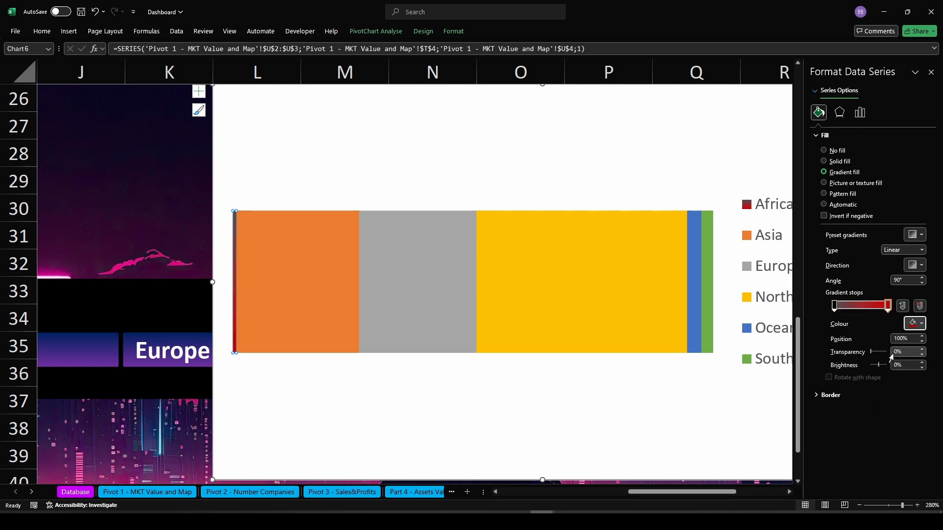
pyautogui.click(545, 401)
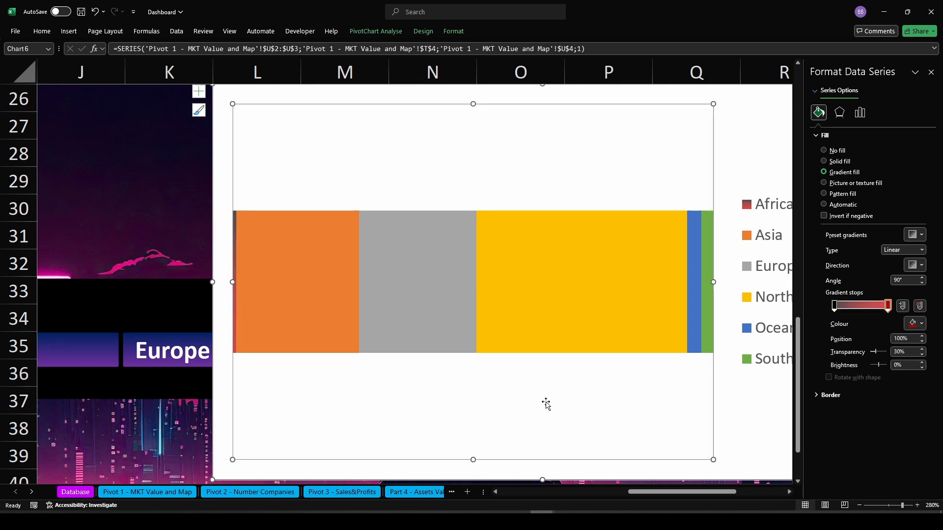
# Apply a gradient fill to the Asia bar with a yellow end stop at 30% transparency
pyautogui.click(290, 294)
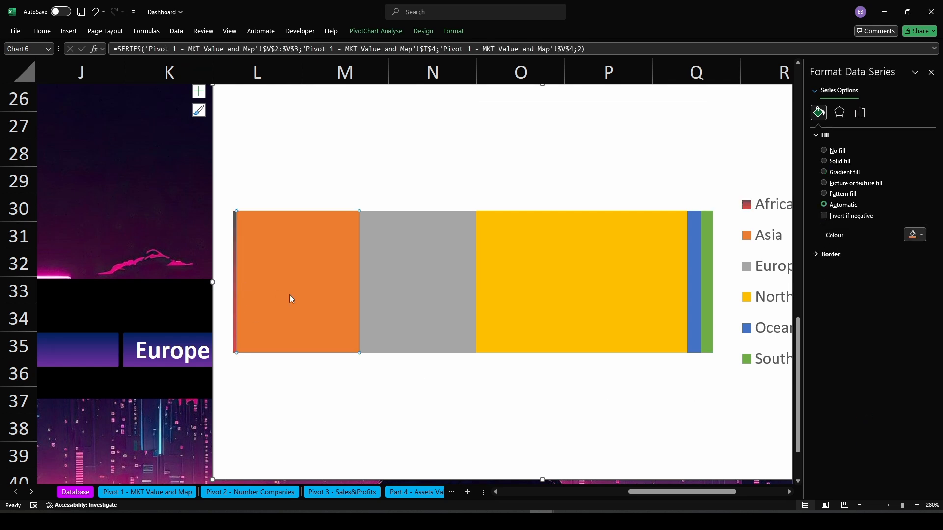
pyautogui.click(824, 172)
pyautogui.click(887, 306)
pyautogui.click(914, 323)
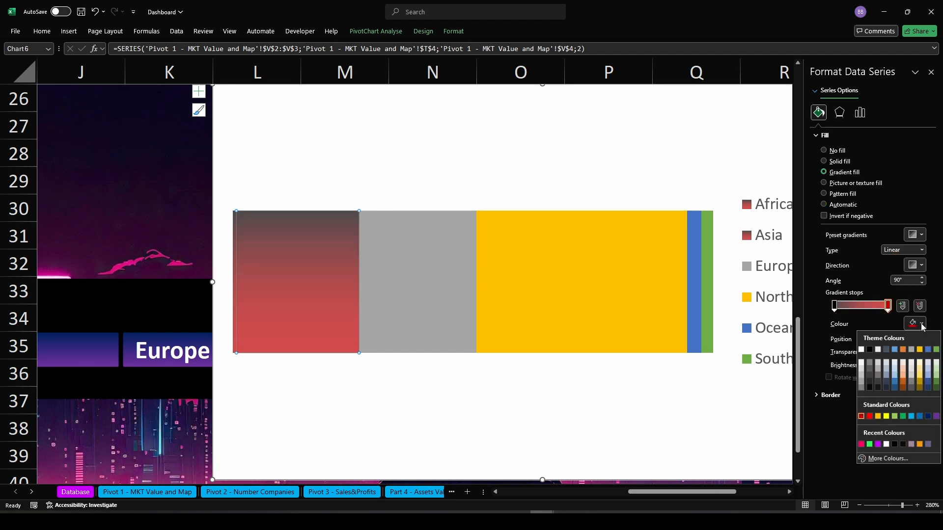
pyautogui.click(877, 417)
pyautogui.click(894, 352)
pyautogui.write('30')
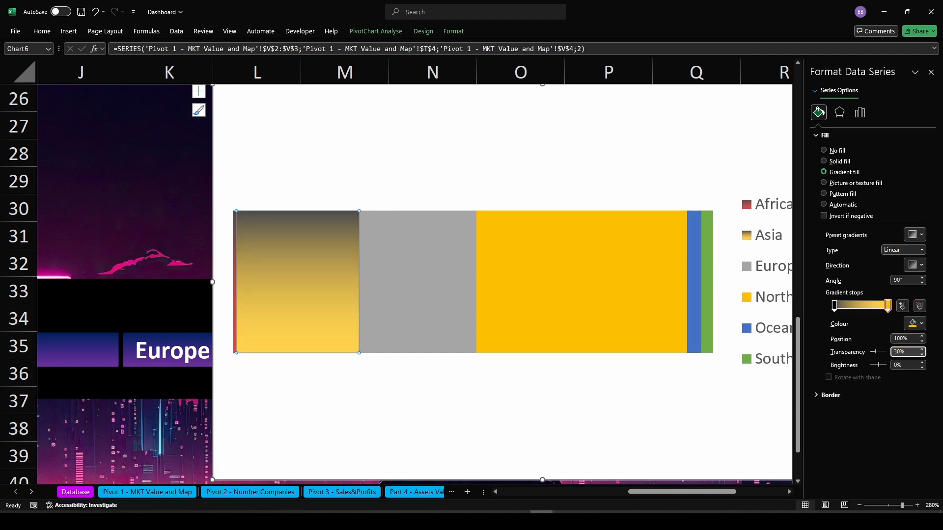
pyautogui.click(784, 421)
pyautogui.click(448, 306)
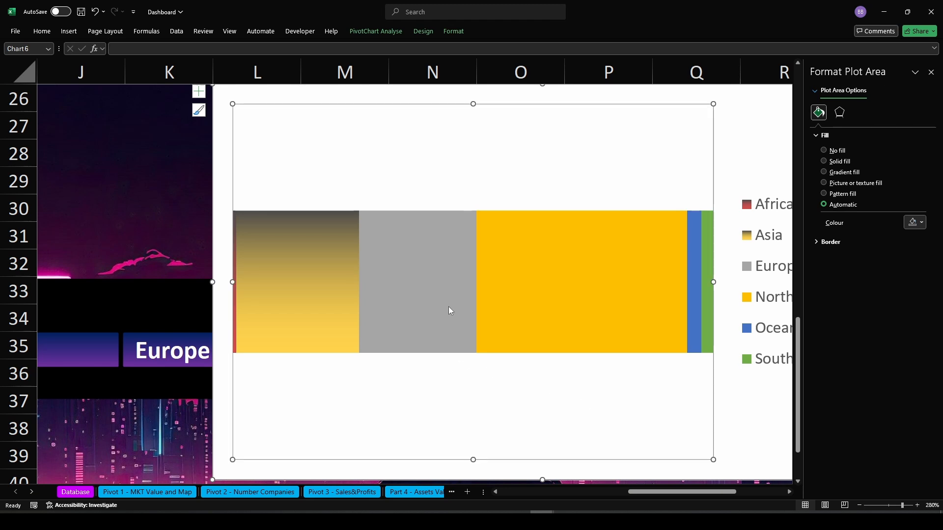
pyautogui.click(374, 299)
pyautogui.click(317, 301)
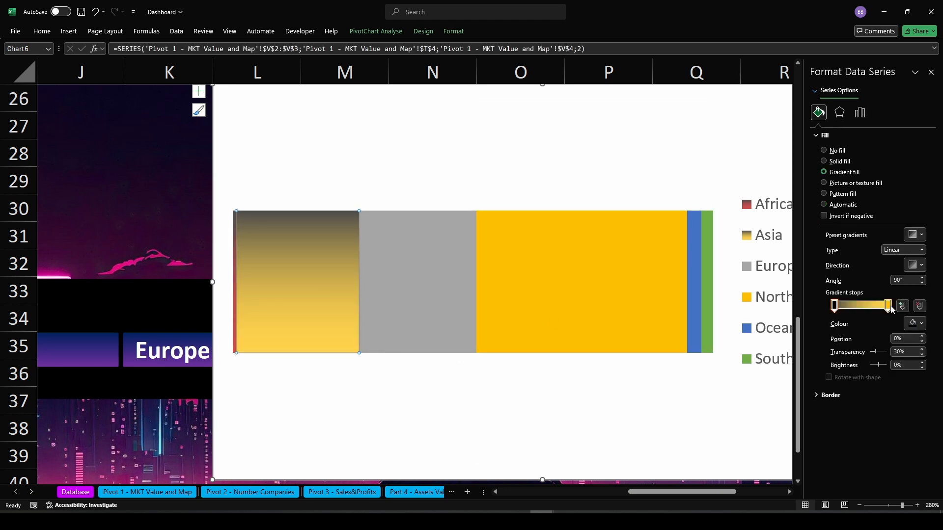
pyautogui.click(834, 309)
# Apply a gradient fill to the Europe bar with a purple end stop at 30% transparency
pyautogui.click(461, 324)
pyautogui.click(432, 280)
pyautogui.rightClick(432, 280)
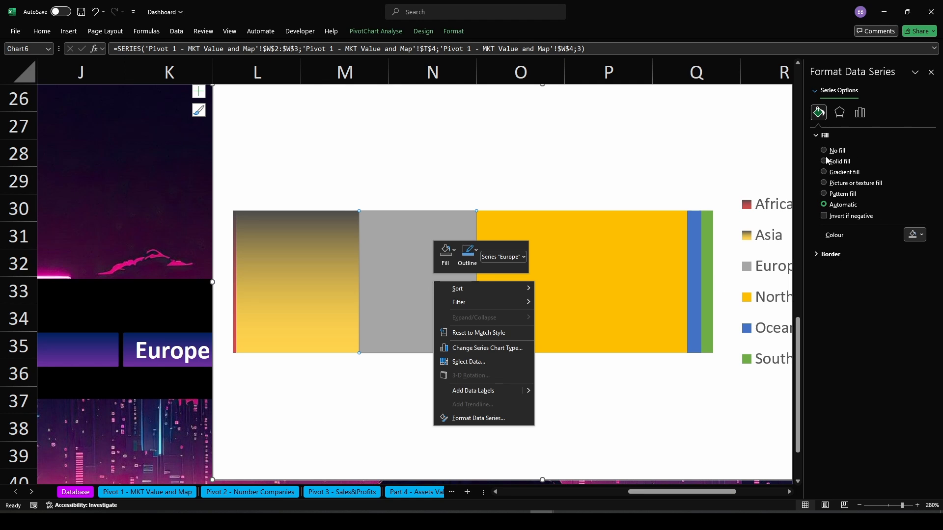
pyautogui.click(824, 172)
pyautogui.click(888, 305)
pyautogui.click(914, 323)
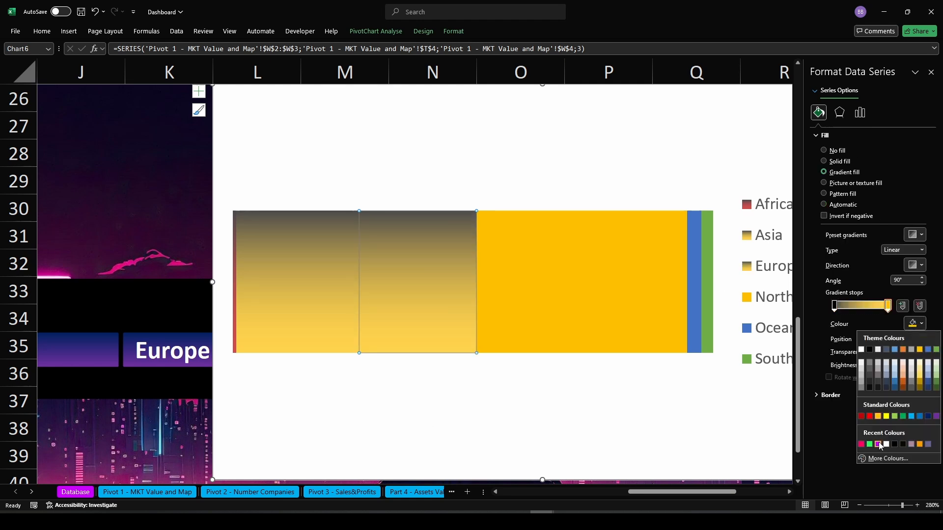
pyautogui.click(878, 444)
pyautogui.click(894, 351)
pyautogui.write('30')
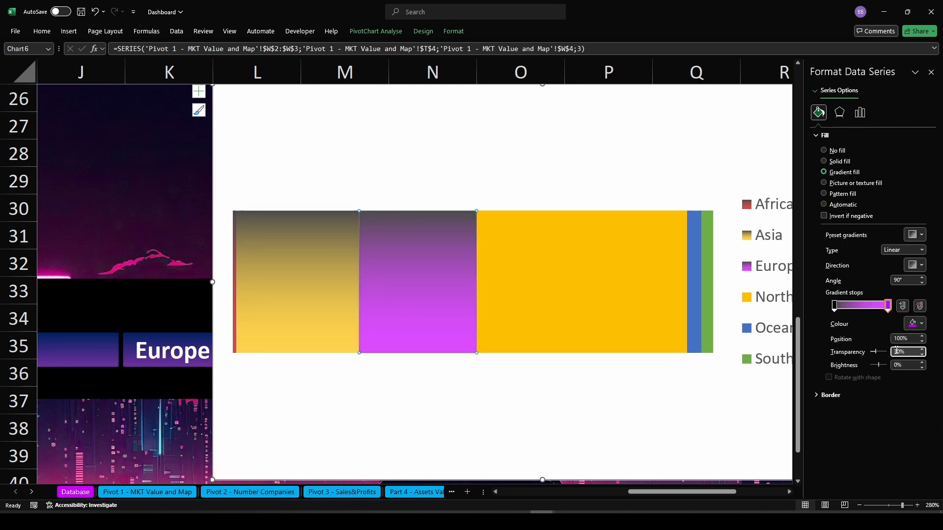
pyautogui.click(835, 305)
pyautogui.click(564, 299)
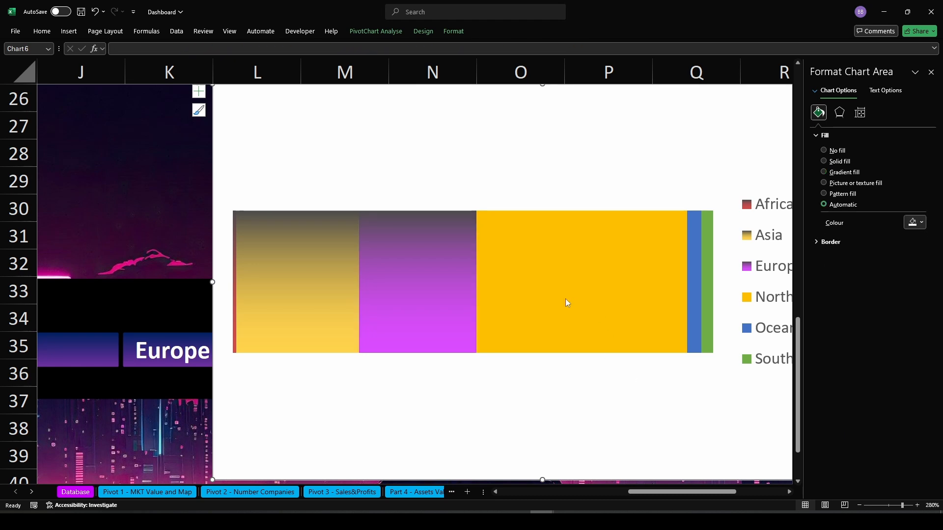
# Apply a gradient fill to the North America bar with a blue end stop
pyautogui.click(561, 297)
pyautogui.moveTo(650, 492); pyautogui.dragTo(665, 491)
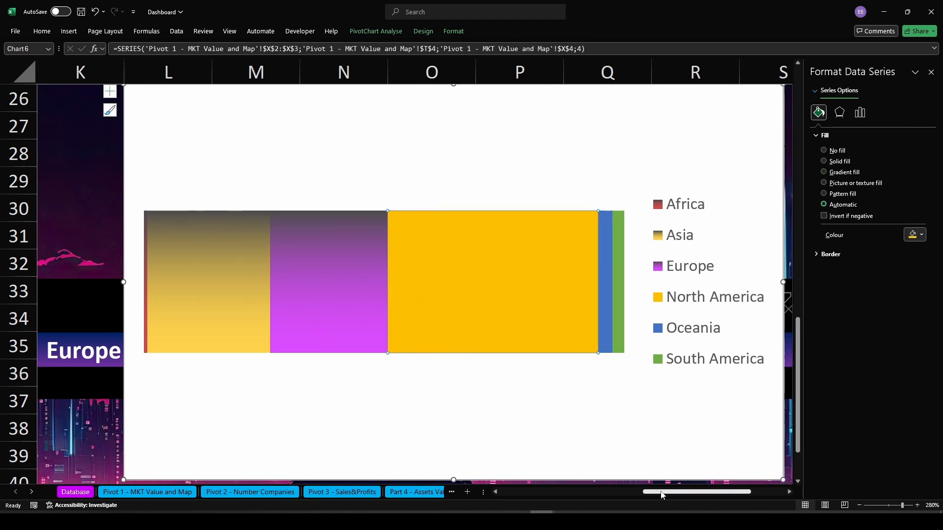
pyautogui.click(554, 296)
pyautogui.click(823, 172)
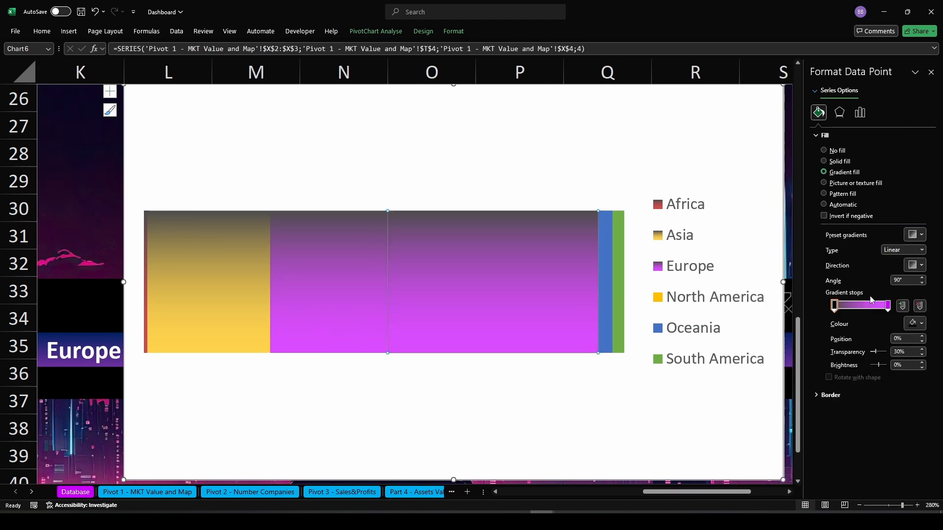
pyautogui.click(888, 305)
pyautogui.click(915, 323)
pyautogui.click(924, 416)
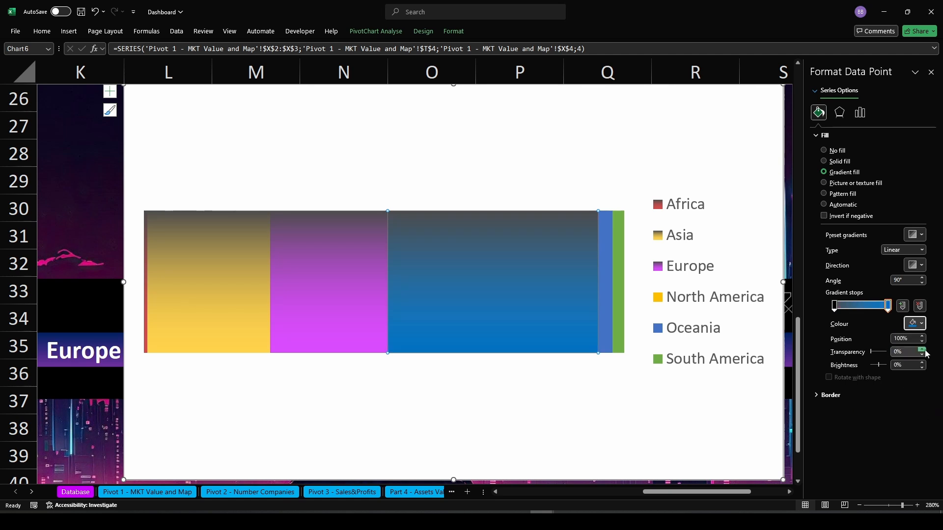
pyautogui.click(895, 352)
pyautogui.click(834, 305)
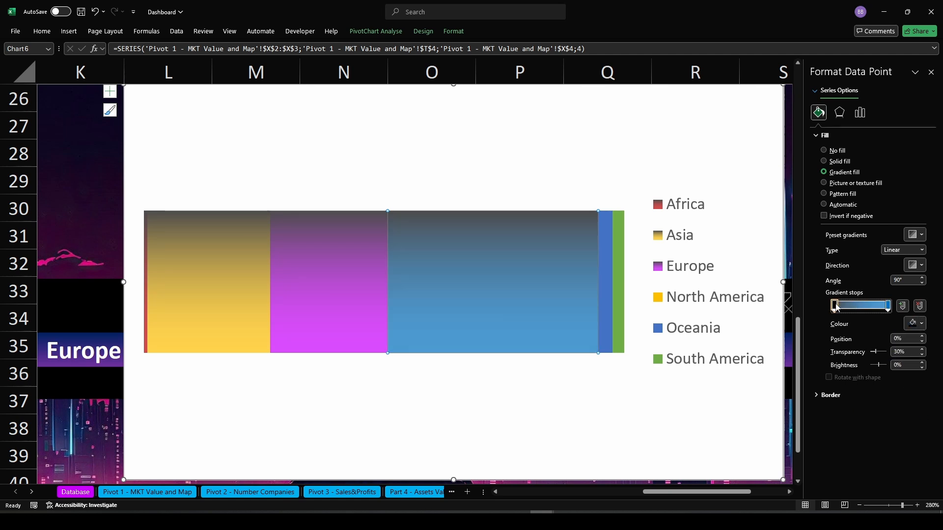
# Apply a gradient fill to the Oceania bar with a dark grey end stop at 30% transparency
pyautogui.click(609, 324)
pyautogui.rightClick(609, 324)
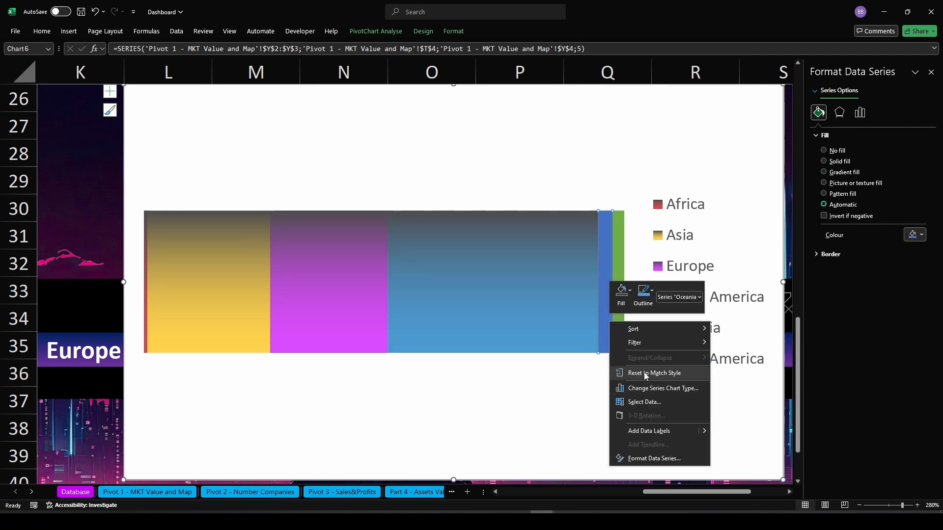
pyautogui.click(823, 172)
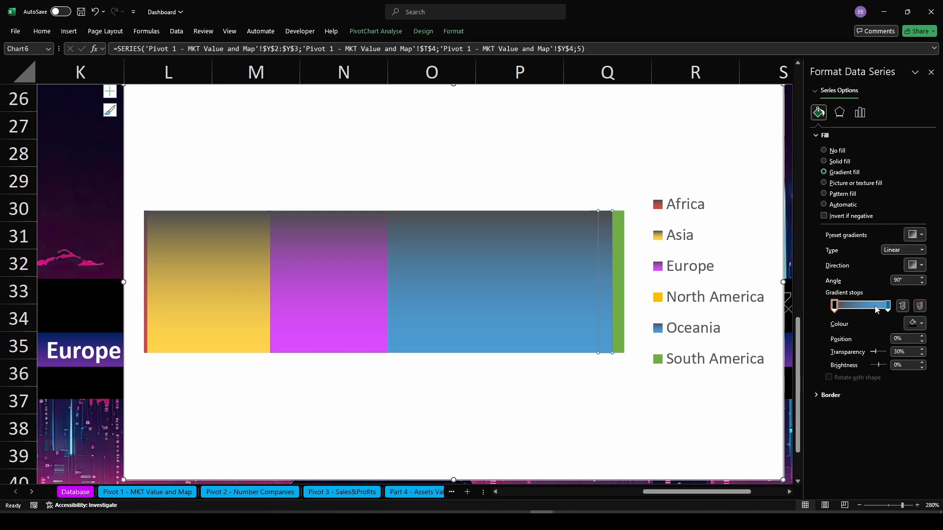
pyautogui.click(888, 306)
pyautogui.click(920, 323)
pyautogui.click(886, 382)
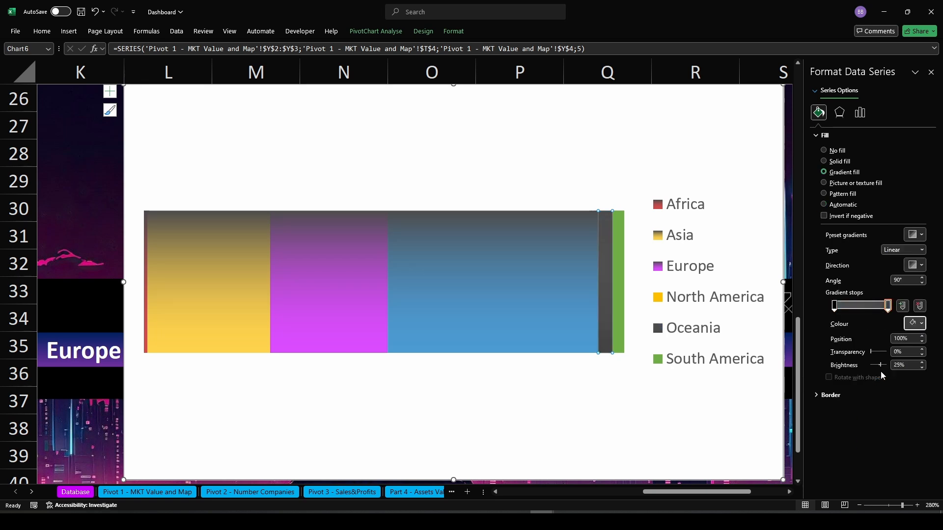
pyautogui.click(896, 352)
pyautogui.write('3')
pyautogui.click(707, 393)
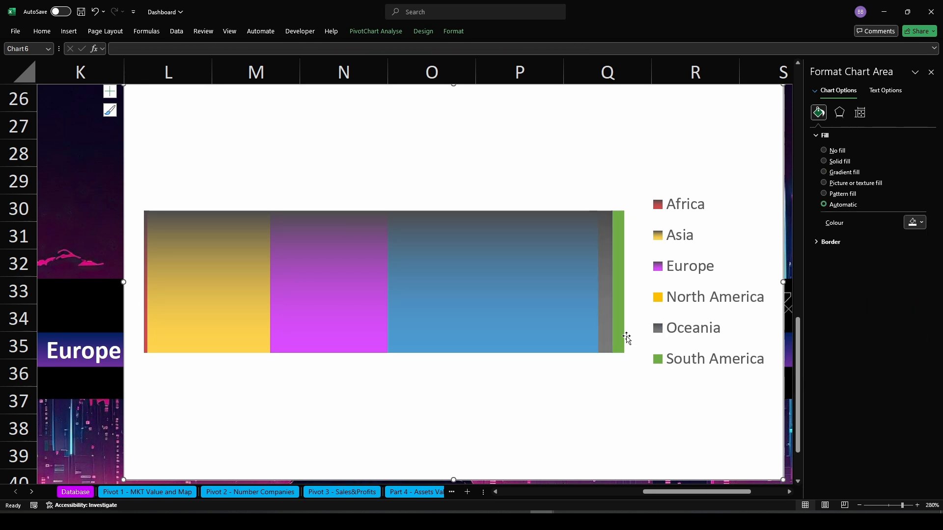
# Apply a gradient fill to the South America bar with a green end stop at 30% transparency, then close the formatting pane
pyautogui.click(621, 340)
pyautogui.click(823, 172)
pyautogui.click(888, 306)
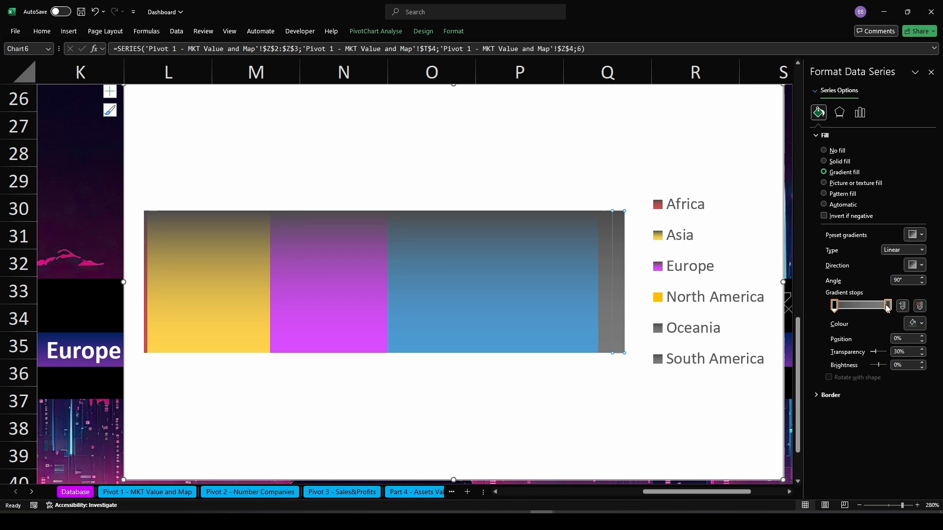
pyautogui.click(921, 323)
pyautogui.click(878, 444)
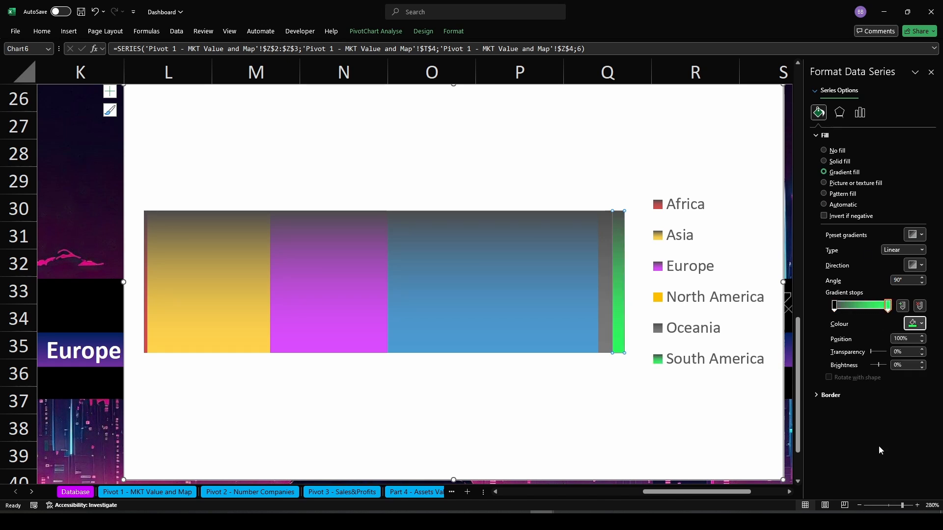
pyautogui.click(891, 352)
pyautogui.write('3')
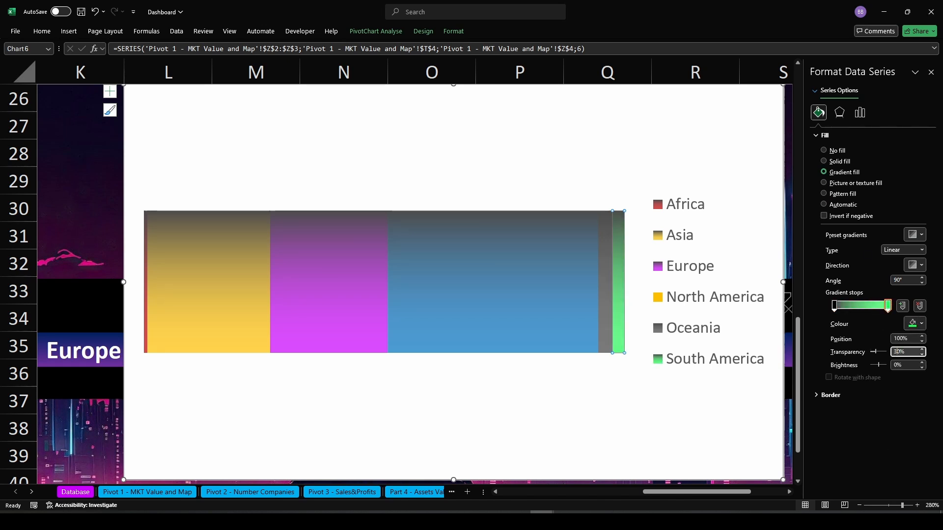
pyautogui.press('Return')
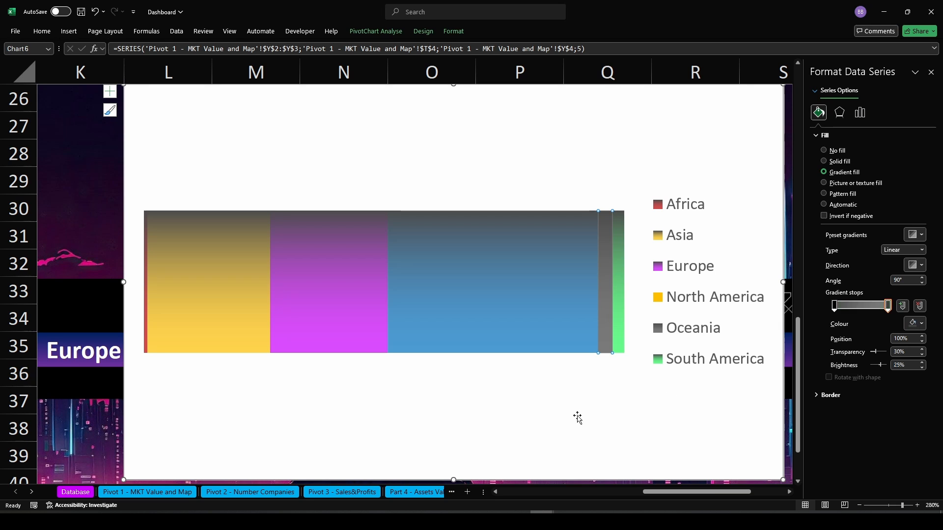
pyautogui.click(570, 408)
pyautogui.click(931, 72)
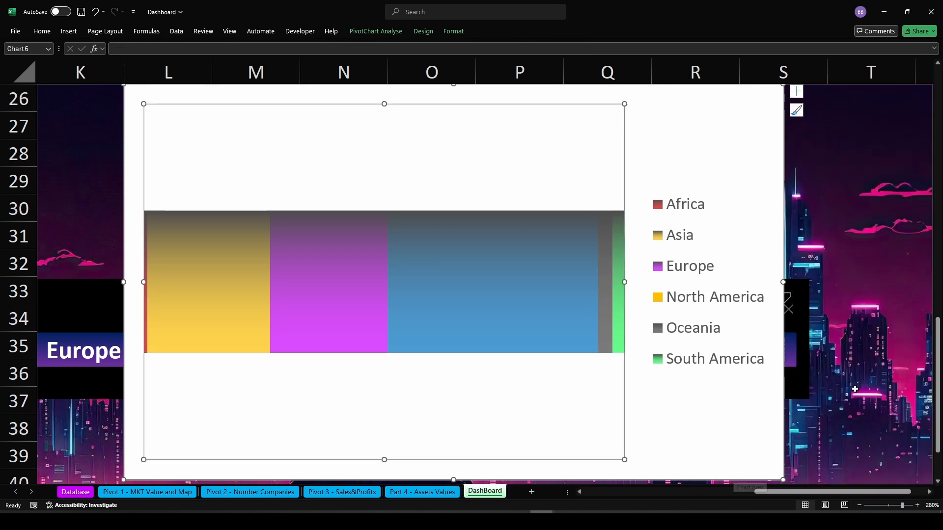
pyautogui.scroll(-12, 629, 445)
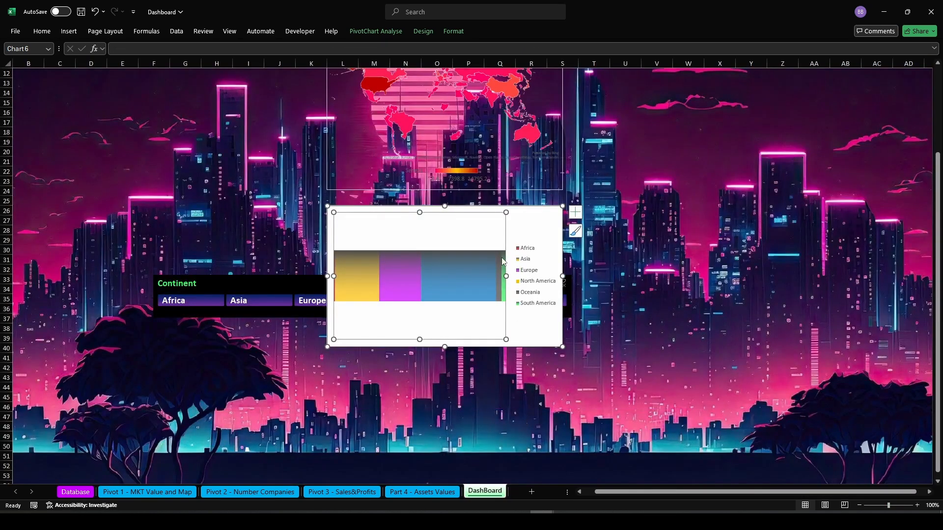
# Delete the bar chart's legend and remove the fill from its plot area
pyautogui.click(541, 297)
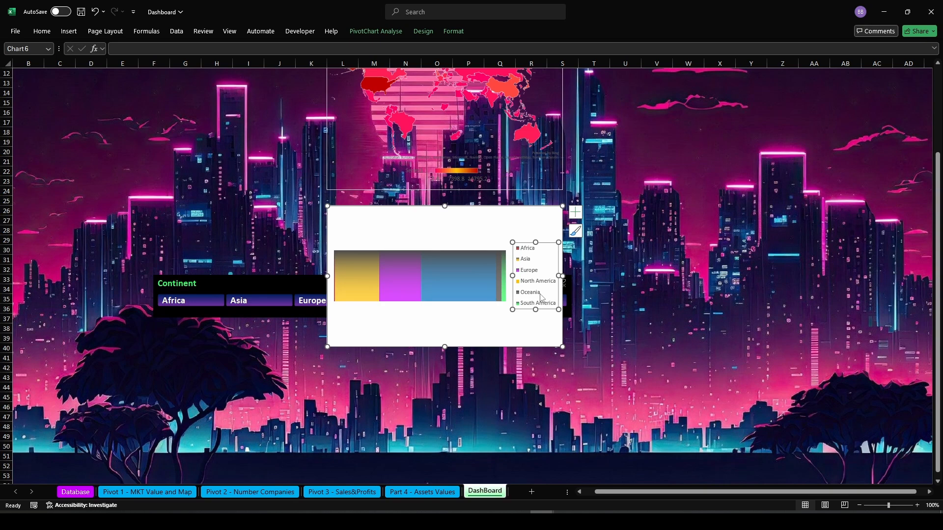
pyautogui.press('Delete')
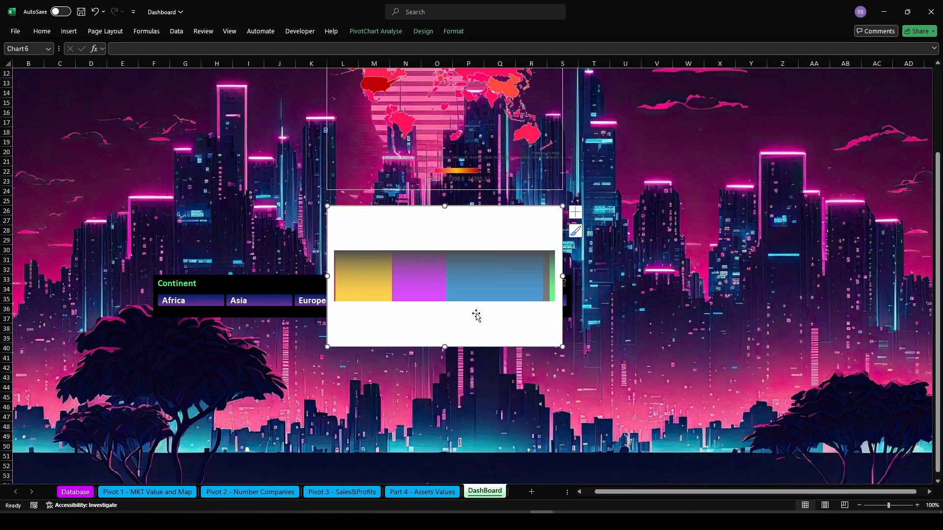
pyautogui.rightClick(442, 328)
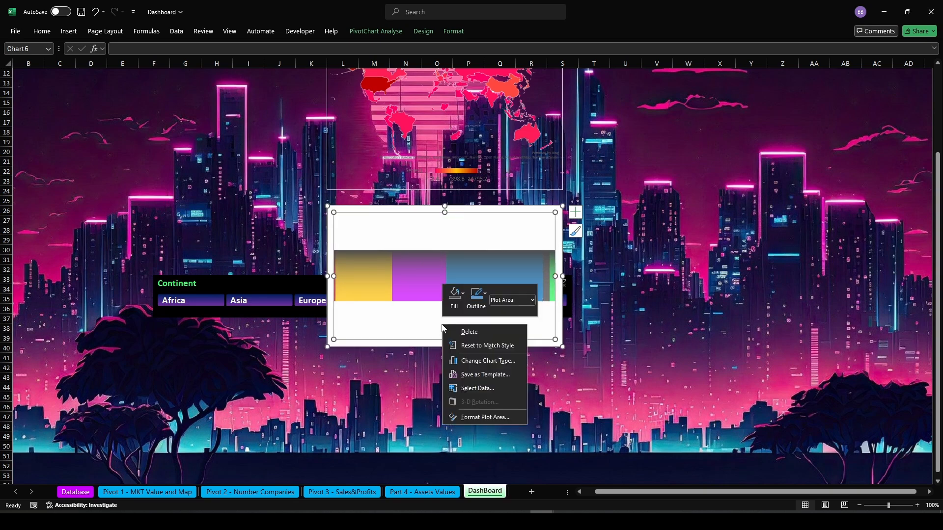
pyautogui.click(453, 31)
pyautogui.click(387, 46)
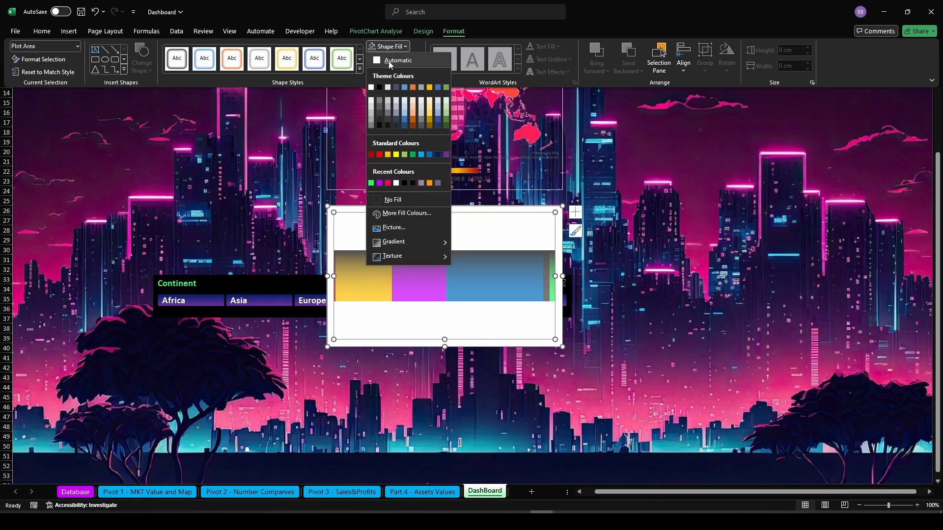
pyautogui.click(388, 200)
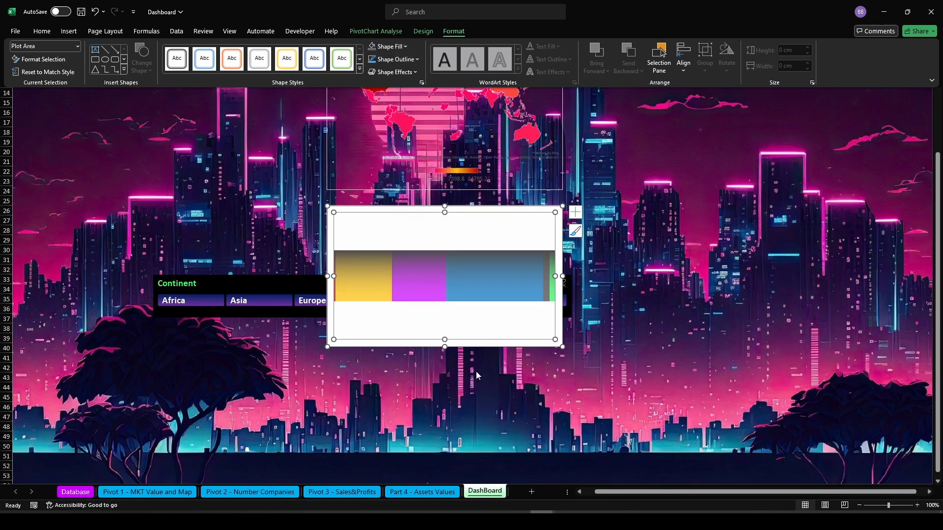
# Remove the fill and the outline from the bar chart's chart area
pyautogui.click(456, 343)
pyautogui.click(453, 31)
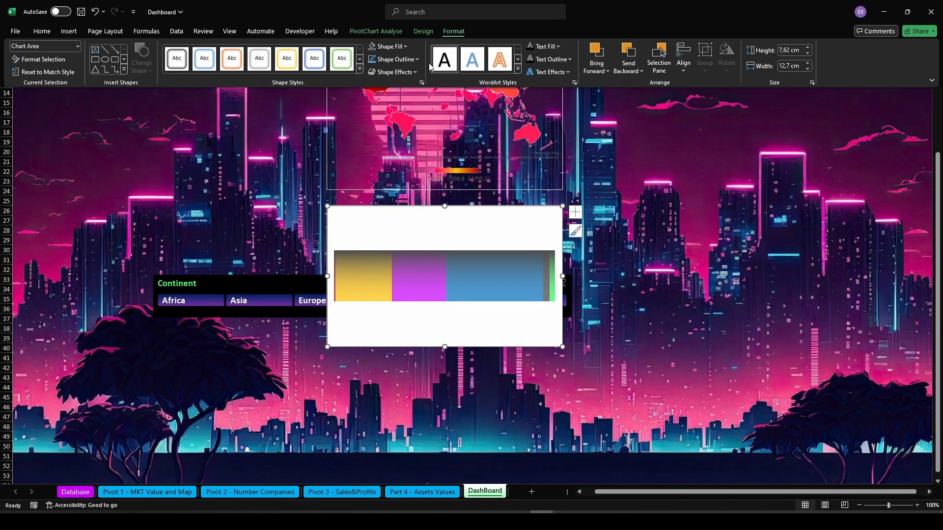
pyautogui.click(387, 46)
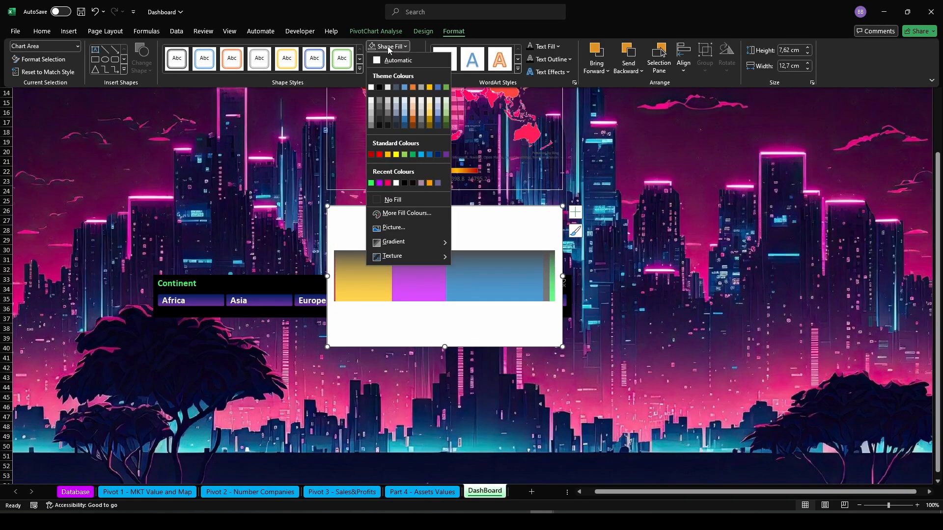
pyautogui.click(378, 199)
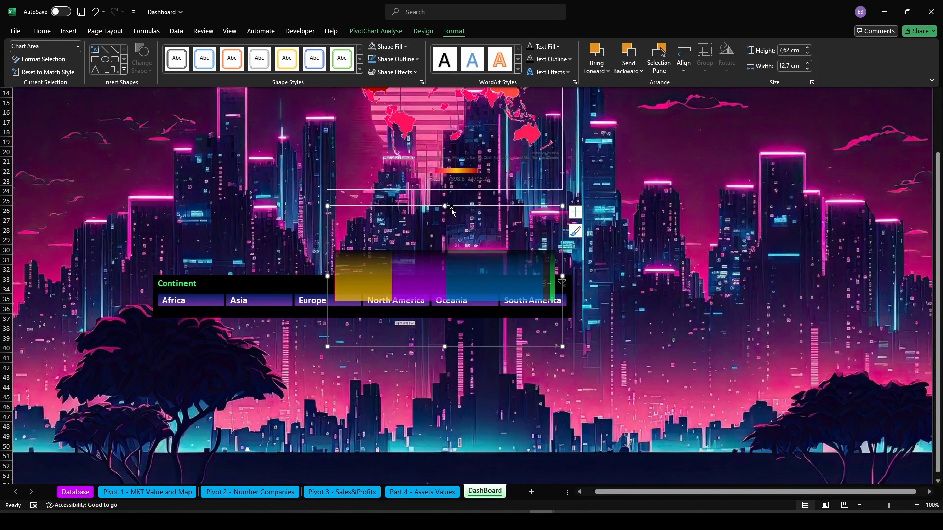
pyautogui.click(395, 59)
pyautogui.click(376, 211)
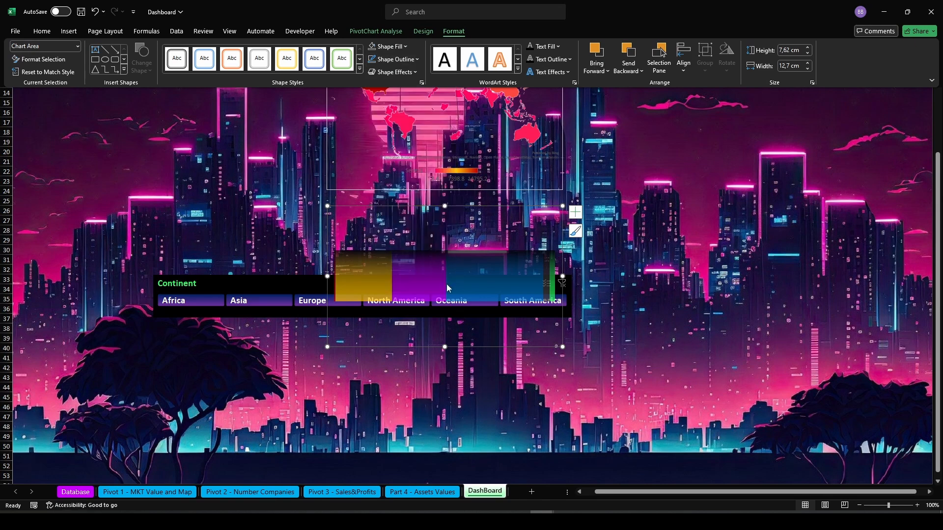
# Shrink the bar chart's height so it becomes a thin strip about one row tall
pyautogui.click(443, 349)
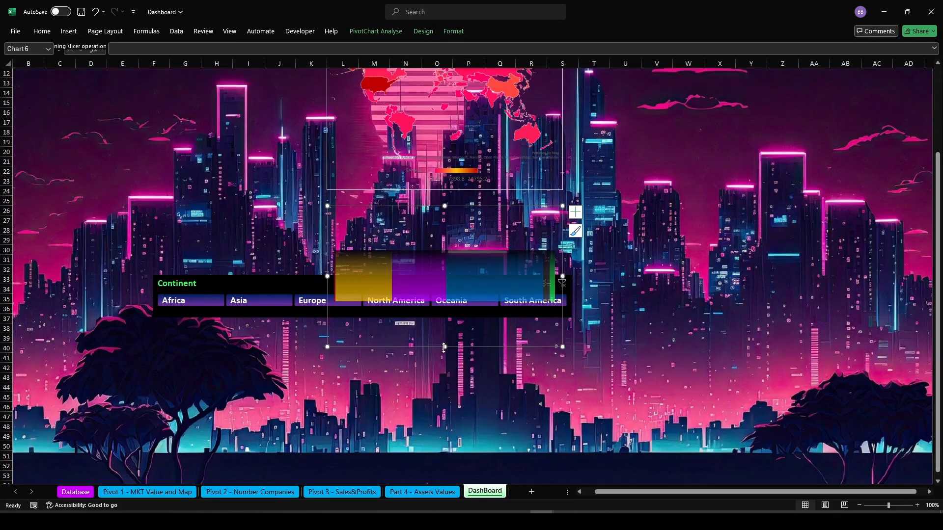
pyautogui.moveTo(444, 347); pyautogui.dragTo(445, 234)
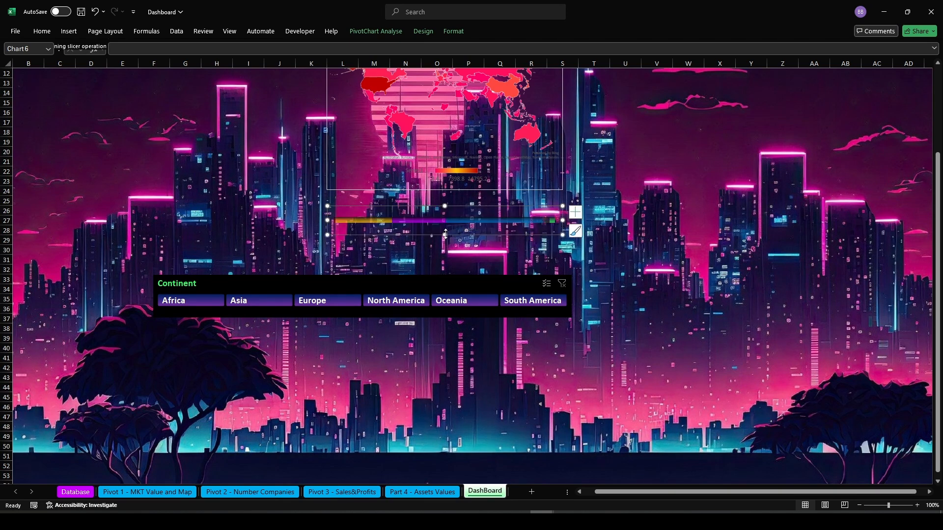
pyautogui.click(714, 261)
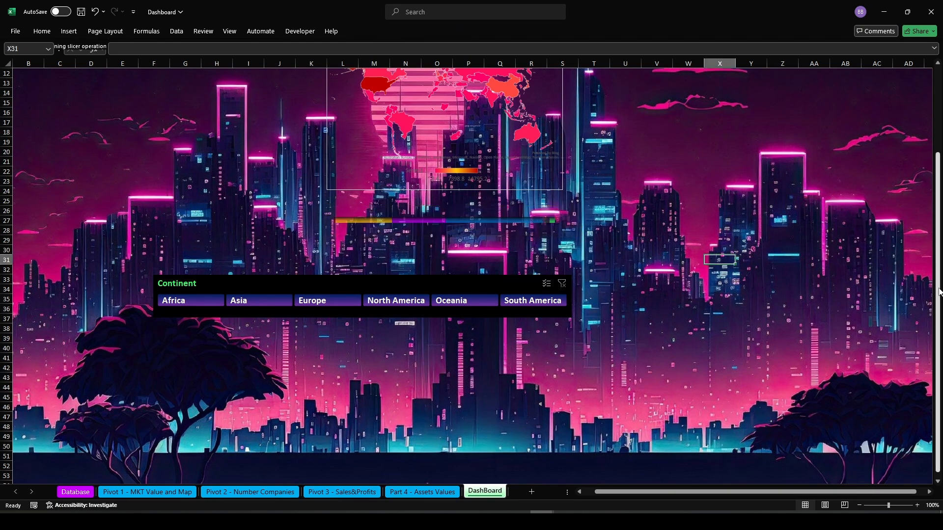
# Draw an oval over the world map, about 19.1 cm wide and 13.71 cm tall
pyautogui.scroll(1, 718, 273)
pyautogui.scroll(3, 491, 294)
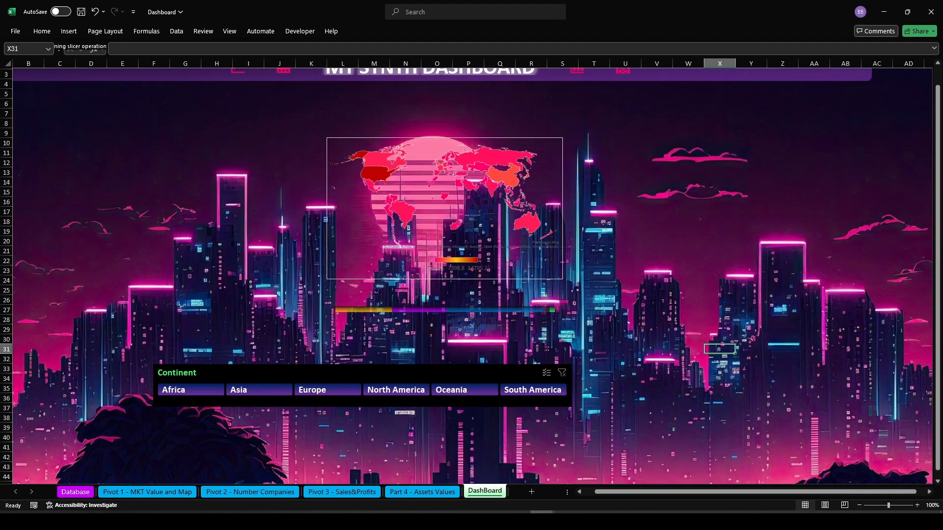
pyautogui.scroll(1, 937, 253)
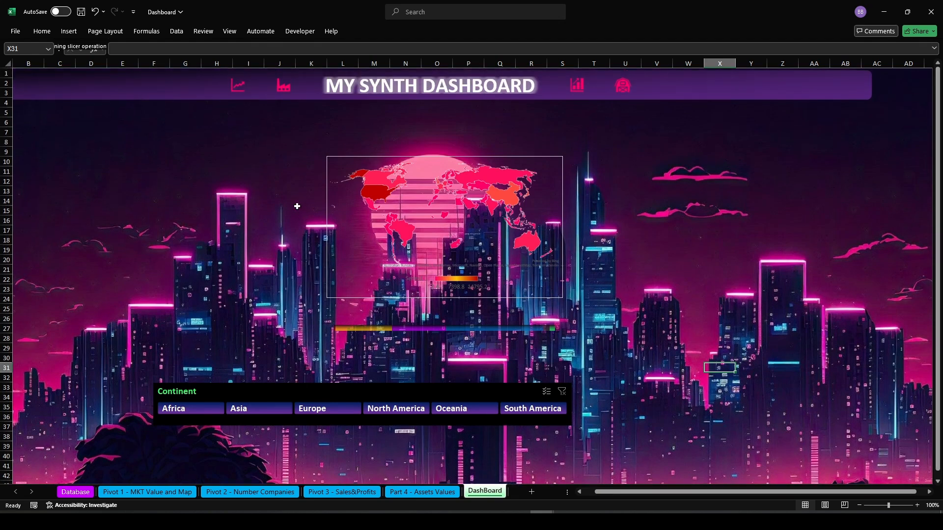
pyautogui.click(75, 32)
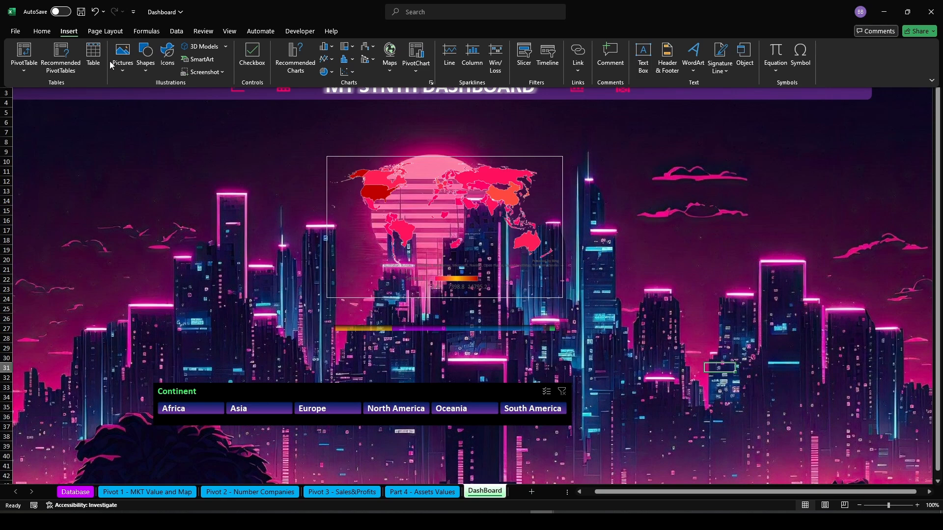
pyautogui.click(481, 377)
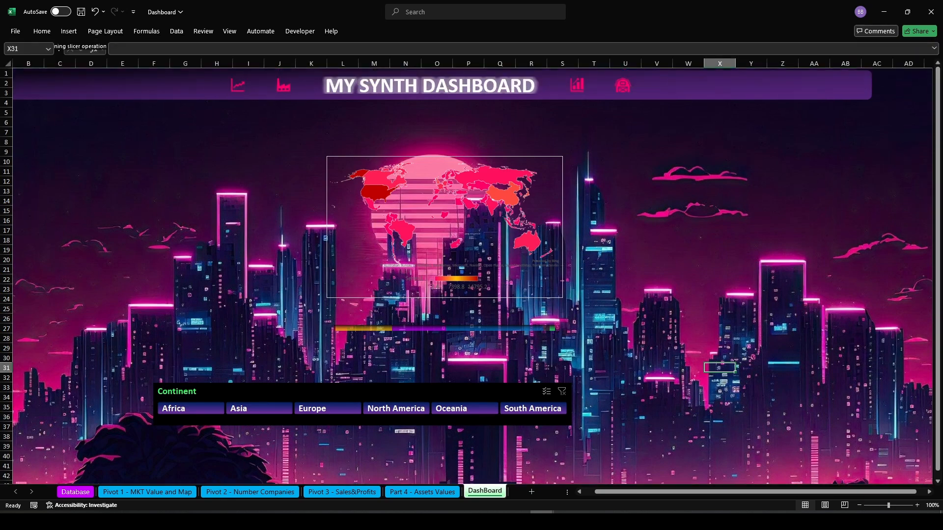
pyautogui.click(68, 31)
pyautogui.click(146, 66)
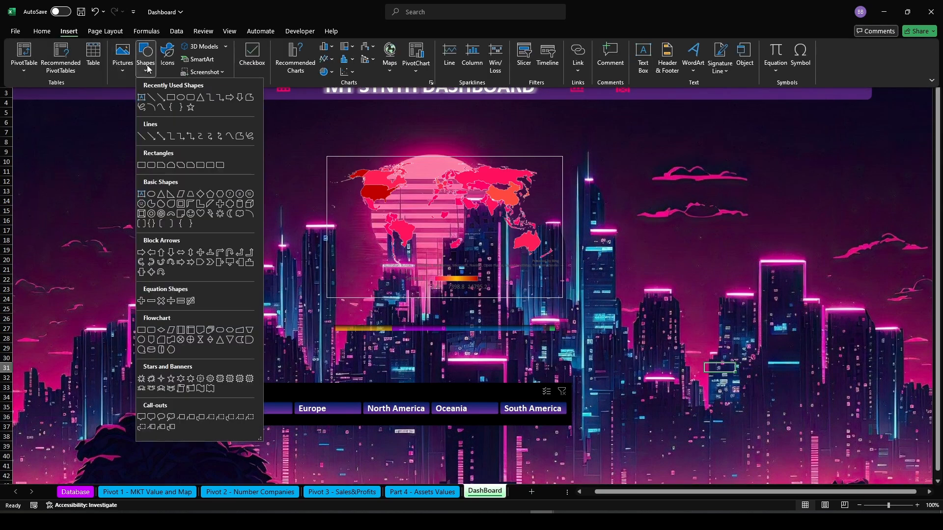
pyautogui.click(180, 97)
pyautogui.moveTo(333, 110); pyautogui.dragTo(617, 364)
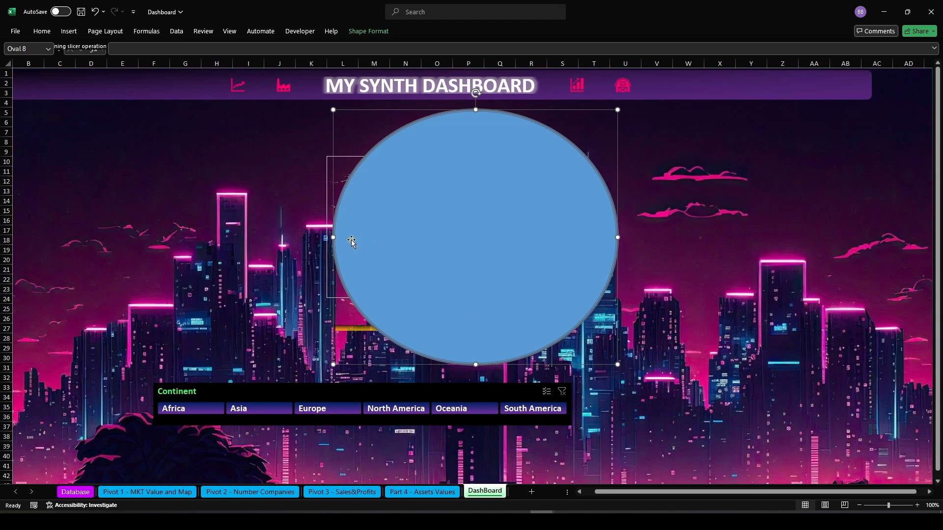
pyautogui.moveTo(333, 236); pyautogui.dragTo(263, 237)
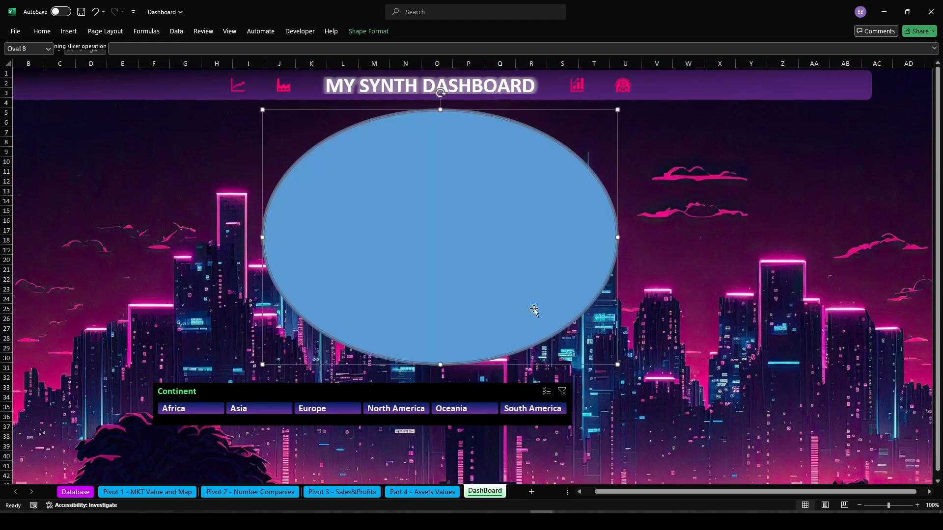
# Apply the black shape style to the oval and remove its outline
pyautogui.click(375, 33)
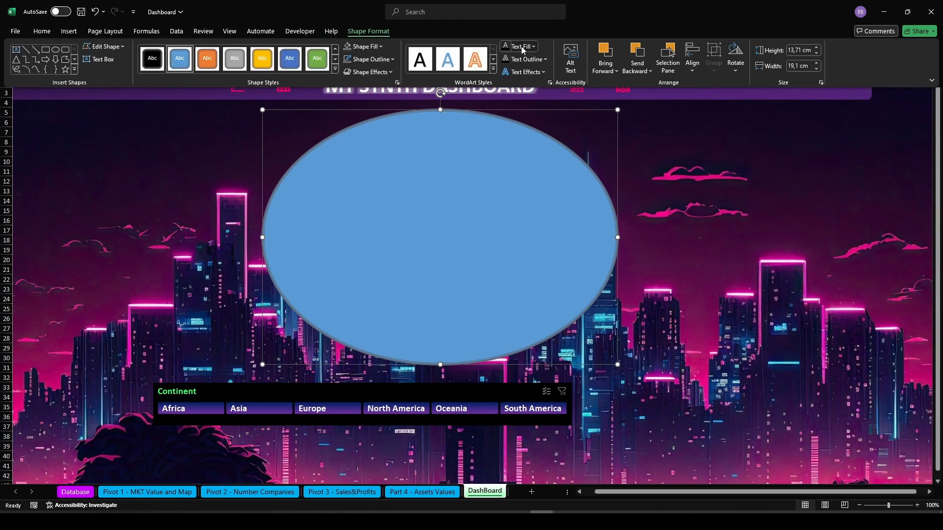
pyautogui.click(522, 48)
pyautogui.click(153, 62)
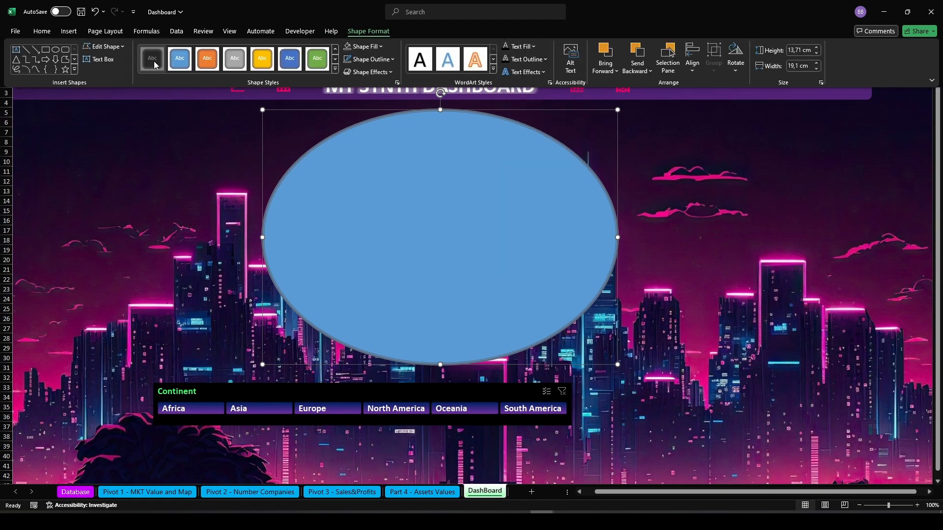
pyautogui.click(378, 59)
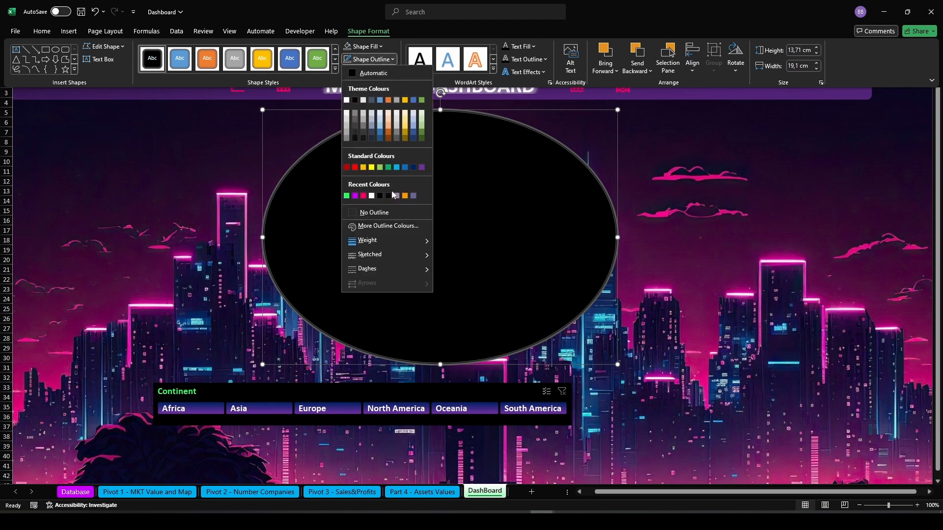
pyautogui.click(387, 211)
# Give the oval a semi-transparent black fill by setting a transparency in the colour dialog
pyautogui.click(377, 47)
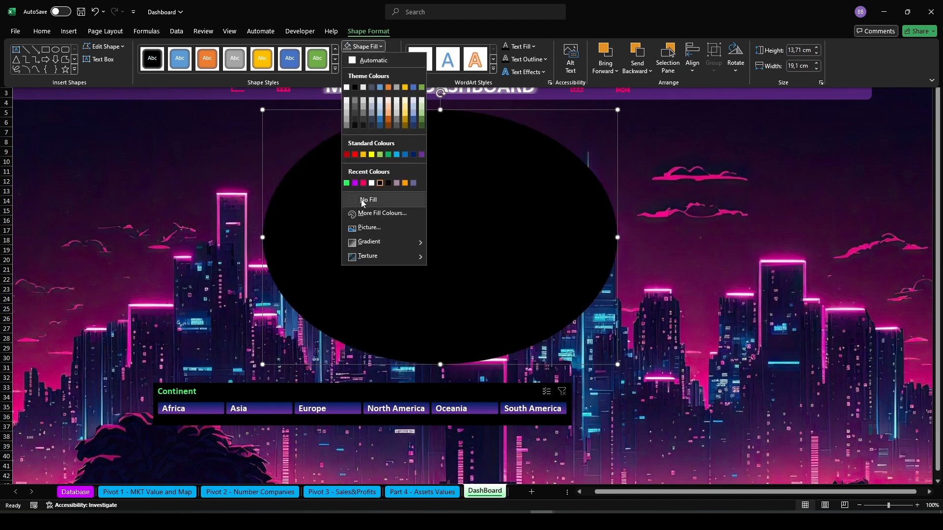
pyautogui.click(371, 212)
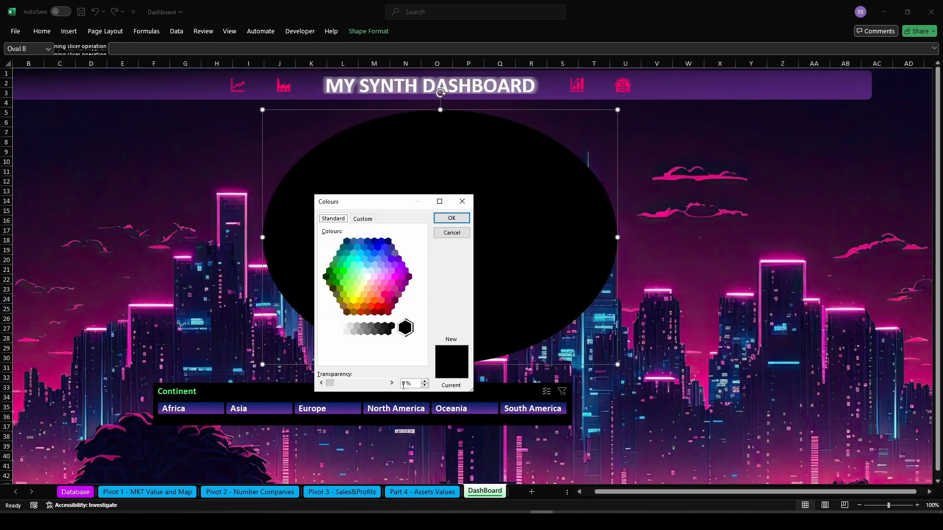
pyautogui.click(403, 384)
pyautogui.write('3')
pyautogui.press('Return')
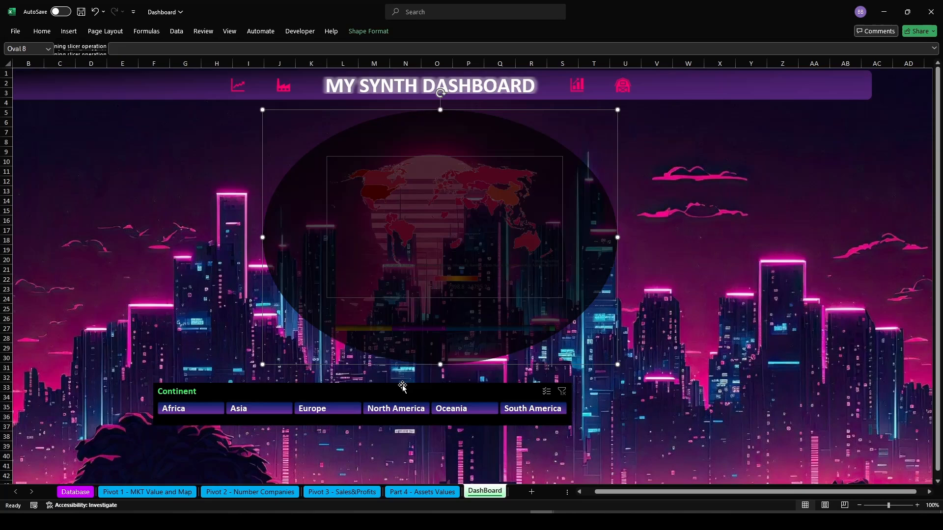
# Select the oval together with the chart-and-map group and align them to the middle
pyautogui.click(661, 258)
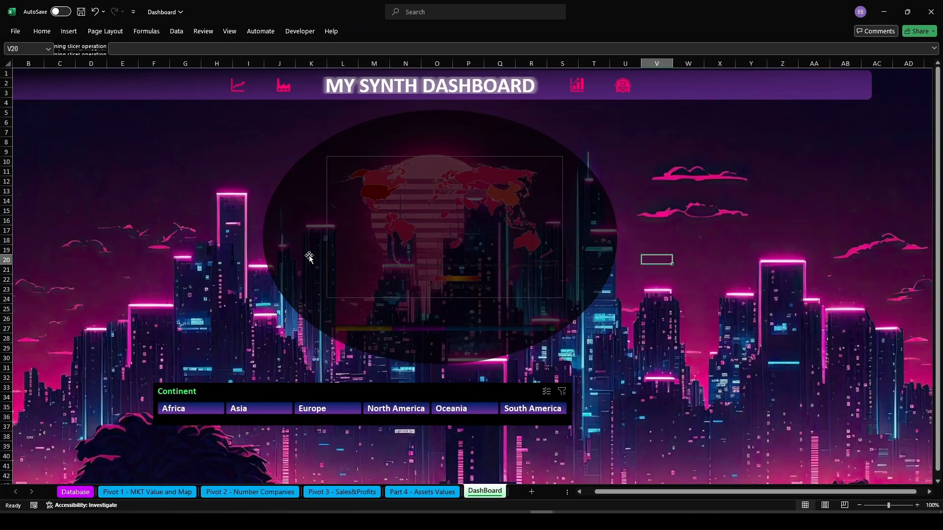
pyautogui.click(291, 254)
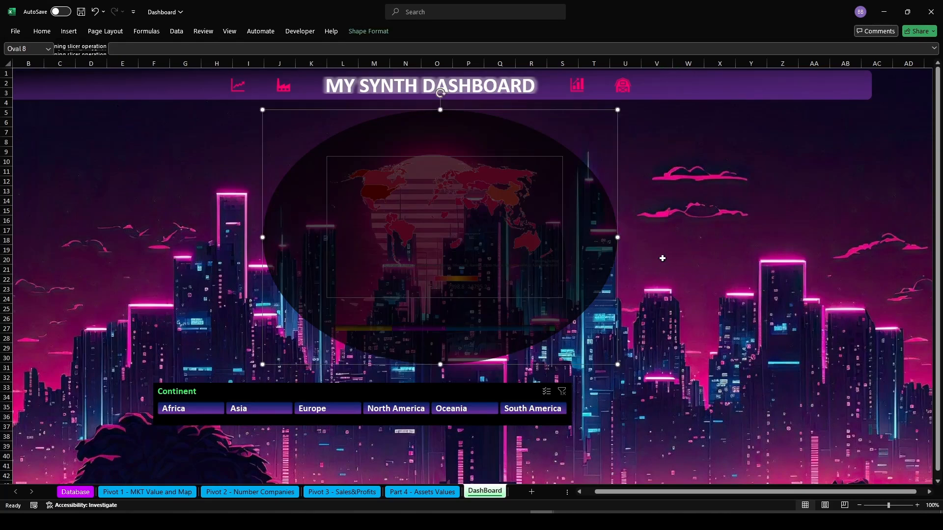
pyautogui.click(662, 258)
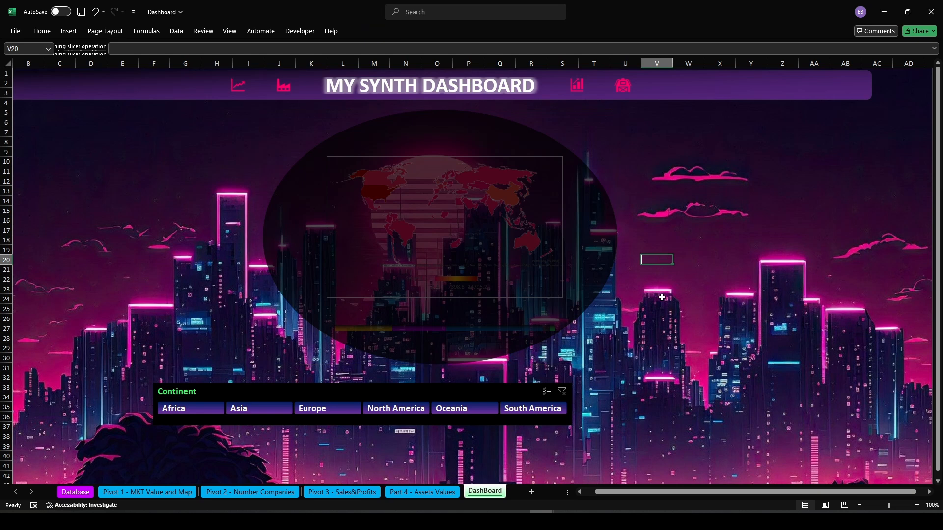
pyautogui.click(290, 254)
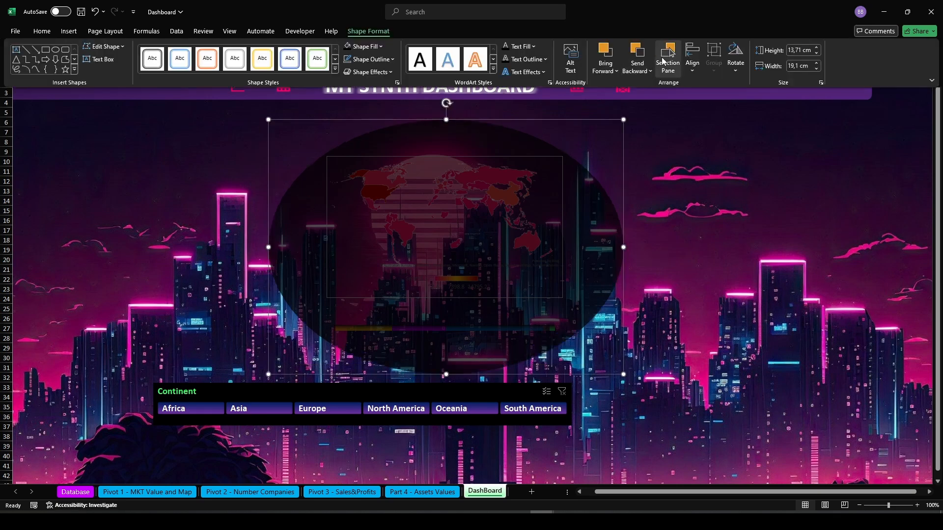
pyautogui.click(667, 59)
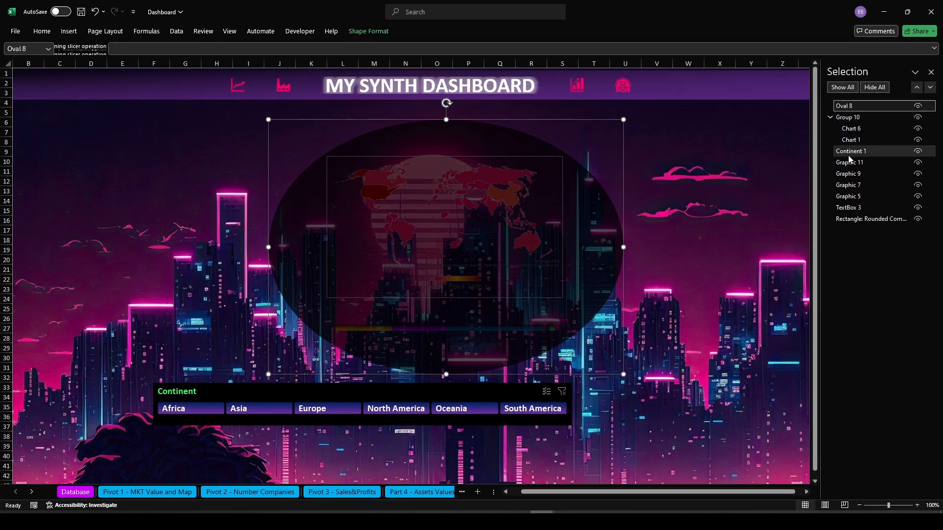
pyautogui.keyDown('ctrl'); pyautogui.click(847, 222); pyautogui.keyUp('ctrl')
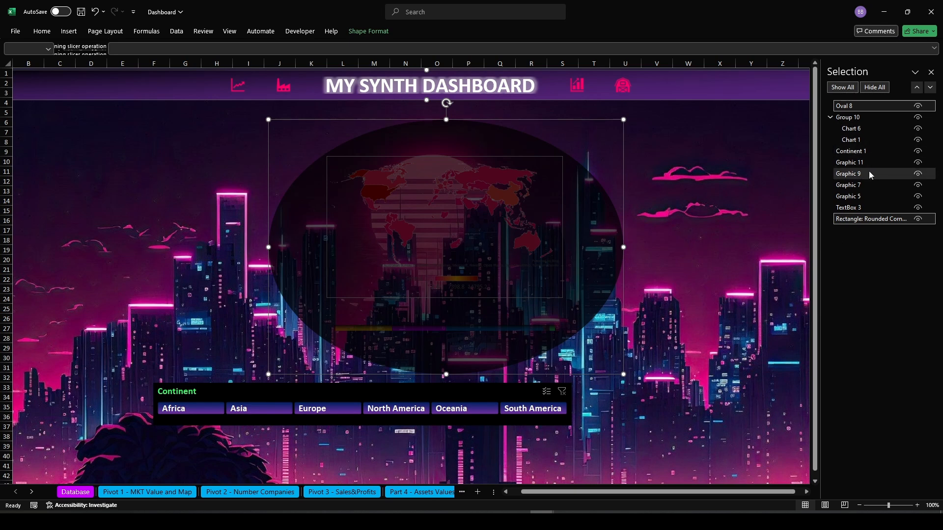
pyautogui.click(855, 106)
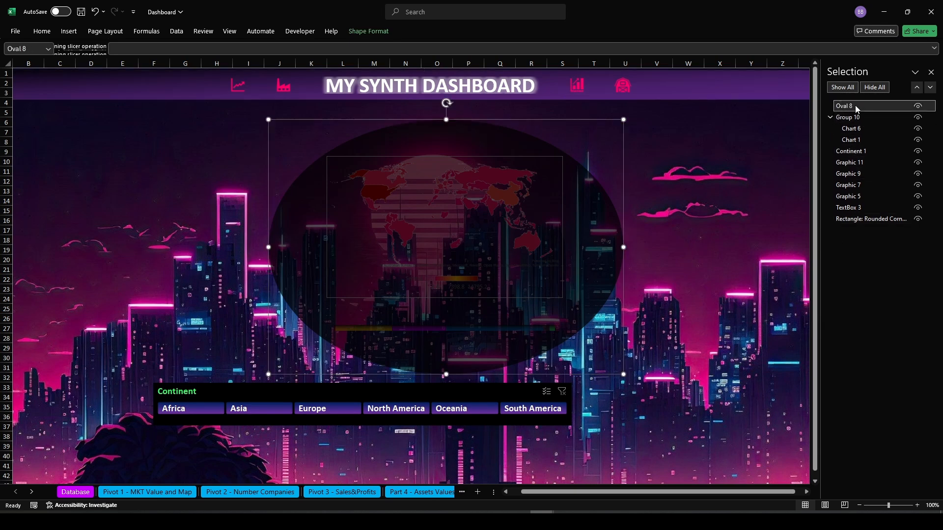
pyautogui.keyDown('ctrl'); pyautogui.click(850, 119); pyautogui.keyUp('ctrl')
pyautogui.click(368, 31)
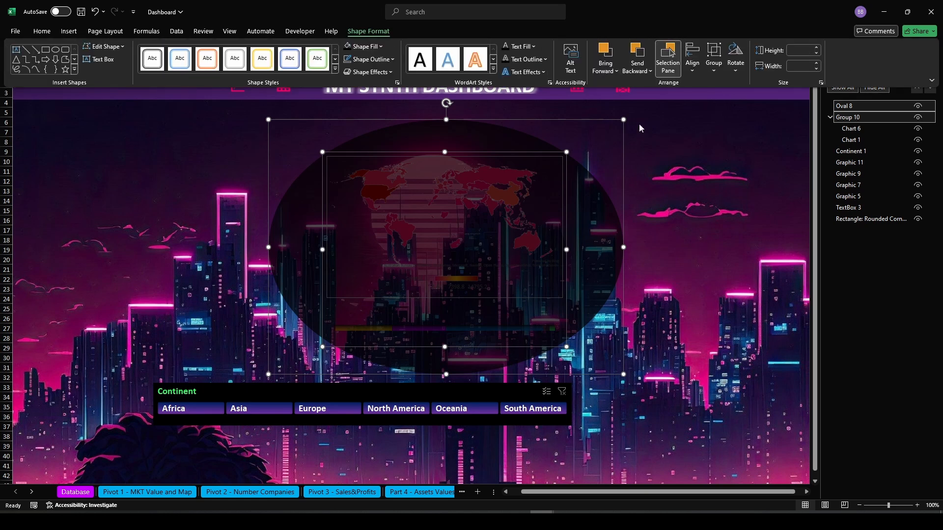
pyautogui.click(693, 58)
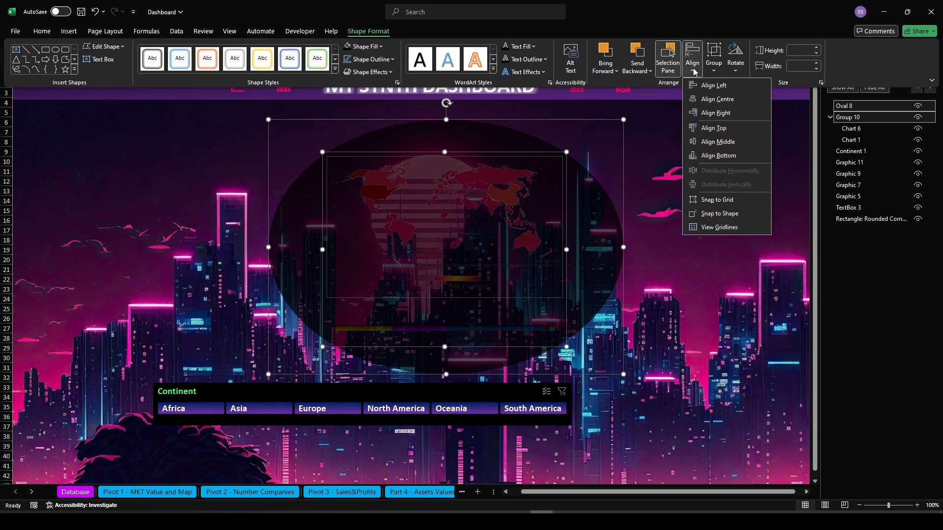
pyautogui.click(706, 141)
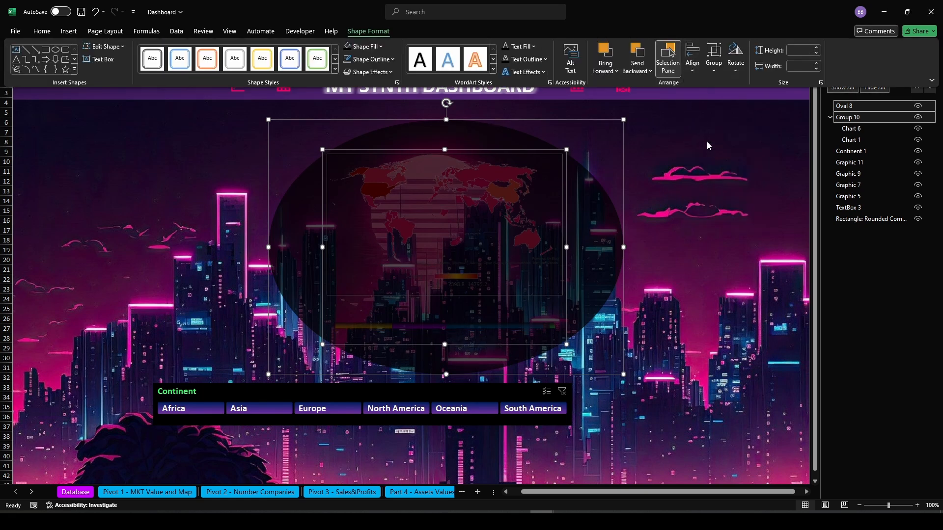
# Group the oval with the chart-and-map group
pyautogui.click(715, 62)
pyautogui.click(726, 85)
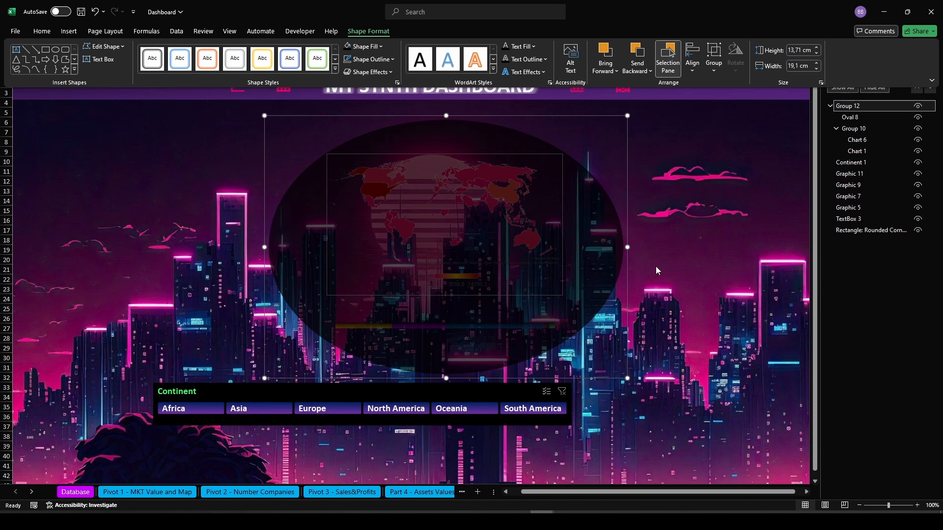
pyautogui.click(858, 109)
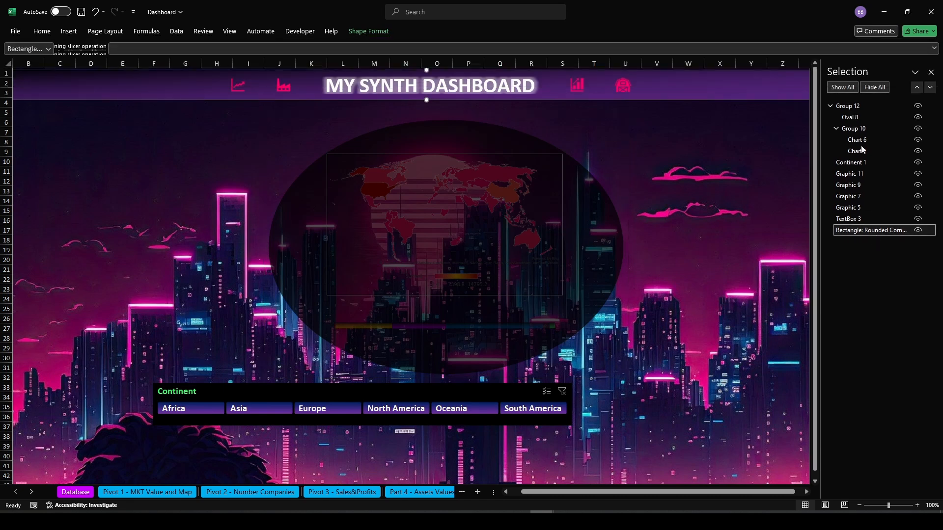
# Send the oval to the back inside the group, behind both charts
pyautogui.click(850, 117)
pyautogui.click(366, 34)
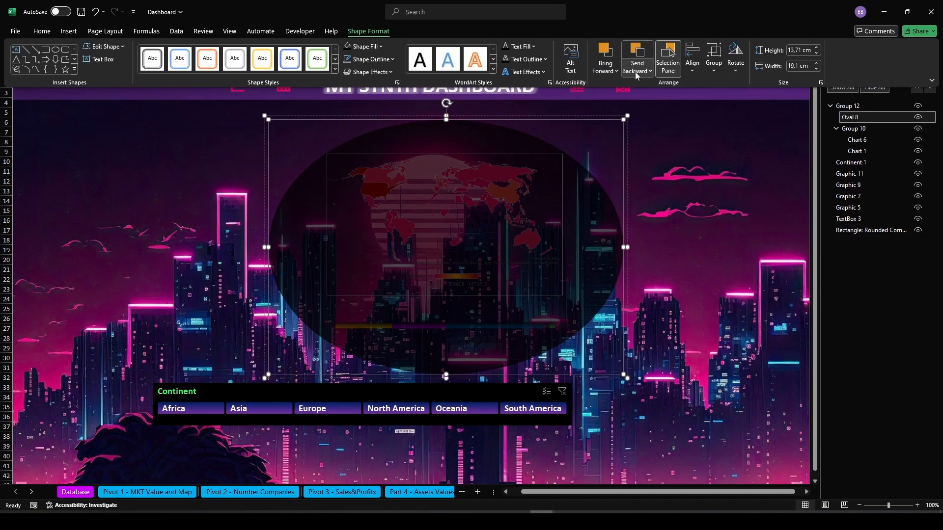
pyautogui.click(637, 69)
pyautogui.click(646, 93)
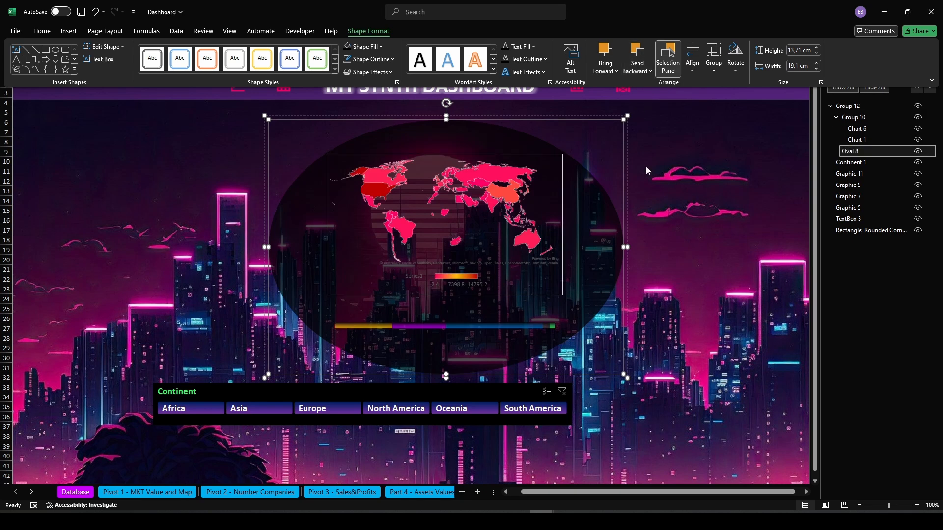
pyautogui.click(676, 336)
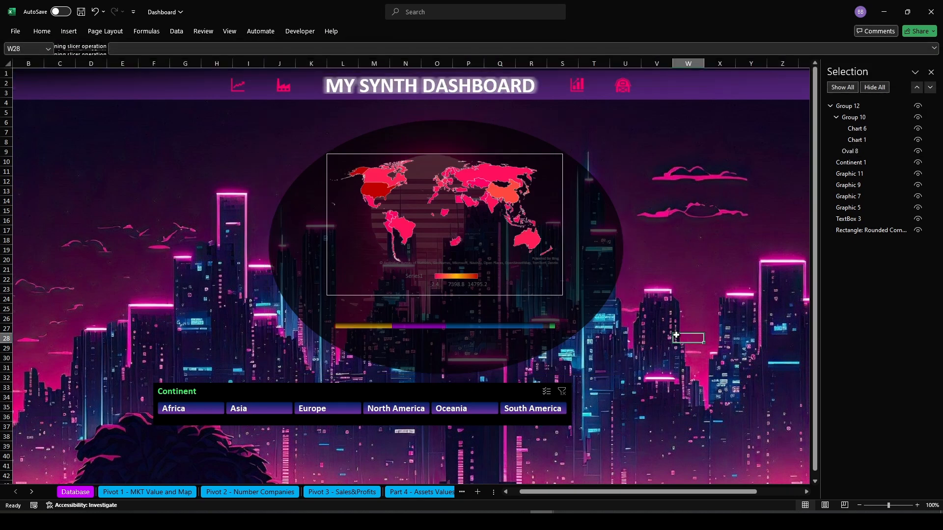
# Remove the outline from the map chart
pyautogui.click(350, 277)
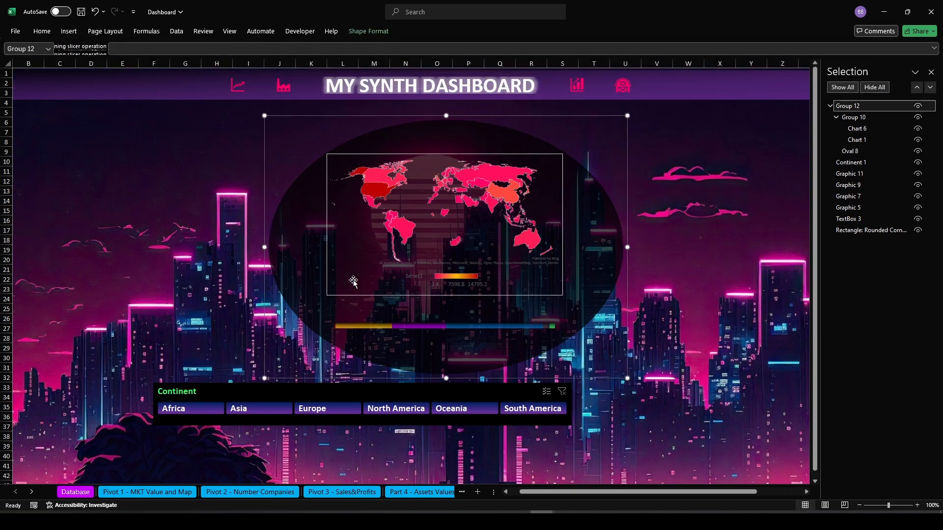
pyautogui.click(350, 278)
pyautogui.click(415, 32)
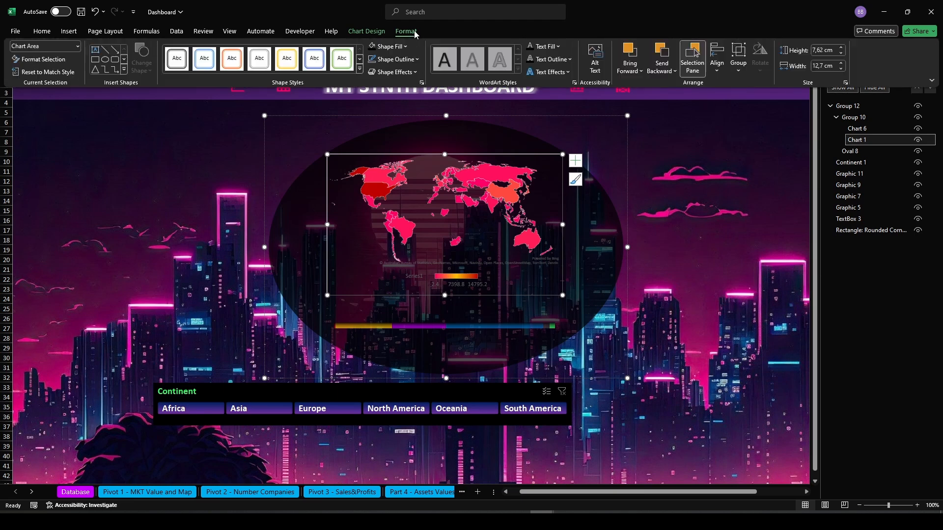
pyautogui.click(388, 59)
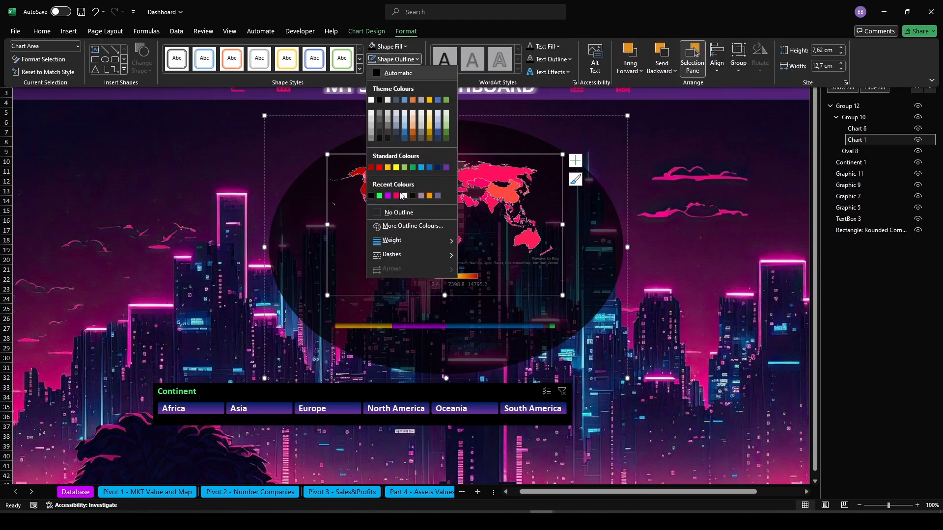
pyautogui.click(399, 213)
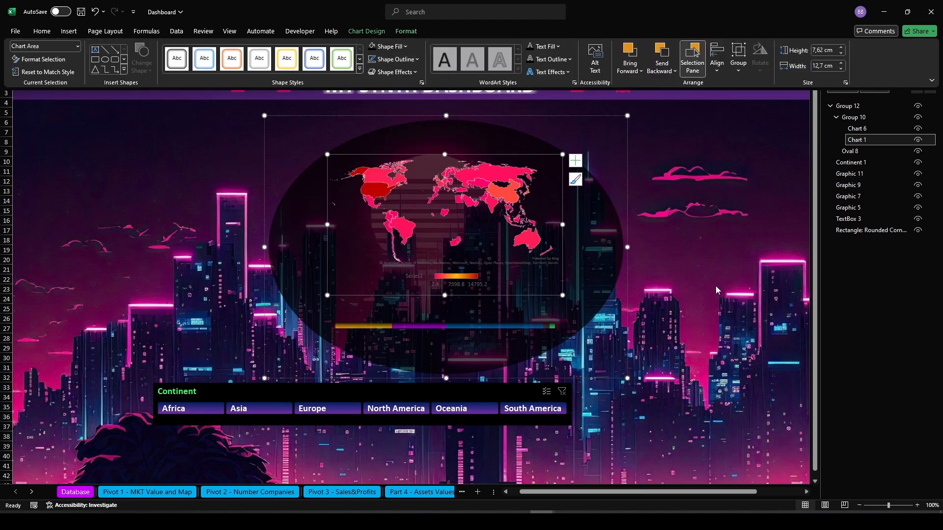
pyautogui.click(660, 365)
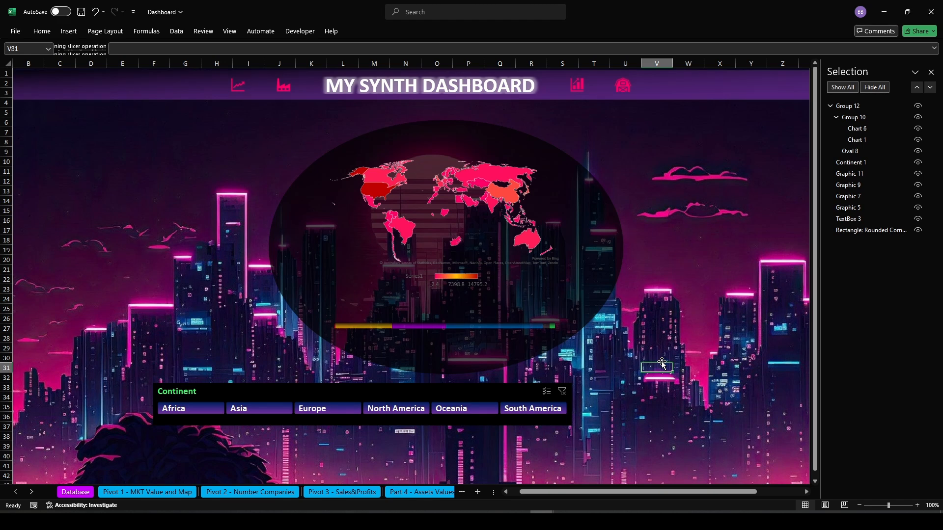
pyautogui.click(411, 278)
pyautogui.click(413, 277)
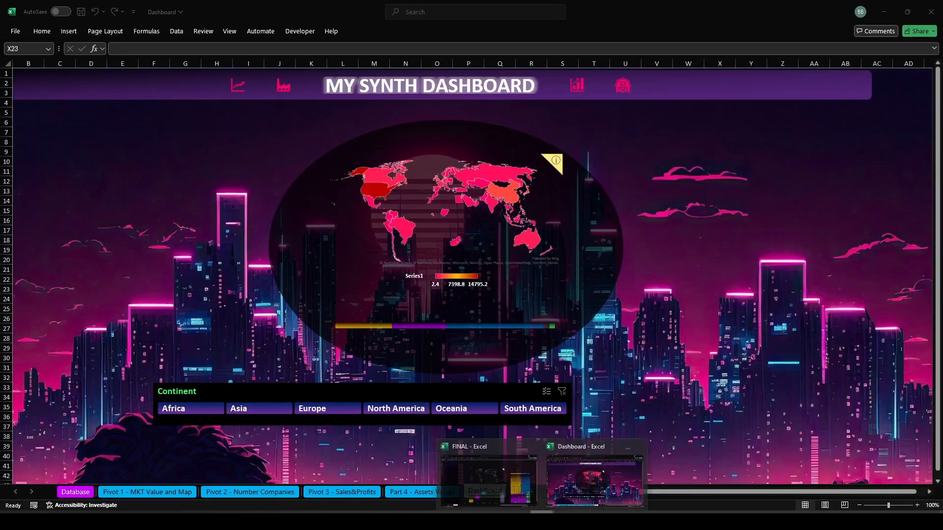
pyautogui.click(608, 496)
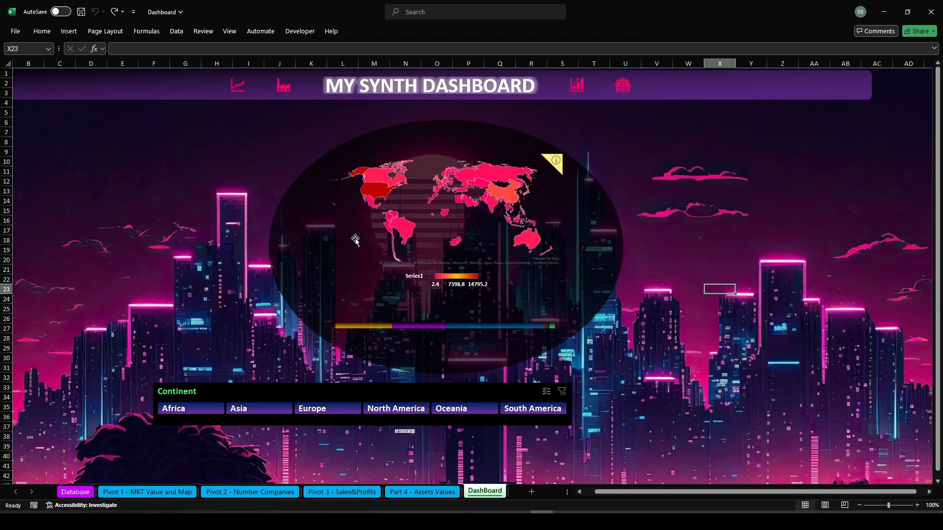
# Open the Selection pane and ungroup the outer group holding the oval and the charts
pyautogui.click(398, 225)
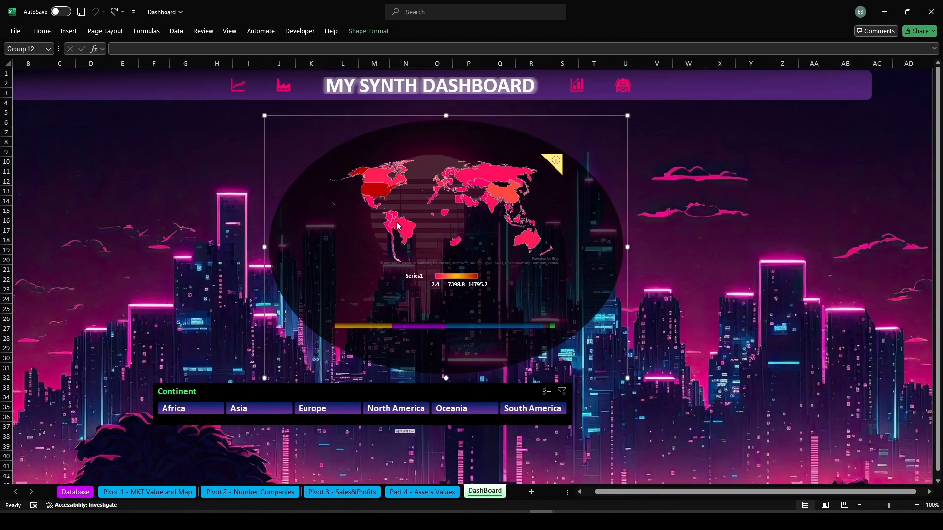
pyautogui.click(376, 32)
pyautogui.click(669, 55)
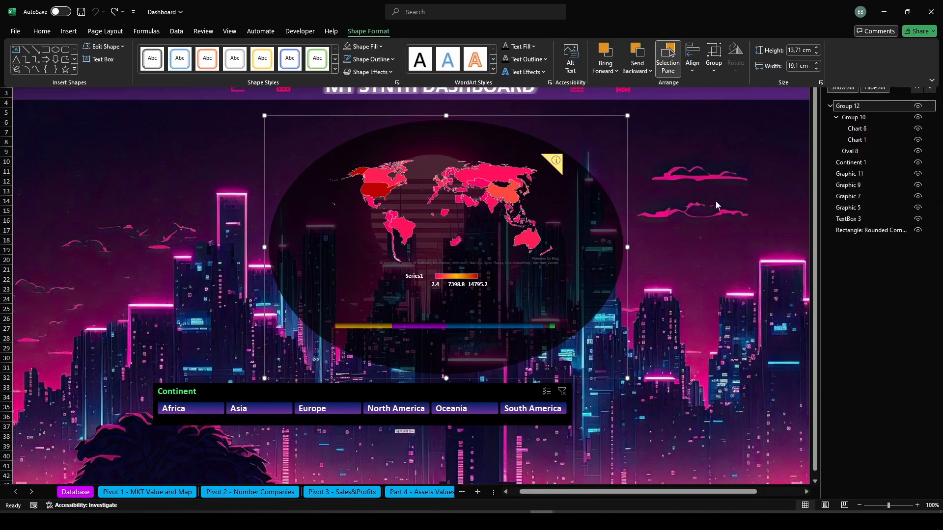
pyautogui.click(856, 128)
pyautogui.keyDown('ctrl'); pyautogui.click(856, 140); pyautogui.keyUp('ctrl')
pyautogui.click(362, 32)
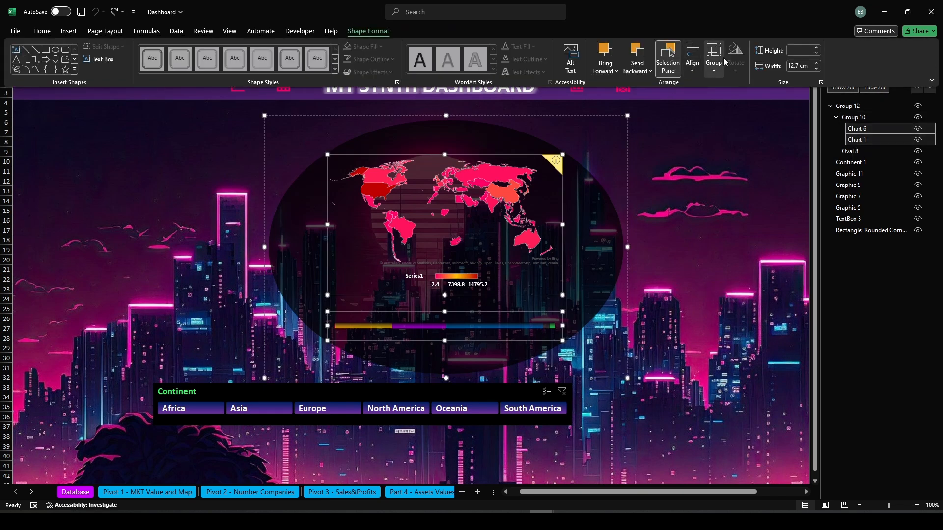
pyautogui.click(716, 59)
pyautogui.click(721, 115)
# Ungroup the remaining chart group so both charts stand alone
pyautogui.click(856, 118)
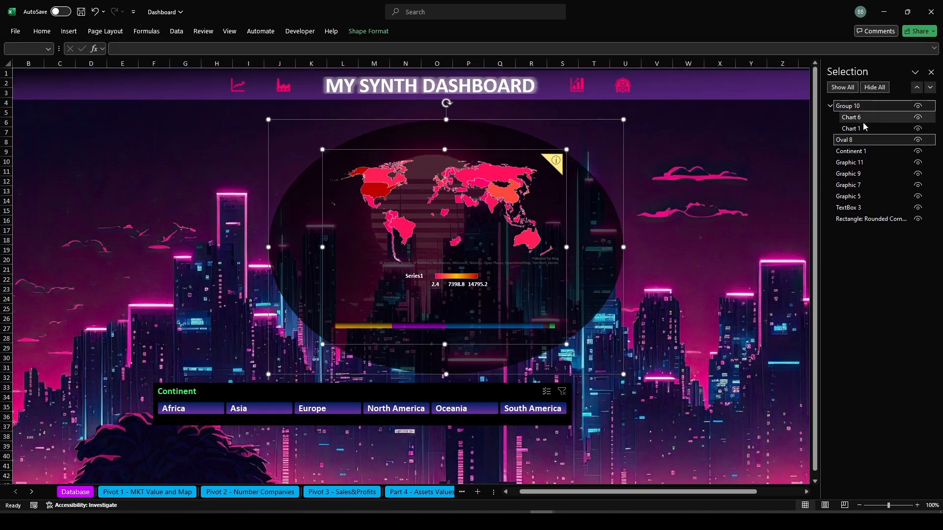
pyautogui.keyDown('ctrl'); pyautogui.click(856, 129); pyautogui.keyUp('ctrl')
pyautogui.click(368, 30)
pyautogui.click(716, 68)
pyautogui.click(727, 116)
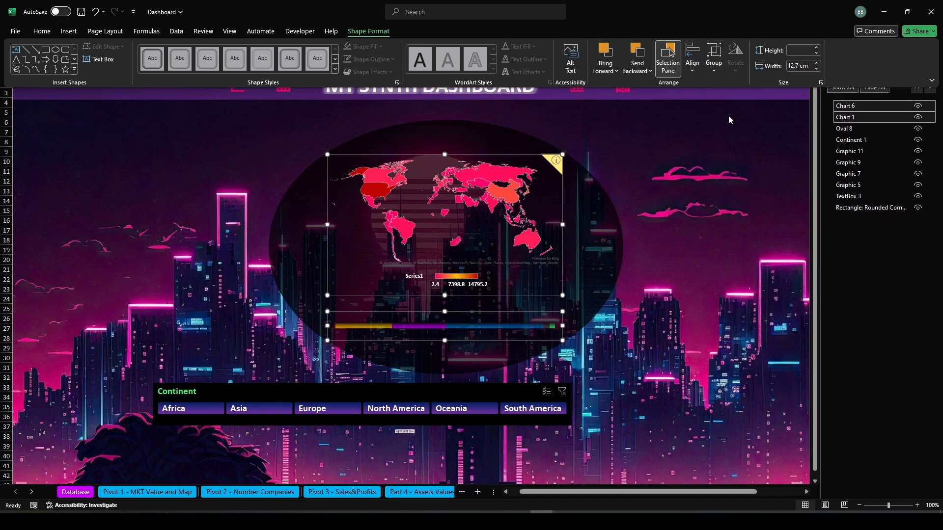
# Group both charts and the oval together into a single group
pyautogui.keyDown('ctrl'); pyautogui.click(856, 128); pyautogui.keyUp('ctrl')
pyautogui.click(368, 31)
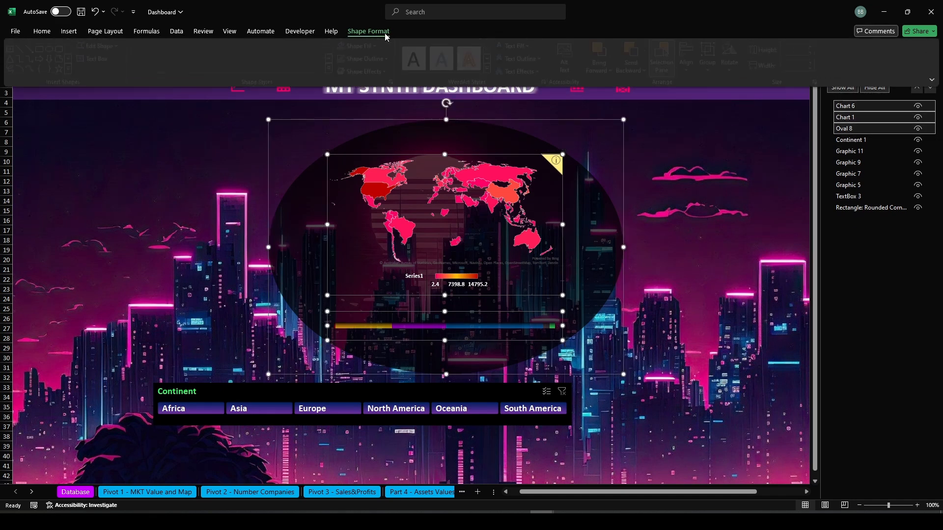
pyautogui.click(716, 60)
pyautogui.click(729, 85)
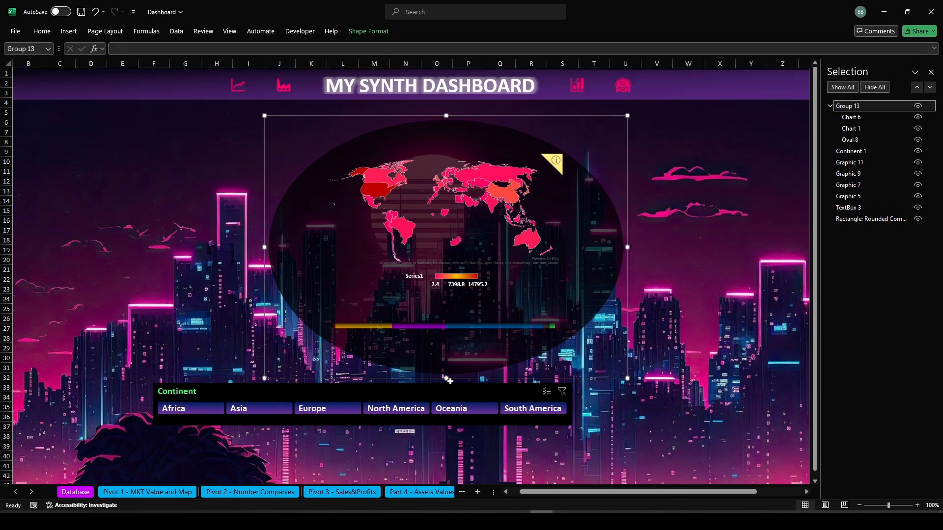
# Move the grouped oval and charts up, just below the title banner
pyautogui.moveTo(446, 378); pyautogui.dragTo(446, 107)
pyautogui.click(677, 288)
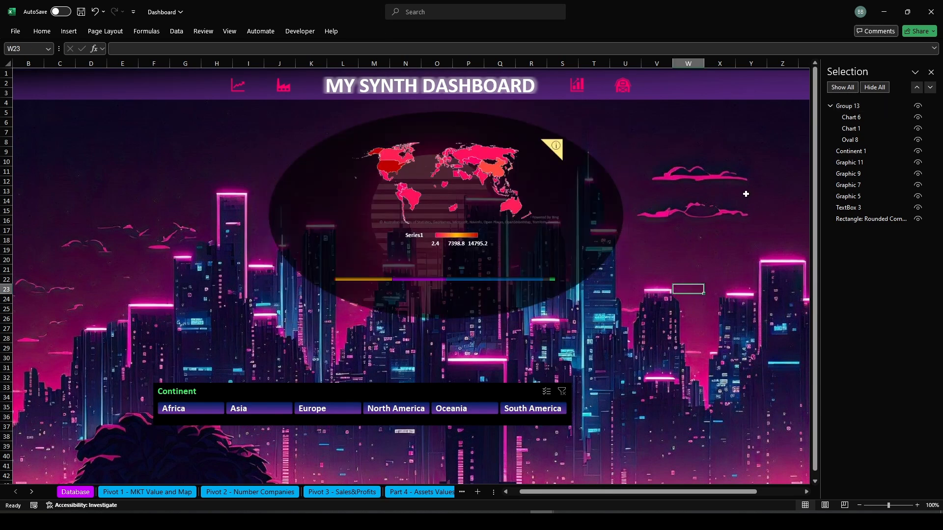
# Close the Selection pane and move the Continent slicer up, beneath the oval
pyautogui.click(931, 72)
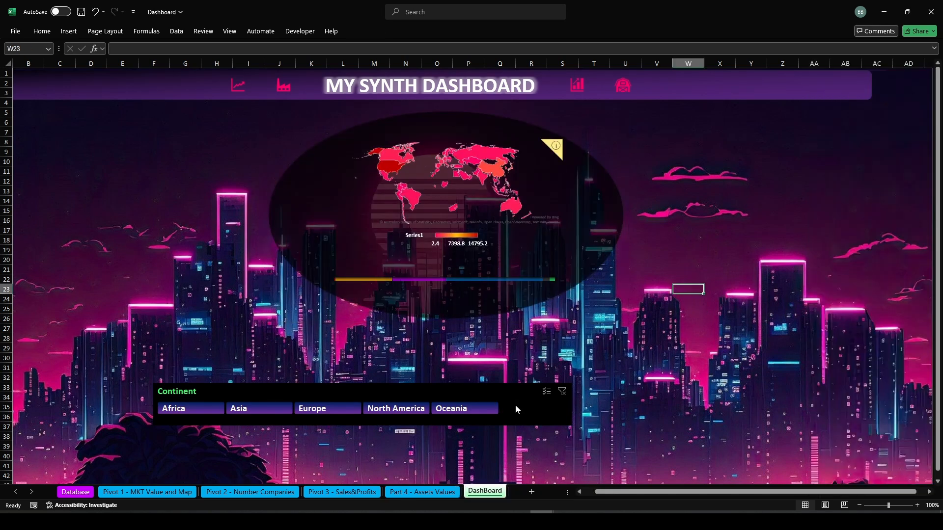
pyautogui.moveTo(486, 395); pyautogui.dragTo(546, 350)
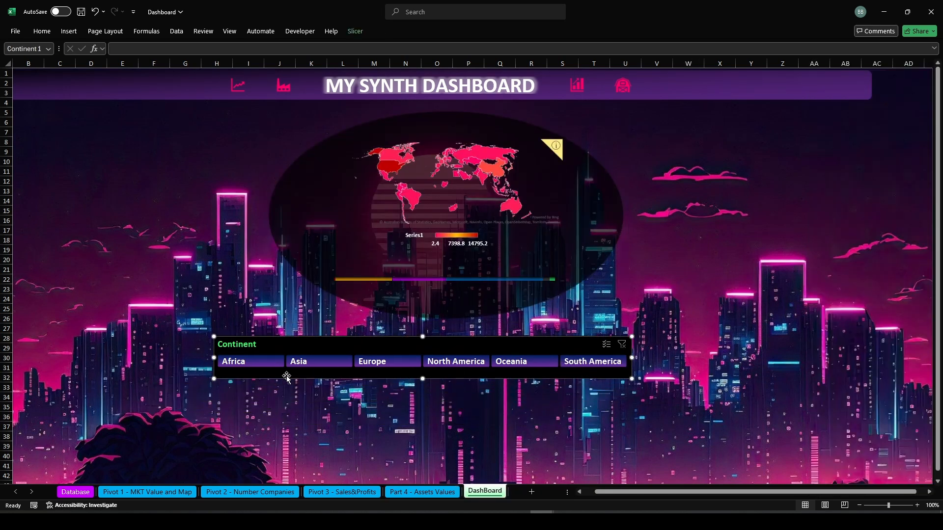
# Test the Continent slicer by filtering Africa and then Europe, then clear the filter
pyautogui.click(245, 362)
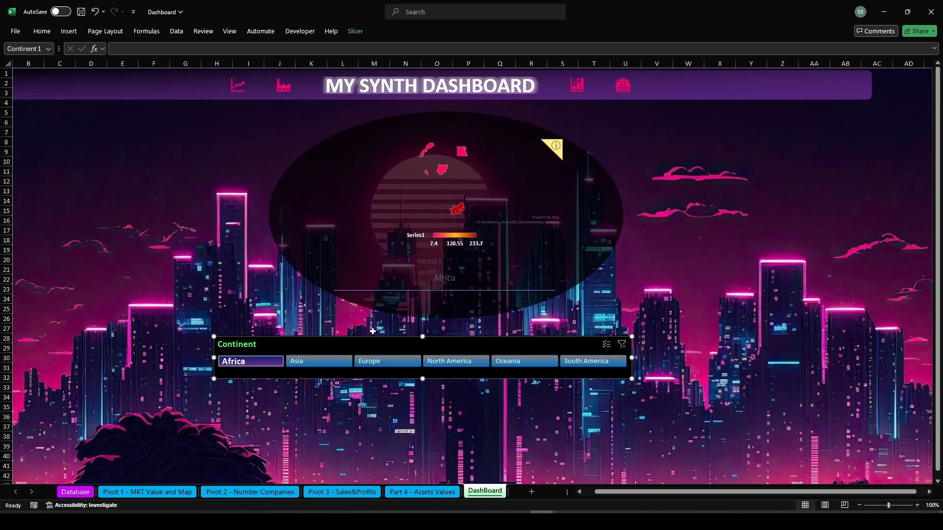
pyautogui.click(373, 361)
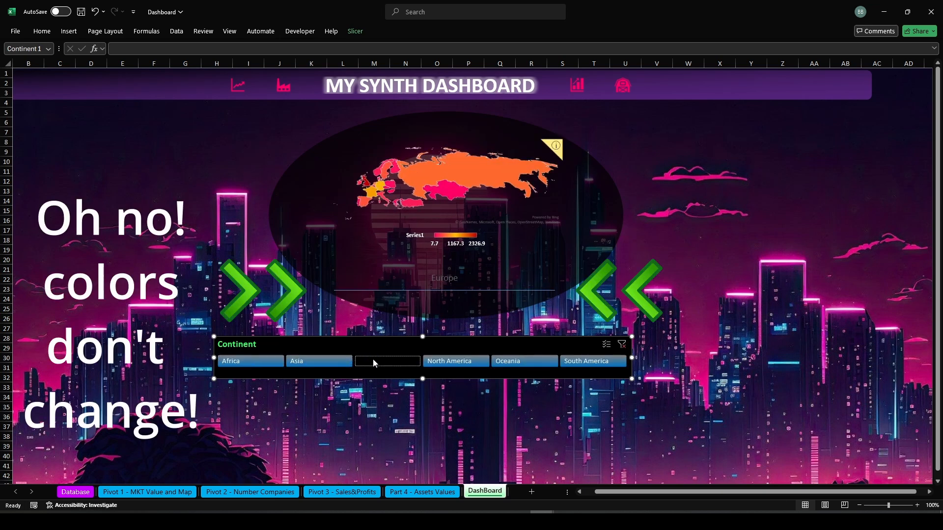
pyautogui.click(621, 344)
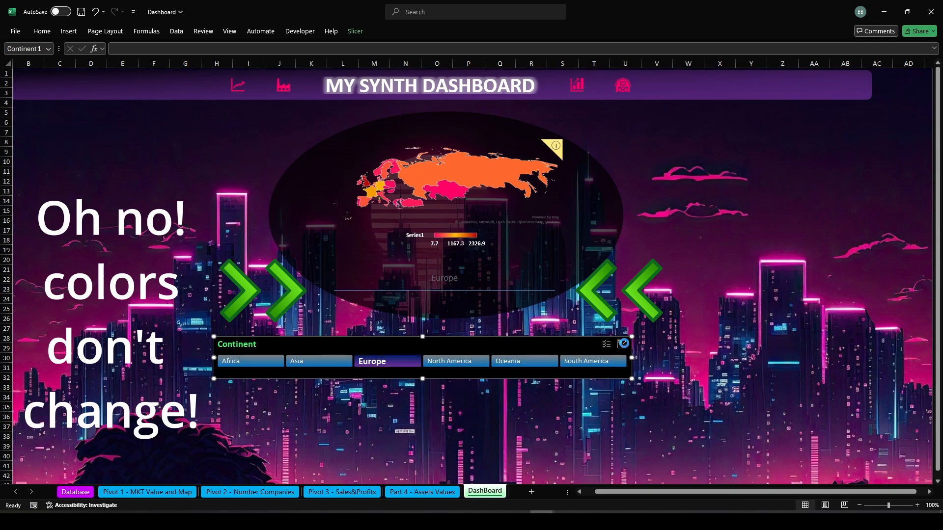
# Turn grand totals on for rows and columns in the market-value pivot table on Pivot 1
pyautogui.click(148, 491)
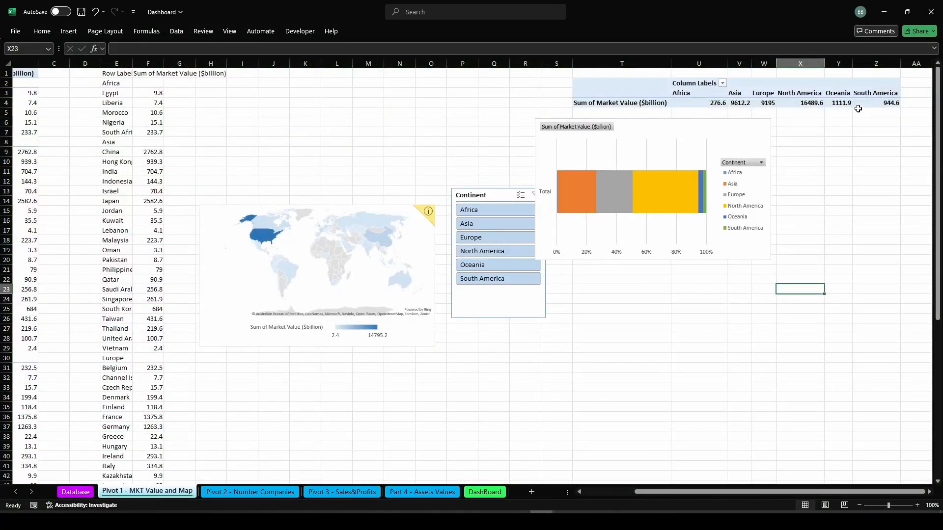
pyautogui.click(857, 104)
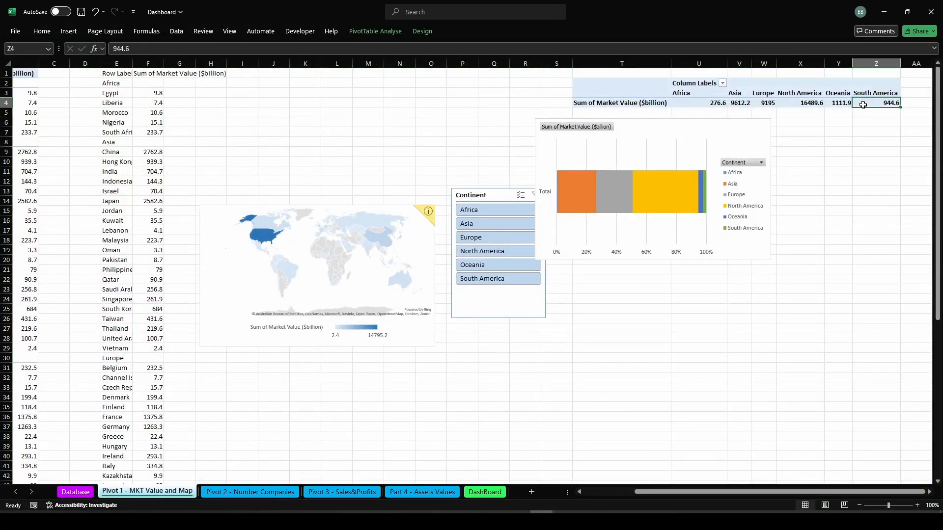
pyautogui.click(421, 32)
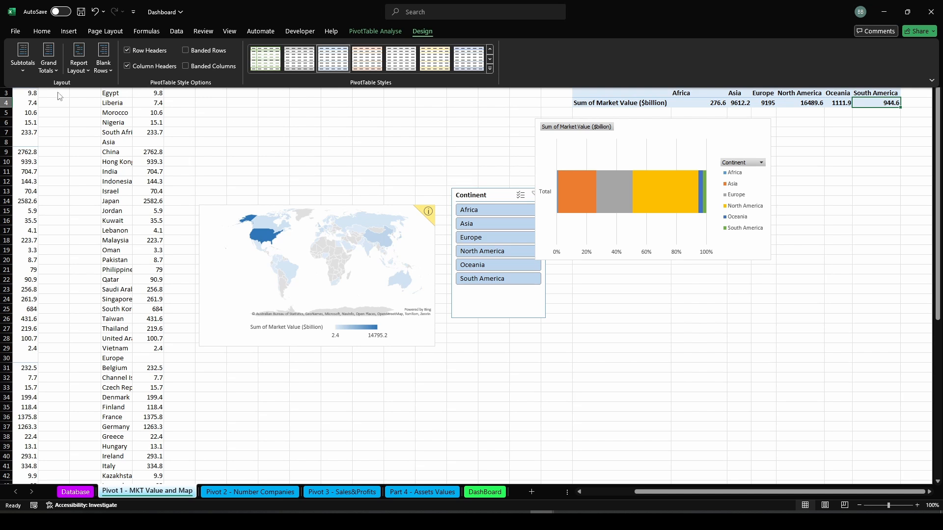
pyautogui.click(49, 64)
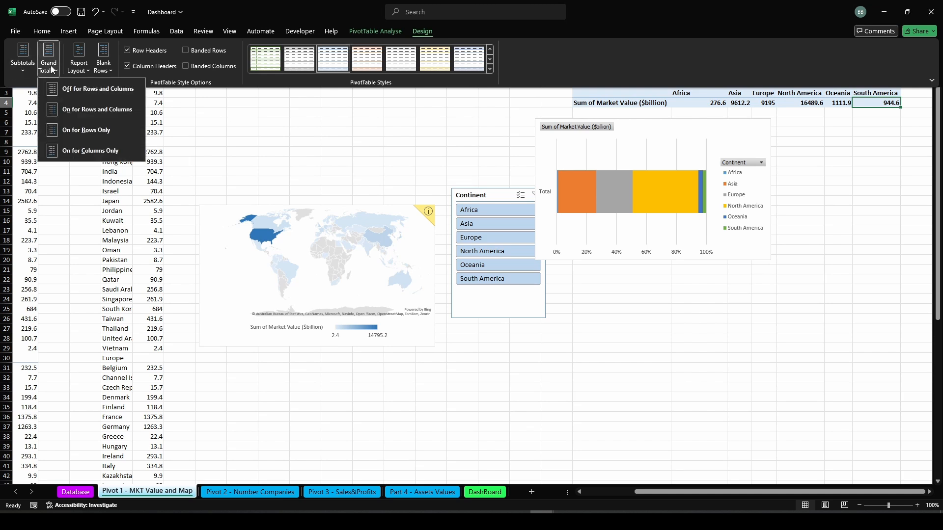
pyautogui.click(77, 117)
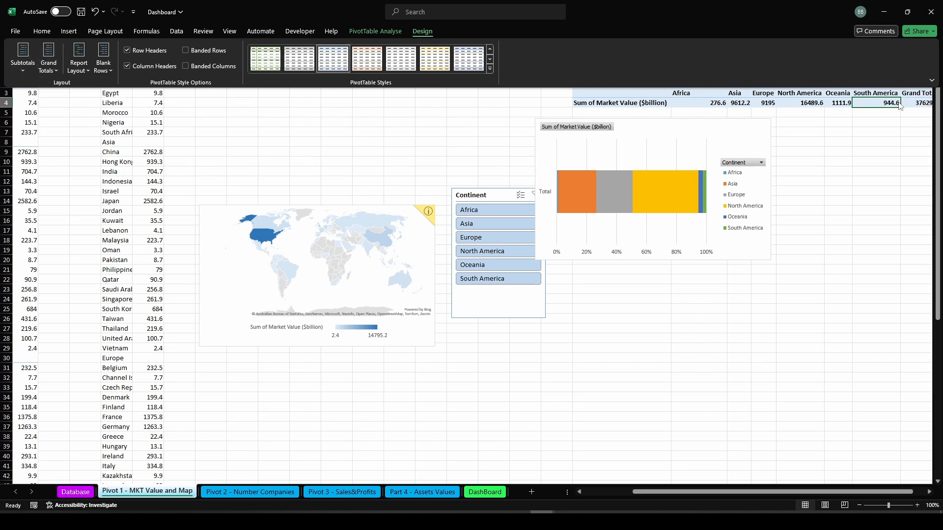
pyautogui.moveTo(694, 497); pyautogui.dragTo(707, 497)
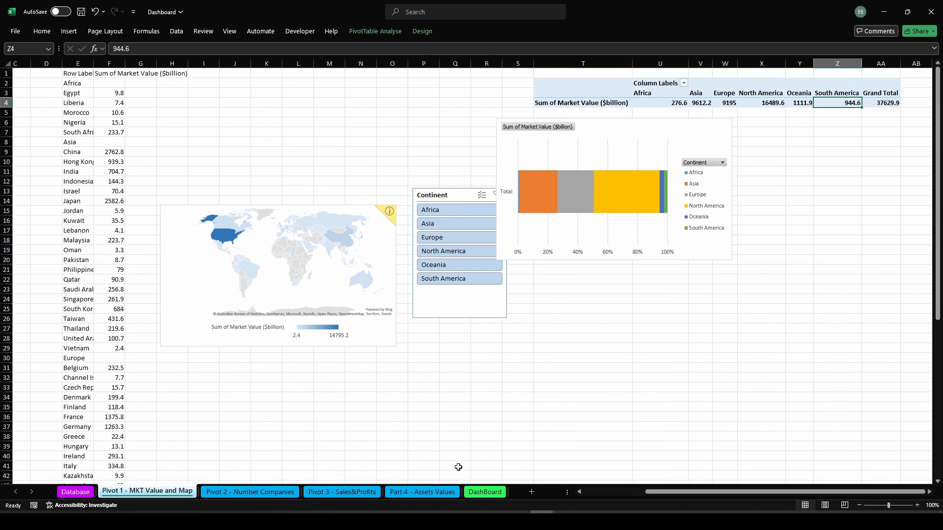
# Return to the dashboard and test the slicer with Oceania and North America
pyautogui.click(483, 492)
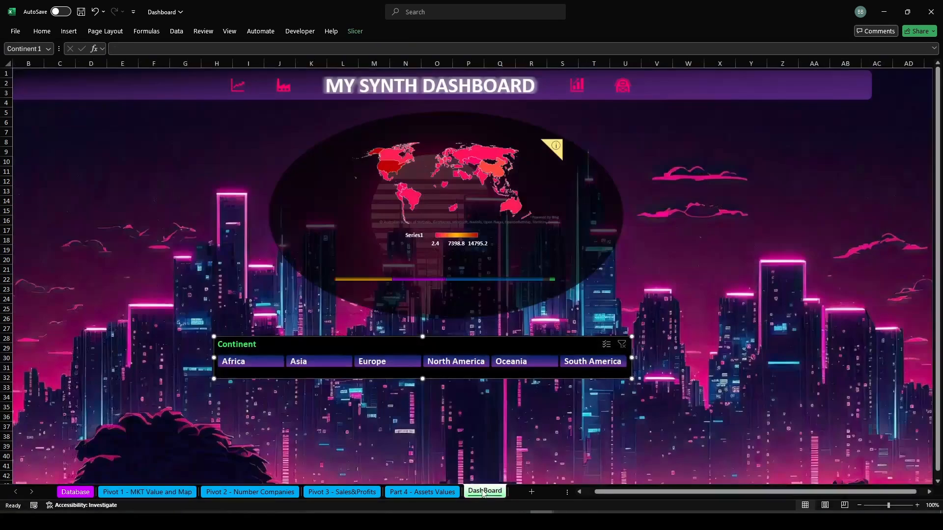
pyautogui.click(529, 364)
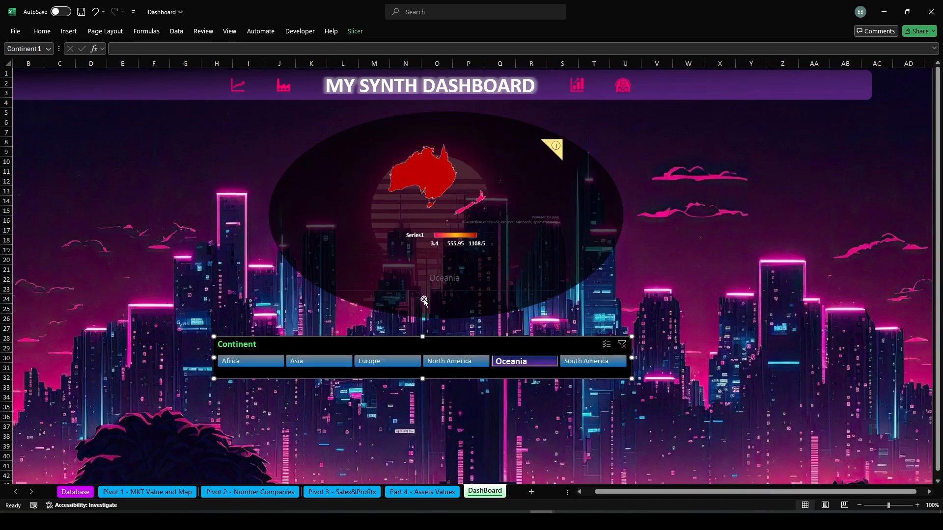
pyautogui.click(452, 364)
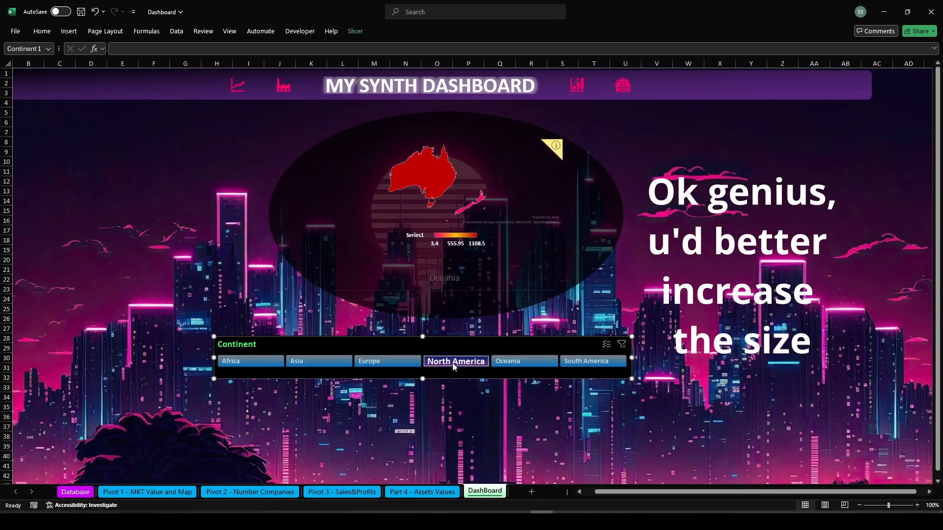
# Enlarge the map chart's title box by extending its lower edge downward
pyautogui.click(430, 288)
pyautogui.click(447, 281)
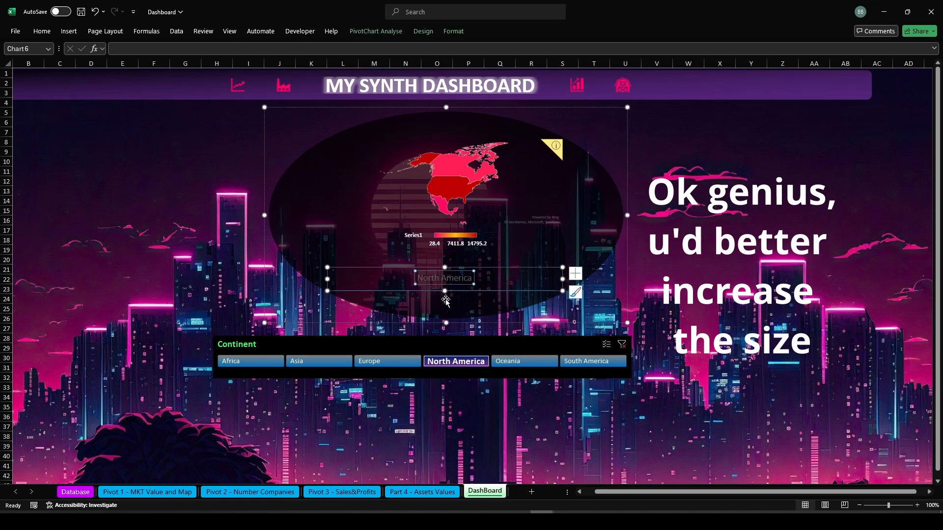
pyautogui.moveTo(444, 290); pyautogui.dragTo(445, 302)
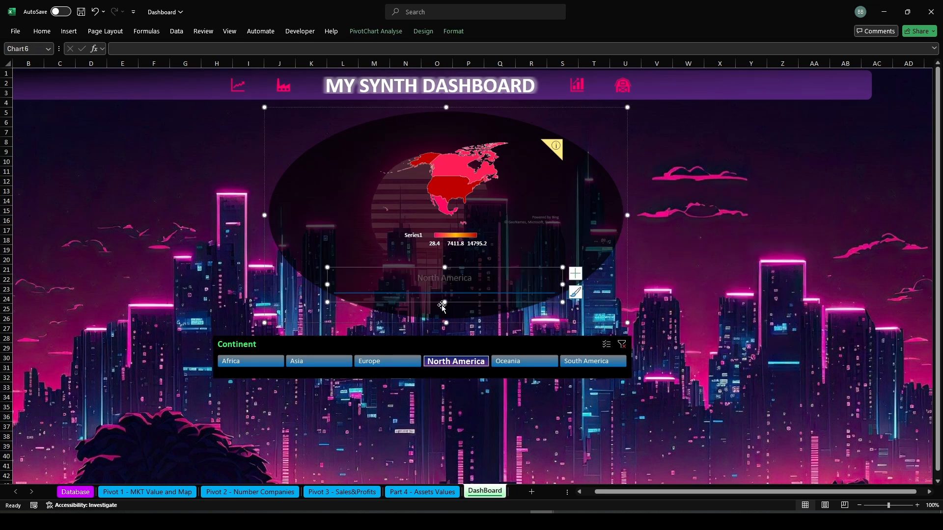
# Test the Continent slicer with South America, Africa and Asia, then clear the filter
pyautogui.click(610, 362)
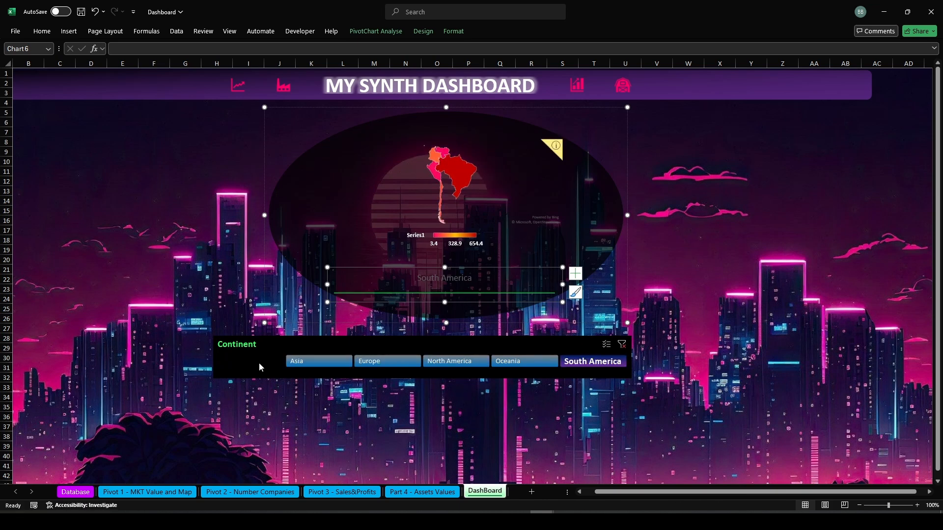
pyautogui.click(261, 362)
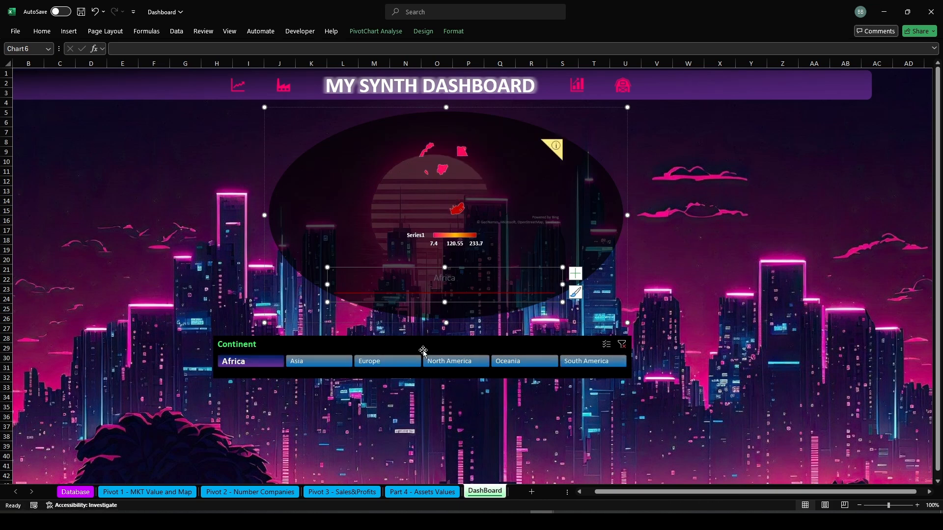
pyautogui.click(326, 366)
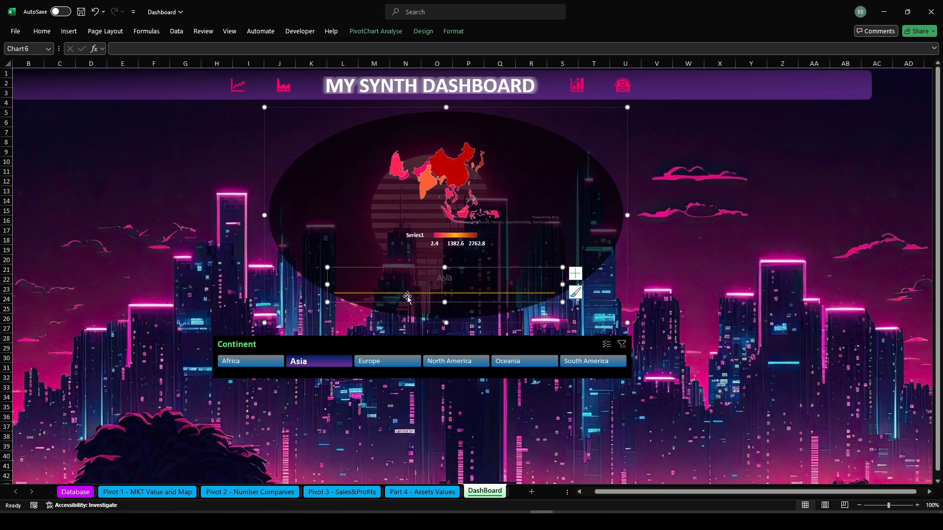
pyautogui.click(621, 344)
pyautogui.click(689, 399)
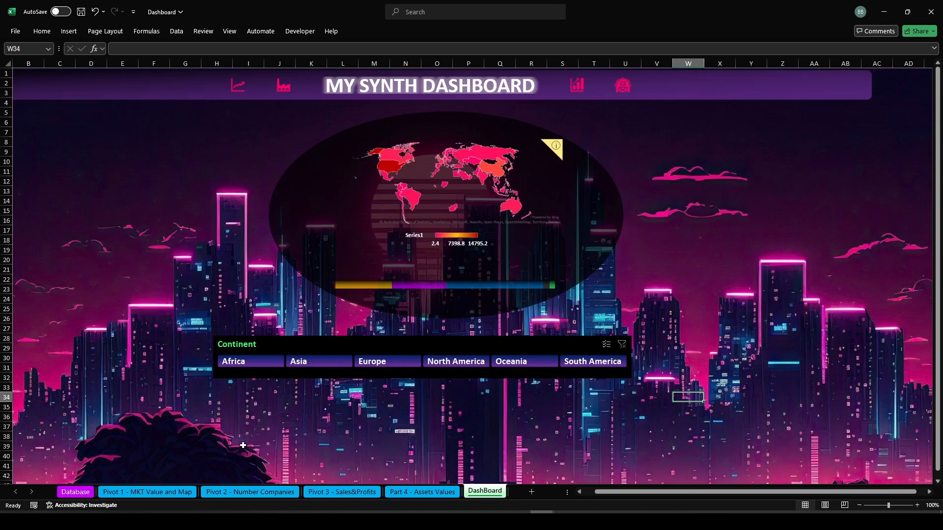
# Group the banner rectangle, title text box and the four icon graphics into one group via the Selection pane
pyautogui.click(708, 94)
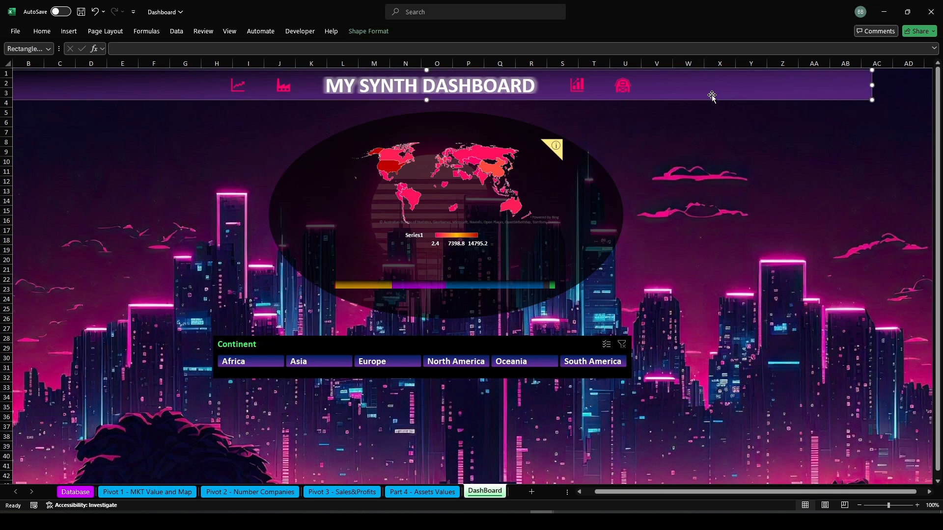
pyautogui.click(368, 31)
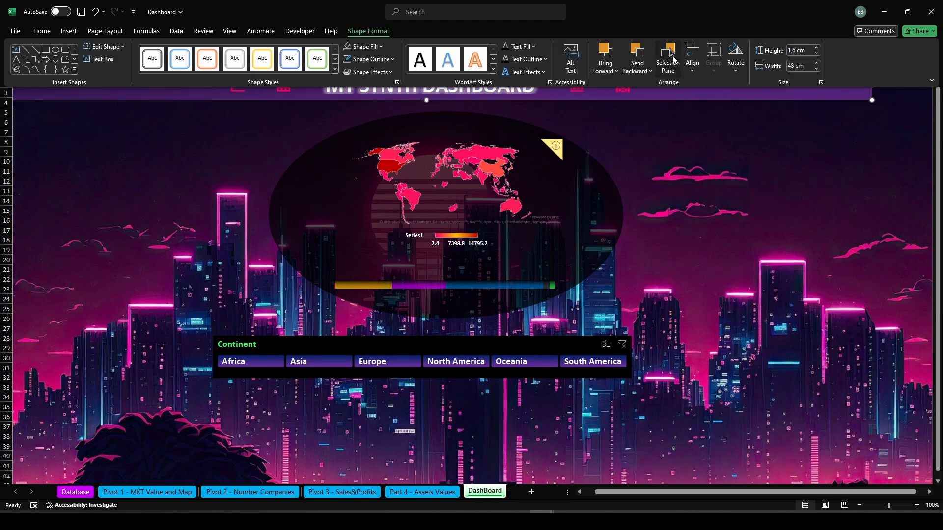
pyautogui.click(667, 61)
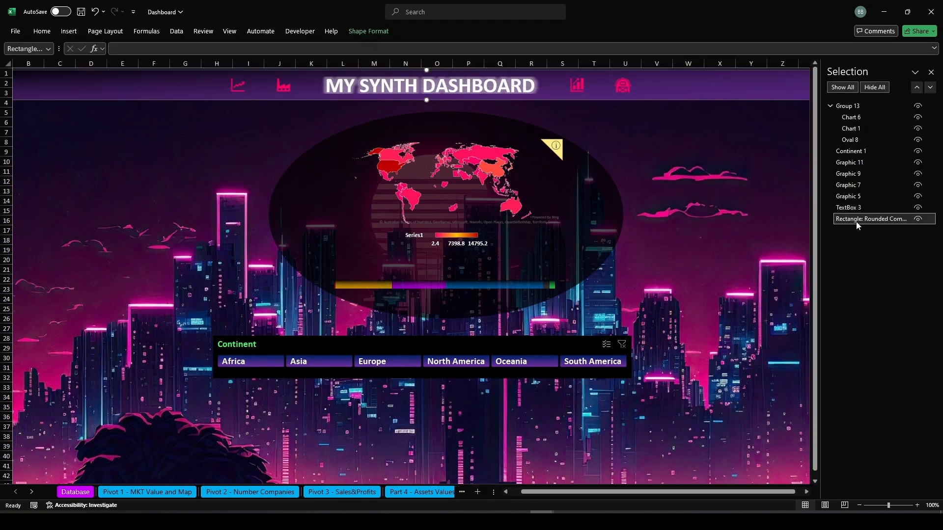
pyautogui.click(849, 152)
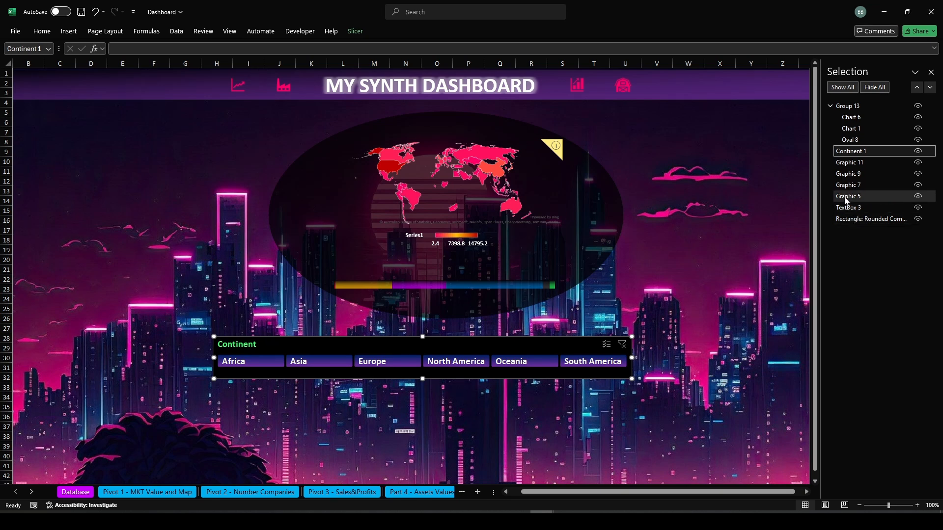
pyautogui.click(845, 196)
pyautogui.keyDown('ctrl'); pyautogui.click(847, 185); pyautogui.keyUp('ctrl')
pyautogui.keyDown('ctrl'); pyautogui.click(849, 174); pyautogui.keyUp('ctrl')
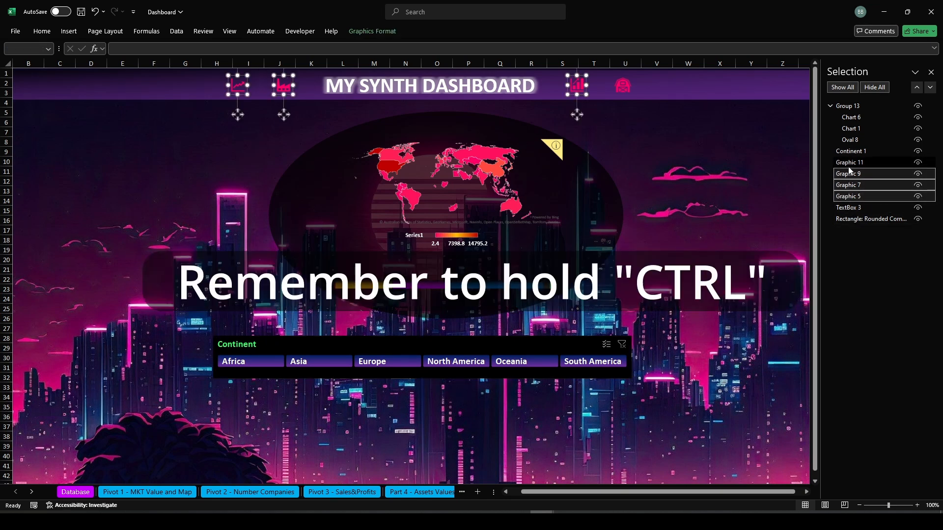
pyautogui.keyDown('ctrl'); pyautogui.click(848, 163); pyautogui.keyUp('ctrl')
pyautogui.keyDown('ctrl'); pyautogui.click(848, 208); pyautogui.keyUp('ctrl')
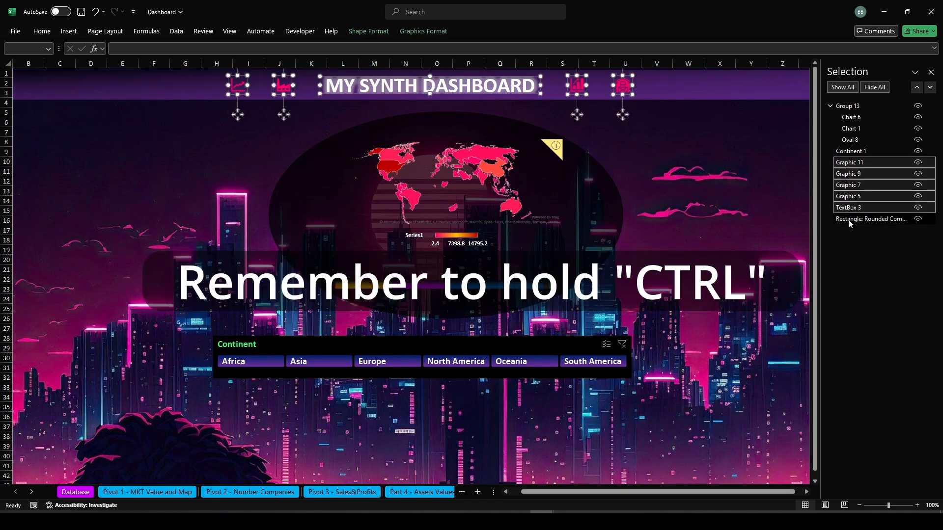
pyautogui.keyDown('ctrl'); pyautogui.click(850, 219); pyautogui.keyUp('ctrl')
pyautogui.click(432, 32)
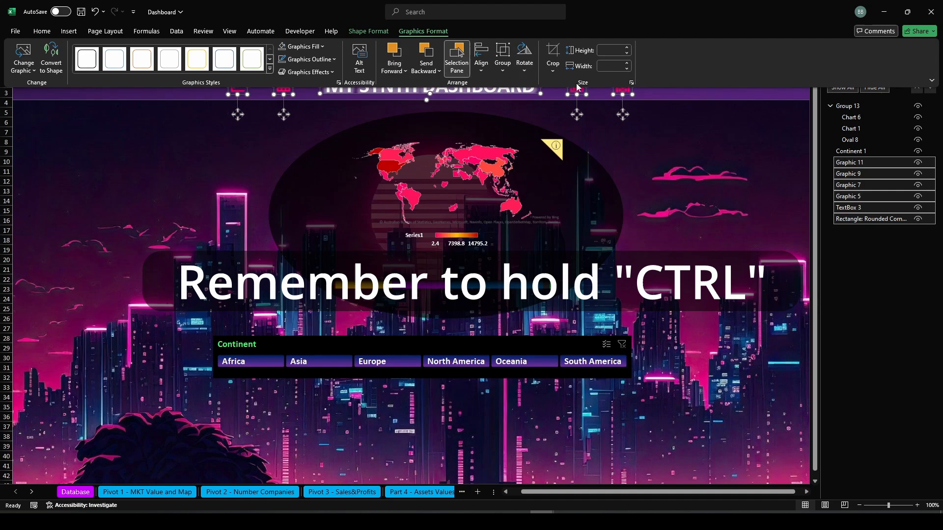
pyautogui.click(502, 59)
pyautogui.click(506, 86)
pyautogui.click(732, 231)
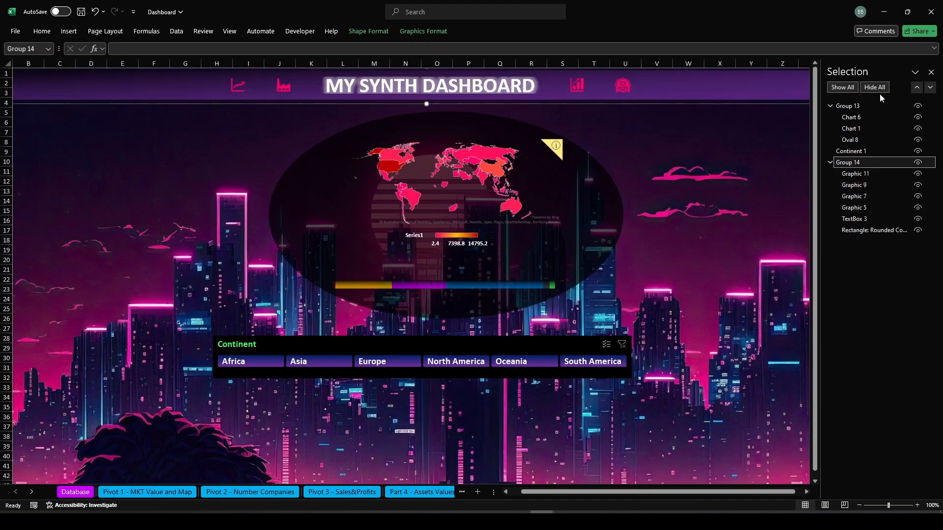
# Close the Selection pane and stretch the banner group wider toward the right edge
pyautogui.click(930, 73)
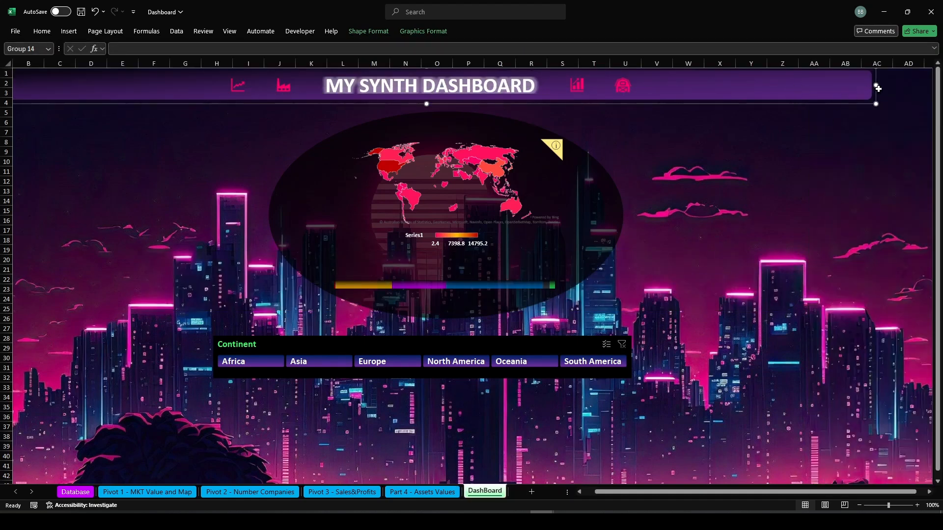
pyautogui.moveTo(876, 87); pyautogui.dragTo(932, 91)
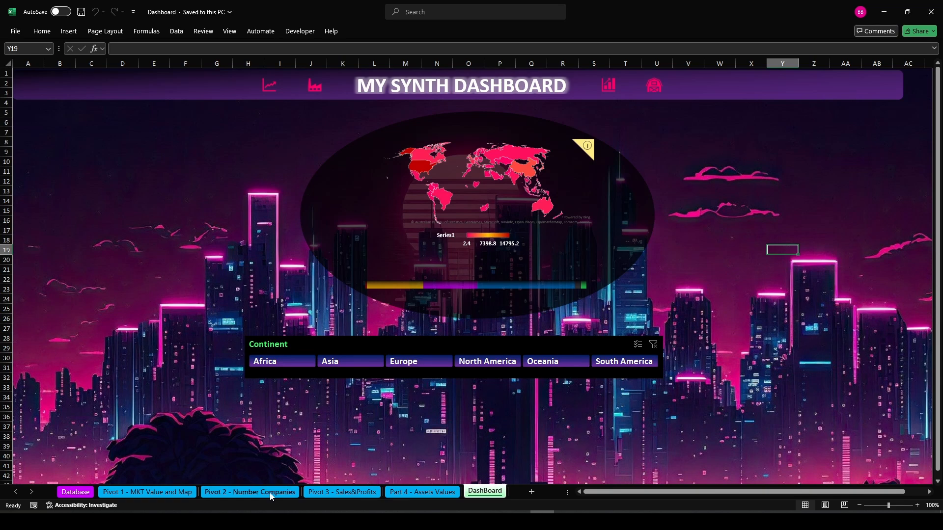
# Copy the whole market-value pivot table from Pivot 1 and paste it at A1 of the Pivot 2 sheet
pyautogui.click(255, 492)
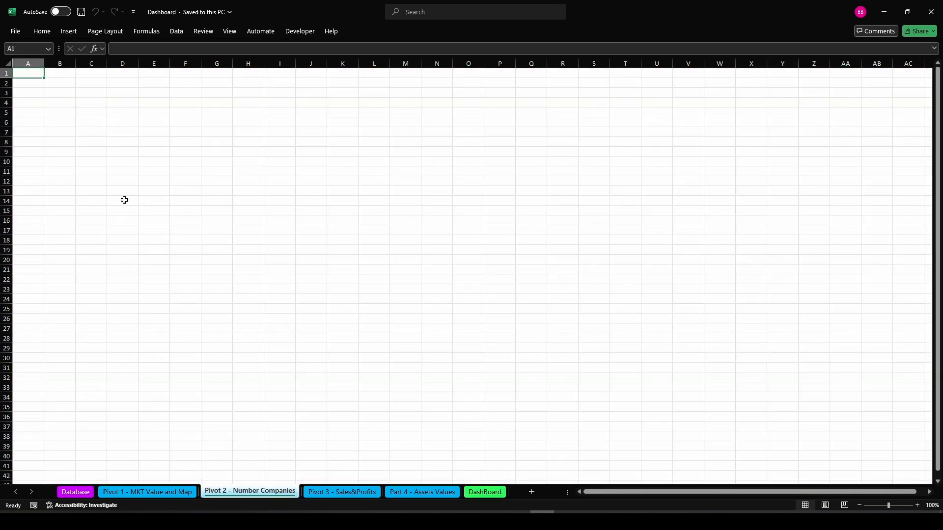
pyautogui.click(175, 492)
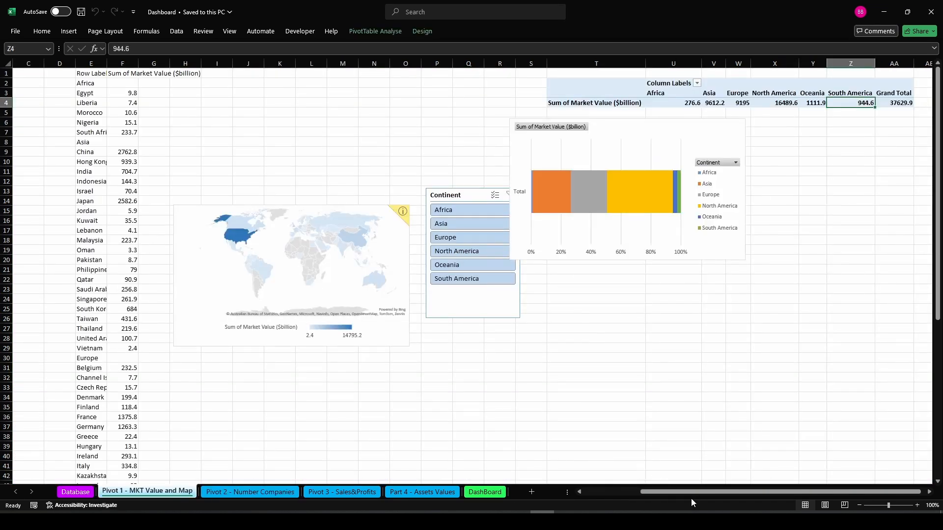
pyautogui.moveTo(690, 493); pyautogui.dragTo(624, 498)
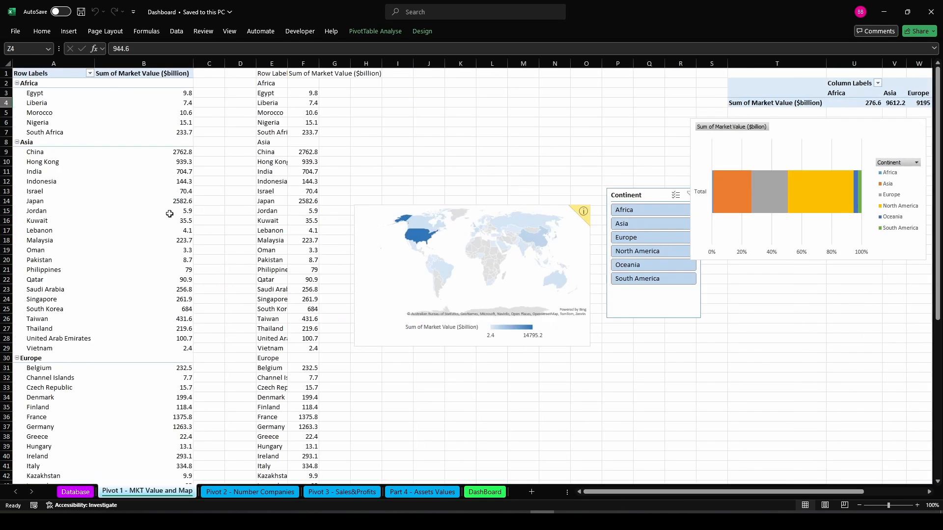
pyautogui.click(54, 84)
pyautogui.hotkey('ctrl', 'a')
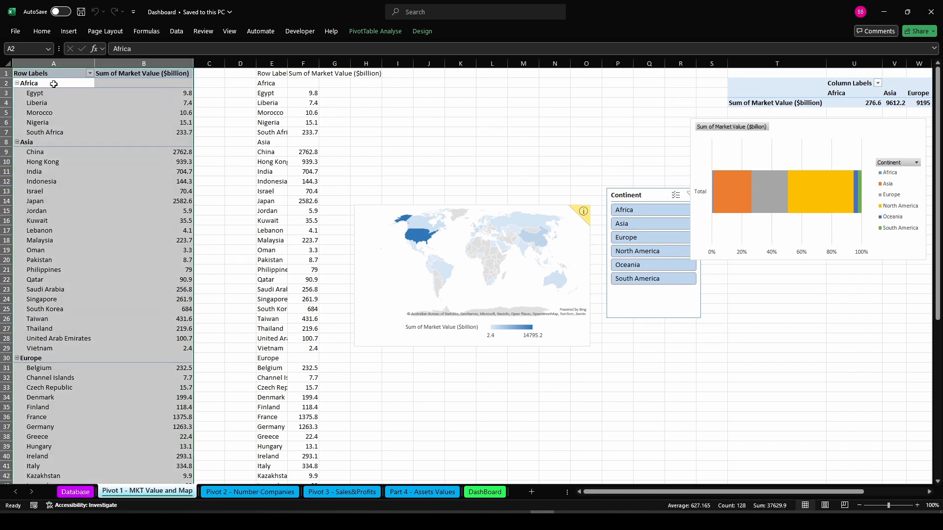
pyautogui.hotkey('ctrl', 'c')
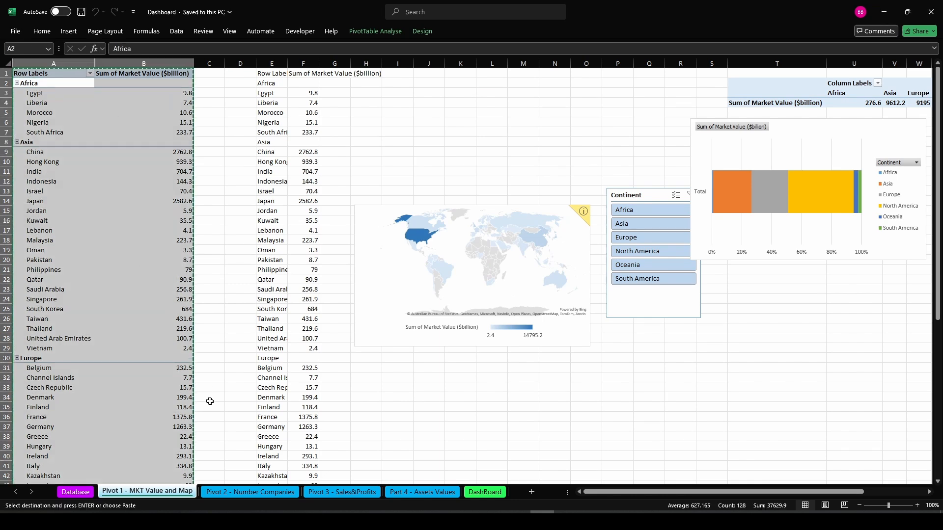
pyautogui.click(238, 492)
pyautogui.hotkey('ctrl', 'v')
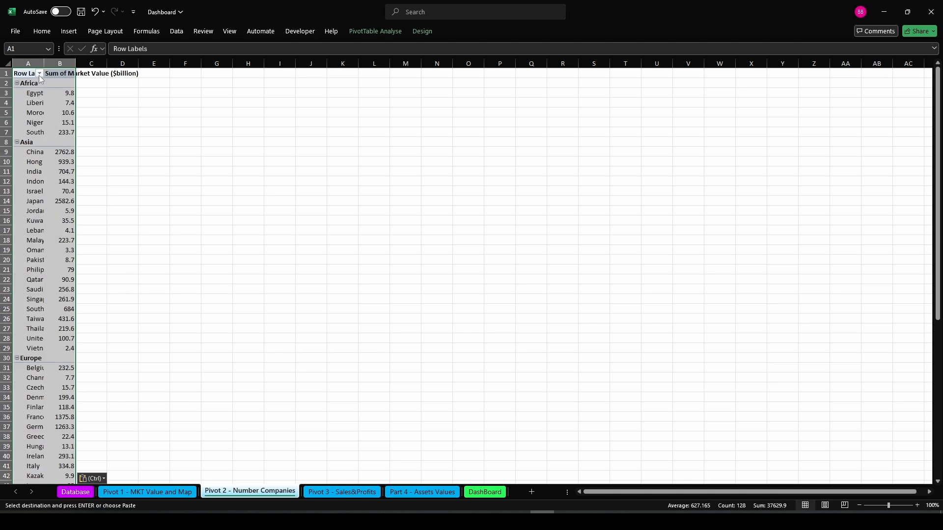
# Copy the Continent slicer from Pivot 1 and paste it onto the Pivot 2 sheet
pyautogui.click(162, 492)
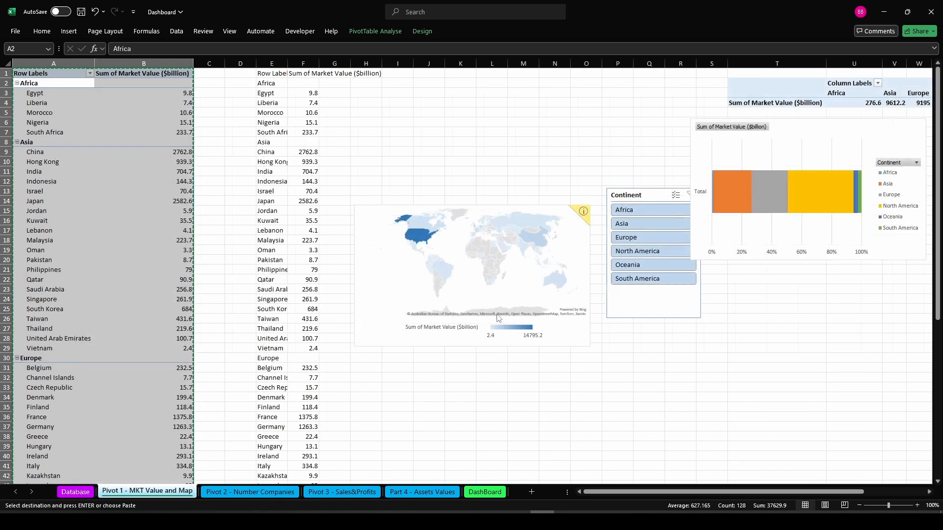
pyautogui.click(637, 304)
pyautogui.press('Escape')
pyautogui.click(290, 492)
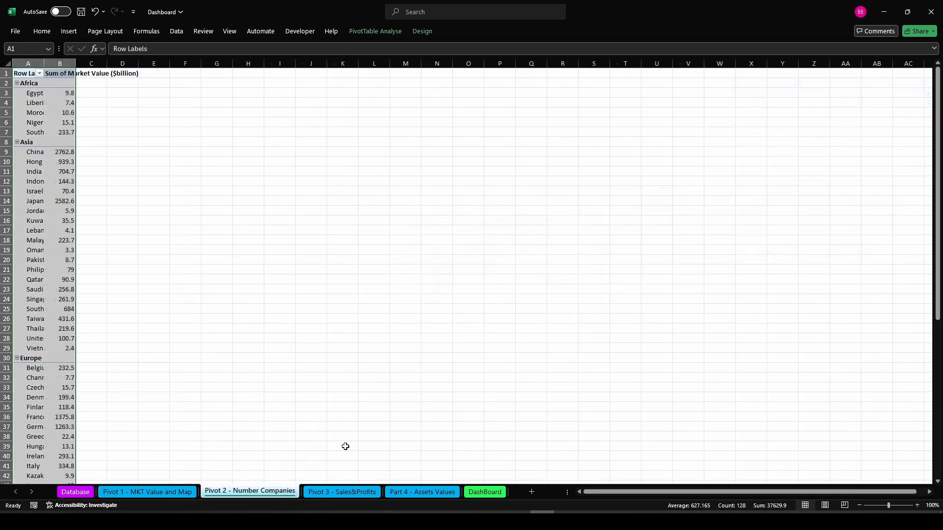
pyautogui.click(558, 232)
pyautogui.hotkey('ctrl', 'v')
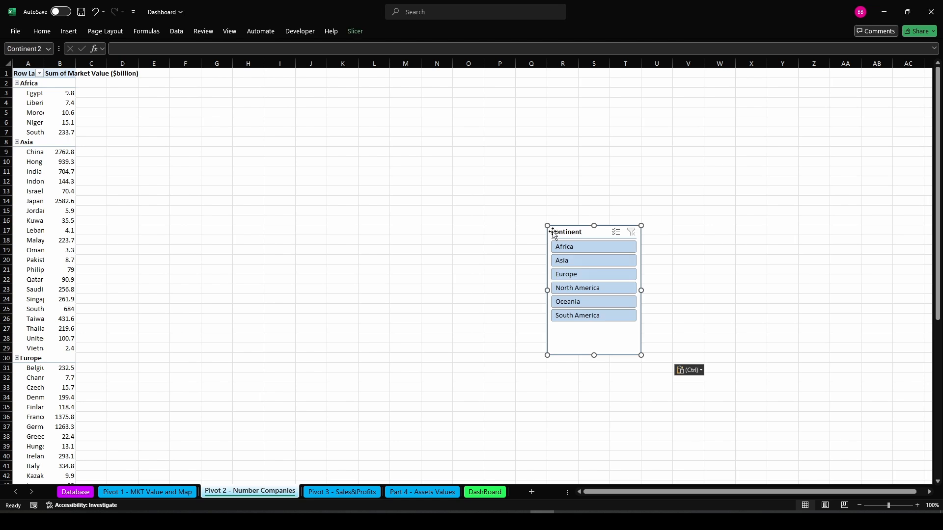
# Open the pivot field list and replace Market Value with a count of Company in the values
pyautogui.click(147, 142)
pyautogui.click(32, 94)
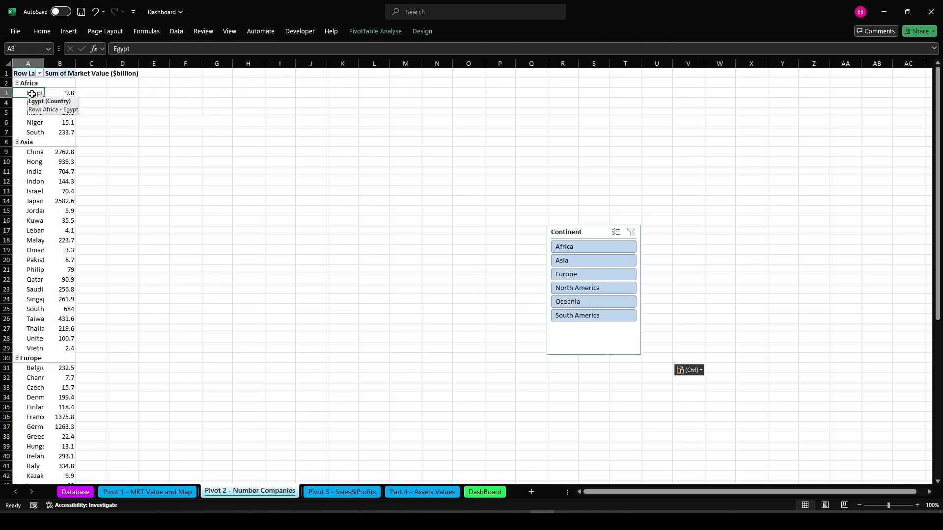
pyautogui.rightClick(31, 93)
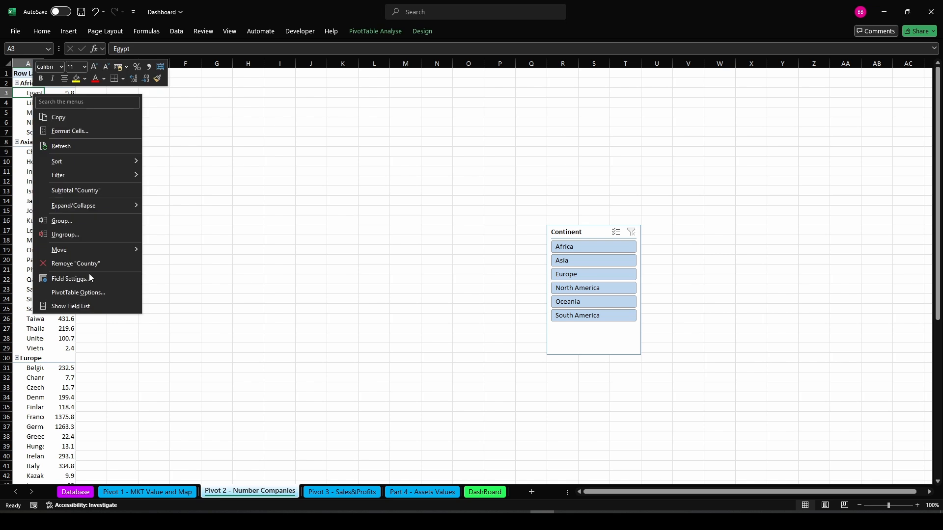
pyautogui.click(84, 306)
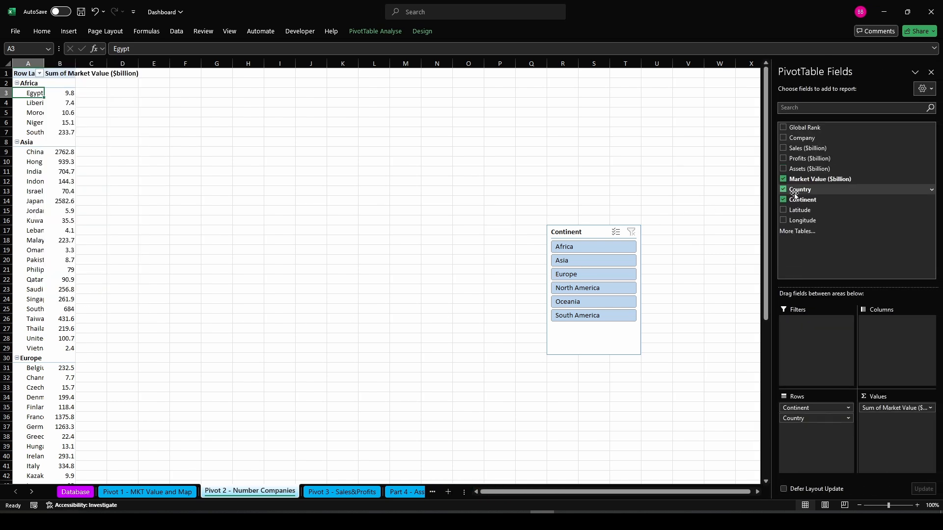
pyautogui.moveTo(882, 408); pyautogui.dragTo(845, 181)
pyautogui.moveTo(855, 137); pyautogui.dragTo(916, 427)
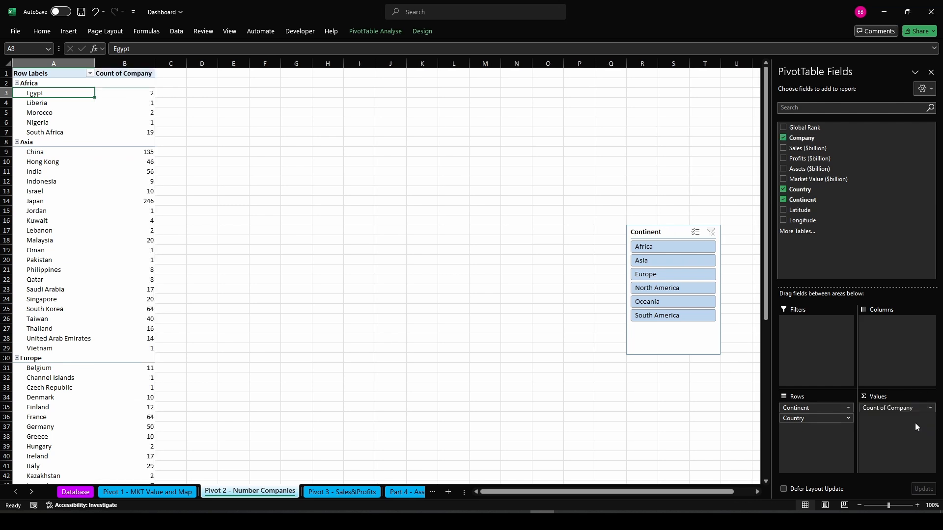
# Copy the company-count pivot table, paste it as values at E1, and clear the pasted header cells E1:F1
pyautogui.click(65, 80)
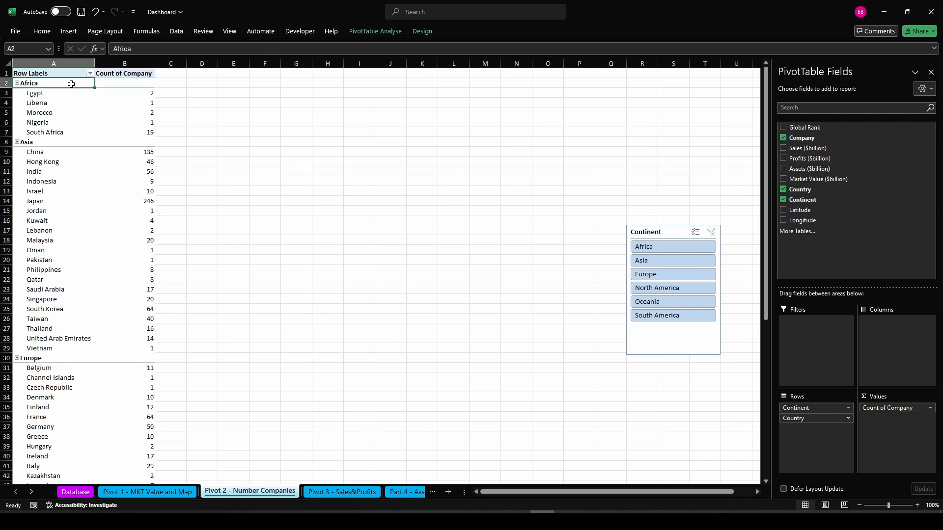
pyautogui.hotkey('ctrl', 'a')
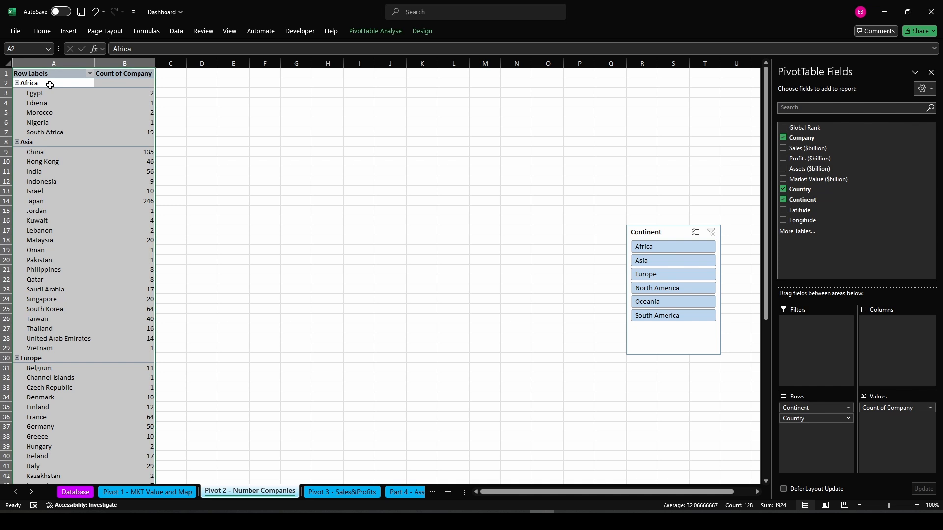
pyautogui.hotkey('ctrl', 'c')
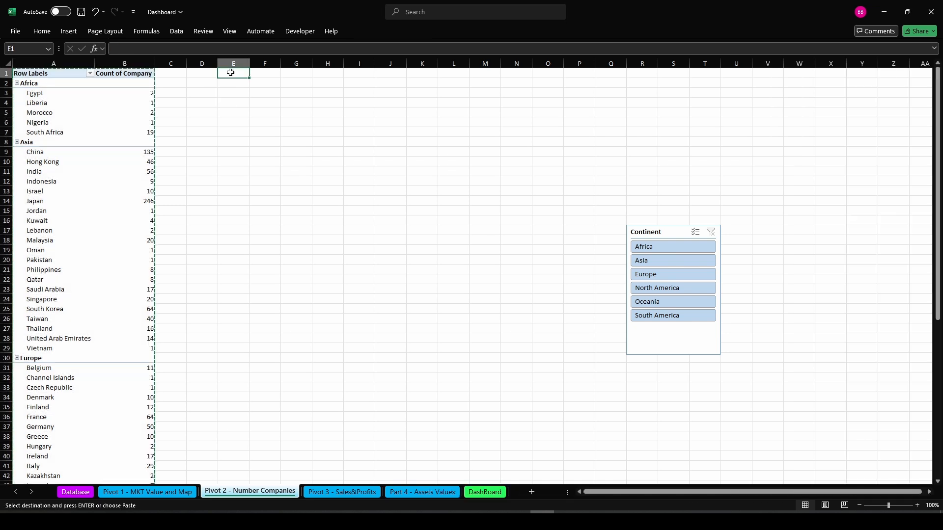
pyautogui.click(230, 72)
pyautogui.rightClick(230, 72)
pyautogui.click(274, 145)
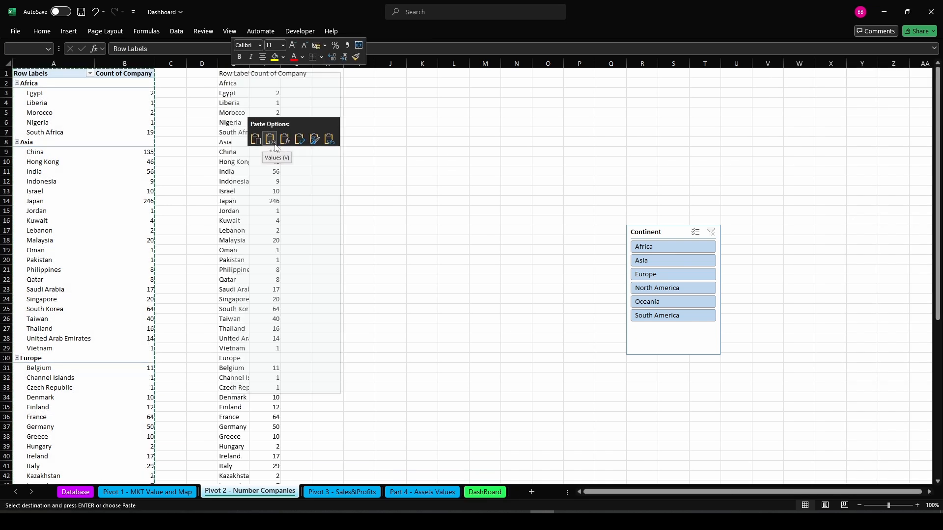
pyautogui.click(353, 131)
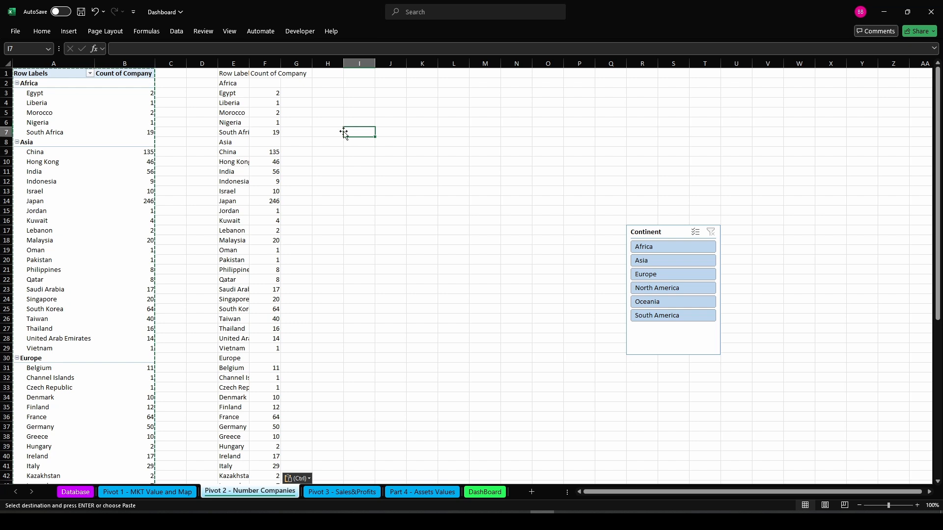
pyautogui.press('Escape')
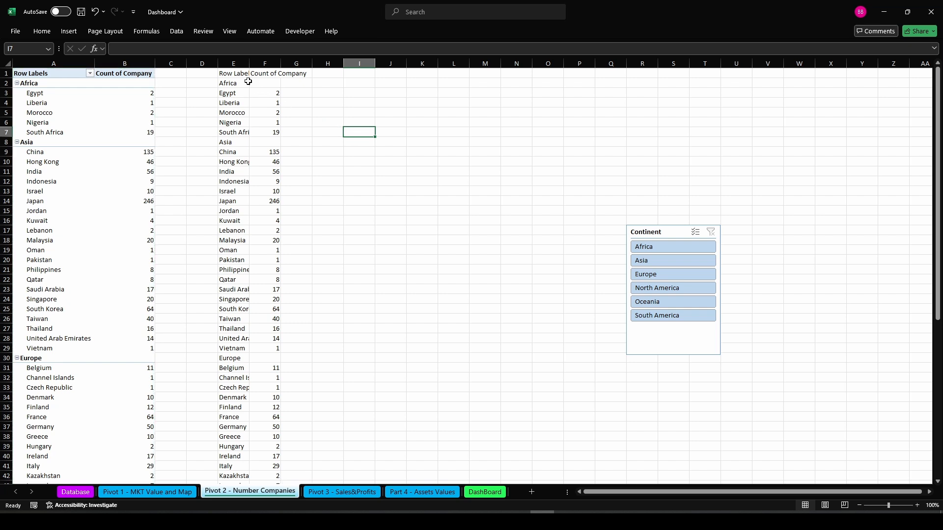
pyautogui.moveTo(223, 74); pyautogui.dragTo(264, 73)
pyautogui.press('Delete')
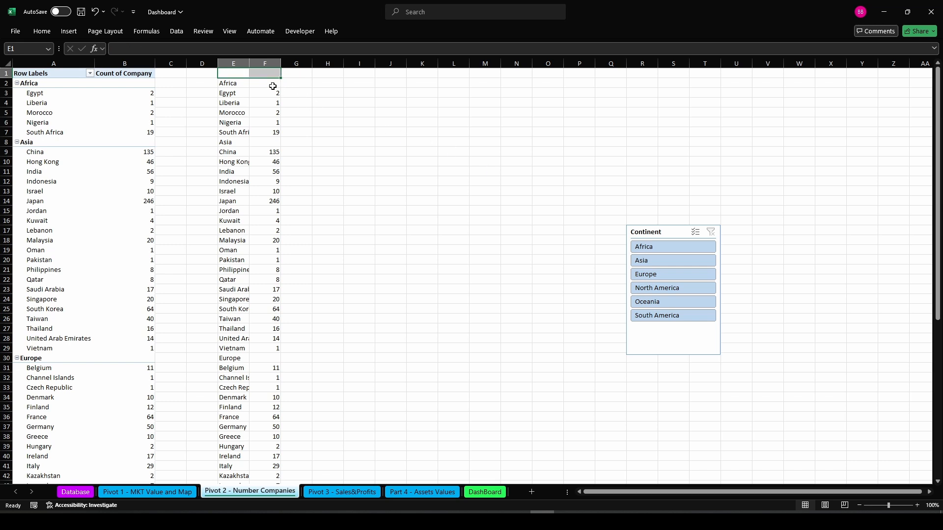
# Clear the pasted counts in F2:F67 and enter =XLOOKUP(E2;$A$2:$A$67;$B$2:$B$67) in F2
pyautogui.moveTo(273, 86); pyautogui.dragTo(270, 465)
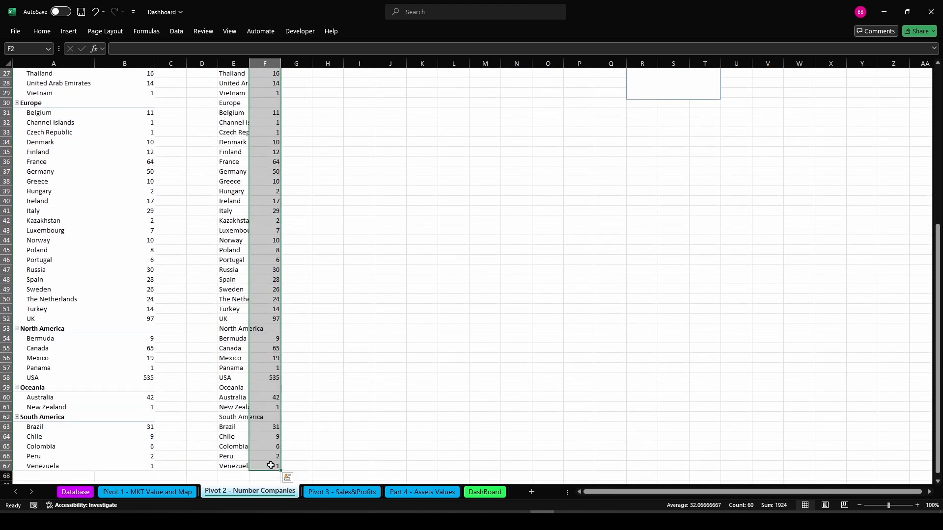
pyautogui.press('Delete')
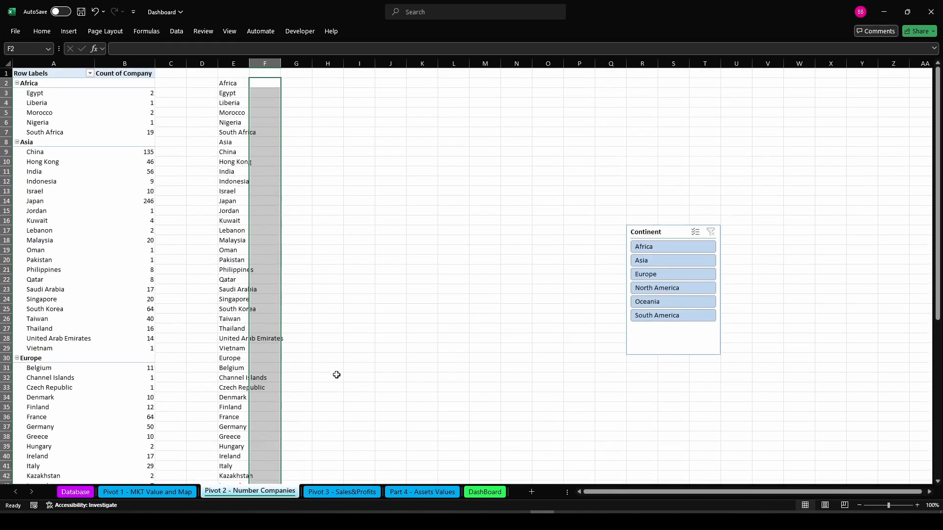
pyautogui.click(270, 86)
pyautogui.write('=XLO')
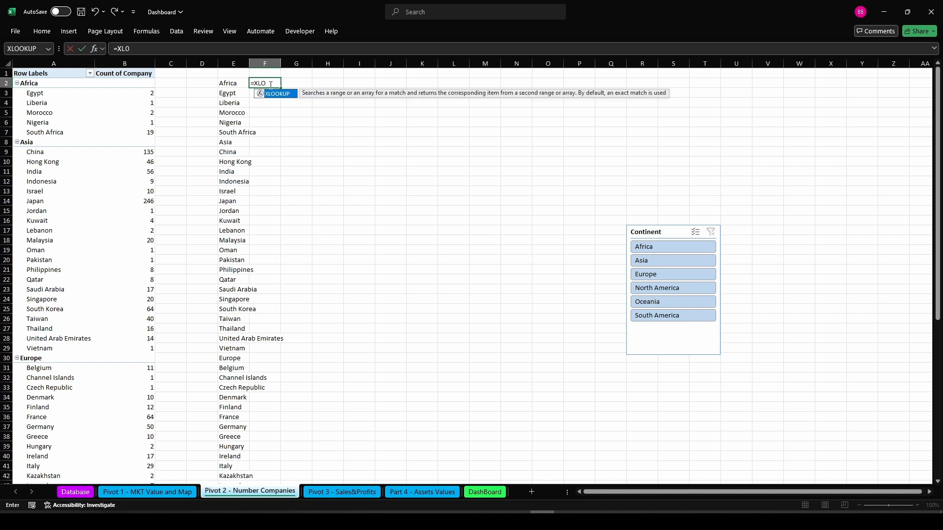
pyautogui.write('OKUP(')
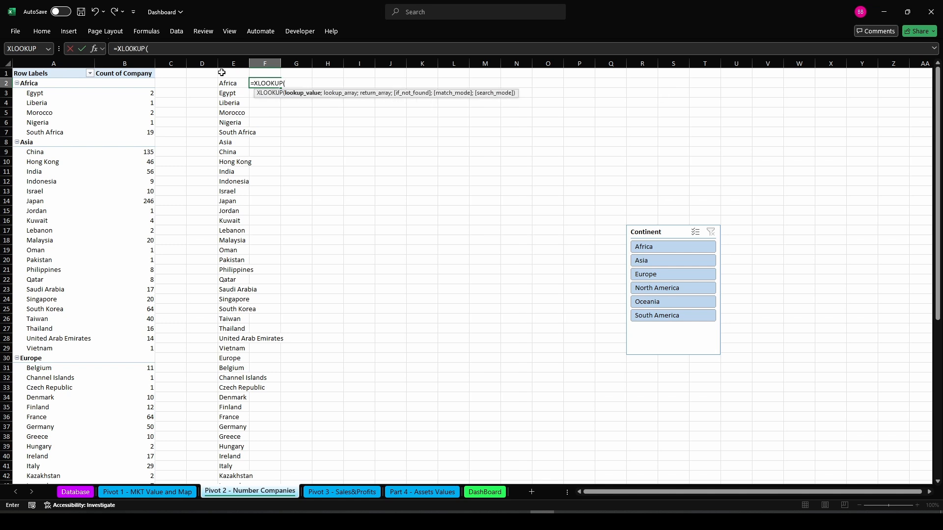
pyautogui.click(228, 81)
pyautogui.write(';')
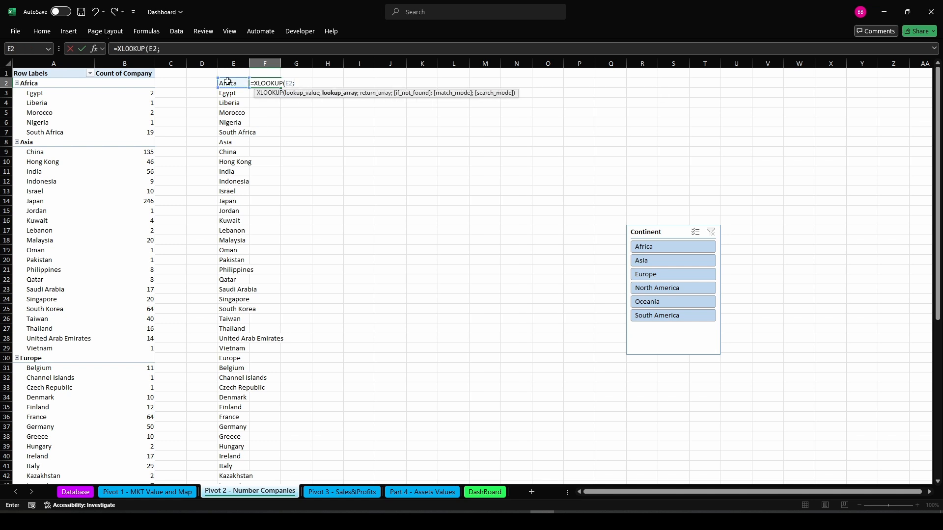
pyautogui.moveTo(35, 83); pyautogui.dragTo(61, 462)
pyautogui.press('F4')
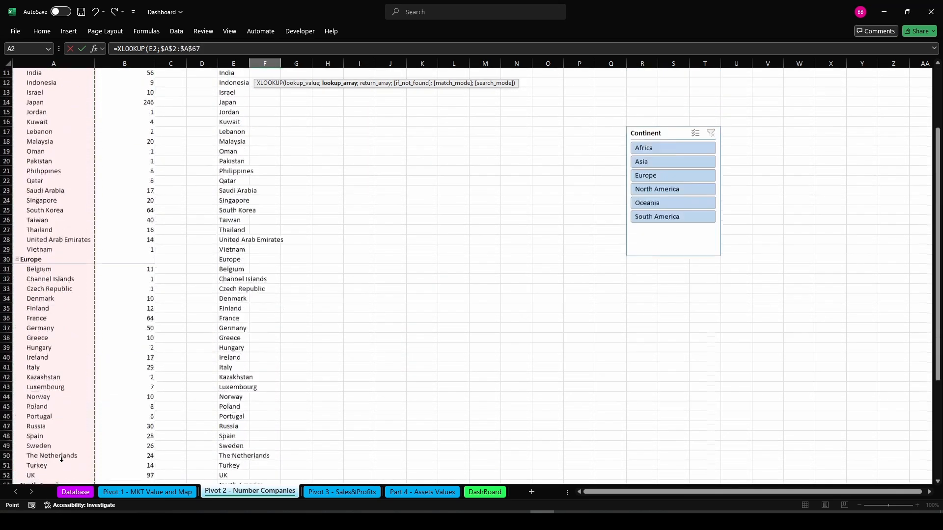
pyautogui.write(';')
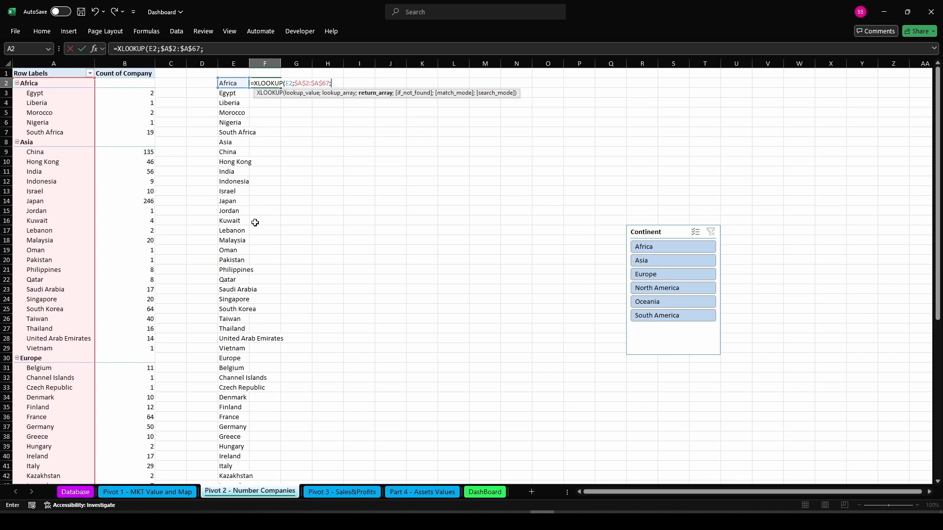
pyautogui.moveTo(130, 86); pyautogui.dragTo(135, 462)
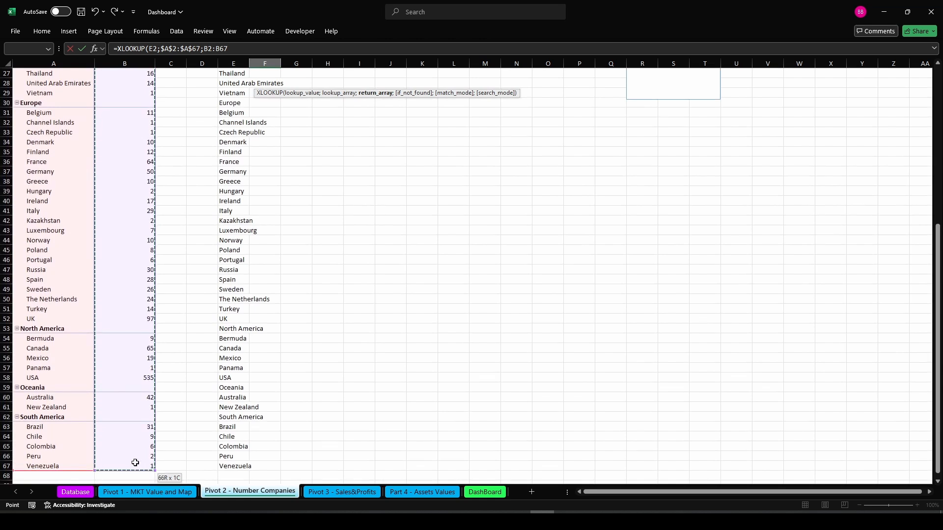
pyautogui.scroll(9, 135, 462)
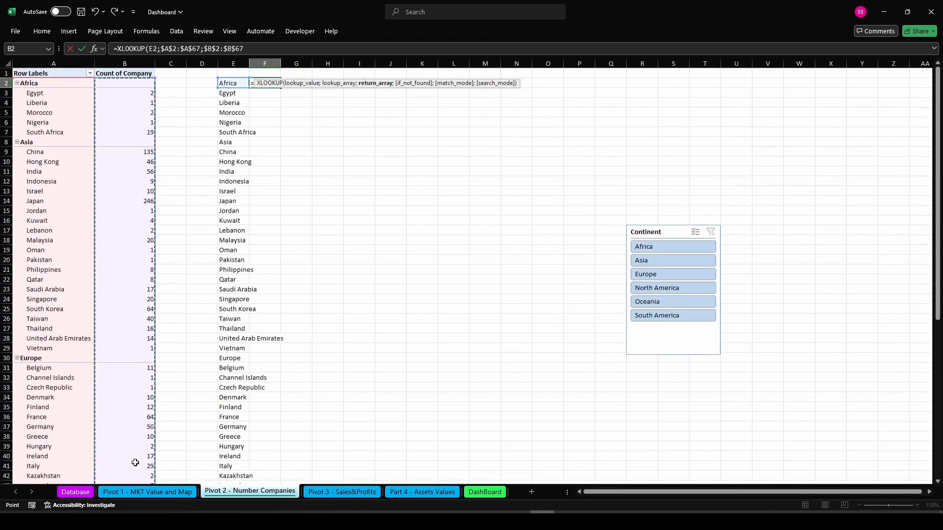
pyautogui.press('Return')
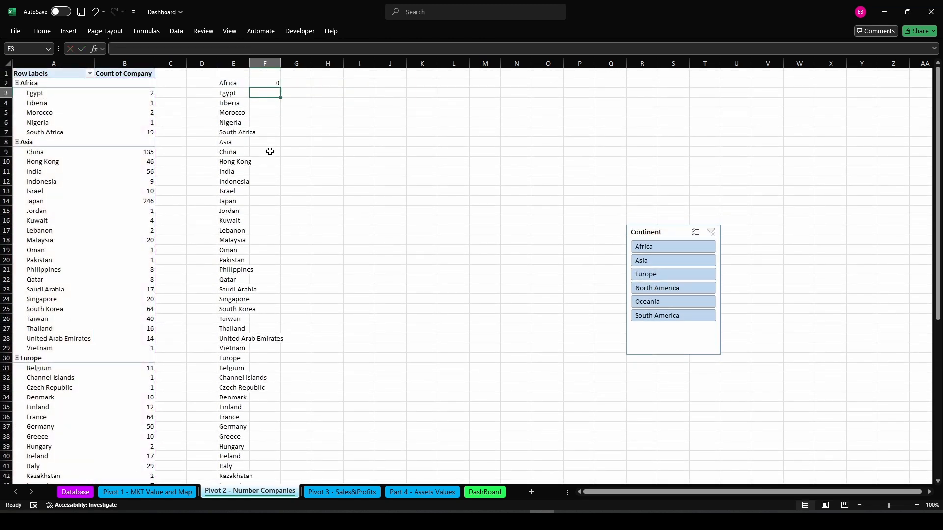
# Fill the XLOOKUP formula down column F to row 67 and clear it from the Africa header row
pyautogui.click(266, 82)
pyautogui.doubleClick(279, 87)
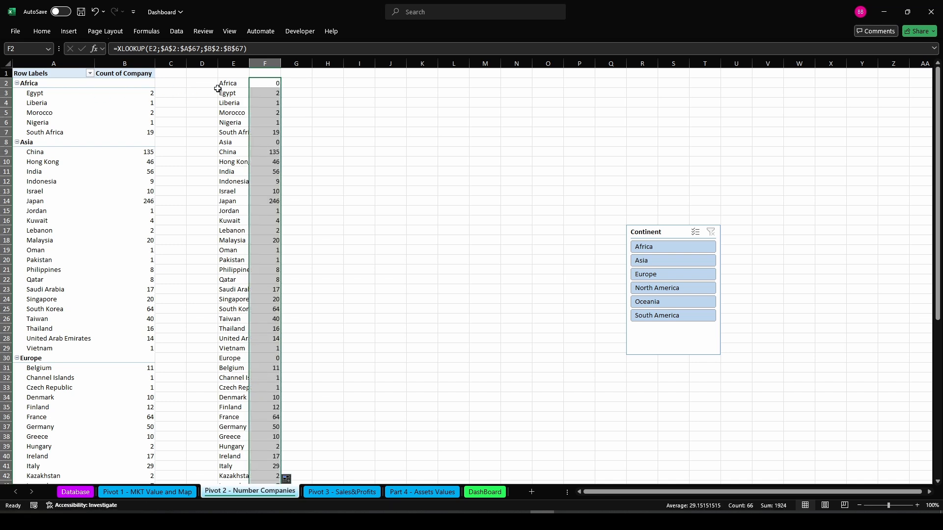
pyautogui.click(260, 85)
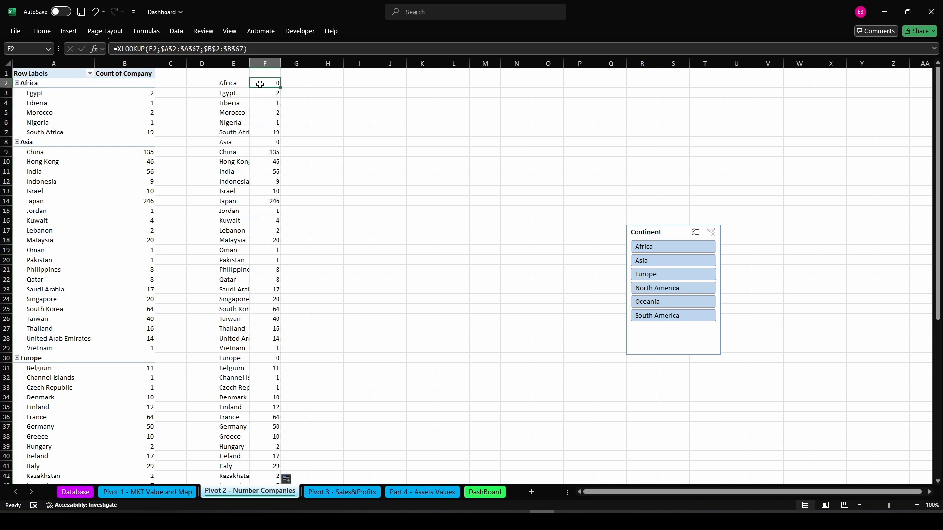
pyautogui.press('Delete')
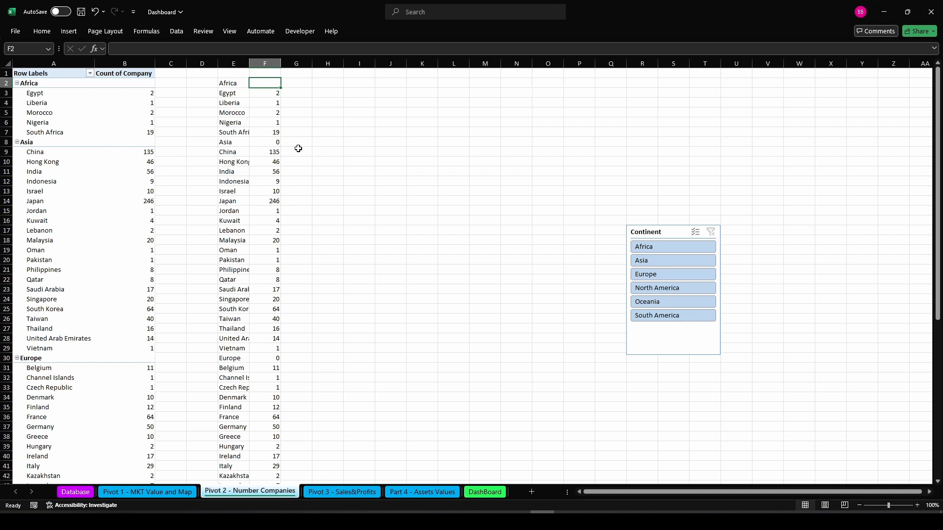
# Clear the formula from the remaining continent header rows in column F: Asia, Europe, North America, Oceania and South America
pyautogui.click(280, 142)
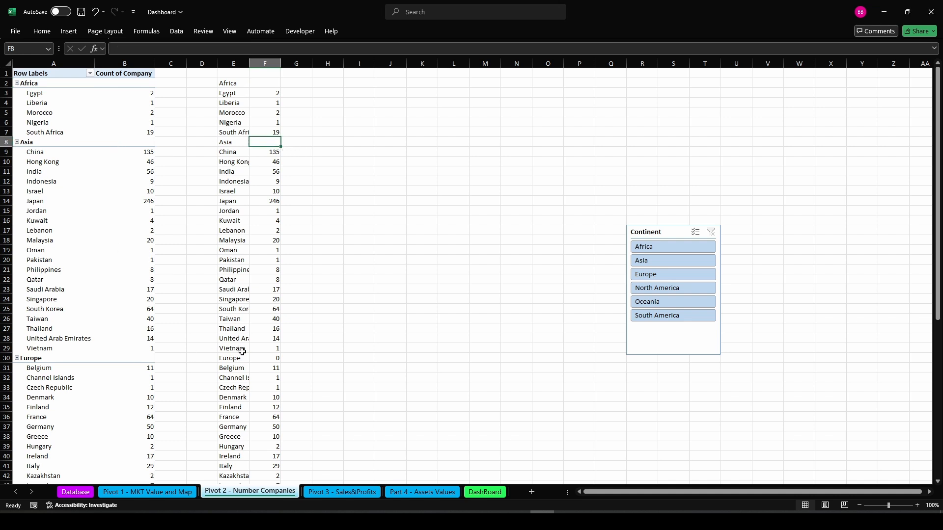
pyautogui.click(267, 357)
pyautogui.press('Delete')
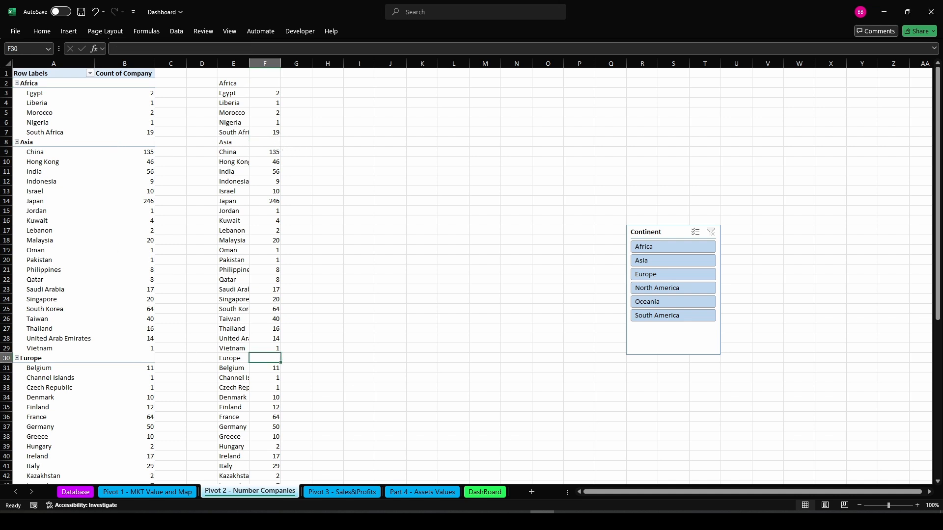
pyautogui.moveTo(939, 258); pyautogui.dragTo(940, 378)
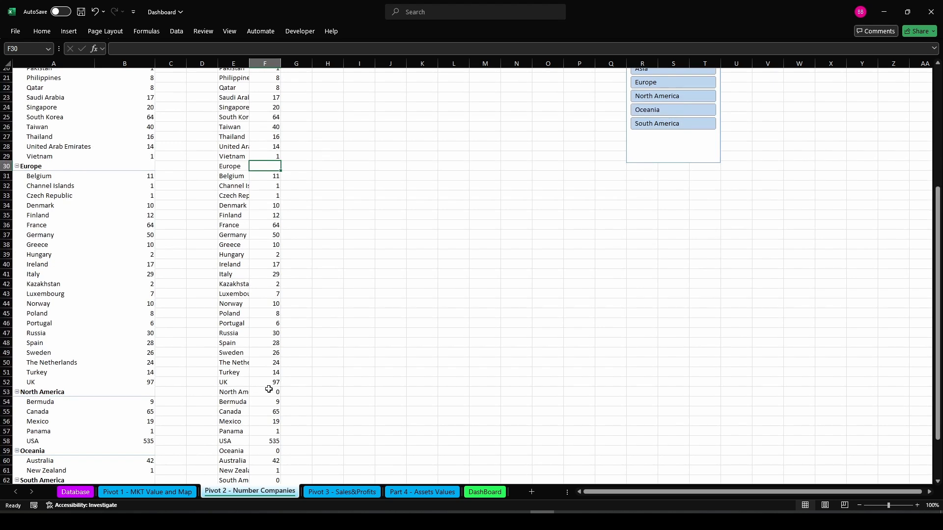
pyautogui.click(269, 389)
pyautogui.press('Delete')
pyautogui.click(269, 449)
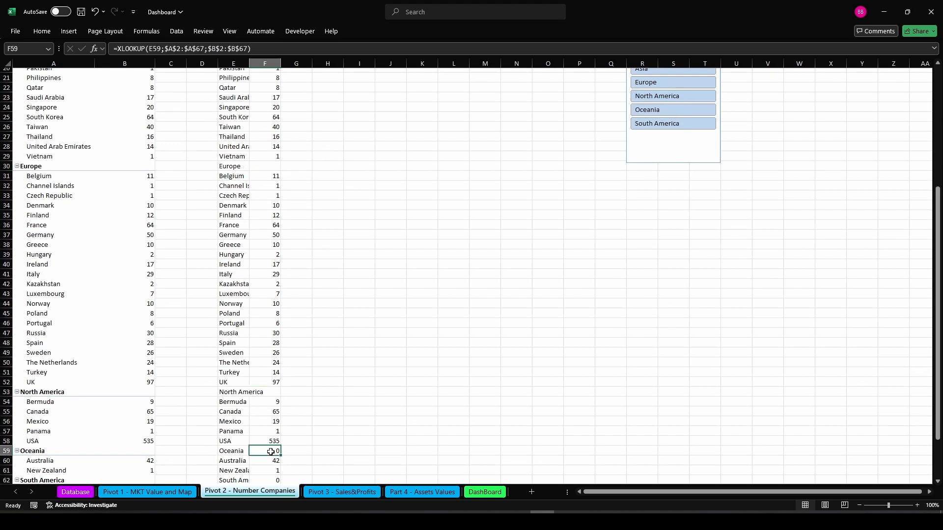
pyautogui.press('Delete')
pyautogui.scroll(-2, 354, 474)
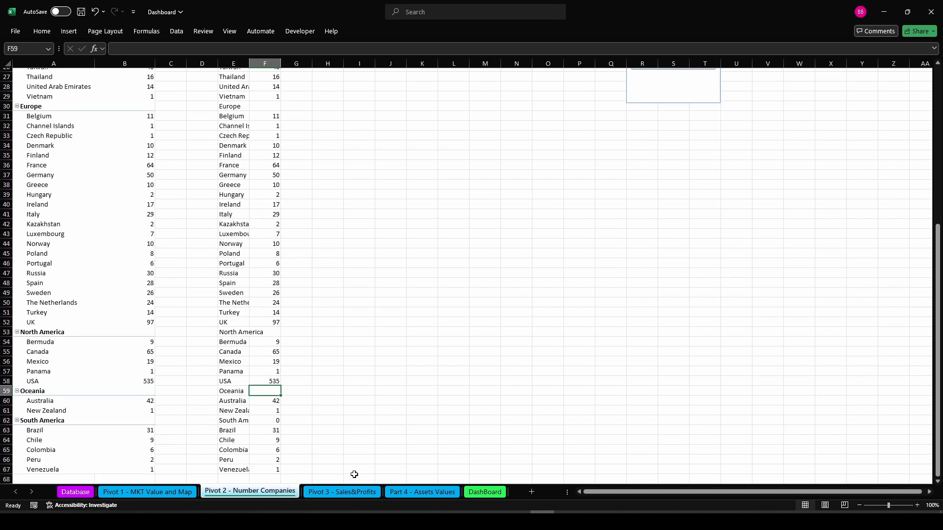
pyautogui.click(271, 424)
pyautogui.press('Delete')
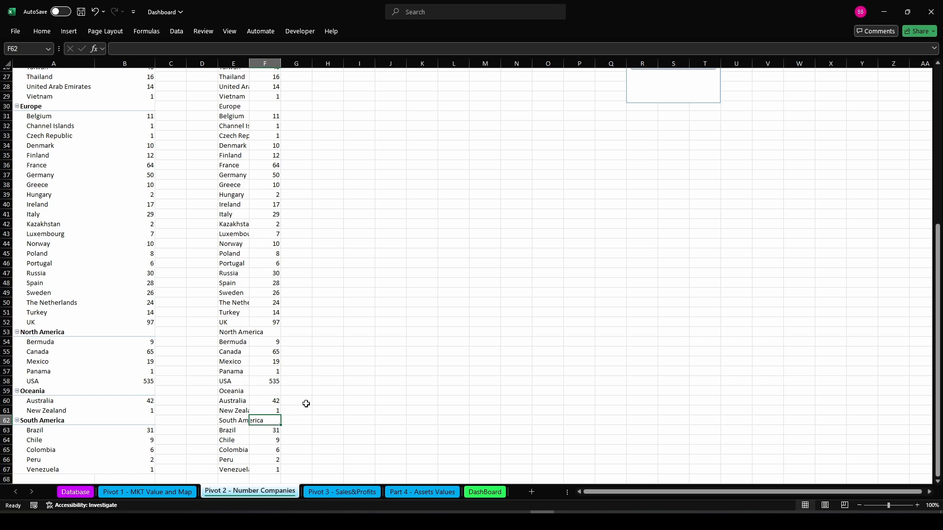
# Select E1:F67 and insert a Treemap chart from all chart types
pyautogui.moveTo(271, 466); pyautogui.dragTo(229, 83)
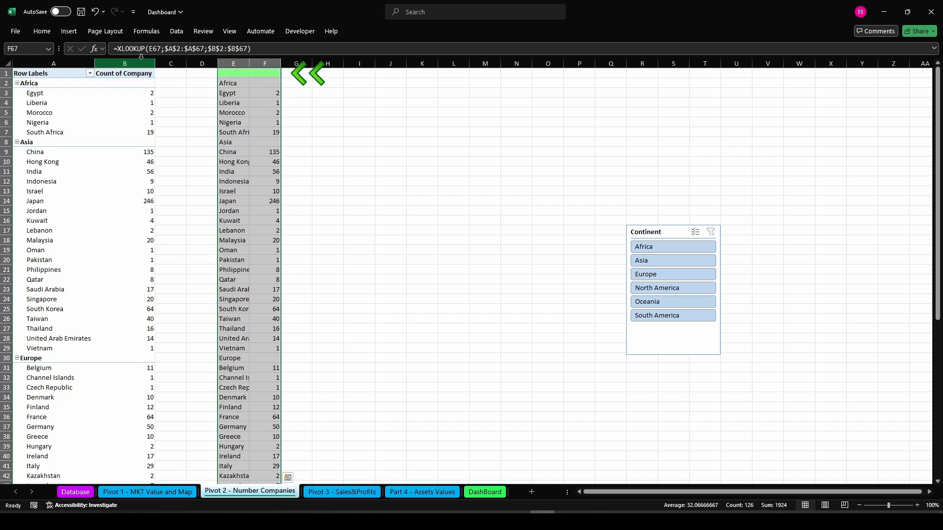
pyautogui.click(75, 34)
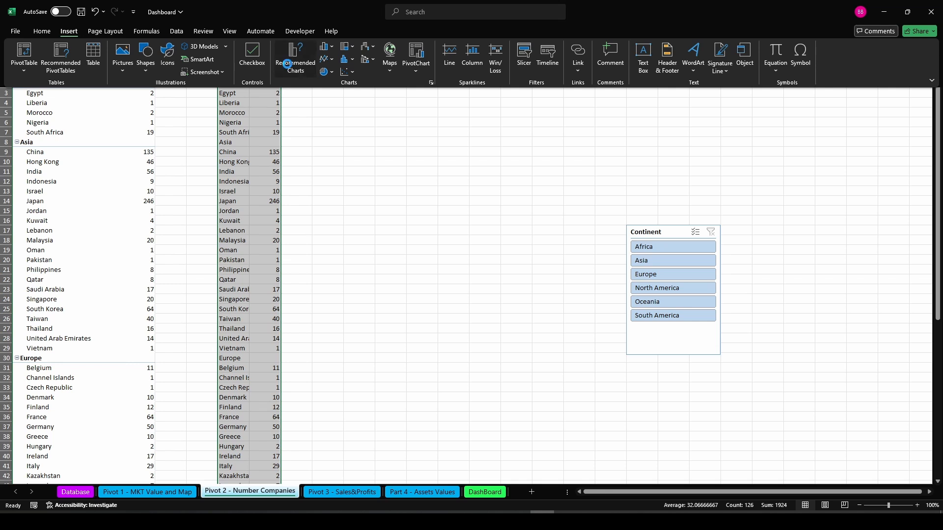
pyautogui.click(288, 62)
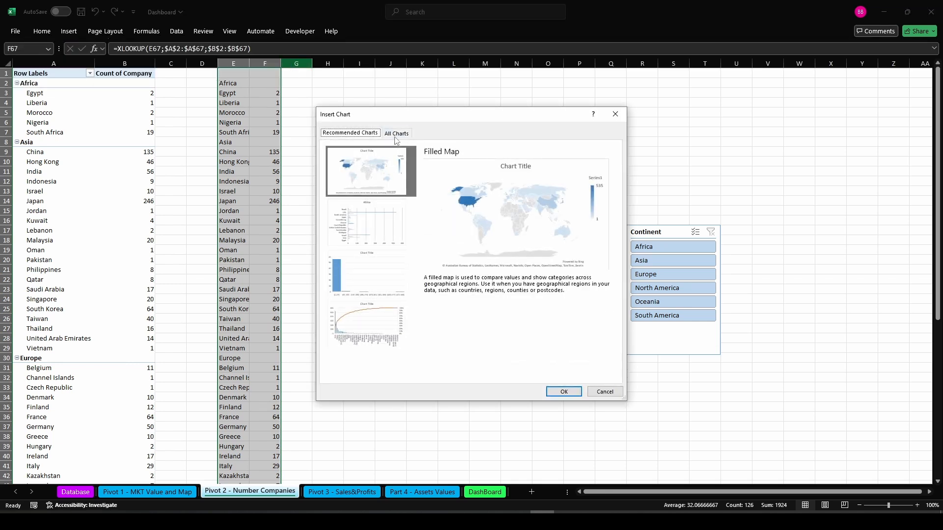
pyautogui.click(396, 133)
pyautogui.click(352, 293)
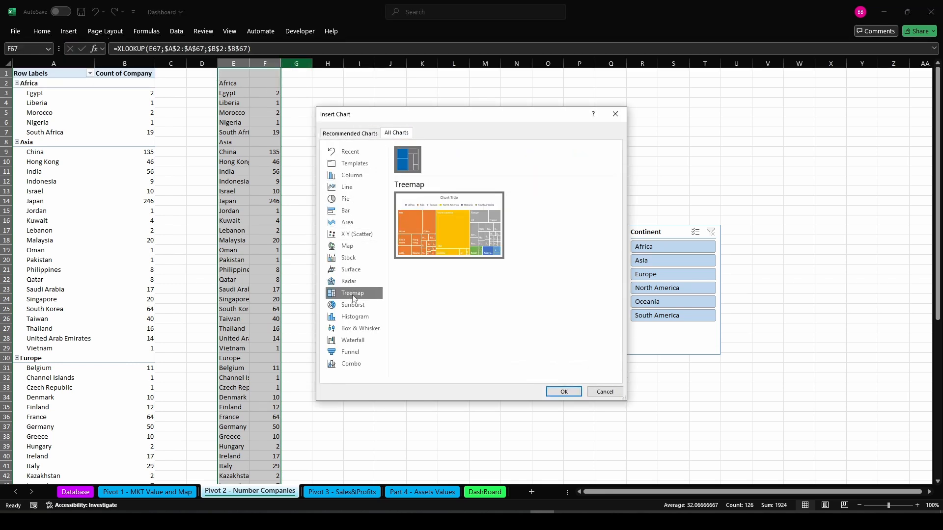
pyautogui.click(563, 392)
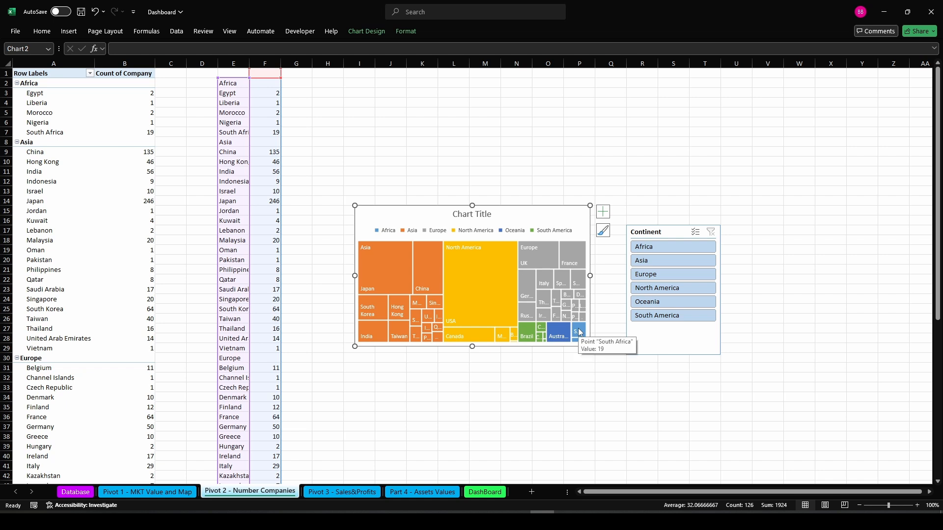
# Remove the treemap's legend and chart title
pyautogui.click(493, 229)
pyautogui.press('Delete')
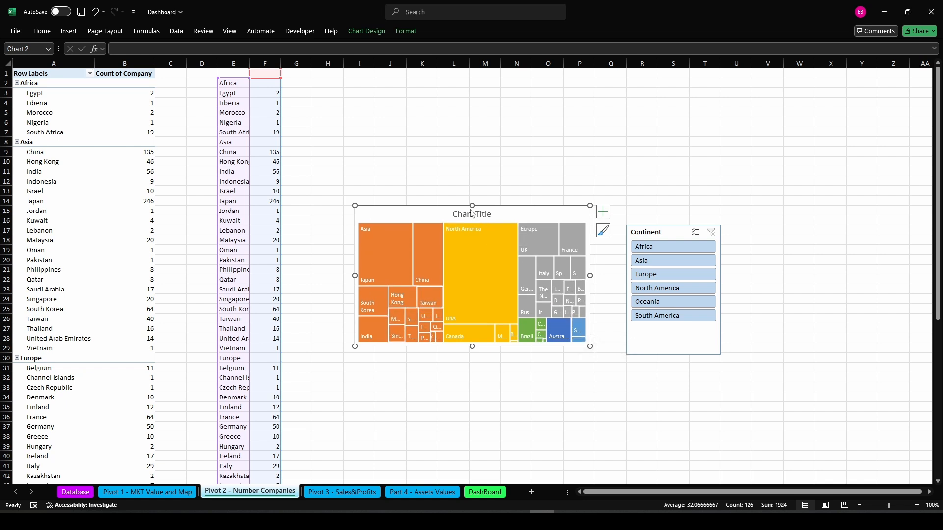
pyautogui.click(469, 214)
pyautogui.press('Delete')
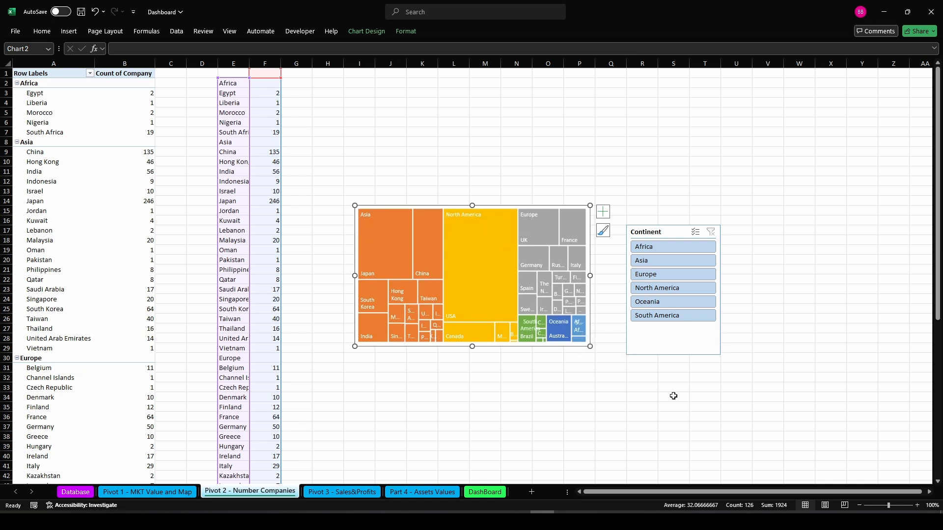
# Test the Continent slicer on the treemap with single and multiple continent selections and clear the filter
pyautogui.click(662, 246)
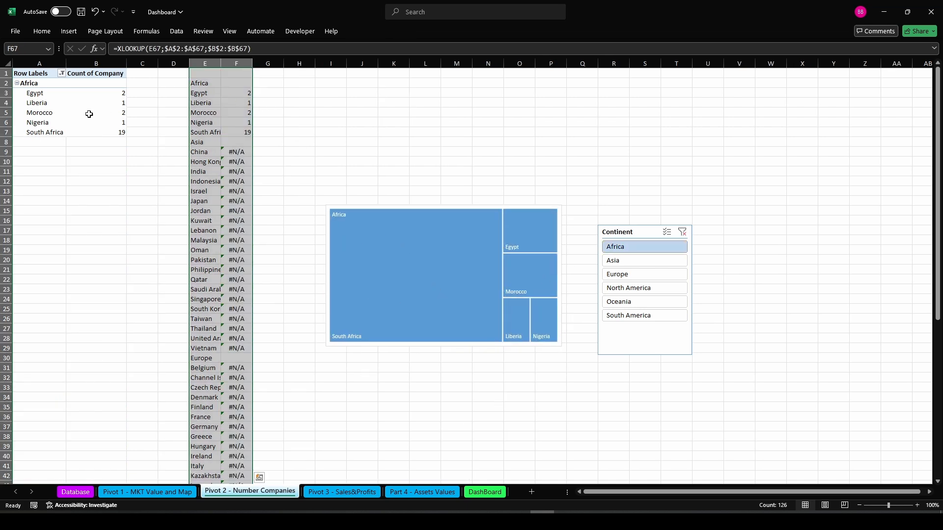
pyautogui.click(610, 264)
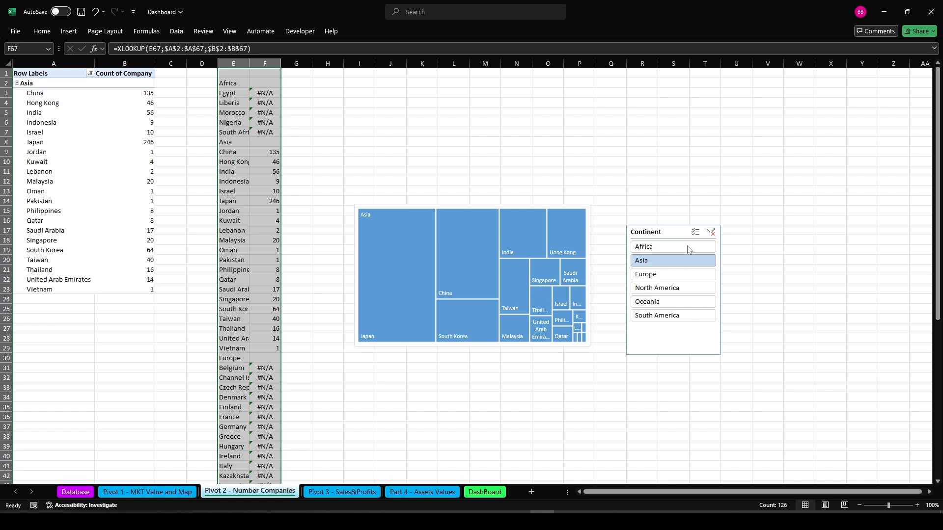
pyautogui.click(669, 276)
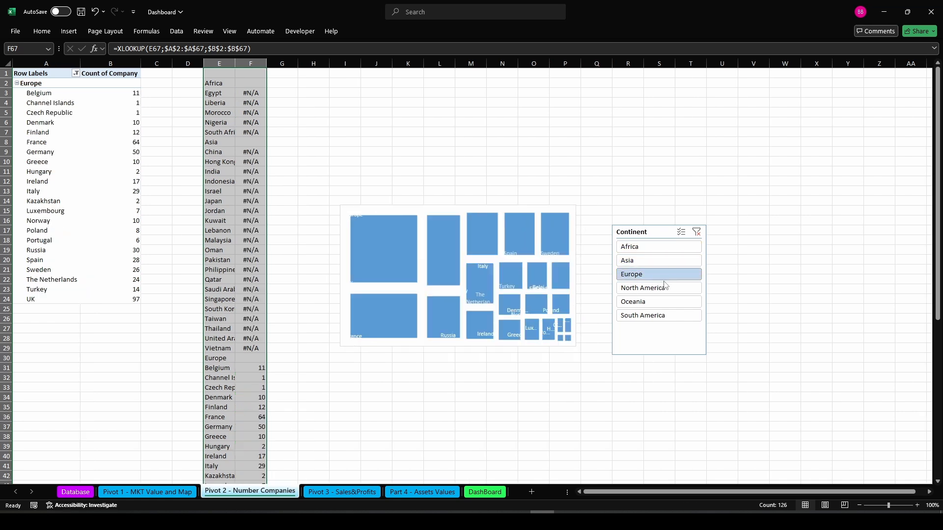
pyautogui.click(680, 232)
pyautogui.click(661, 254)
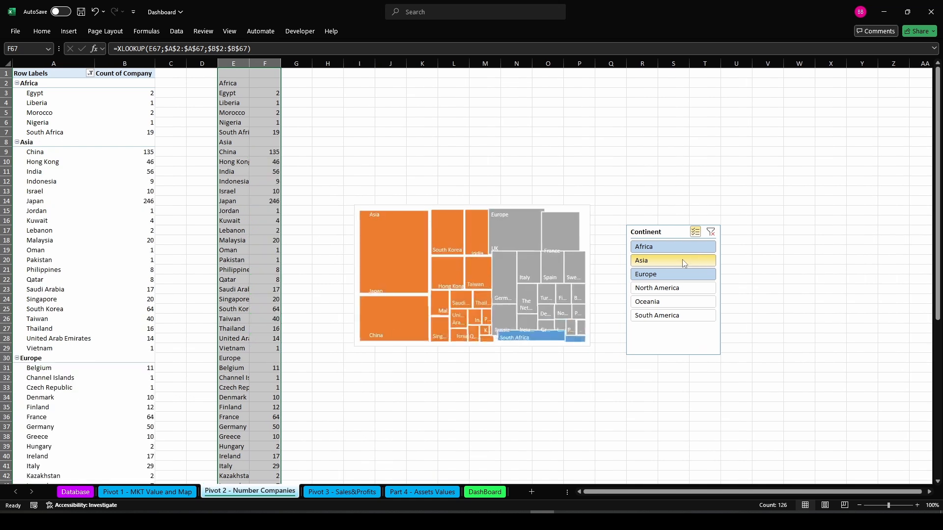
pyautogui.click(691, 289)
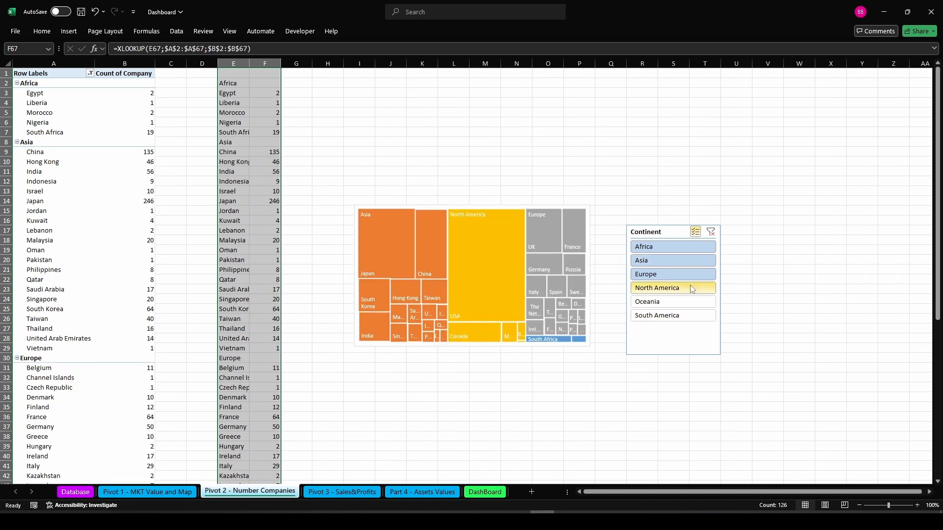
pyautogui.click(709, 234)
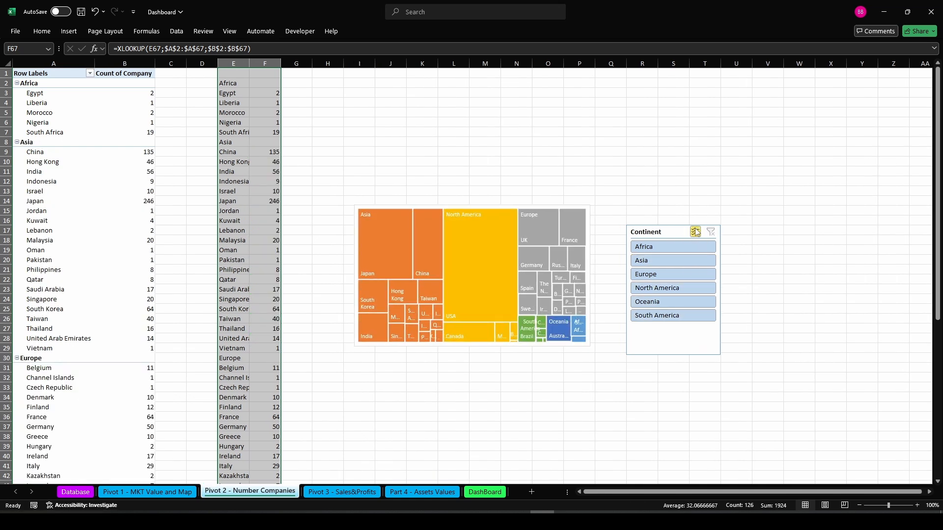
# Set the treemap series label option to Banner in the data series formatting
pyautogui.rightClick(397, 219)
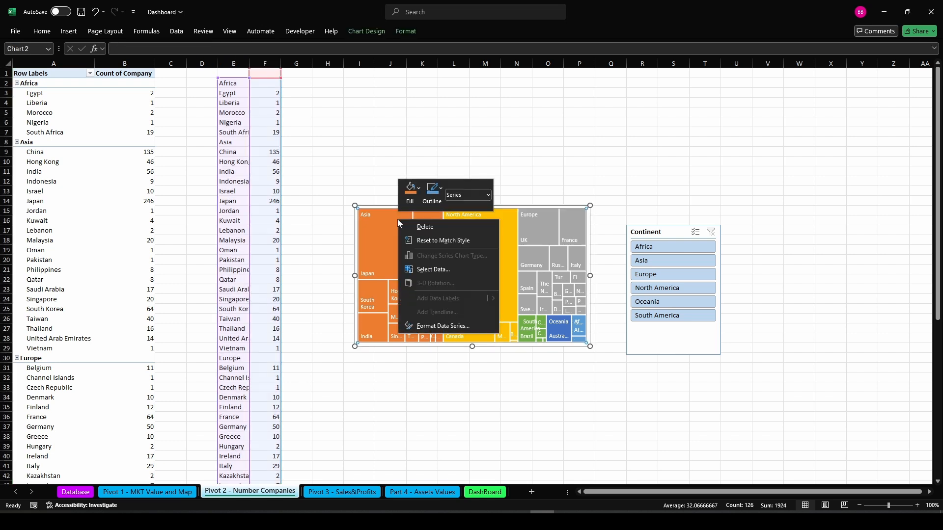
pyautogui.click(425, 329)
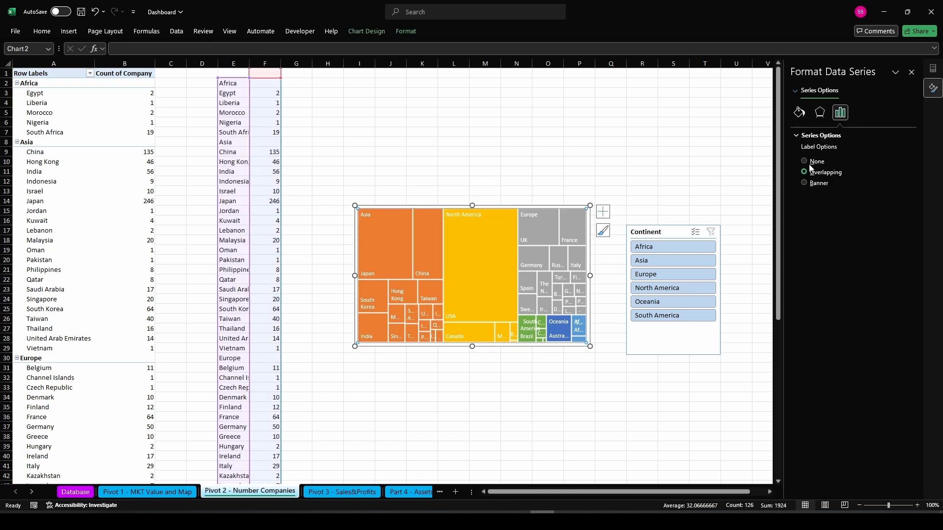
pyautogui.click(803, 182)
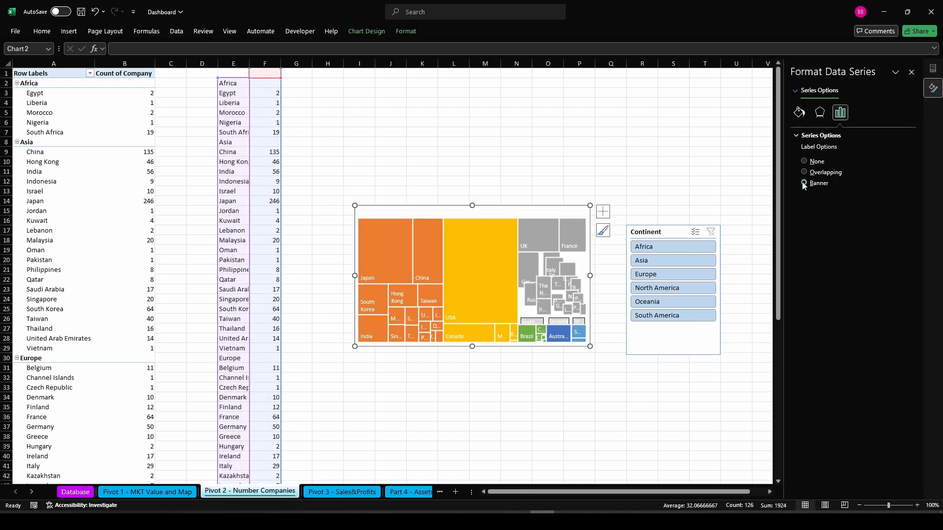
# Paste the treemap onto the DashBoard sheet, move it beside the map and stretch it down to about row 40
pyautogui.click(909, 73)
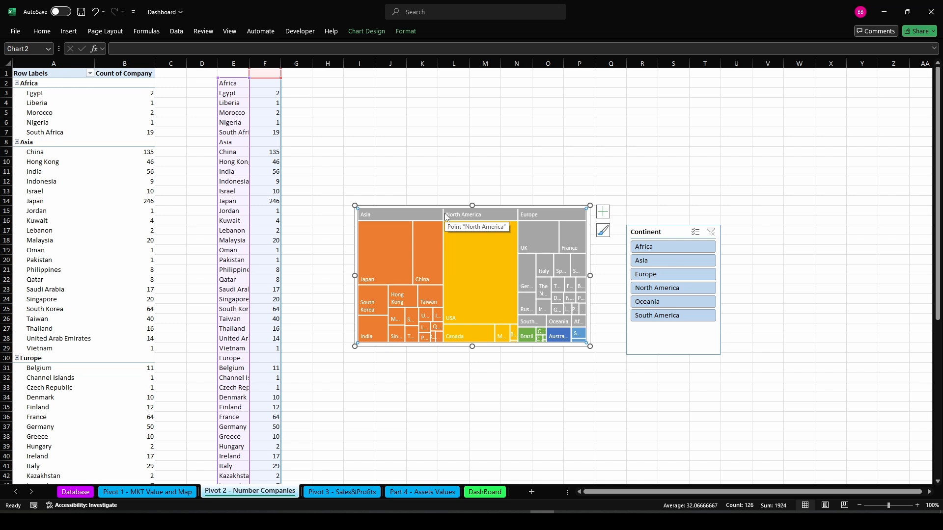
pyautogui.click(409, 207)
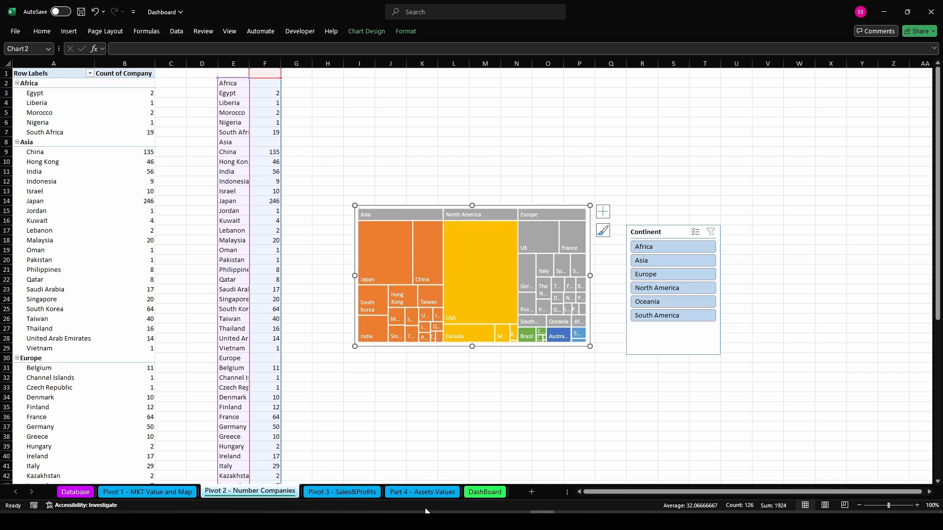
pyautogui.click(484, 492)
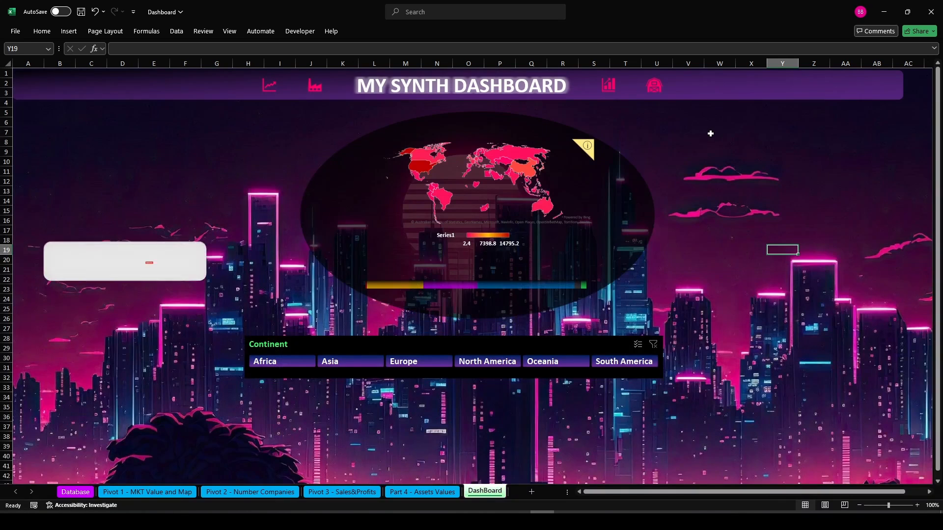
pyautogui.click(709, 132)
pyautogui.hotkey('ctrl', 'v')
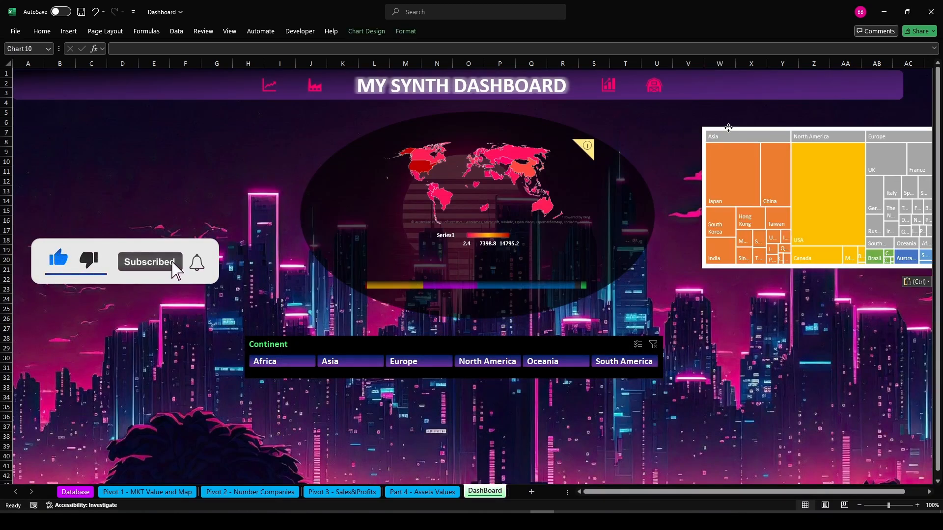
pyautogui.moveTo(746, 129); pyautogui.dragTo(712, 127)
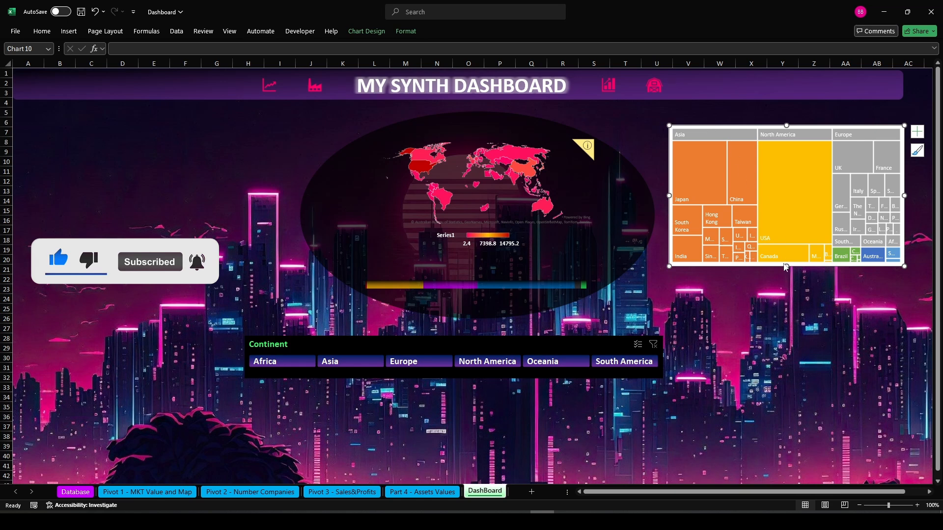
pyautogui.moveTo(787, 268); pyautogui.dragTo(785, 454)
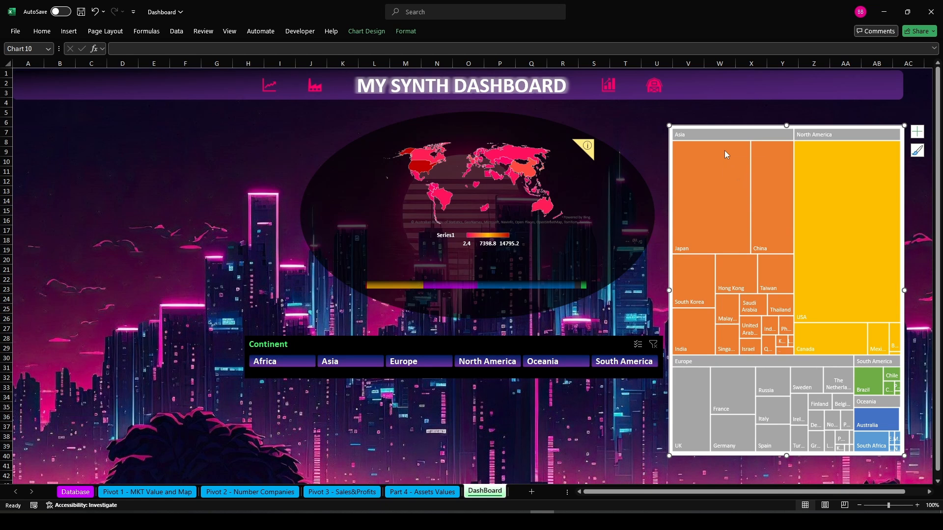
# Remove the treemap chart area's fill and outline
pyautogui.click(411, 33)
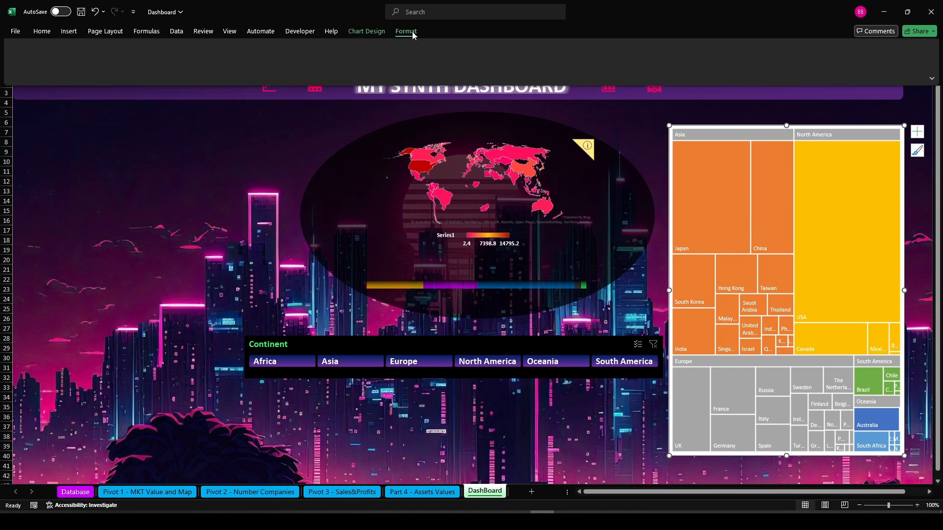
pyautogui.click(388, 46)
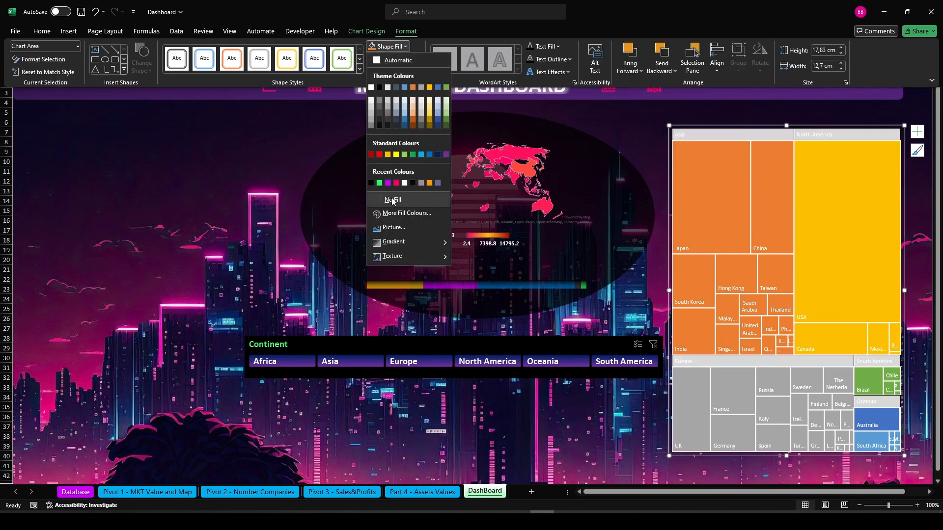
pyautogui.click(393, 200)
pyautogui.click(398, 60)
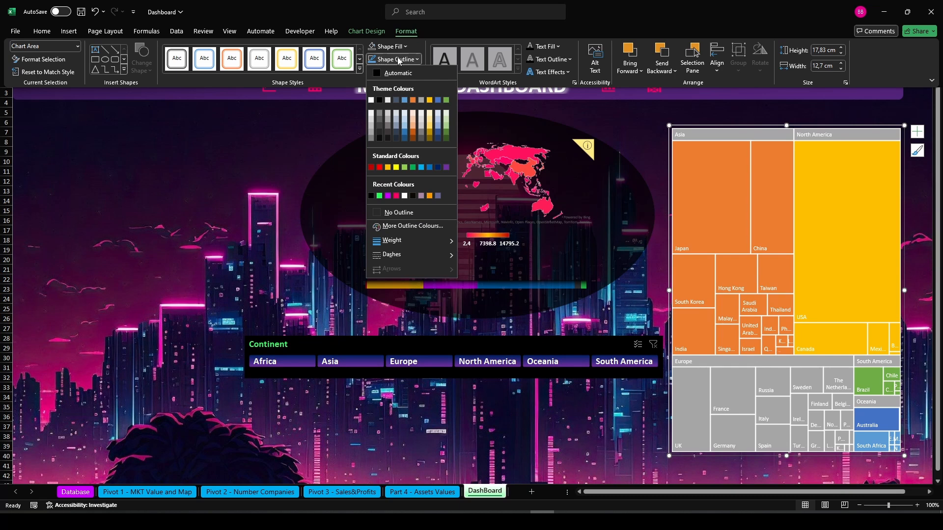
pyautogui.click(393, 209)
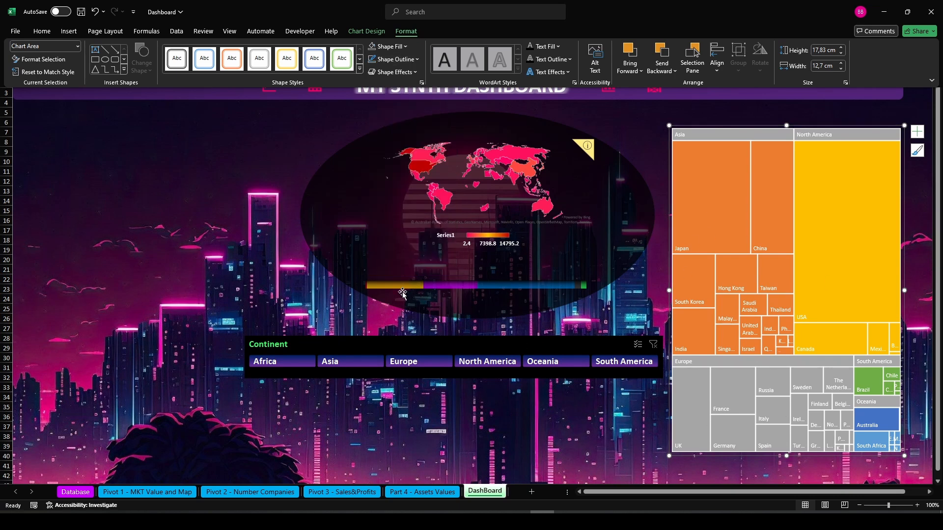
# Apply a gradient fill to the Asia branch of the treemap and reduce it to two gradient stops
pyautogui.click(703, 214)
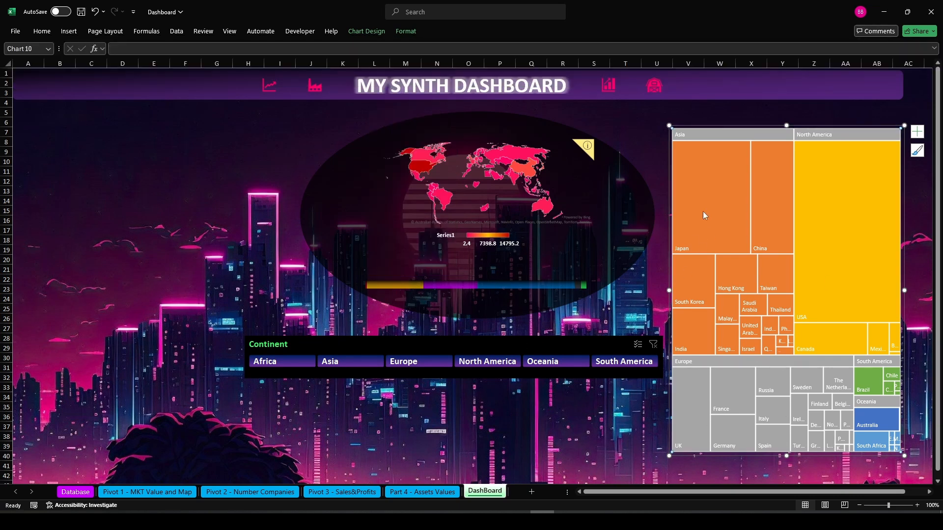
pyautogui.click(706, 133)
pyautogui.rightClick(714, 175)
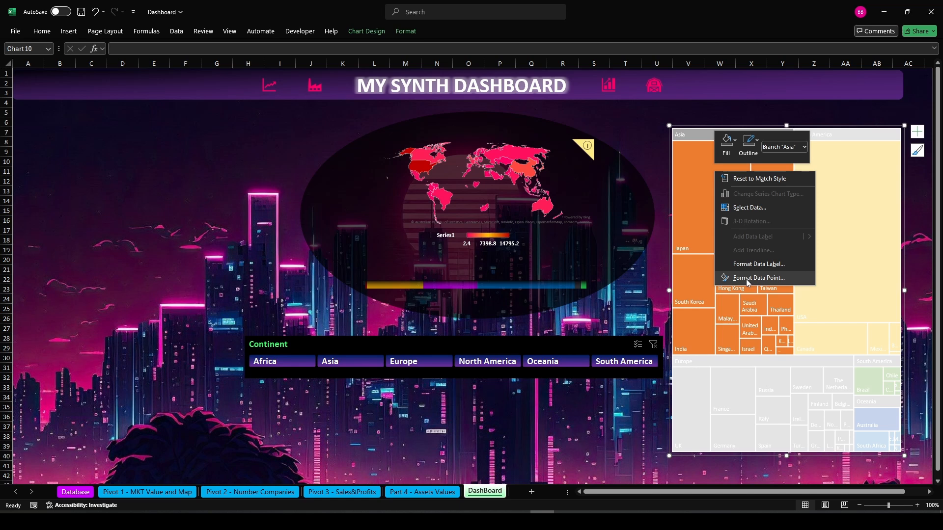
pyautogui.click(752, 280)
pyautogui.click(798, 112)
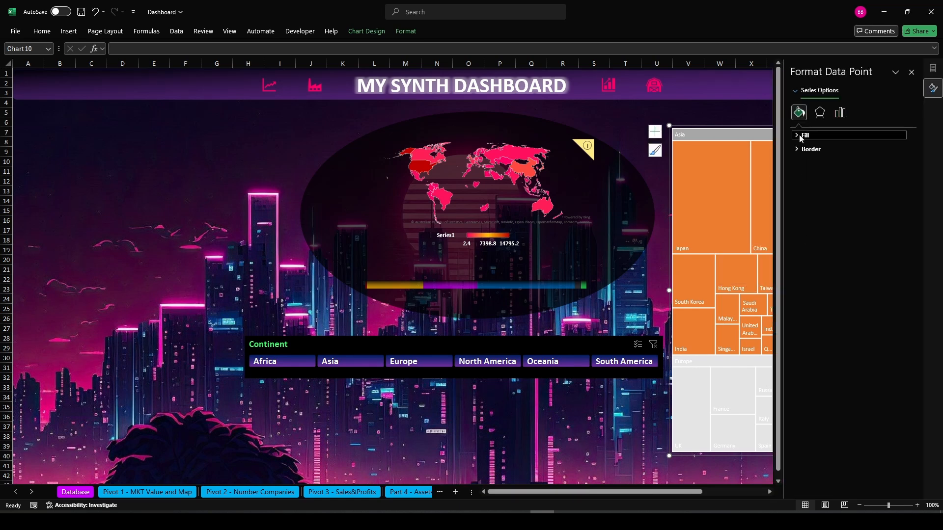
pyautogui.click(805, 135)
pyautogui.click(803, 172)
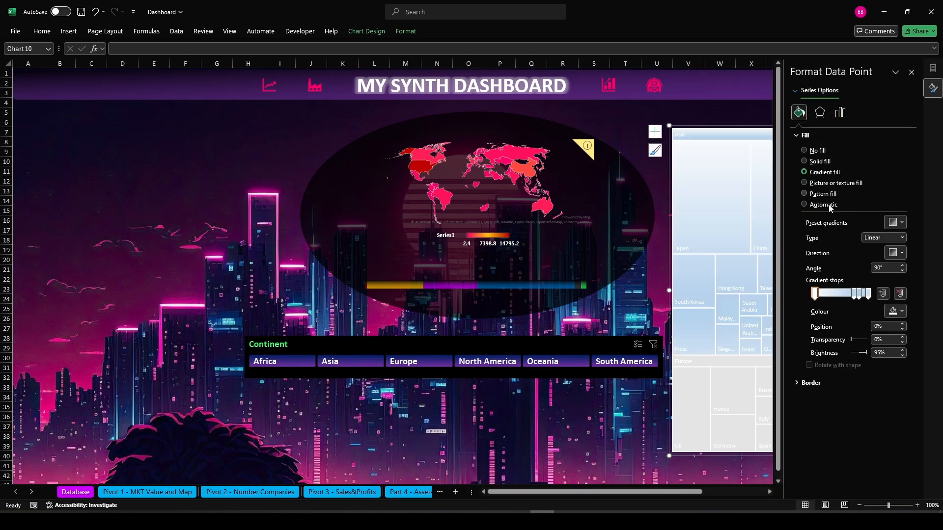
pyautogui.click(900, 293)
pyautogui.moveTo(858, 294); pyautogui.dragTo(814, 293)
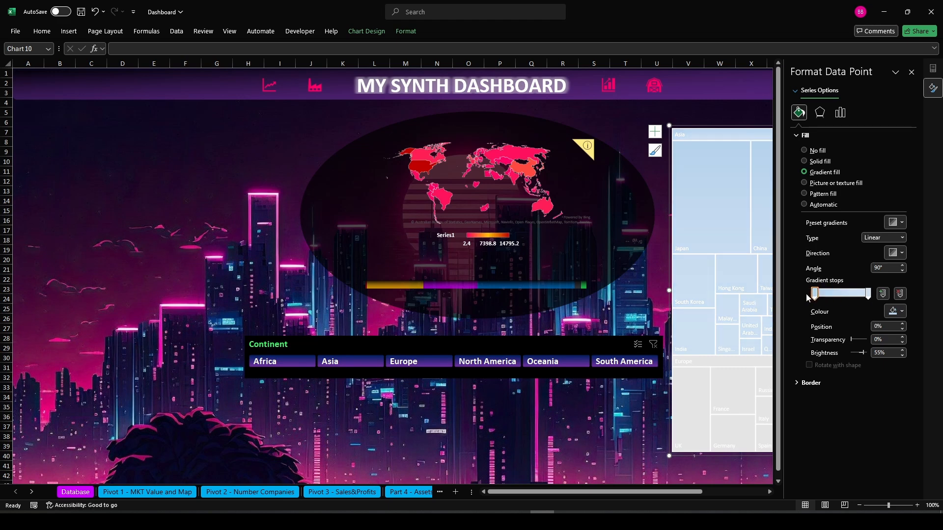
# Colour the Asia gradient from black to gold and set the stops' transparency to 30%
pyautogui.click(894, 311)
pyautogui.click(871, 337)
pyautogui.click(868, 293)
pyautogui.click(894, 312)
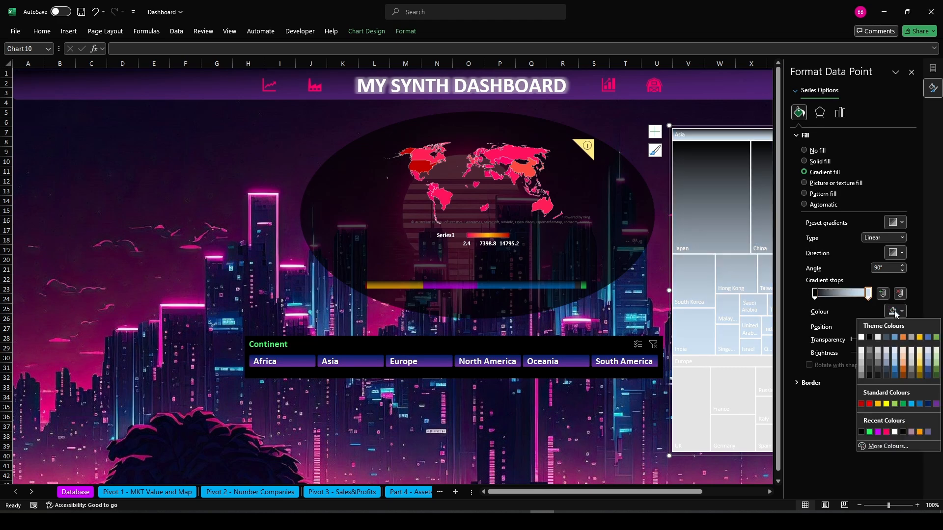
pyautogui.click(877, 404)
pyautogui.click(874, 340)
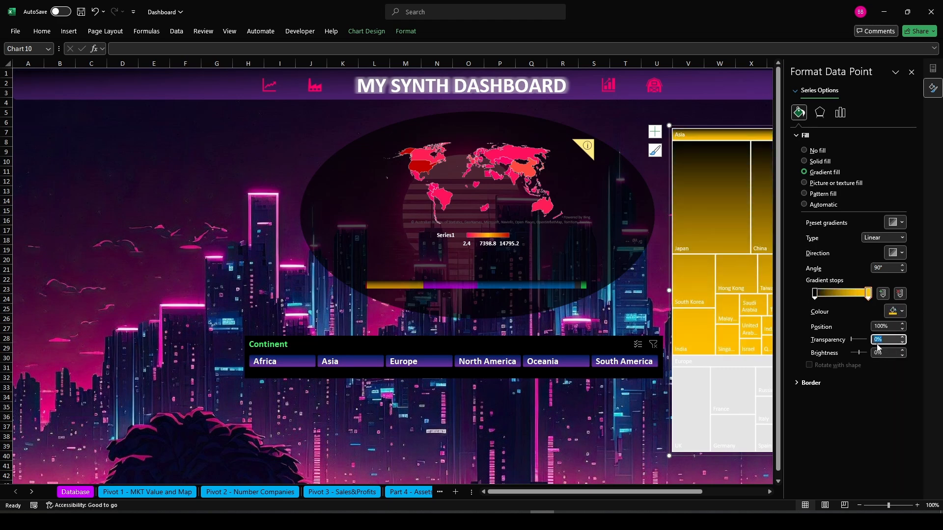
pyautogui.write('2')
pyautogui.click(814, 293)
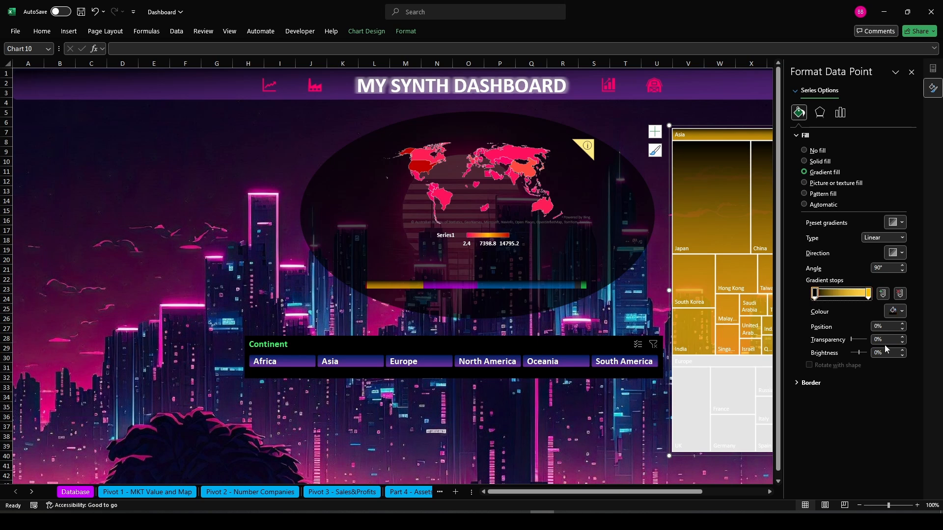
pyautogui.click(875, 339)
pyautogui.write('2')
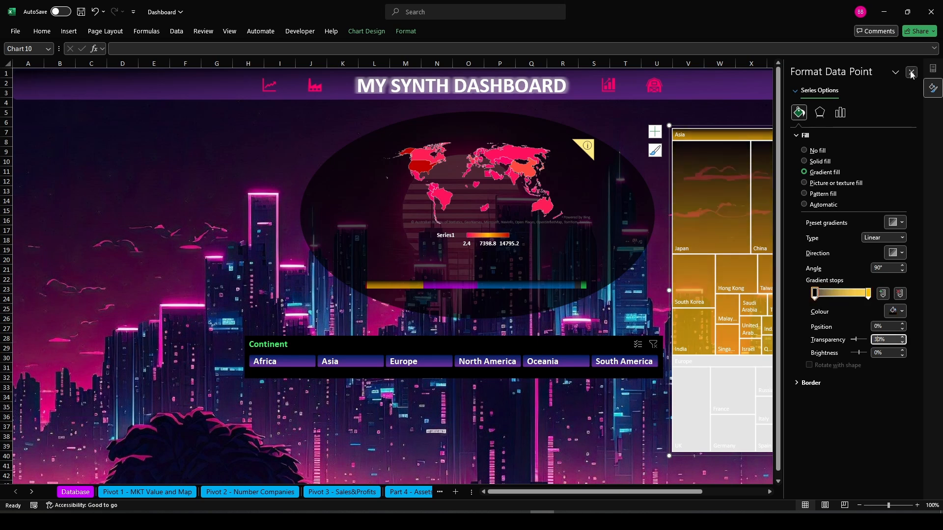
pyautogui.click(911, 72)
# Give the North America branch a gradient fill ending in blue with 30% transparency
pyautogui.click(584, 441)
pyautogui.click(838, 136)
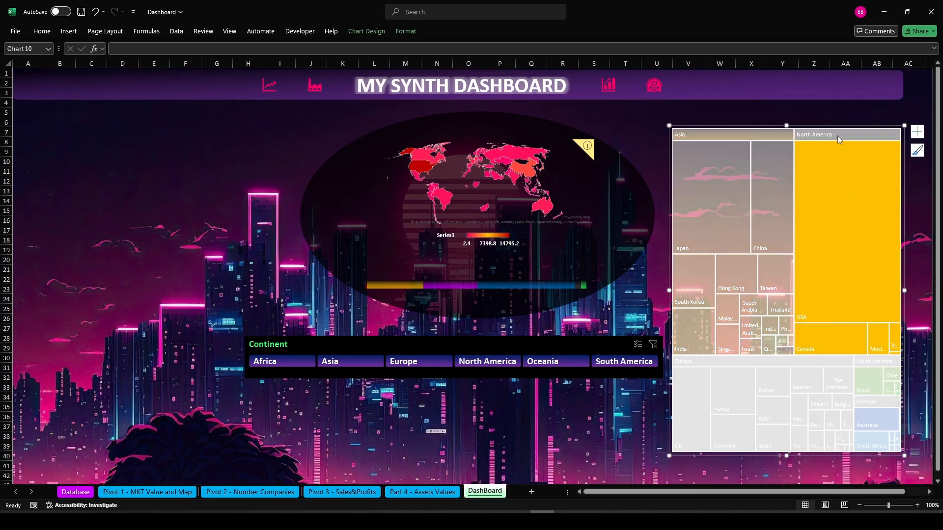
pyautogui.rightClick(838, 135)
pyautogui.click(882, 238)
pyautogui.click(798, 112)
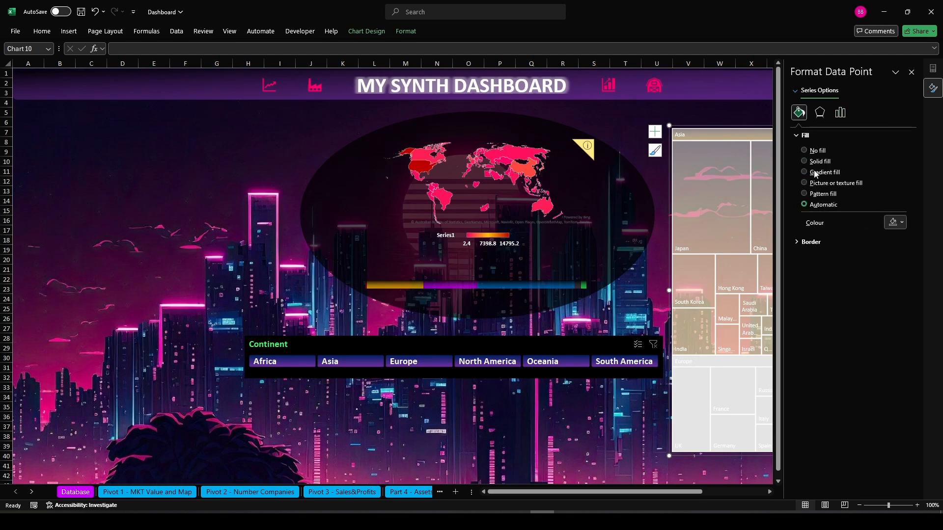
pyautogui.click(805, 173)
pyautogui.click(868, 296)
pyautogui.click(900, 312)
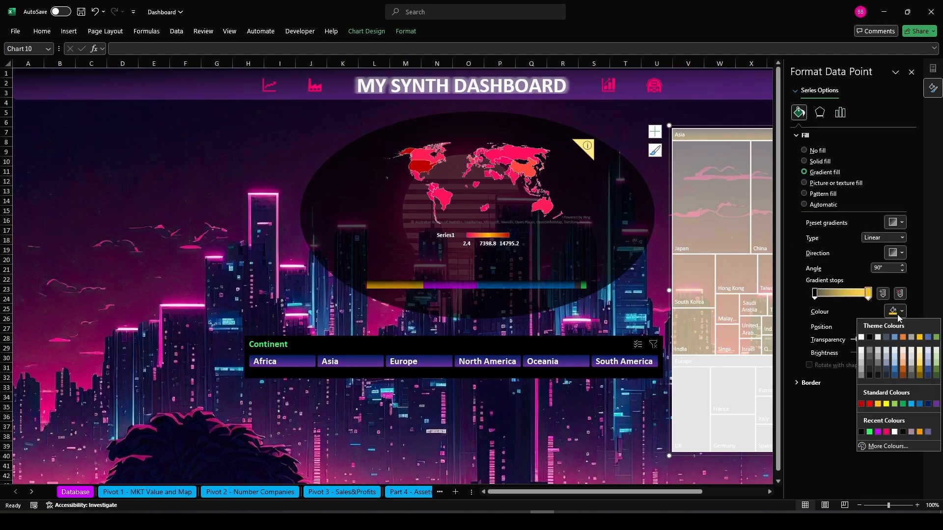
pyautogui.click(918, 404)
pyautogui.click(877, 340)
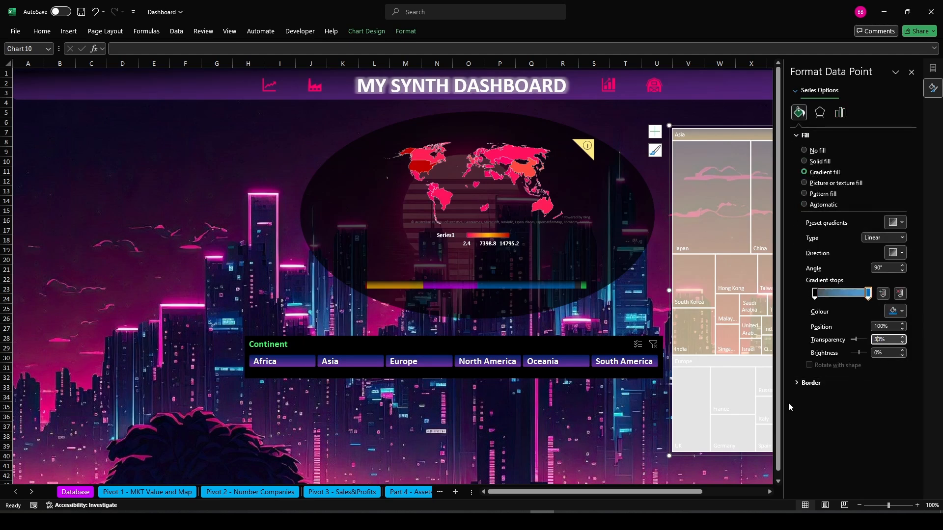
pyautogui.click(911, 73)
# Give the Europe branch a gradient fill ending in magenta with 30% transparency
pyautogui.click(627, 426)
pyautogui.click(707, 368)
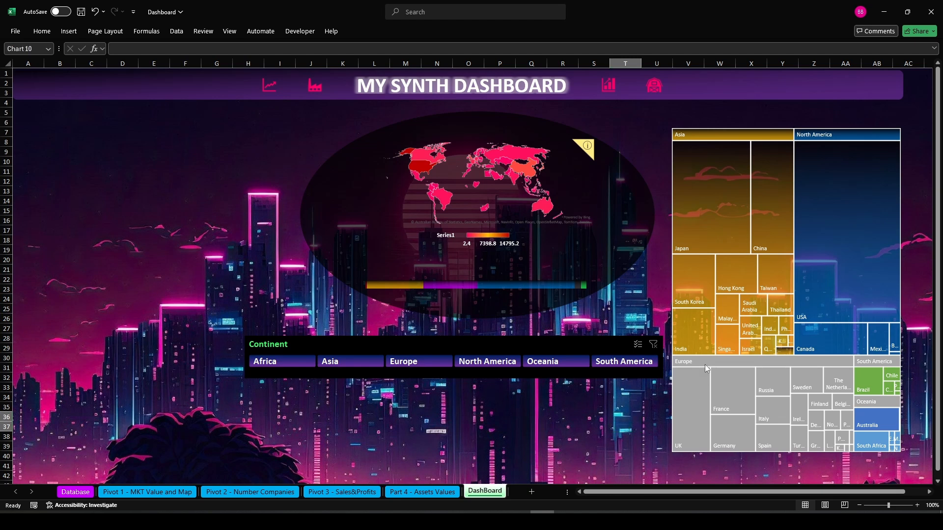
pyautogui.click(707, 369)
pyautogui.rightClick(706, 369)
pyautogui.click(737, 472)
pyautogui.click(799, 113)
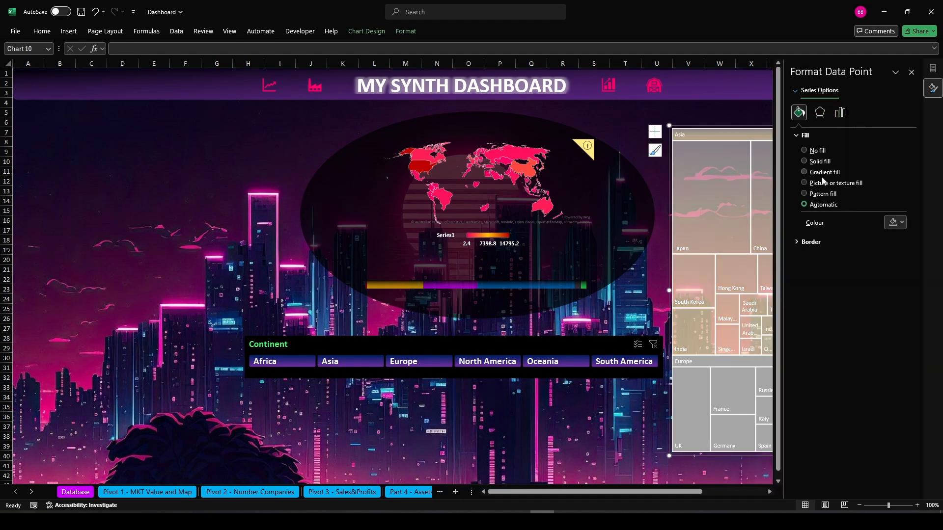
pyautogui.click(820, 172)
pyautogui.click(868, 294)
pyautogui.click(893, 312)
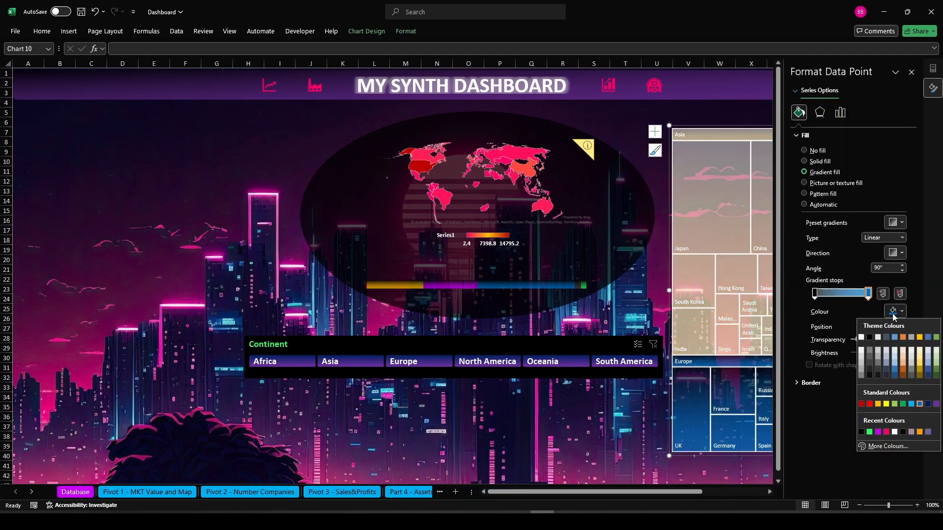
pyautogui.click(878, 432)
pyautogui.write('30')
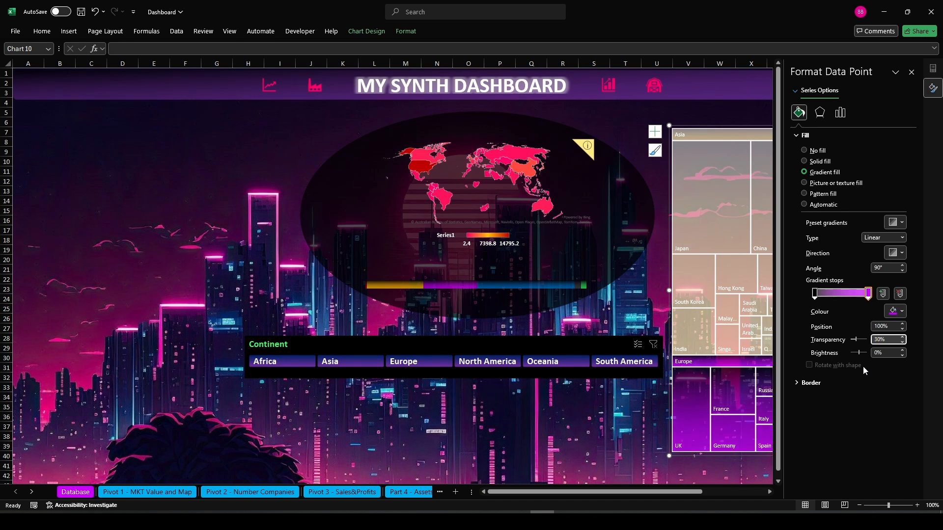
pyautogui.click(910, 73)
pyautogui.click(879, 361)
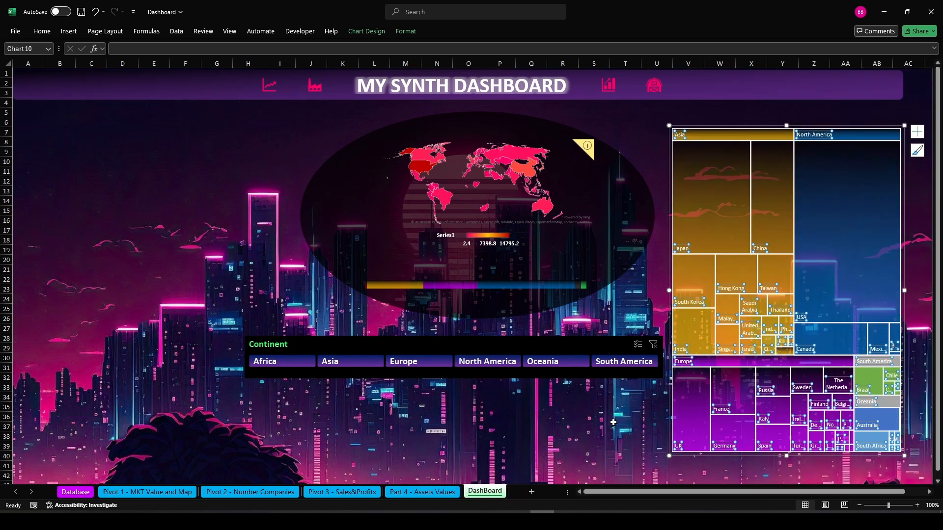
pyautogui.click(608, 419)
pyautogui.click(872, 374)
pyautogui.click(874, 362)
pyautogui.click(601, 437)
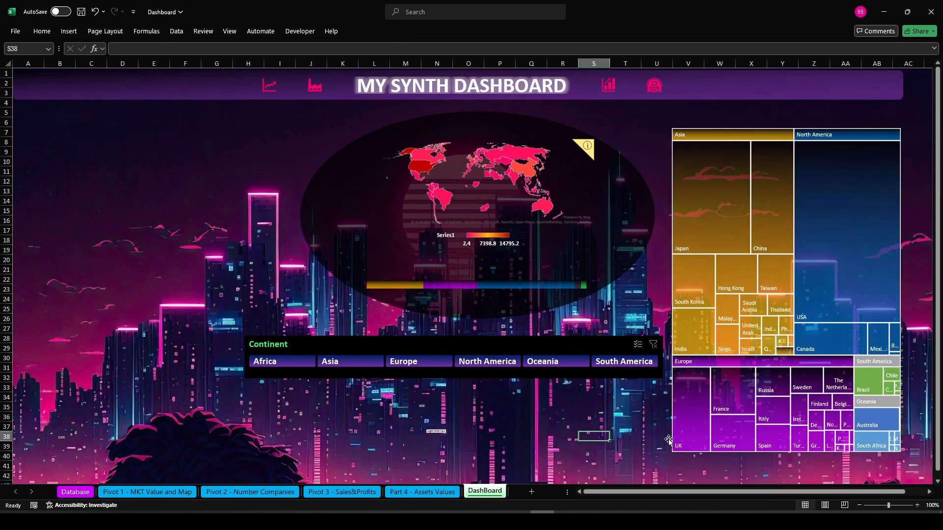
pyautogui.click(894, 362)
pyautogui.click(894, 362)
pyautogui.rightClick(895, 362)
pyautogui.click(835, 466)
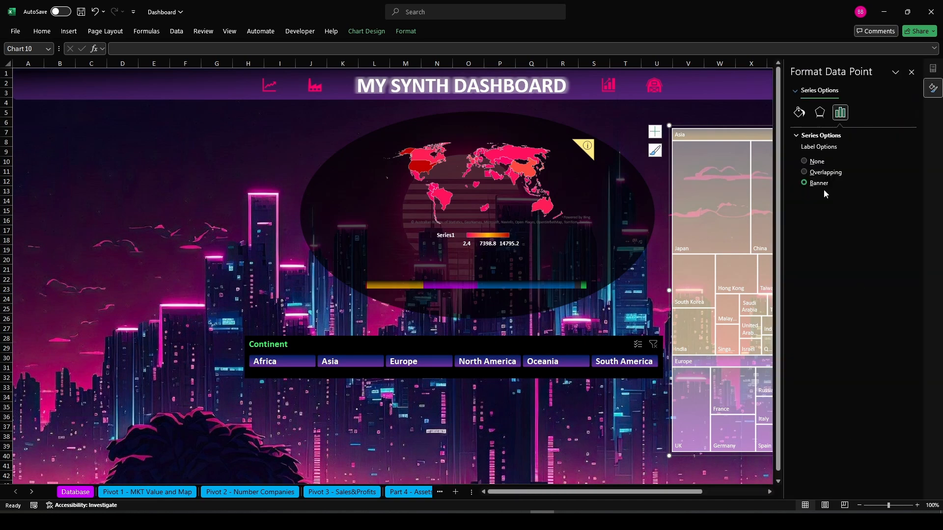
pyautogui.click(799, 112)
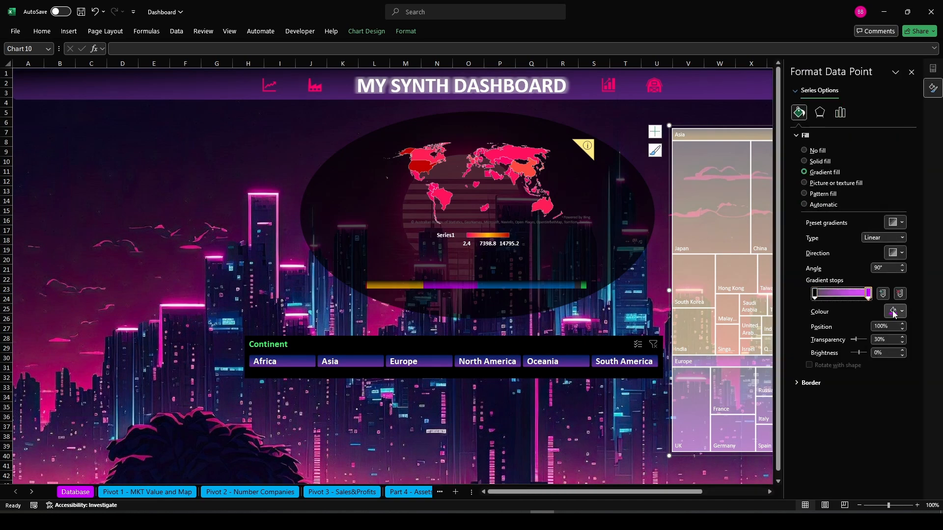
pyautogui.click(894, 311)
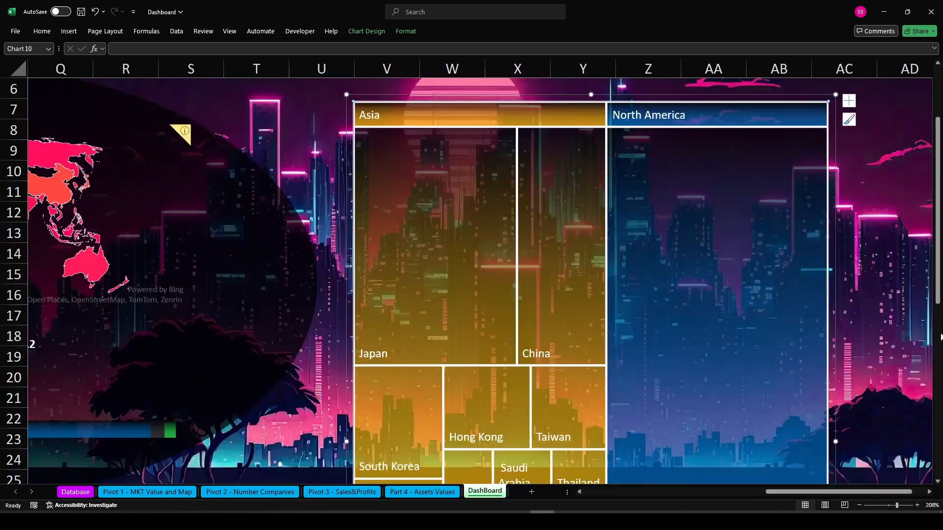
# Zoom in on the treemap and select the South America branch
pyautogui.moveTo(938, 265); pyautogui.dragTo(939, 454)
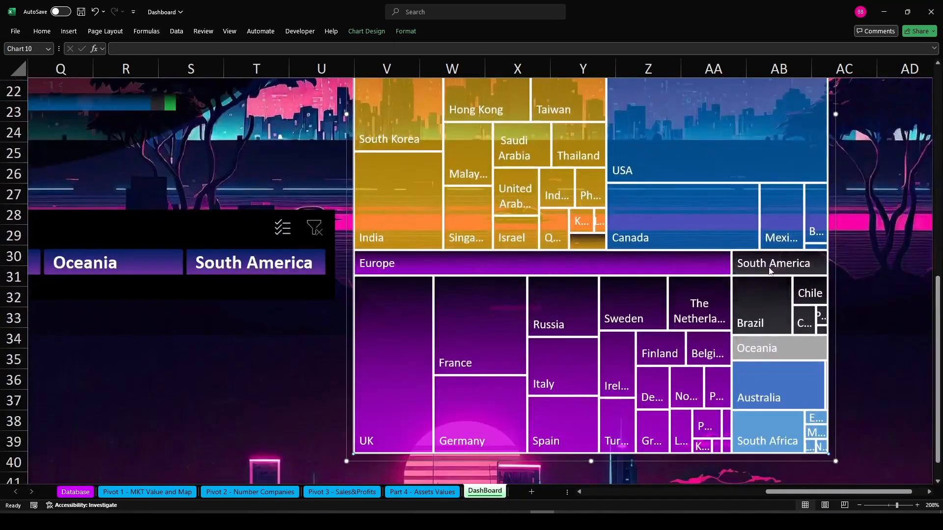
pyautogui.click(771, 264)
pyautogui.doubleClick(824, 265)
pyautogui.click(911, 72)
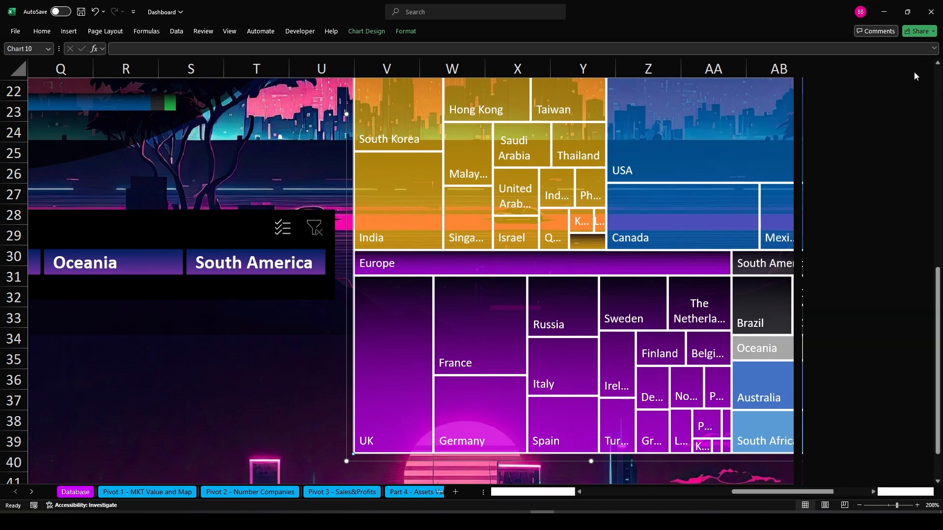
# Give the South America branch of the treemap a gradient fill ending in green
pyautogui.click(762, 292)
pyautogui.rightClick(762, 293)
pyautogui.click(803, 400)
pyautogui.click(799, 113)
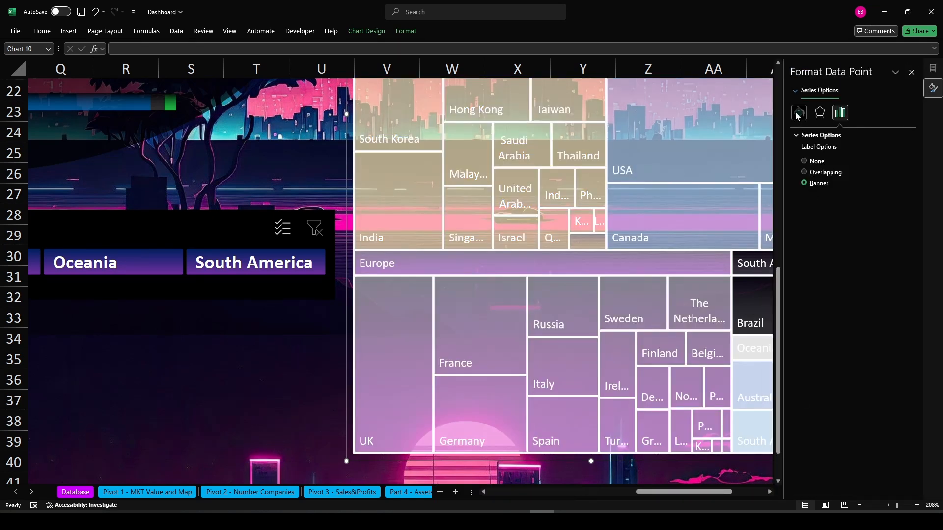
pyautogui.click(868, 293)
pyautogui.click(894, 310)
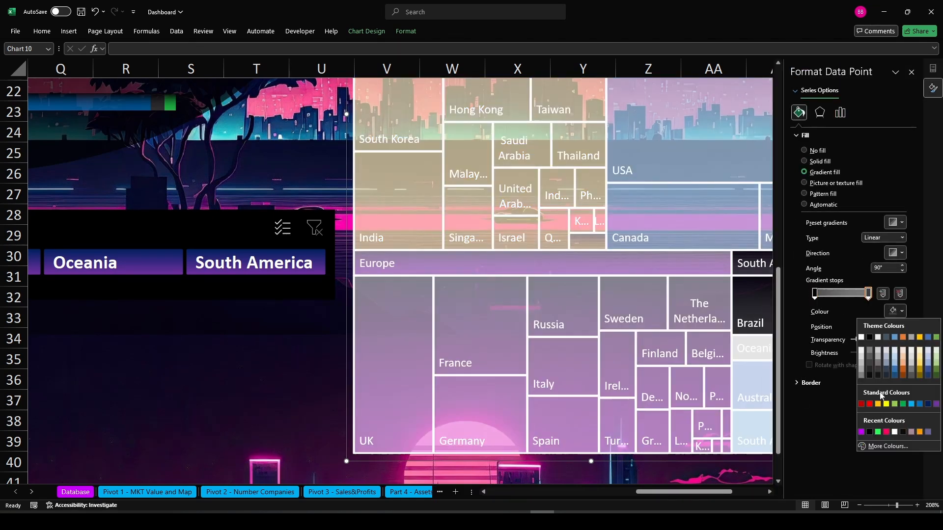
pyautogui.click(877, 432)
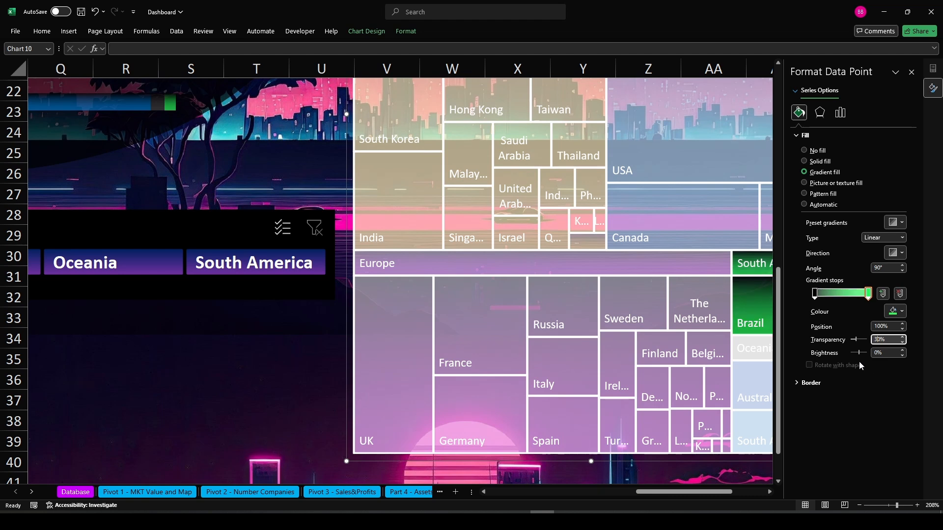
pyautogui.click(911, 72)
pyautogui.click(776, 354)
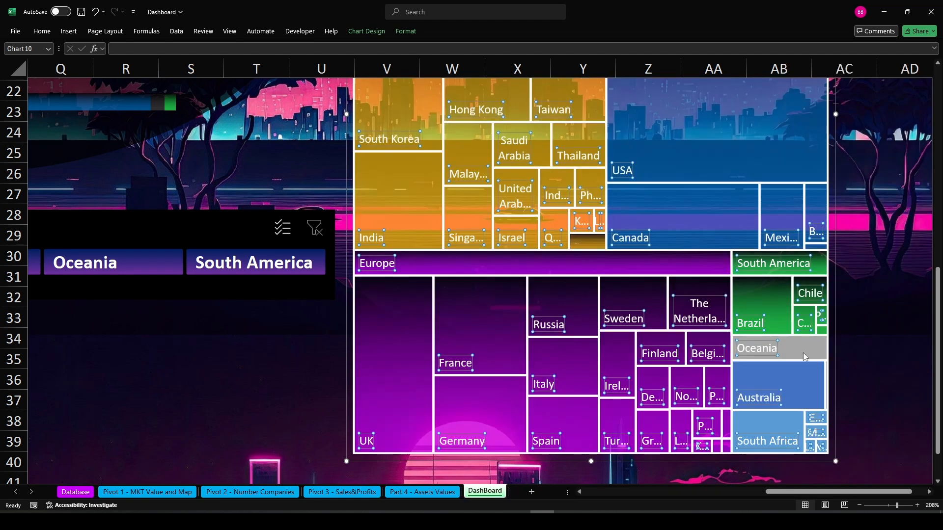
# Give the Oceania branch a gradient fill ending in dark grey
pyautogui.click(802, 353)
pyautogui.click(799, 375)
pyautogui.rightClick(799, 375)
pyautogui.click(843, 483)
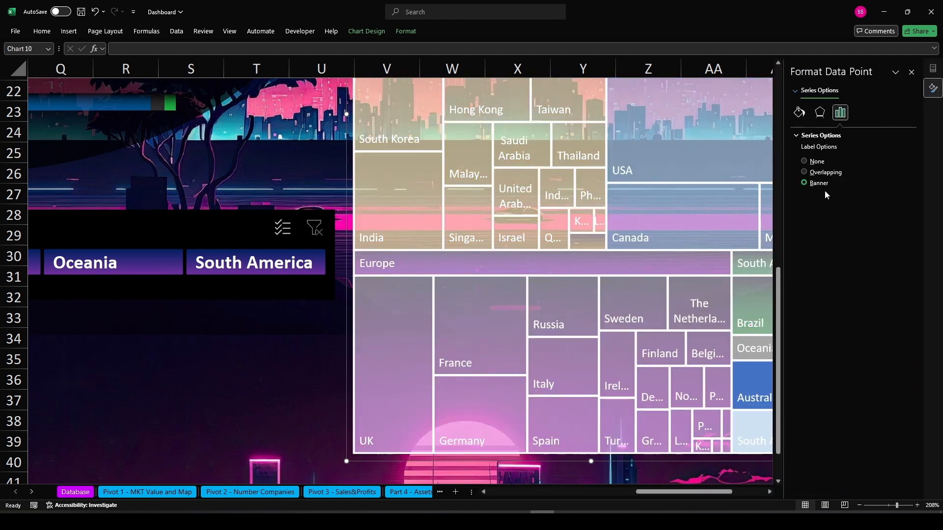
pyautogui.click(819, 172)
pyautogui.click(868, 293)
pyautogui.click(895, 311)
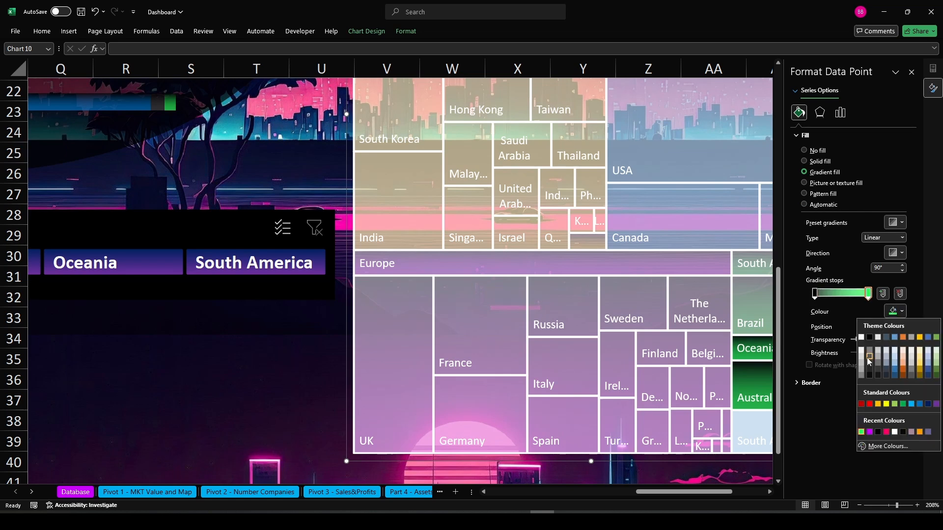
pyautogui.click(873, 356)
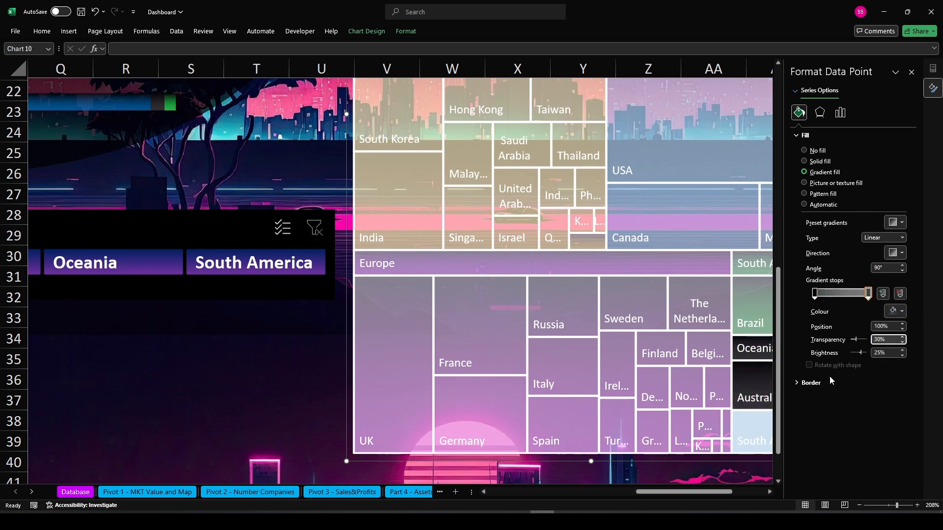
pyautogui.click(911, 71)
pyautogui.click(842, 436)
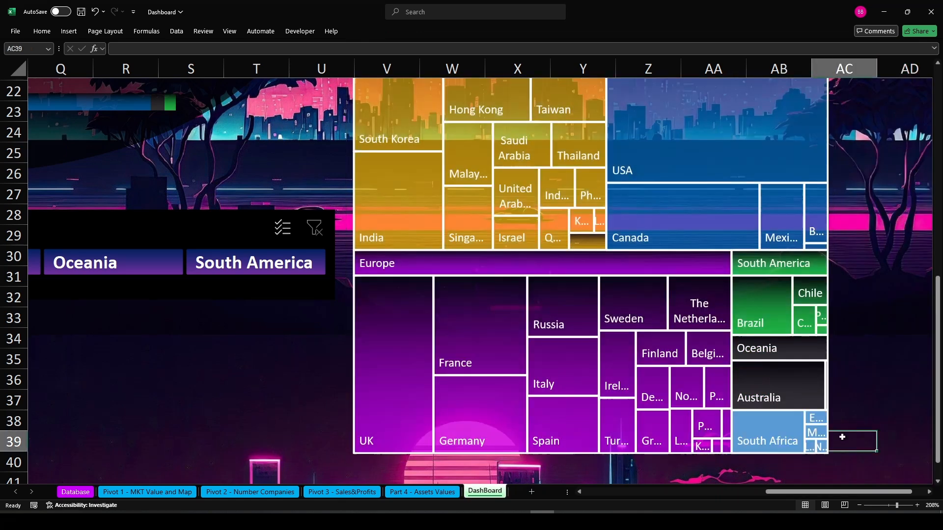
# Give the Africa branch a gradient fill ending in red
pyautogui.click(782, 430)
pyautogui.rightClick(782, 430)
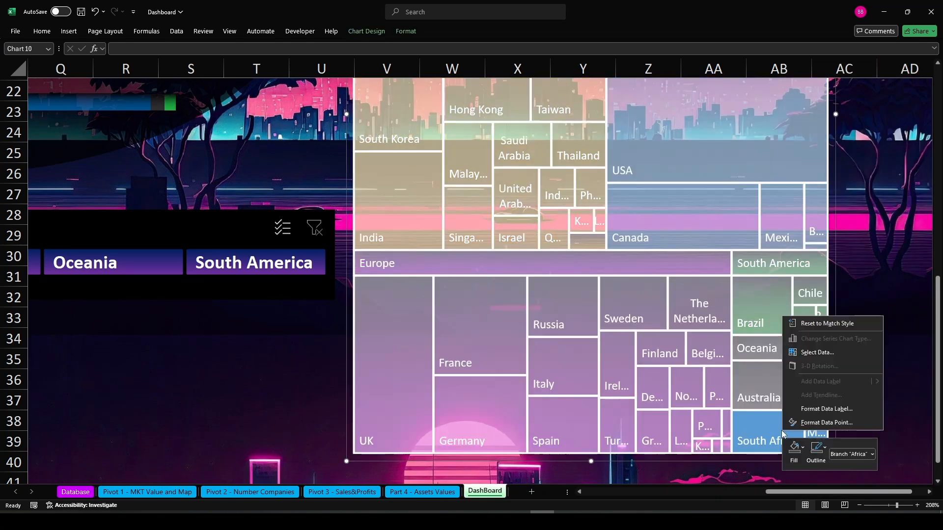
pyautogui.click(820, 422)
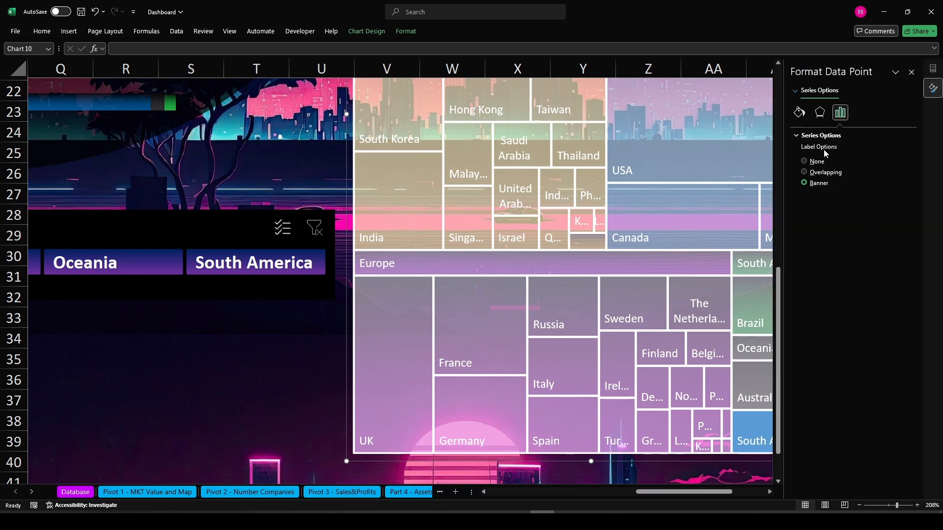
pyautogui.click(799, 112)
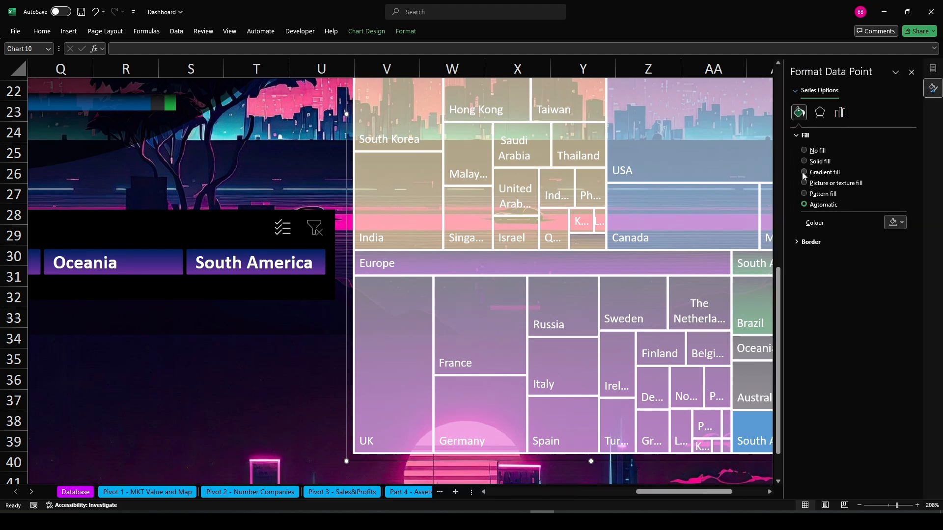
pyautogui.click(804, 173)
pyautogui.click(868, 294)
pyautogui.click(902, 311)
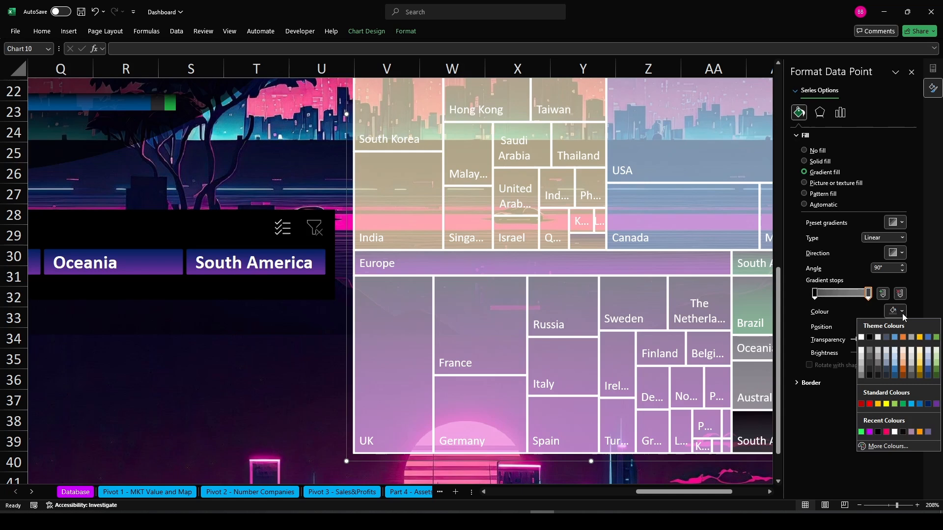
pyautogui.click(861, 404)
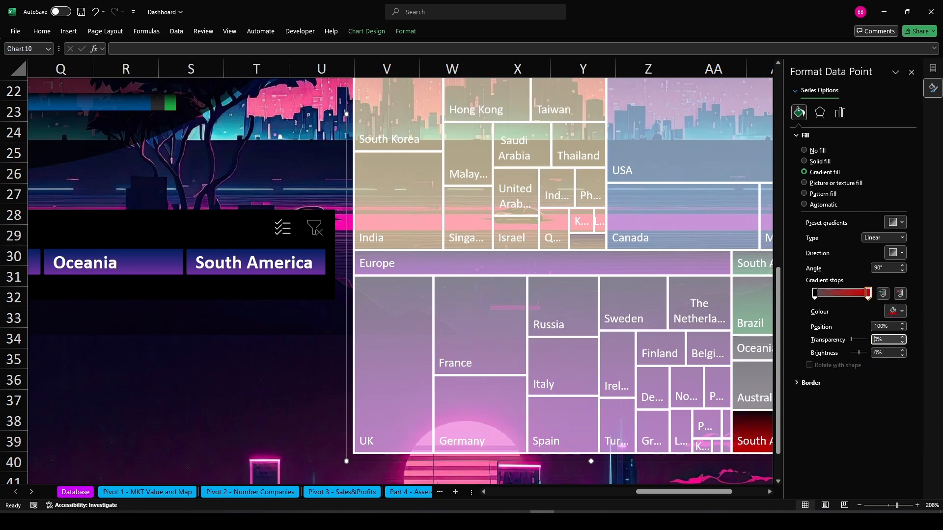
pyautogui.click(910, 398)
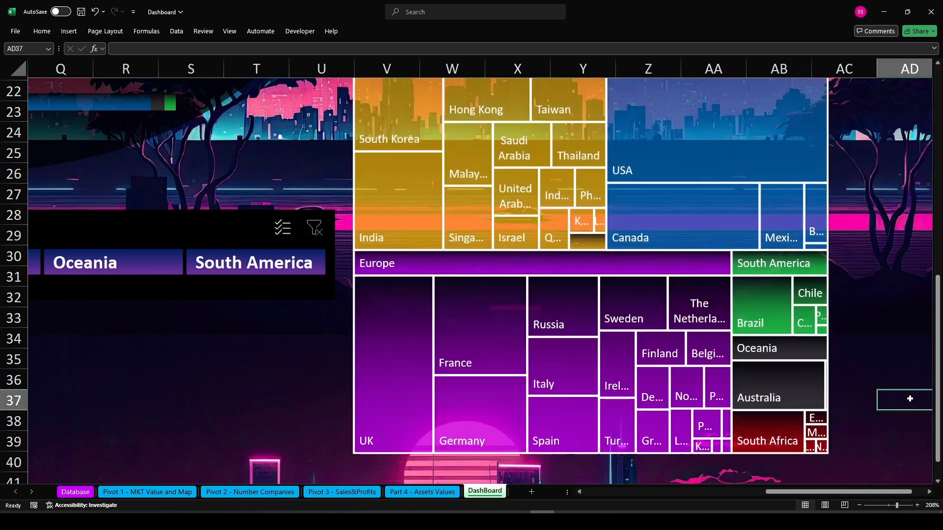
# Set the treemap series border to a solid black line
pyautogui.click(576, 267)
pyautogui.rightClick(576, 267)
pyautogui.click(614, 377)
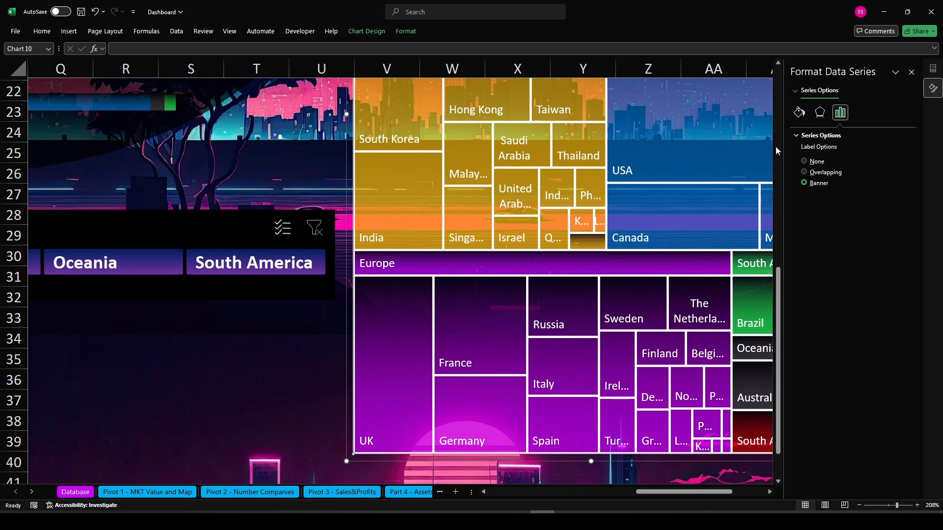
pyautogui.click(799, 112)
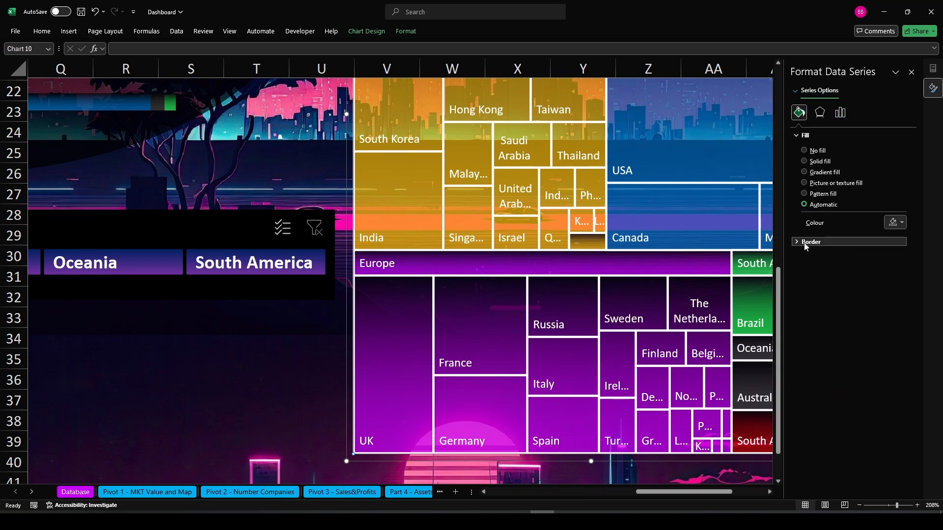
pyautogui.click(808, 242)
pyautogui.click(804, 268)
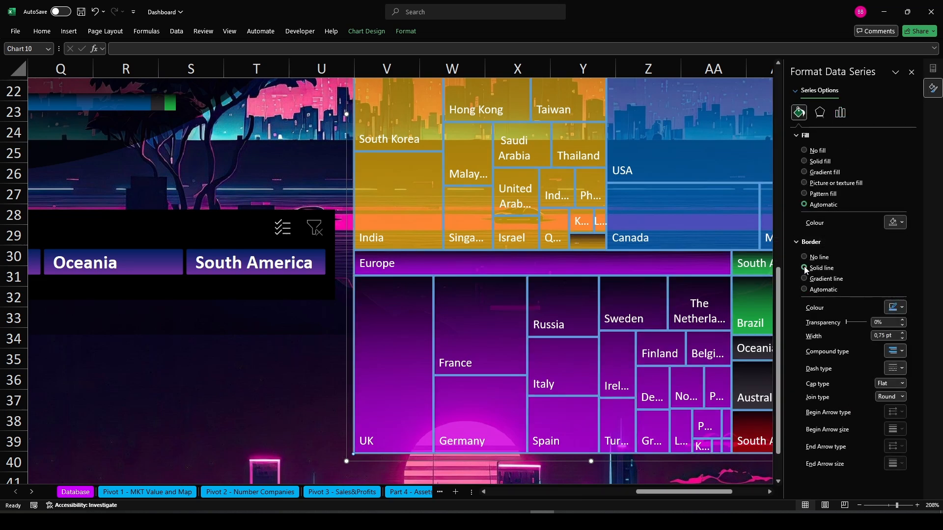
pyautogui.click(899, 309)
pyautogui.click(869, 333)
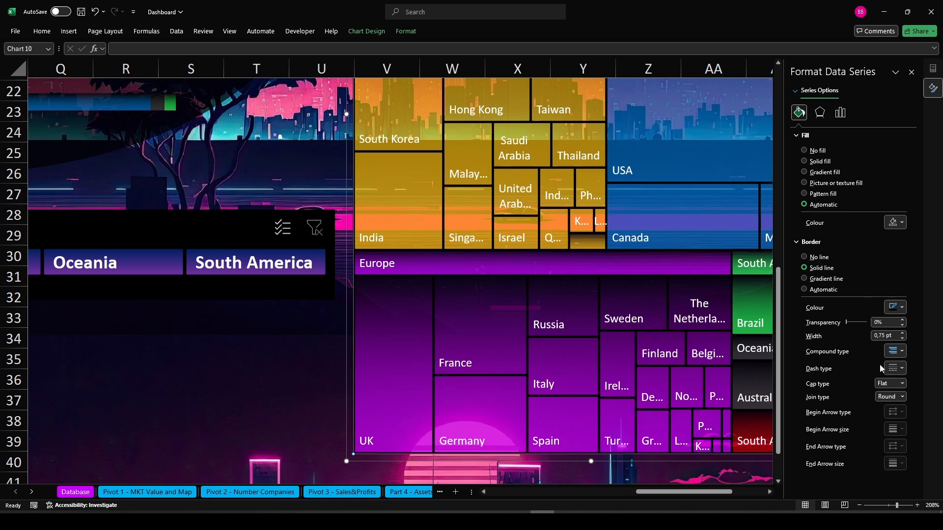
pyautogui.click(911, 73)
pyautogui.click(905, 297)
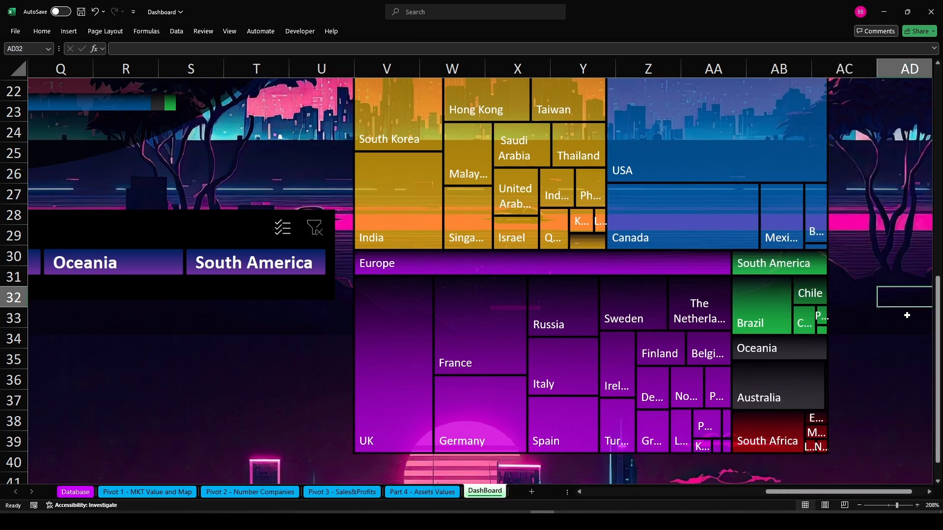
# Test the continent slicer by filtering each continent in turn, then clear the slicer filter
pyautogui.click(888, 506)
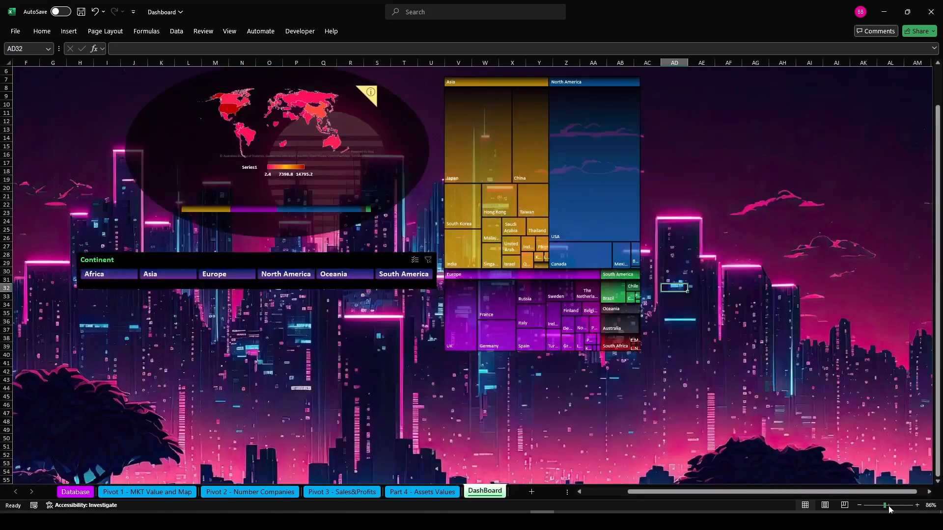
pyautogui.click(917, 505)
pyautogui.click(917, 505)
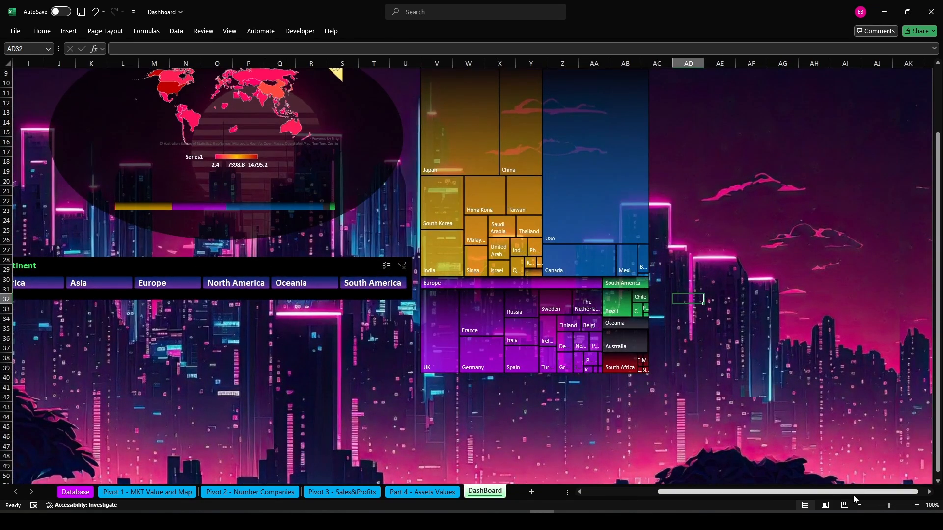
pyautogui.moveTo(853, 495); pyautogui.dragTo(774, 502)
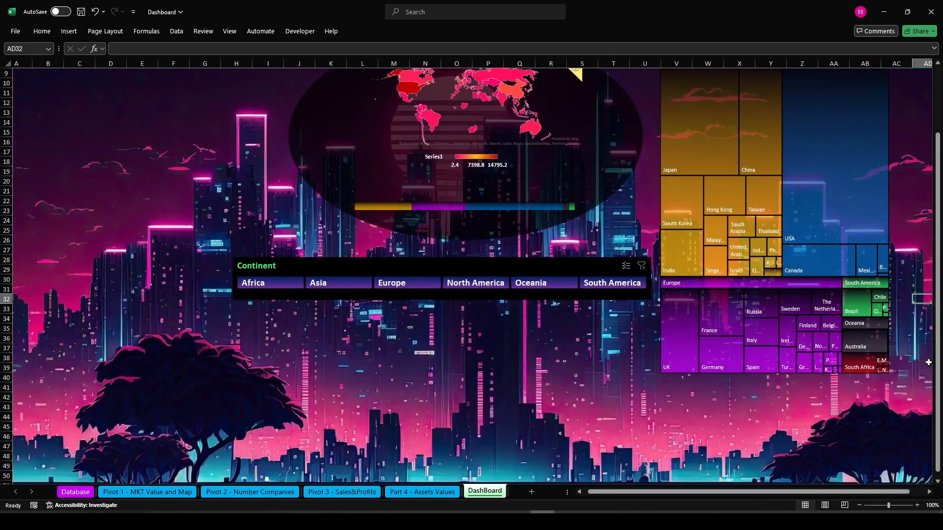
pyautogui.click(897, 339)
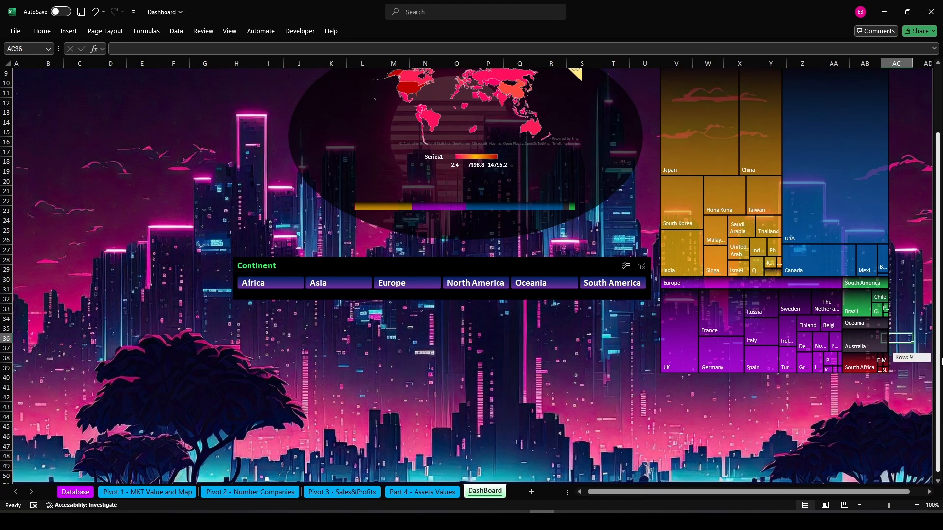
pyautogui.scroll(3, 923, 314)
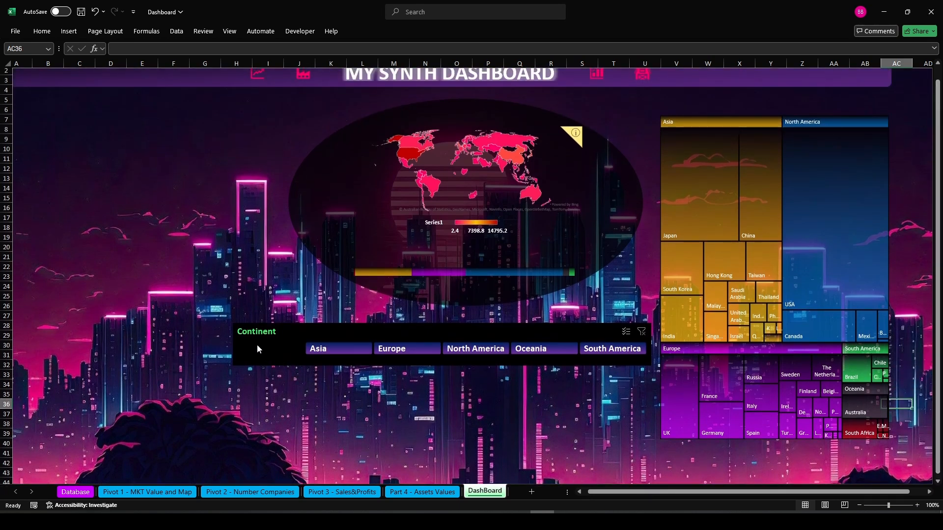
pyautogui.click(257, 344)
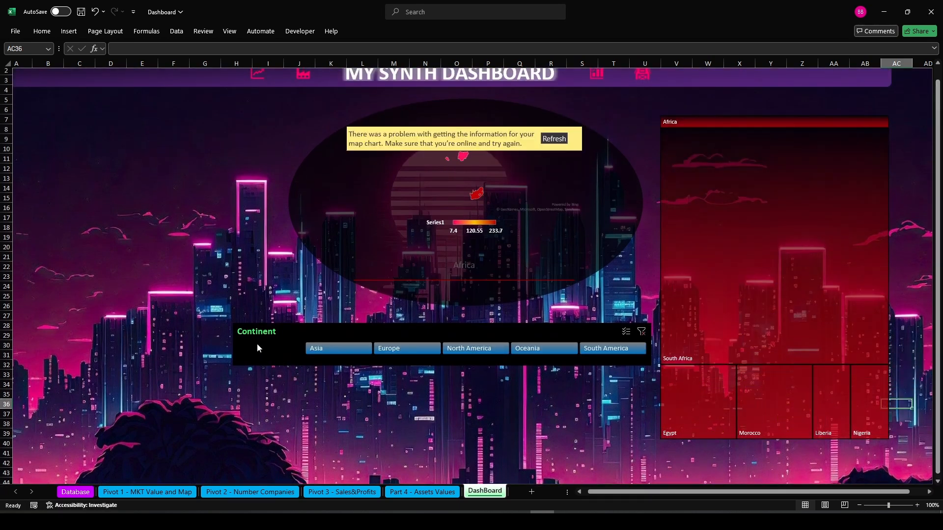
pyautogui.click(321, 349)
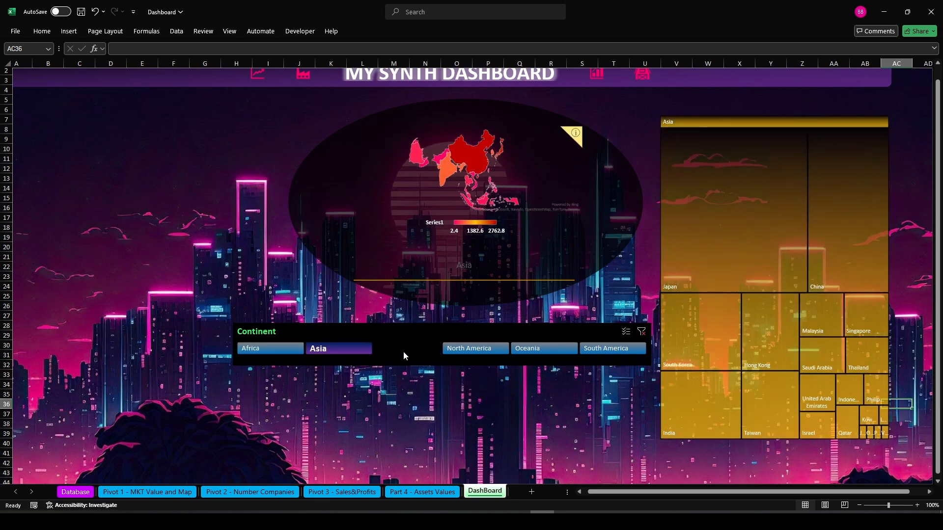
pyautogui.click(404, 356)
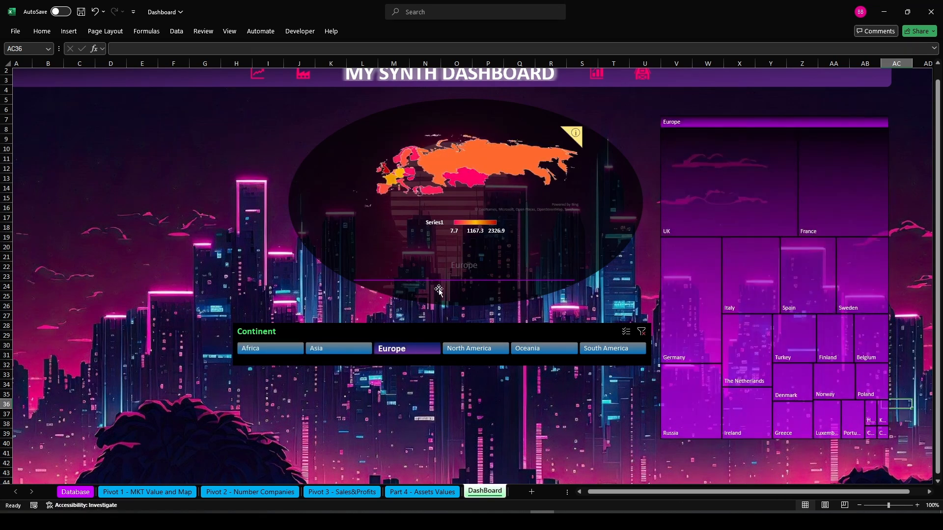
pyautogui.click(493, 351)
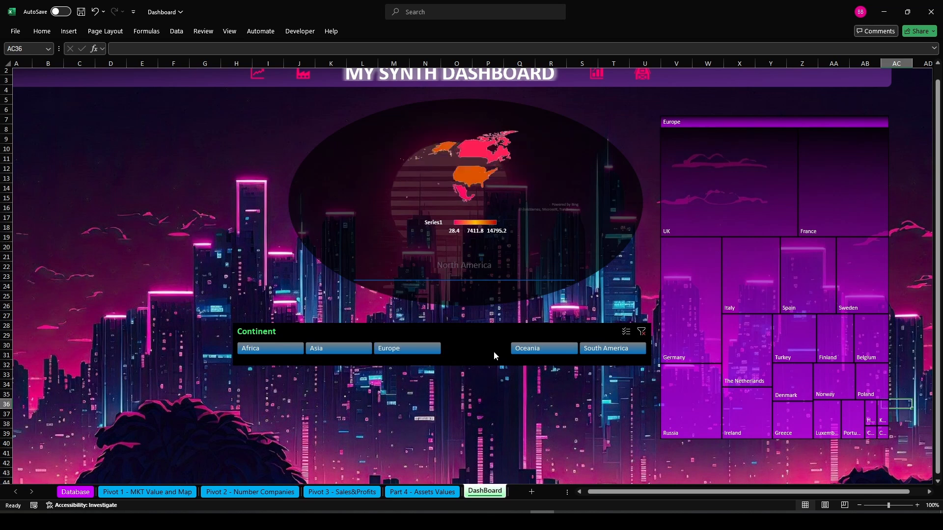
pyautogui.click(526, 348)
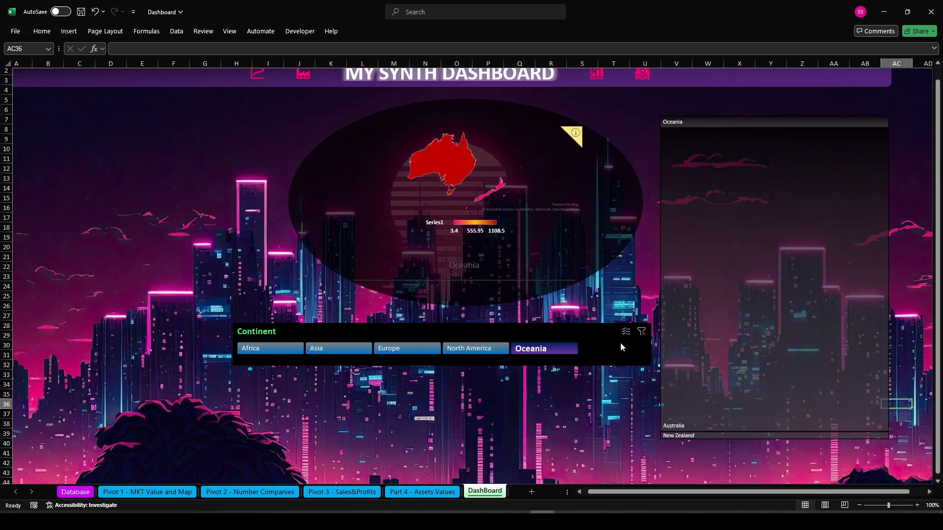
pyautogui.click(611, 348)
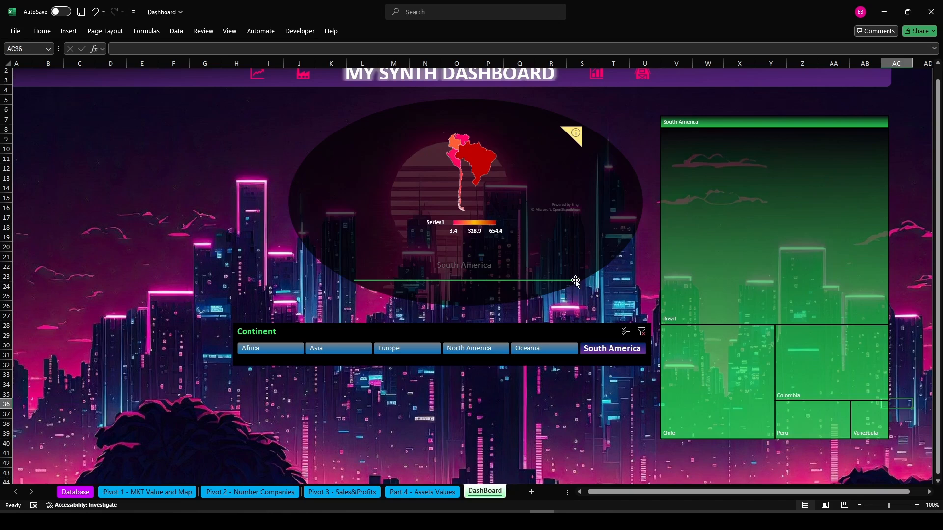
pyautogui.click(642, 332)
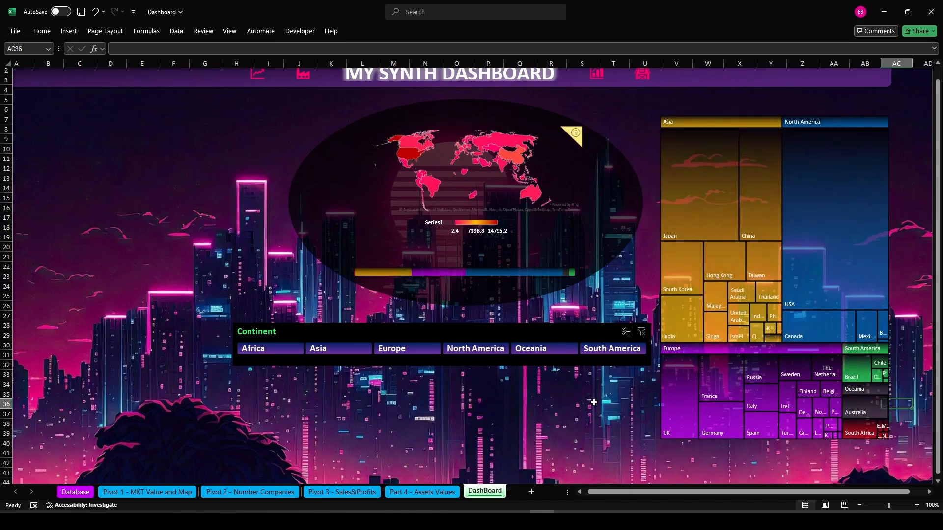
pyautogui.click(593, 403)
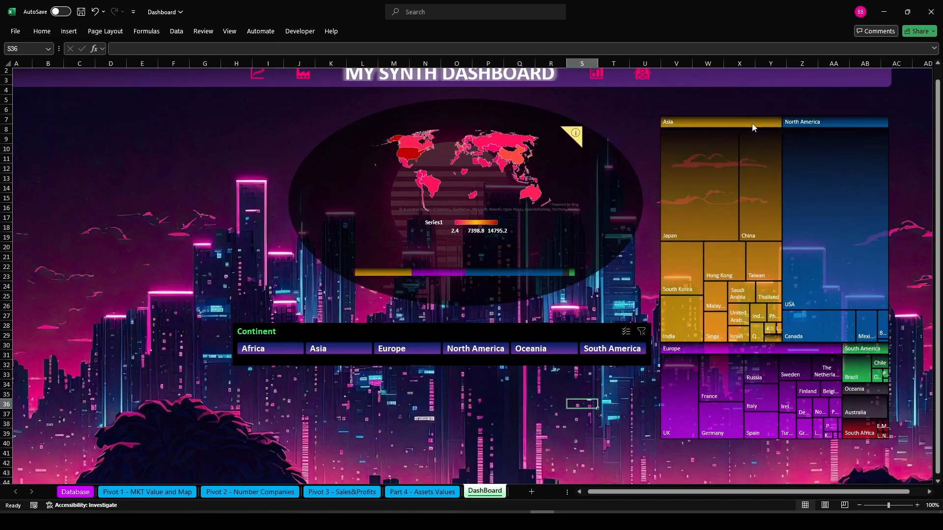
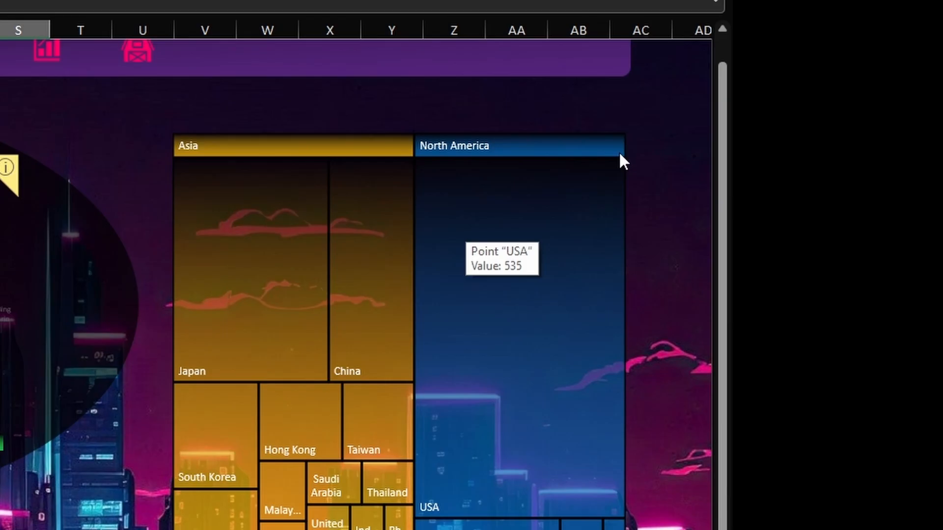
# Draw a rounded rectangle over the treemap area, about 19 cm by 13 cm
pyautogui.click(147, 60)
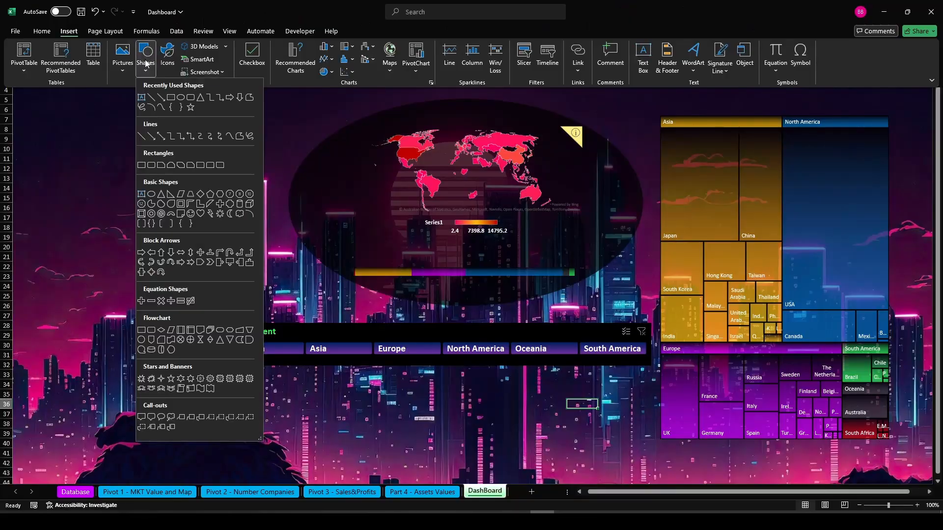
pyautogui.click(189, 101)
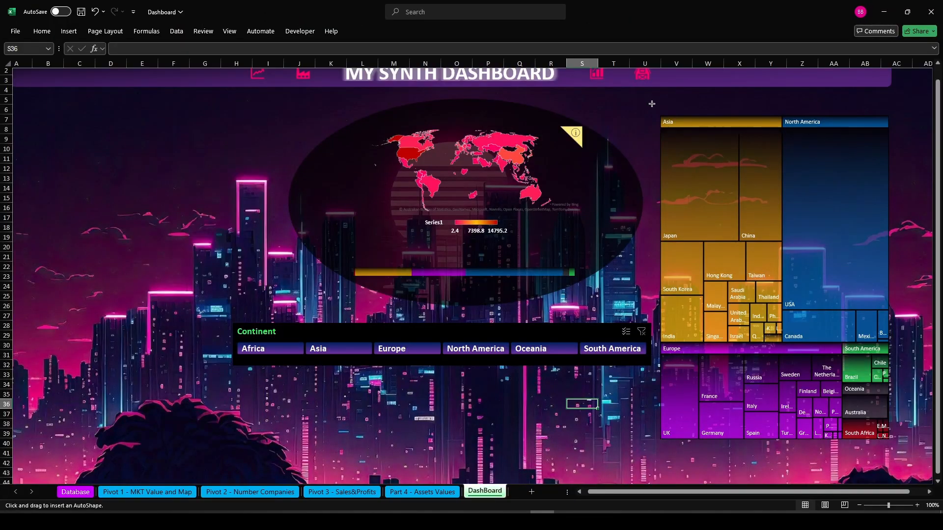
pyautogui.moveTo(651, 104)
pyautogui.mouseDown()
pyautogui.moveTo(769, 352)
pyautogui.moveTo(906, 438)
pyautogui.moveTo(898, 457)
pyautogui.mouseUp()
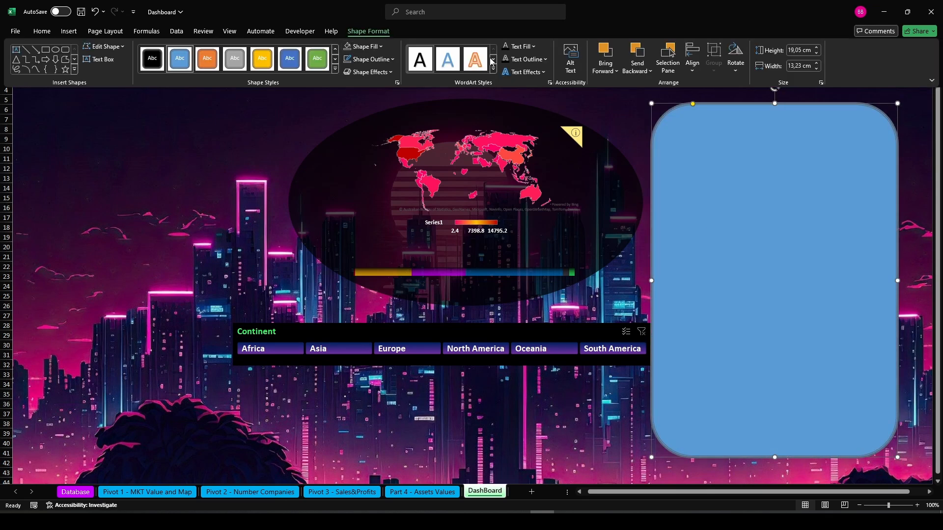
# Apply the black shape style to the rectangle and change its outline
pyautogui.click(155, 66)
pyautogui.click(371, 59)
pyautogui.click(384, 63)
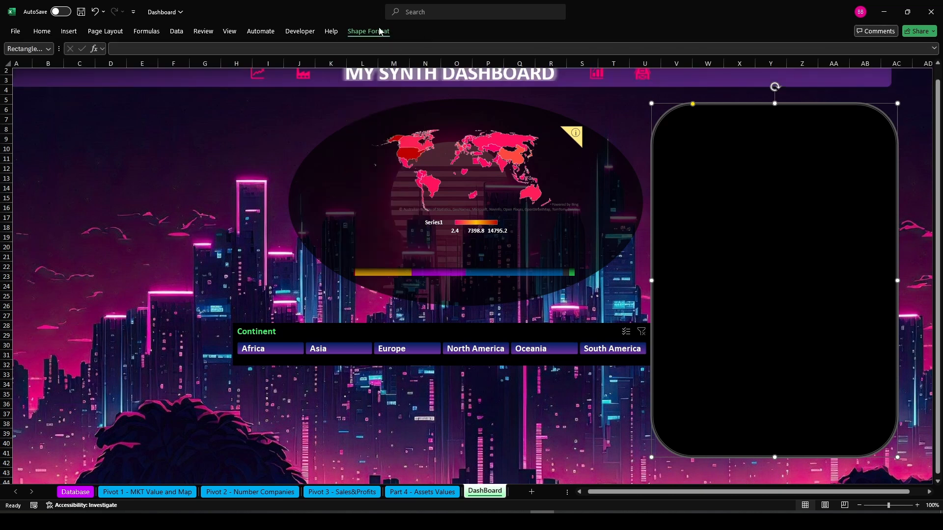
pyautogui.click(384, 66)
pyautogui.click(369, 211)
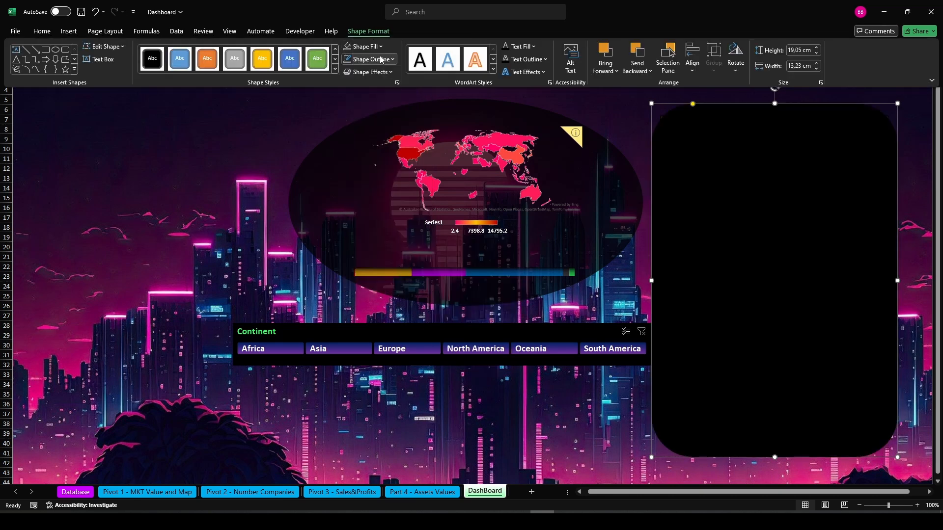
# Set the rectangle's fill colour to black with 30% transparency
pyautogui.click(363, 46)
pyautogui.click(382, 213)
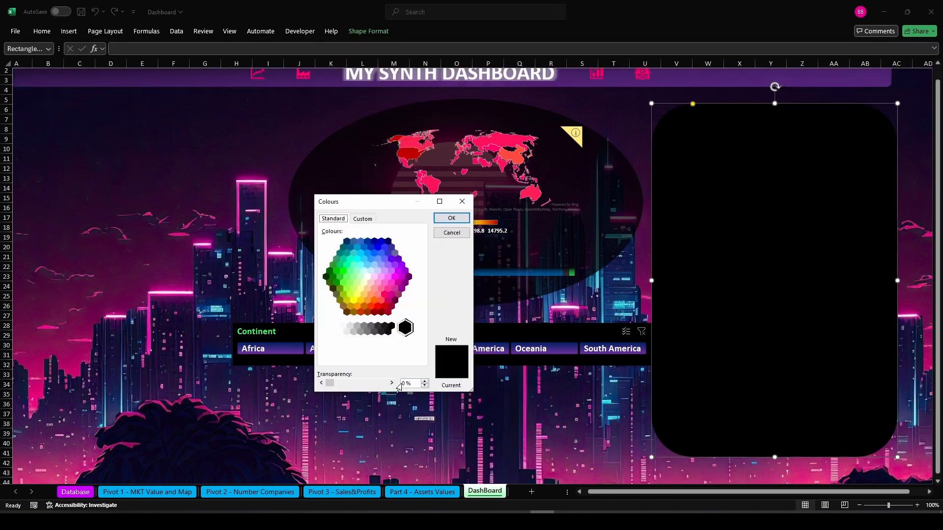
pyautogui.click(406, 383)
pyautogui.write('30')
pyautogui.press('Return')
pyautogui.click(367, 31)
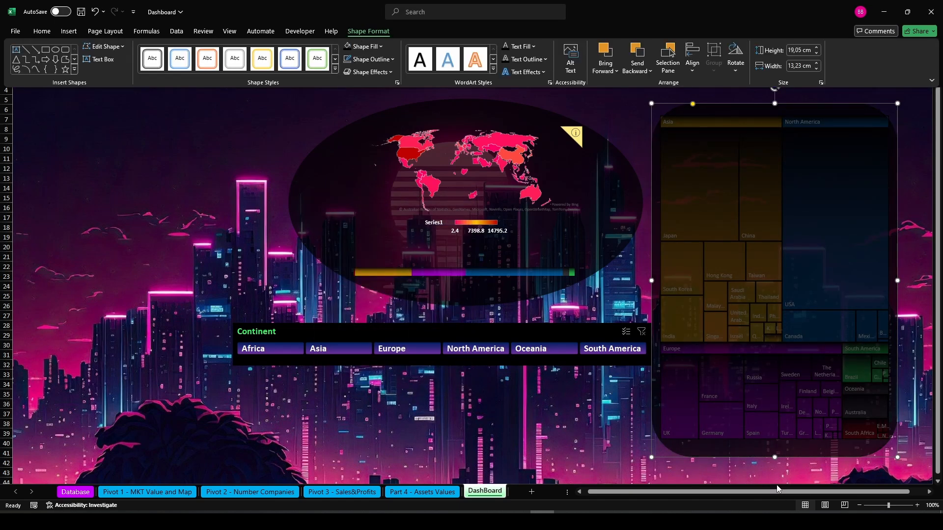
# Stretch the rectangle's top edge slightly upward so it frames the treemap
pyautogui.click(641, 457)
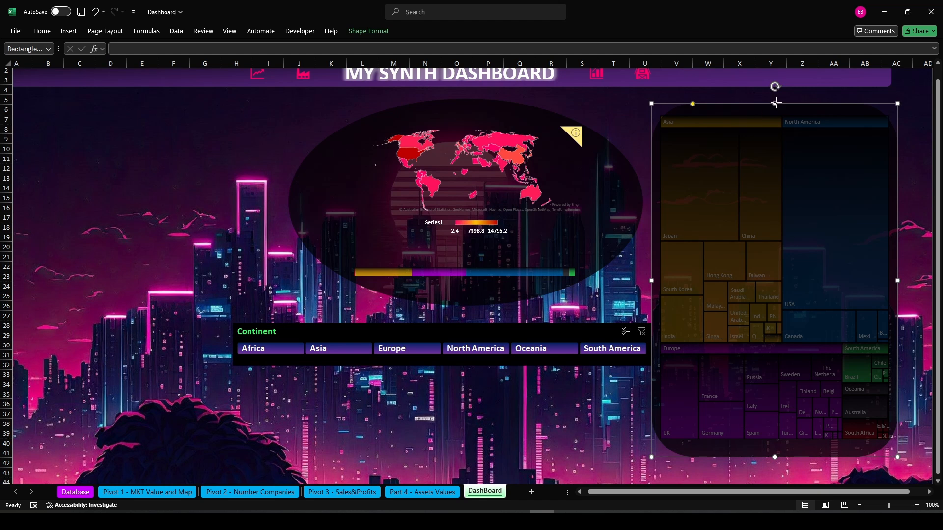
pyautogui.moveTo(774, 103); pyautogui.dragTo(771, 94)
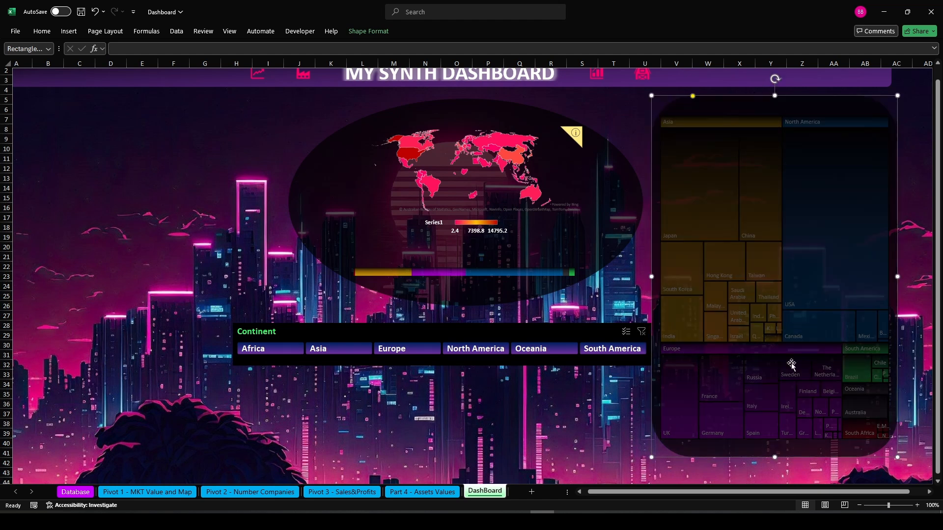
pyautogui.scroll(1, 932, 457)
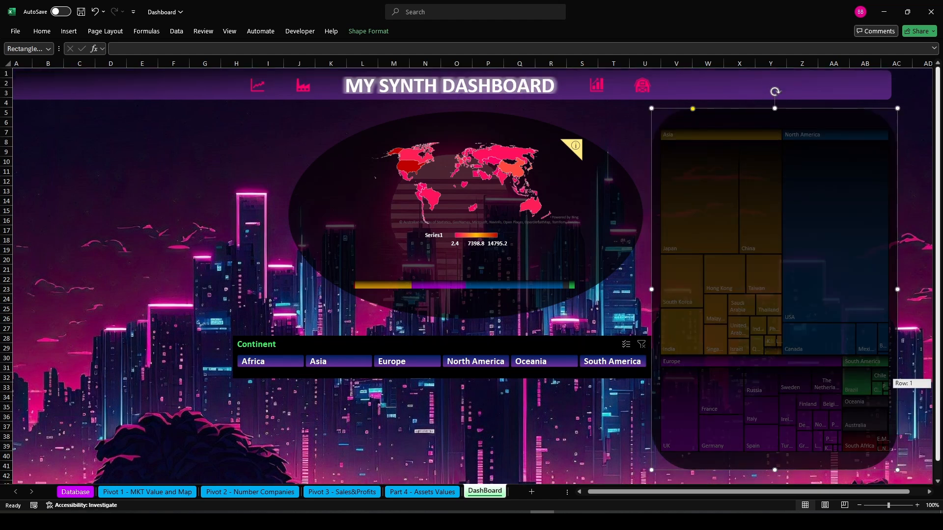
# Send the rectangle to the back behind the treemap chart
pyautogui.click(368, 31)
pyautogui.click(637, 68)
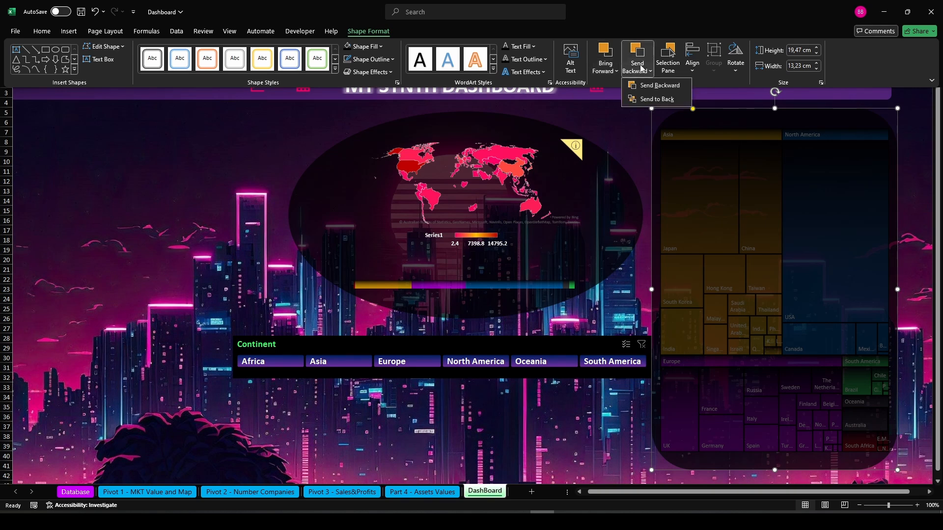
pyautogui.click(643, 100)
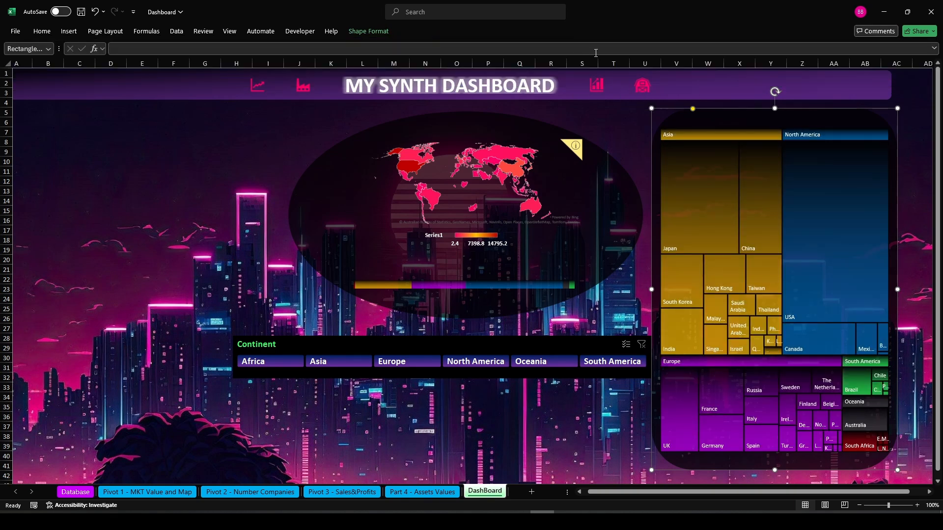
# Select the treemap chart together with the rectangle in the Selection Pane and group them
pyautogui.click(369, 31)
pyautogui.click(666, 63)
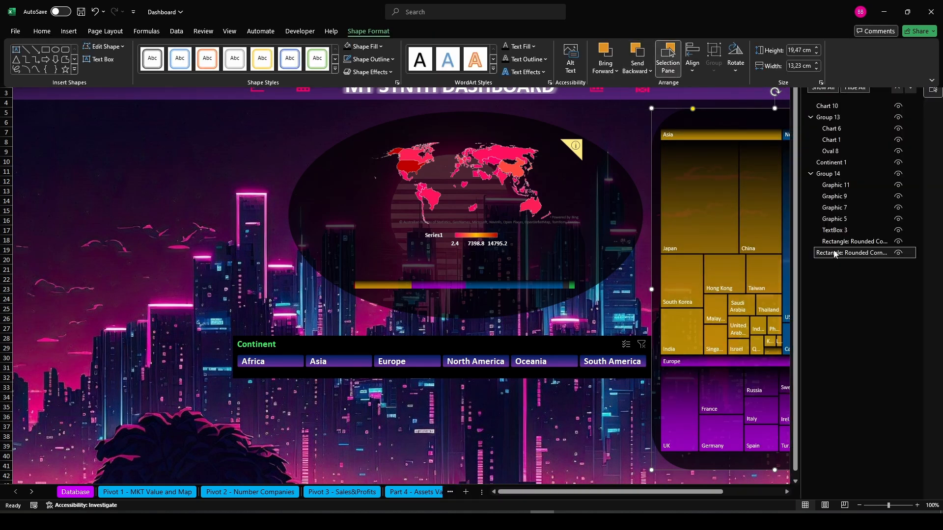
pyautogui.keyDown('ctrl'); pyautogui.click(832, 107); pyautogui.keyUp('ctrl')
pyautogui.click(373, 32)
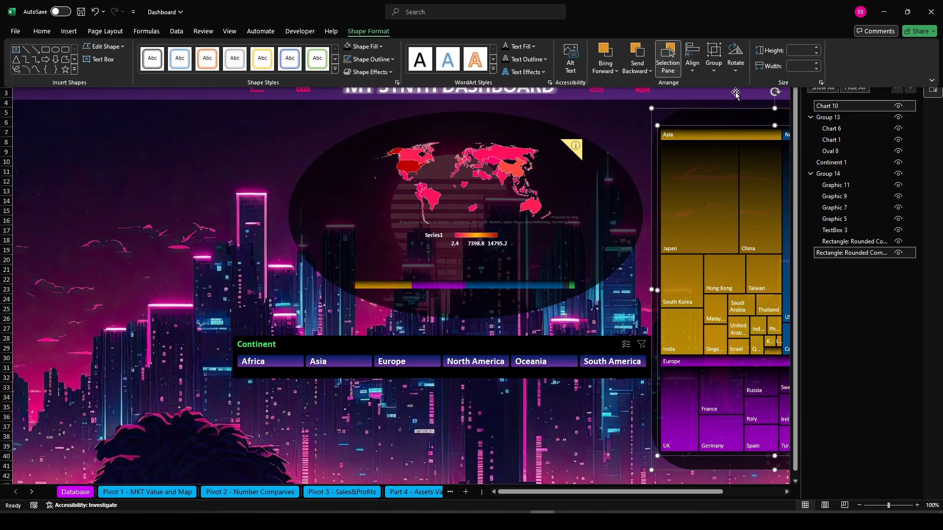
pyautogui.click(714, 69)
pyautogui.click(730, 85)
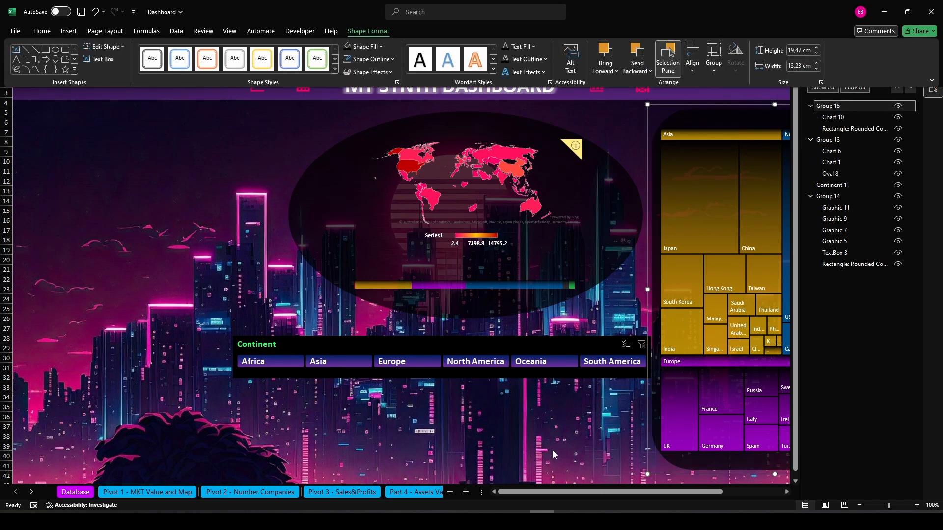
pyautogui.click(928, 72)
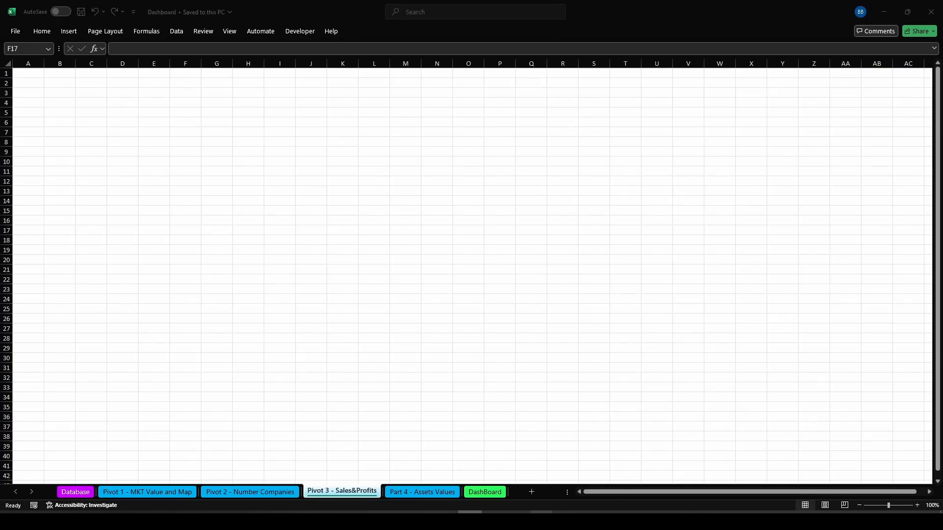
# Copy the whole pivot table from the Pivot 1 - MKT Value and Map sheet into cell A1 of Pivot 3 - Sales&Profits
pyautogui.moveTo(543, 521)
pyautogui.click(520, 496)
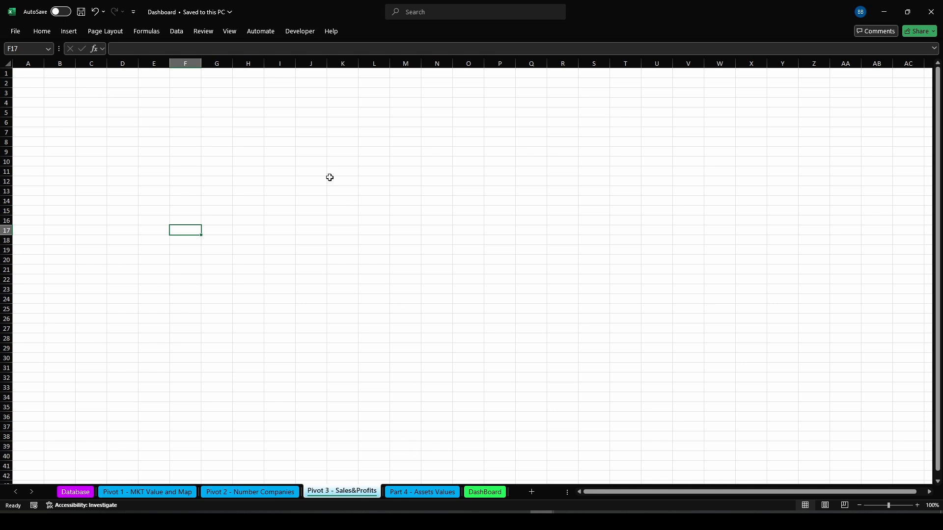
pyautogui.click(115, 492)
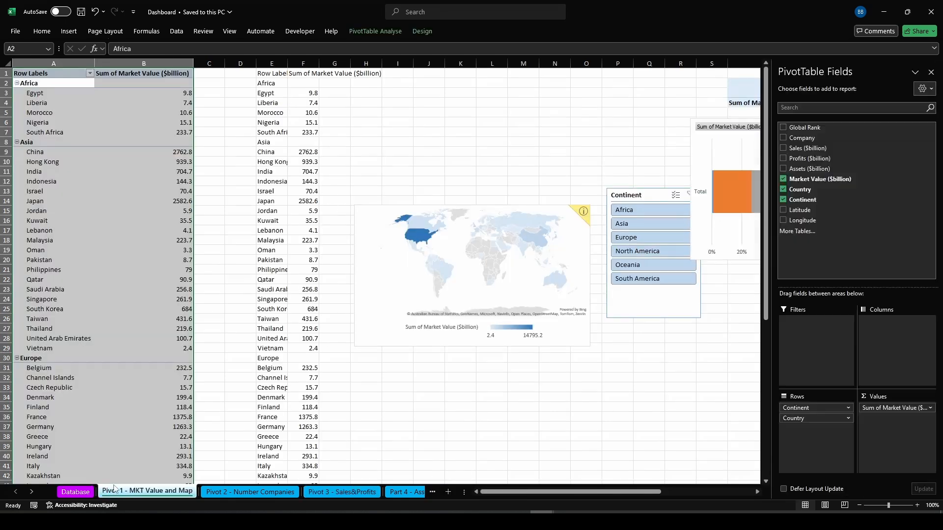
pyautogui.click(52, 84)
pyautogui.hotkey('ctrl', 'a')
pyautogui.hotkey('ctrl', 'c')
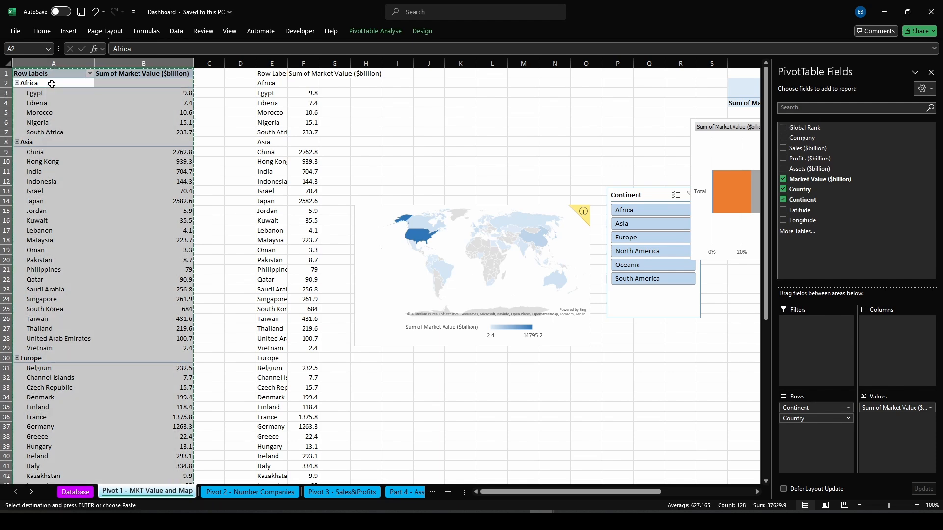
pyautogui.click(353, 492)
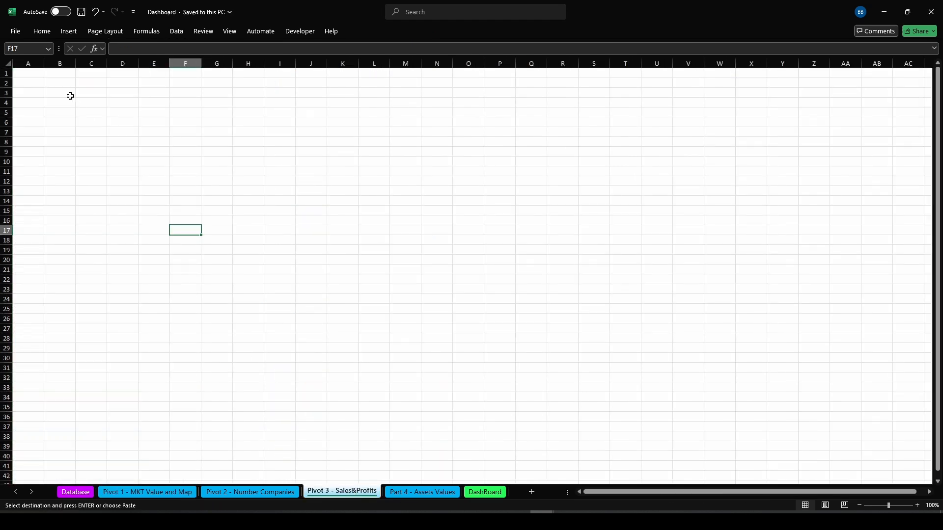
pyautogui.click(27, 72)
pyautogui.hotkey('ctrl', 'v')
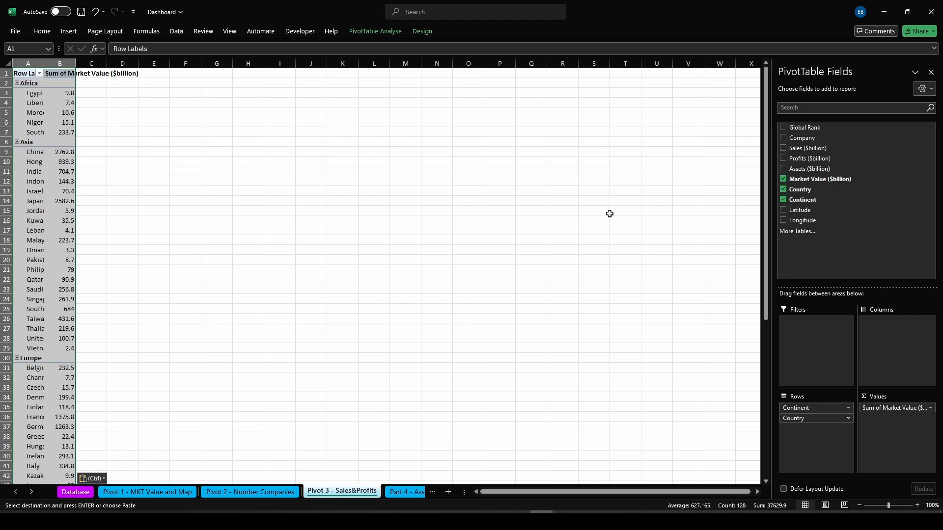
# Rework the copied pivot to show Sum of Sales ($billion) by Continent, removing Country and Market Value
pyautogui.moveTo(815, 419); pyautogui.dragTo(841, 196)
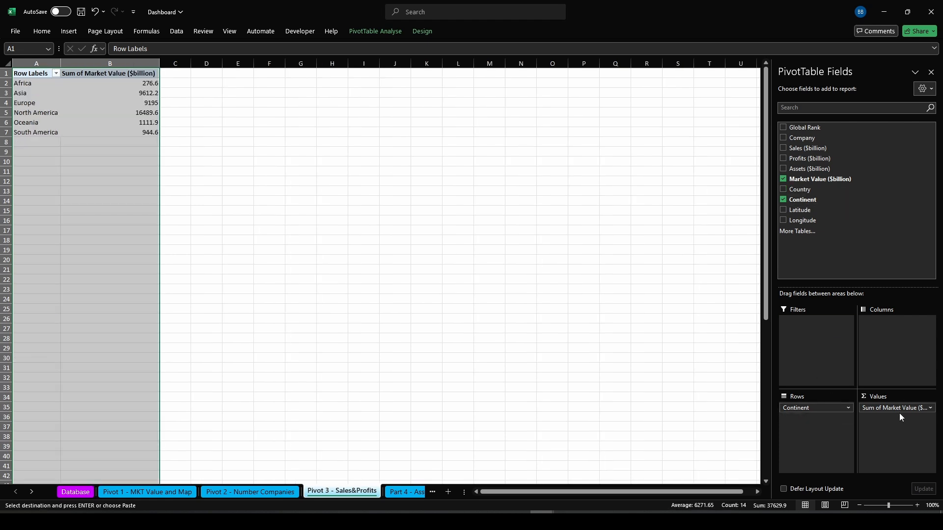
pyautogui.moveTo(894, 408); pyautogui.dragTo(844, 206)
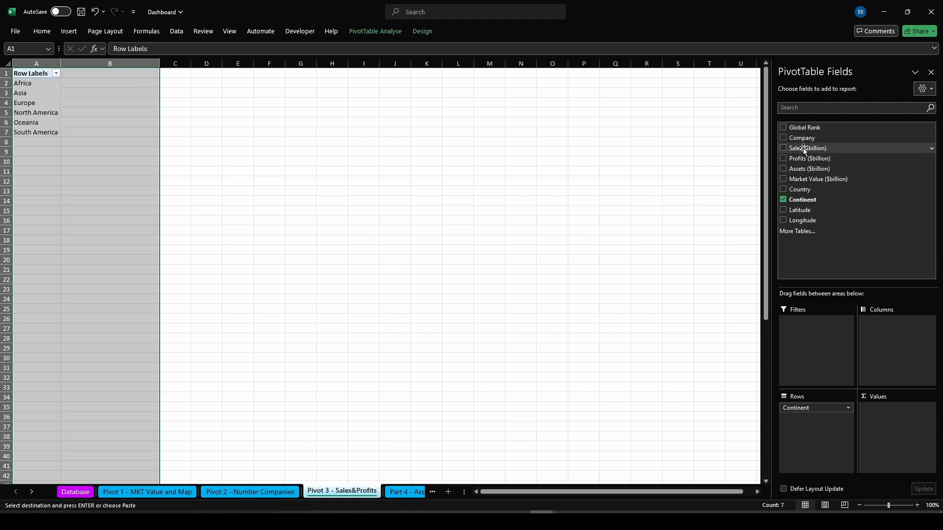
pyautogui.moveTo(803, 148); pyautogui.dragTo(895, 428)
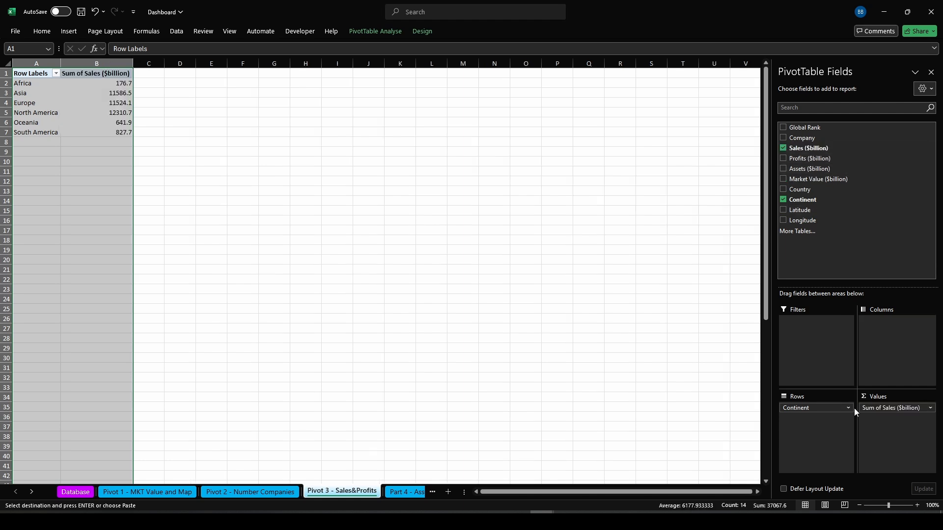
pyautogui.click(186, 174)
# Duplicate the sales pivot into A10 and switch its value field to Profits ($billion)
pyautogui.moveTo(30, 73); pyautogui.dragTo(114, 129)
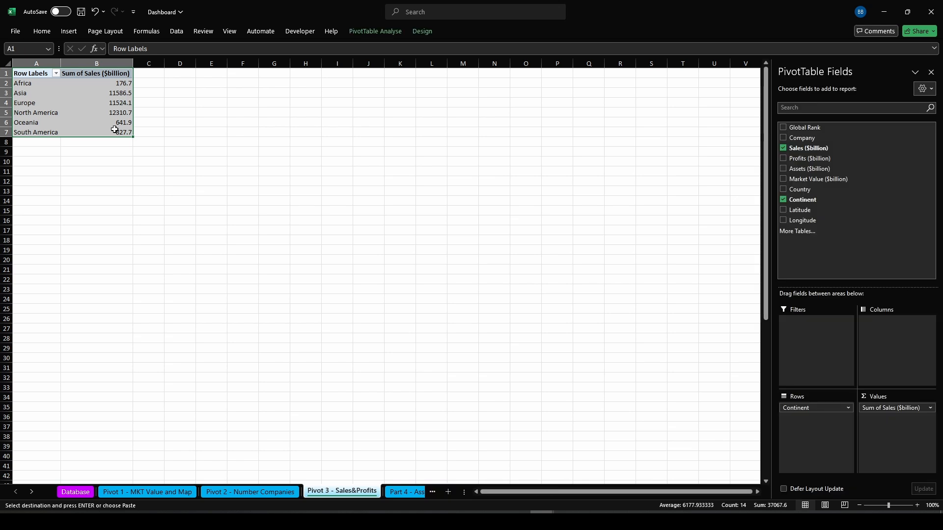
pyautogui.click(39, 160)
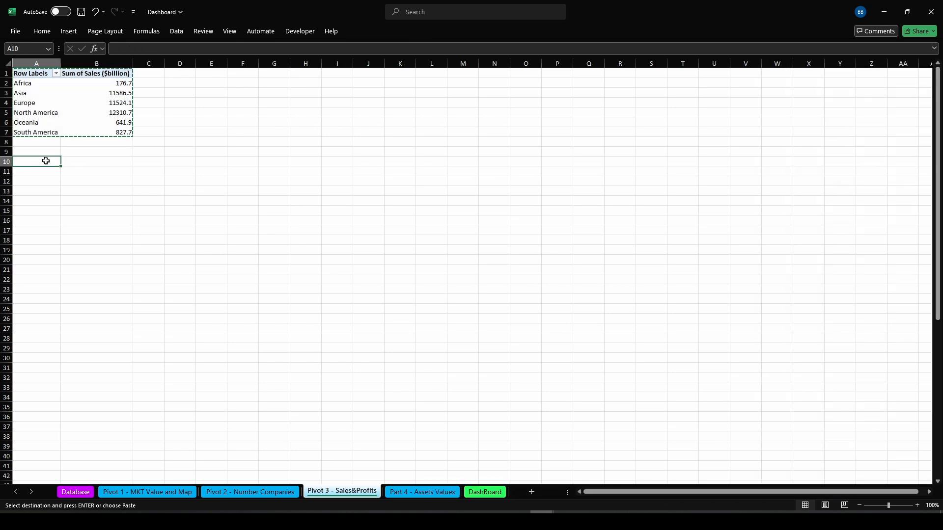
pyautogui.hotkey('ctrl', 'v')
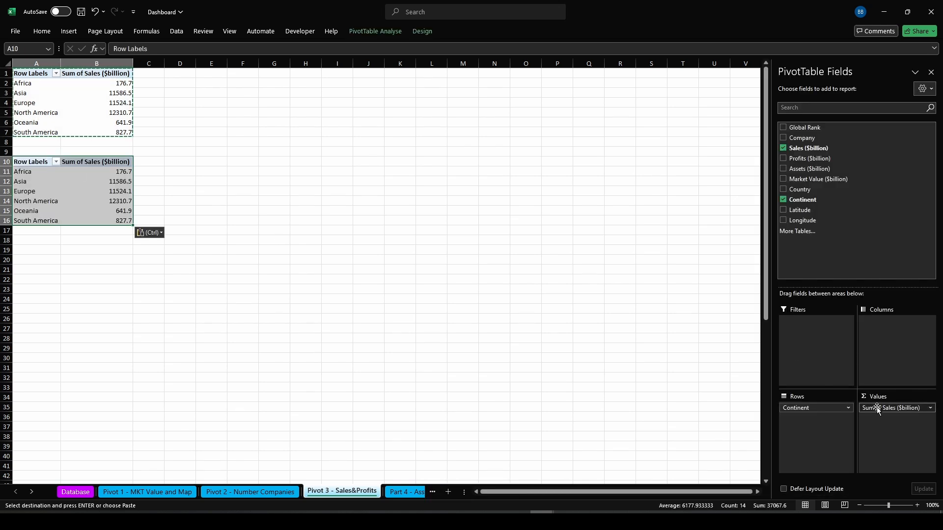
pyautogui.moveTo(877, 407); pyautogui.dragTo(852, 187)
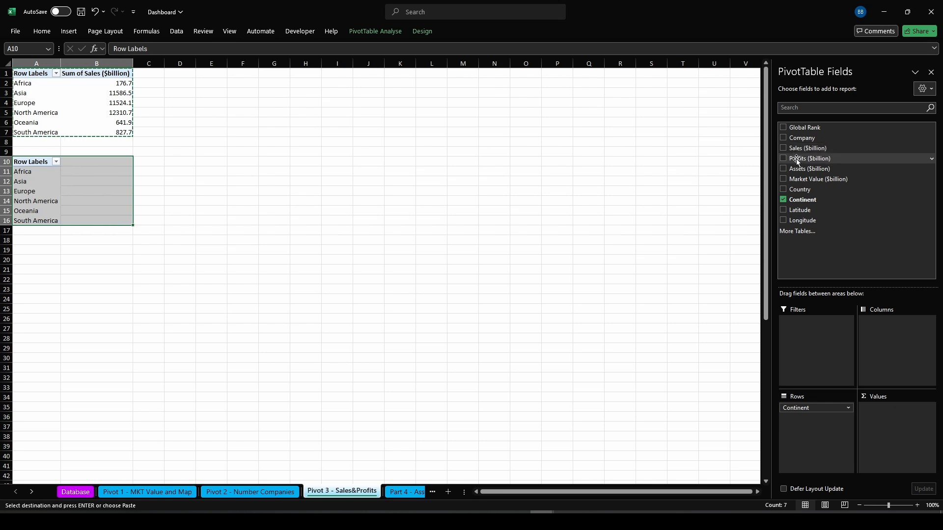
pyautogui.moveTo(797, 160); pyautogui.dragTo(898, 418)
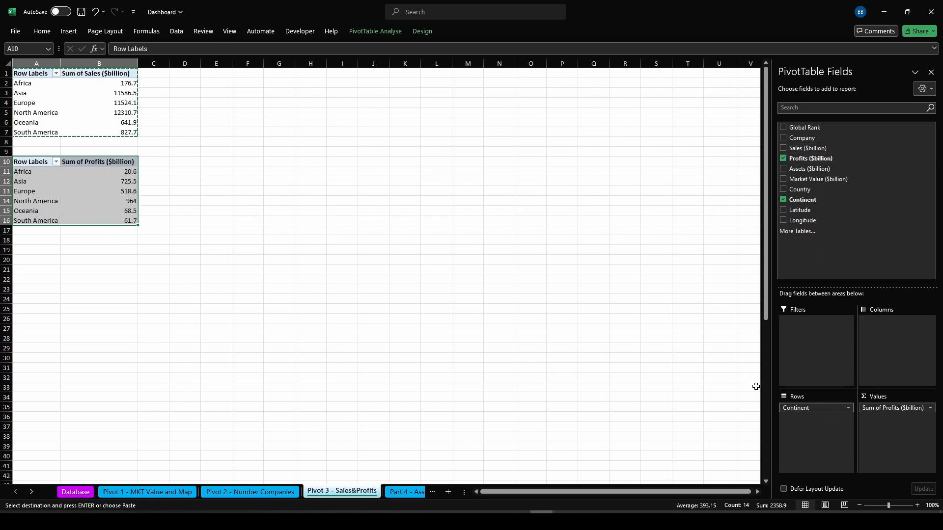
pyautogui.click(242, 230)
# Turn on grand totals for the profits pivot table
pyautogui.click(66, 92)
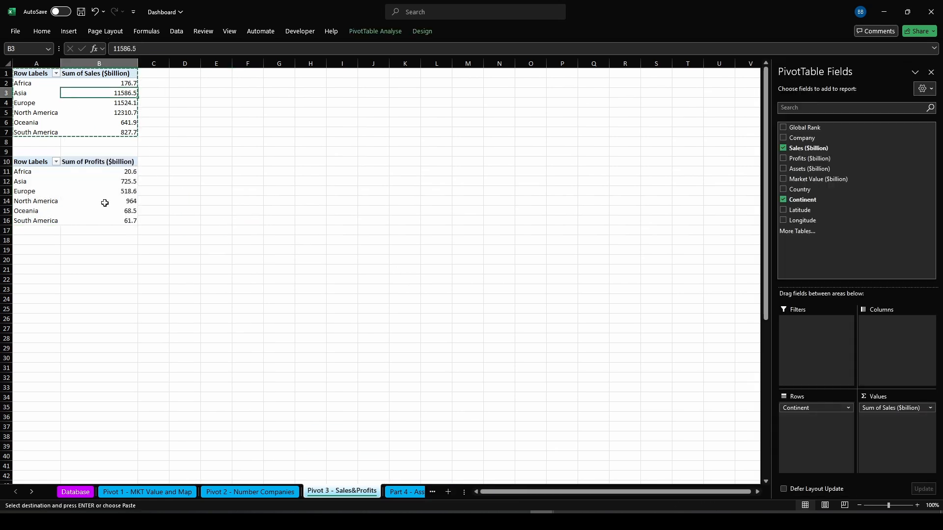
pyautogui.keyDown('ctrl'); pyautogui.click(93, 172); pyautogui.keyUp('ctrl')
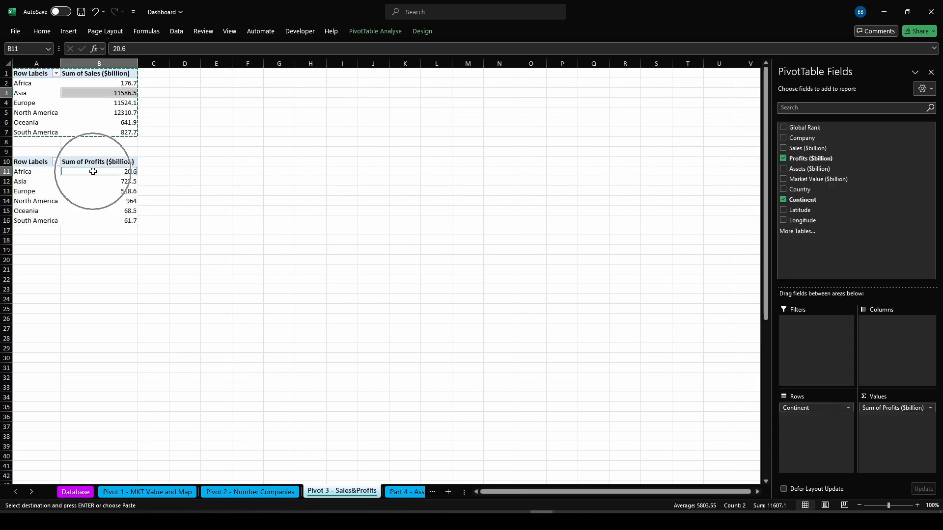
pyautogui.click(423, 32)
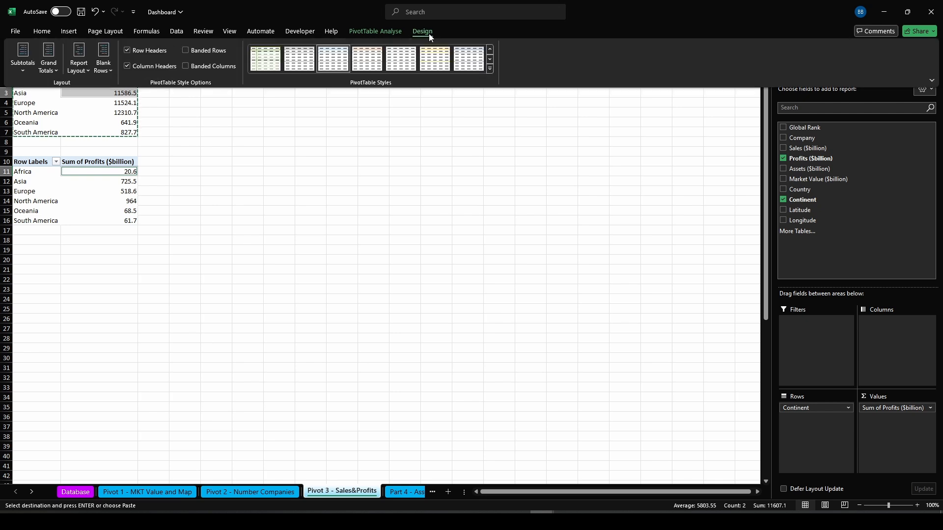
pyautogui.click(44, 60)
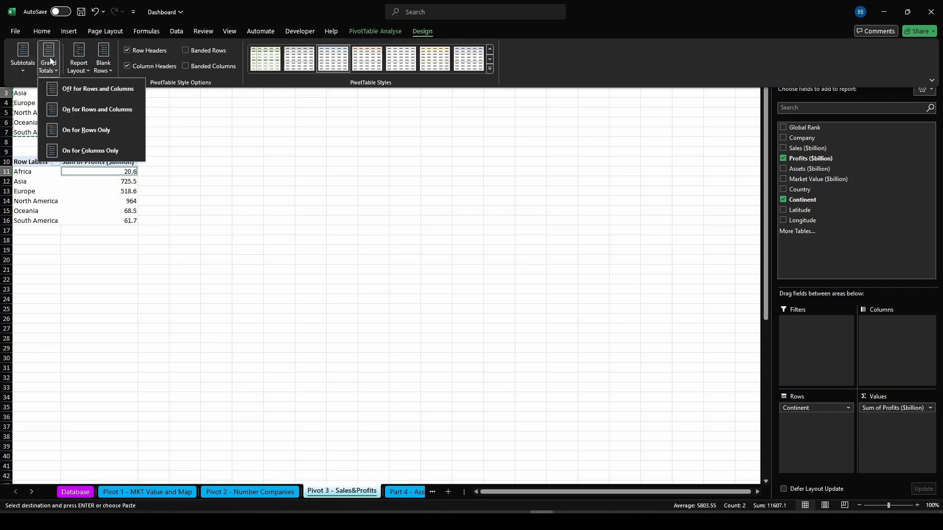
pyautogui.click(85, 110)
pyautogui.click(85, 128)
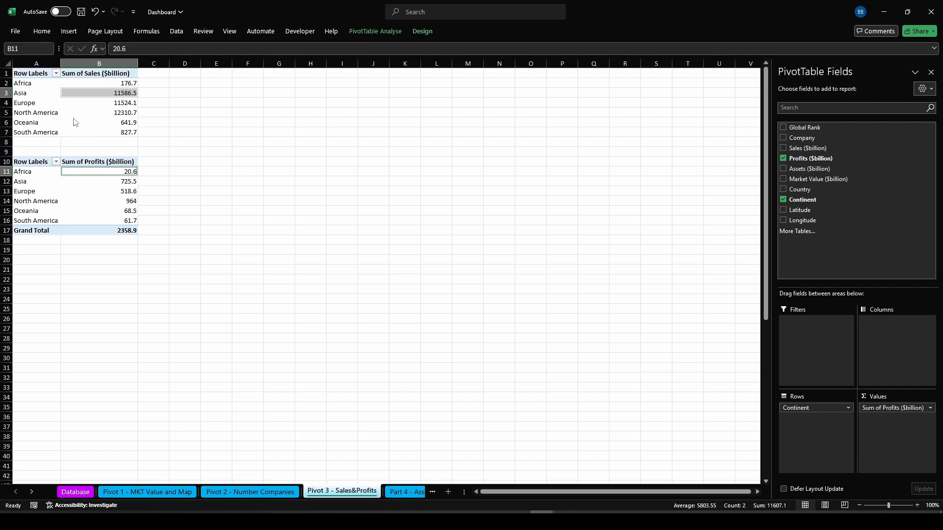
# Turn on grand totals for rows and columns in the sales pivot table
pyautogui.click(81, 94)
pyautogui.click(407, 31)
pyautogui.click(420, 31)
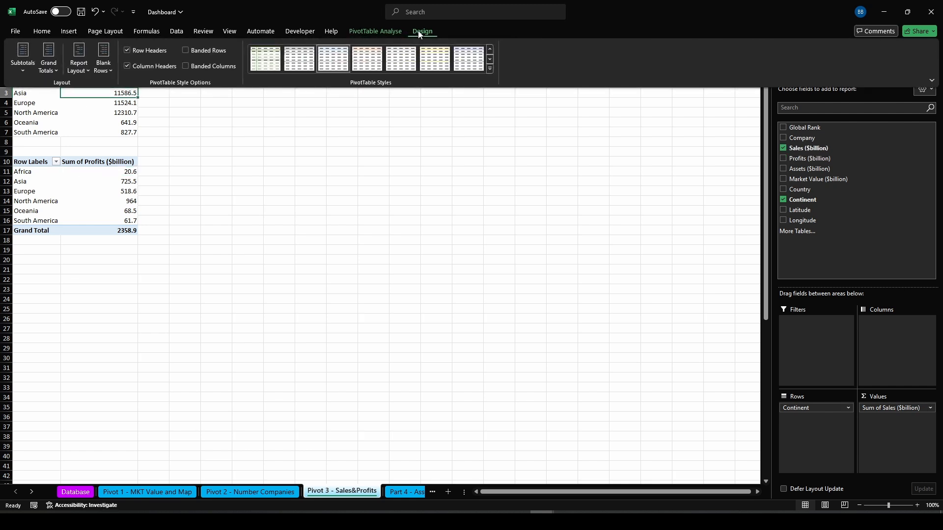
pyautogui.click(52, 56)
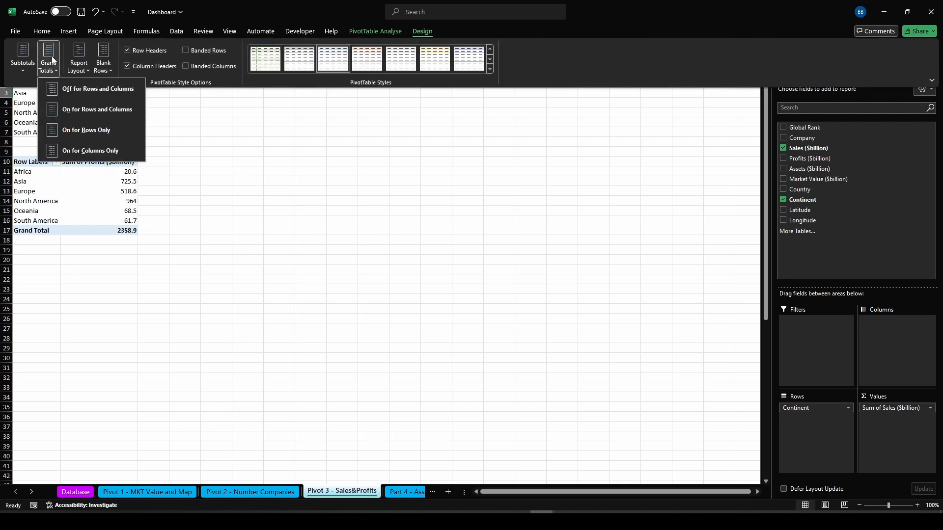
pyautogui.click(109, 110)
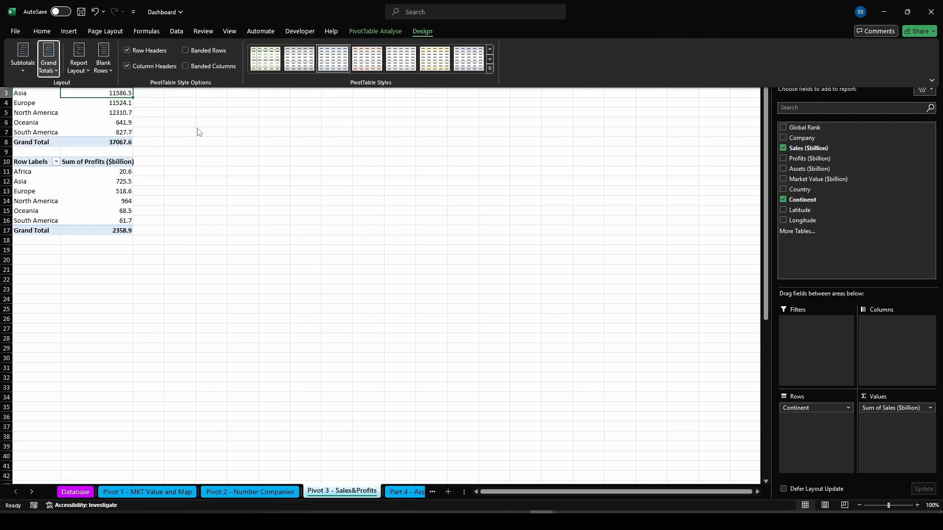
# Copy the sales pivot's grand total and paste it as a value into C8
pyautogui.click(120, 143)
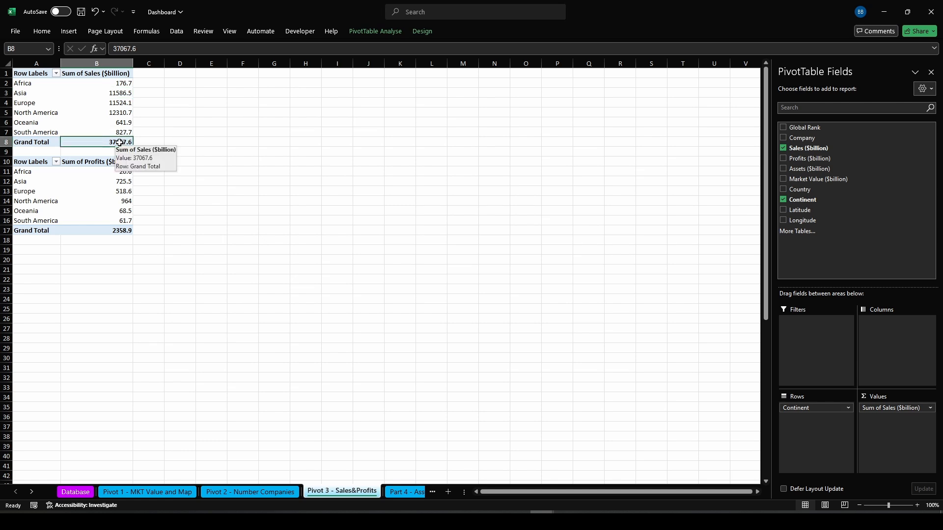
pyautogui.rightClick(119, 142)
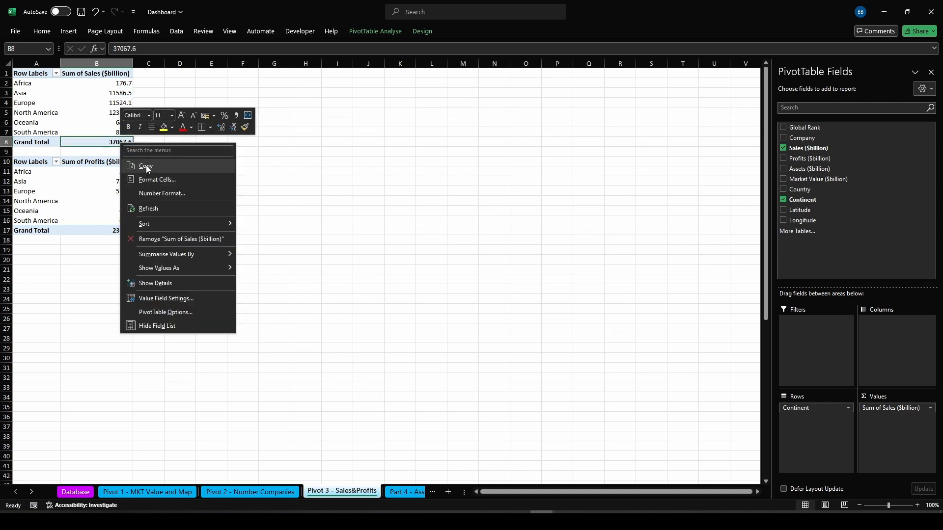
pyautogui.click(147, 167)
pyautogui.click(149, 141)
pyautogui.rightClick(149, 141)
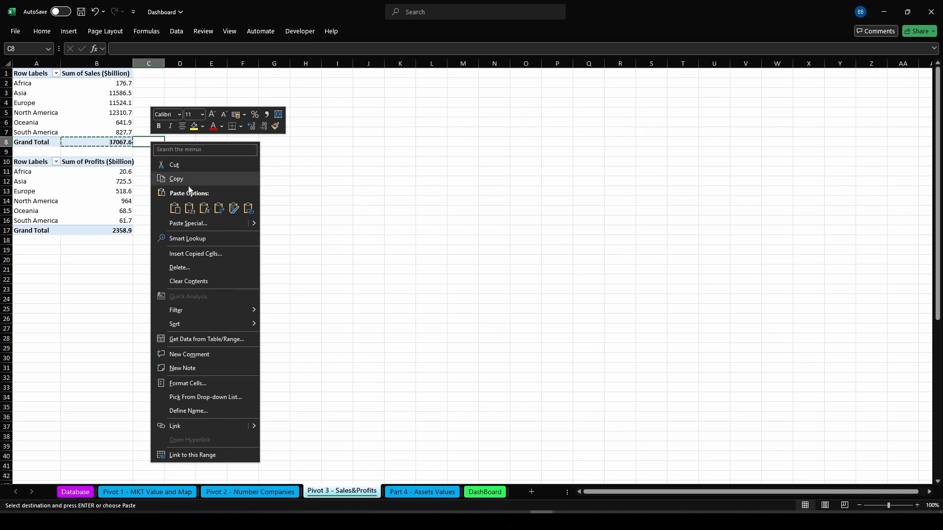
pyautogui.click(190, 208)
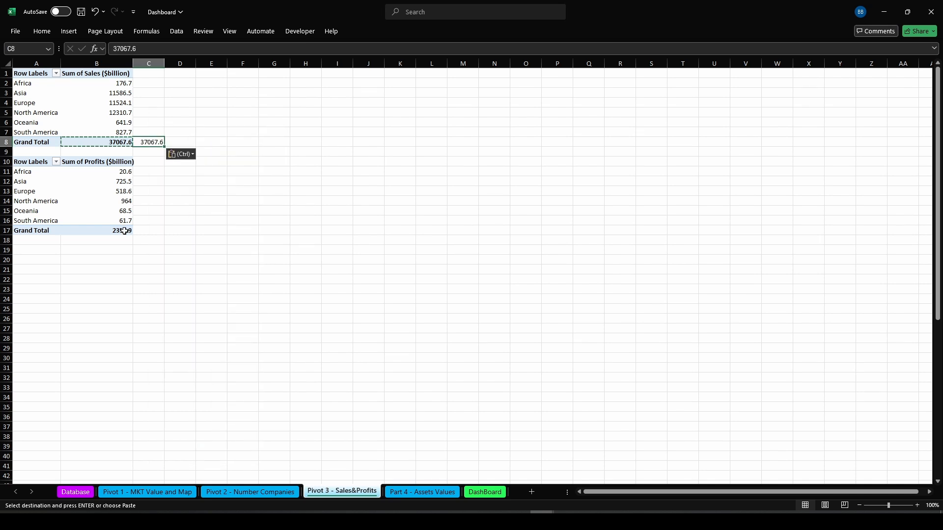
# Copy the profits pivot's grand total and paste it as a value into C17
pyautogui.click(125, 230)
pyautogui.rightClick(124, 231)
pyautogui.click(157, 249)
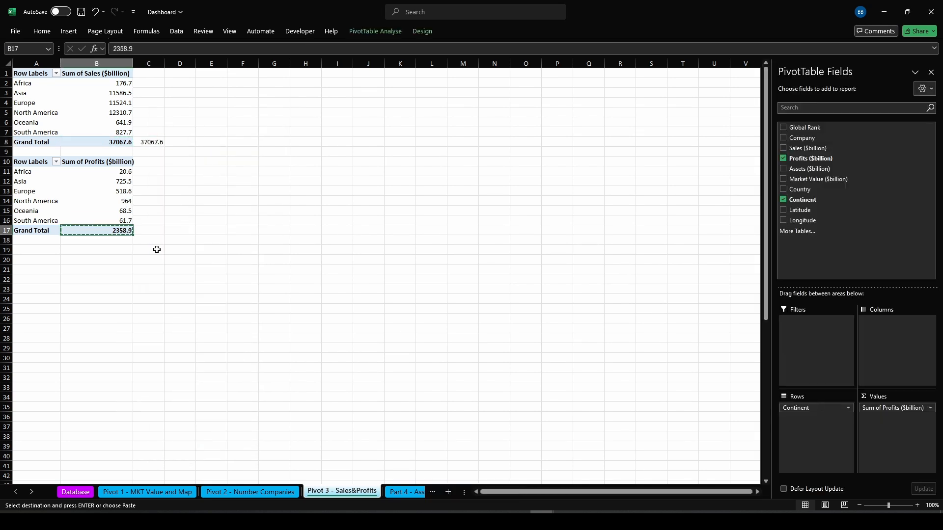
pyautogui.click(148, 230)
pyautogui.rightClick(149, 230)
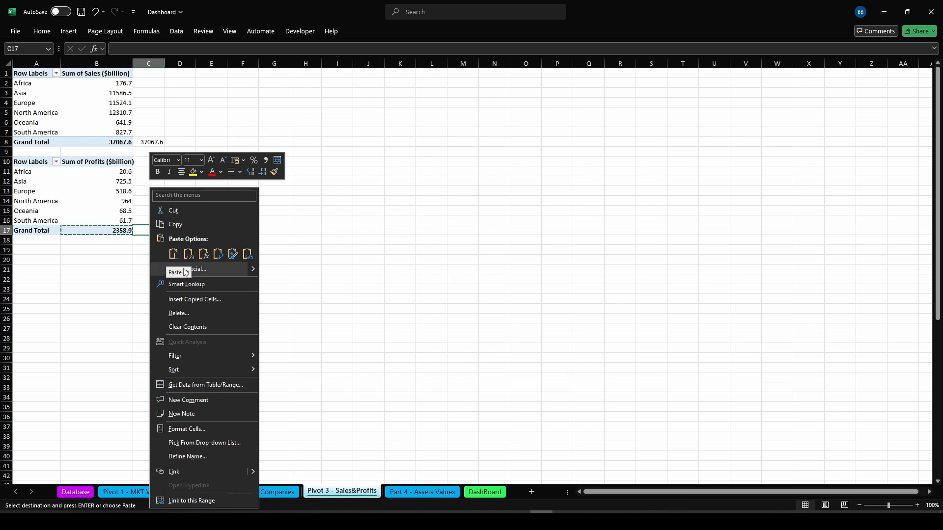
pyautogui.click(188, 253)
pyautogui.click(206, 183)
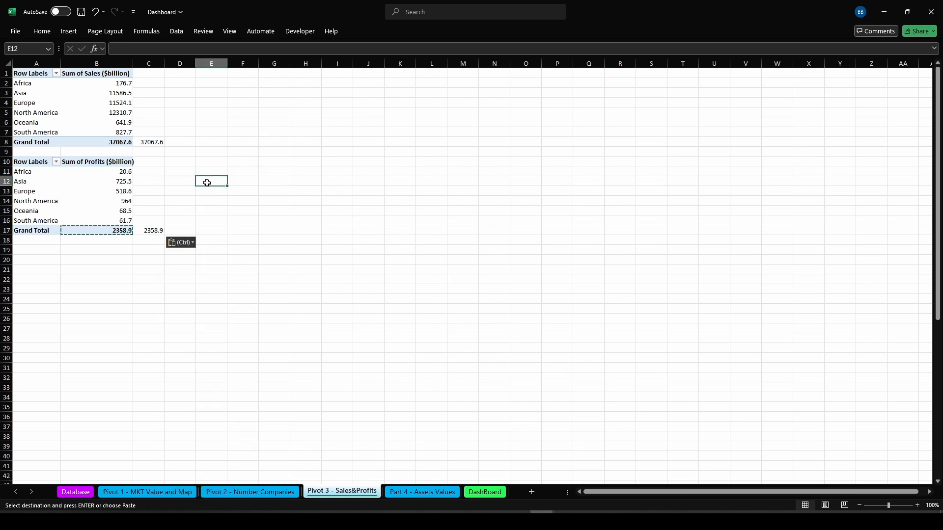
pyautogui.press('Escape')
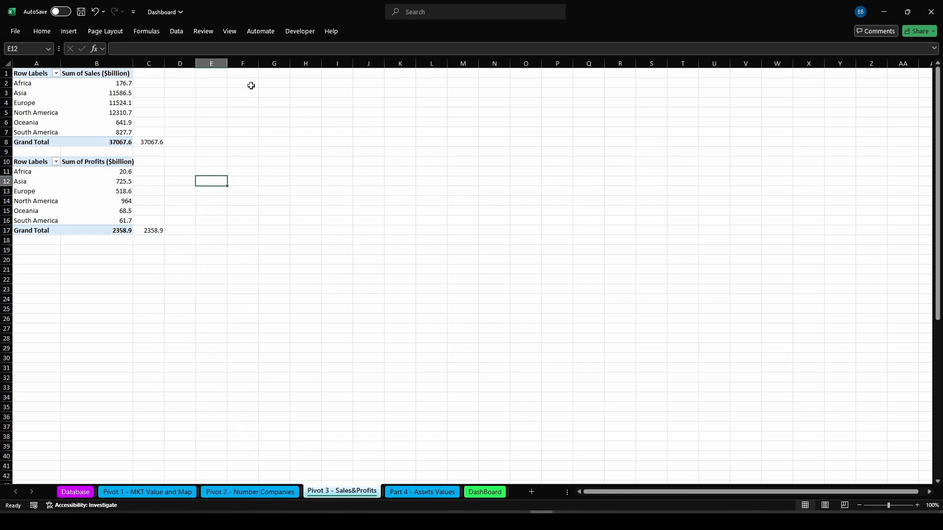
# In E2, enter a formula dividing Africa's sales pivot value by the absolute reference $C$8
pyautogui.click(220, 84)
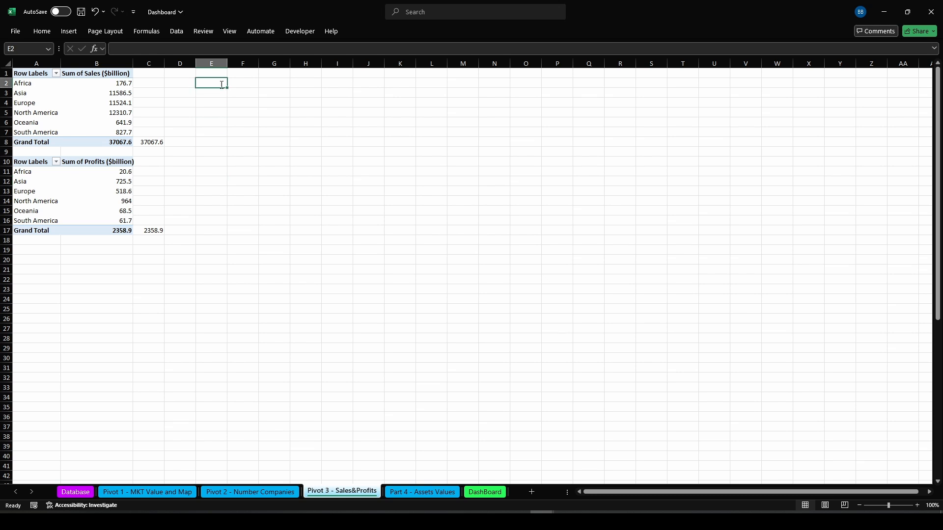
pyautogui.write('=')
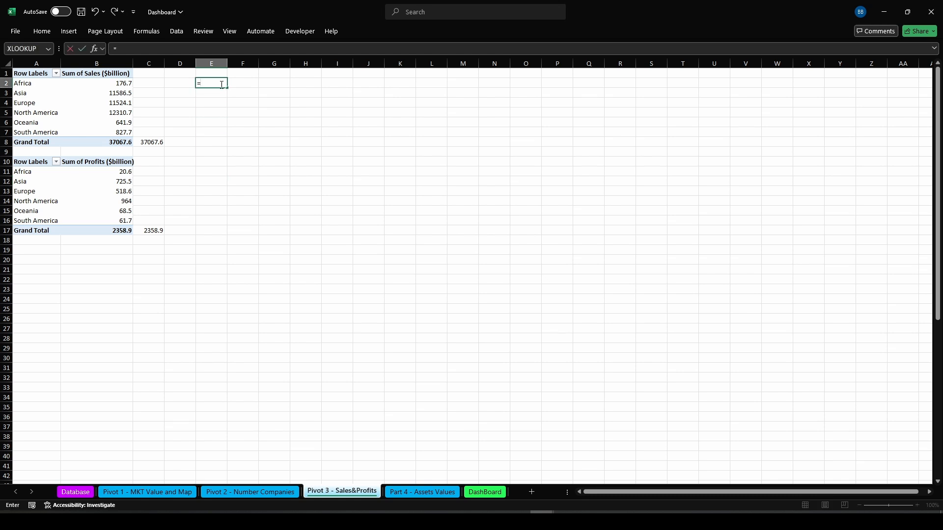
pyautogui.click(109, 83)
pyautogui.write('/')
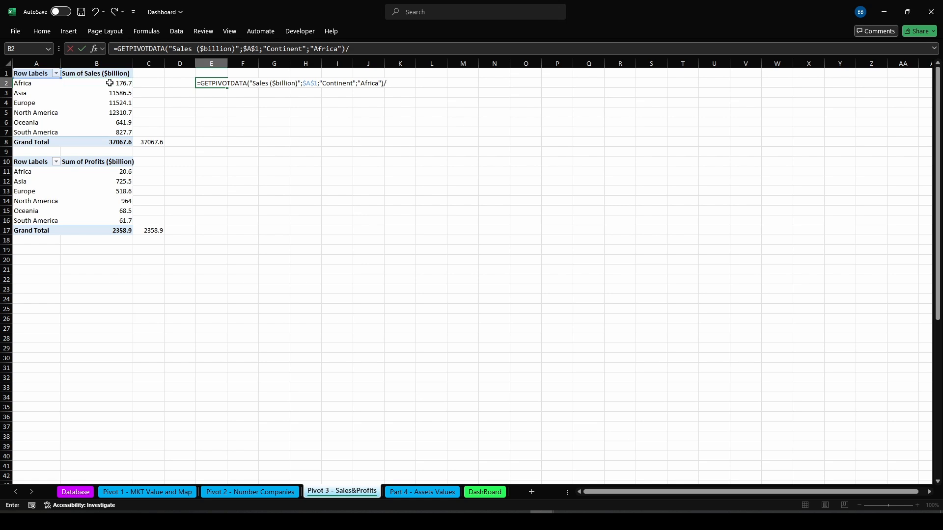
pyautogui.click(152, 145)
pyautogui.press('F4')
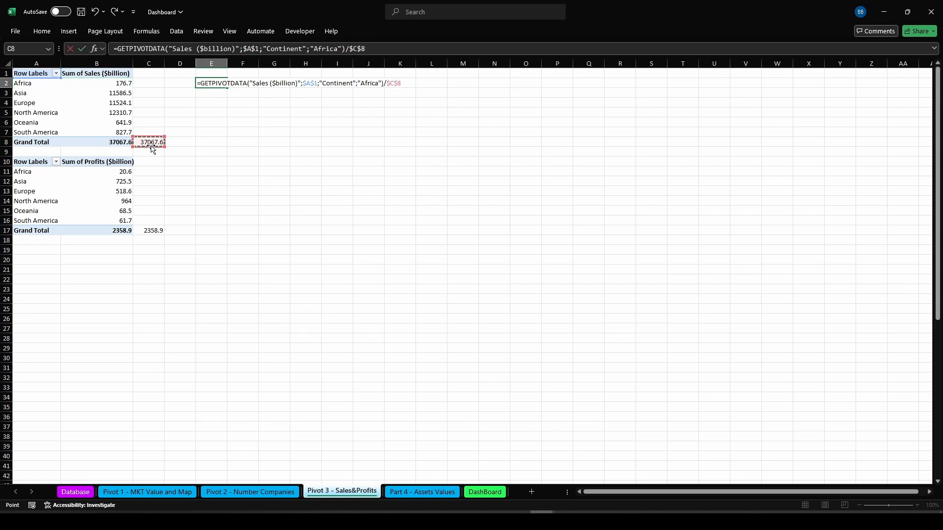
pyautogui.press('Return')
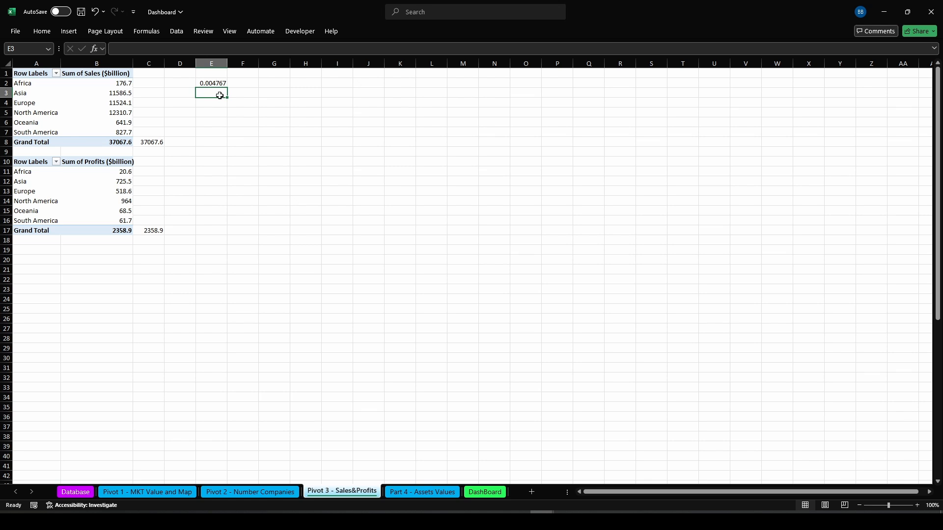
# In E3, enter a formula dividing Asia's sales pivot value by $C$8
pyautogui.write('=')
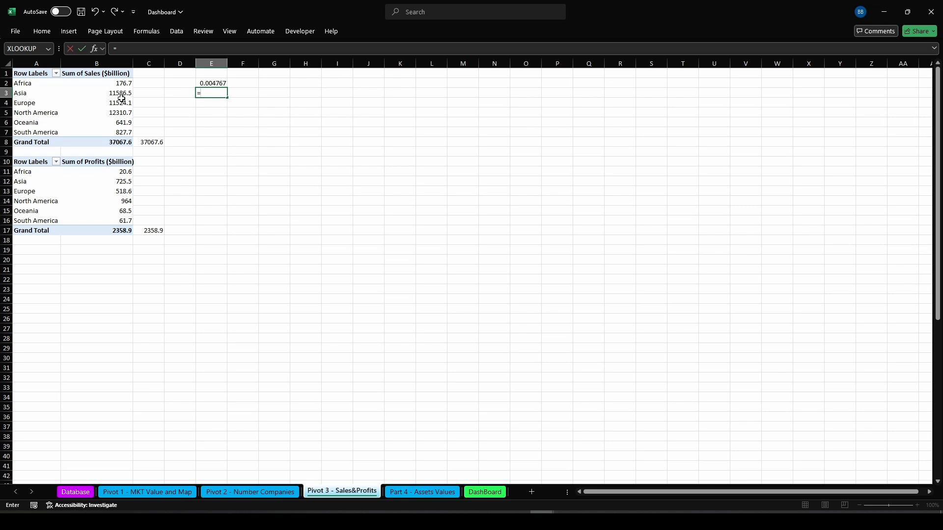
pyautogui.click(118, 93)
pyautogui.write('/')
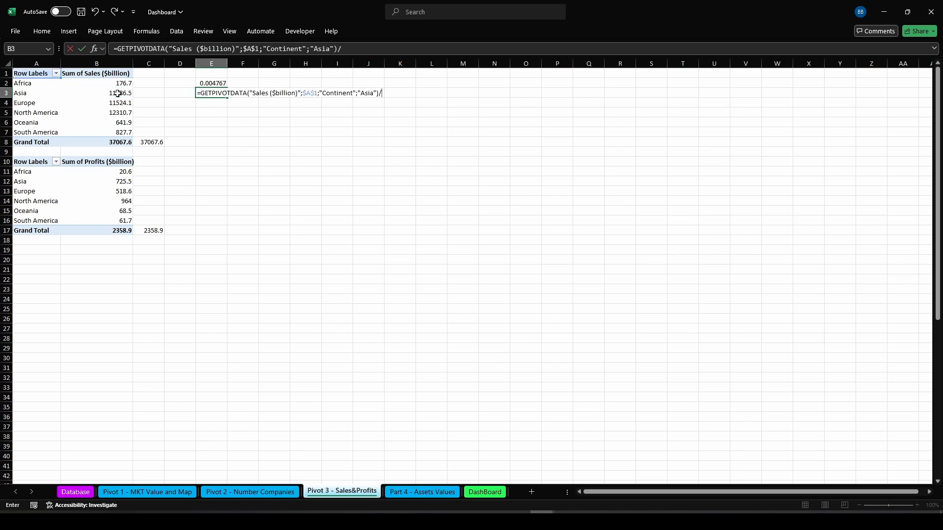
pyautogui.click(140, 142)
pyautogui.press('F4')
pyautogui.press('Return')
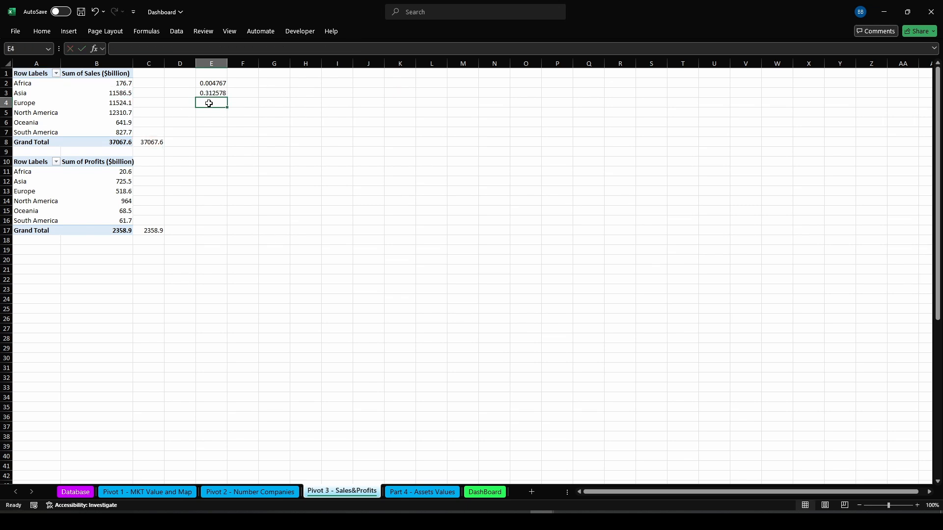
# In E4, enter a formula dividing Europe's sales pivot value by $C$8
pyautogui.write('=')
pyautogui.click(120, 104)
pyautogui.write('/')
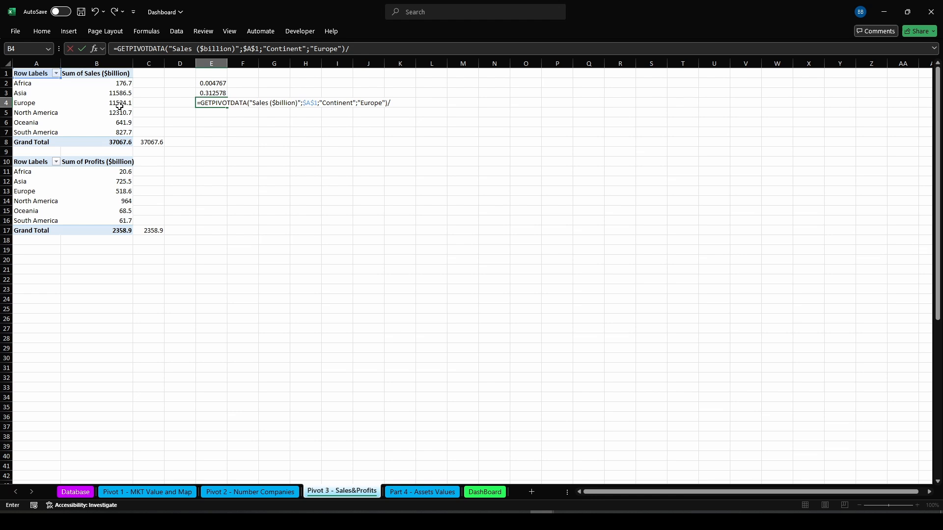
pyautogui.click(151, 141)
pyautogui.press('F4')
pyautogui.press('Return')
# In E5, enter a formula dividing North America's sales pivot value by $C$8
pyautogui.write('=')
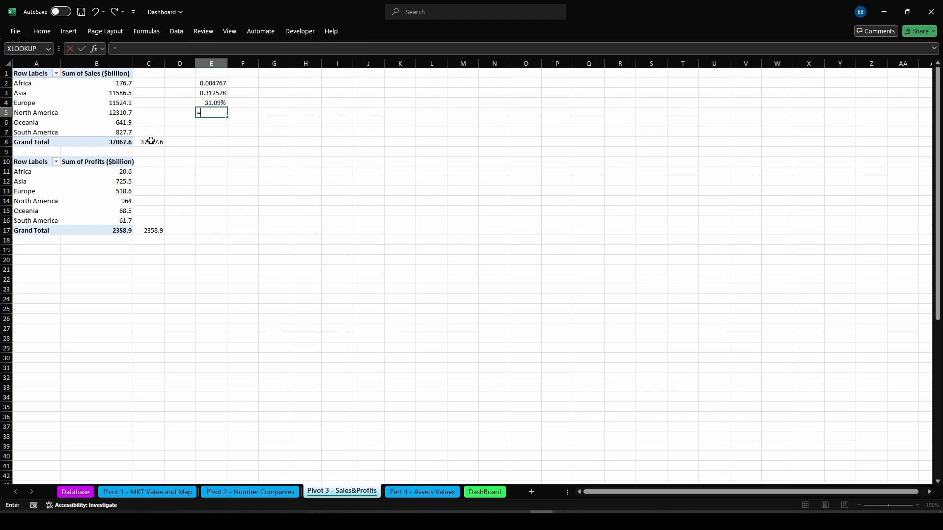
pyautogui.click(106, 110)
pyautogui.write('/')
pyautogui.click(155, 142)
pyautogui.press('F4')
pyautogui.press('Return')
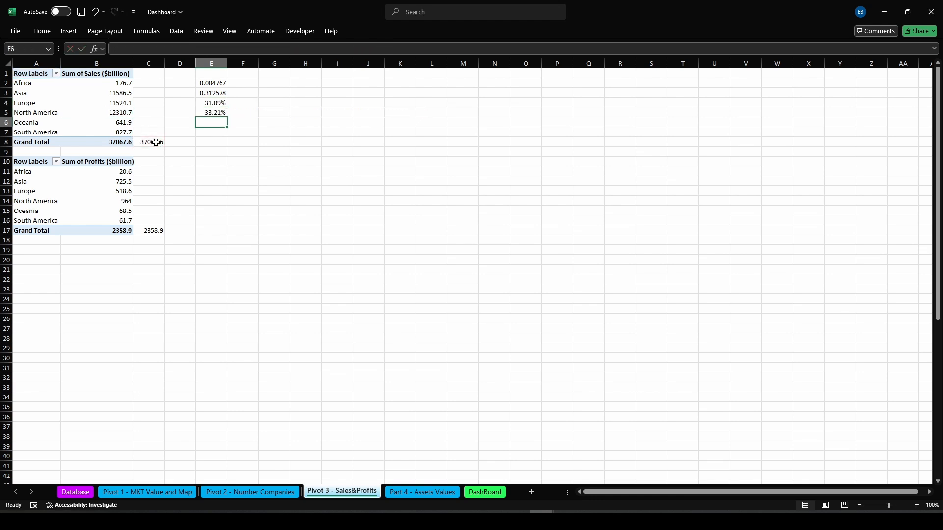
# In E6, enter a formula dividing Oceania's sales pivot value by $C$8
pyautogui.write('=')
pyautogui.click(129, 125)
pyautogui.write('/')
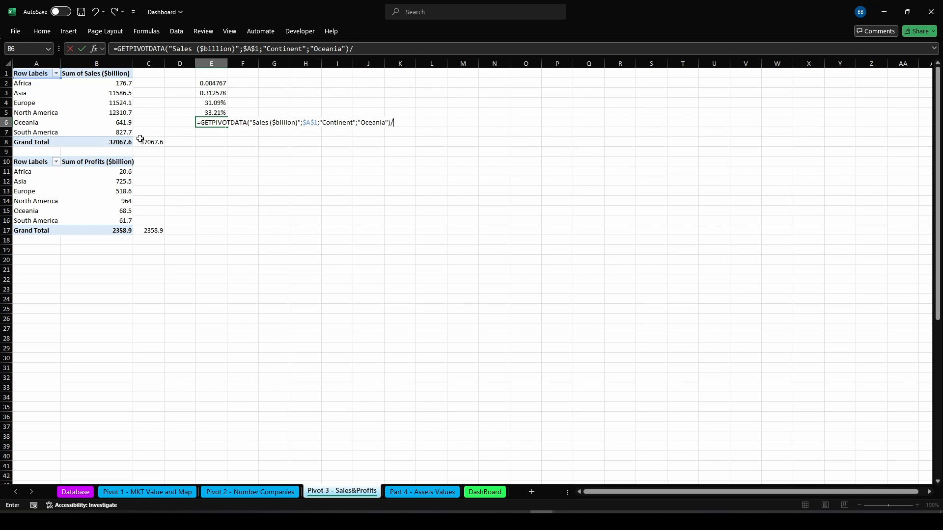
pyautogui.click(142, 142)
pyautogui.press('F4')
pyautogui.press('Return')
# In E7, enter a formula dividing South America's sales pivot value by $C$8
pyautogui.write('=')
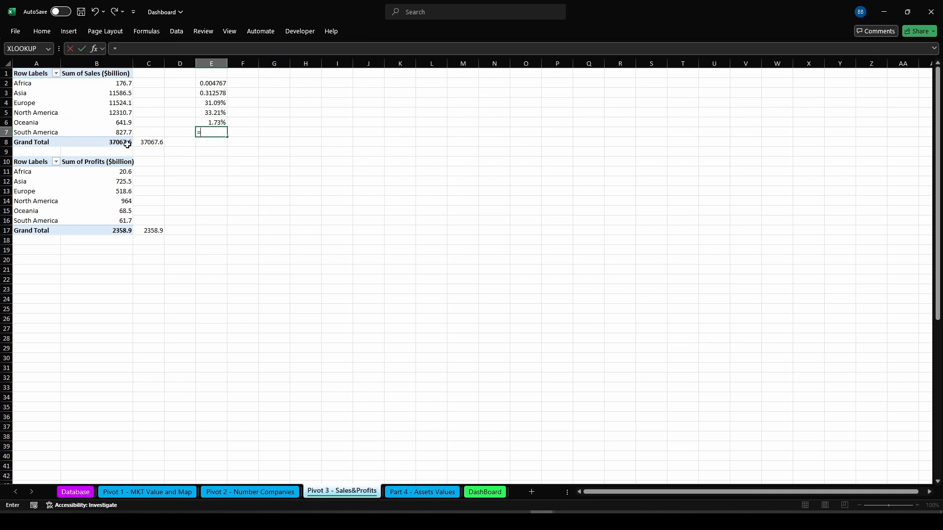
pyautogui.click(120, 132)
pyautogui.write('/')
pyautogui.click(142, 143)
pyautogui.press('F4')
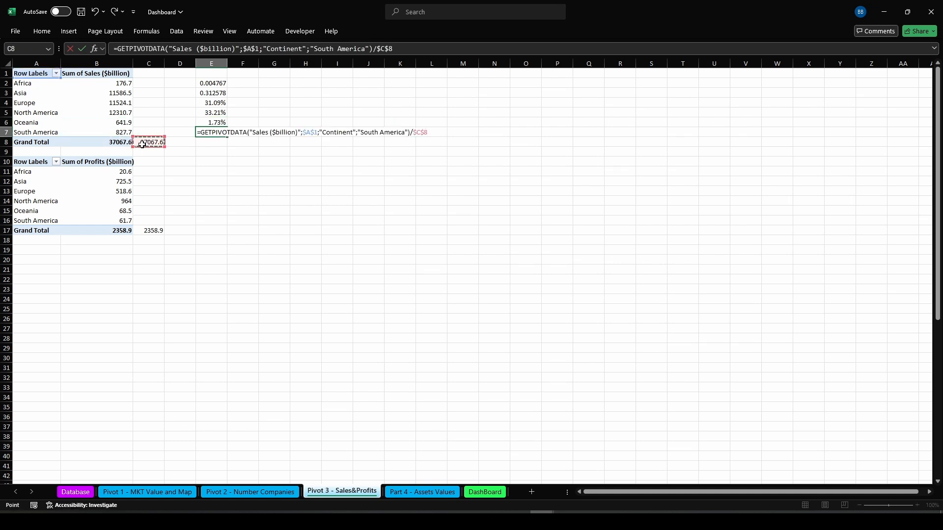
pyautogui.press('Return')
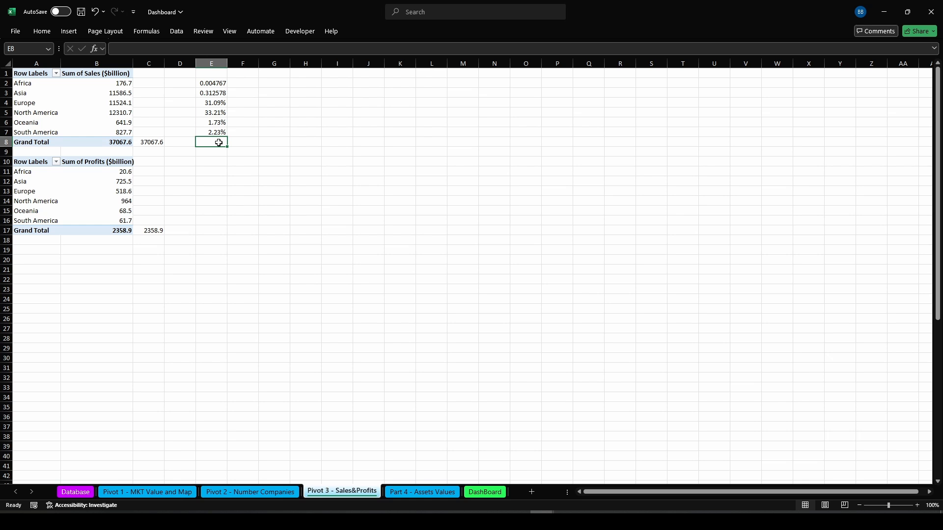
# In E8, enter =SUMIF(E2:E7;">0") to total the sales shares
pyautogui.write('=SUM')
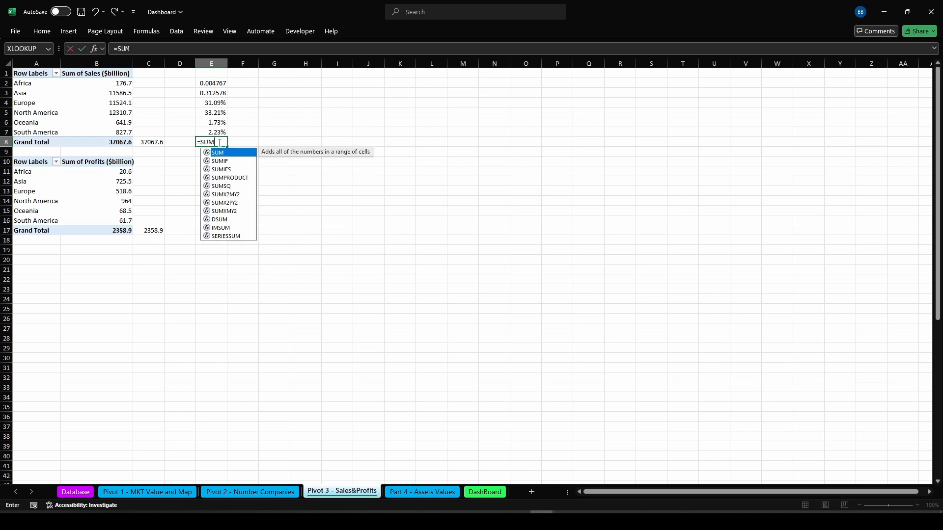
pyautogui.write('IF(')
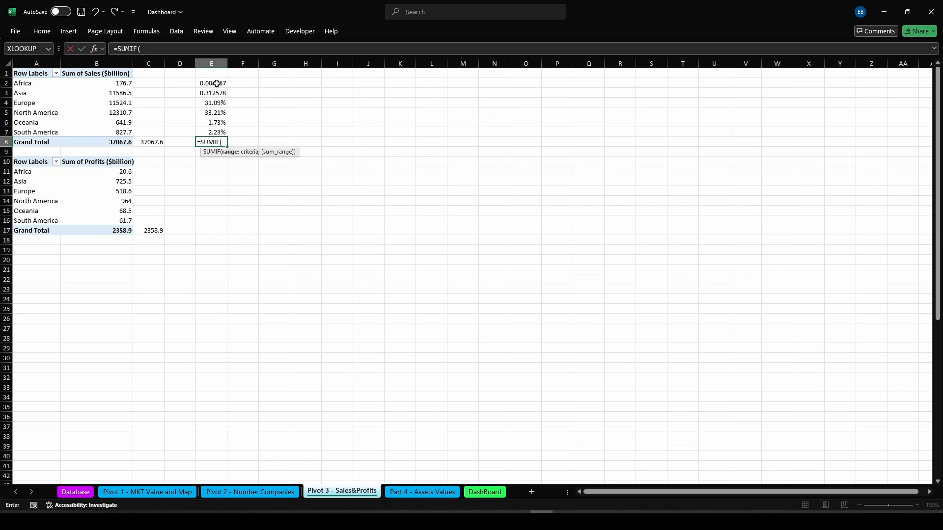
pyautogui.moveTo(217, 83); pyautogui.dragTo(216, 131)
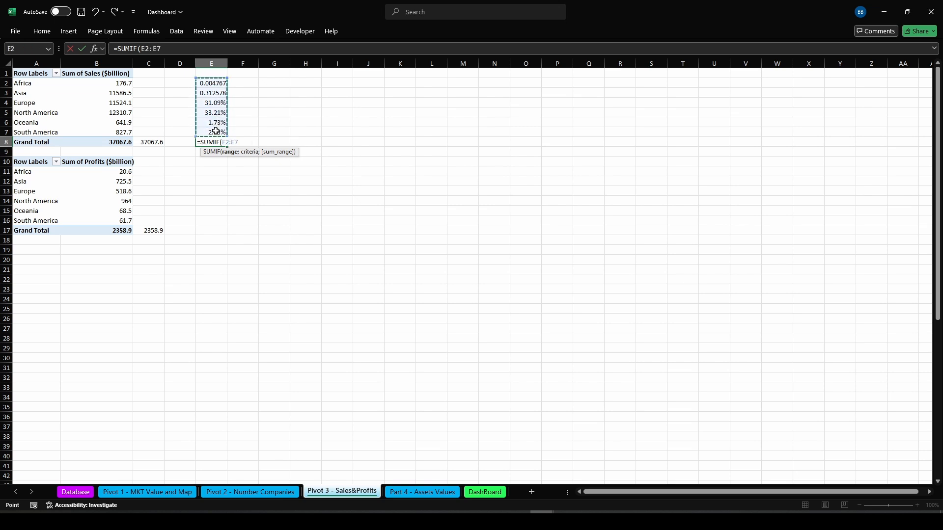
pyautogui.write(';">0')
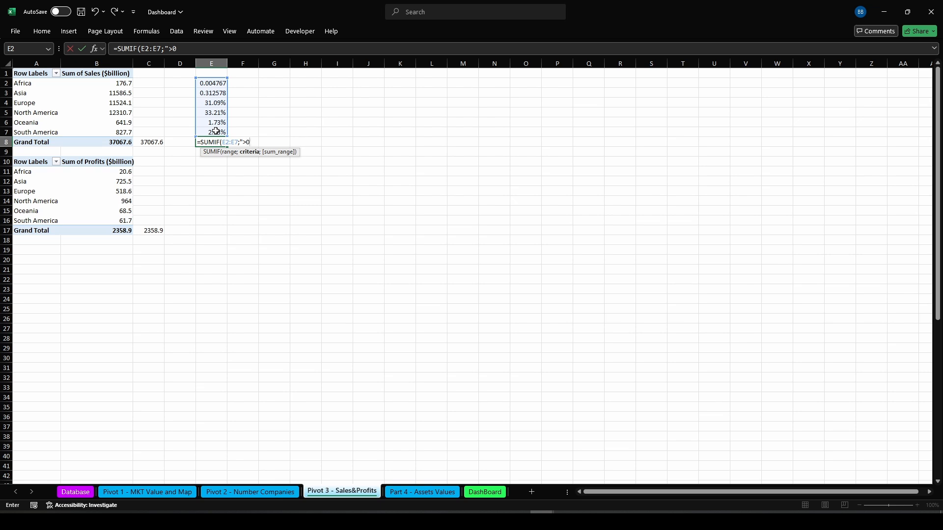
pyautogui.write(')')
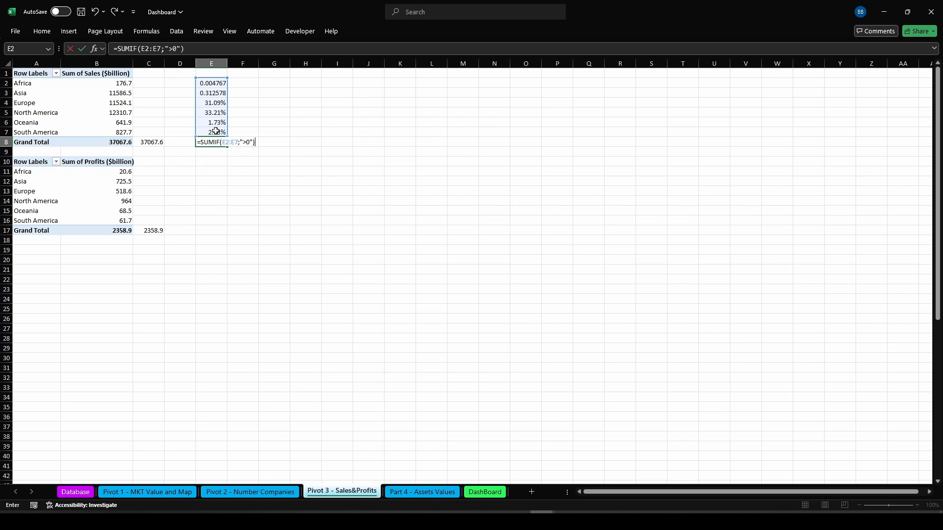
pyautogui.press('Return')
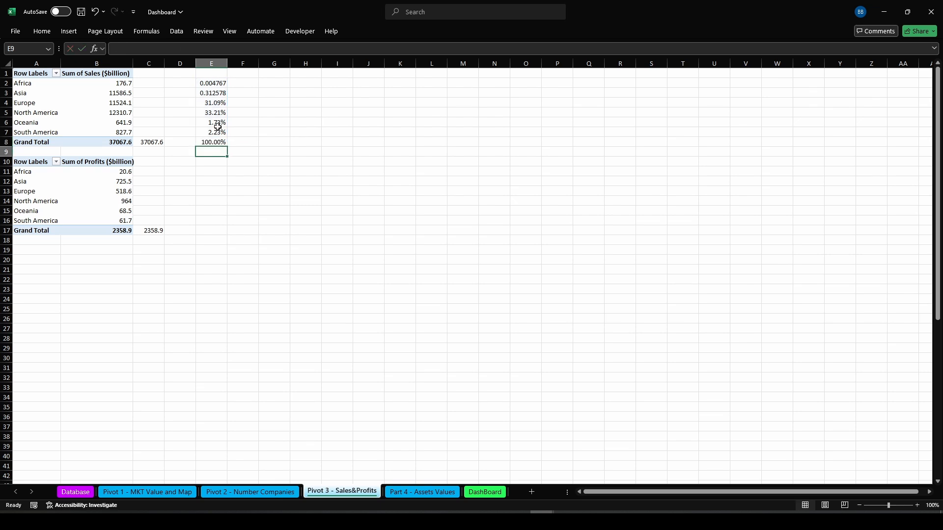
# Format the continent sales shares in E2:E7 as percentages
pyautogui.moveTo(217, 83); pyautogui.dragTo(217, 135)
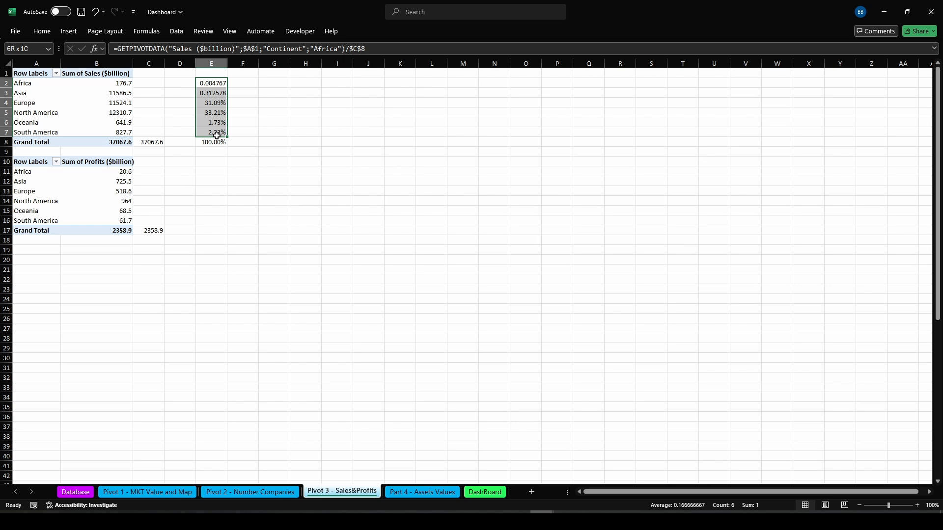
pyautogui.click(41, 31)
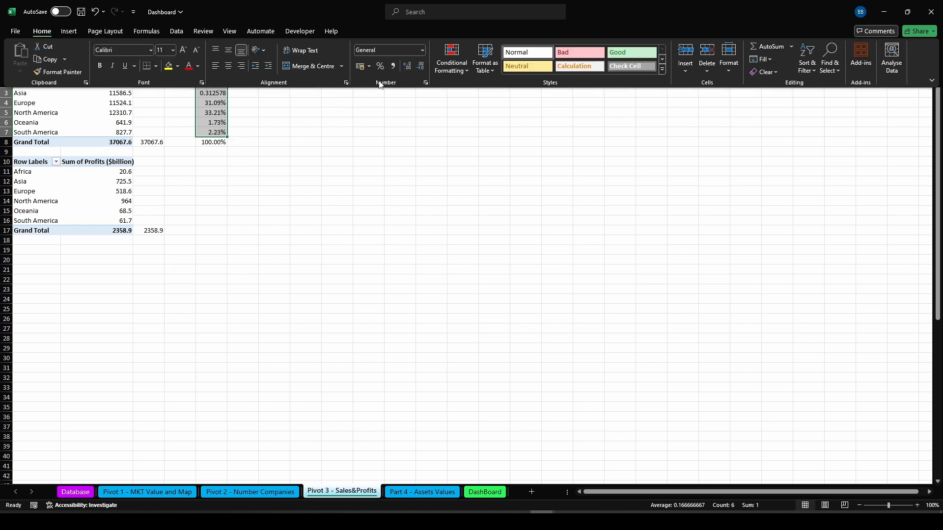
pyautogui.click(381, 66)
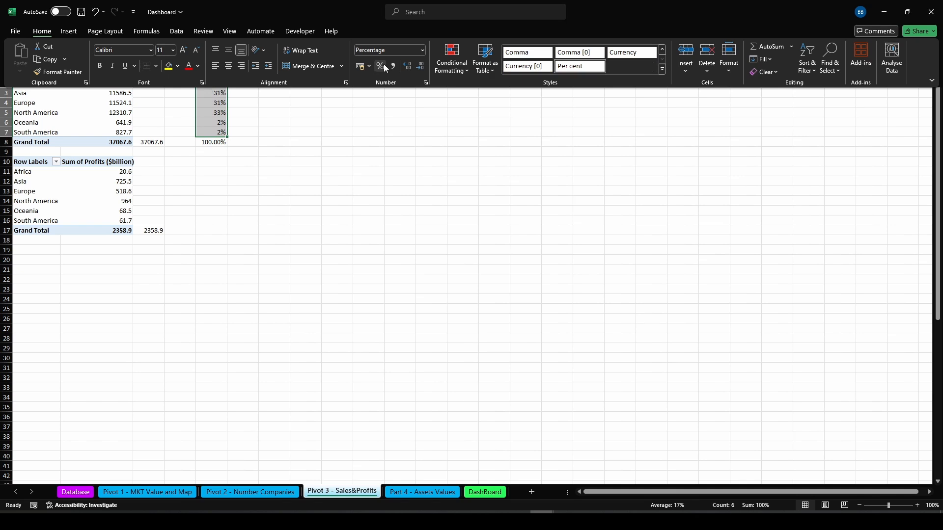
# Show the continent sales shares with two decimal places
pyautogui.click(407, 66)
pyautogui.click(407, 66)
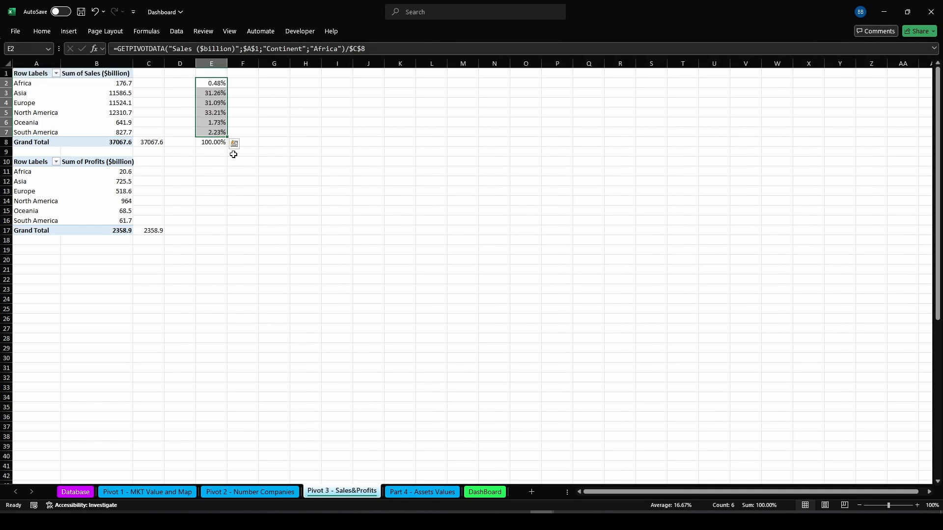
# In E11, enter a formula dividing Africa's profits pivot value by C17
pyautogui.click(206, 172)
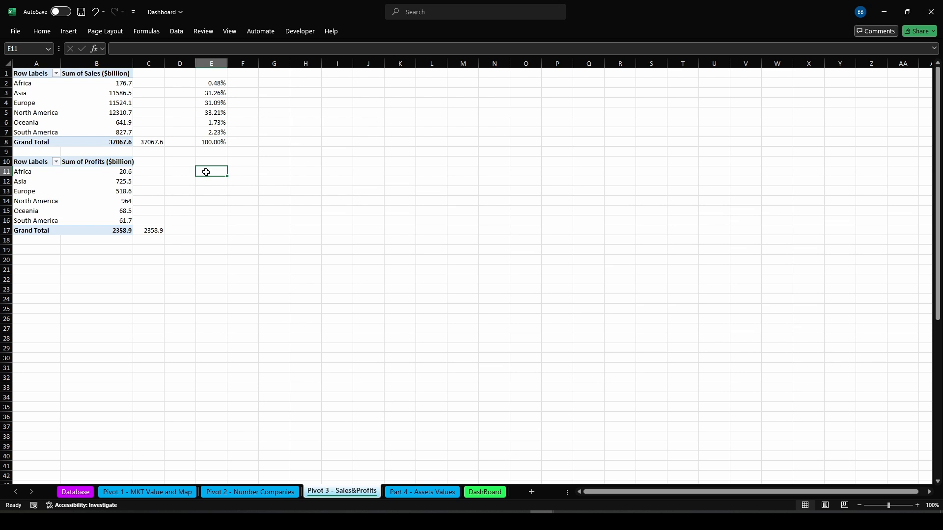
pyautogui.write('=')
pyautogui.click(116, 172)
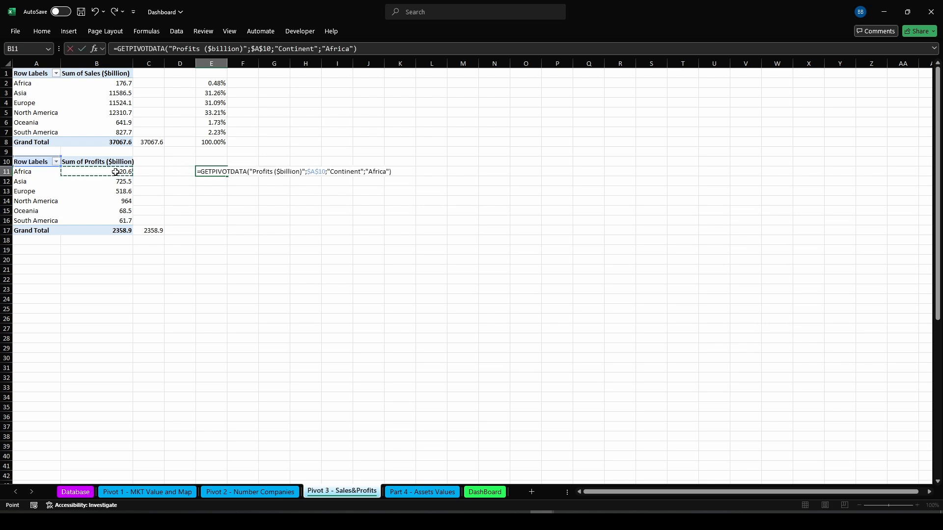
pyautogui.write('/')
pyautogui.click(155, 229)
pyautogui.press('Return')
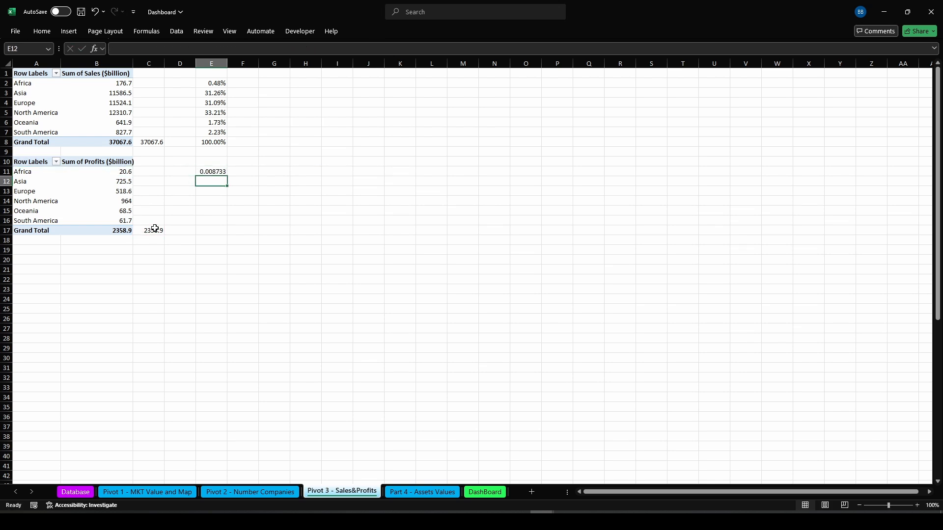
# In E12, enter a formula dividing Asia's profits pivot value by C17
pyautogui.write('=')
pyautogui.click(110, 180)
pyautogui.write('/')
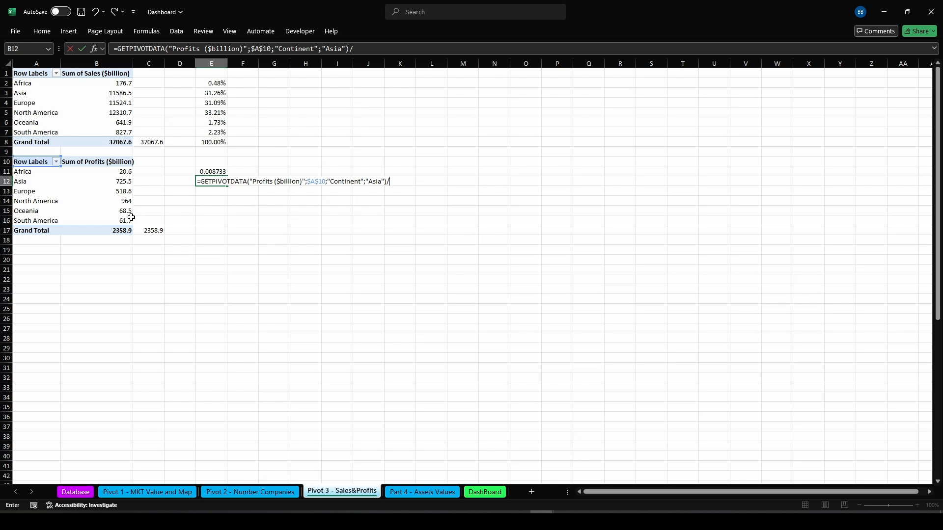
pyautogui.click(144, 230)
pyautogui.press('Return')
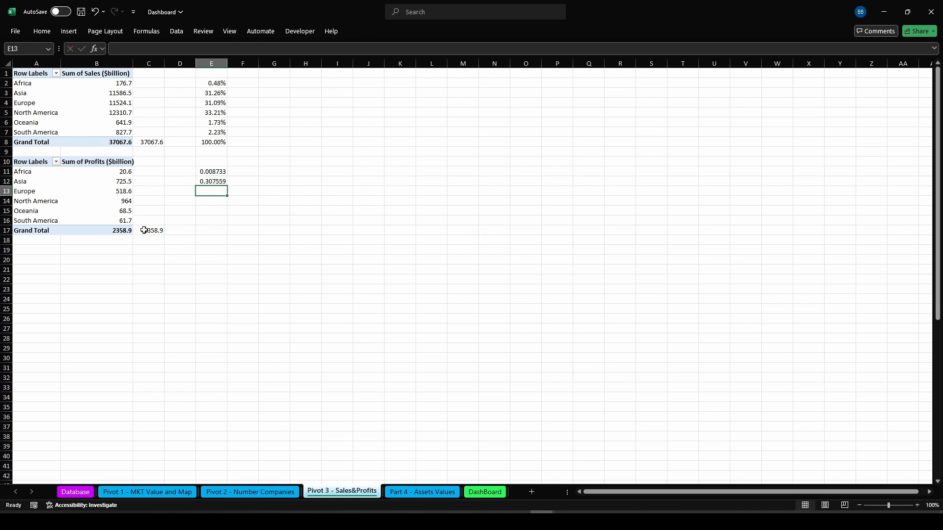
# In E13, enter a formula dividing Europe's profits pivot value by $C$17
pyautogui.write('=')
pyautogui.click(125, 192)
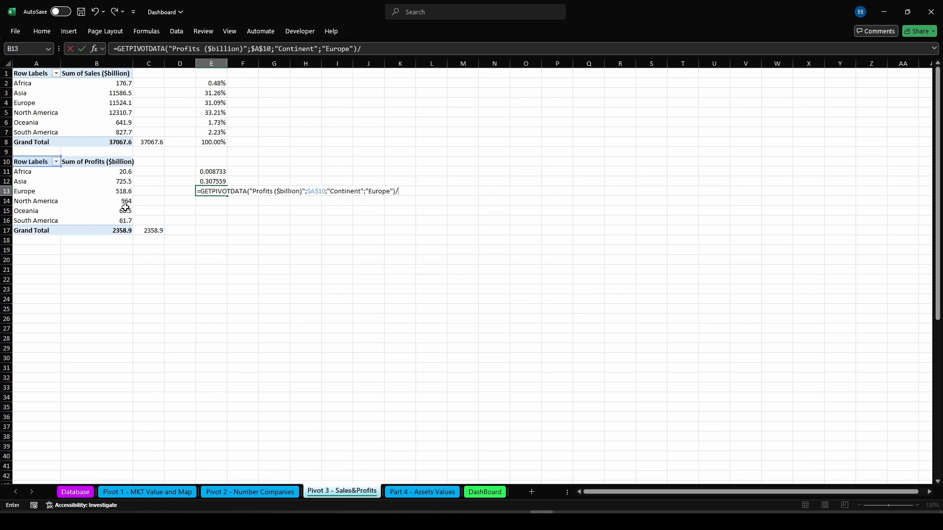
pyautogui.write('/')
pyautogui.click(141, 229)
pyautogui.press('F4')
pyautogui.press('Return')
# In E14, enter a formula dividing North America's profits pivot value by $C$17
pyautogui.write('=')
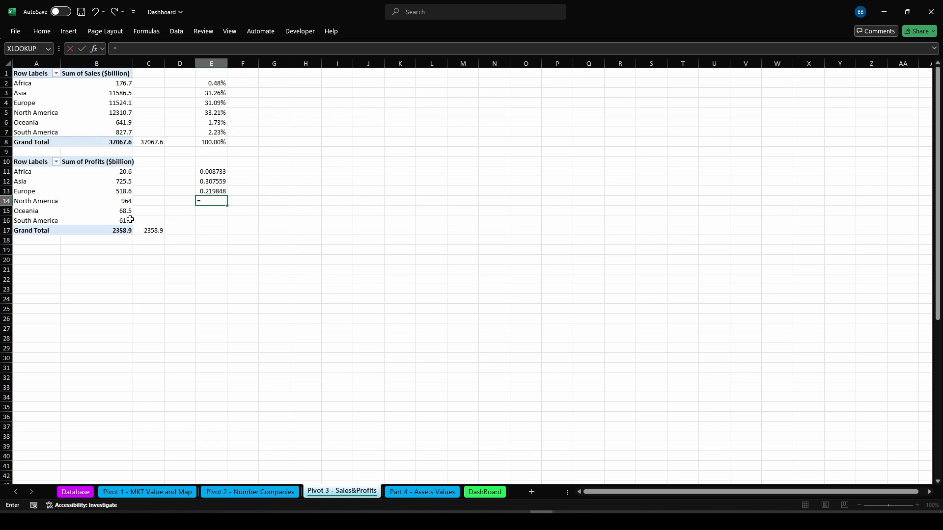
pyautogui.click(117, 201)
pyautogui.write('/')
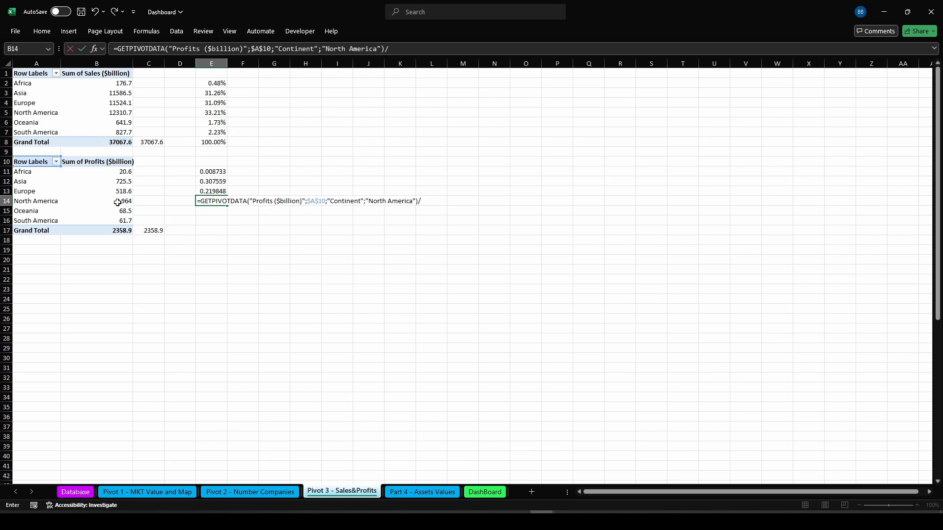
pyautogui.click(145, 230)
pyautogui.press('F4')
pyautogui.press('Return')
# In E16, enter a formula dividing South America's profits pivot value by $C$17
pyautogui.write('=')
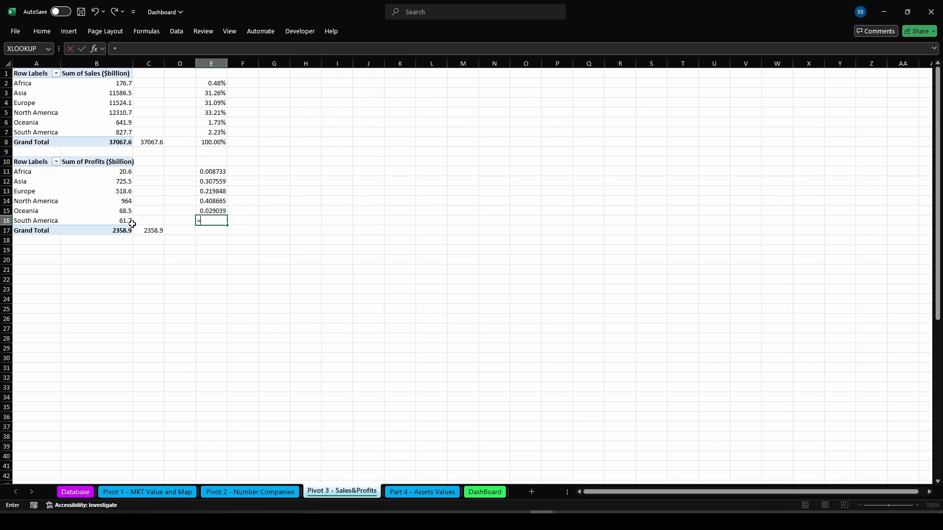
pyautogui.click(132, 224)
pyautogui.write('/')
pyautogui.click(144, 232)
pyautogui.press('F4')
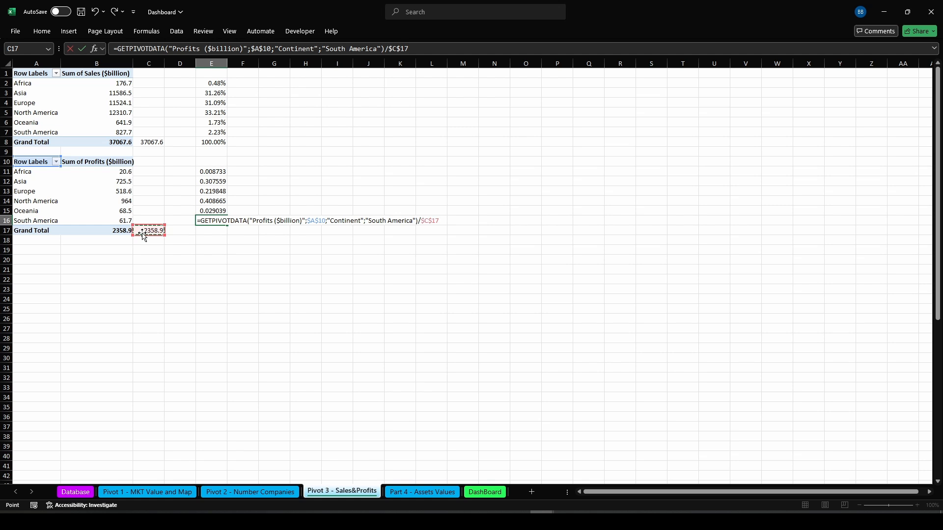
pyautogui.press('Return')
# In E17, enter =SUMIF(E11:E16;">0") to total the profit shares
pyautogui.write('=SUMIF(')
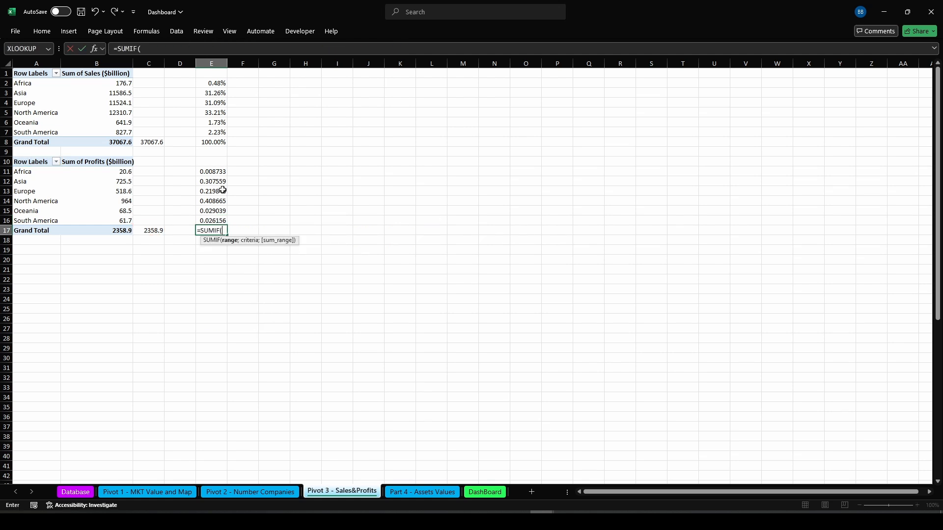
pyautogui.moveTo(211, 171); pyautogui.dragTo(217, 221)
pyautogui.write(';')
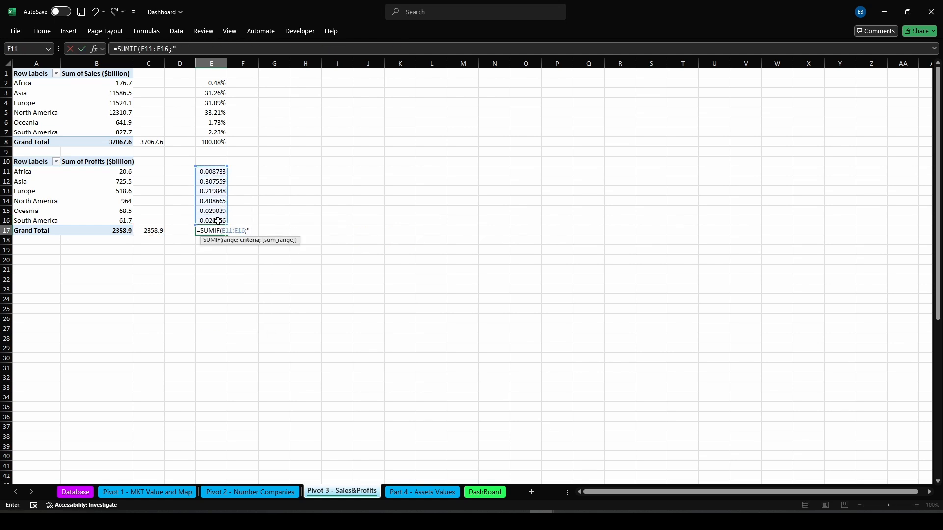
pyautogui.write('">0")')
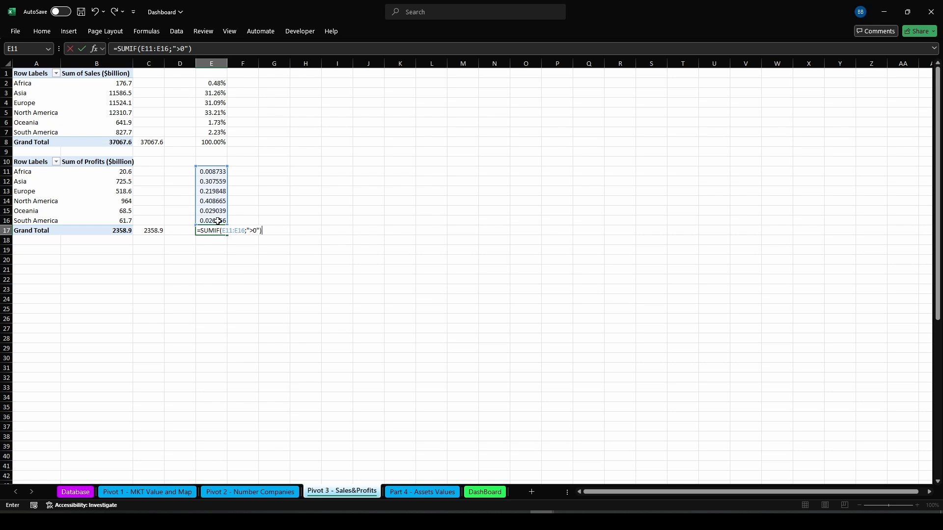
pyautogui.press('Return')
# Format the profit shares in E11:E16 as percentages with two decimal places
pyautogui.moveTo(211, 173); pyautogui.dragTo(211, 221)
pyautogui.click(42, 31)
pyautogui.click(382, 72)
pyautogui.click(406, 69)
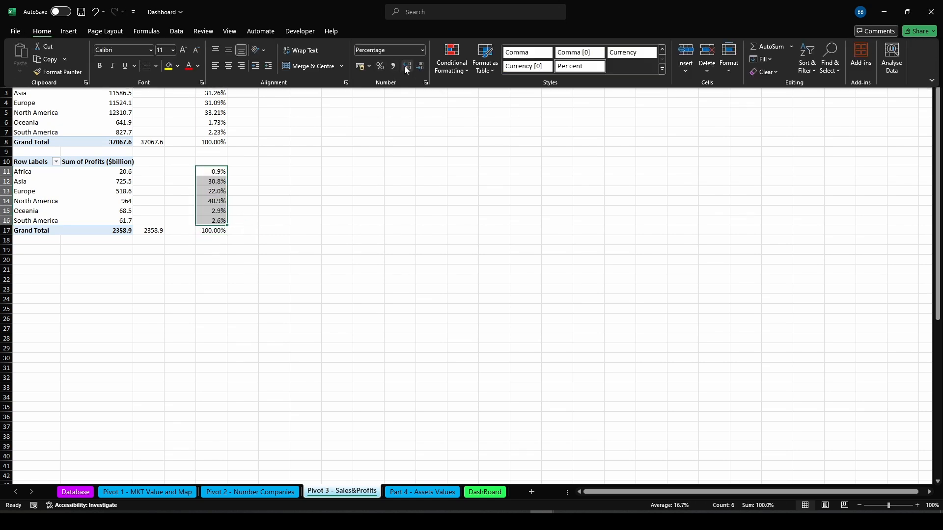
pyautogui.click(406, 68)
# Open the Selection pane
pyautogui.click(332, 180)
pyautogui.click(331, 180)
pyautogui.hotkey('alt', 'F10')
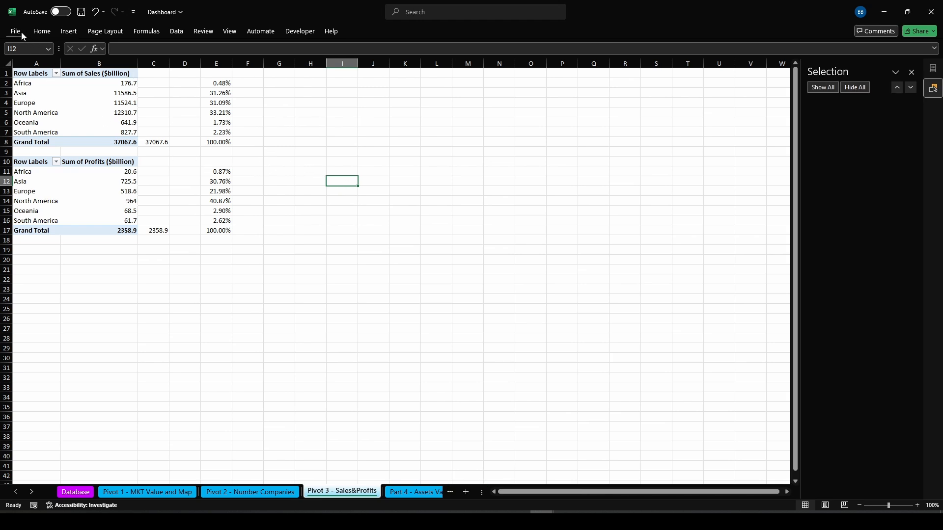
# Insert a doughnut chart from the sales pivot and move it beside the tables
pyautogui.moveTo(24, 80); pyautogui.dragTo(69, 132)
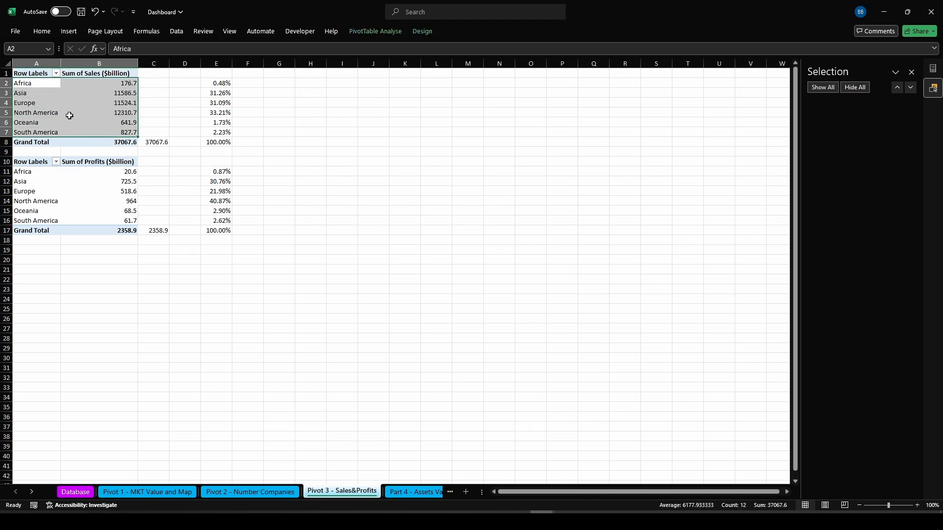
pyautogui.click(62, 33)
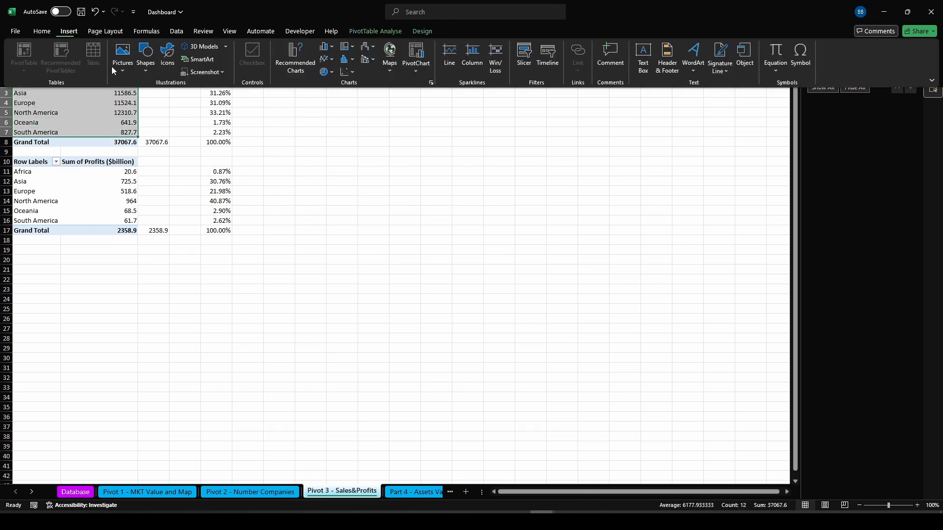
pyautogui.click(326, 72)
pyautogui.click(332, 186)
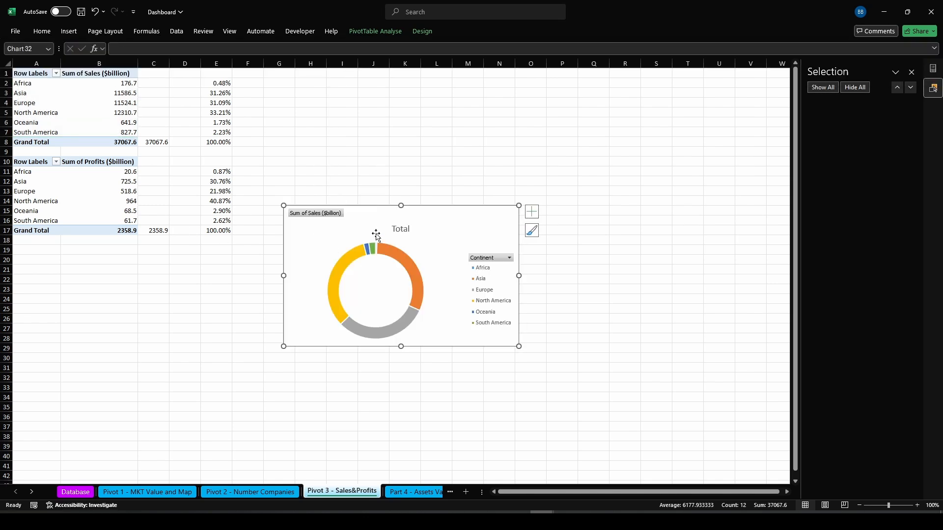
pyautogui.moveTo(444, 213); pyautogui.dragTo(504, 87)
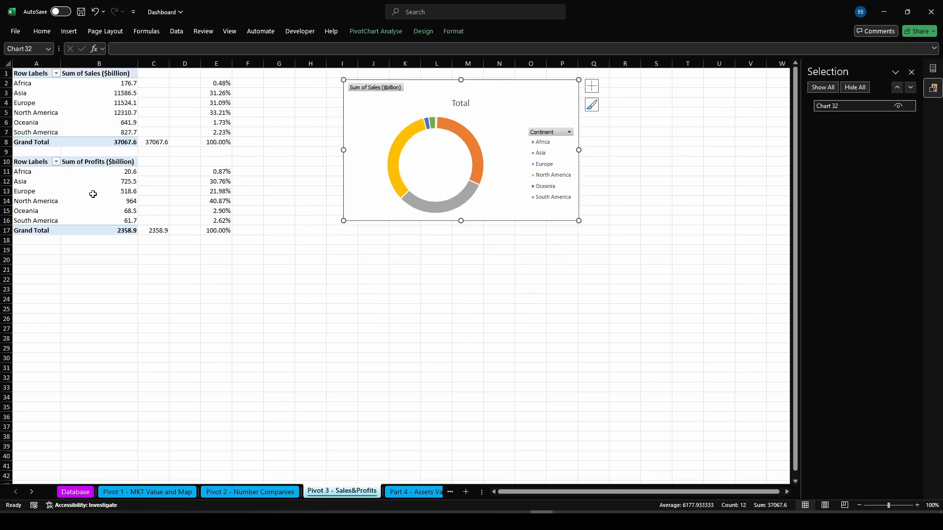
# Insert a doughnut chart from the profits pivot and place it below the sales chart
pyautogui.moveTo(31, 171); pyautogui.dragTo(95, 218)
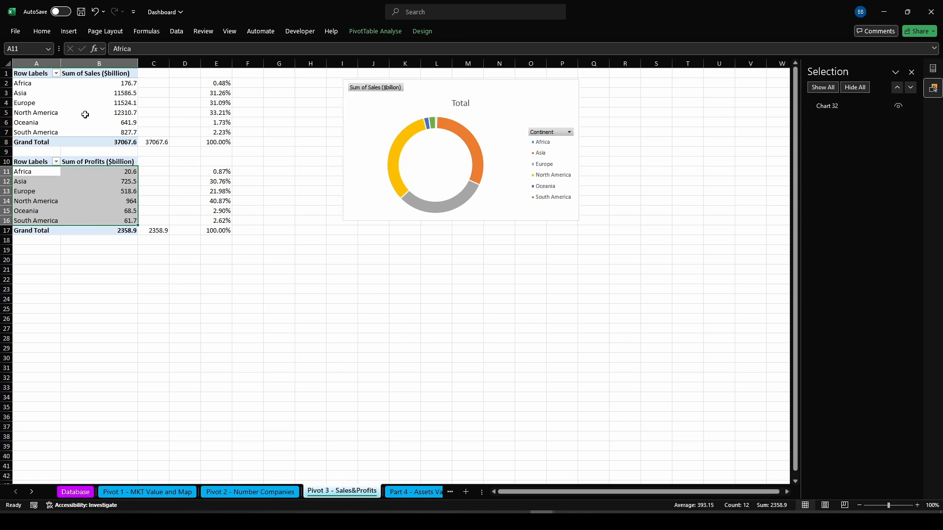
pyautogui.click(69, 31)
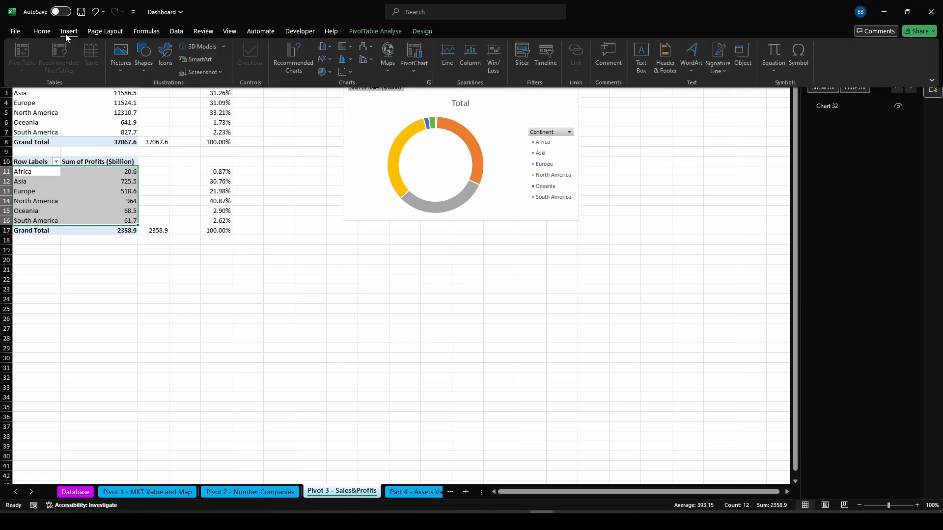
pyautogui.click(324, 72)
pyautogui.click(332, 201)
pyautogui.moveTo(442, 239); pyautogui.dragTo(504, 254)
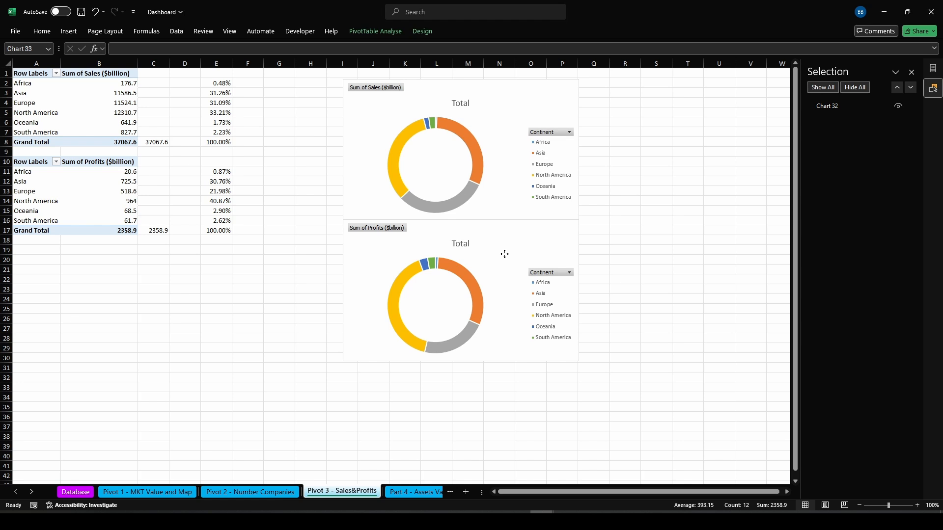
# Select both doughnut charts and set their height to 7 cm and width to about 7 cm
pyautogui.keyDown('ctrl'); pyautogui.click(366, 133); pyautogui.keyUp('ctrl')
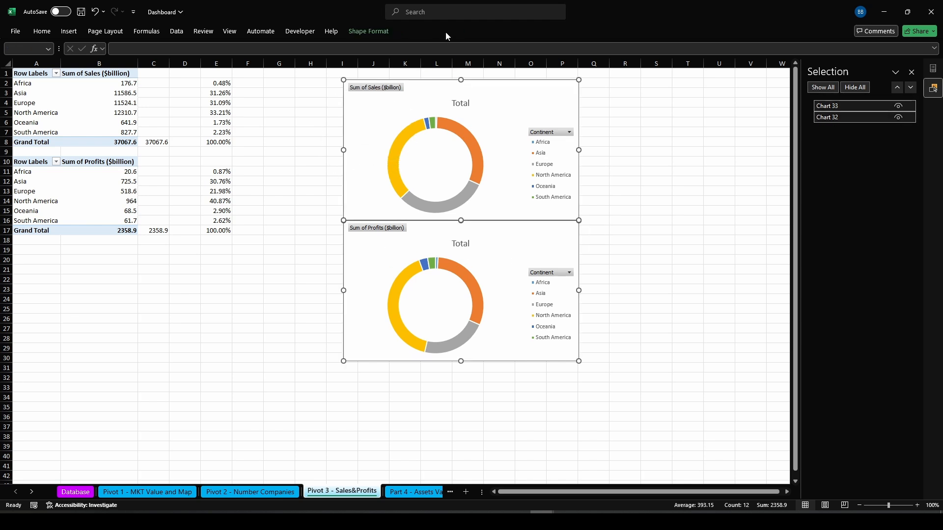
pyautogui.click(384, 34)
pyautogui.click(795, 51)
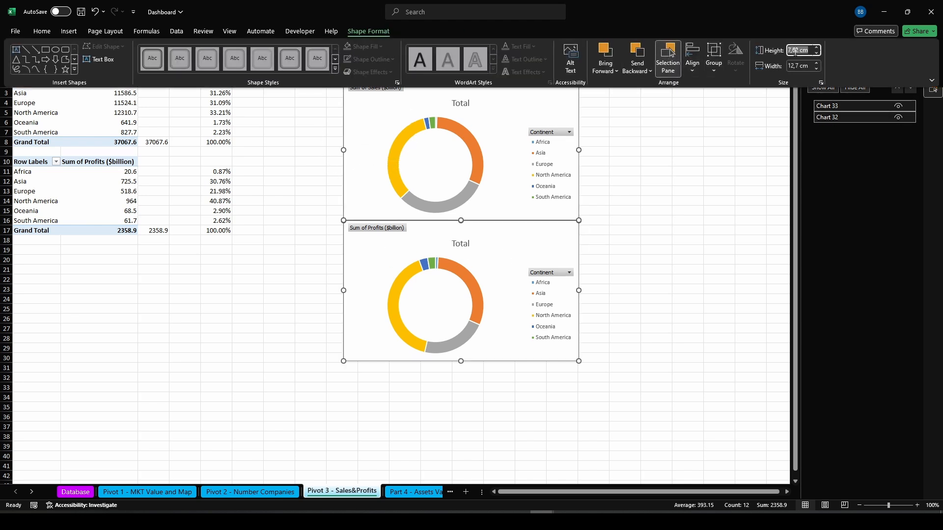
pyautogui.write('7,5')
pyautogui.press('Tab')
pyautogui.write('7,')
pyautogui.press('Return')
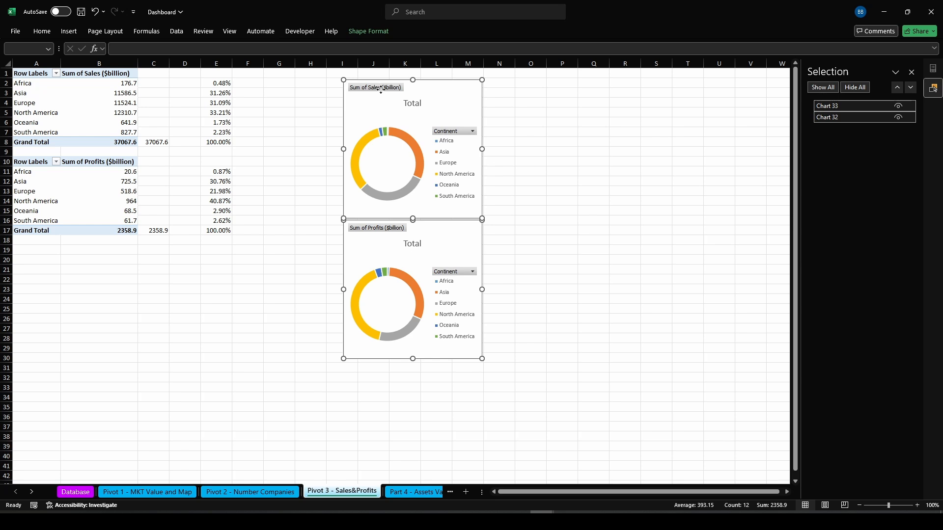
# Hide all field buttons on both the sales and profits doughnut charts
pyautogui.rightClick(382, 89)
pyautogui.click(543, 261)
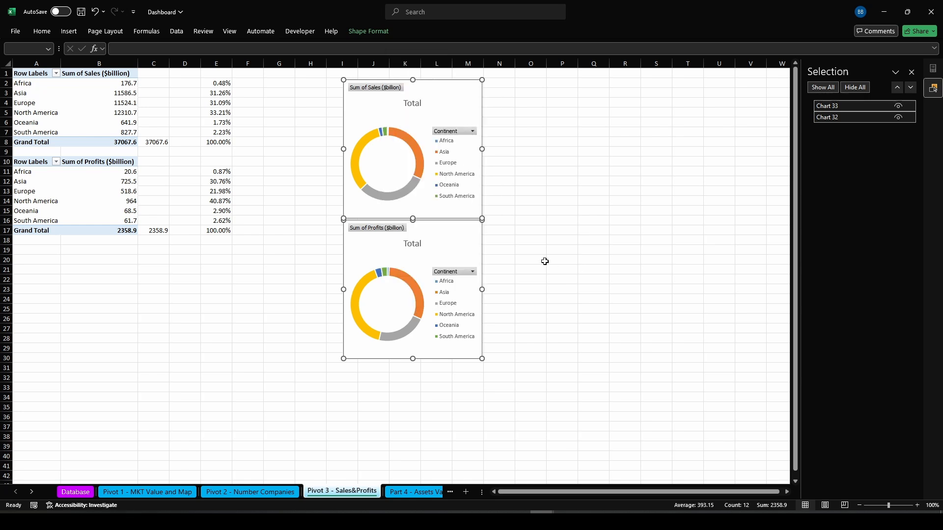
pyautogui.click(585, 240)
pyautogui.click(370, 91)
pyautogui.rightClick(369, 90)
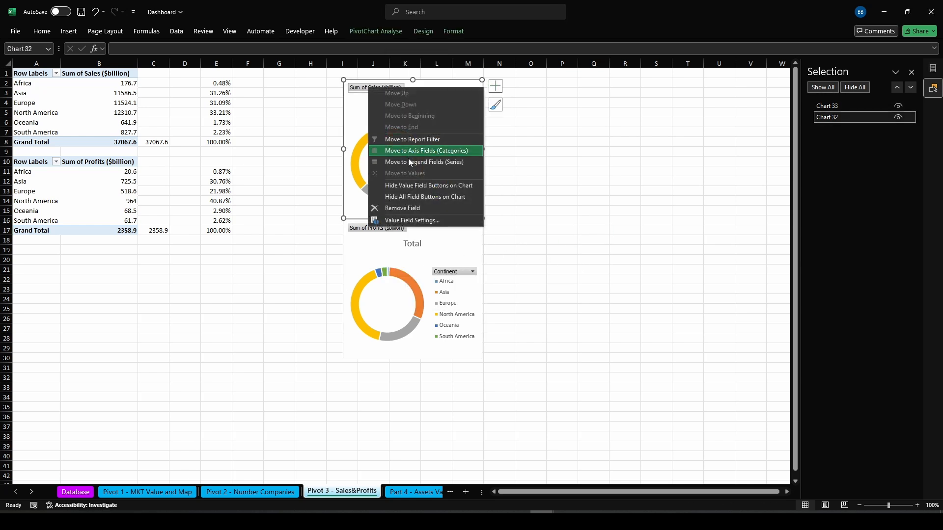
pyautogui.click(393, 197)
pyautogui.click(390, 228)
pyautogui.rightClick(391, 228)
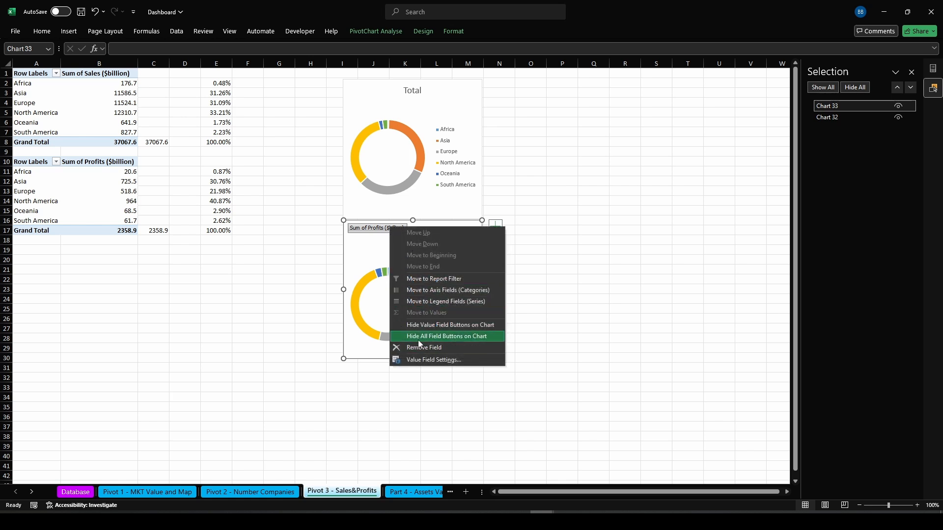
pyautogui.click(417, 338)
# Delete the Total titles from both doughnut charts
pyautogui.click(415, 89)
pyautogui.press('Delete')
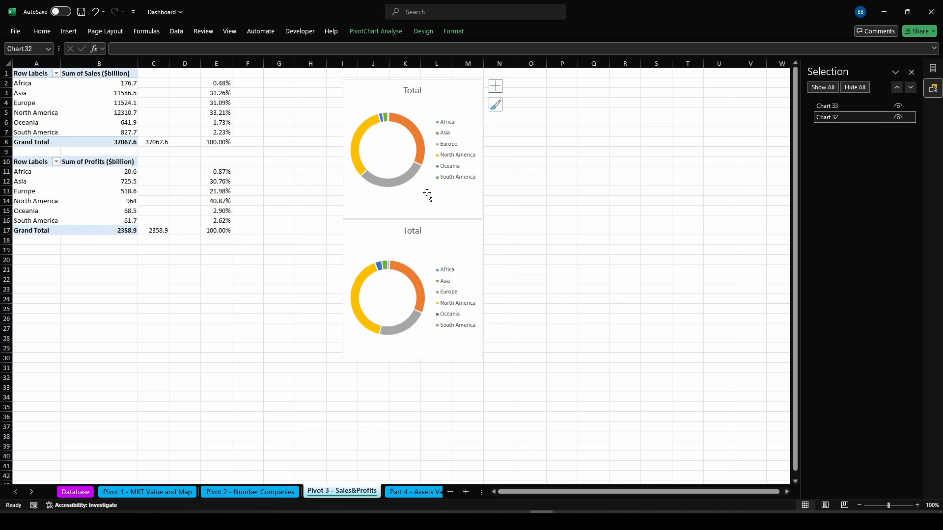
pyautogui.click(413, 231)
pyautogui.press('Delete')
pyautogui.click(595, 189)
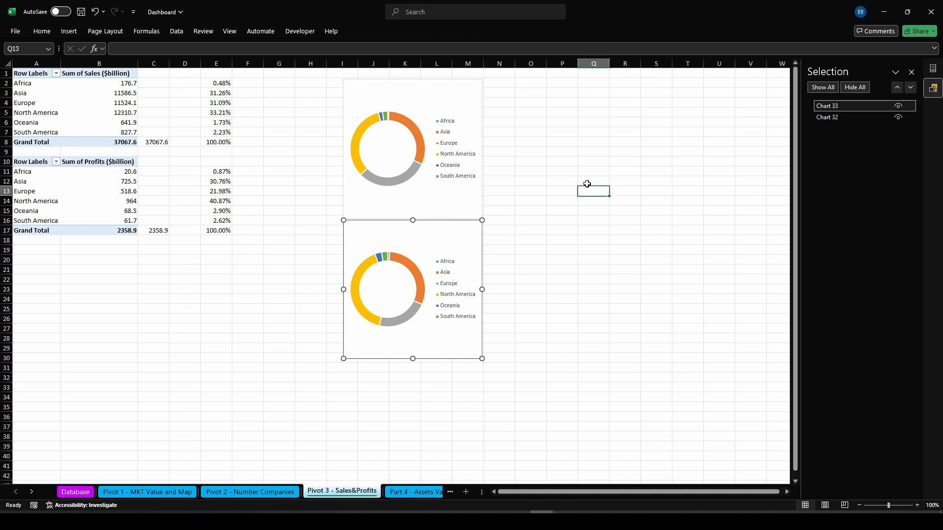
# Draw a small text box in the center of the sales doughnut chart
pyautogui.click(69, 33)
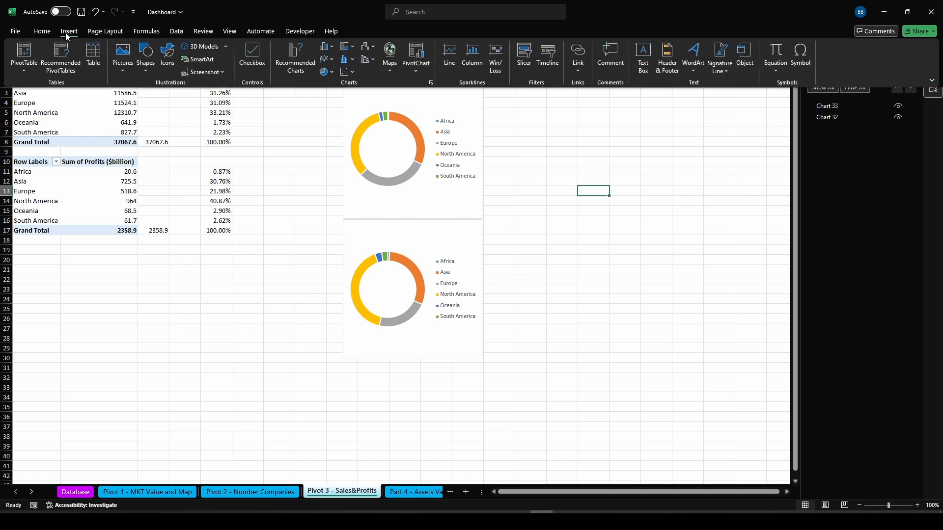
pyautogui.click(643, 54)
pyautogui.moveTo(378, 127); pyautogui.dragTo(400, 143)
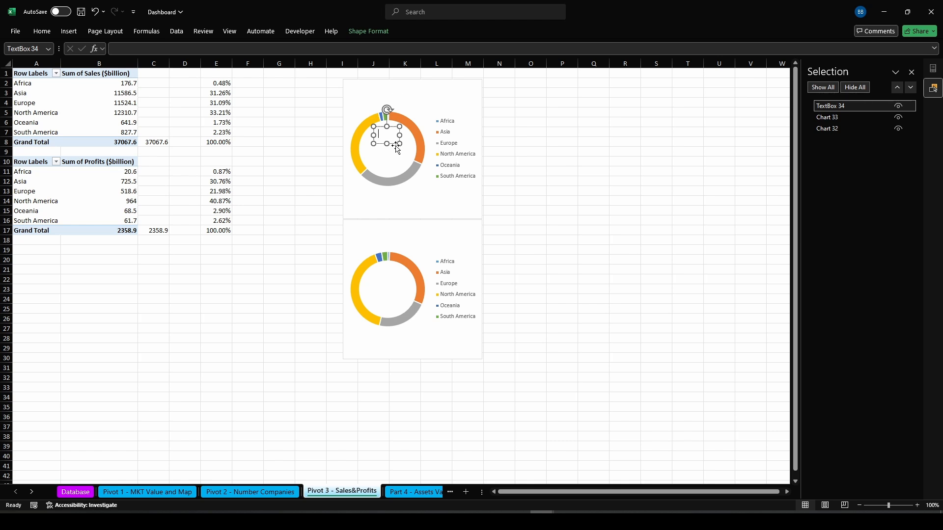
# Duplicate the text box below it and copy one into the center of the profits doughnut
pyautogui.moveTo(396, 144); pyautogui.dragTo(396, 160)
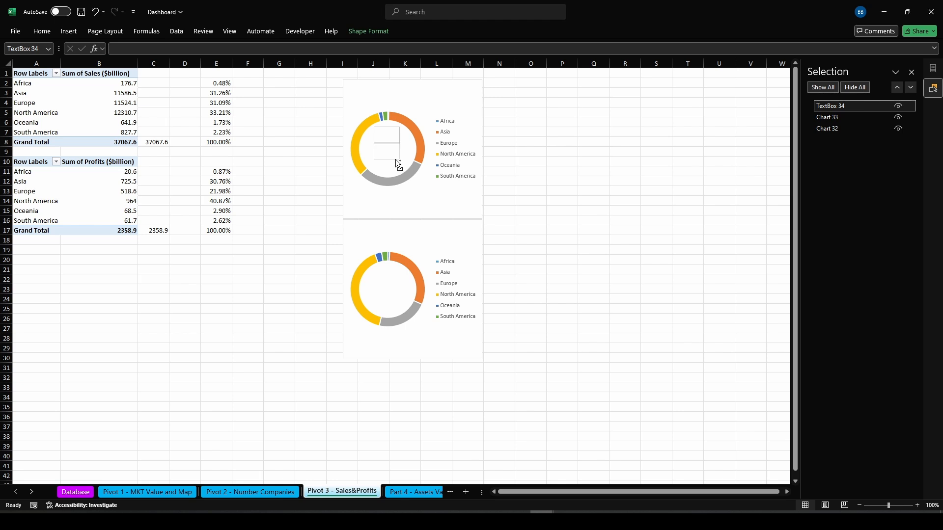
pyautogui.moveTo(396, 169); pyautogui.dragTo(396, 169)
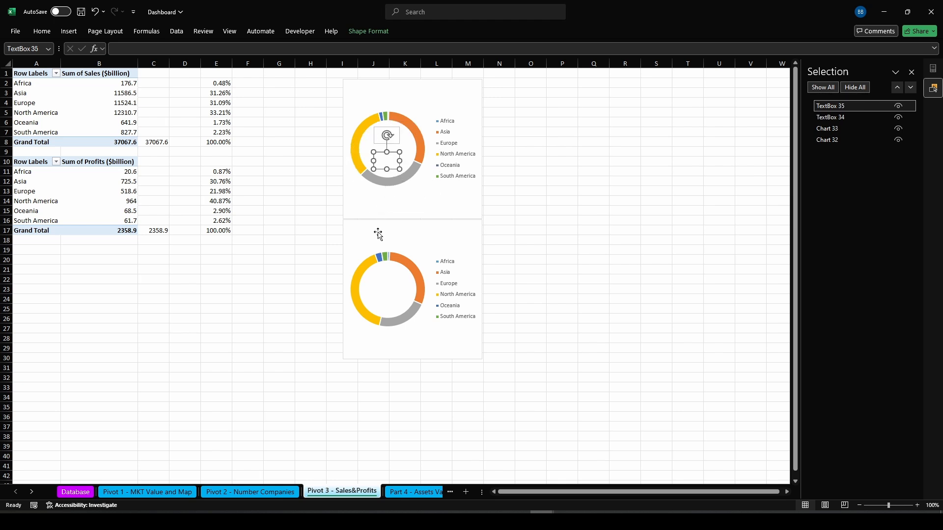
pyautogui.moveTo(391, 170); pyautogui.dragTo(393, 217)
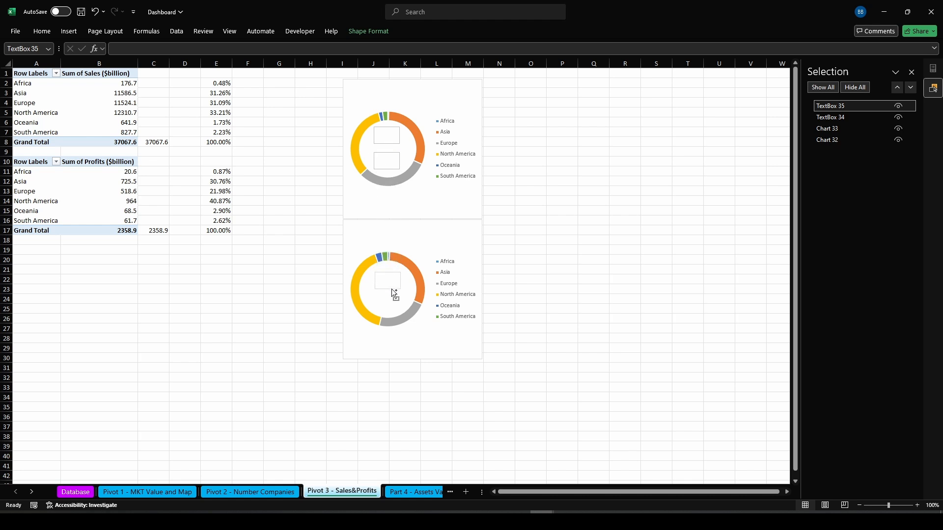
# Duplicate the profits doughnut's text box and place the copy just below it
pyautogui.moveTo(391, 286); pyautogui.dragTo(392, 309)
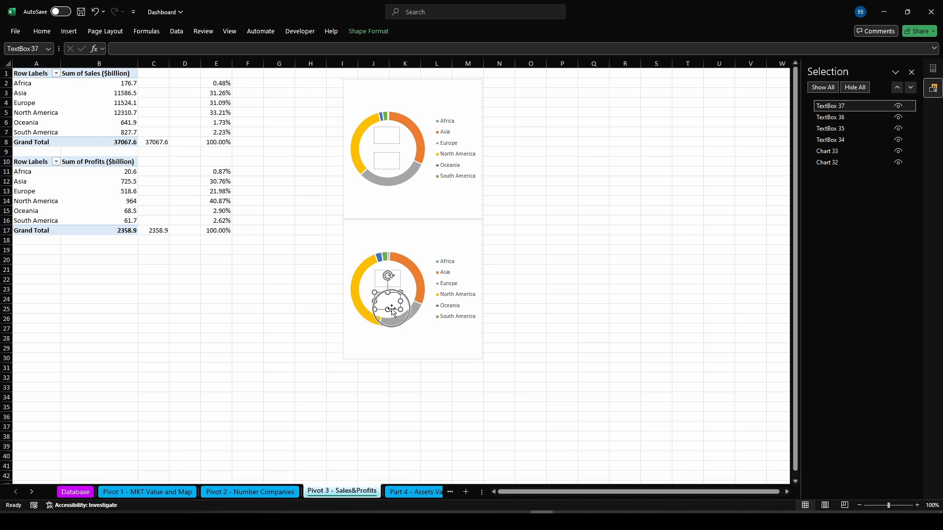
# Link the sales doughnut's upper text box to cell E8
pyautogui.click(386, 135)
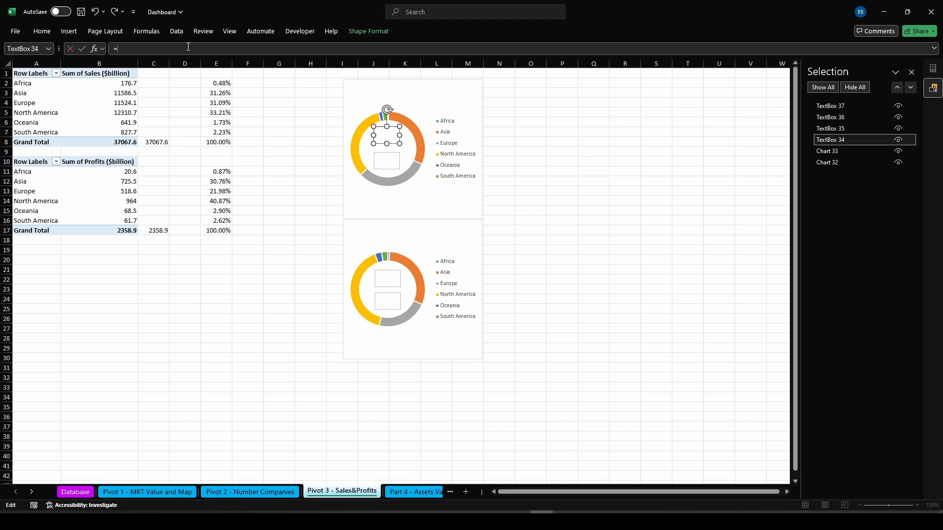
pyautogui.write('=')
pyautogui.click(219, 141)
pyautogui.press('Return')
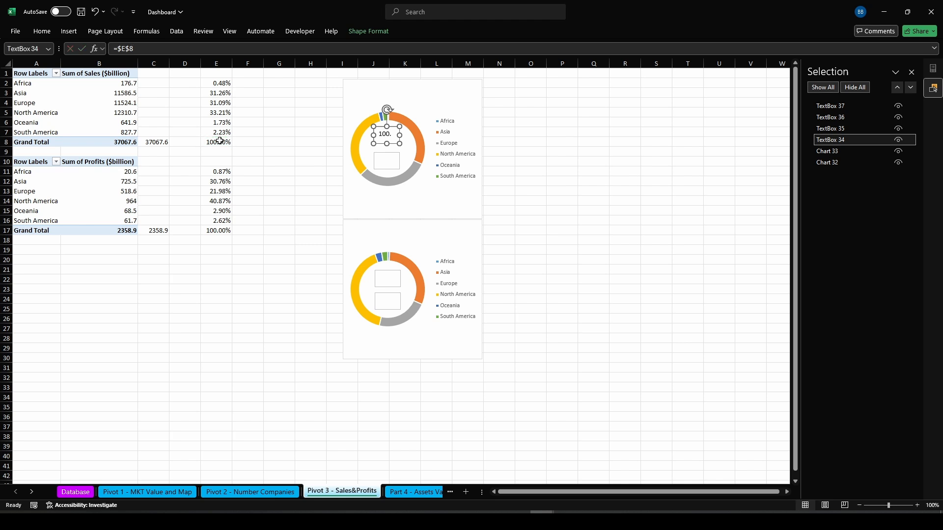
# Link the profits doughnut's upper text box to cell E17
pyautogui.click(388, 279)
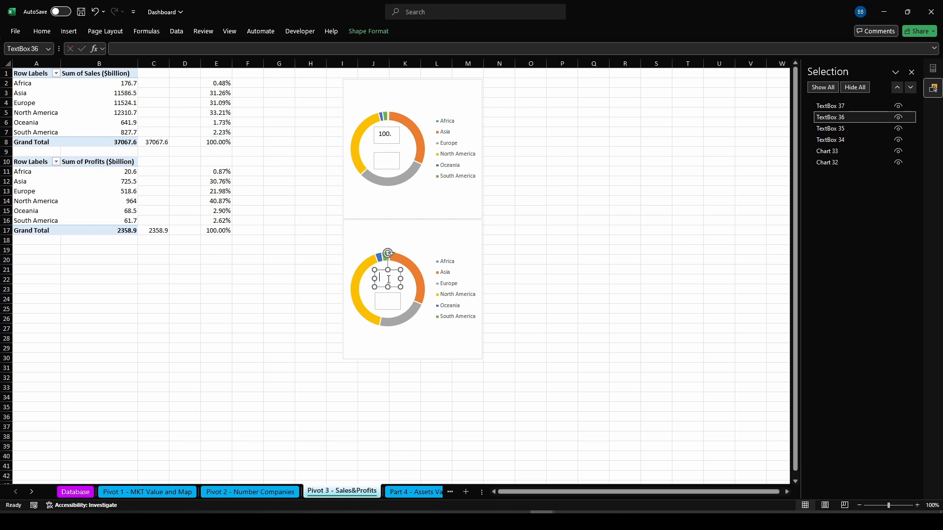
pyautogui.click(185, 49)
pyautogui.click(216, 231)
pyautogui.press('Return')
# Set the width of both doughnut charts to 8 cm
pyautogui.click(562, 246)
pyautogui.click(462, 196)
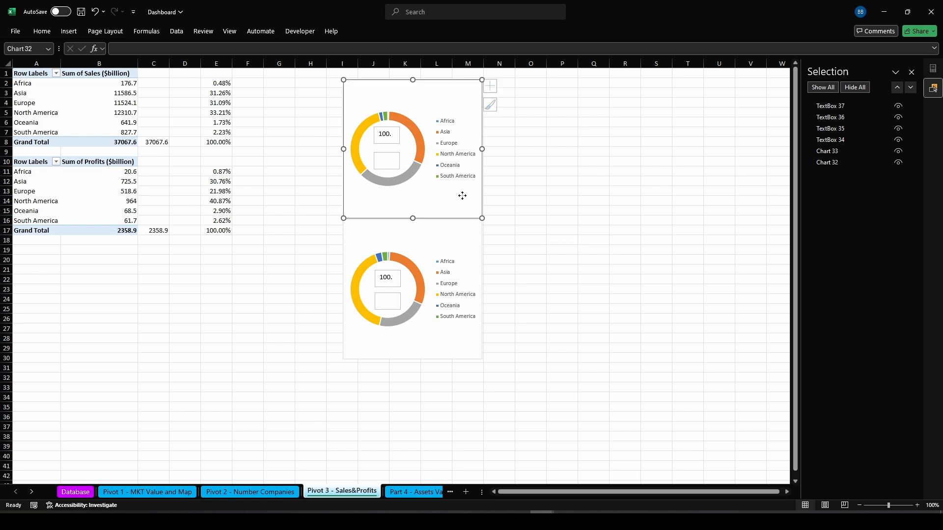
pyautogui.keyDown('ctrl'); pyautogui.click(475, 248); pyautogui.keyUp('ctrl')
pyautogui.click(384, 33)
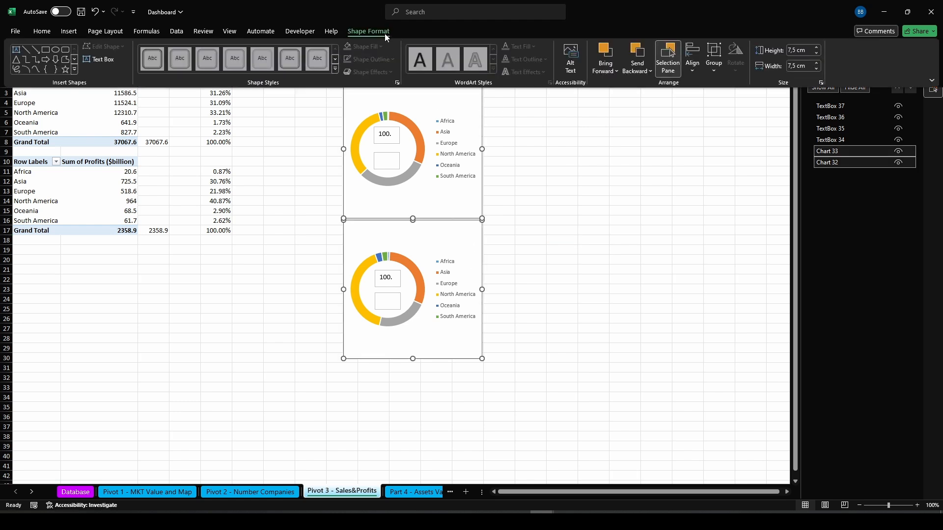
pyautogui.tripleClick(799, 67)
pyautogui.write('8')
pyautogui.press('Return')
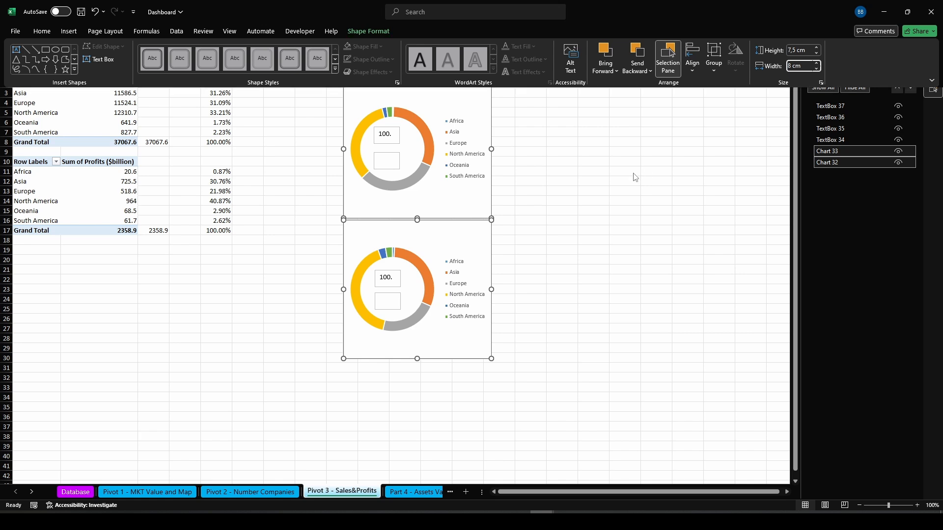
# Widen all four text boxes in the centers of the doughnut charts
pyautogui.click(393, 142)
pyautogui.keyDown('ctrl'); pyautogui.click(393, 159); pyautogui.keyUp('ctrl')
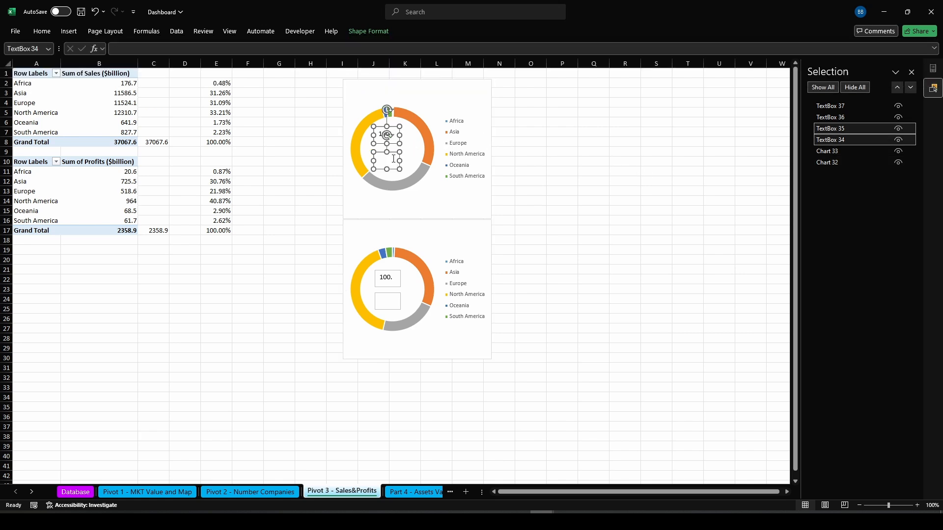
pyautogui.keyDown('ctrl'); pyautogui.click(391, 277); pyautogui.keyUp('ctrl')
pyautogui.keyDown('ctrl'); pyautogui.click(394, 303); pyautogui.keyUp('ctrl')
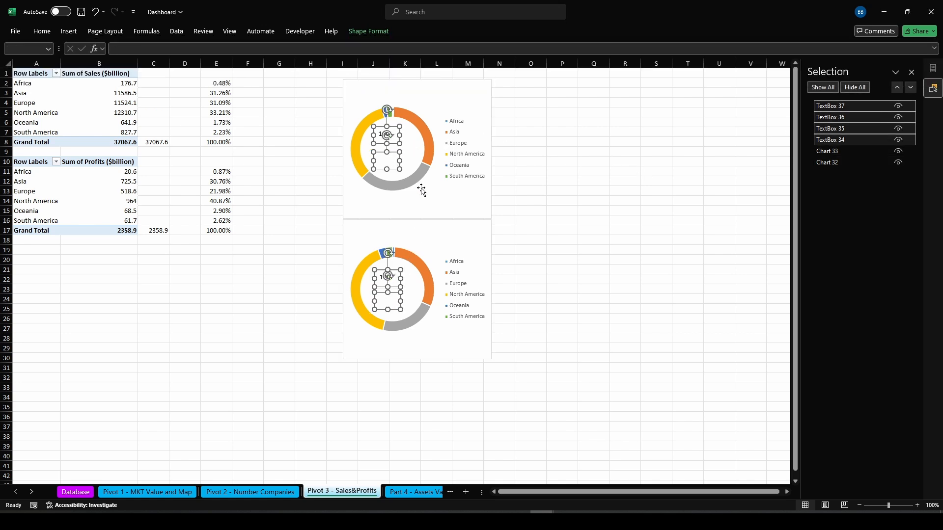
pyautogui.moveTo(400, 135); pyautogui.dragTo(414, 137)
pyautogui.click(637, 220)
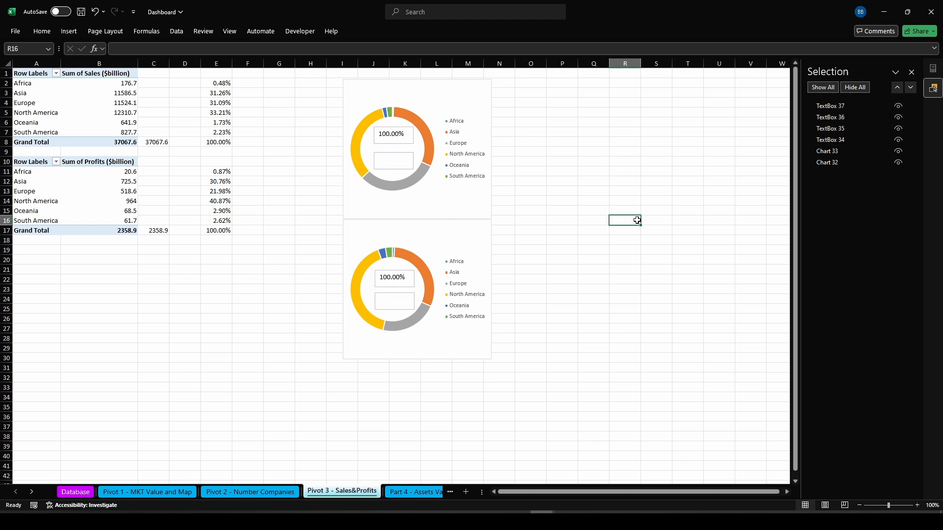
# Label the lower text boxes "Sales" and "Profits" in their respective doughnut charts
pyautogui.click(404, 162)
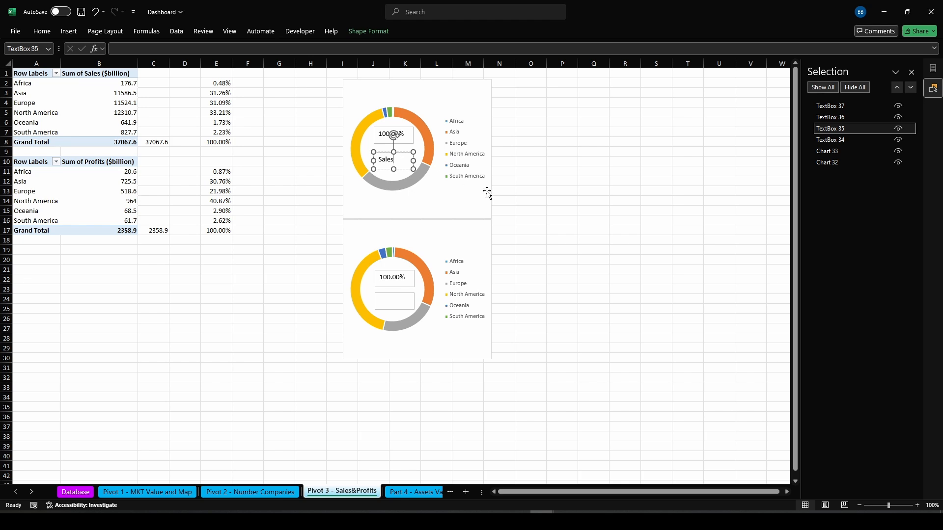
pyautogui.click(386, 305)
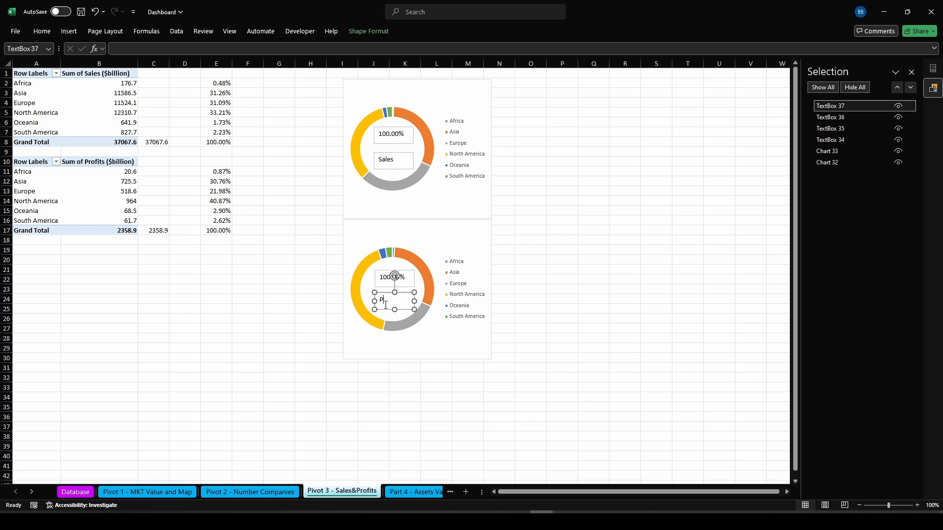
pyautogui.click(624, 260)
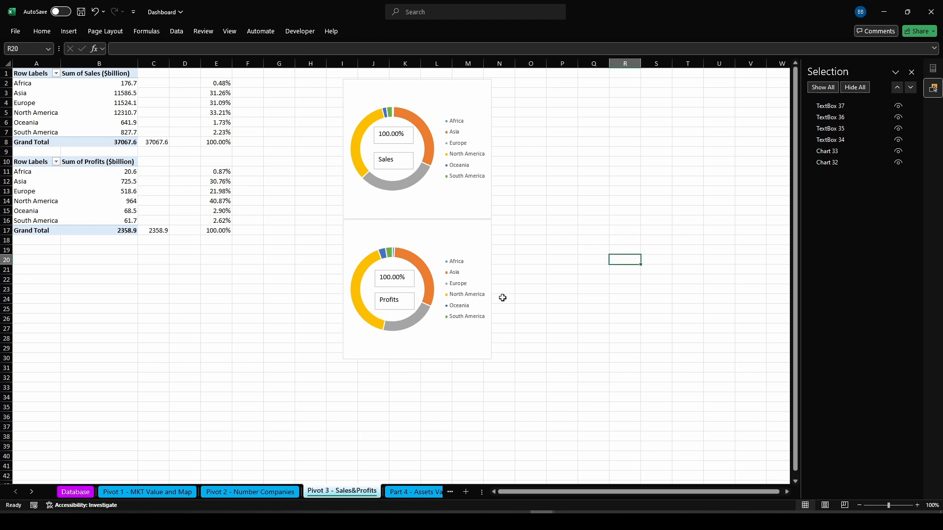
pyautogui.click(408, 305)
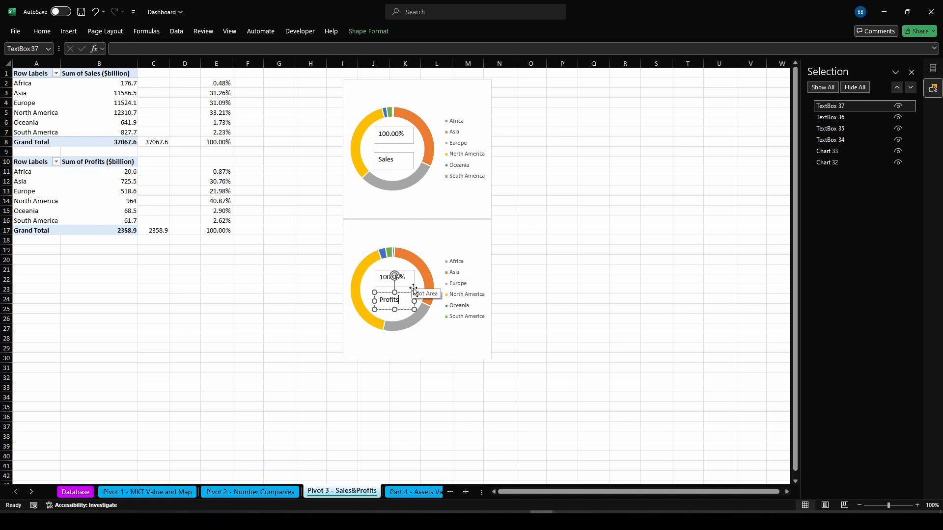
pyautogui.hotkey('ctrl', 'v')
pyautogui.click(95, 11)
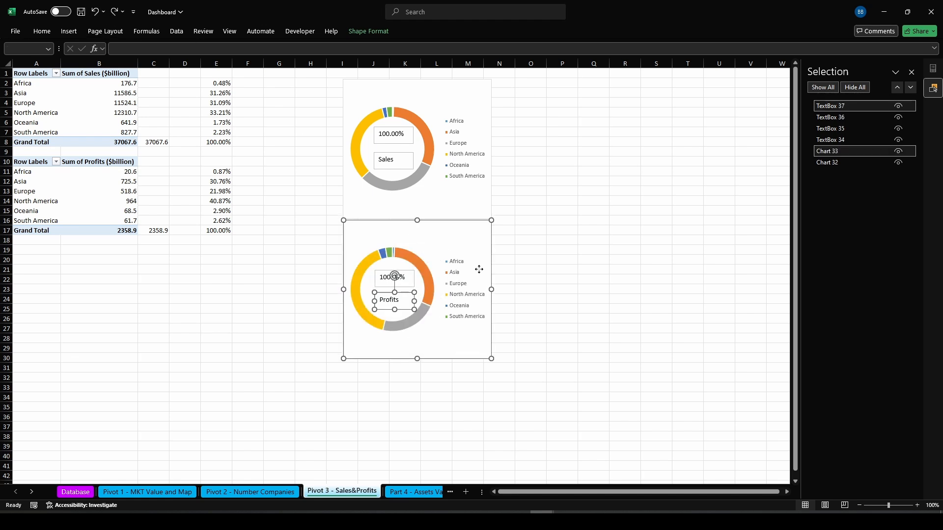
pyautogui.click(593, 347)
# Center the text horizontally and vertically, bold it and enlarge the font in all four doughnut text boxes
pyautogui.click(832, 107)
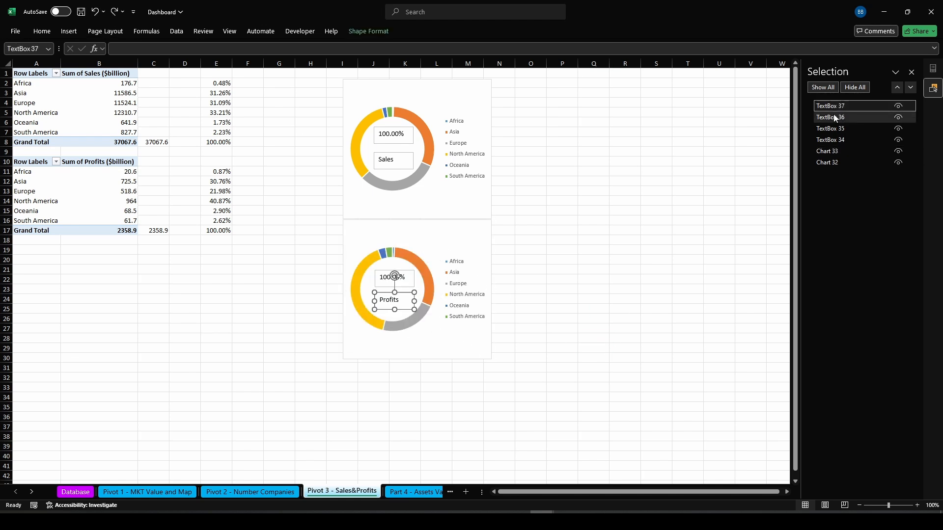
pyautogui.click(834, 118)
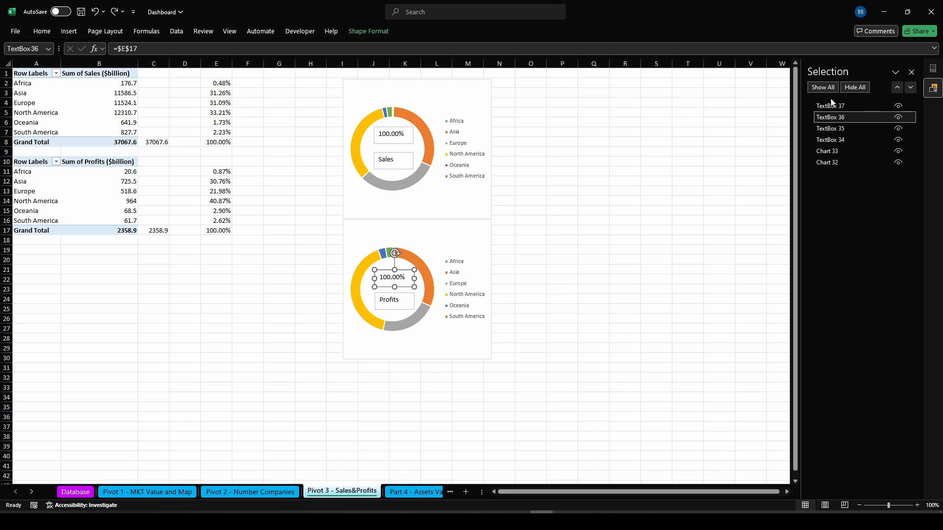
pyautogui.keyDown('ctrl'); pyautogui.click(832, 106); pyautogui.keyUp('ctrl')
pyautogui.keyDown('ctrl'); pyautogui.click(835, 128); pyautogui.keyUp('ctrl')
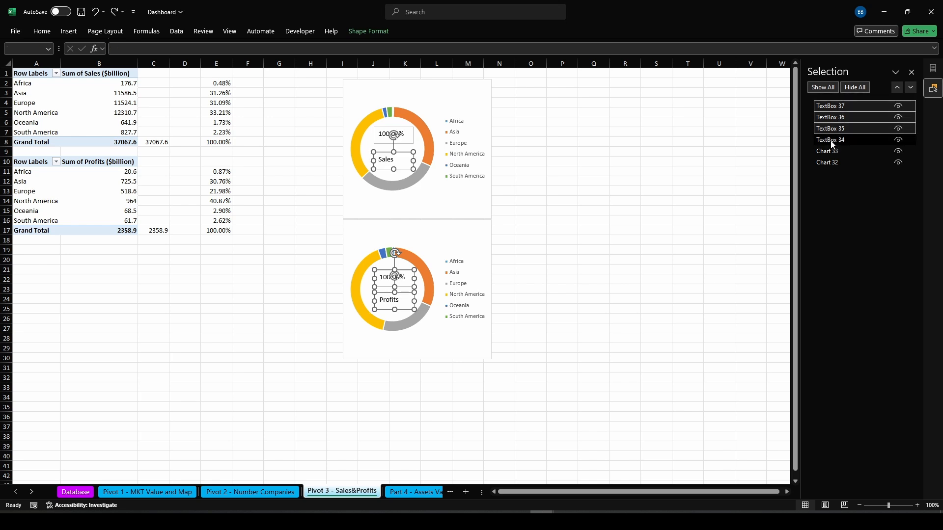
pyautogui.keyDown('ctrl'); pyautogui.click(832, 141); pyautogui.keyUp('ctrl')
pyautogui.click(41, 31)
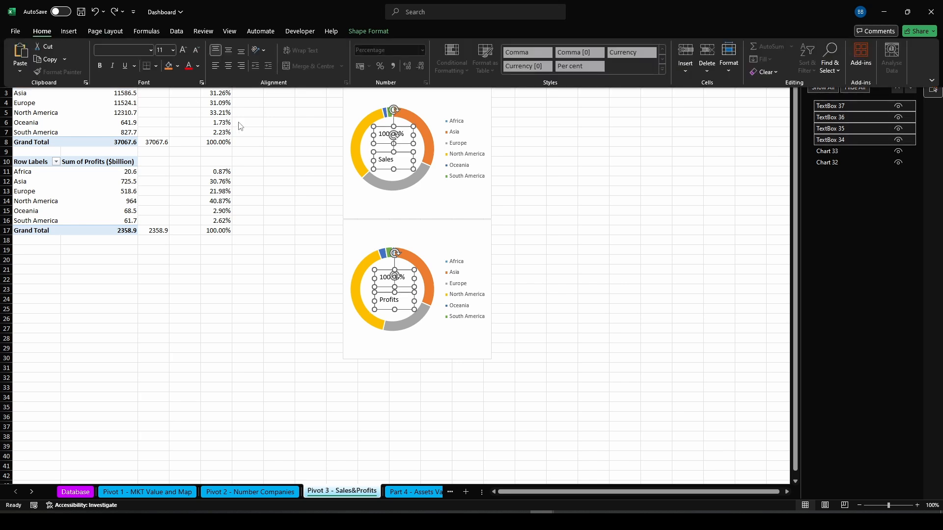
pyautogui.click(230, 65)
pyautogui.click(228, 51)
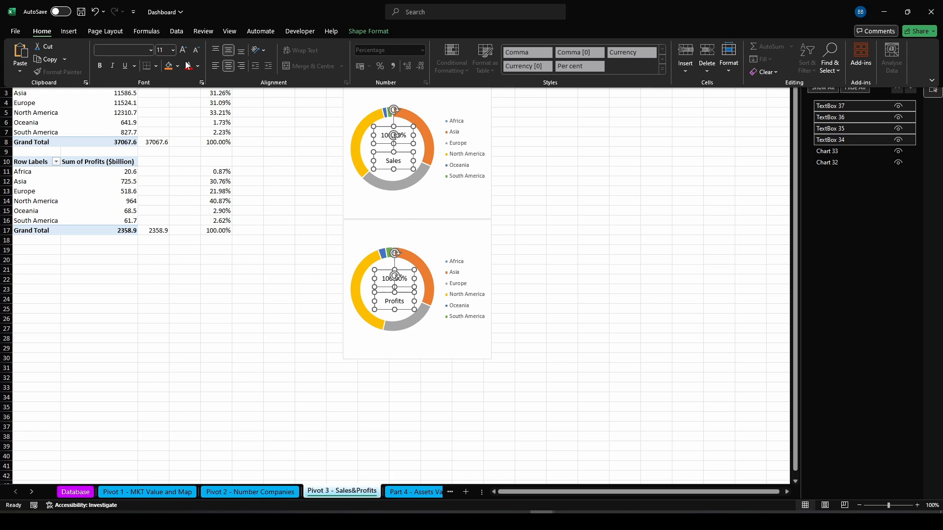
pyautogui.click(101, 64)
pyautogui.click(185, 50)
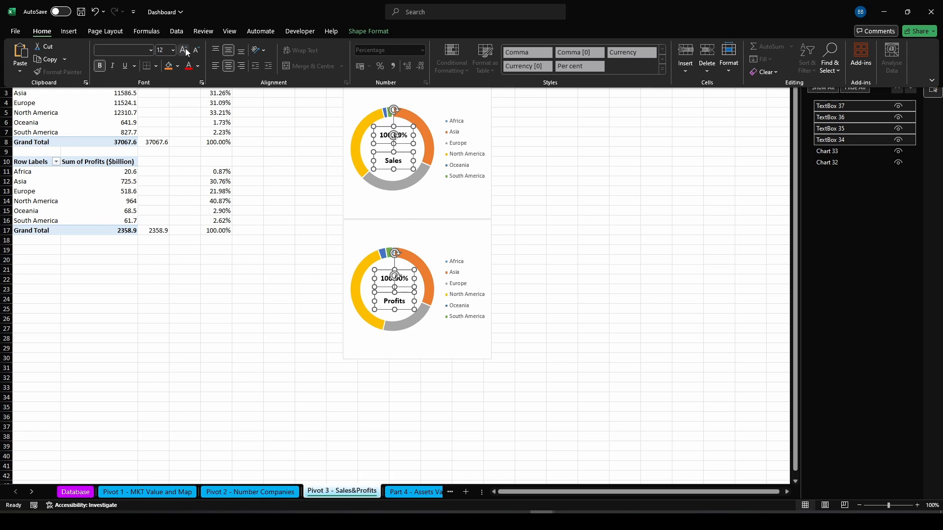
pyautogui.click(547, 204)
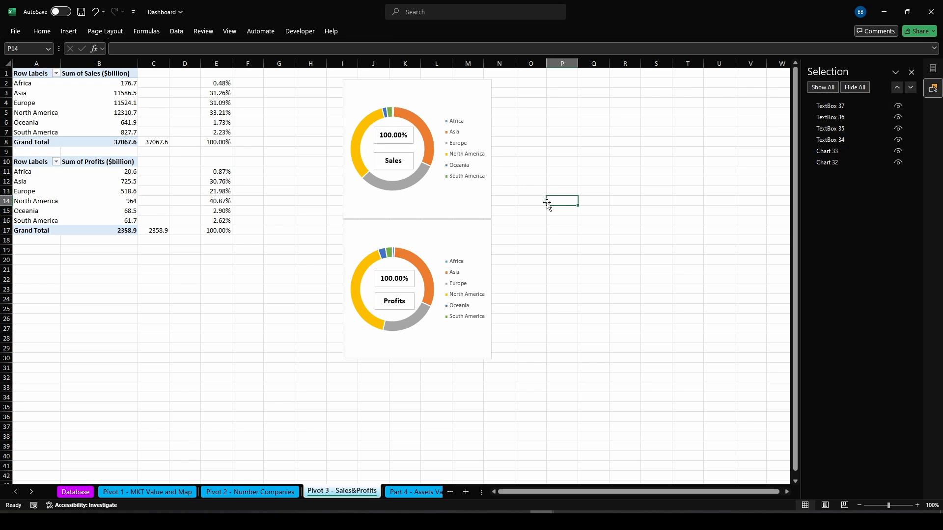
# Remove the outline and the fill from all four doughnut text boxes
pyautogui.click(834, 106)
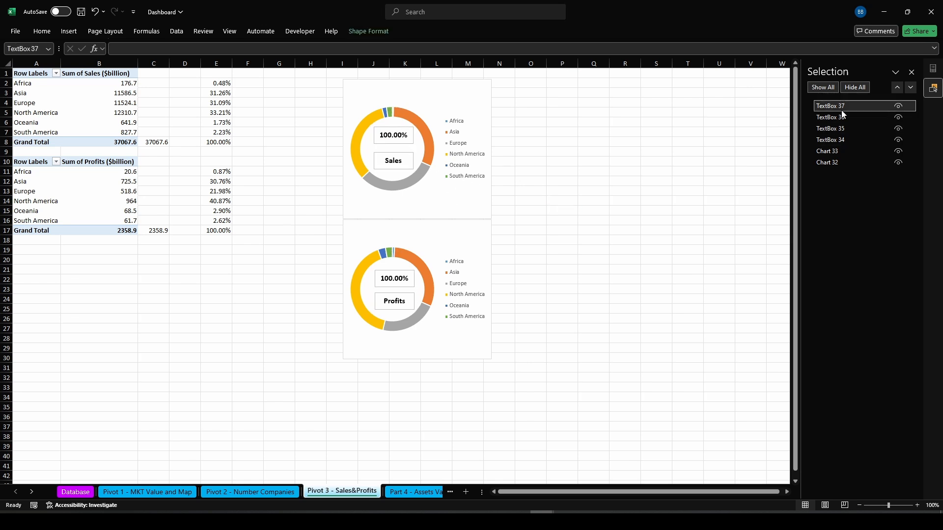
pyautogui.click(844, 140)
pyautogui.keyDown('ctrl'); pyautogui.click(829, 128); pyautogui.keyUp('ctrl')
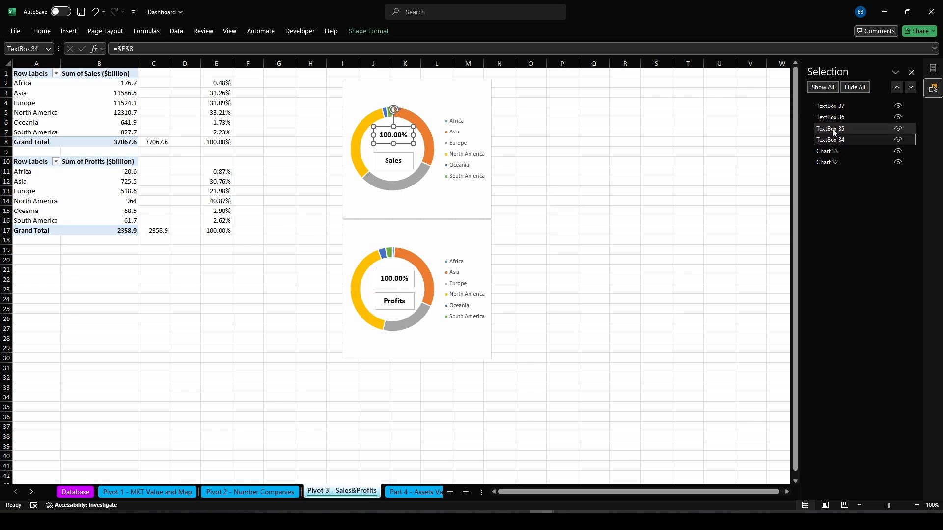
pyautogui.keyDown('ctrl'); pyautogui.click(827, 117); pyautogui.keyUp('ctrl')
pyautogui.keyDown('ctrl'); pyautogui.click(827, 106); pyautogui.keyUp('ctrl')
pyautogui.click(369, 31)
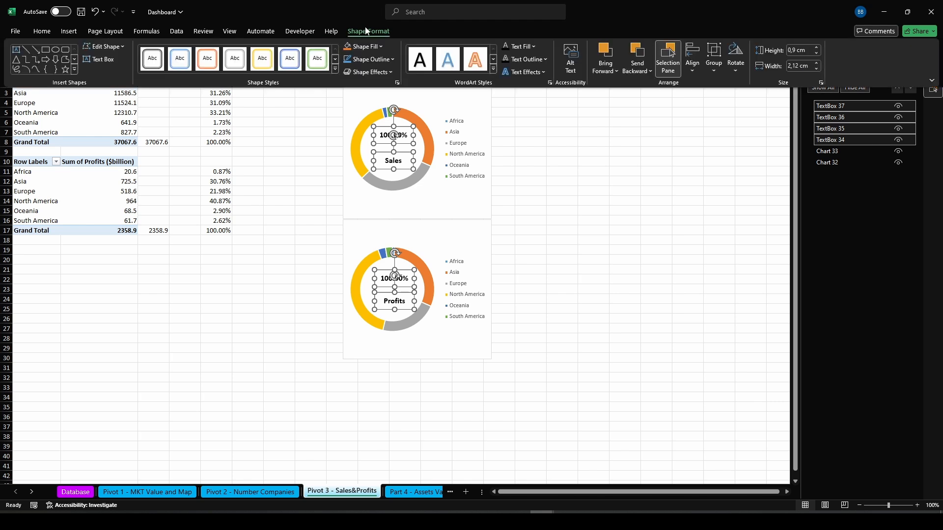
pyautogui.click(381, 59)
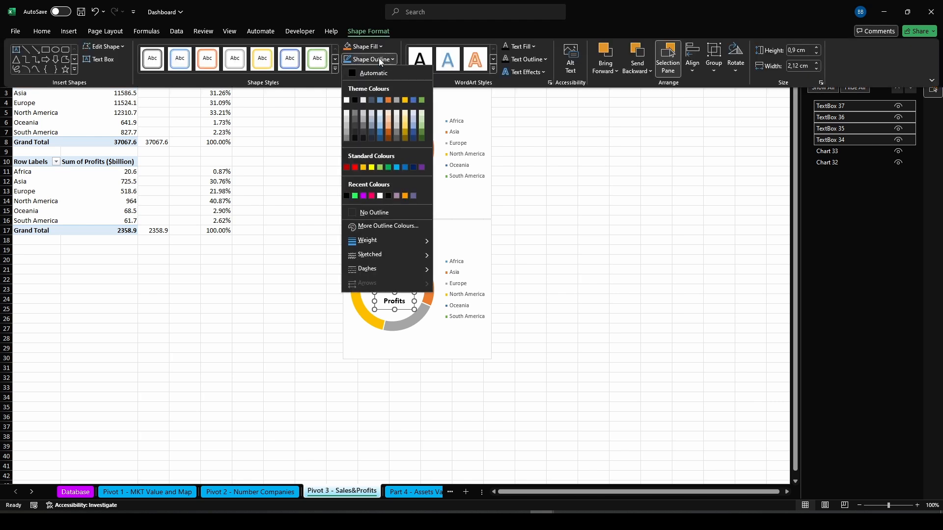
pyautogui.click(390, 212)
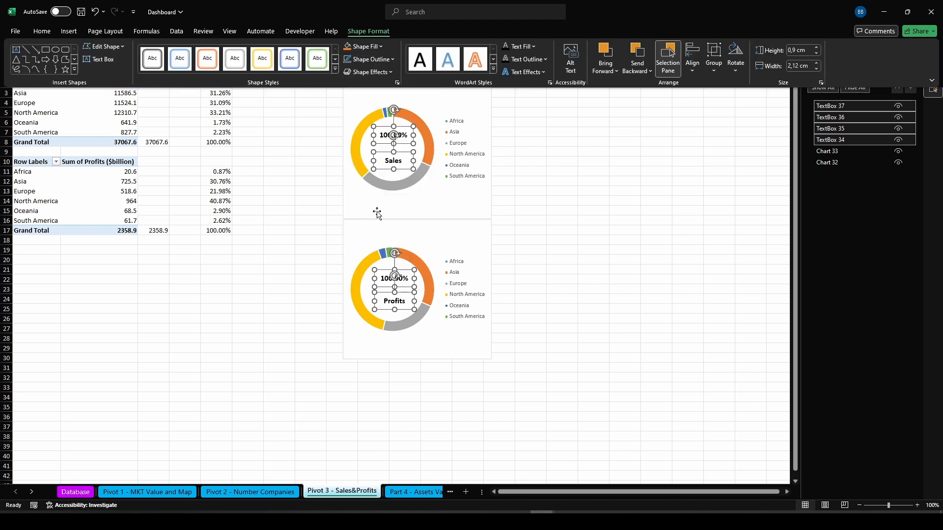
pyautogui.click(381, 47)
pyautogui.click(358, 200)
pyautogui.click(597, 209)
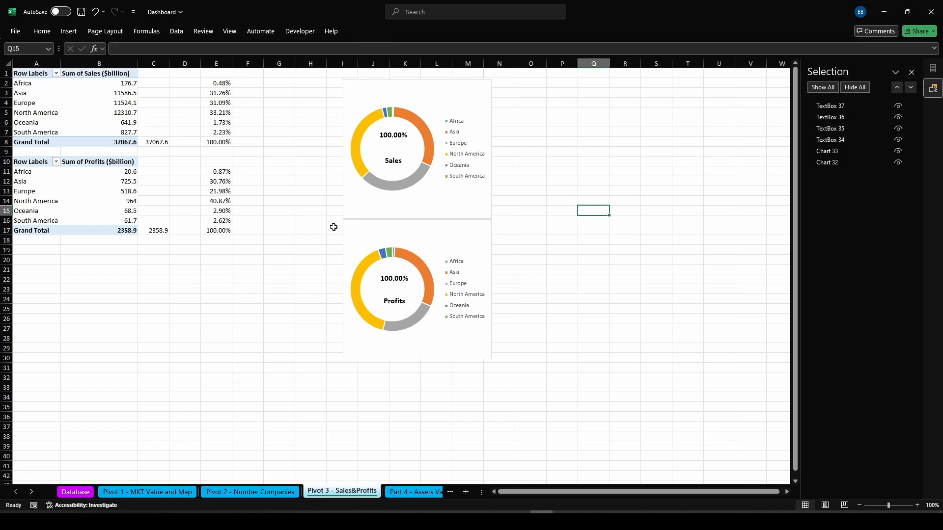
# Copy the Continent slicer from the Pivot 1 - MKT Value and Map sheet and paste it beside the doughnut charts
pyautogui.click(187, 492)
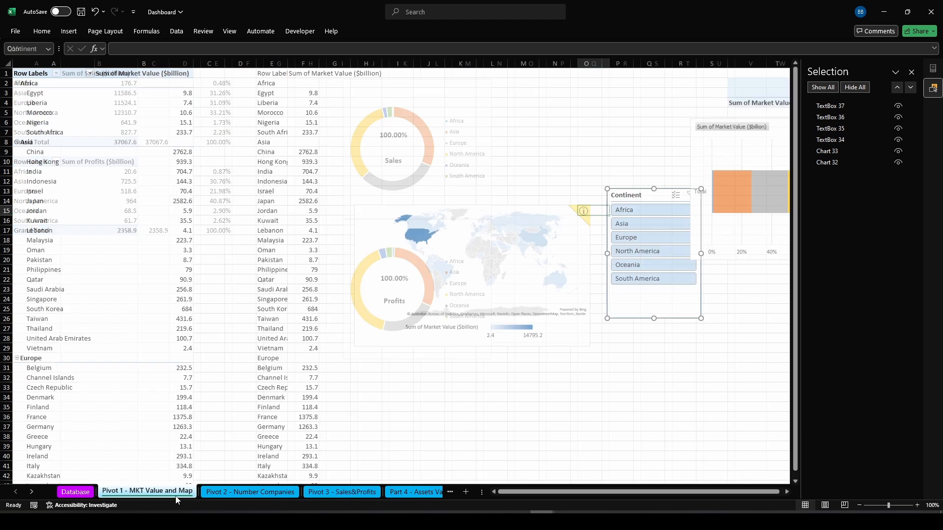
pyautogui.click(644, 312)
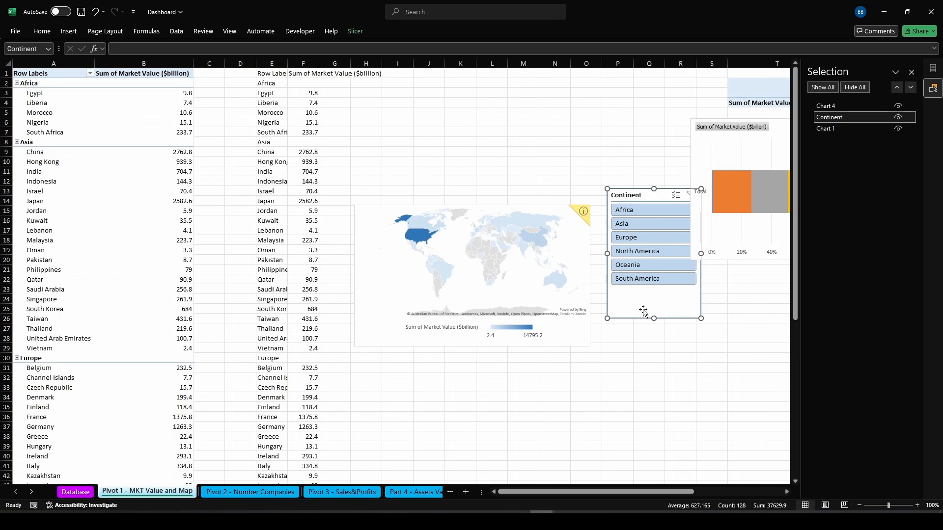
pyautogui.click(374, 493)
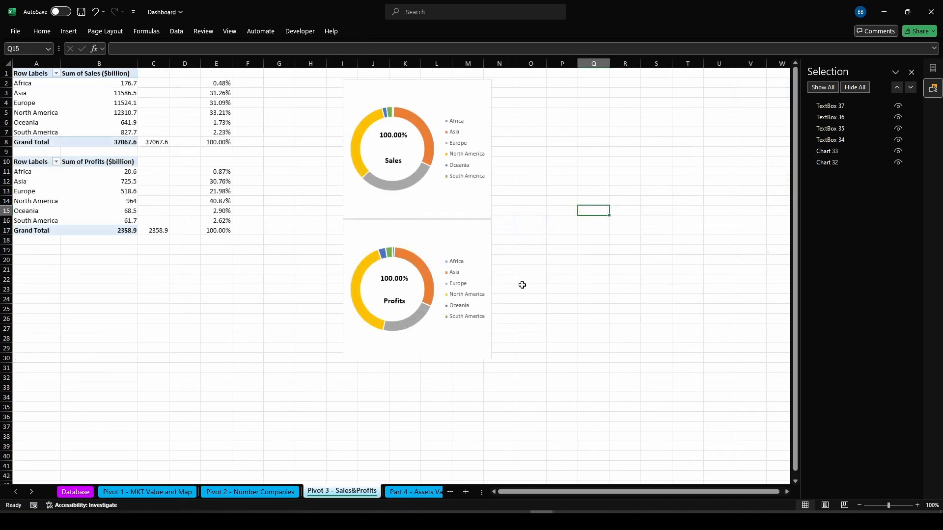
pyautogui.click(577, 96)
pyautogui.hotkey('ctrl', 'v')
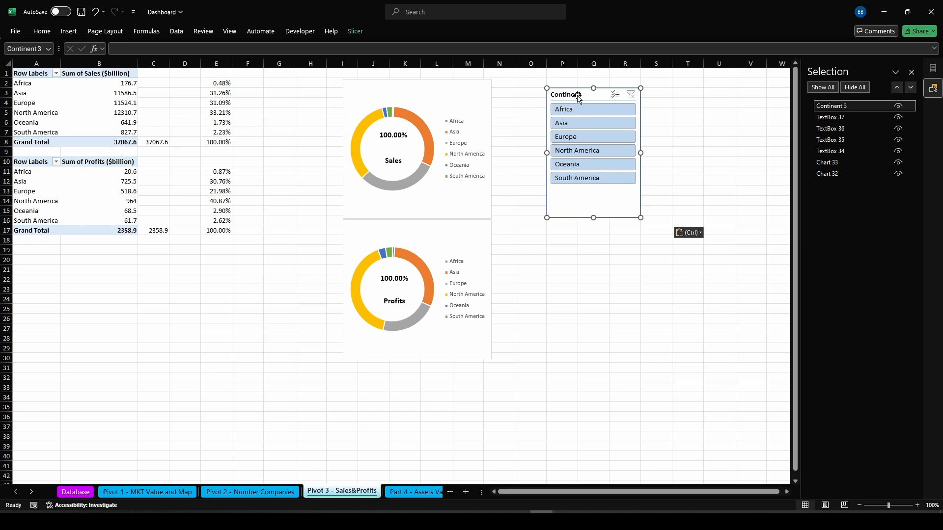
# Test the slicer by filtering South America, North America, Africa, then Africa with North America using multi-select
pyautogui.click(587, 178)
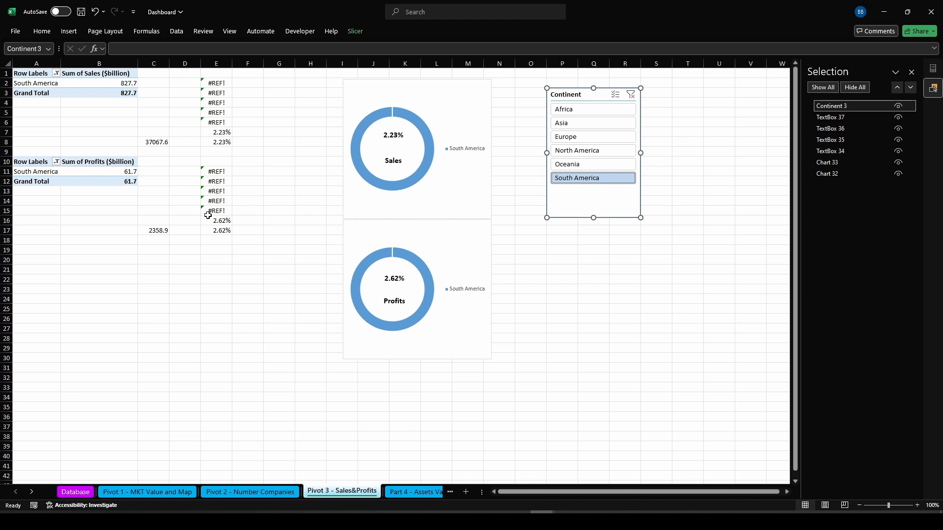
pyautogui.click(581, 151)
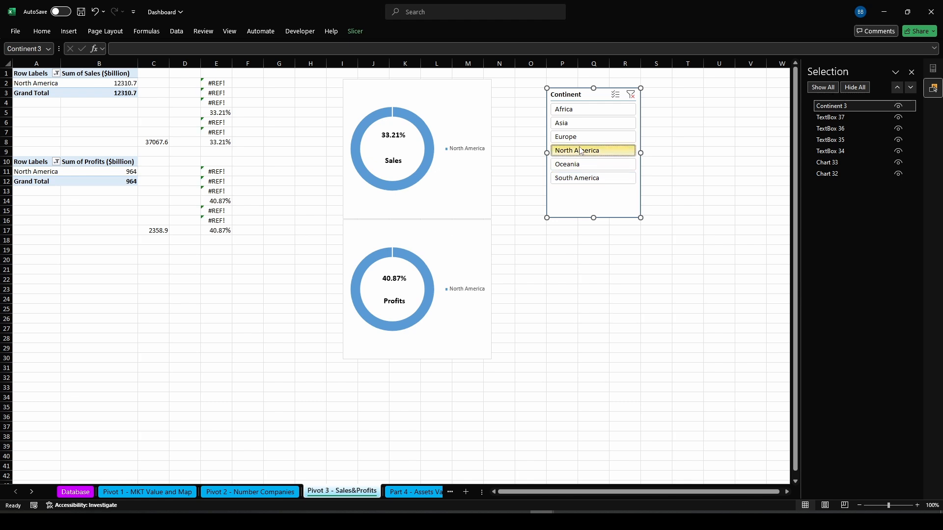
pyautogui.click(585, 109)
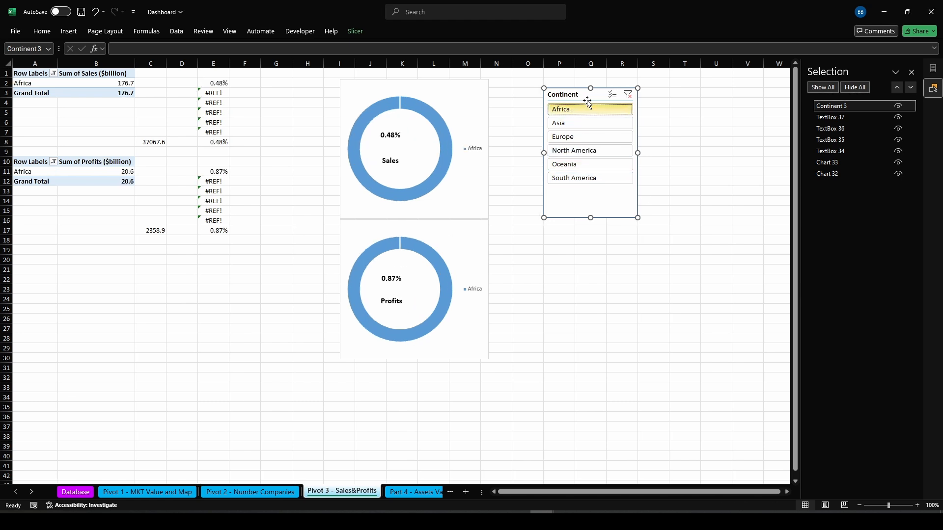
pyautogui.click(612, 94)
pyautogui.click(576, 150)
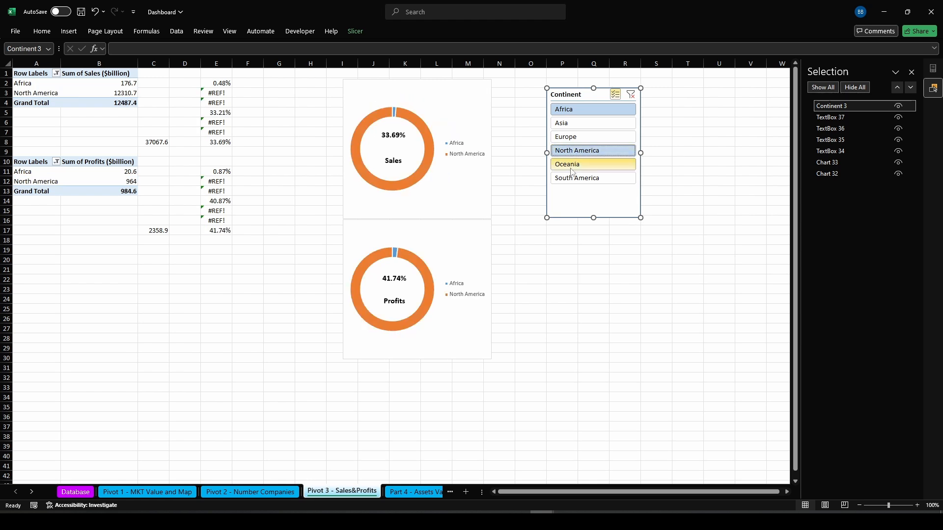
# Add South America to the slicer selection, then clear the Continent slicer filter
pyautogui.click(567, 179)
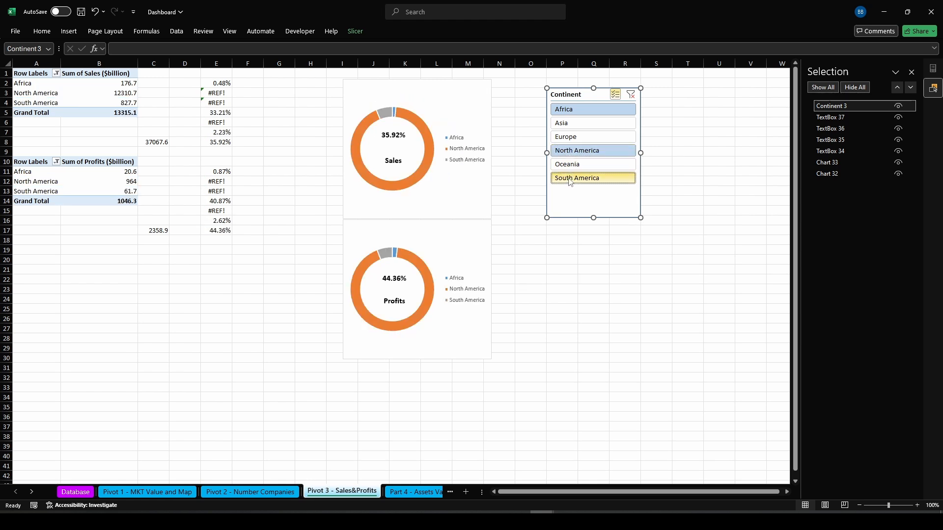
pyautogui.click(630, 95)
pyautogui.click(589, 298)
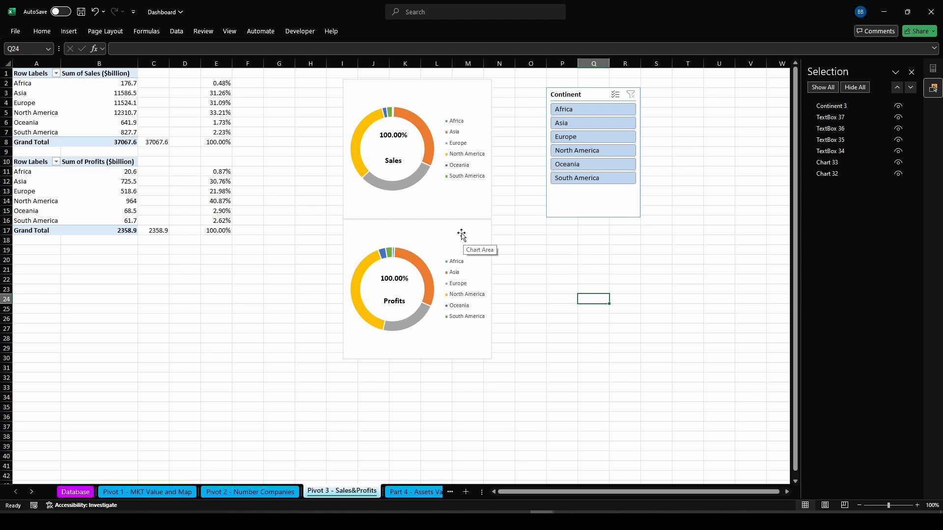
# Group the two text boxes of the Profits doughnut together
pyautogui.click(831, 118)
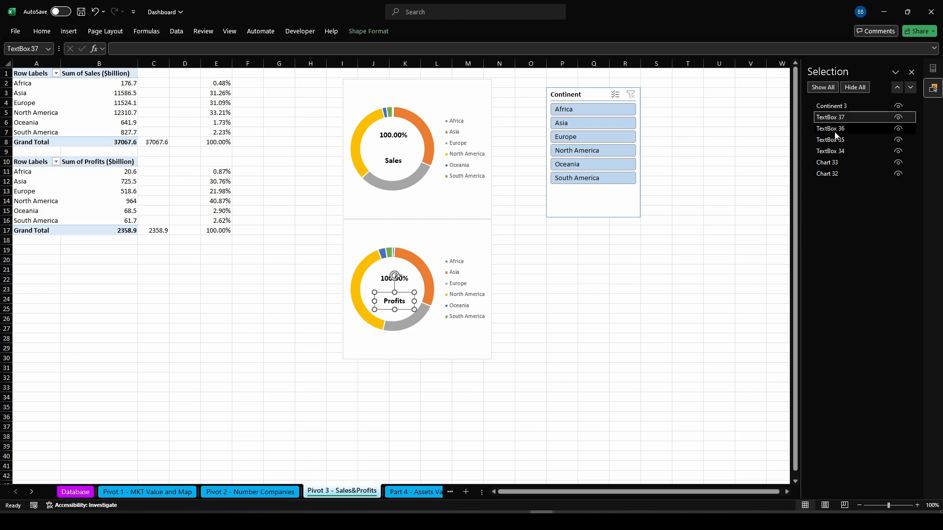
pyautogui.keyDown('ctrl'); pyautogui.click(835, 129); pyautogui.keyUp('ctrl')
pyautogui.click(368, 31)
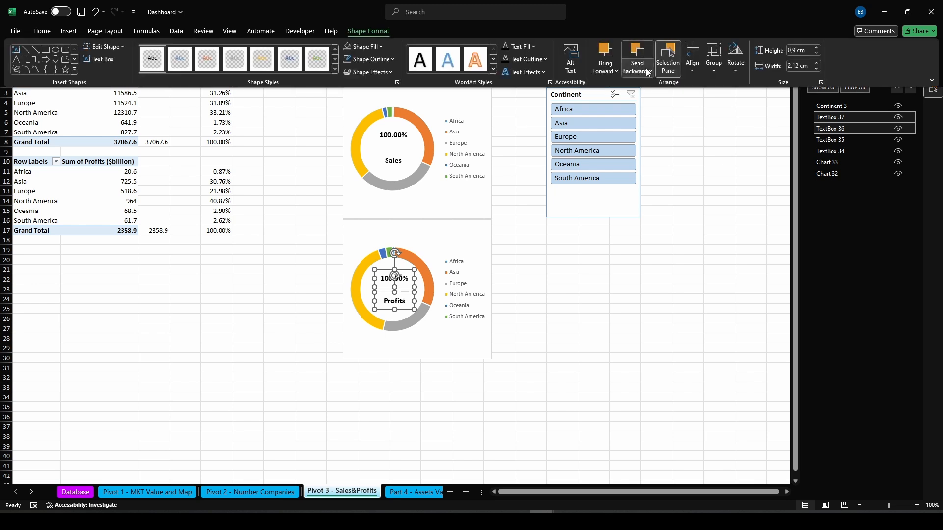
pyautogui.click(713, 59)
pyautogui.click(722, 86)
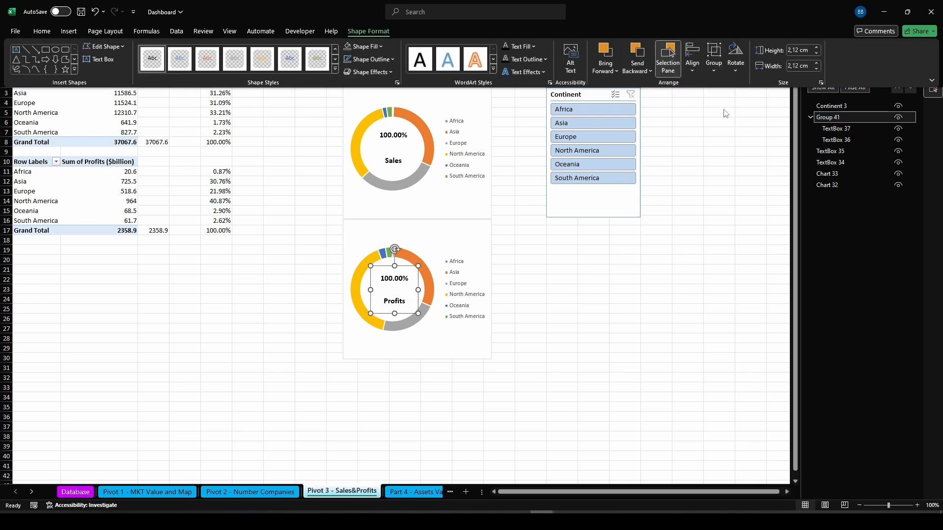
pyautogui.click(838, 128)
pyautogui.keyDown('ctrl'); pyautogui.click(836, 140); pyautogui.keyUp('ctrl')
pyautogui.click(368, 31)
pyautogui.click(713, 59)
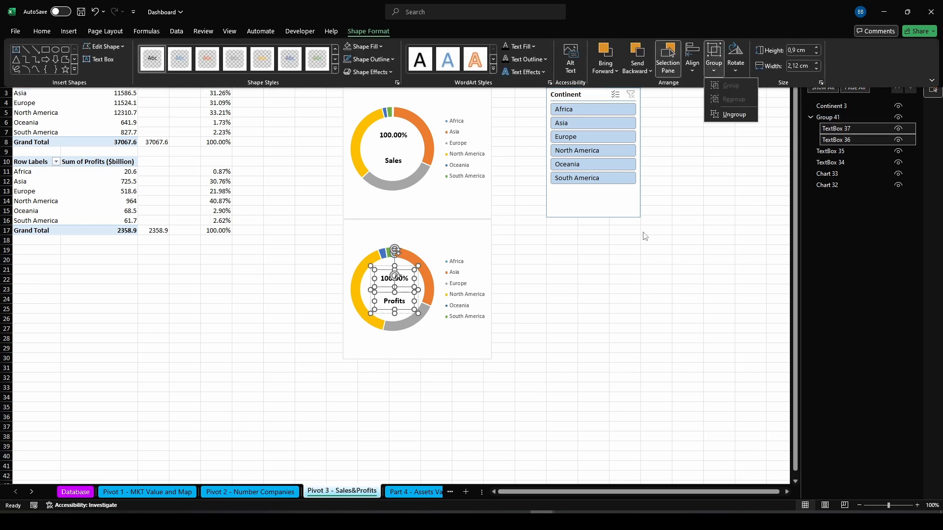
# Group the two text boxes of the Sales doughnut together
pyautogui.click(830, 151)
pyautogui.keyDown('ctrl'); pyautogui.click(833, 162); pyautogui.keyUp('ctrl')
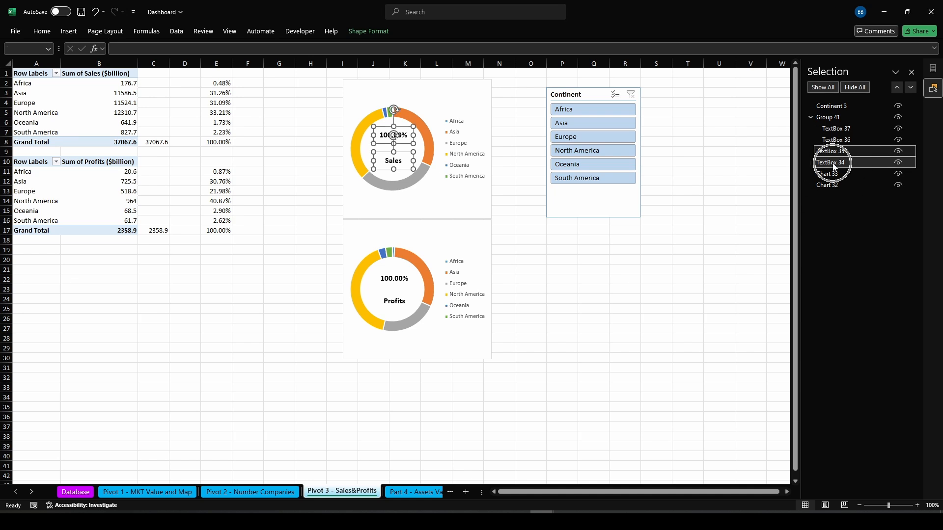
pyautogui.click(368, 31)
pyautogui.click(714, 59)
pyautogui.click(721, 85)
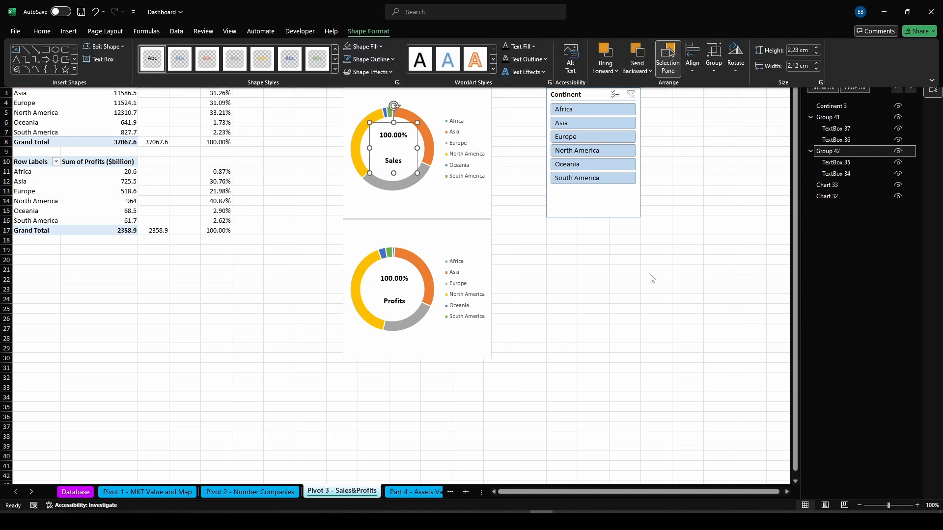
pyautogui.click(637, 279)
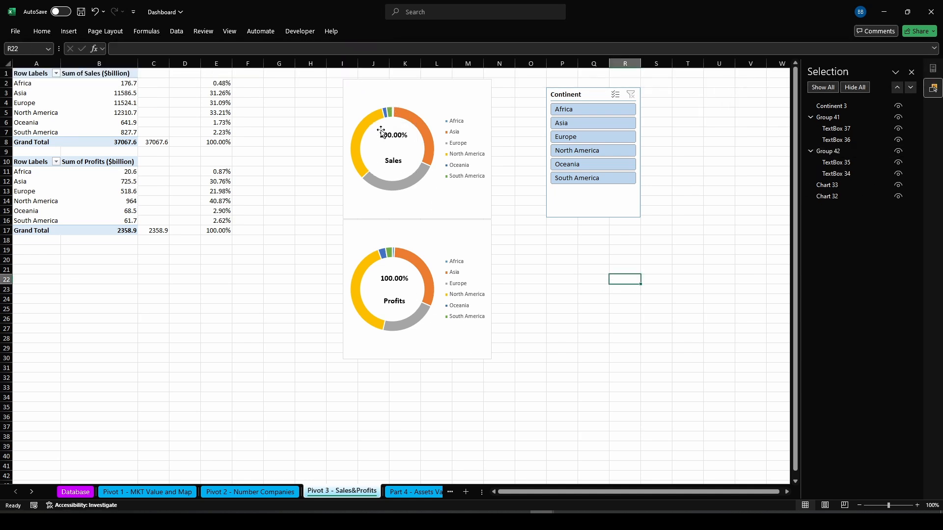
# Group the Profits text box group with the Profits doughnut chart
pyautogui.click(841, 116)
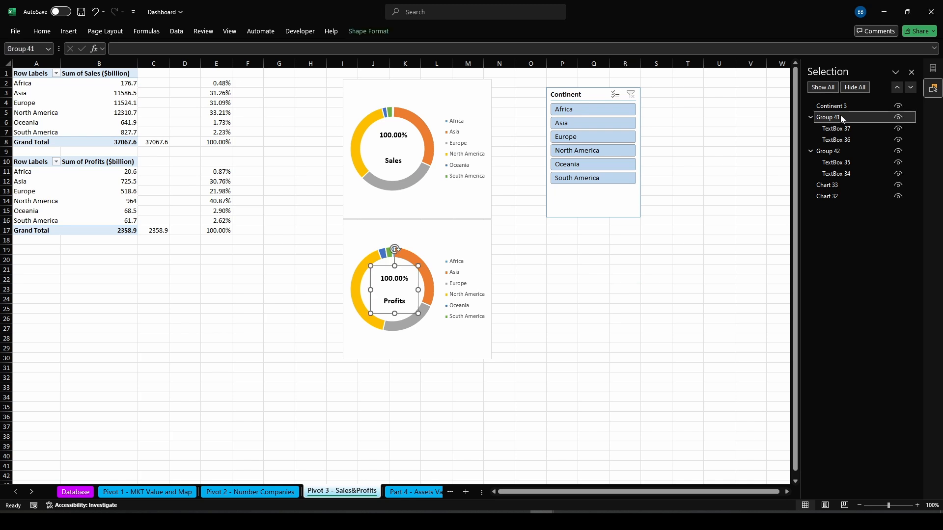
pyautogui.keyDown('ctrl'); pyautogui.click(834, 186); pyautogui.keyUp('ctrl')
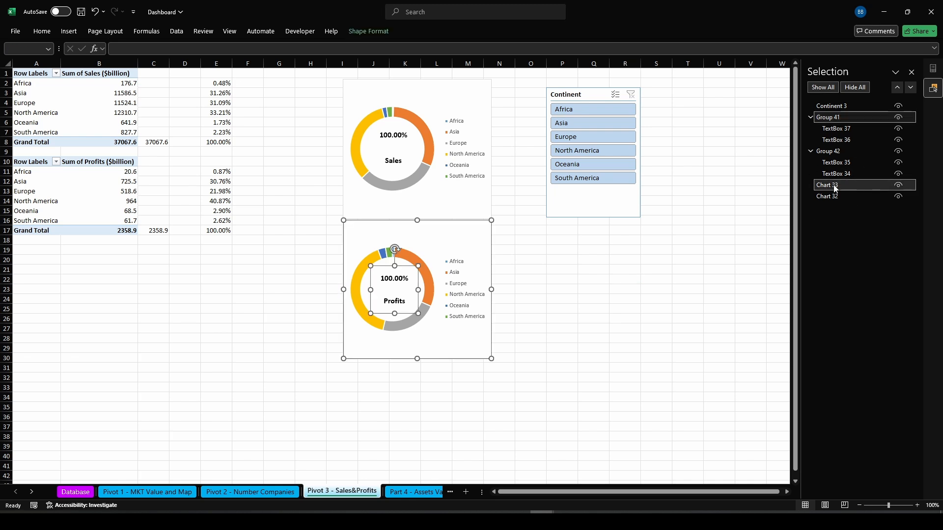
pyautogui.click(714, 59)
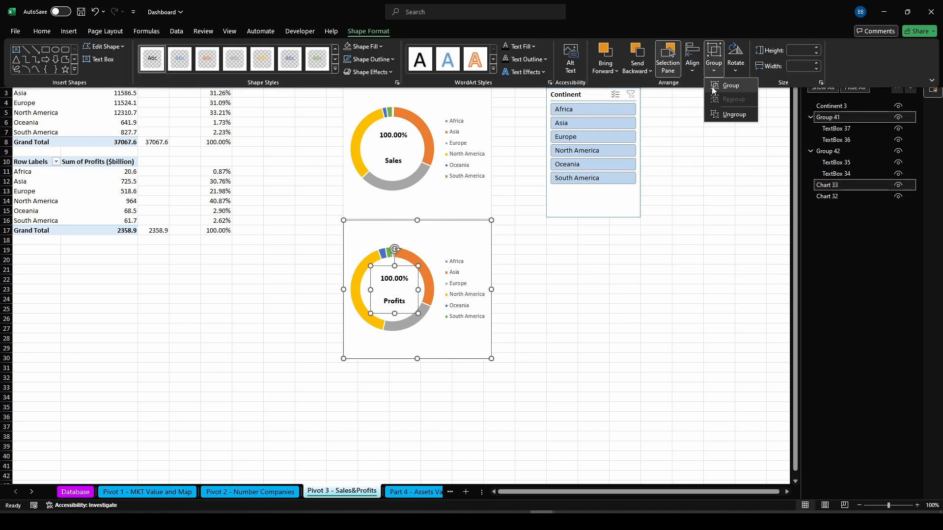
pyautogui.click(715, 89)
# Group the Sales doughnut chart with its text box group
pyautogui.click(464, 202)
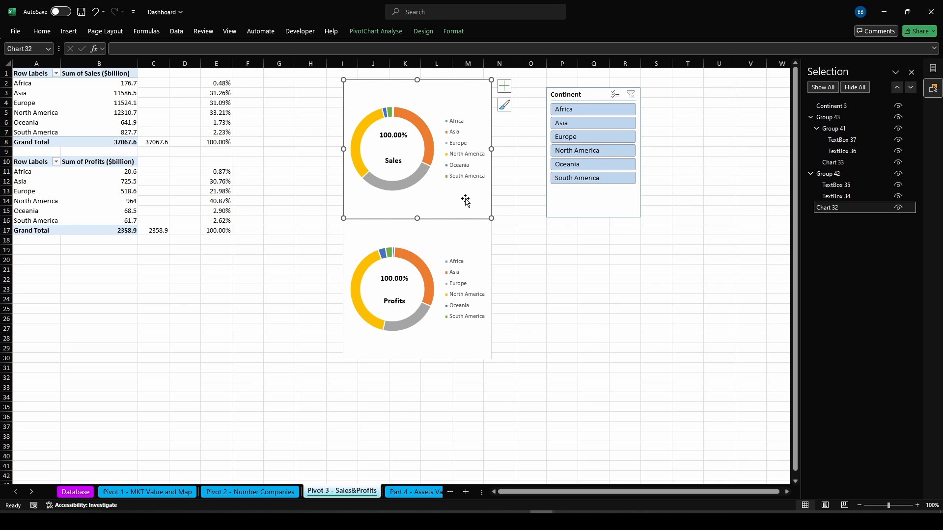
pyautogui.keyDown('ctrl'); pyautogui.click(829, 173); pyautogui.keyUp('ctrl')
pyautogui.click(374, 32)
pyautogui.click(713, 59)
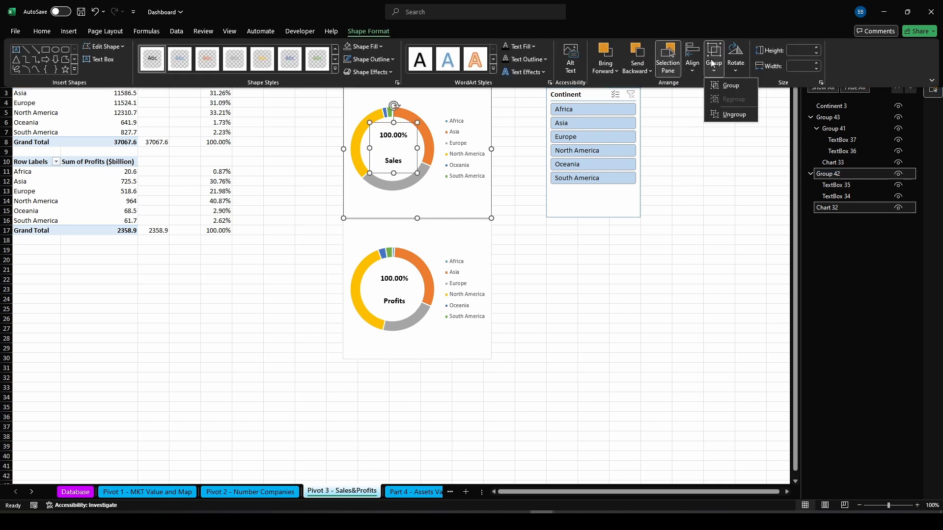
pyautogui.click(715, 87)
pyautogui.click(582, 259)
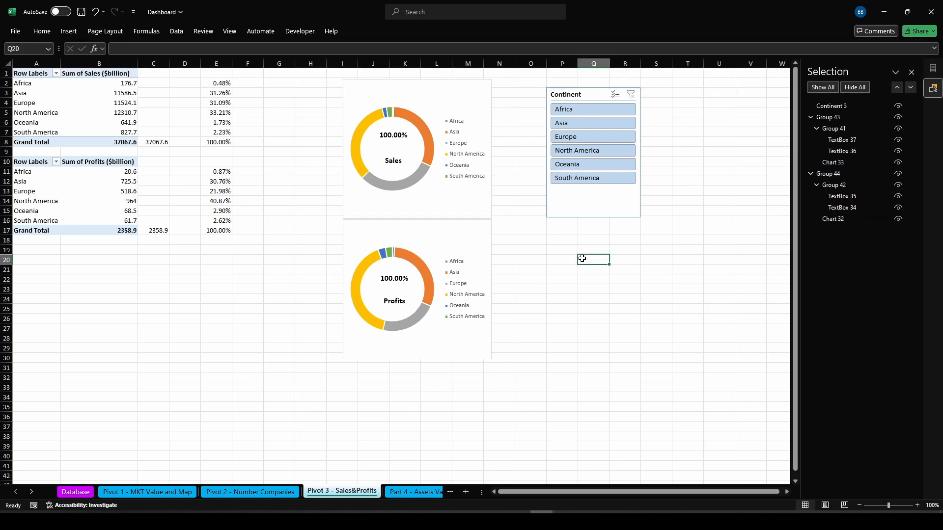
# Group the Sales and Profits doughnut groups into one combined group
pyautogui.click(429, 205)
pyautogui.keyDown('ctrl'); pyautogui.click(471, 354); pyautogui.keyUp('ctrl')
pyautogui.click(368, 31)
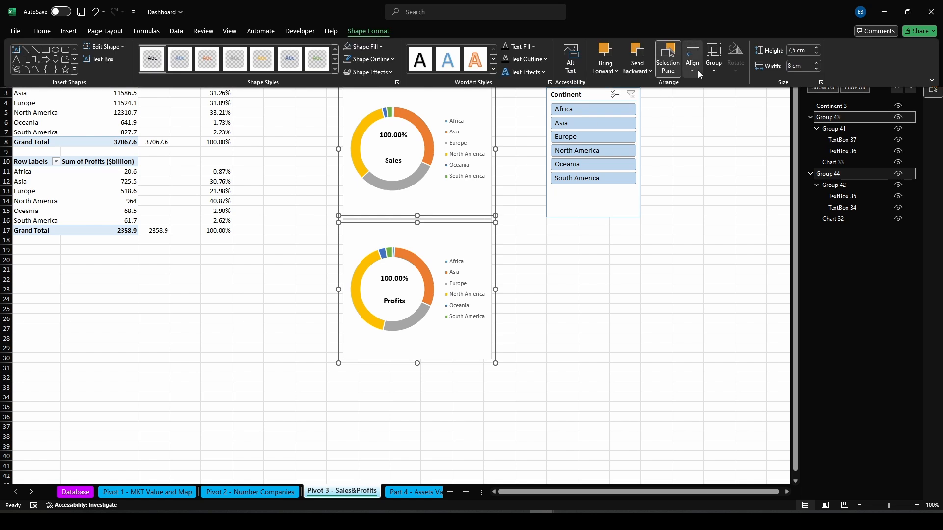
pyautogui.click(713, 59)
pyautogui.click(715, 86)
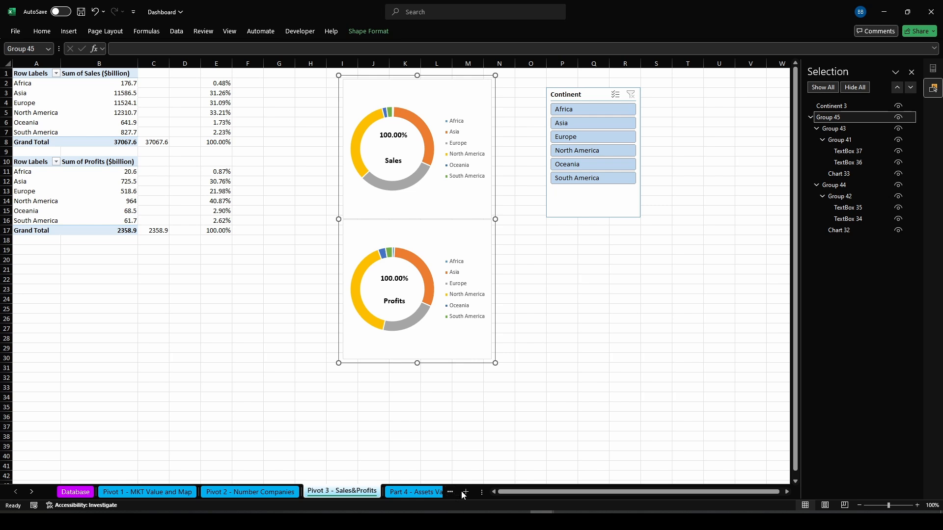
# Paste the grouped doughnut charts onto the DashBoard sheet and move them to the left side below the title
pyautogui.click(911, 72)
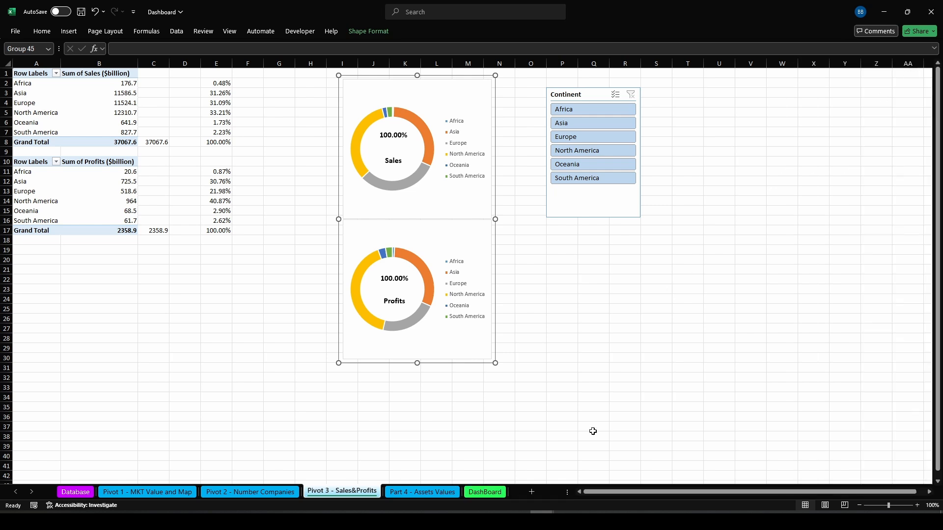
pyautogui.click(490, 492)
pyautogui.click(30, 118)
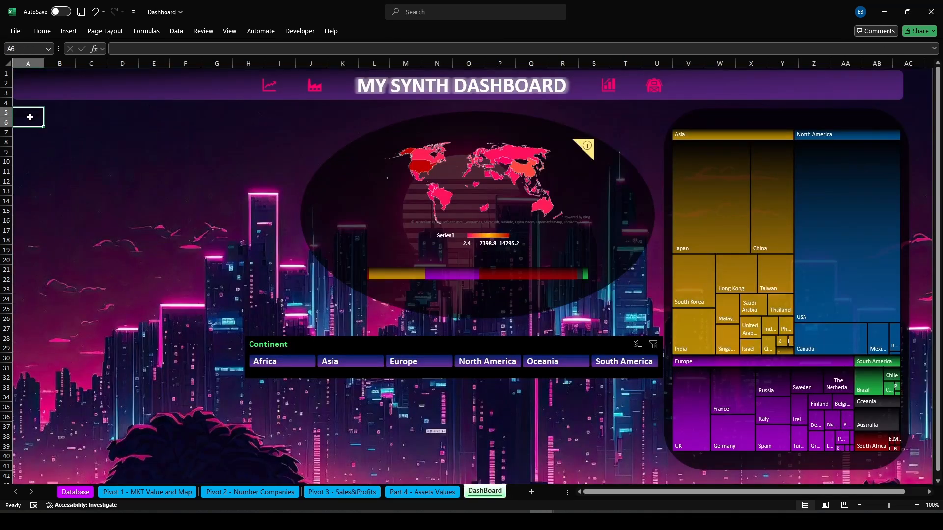
pyautogui.hotkey('ctrl', 'v')
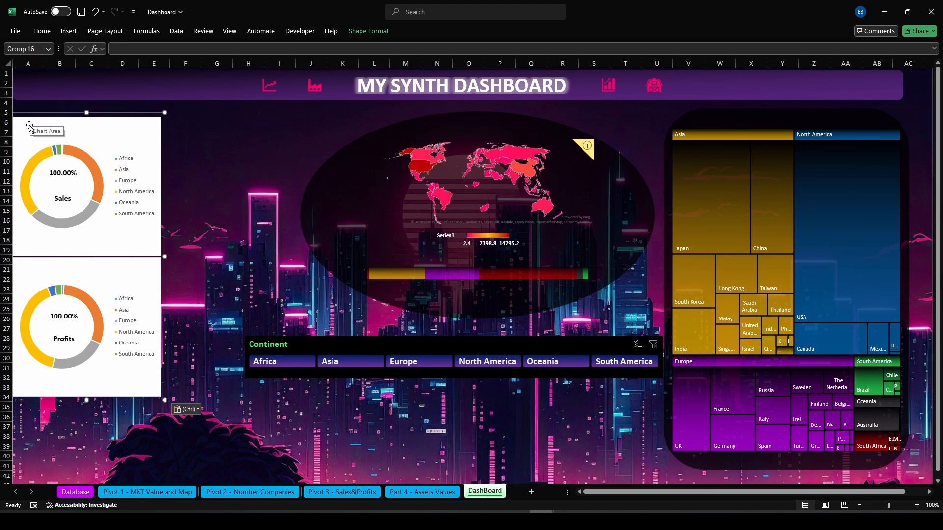
pyautogui.moveTo(120, 115); pyautogui.dragTo(168, 156)
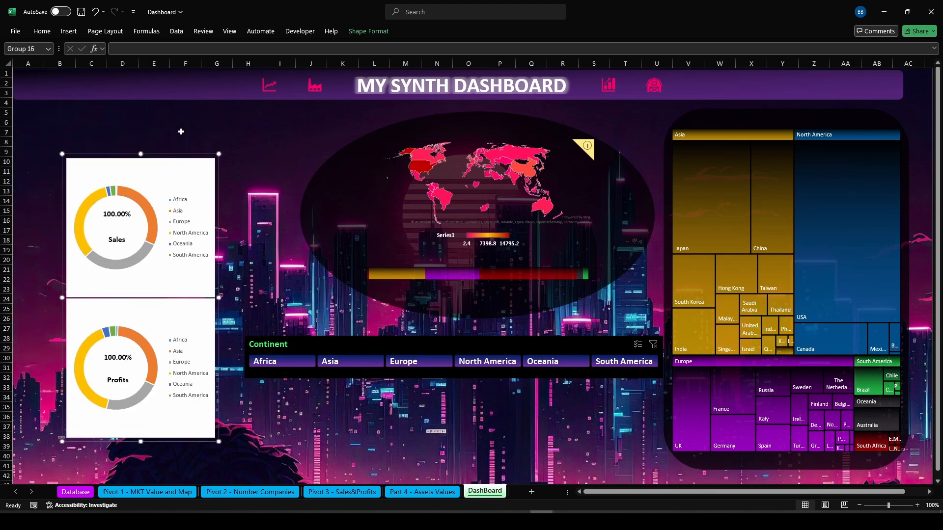
# Remove the background fill from the Sales doughnut chart on the dashboard
pyautogui.click(370, 33)
pyautogui.click(357, 47)
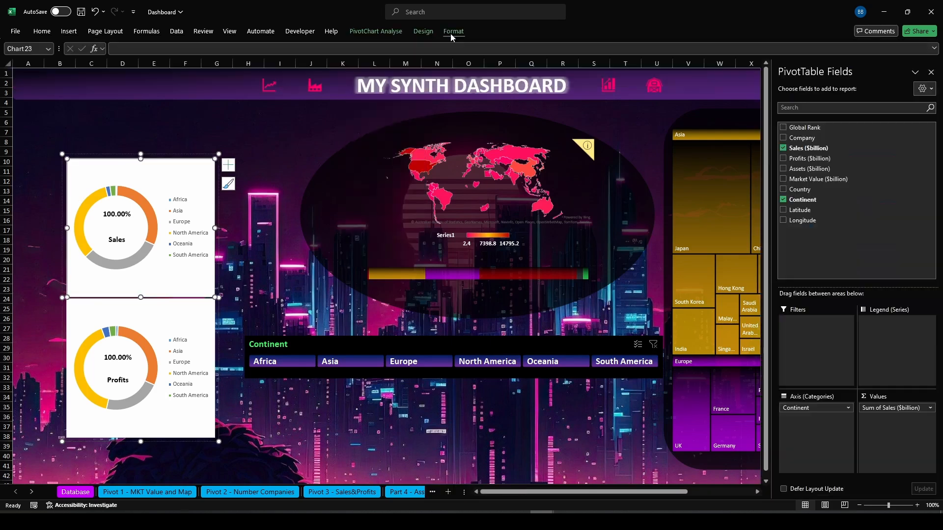
pyautogui.click(451, 33)
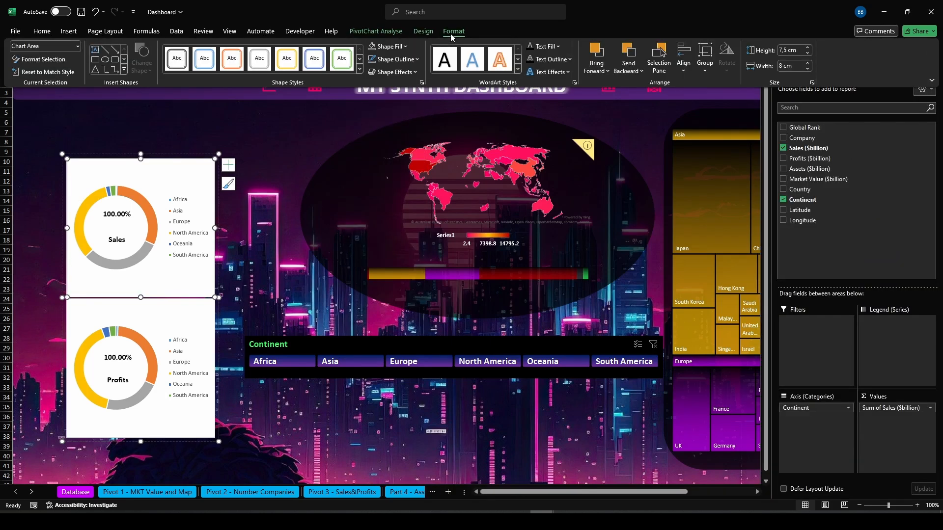
pyautogui.click(388, 49)
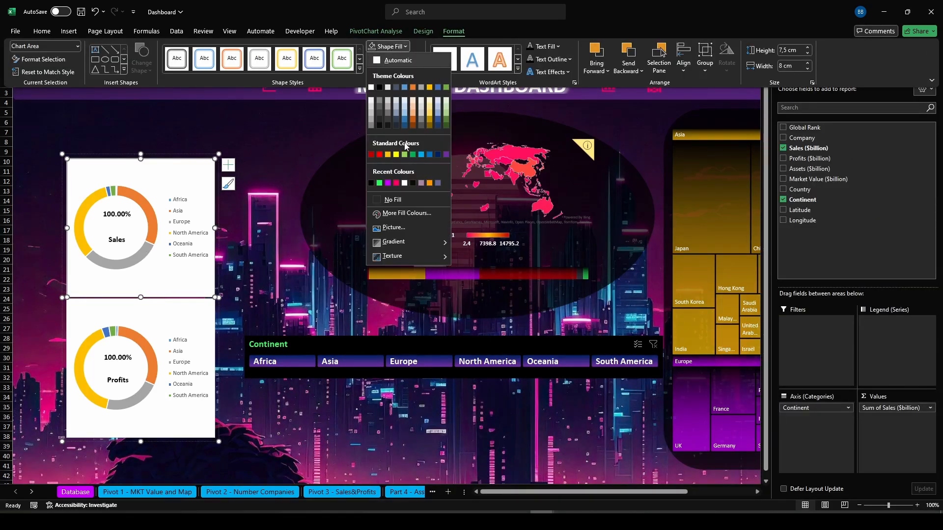
pyautogui.click(389, 201)
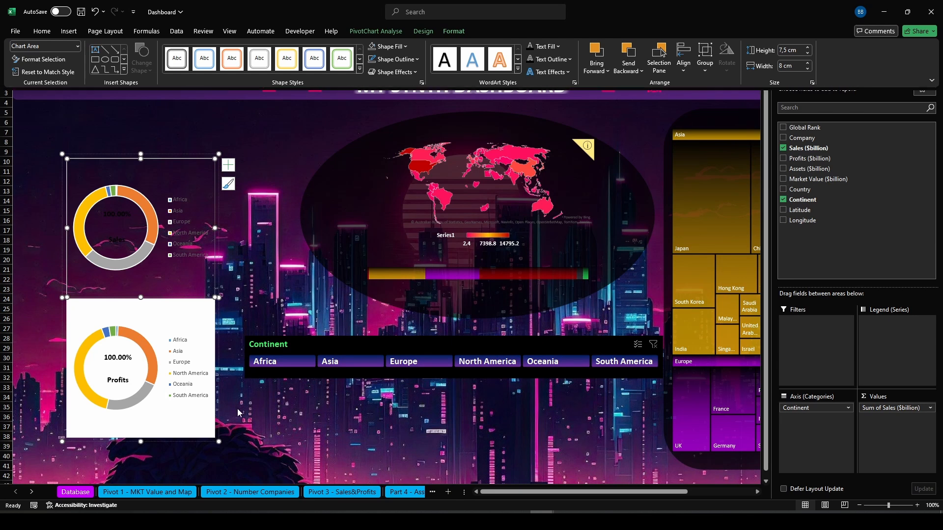
# Remove the background fill from the Profits doughnut chart on the dashboard
pyautogui.click(167, 410)
pyautogui.click(167, 410)
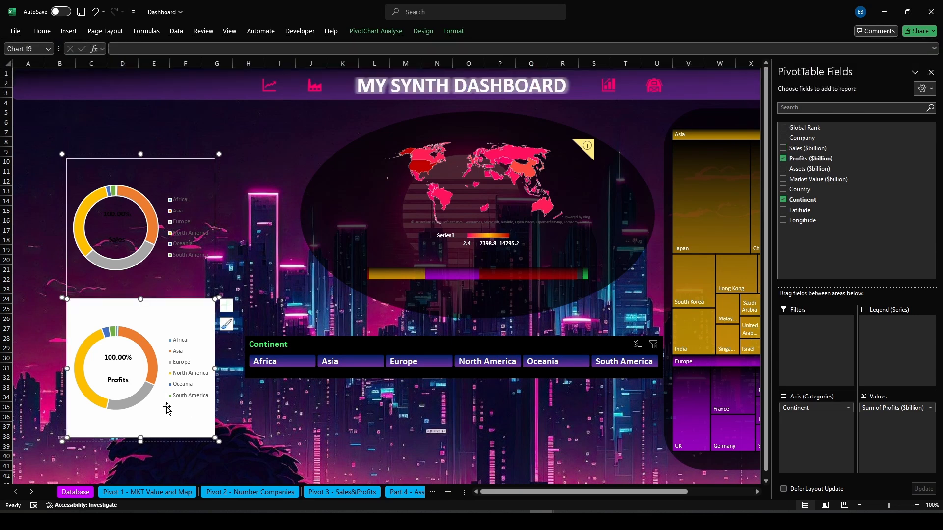
pyautogui.click(450, 34)
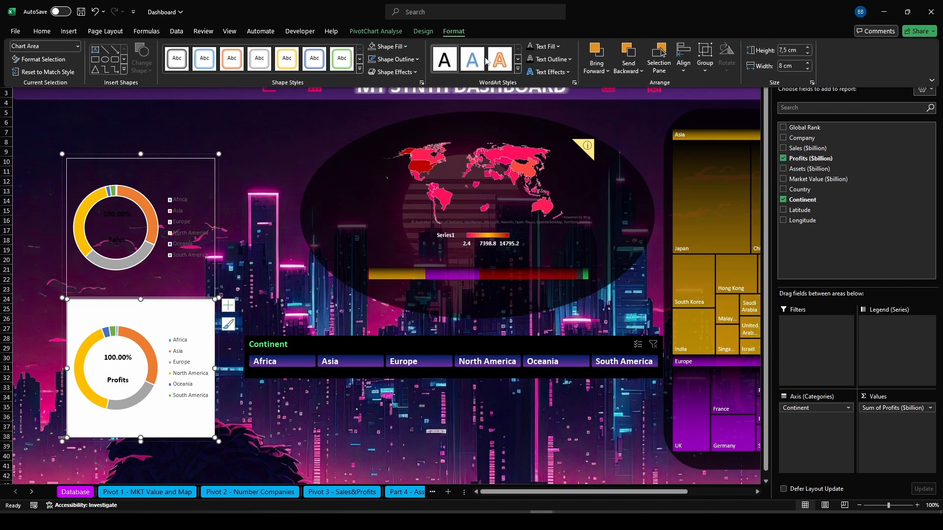
pyautogui.click(393, 60)
pyautogui.click(388, 199)
pyautogui.click(282, 438)
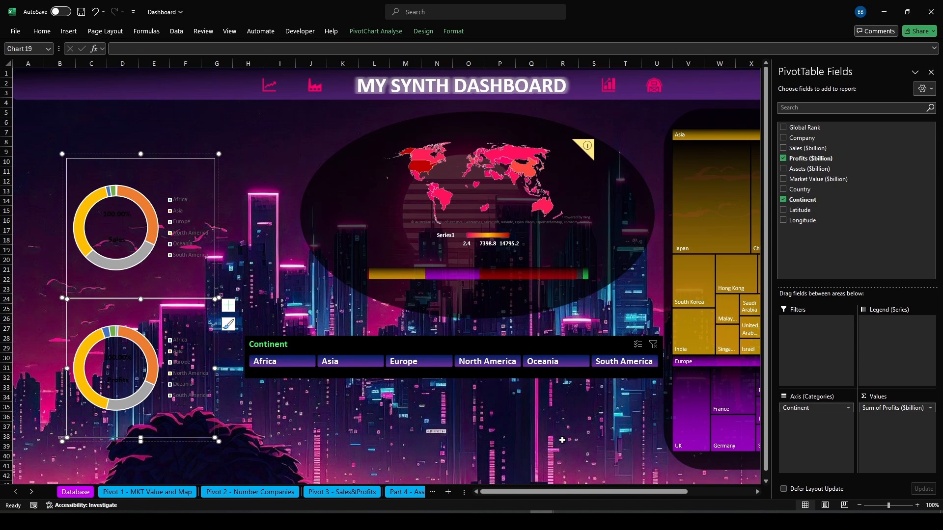
pyautogui.click(245, 249)
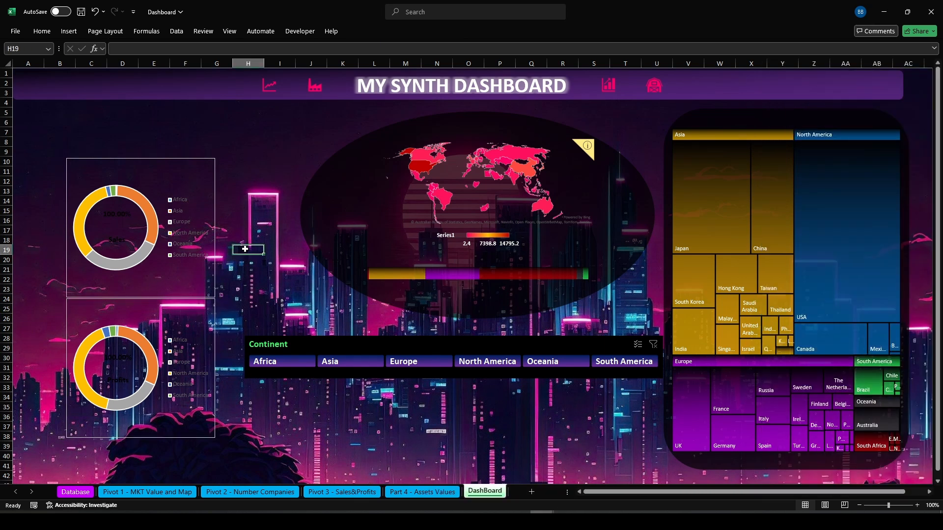
# Remove the outline from the Sales doughnut chart
pyautogui.click(188, 277)
pyautogui.click(188, 277)
pyautogui.click(453, 31)
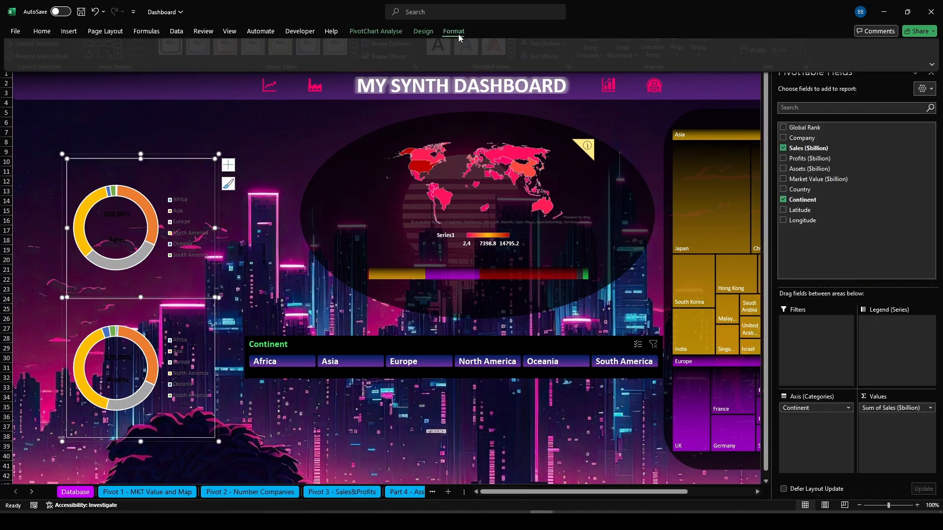
pyautogui.click(391, 47)
pyautogui.click(399, 212)
# Remove the outline from the Profits doughnut chart
pyautogui.click(193, 425)
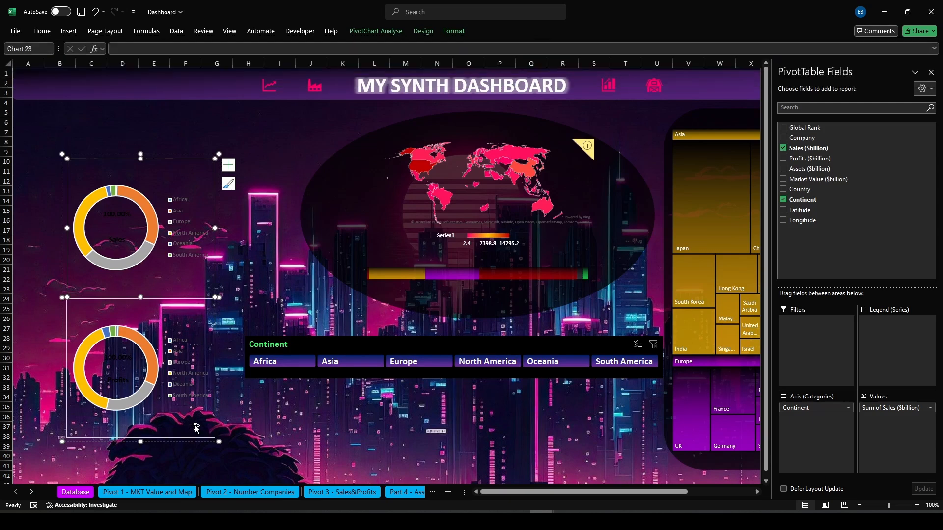
pyautogui.click(305, 425)
pyautogui.click(197, 422)
pyautogui.click(197, 423)
pyautogui.click(453, 31)
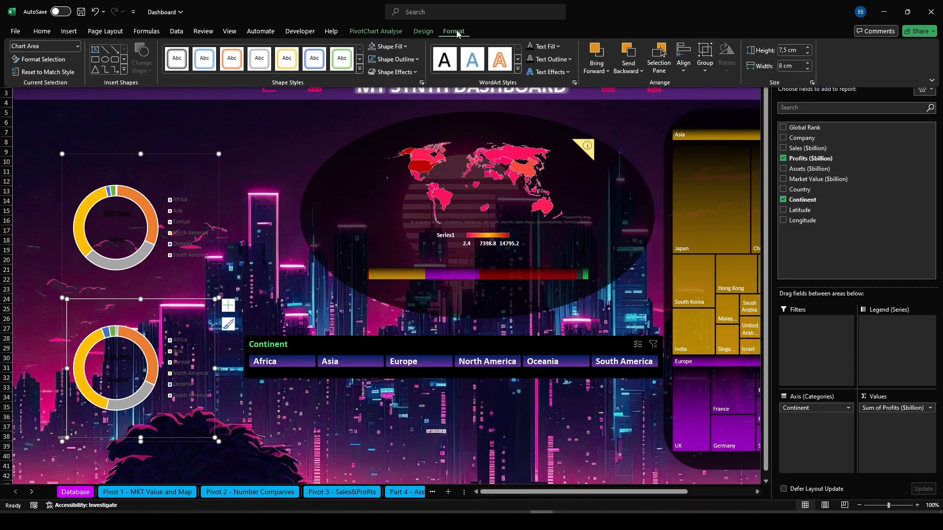
pyautogui.click(391, 46)
pyautogui.click(396, 214)
pyautogui.click(340, 405)
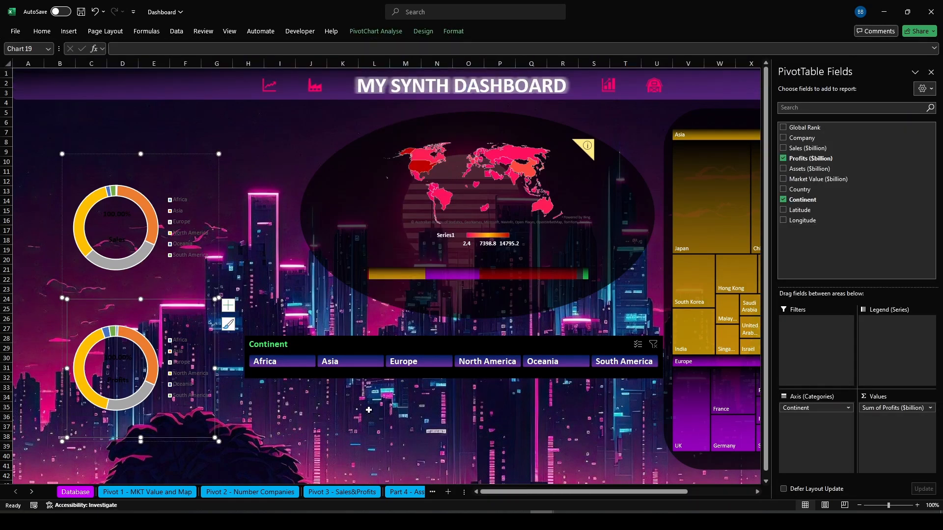
pyautogui.click(194, 381)
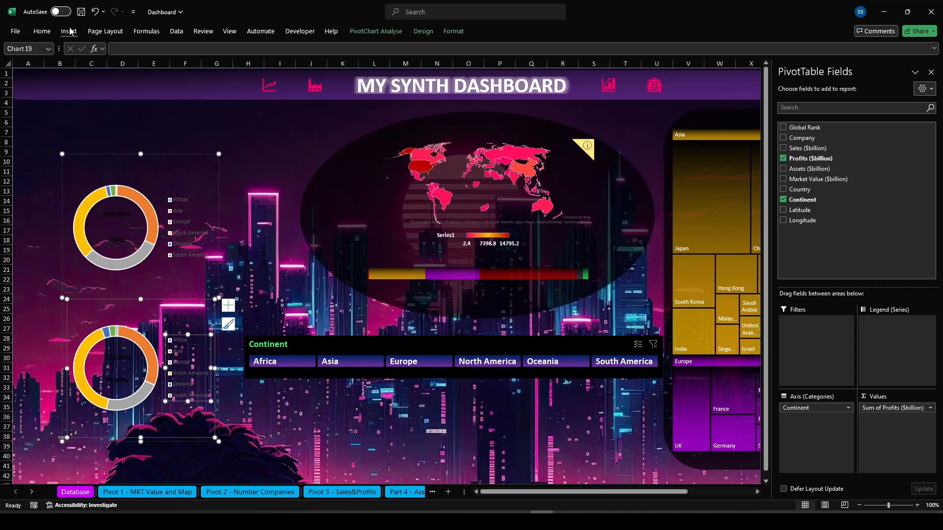
# Set the Profits doughnut chart's legend font colour to white
pyautogui.click(42, 31)
pyautogui.click(198, 65)
pyautogui.click(189, 114)
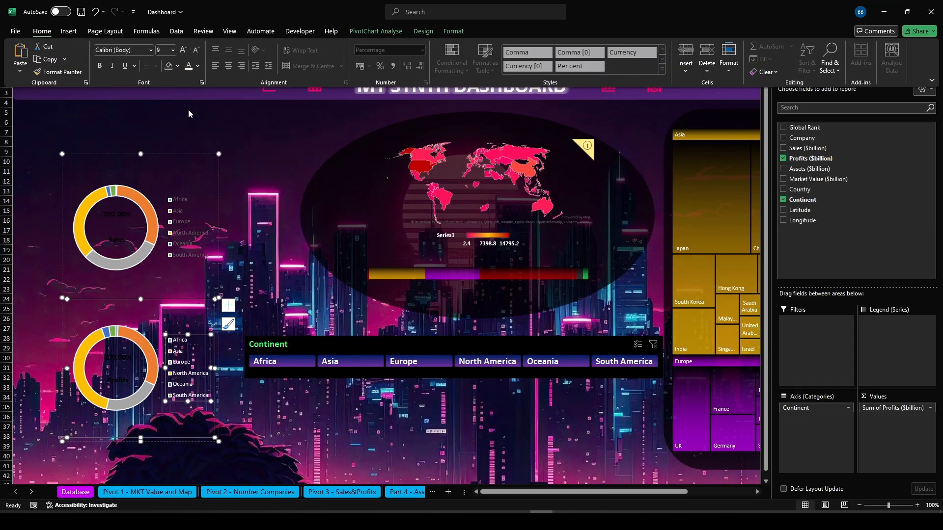
# Set the Sales doughnut chart's legend font colour to white
pyautogui.click(169, 226)
pyautogui.click(41, 31)
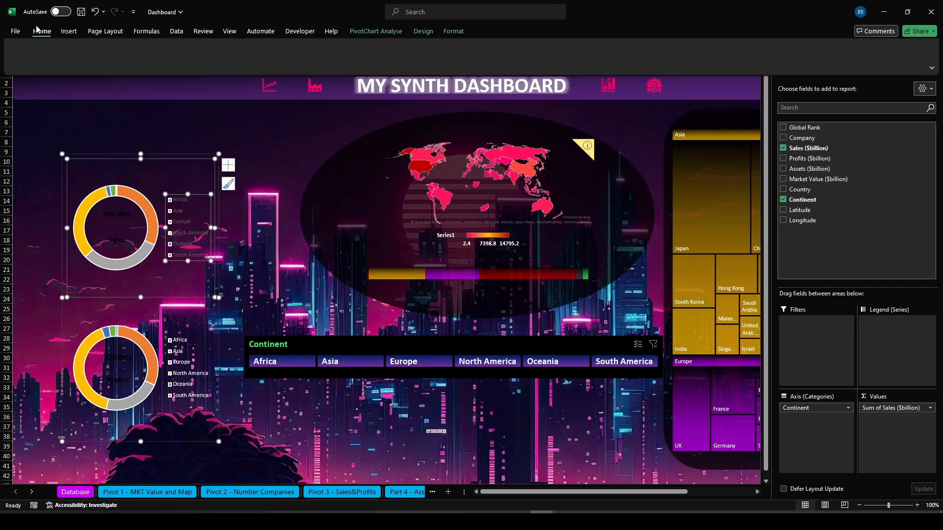
pyautogui.click(189, 67)
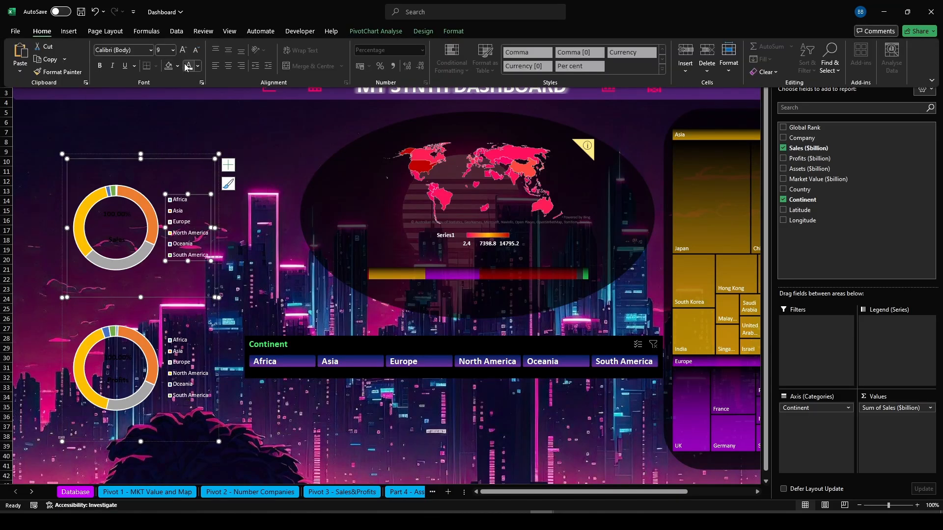
# Make the percentage and the Sales label inside the Sales doughnut white
pyautogui.click(118, 216)
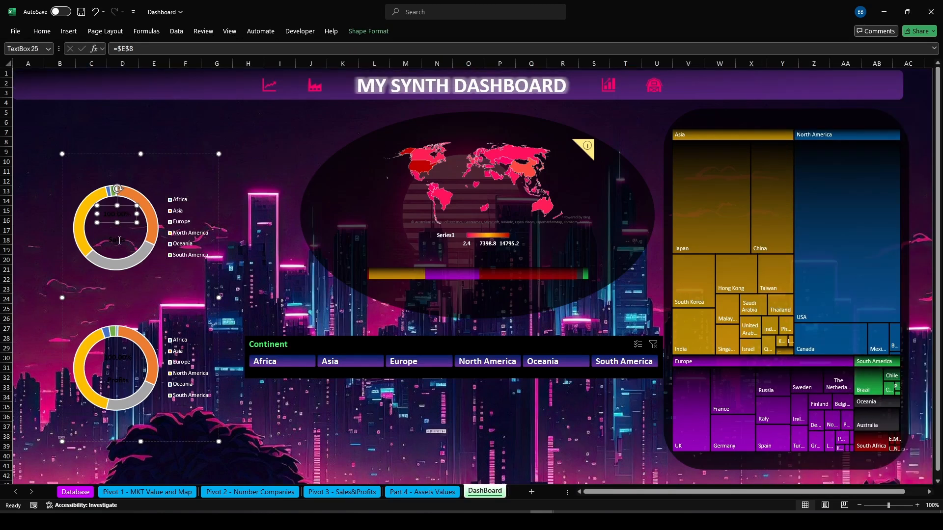
pyautogui.click(41, 31)
pyautogui.click(189, 67)
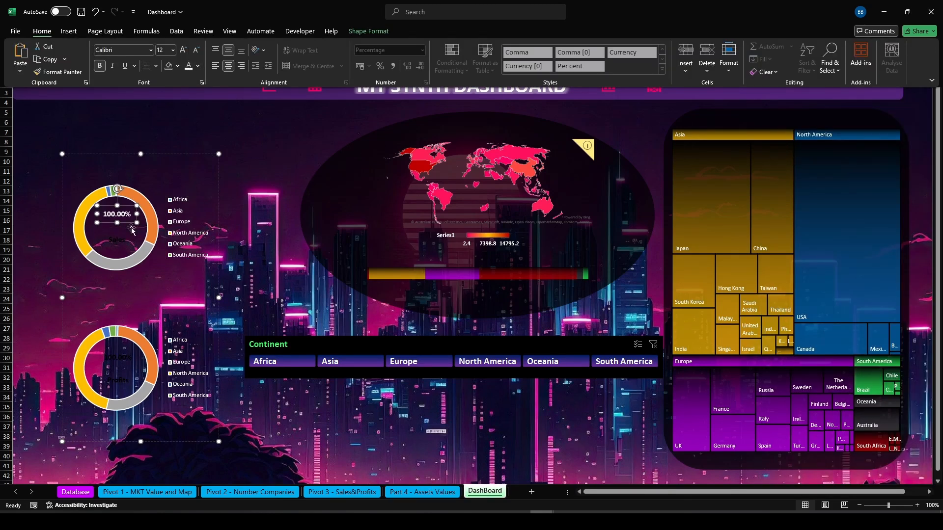
pyautogui.click(119, 237)
pyautogui.click(119, 238)
pyautogui.click(42, 31)
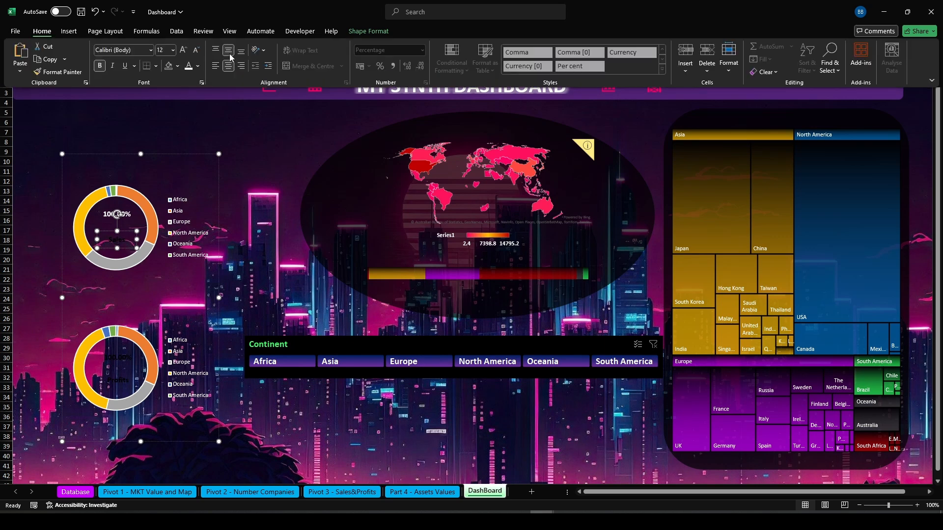
pyautogui.click(189, 67)
# Make the percentage and the Profits label inside the Profits doughnut white
pyautogui.click(118, 356)
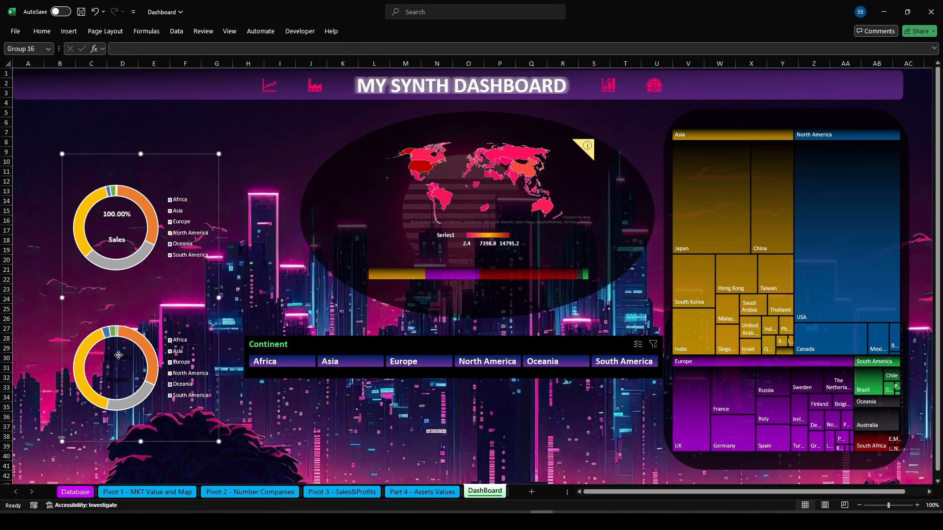
pyautogui.click(118, 356)
pyautogui.click(42, 31)
pyautogui.click(188, 66)
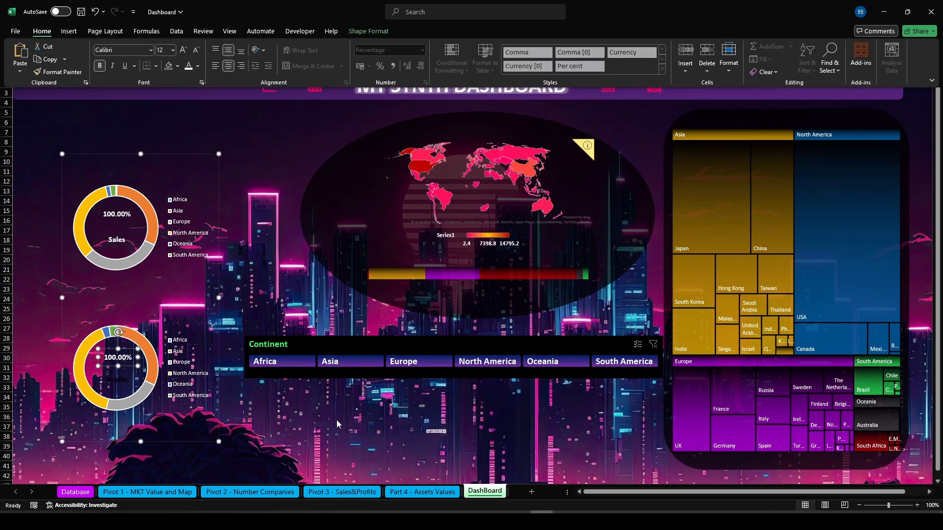
pyautogui.click(114, 386)
pyautogui.click(114, 386)
pyautogui.click(42, 30)
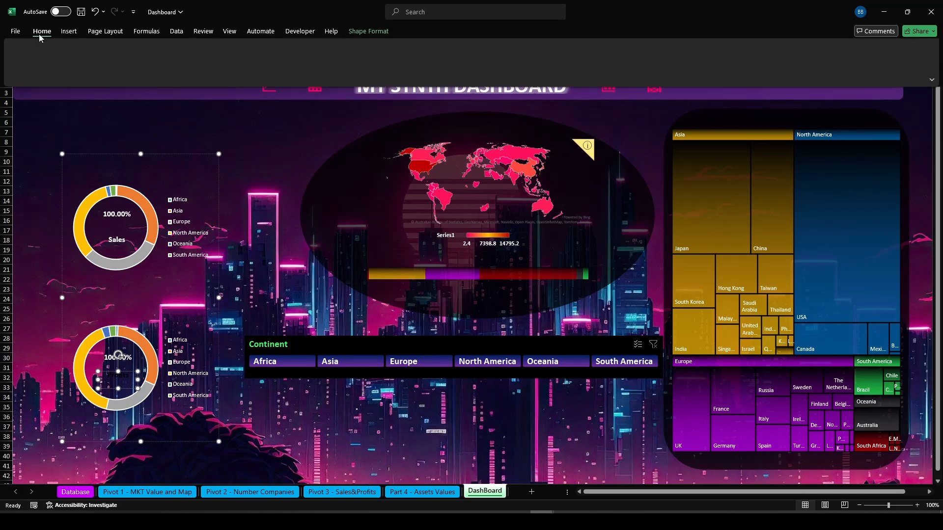
pyautogui.click(319, 410)
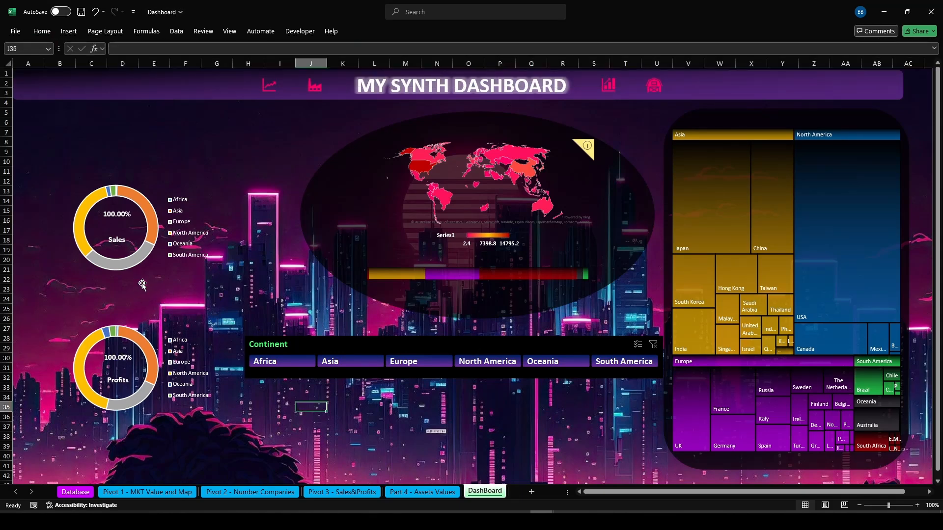
# Give the Africa slice of the Profits doughnut a linear gradient from black to red, with the end stop at 30% transparency
pyautogui.click(896, 506)
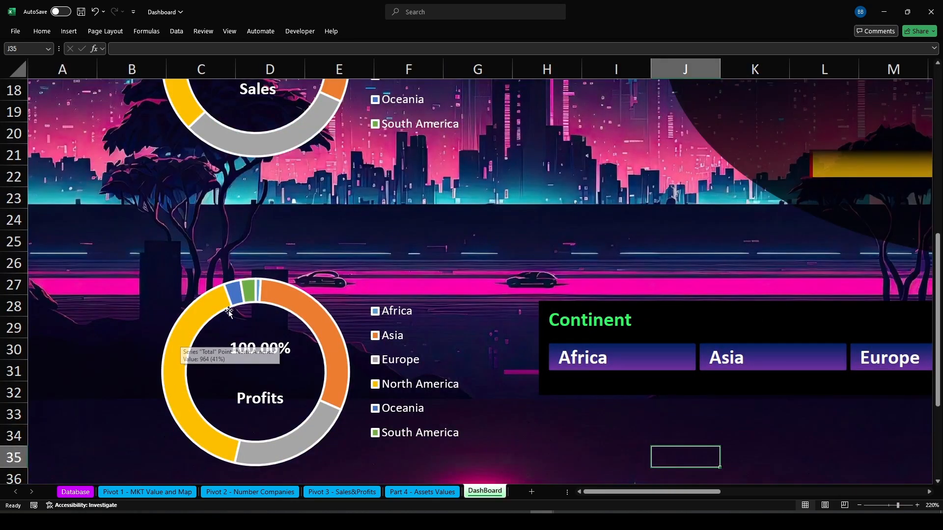
pyautogui.click(258, 290)
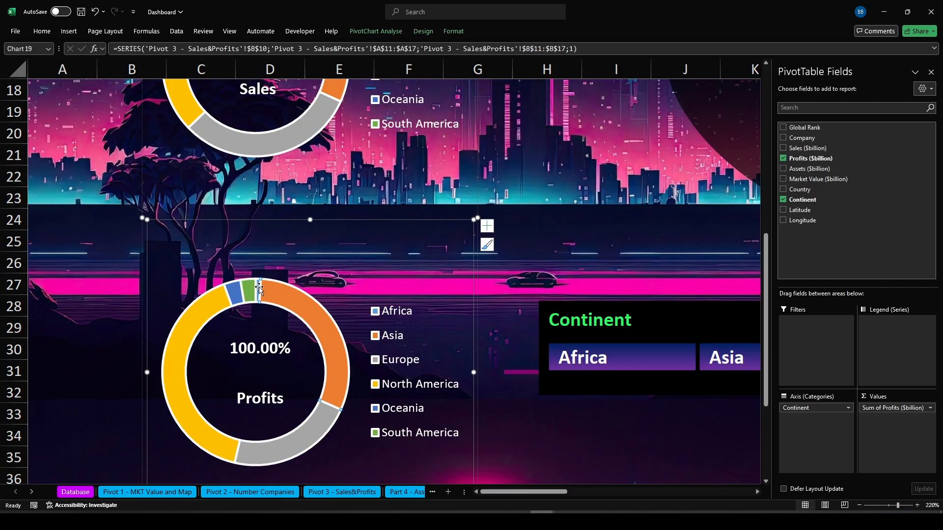
pyautogui.doubleClick(258, 289)
pyautogui.click(799, 112)
pyautogui.click(805, 135)
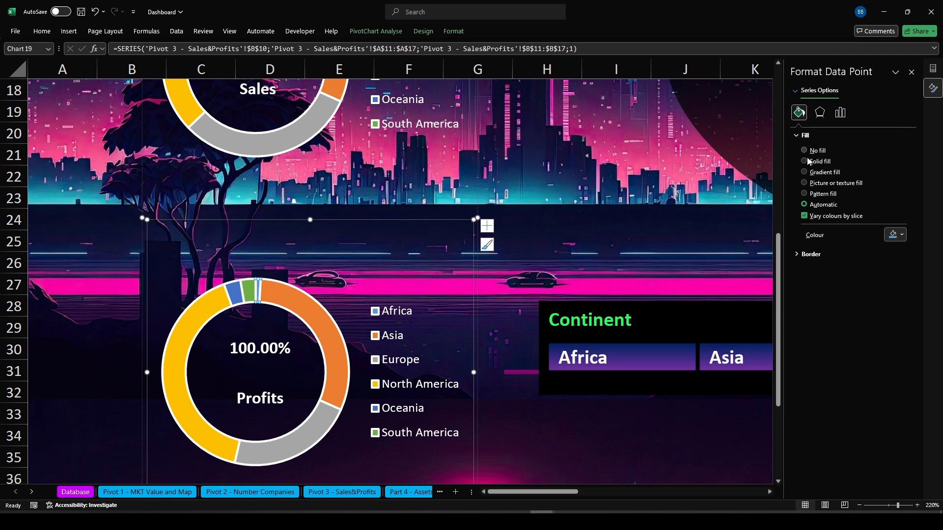
pyautogui.click(811, 172)
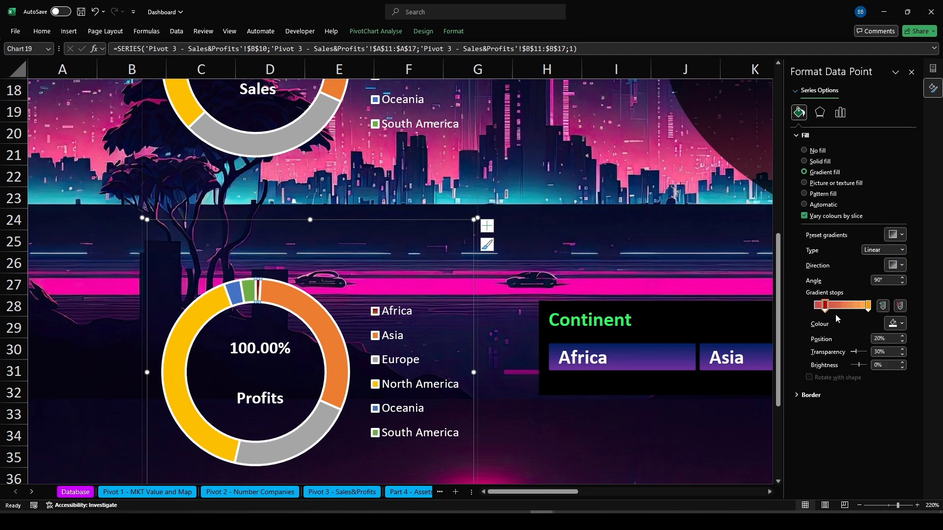
pyautogui.click(892, 324)
pyautogui.click(870, 348)
pyautogui.moveTo(825, 307); pyautogui.dragTo(813, 307)
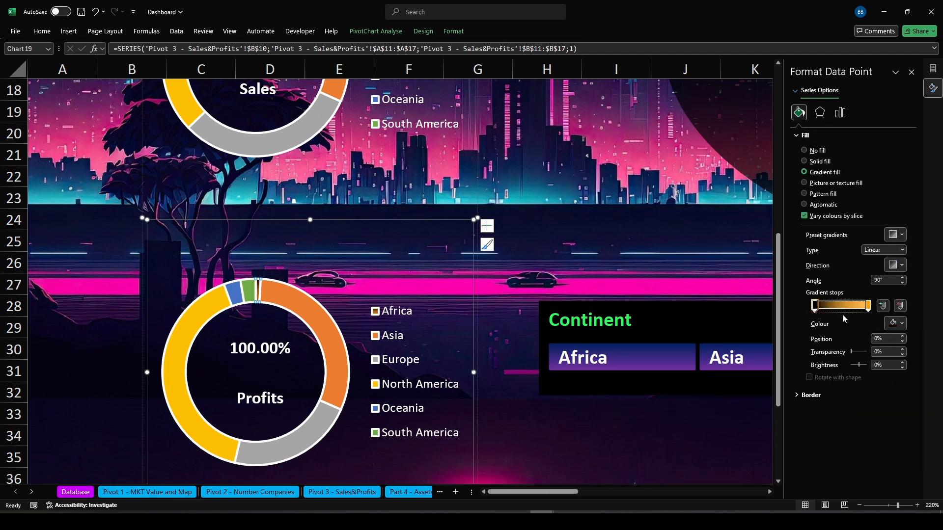
pyautogui.click(868, 305)
pyautogui.click(892, 324)
pyautogui.click(865, 410)
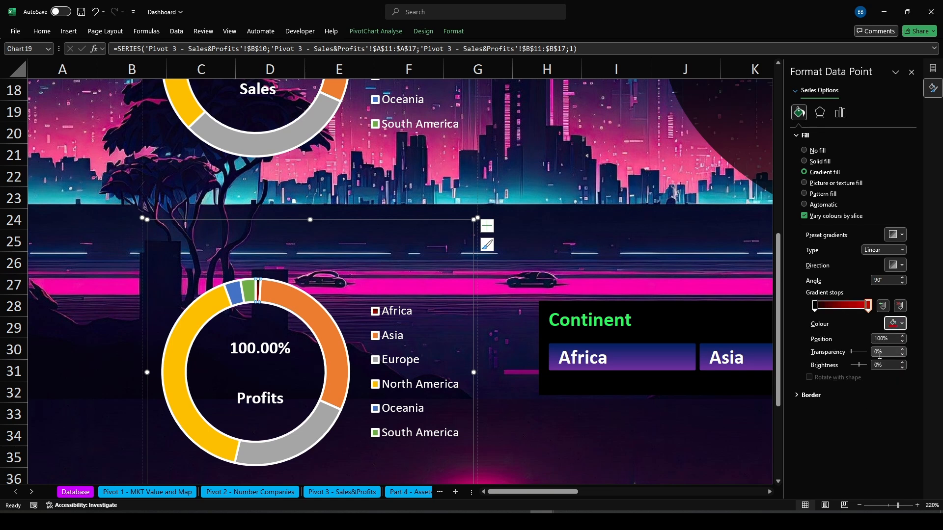
pyautogui.click(877, 351)
pyautogui.write('3')
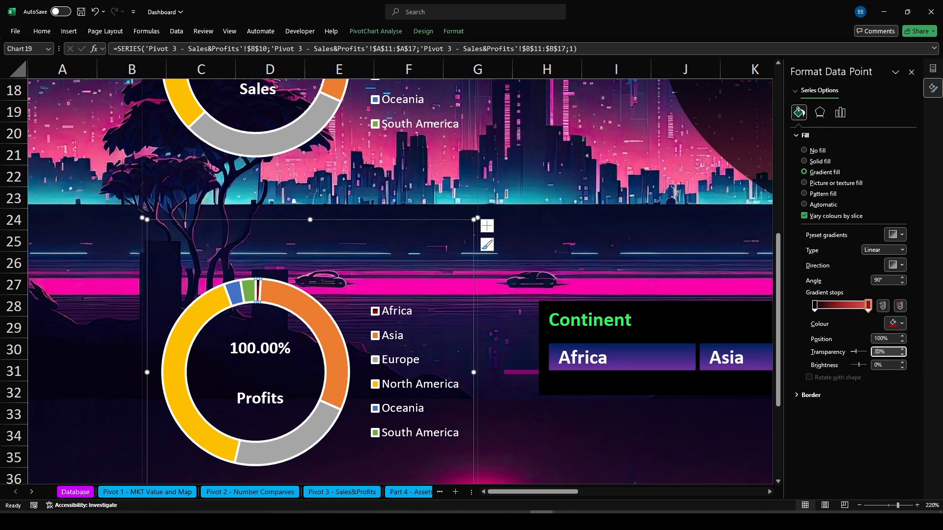
# Give the Asia slice a gradient fill ending in gold with 30% transparency on the end stop
pyautogui.click(325, 342)
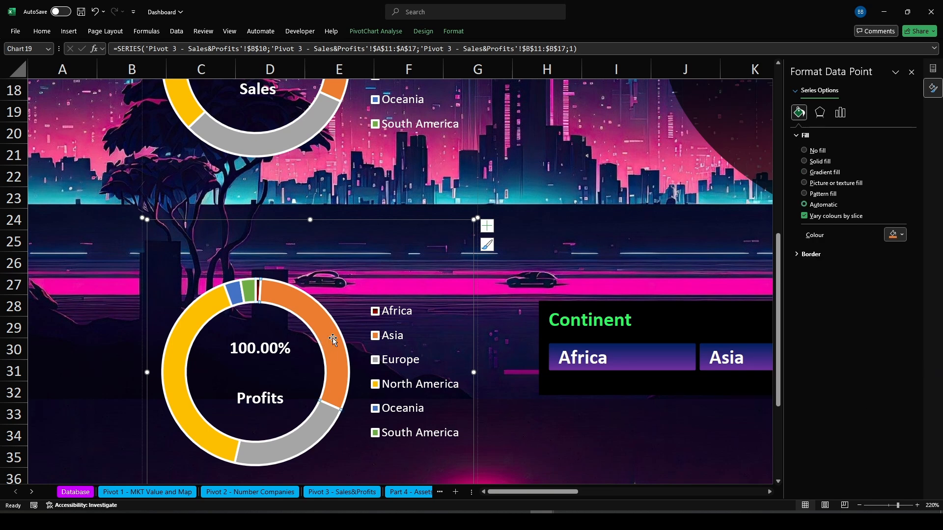
pyautogui.rightClick(333, 342)
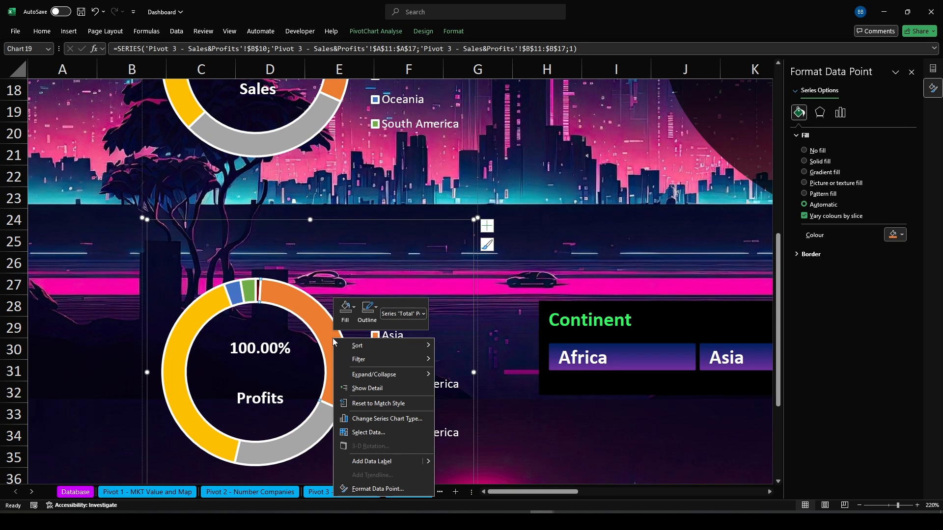
pyautogui.click(376, 488)
pyautogui.click(799, 112)
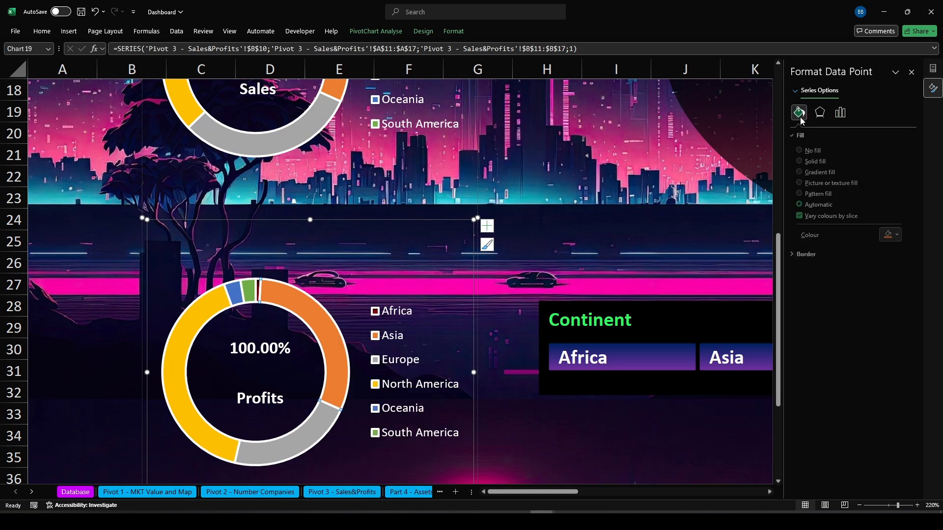
pyautogui.click(804, 171)
pyautogui.click(867, 304)
pyautogui.click(891, 323)
pyautogui.click(877, 416)
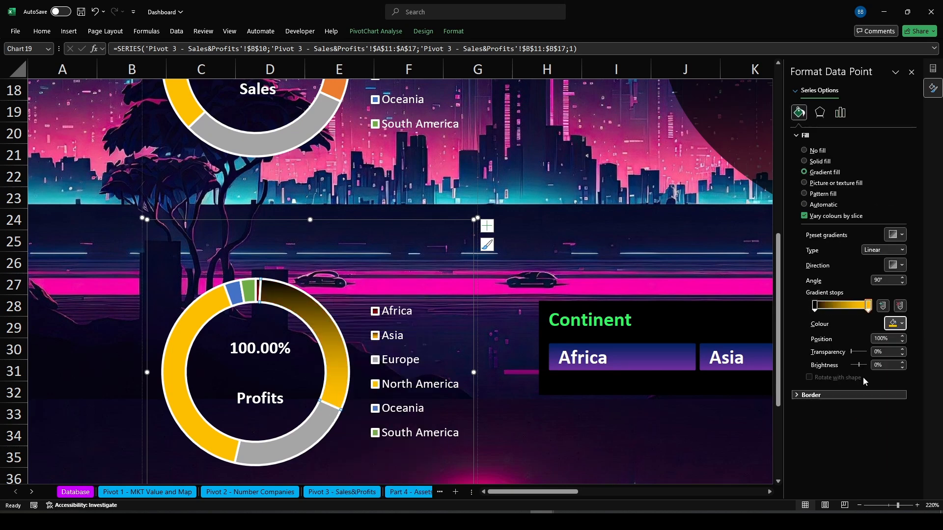
pyautogui.click(874, 353)
pyautogui.write('3')
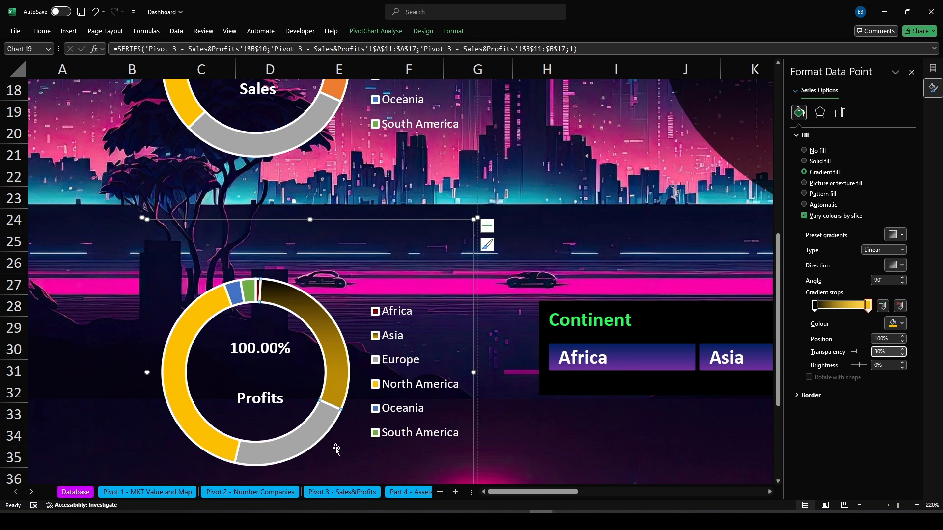
# Give the Europe slice a gradient fill ending in purple
pyautogui.click(302, 443)
pyautogui.rightClick(303, 443)
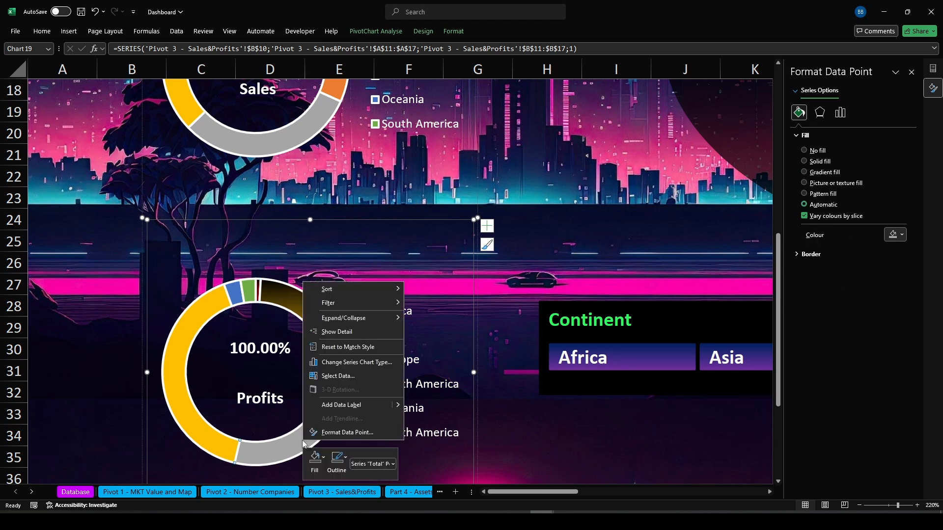
pyautogui.click(804, 172)
pyautogui.click(868, 305)
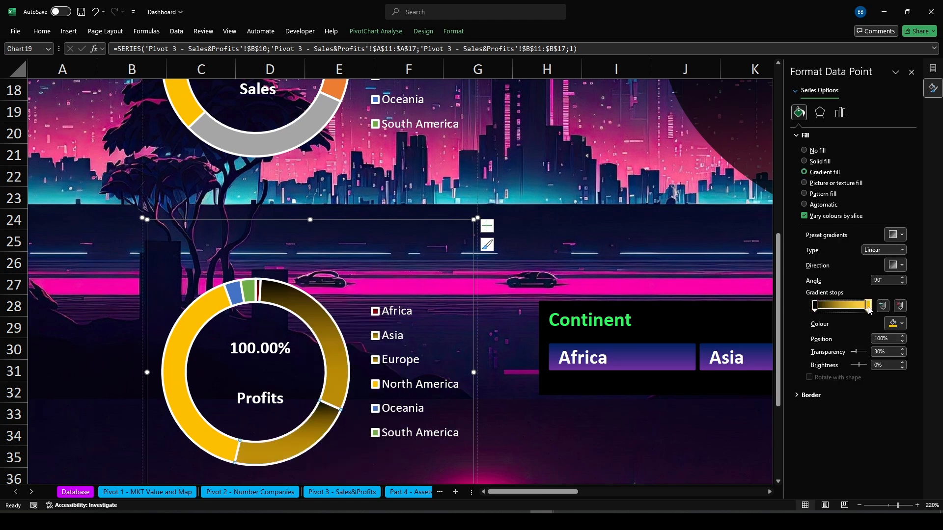
pyautogui.click(896, 324)
pyautogui.click(877, 444)
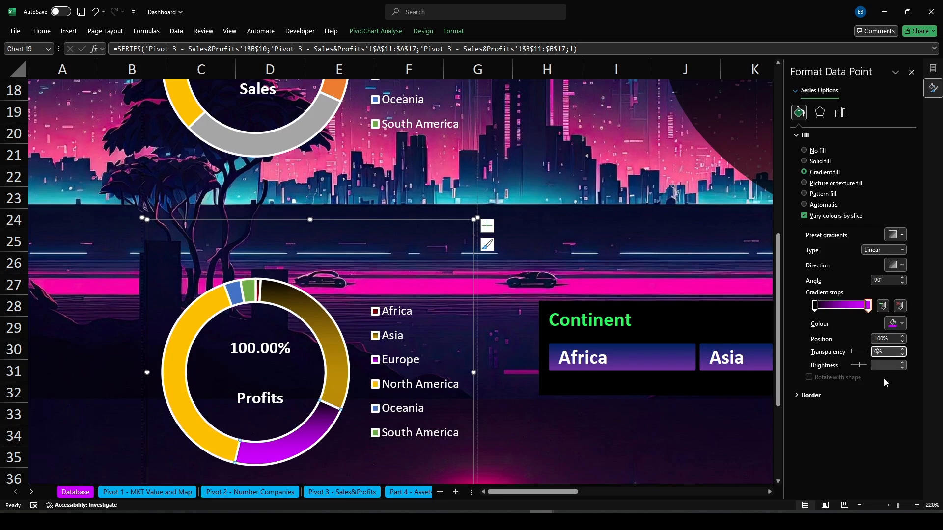
pyautogui.click(726, 444)
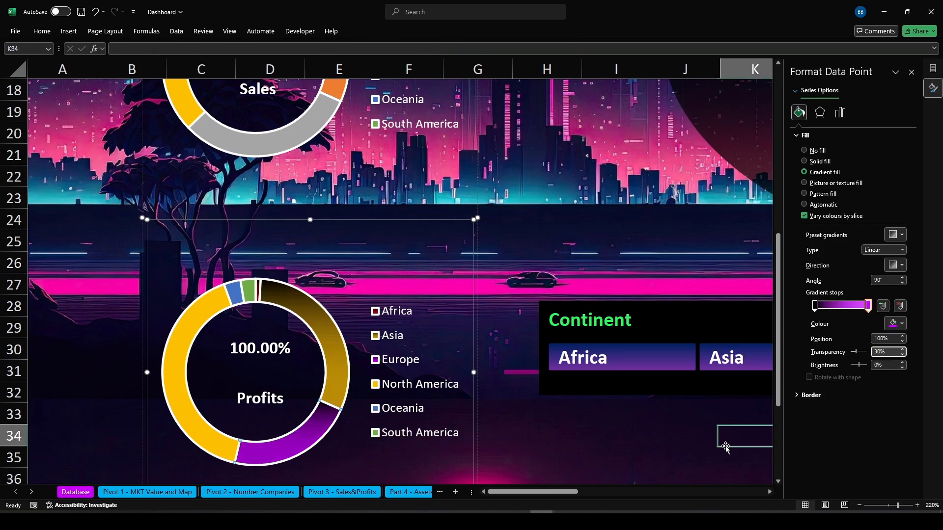
# Give the North America slice a gradient fill ending in blue
pyautogui.click(218, 445)
pyautogui.click(218, 445)
pyautogui.click(217, 445)
pyautogui.click(218, 444)
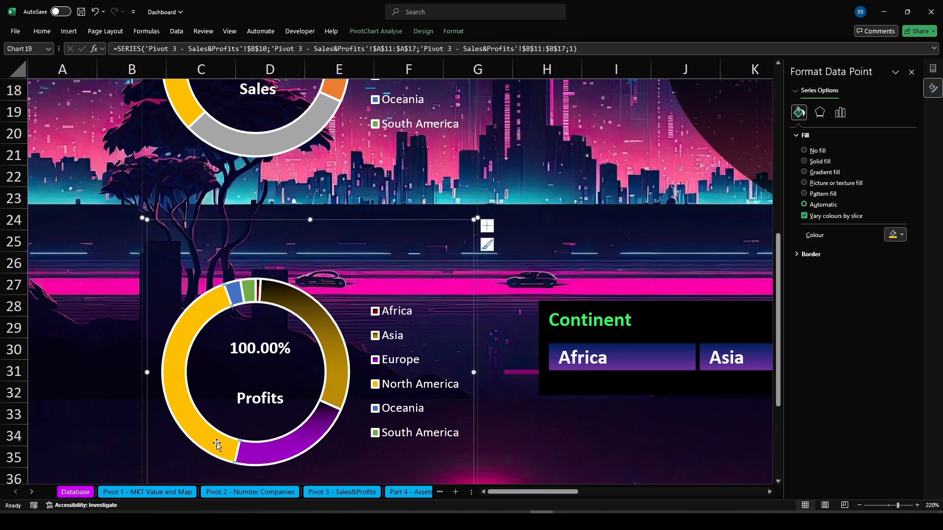
pyautogui.click(804, 172)
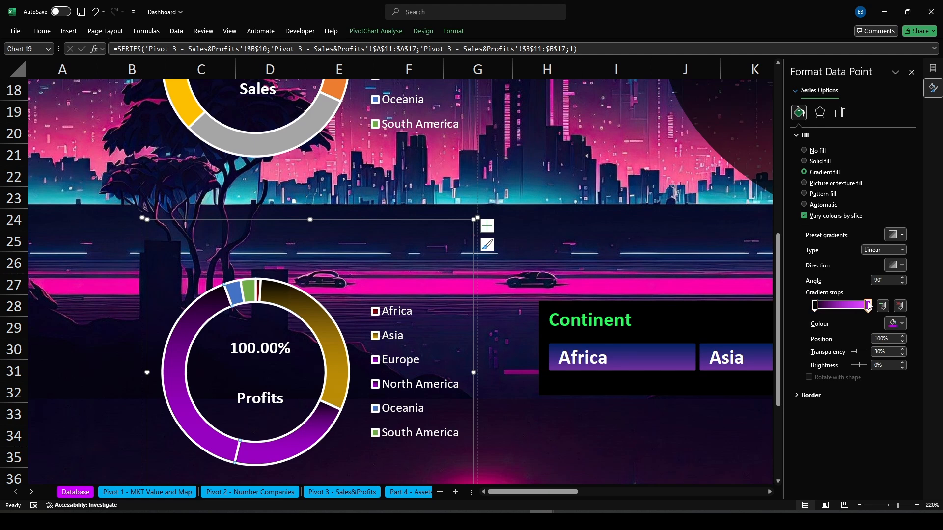
pyautogui.click(893, 324)
pyautogui.click(919, 416)
pyautogui.click(876, 351)
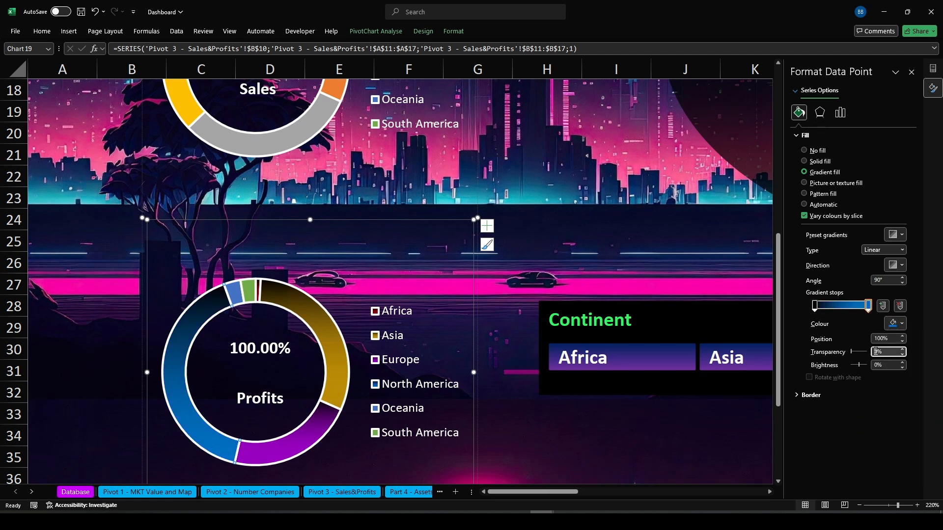
pyautogui.click(238, 293)
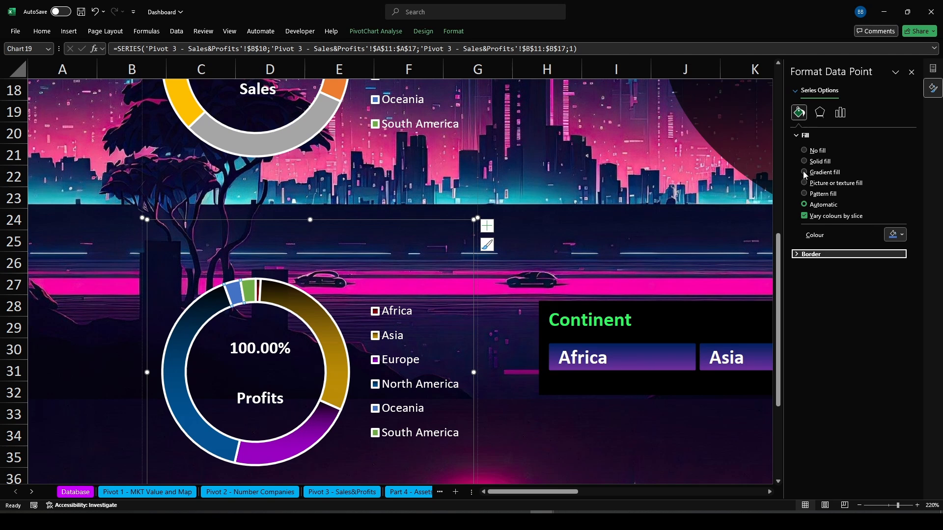
pyautogui.click(514, 475)
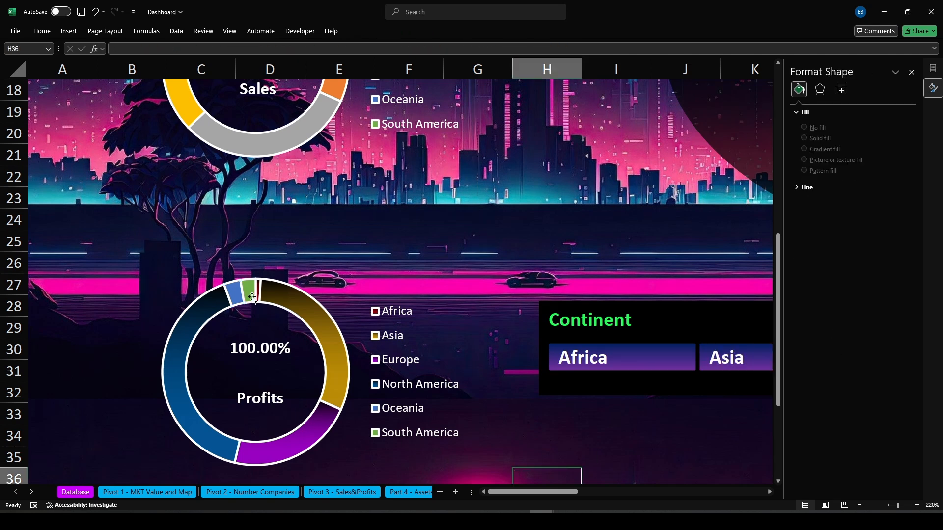
# Give the Oceania slice a gradient fill ending in grey with 30% transparency on the end stop
pyautogui.click(235, 292)
pyautogui.click(234, 291)
pyautogui.click(235, 292)
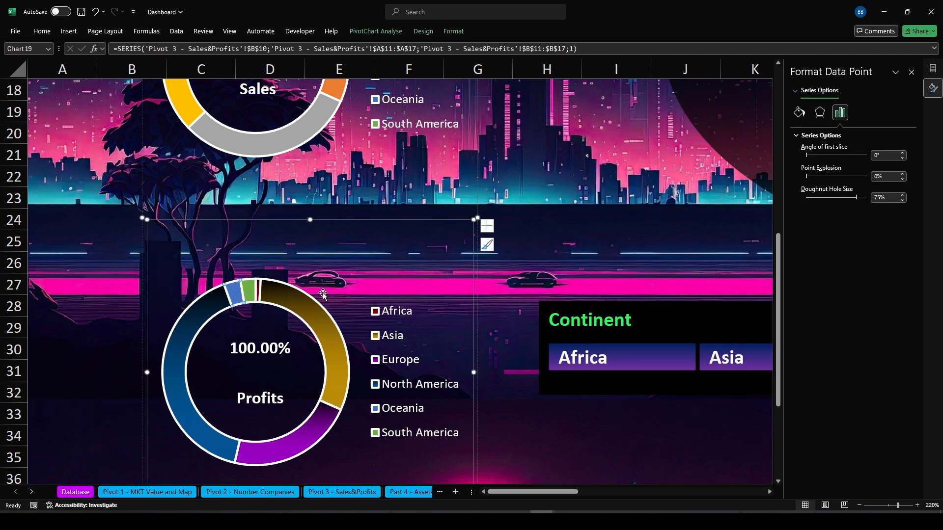
pyautogui.click(799, 113)
pyautogui.click(804, 172)
pyautogui.click(868, 306)
pyautogui.click(894, 323)
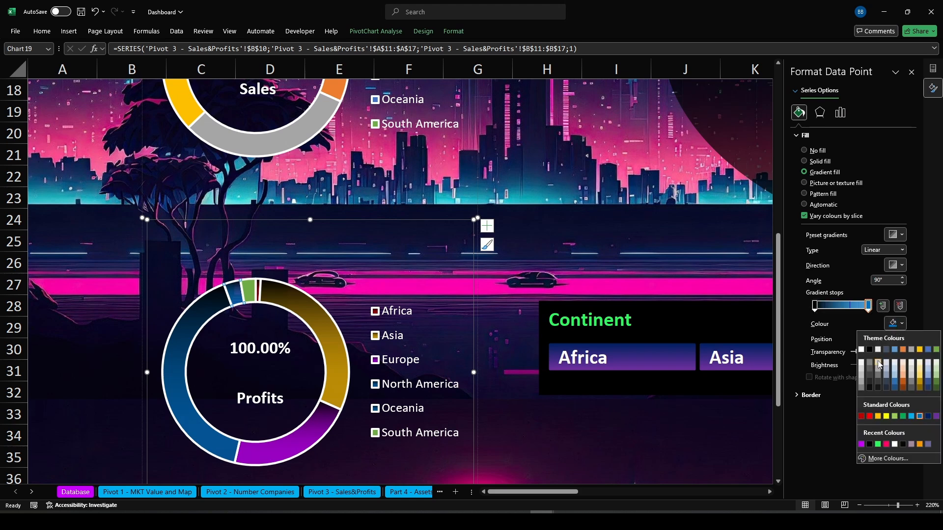
pyautogui.click(869, 376)
pyautogui.click(873, 352)
pyautogui.write('30')
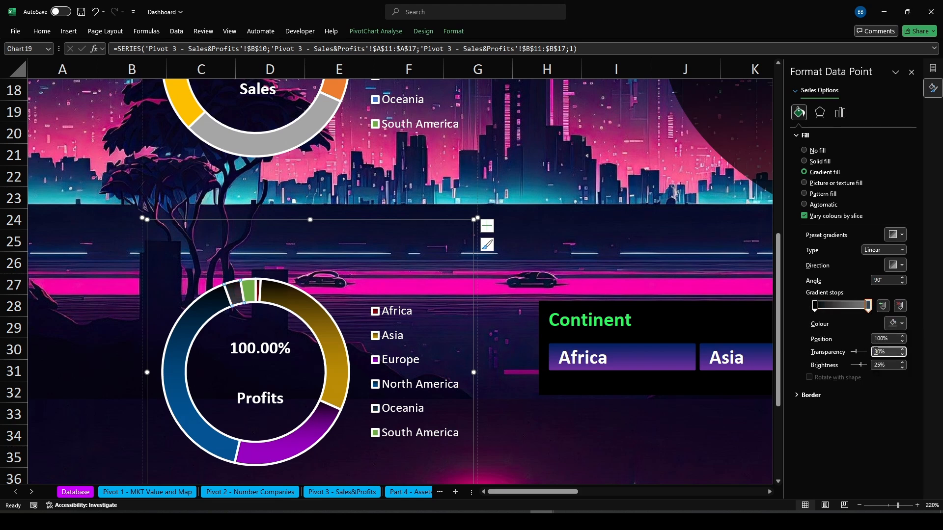
pyautogui.click(548, 435)
# Give the South America slice of the Profits doughnut a gradient fill ending in green with 30% transparency on the end stop
pyautogui.click(250, 289)
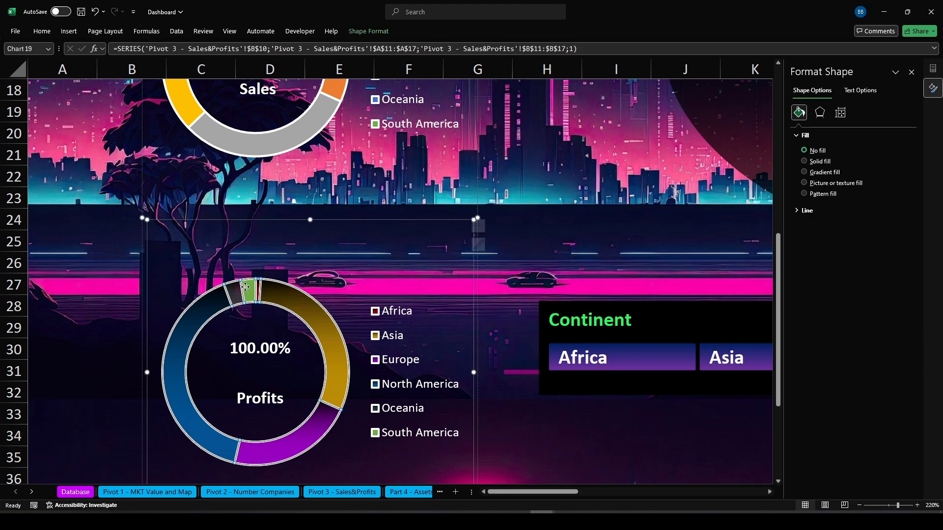
pyautogui.click(250, 289)
pyautogui.click(799, 113)
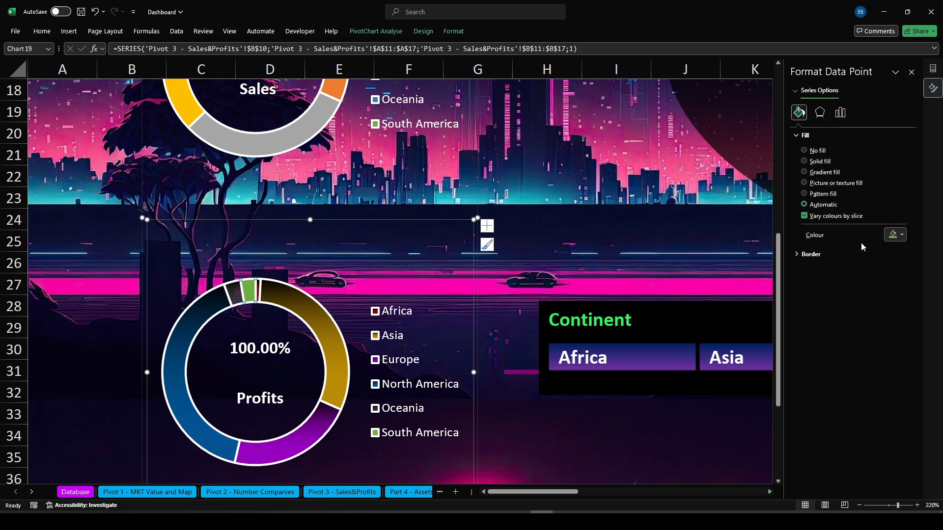
pyautogui.click(806, 172)
pyautogui.click(867, 305)
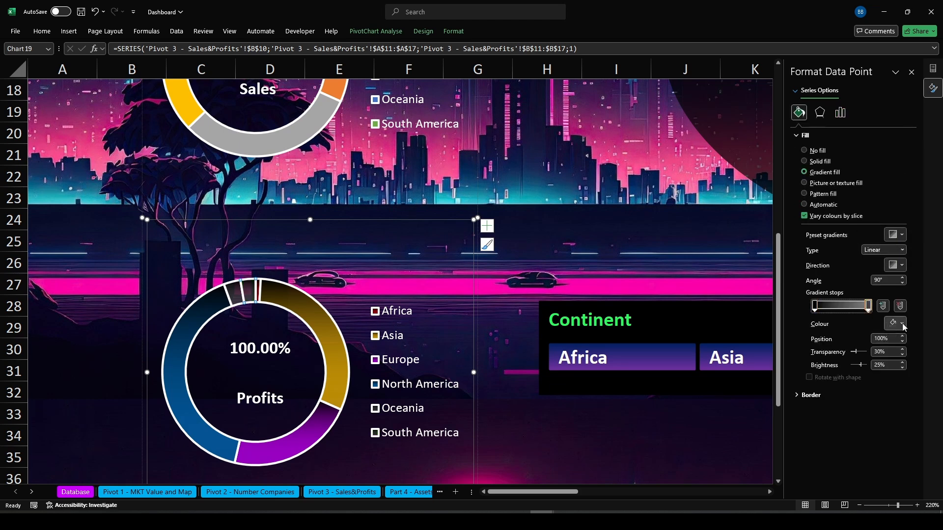
pyautogui.click(902, 324)
pyautogui.click(878, 444)
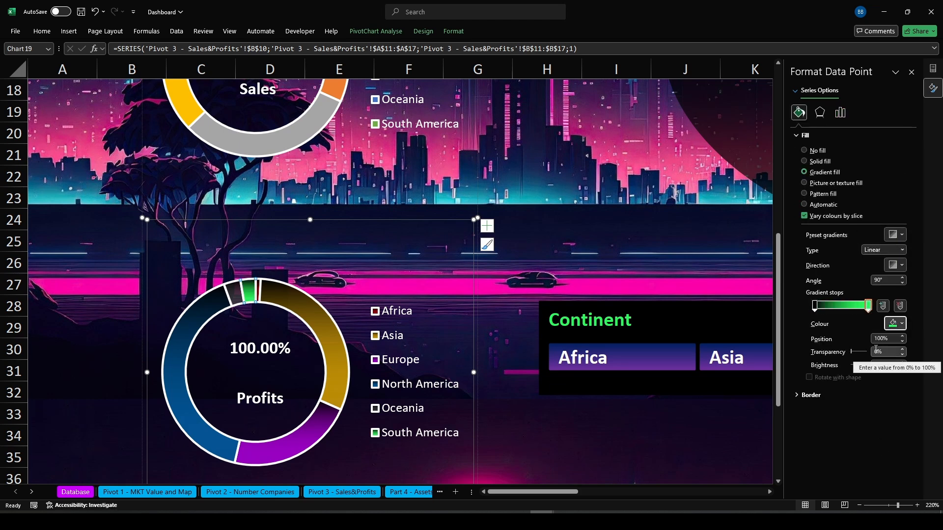
pyautogui.click(876, 352)
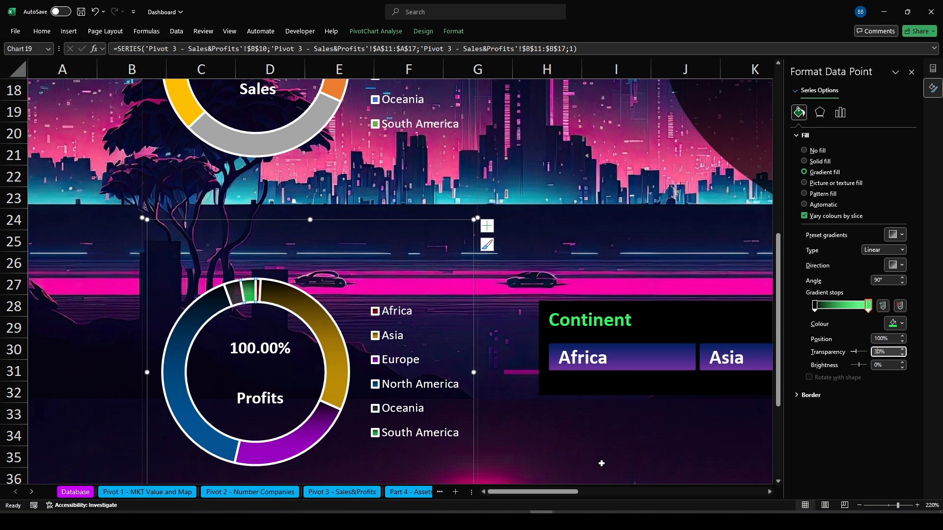
pyautogui.click(603, 460)
# Remove the border from the whole Profits doughnut series
pyautogui.click(299, 430)
pyautogui.click(300, 431)
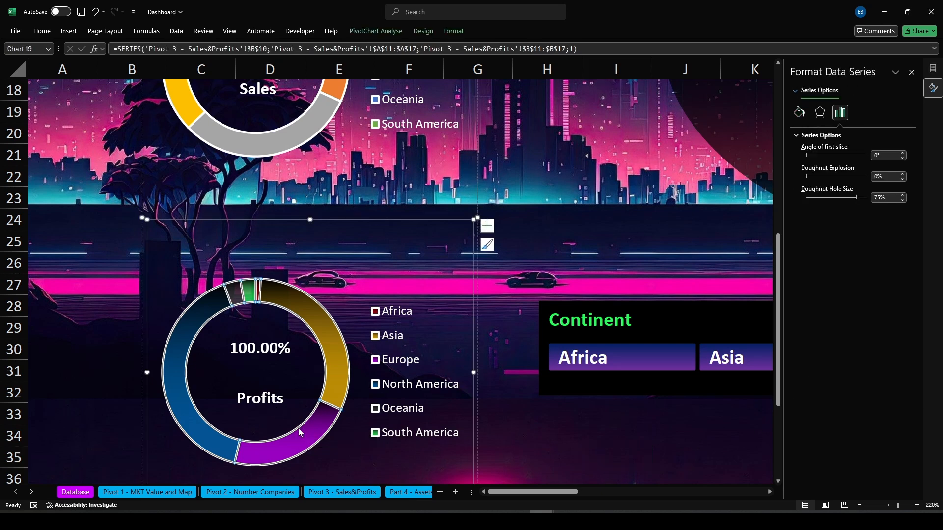
pyautogui.click(798, 113)
pyautogui.click(805, 269)
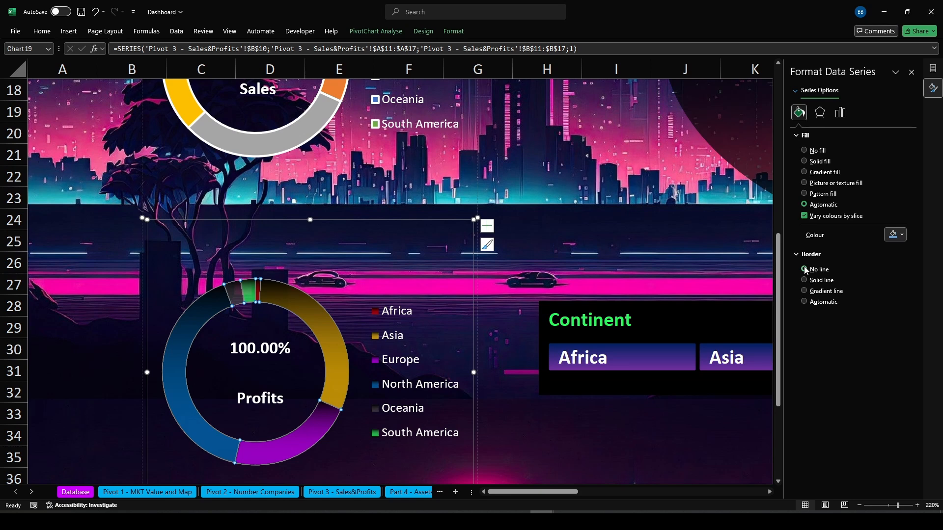
pyautogui.click(671, 459)
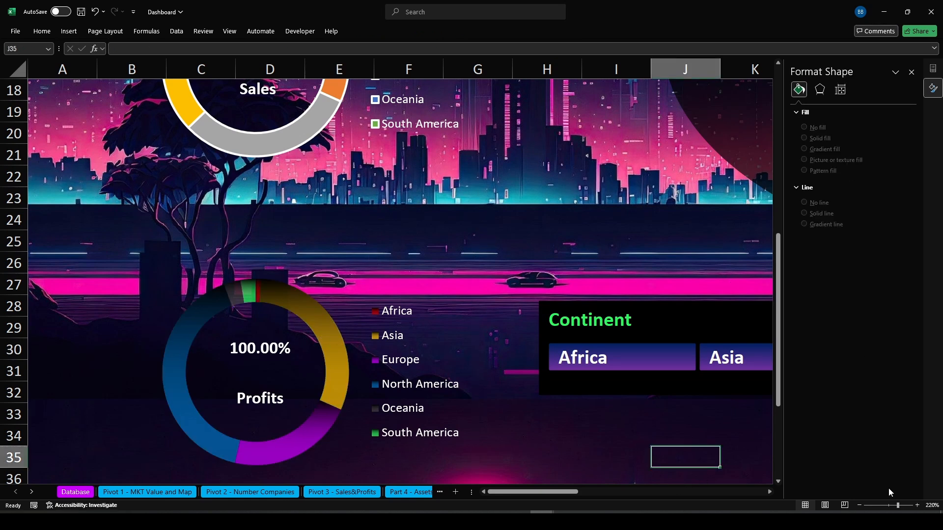
# Relink the Sales percentage text box to cell E8 on the Pivot 3 - Sales&Profits sheet
pyautogui.click(889, 506)
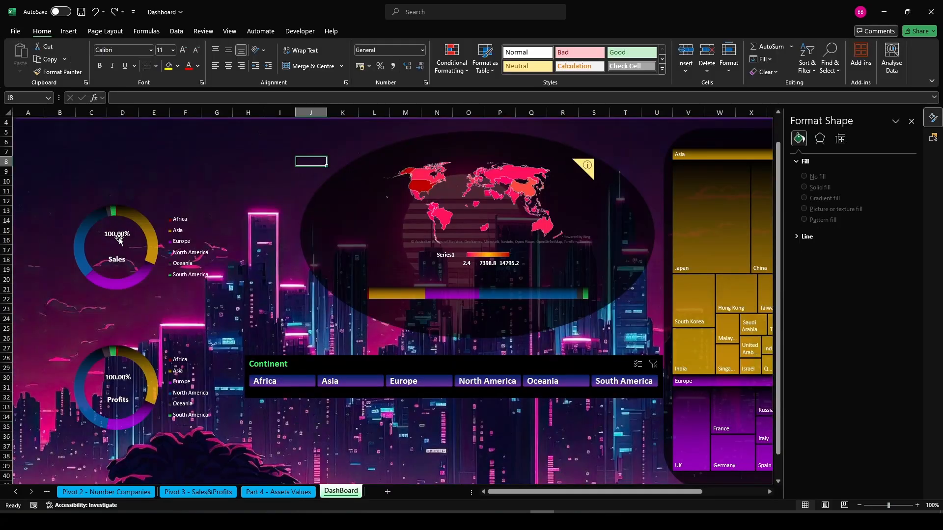
pyautogui.click(123, 238)
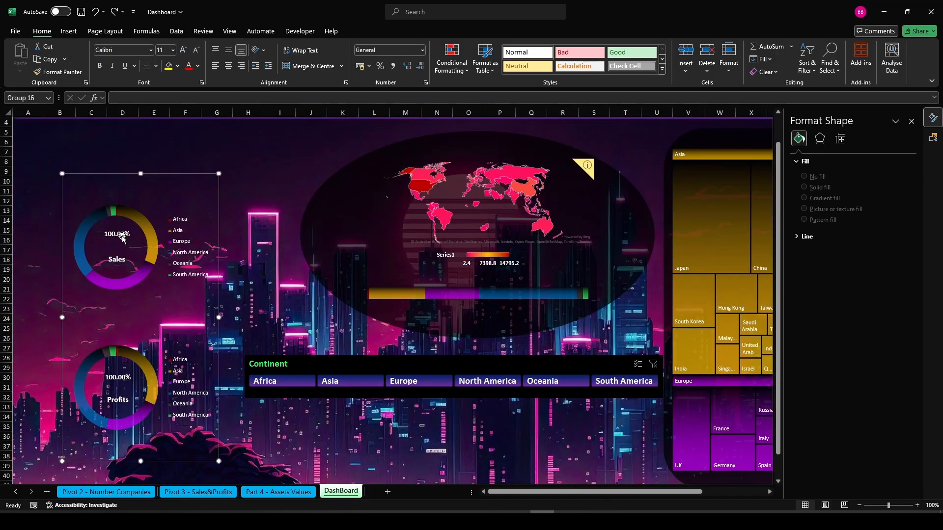
pyautogui.click(122, 238)
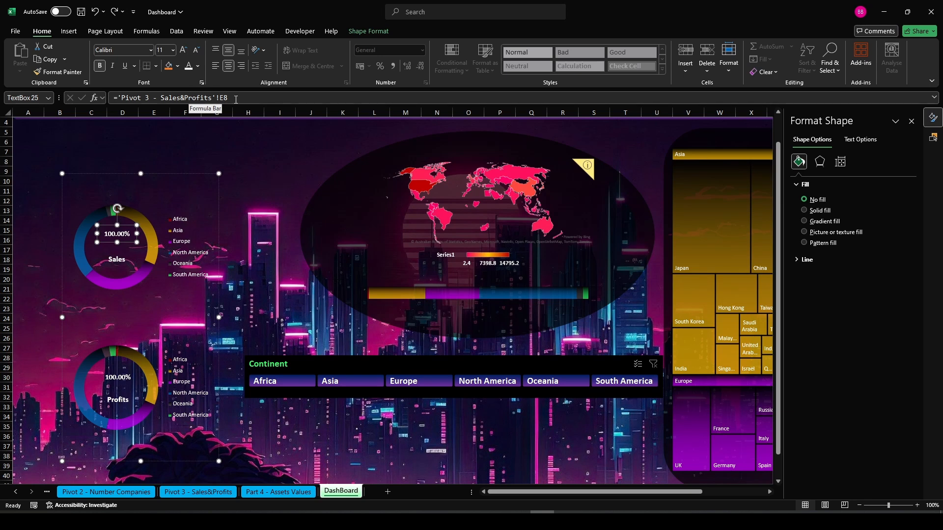
pyautogui.moveTo(235, 100); pyautogui.dragTo(106, 105)
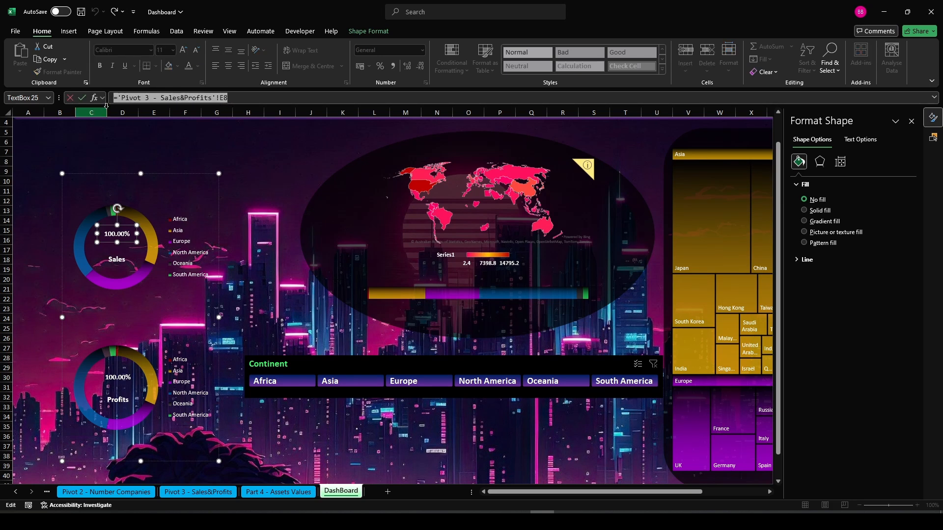
pyautogui.press('BackSpace')
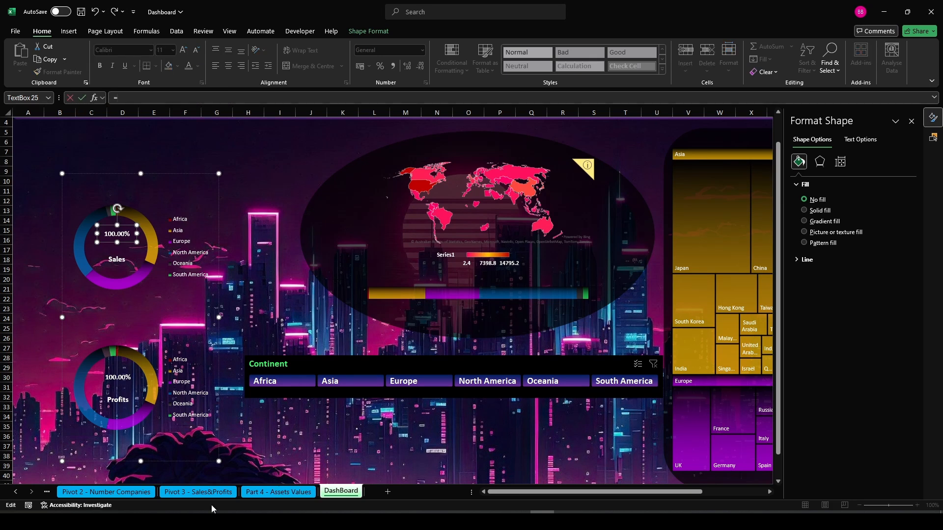
pyautogui.click(195, 492)
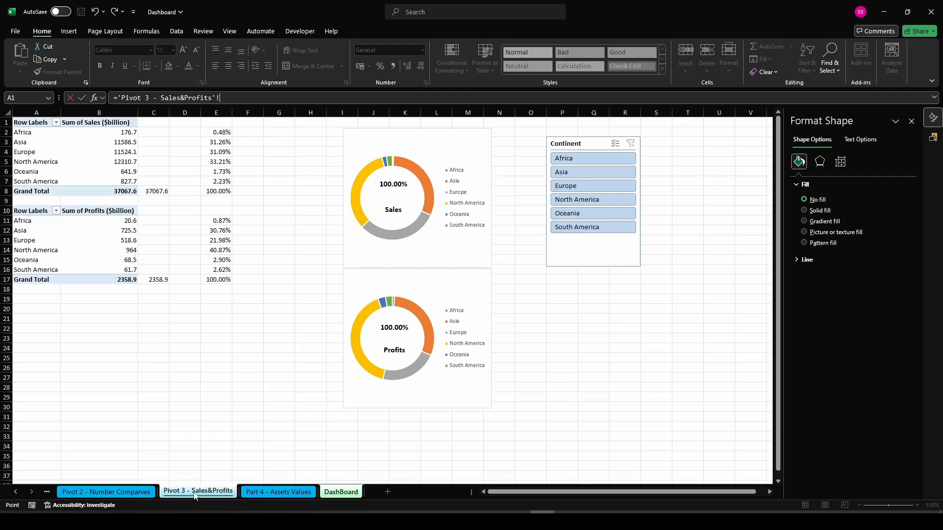
pyautogui.click(212, 189)
pyautogui.press('Return')
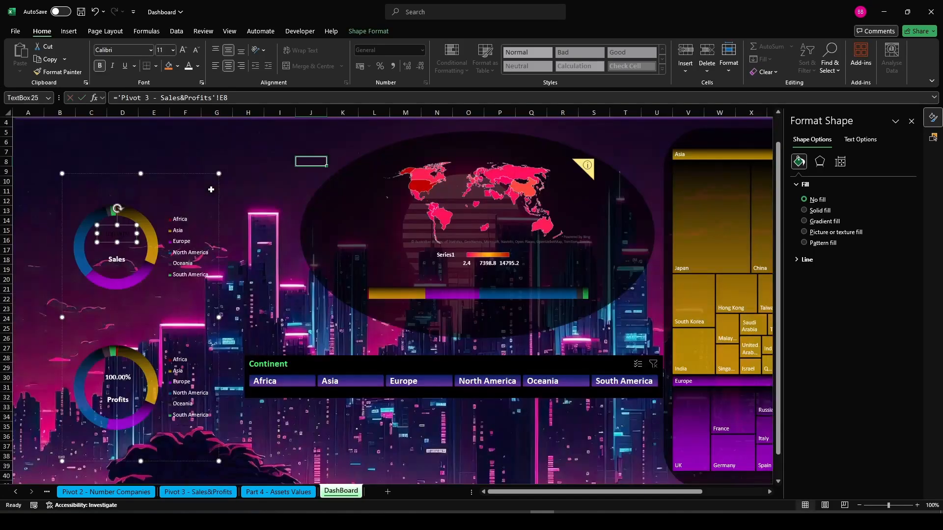
pyautogui.click(258, 155)
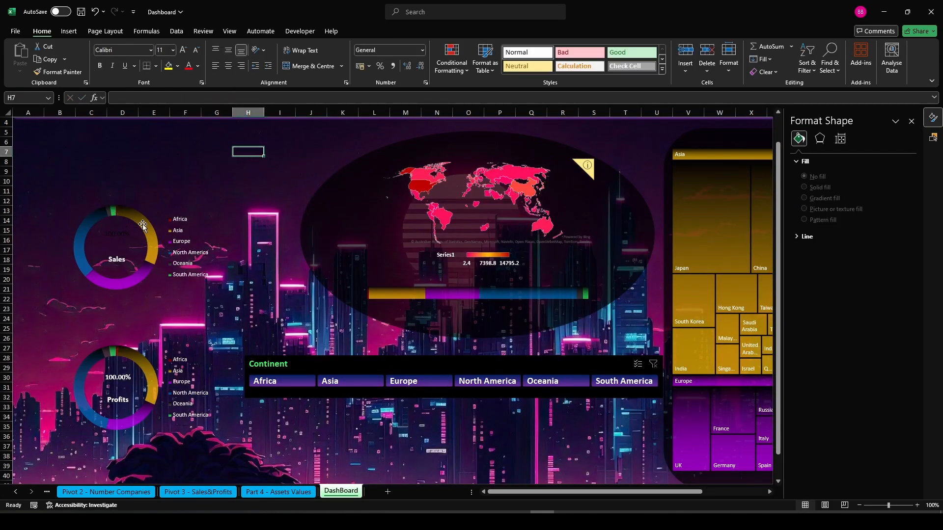
# Reapply the font colour and bold formatting to the Sales percentage text box
pyautogui.click(124, 236)
pyautogui.click(119, 238)
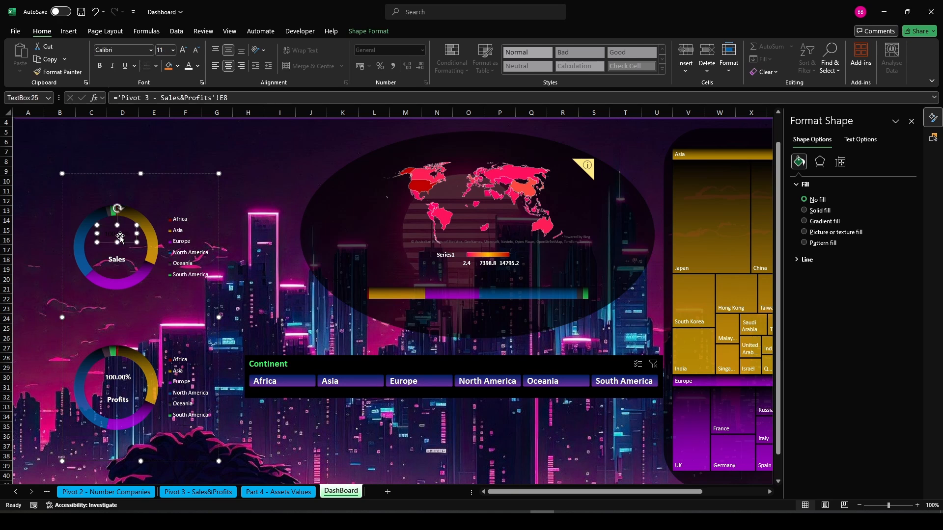
pyautogui.click(191, 69)
pyautogui.click(101, 66)
pyautogui.click(265, 258)
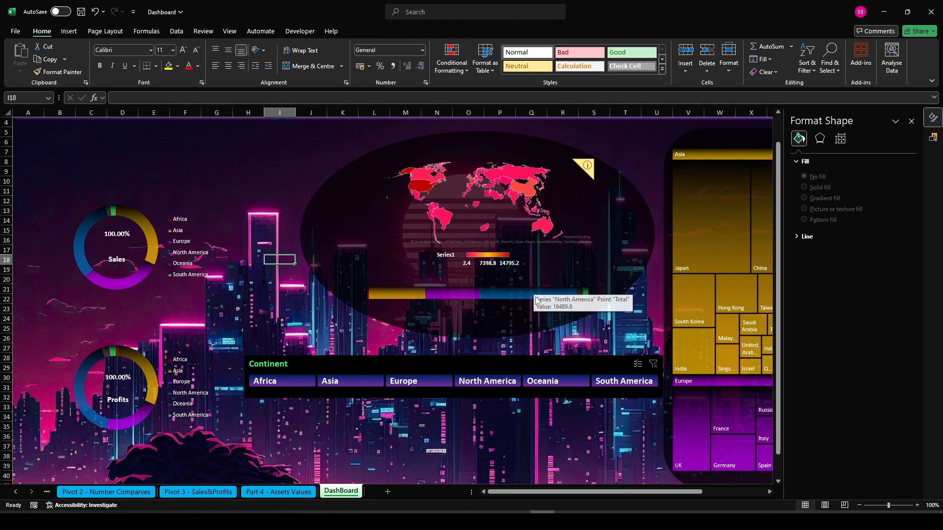
# Filter the dashboard to North America with the Continent slicer
pyautogui.click(488, 381)
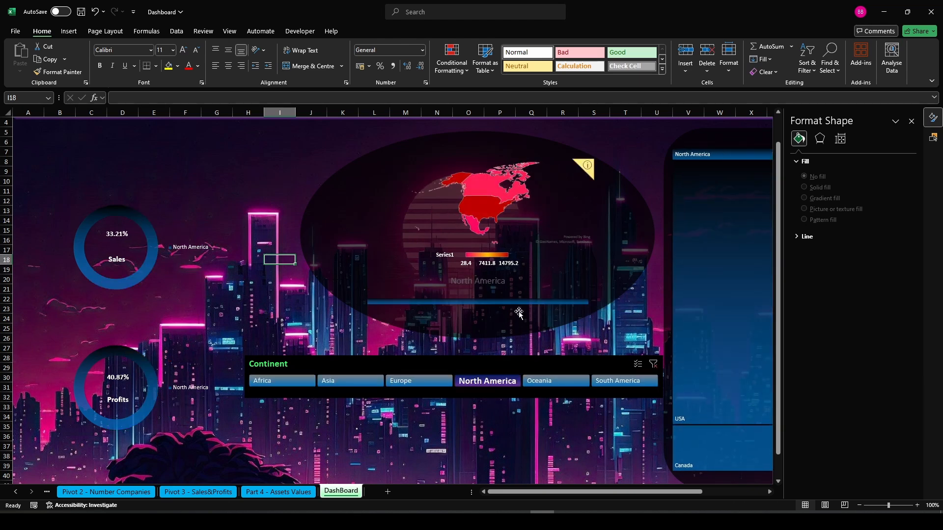
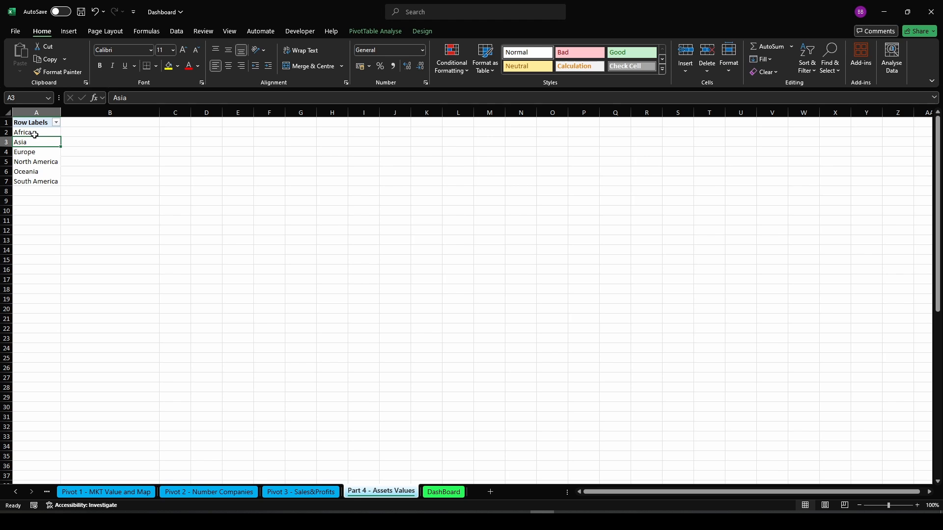
# Open the field list for the pivot table on the Part 4 - Assets Values sheet and add Assets ($billion) to Values
pyautogui.rightClick(35, 135)
pyautogui.click(77, 351)
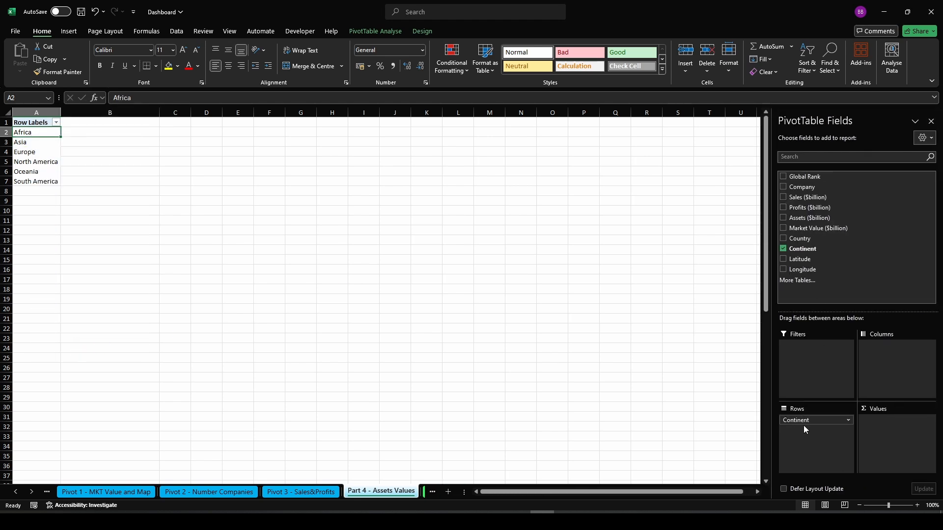
pyautogui.moveTo(816, 218); pyautogui.dragTo(883, 424)
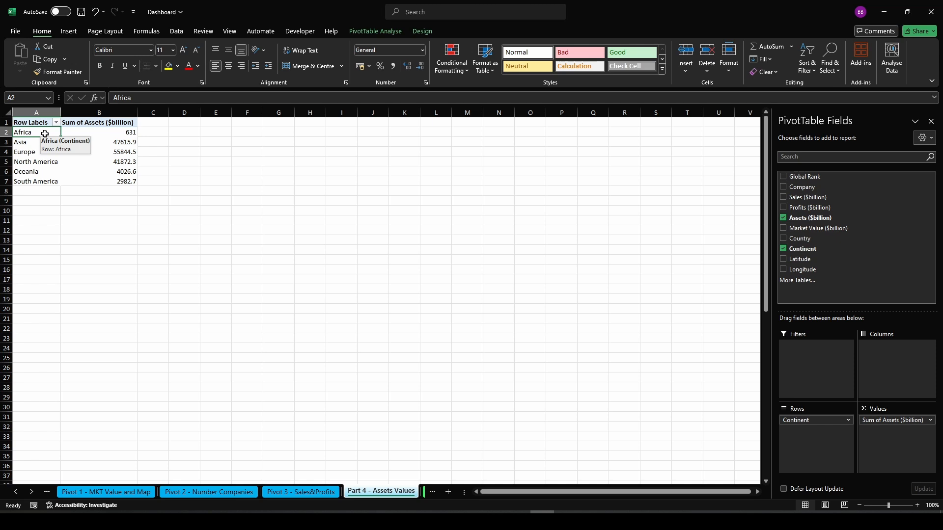
# Copy the whole assets pivot table and paste a duplicate starting at cell A10
pyautogui.hotkey('ctrl', 'a')
pyautogui.hotkey('ctrl', 'c')
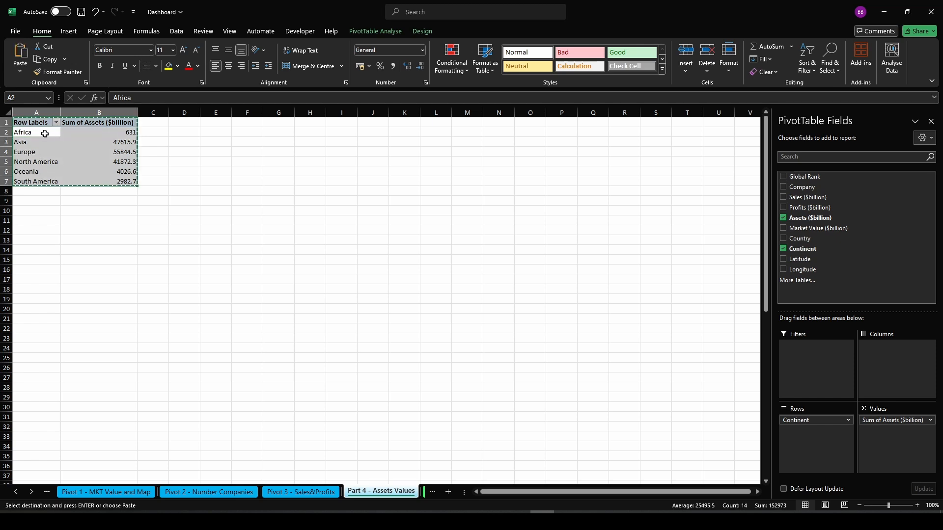
pyautogui.click(36, 211)
pyautogui.hotkey('ctrl', 'v')
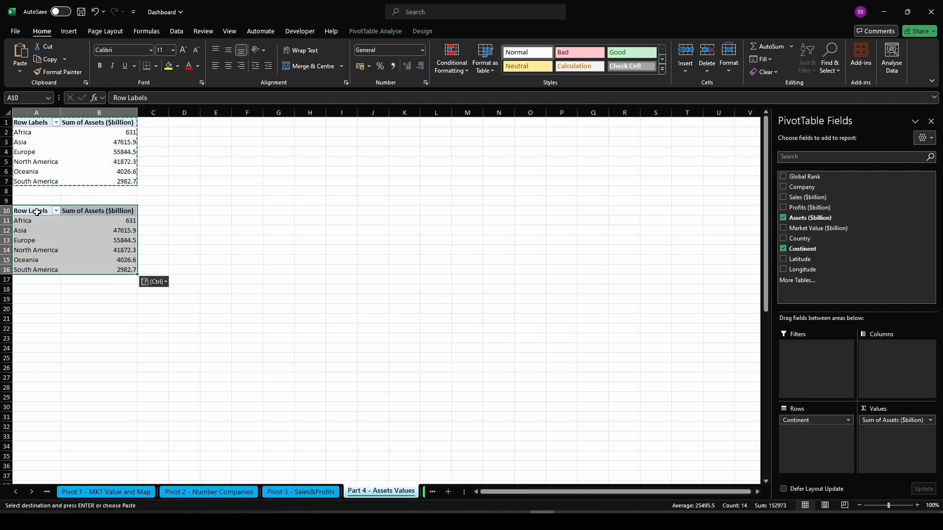
pyautogui.click(219, 223)
pyautogui.press('Escape')
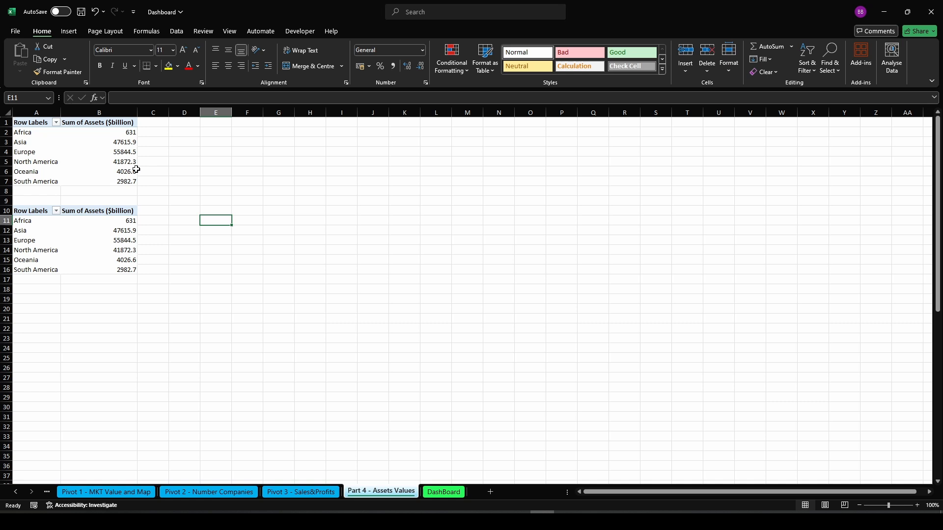
# Insert a 100% Stacked Bar pivot chart from the top pivot table
pyautogui.click(37, 129)
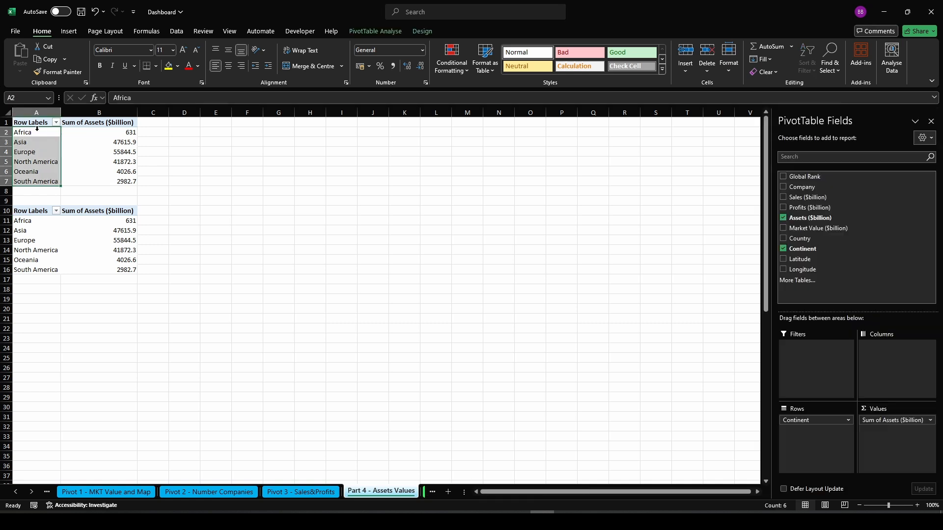
pyautogui.click(74, 32)
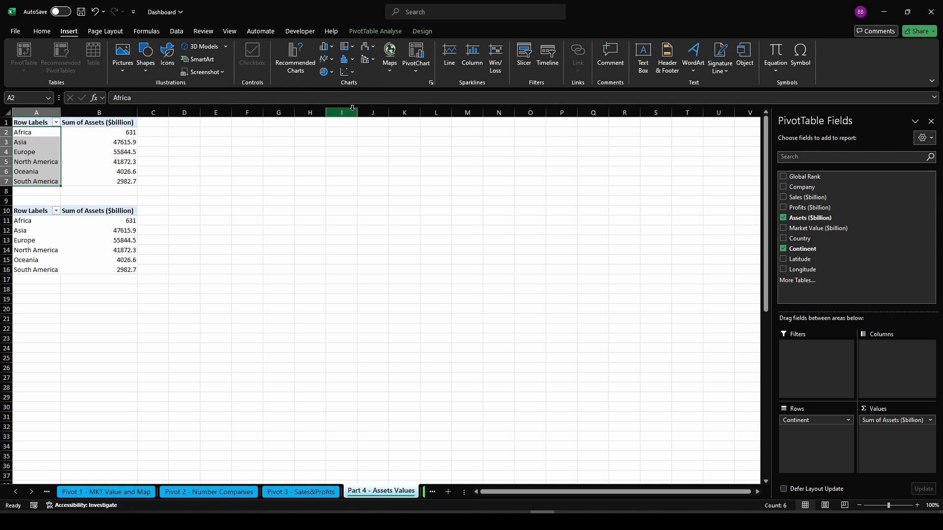
pyautogui.click(300, 70)
pyautogui.click(345, 210)
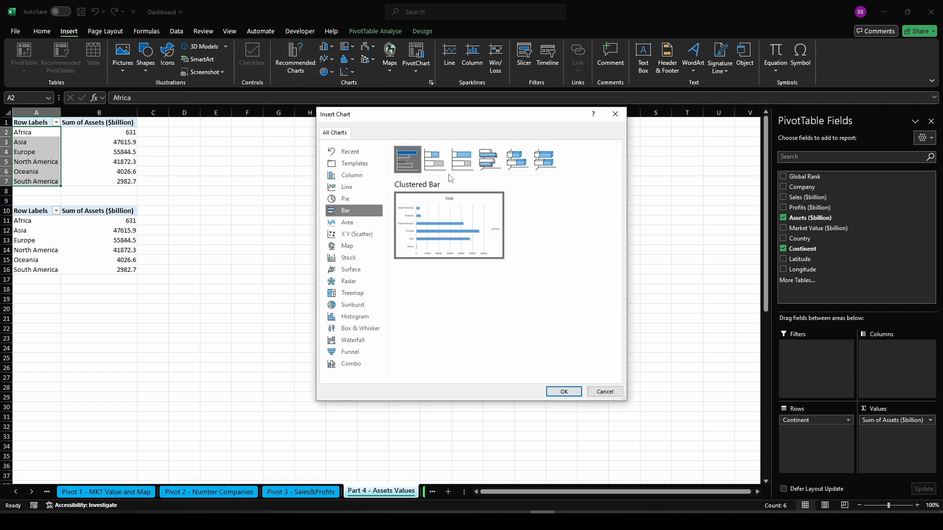
pyautogui.click(462, 159)
pyautogui.click(564, 391)
# Hide all field buttons on the new pivot chart
pyautogui.rightClick(319, 238)
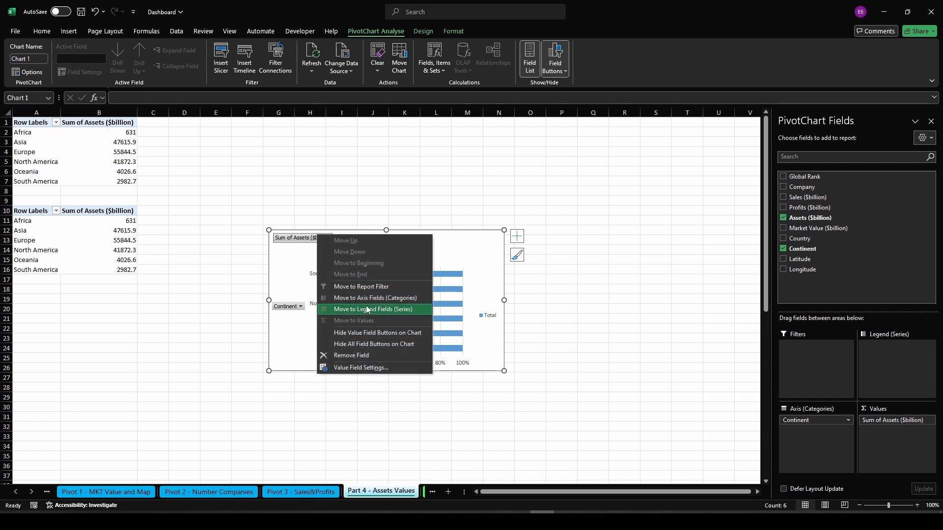
pyautogui.click(378, 345)
# Switch the chart's rows and columns and move the chart up beside the pivot tables
pyautogui.click(425, 32)
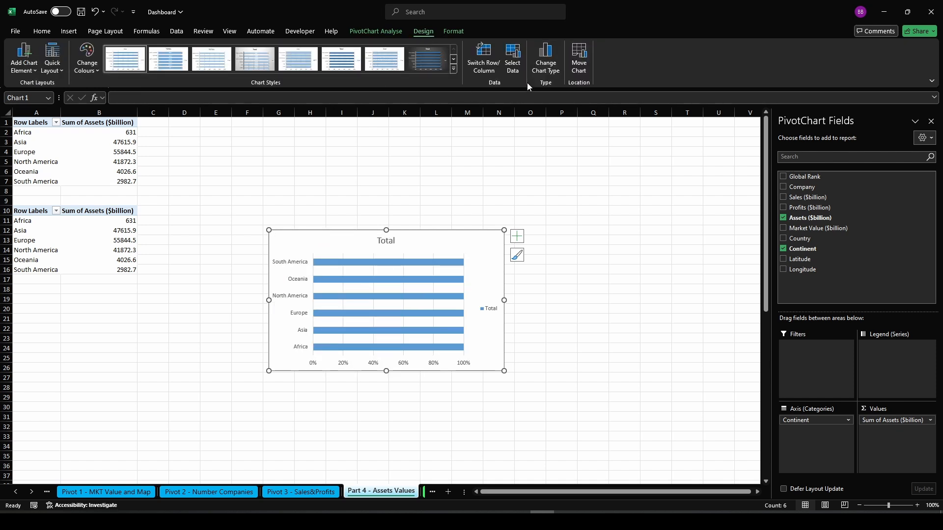
pyautogui.click(484, 60)
pyautogui.moveTo(512, 231); pyautogui.dragTo(597, 127)
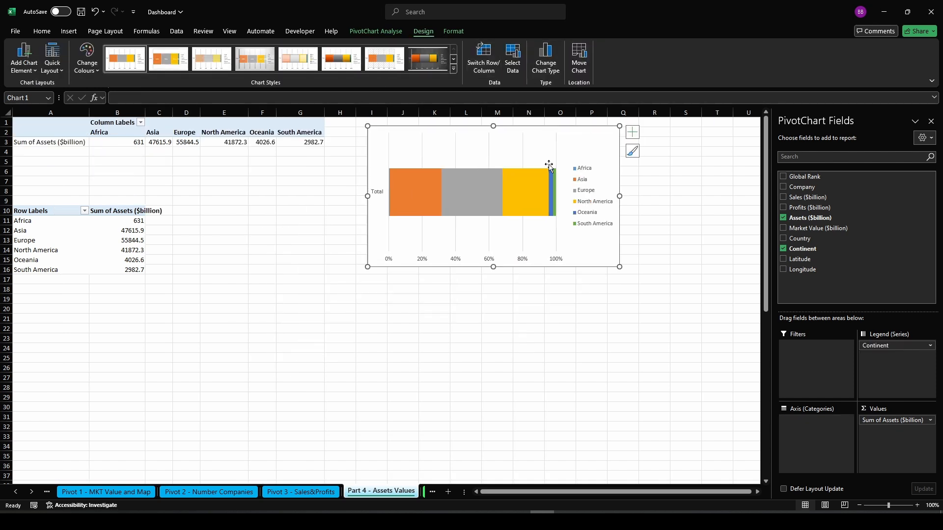
# Delete the chart title and the vertical axis labels, and shrink the chart's height
pyautogui.press('Delete')
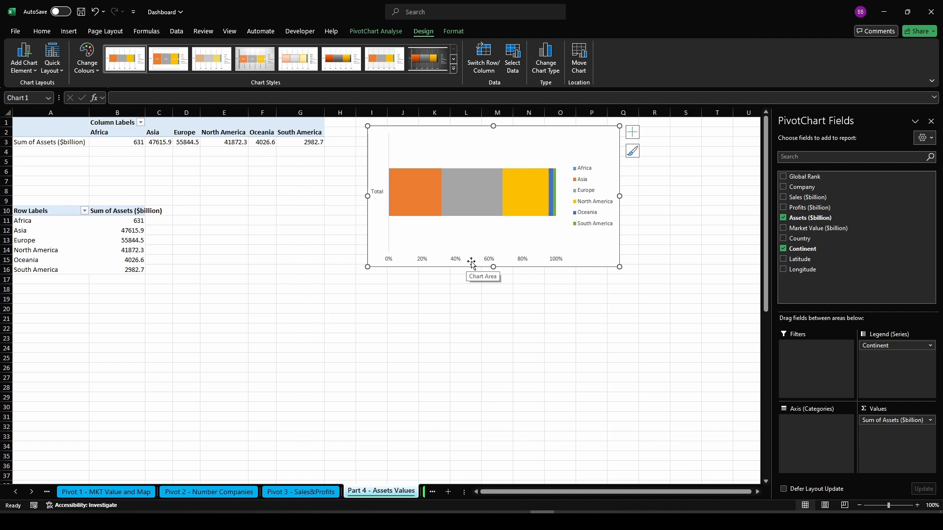
pyautogui.click(378, 194)
pyautogui.press('Delete')
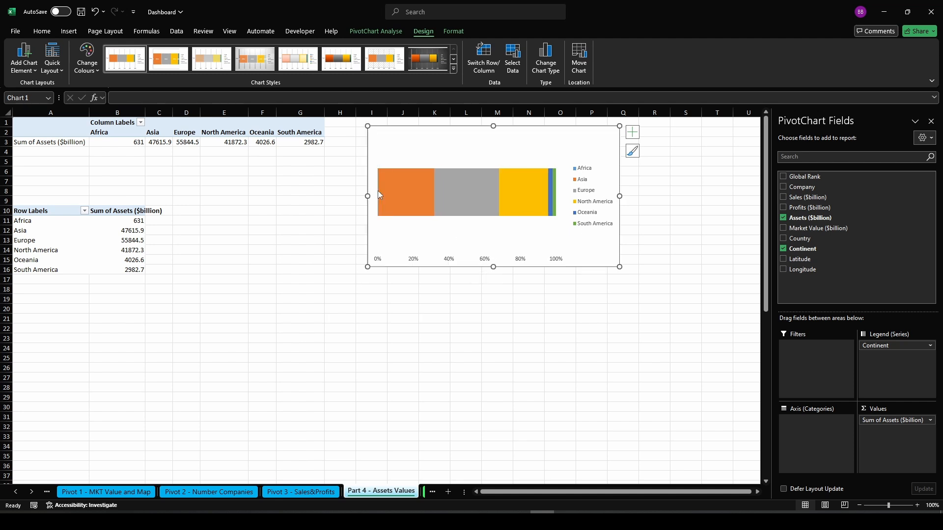
pyautogui.moveTo(493, 267); pyautogui.dragTo(497, 211)
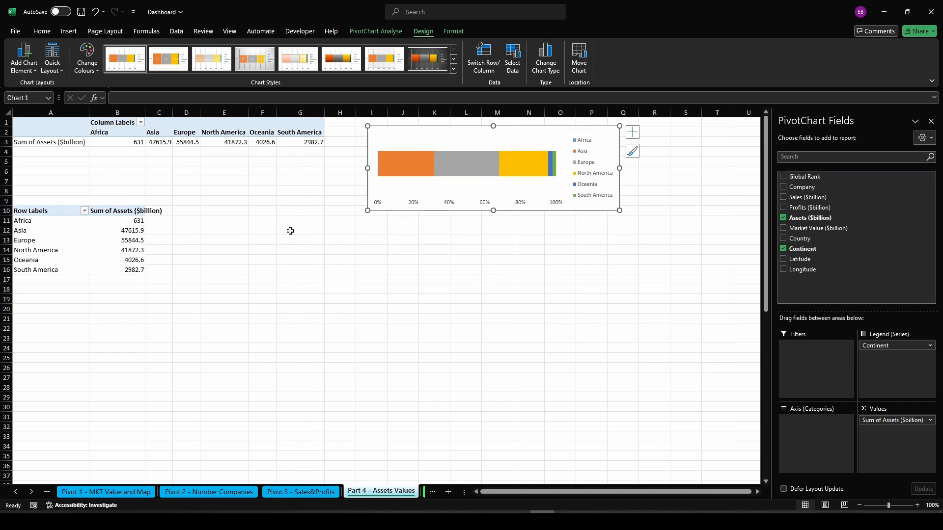
# Turn grand totals on for rows and columns in the lower pivot table
pyautogui.click(264, 238)
pyautogui.click(48, 222)
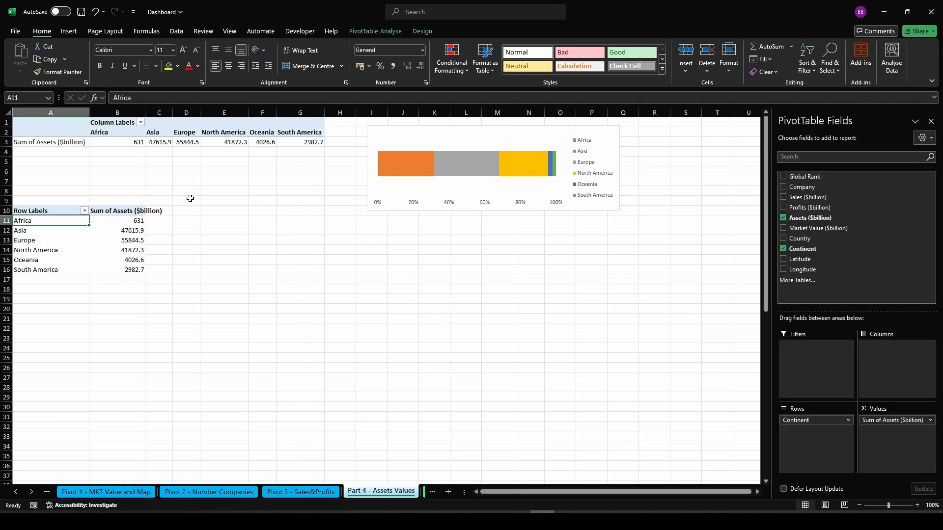
pyautogui.click(427, 32)
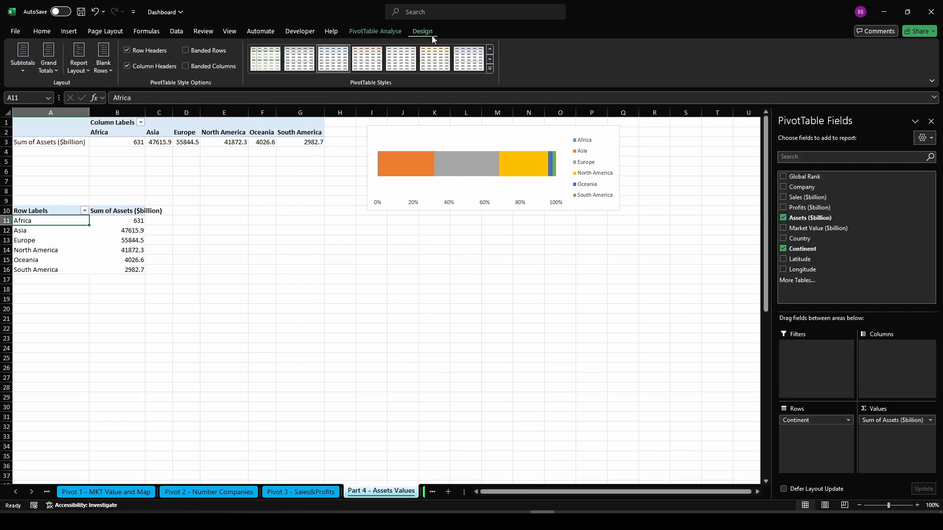
pyautogui.click(49, 64)
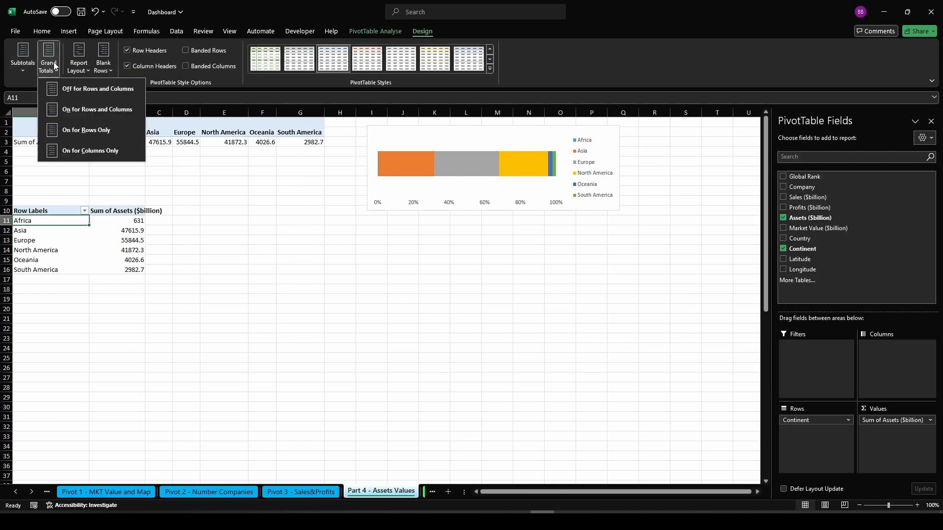
pyautogui.click(91, 107)
# Copy the lower pivot's continent labels and Grand Total label and paste them as values starting at E11
pyautogui.click(216, 270)
pyautogui.moveTo(42, 221); pyautogui.dragTo(36, 281)
pyautogui.hotkey('ctrl', 'c')
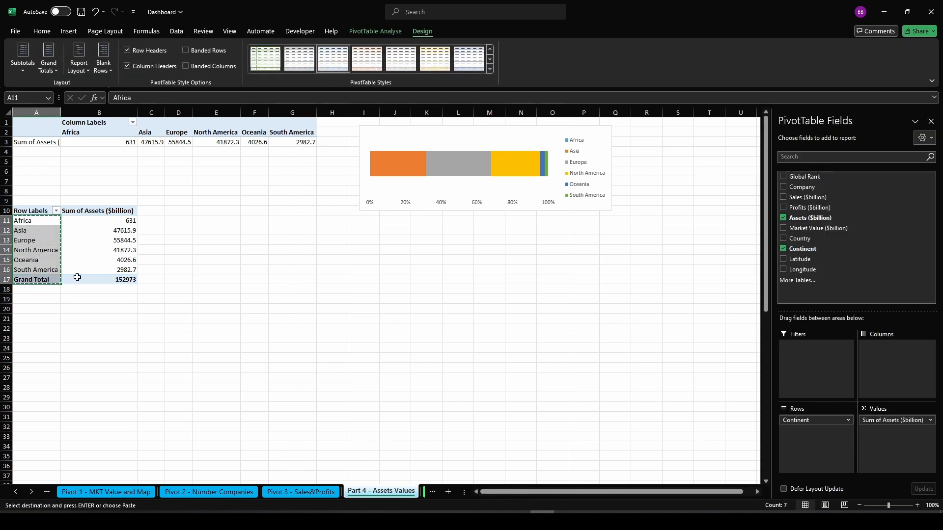
pyautogui.rightClick(201, 222)
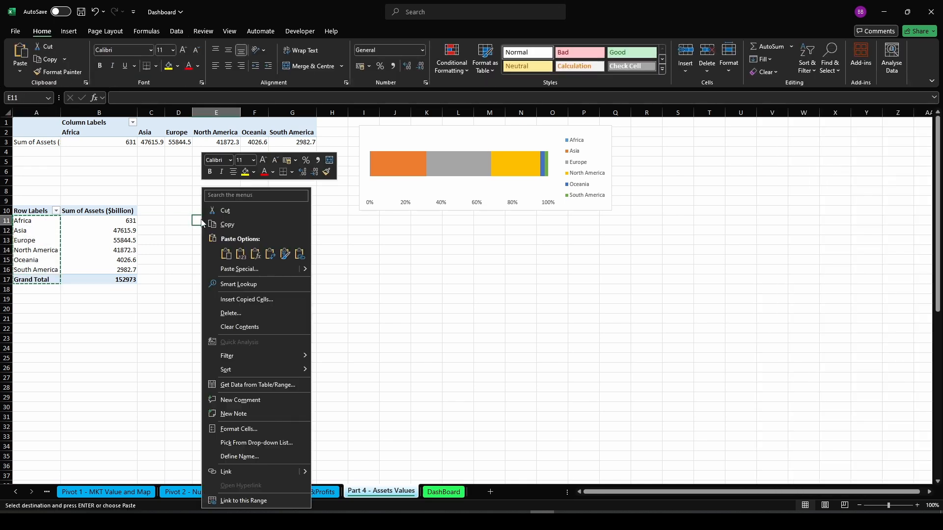
pyautogui.click(241, 254)
# Enter =SUMIF($A$11:$A$16;E11;$B$11:$B$16) in F11 to pull the assets for each continent
pyautogui.click(260, 221)
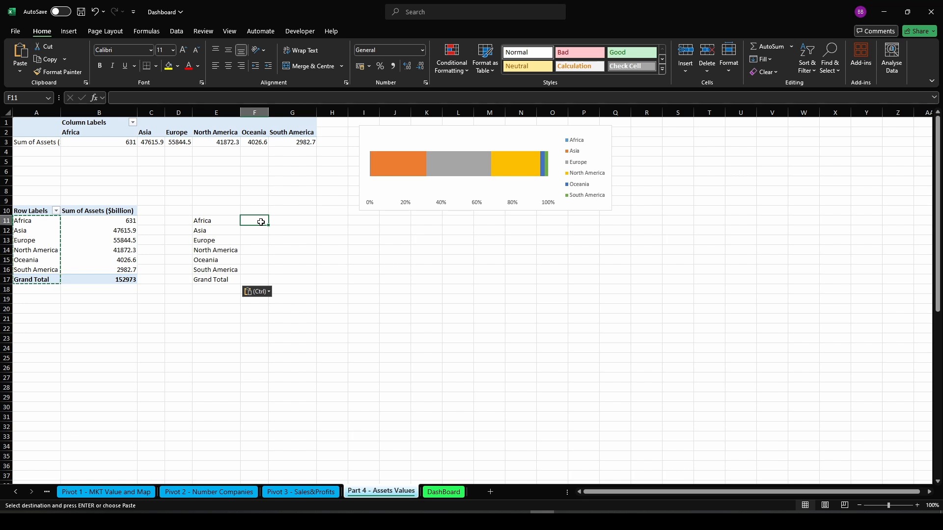
pyautogui.write('=SUMI')
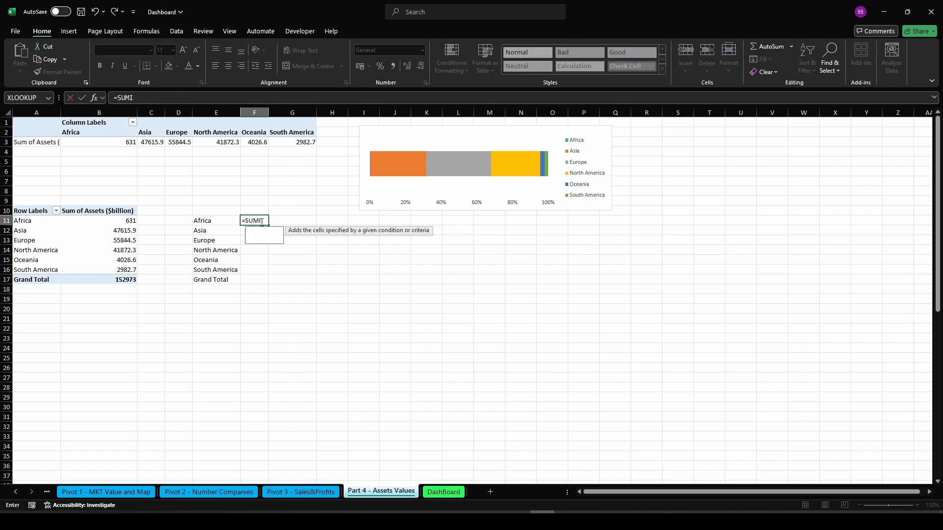
pyautogui.write('F(')
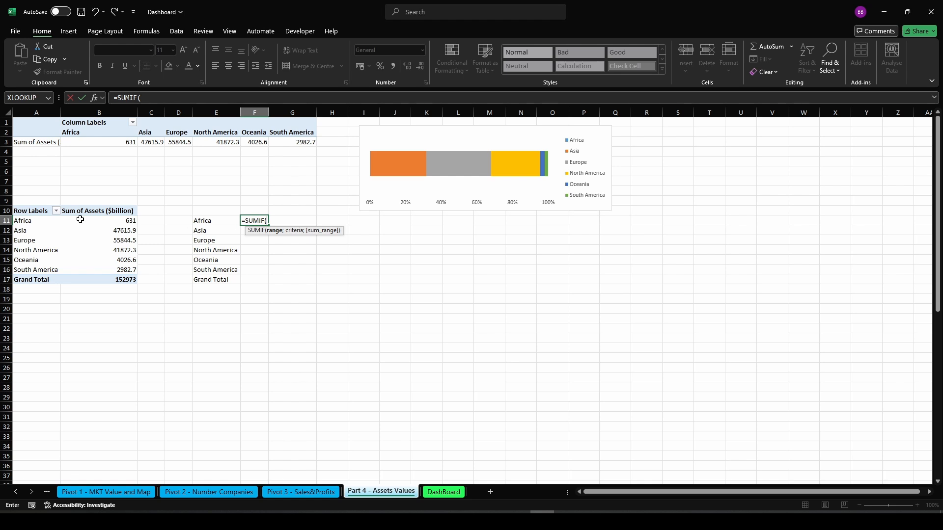
pyautogui.moveTo(35, 224); pyautogui.dragTo(39, 267)
pyautogui.press('F4')
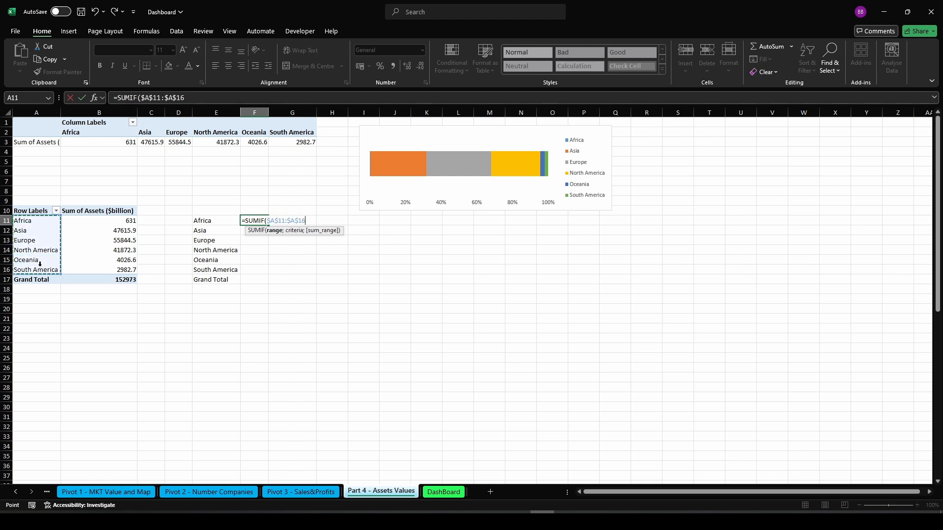
pyautogui.write(';')
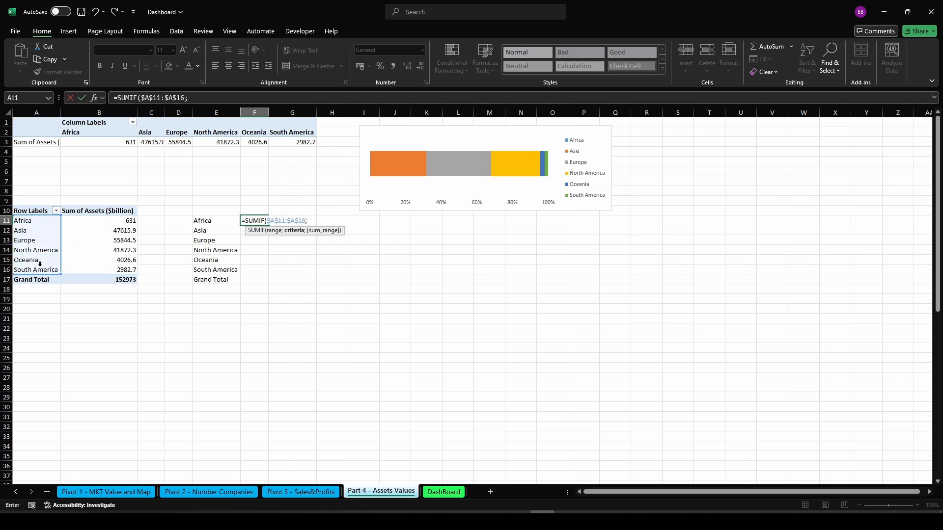
pyautogui.click(208, 220)
pyautogui.write(';')
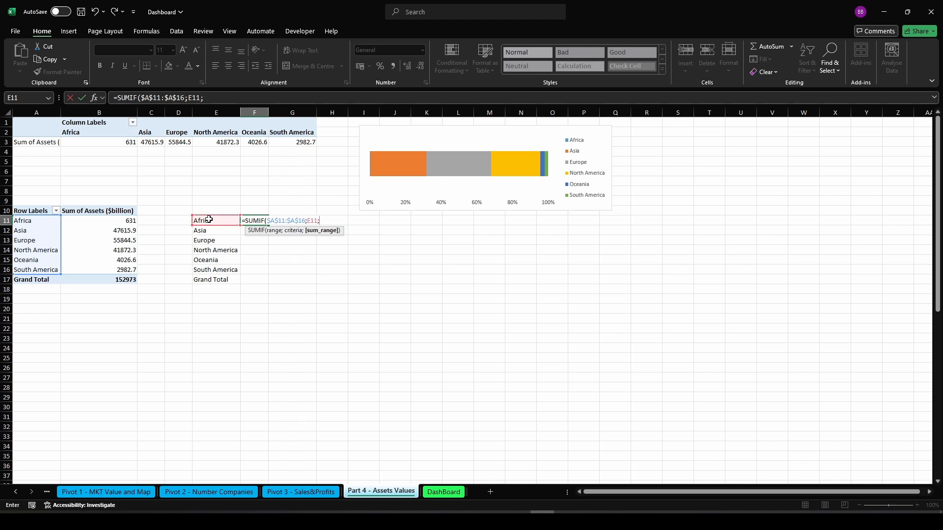
pyautogui.moveTo(128, 221); pyautogui.dragTo(124, 268)
pyautogui.press('F4')
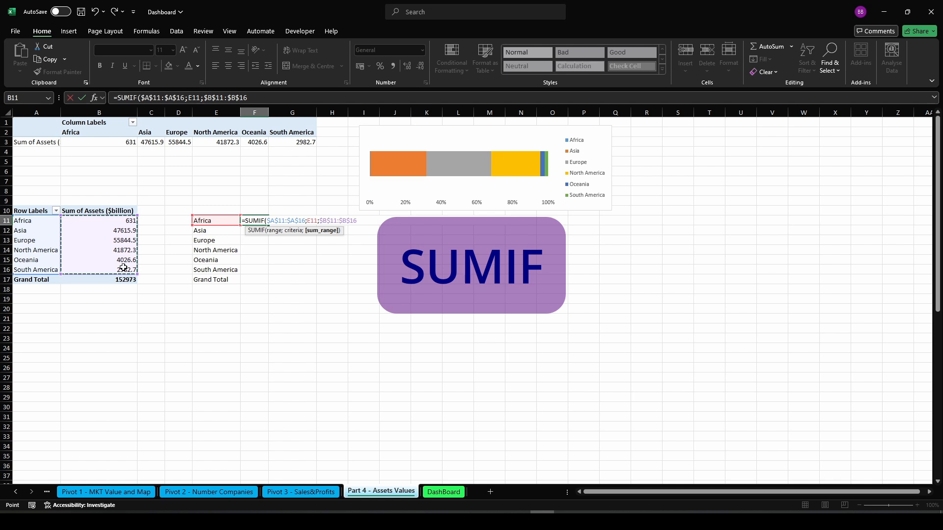
pyautogui.write(')')
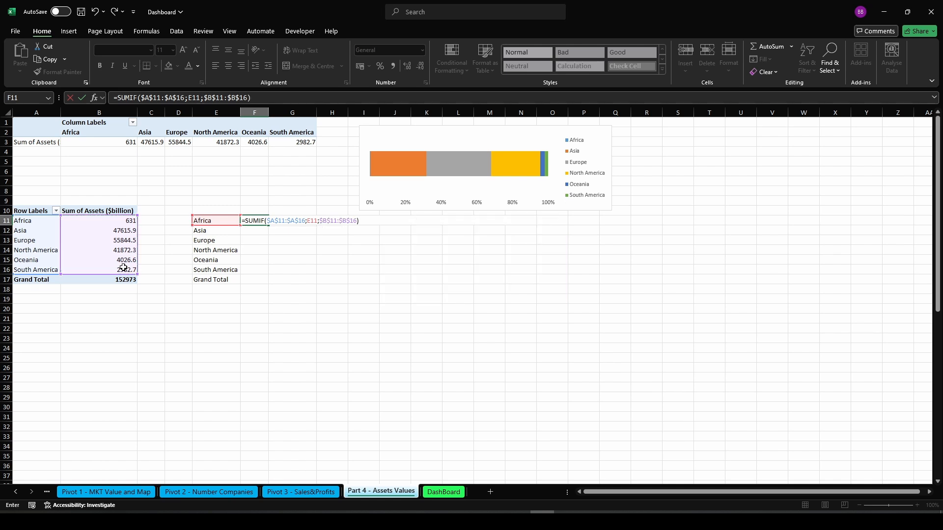
pyautogui.press('Return')
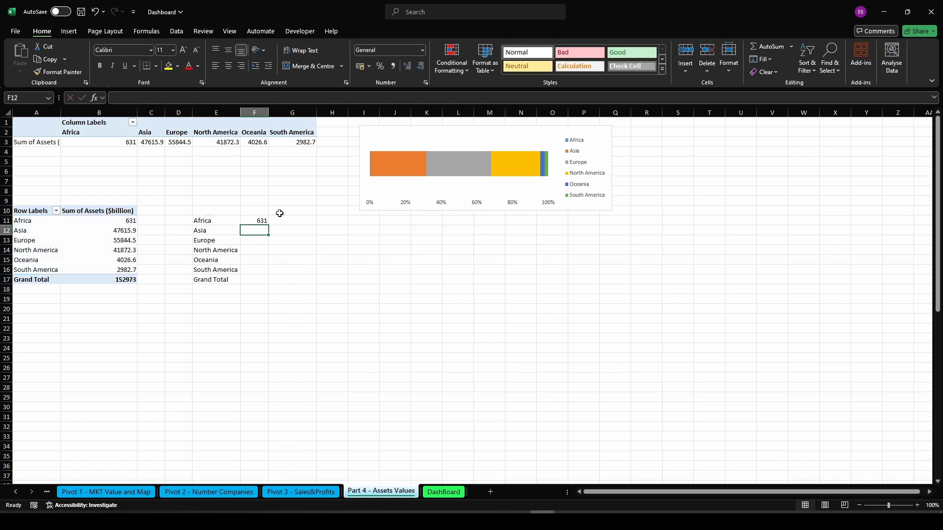
# Fill the SUMIF formula from F11 down to F16
pyautogui.click(263, 222)
pyautogui.moveTo(269, 227); pyautogui.dragTo(269, 274)
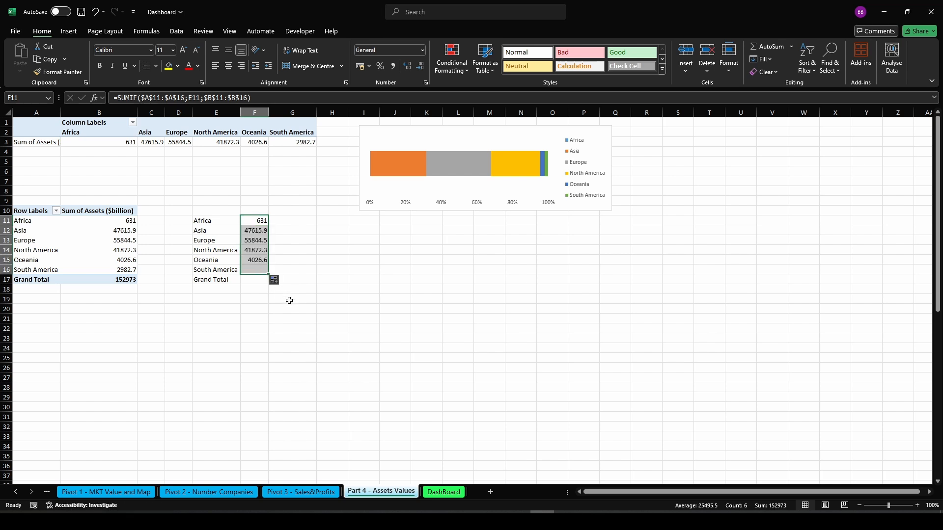
# Enter =SUM(F11:F16) in F17 as the grand total
pyautogui.click(248, 281)
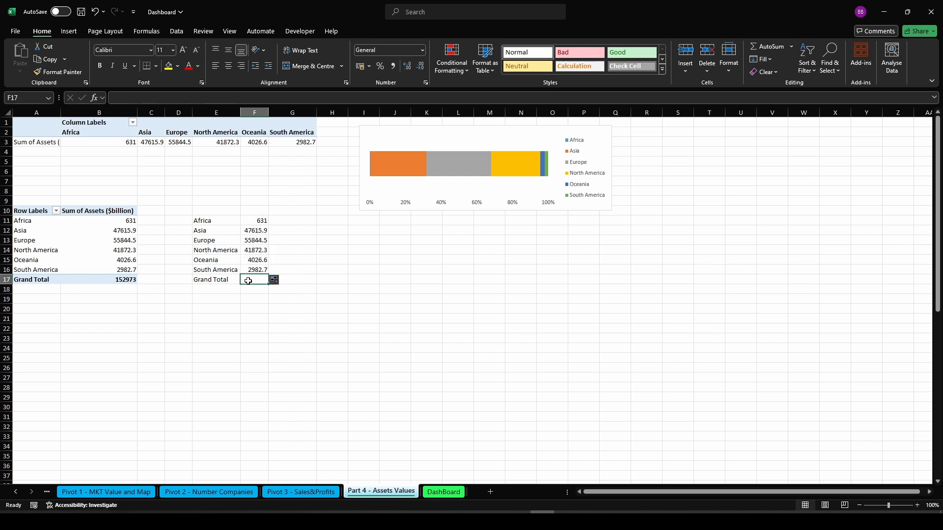
pyautogui.write('=SUM(')
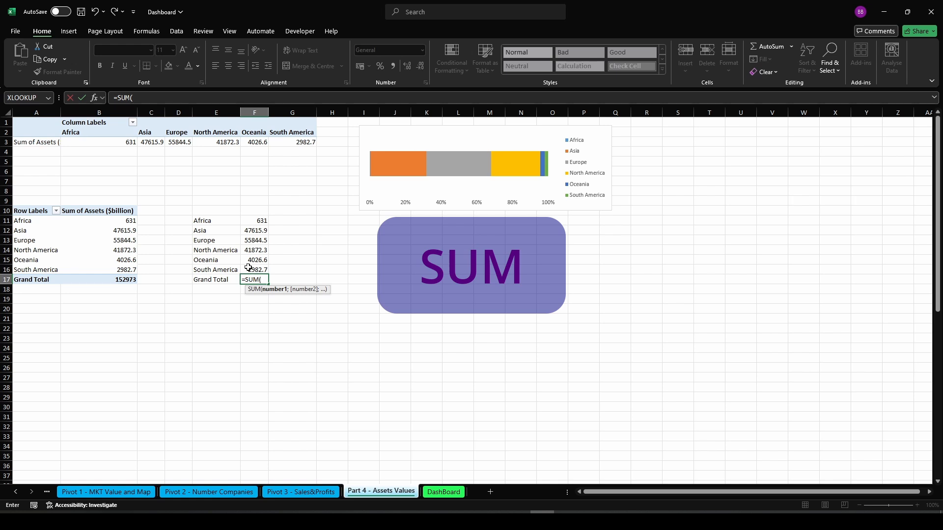
pyautogui.moveTo(256, 220); pyautogui.dragTo(250, 269)
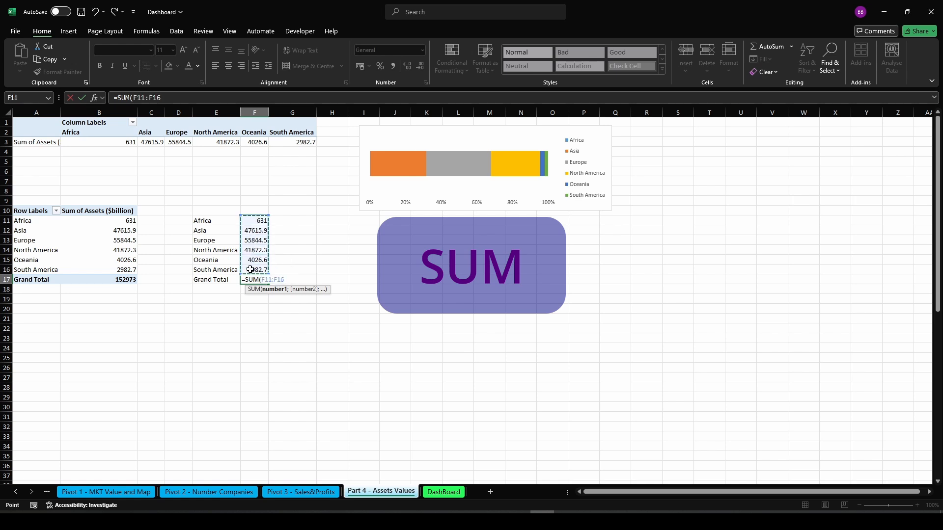
pyautogui.write(')')
pyautogui.press('Return')
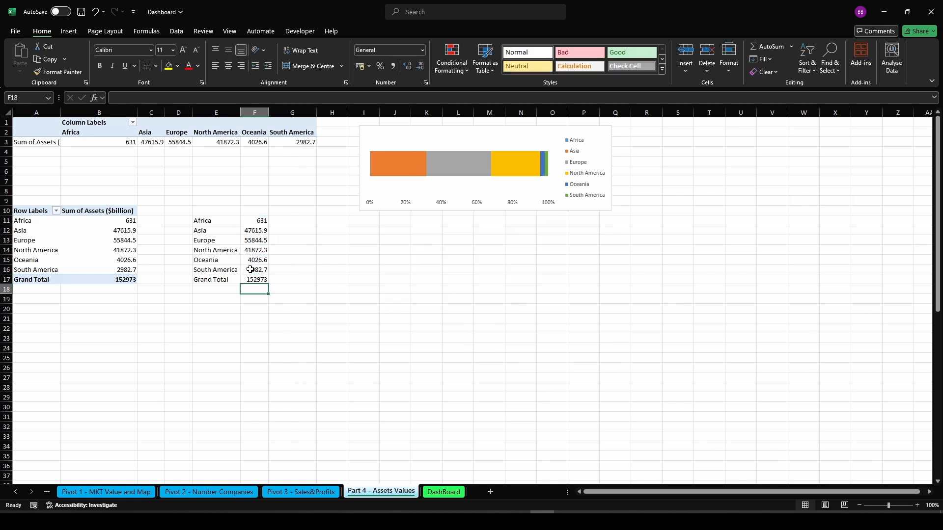
pyautogui.click(256, 280)
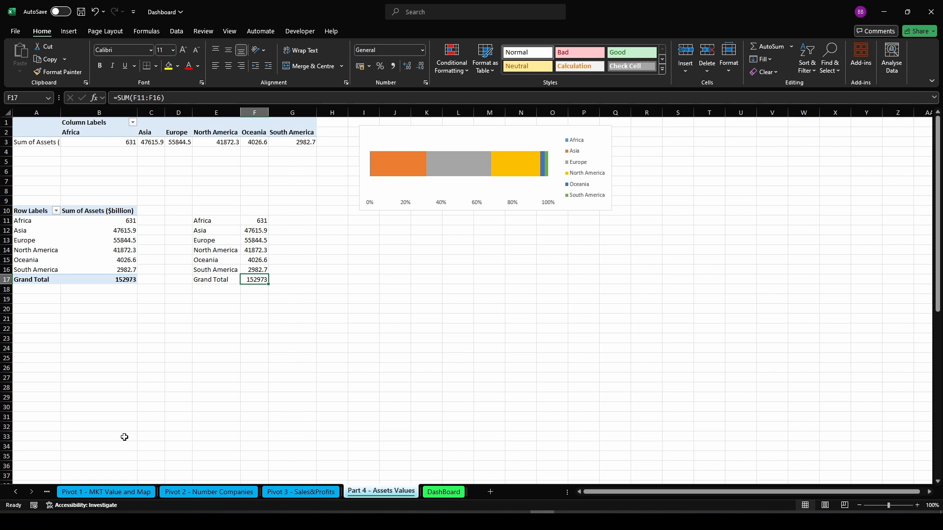
# Copy the Continent slicer from the Pivot 1 sheet and paste it onto the Part 4 - Assets Values sheet
pyautogui.click(117, 491)
pyautogui.click(657, 350)
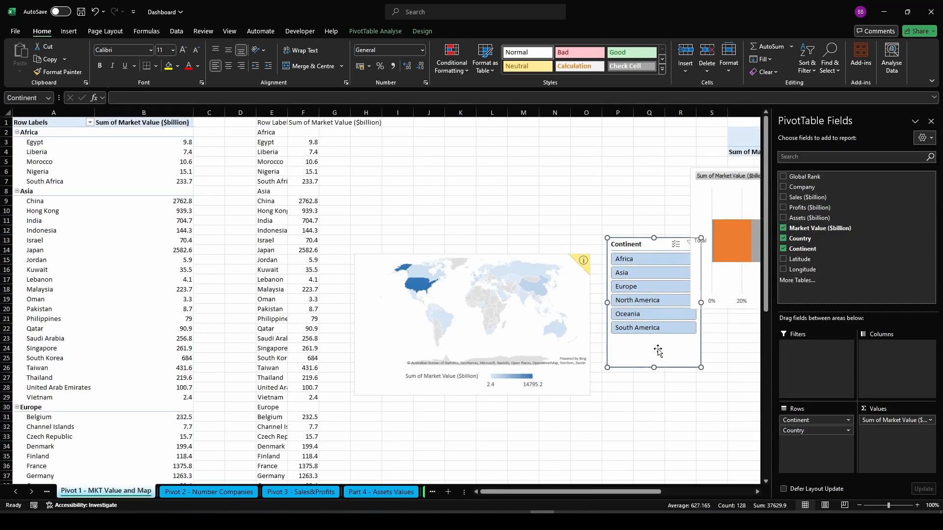
pyautogui.click(391, 492)
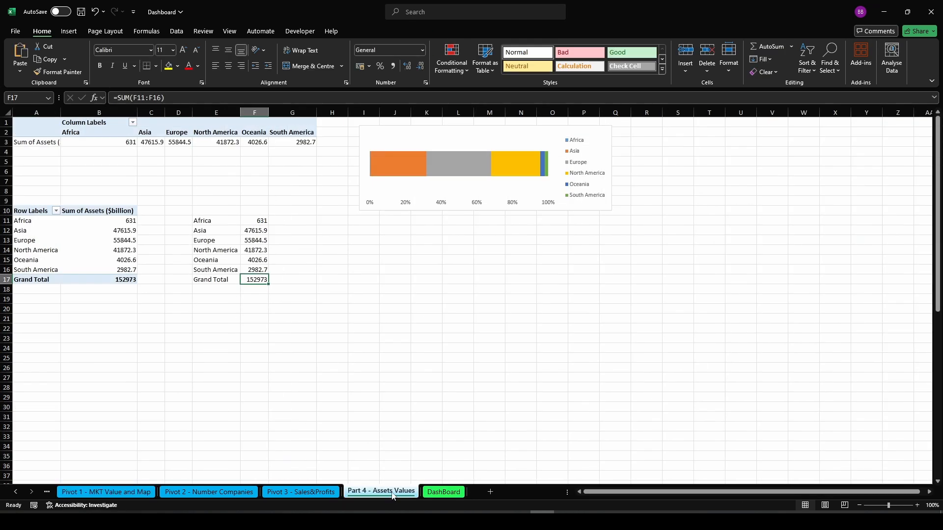
pyautogui.click(750, 174)
pyautogui.hotkey('ctrl', 'v')
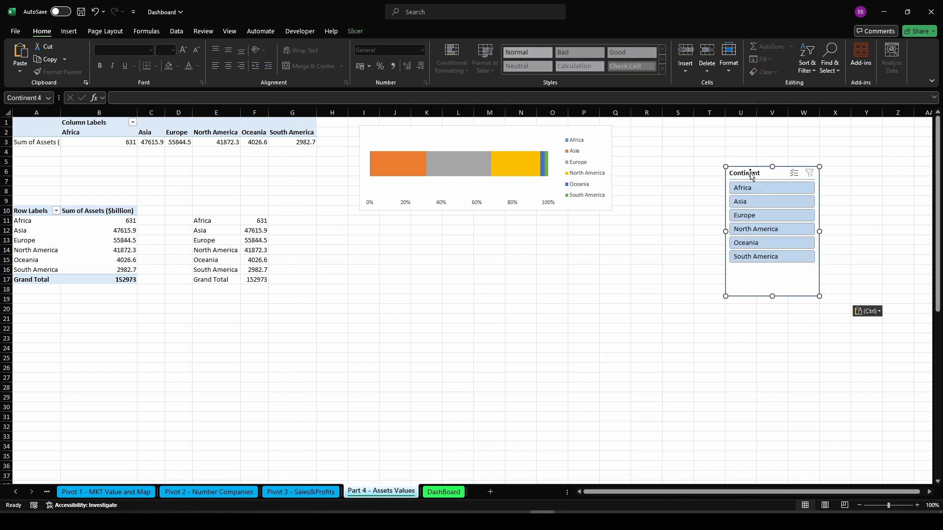
# Insert a waterfall chart from the continent totals in E11:F17
pyautogui.moveTo(208, 223); pyautogui.dragTo(255, 281)
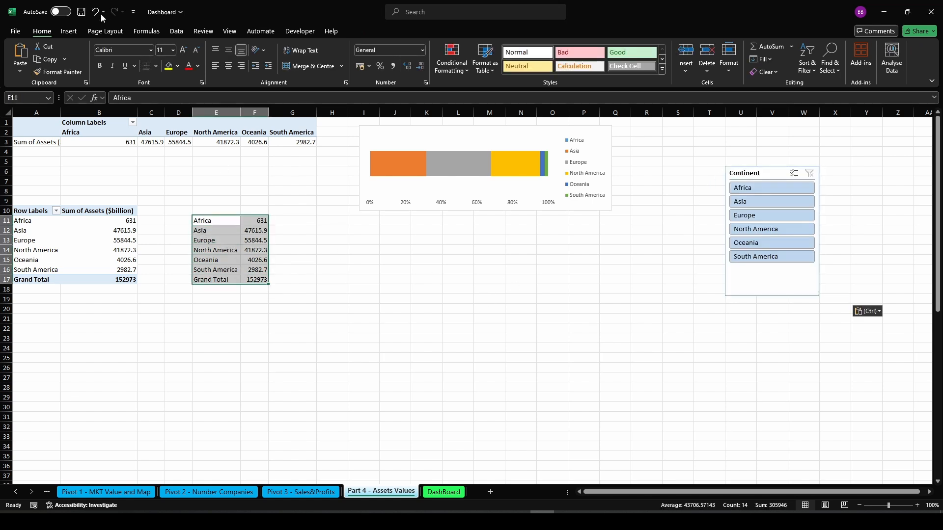
pyautogui.click(69, 33)
pyautogui.click(367, 46)
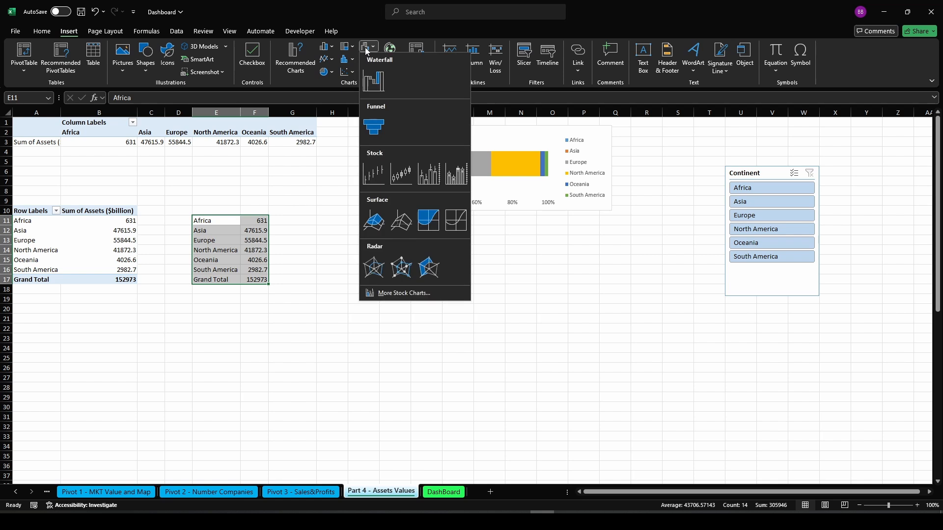
pyautogui.click(375, 81)
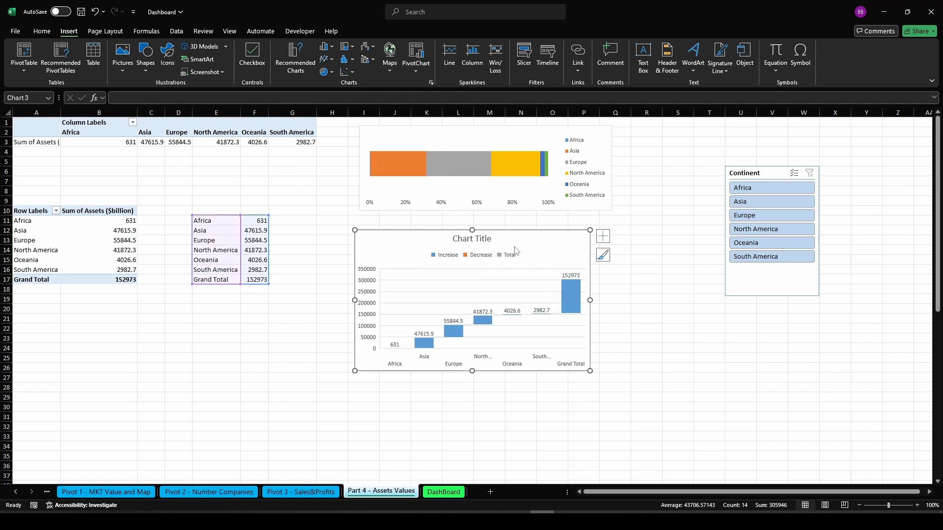
# Set the waterfall chart's Grand Total bar as a total
pyautogui.click(577, 308)
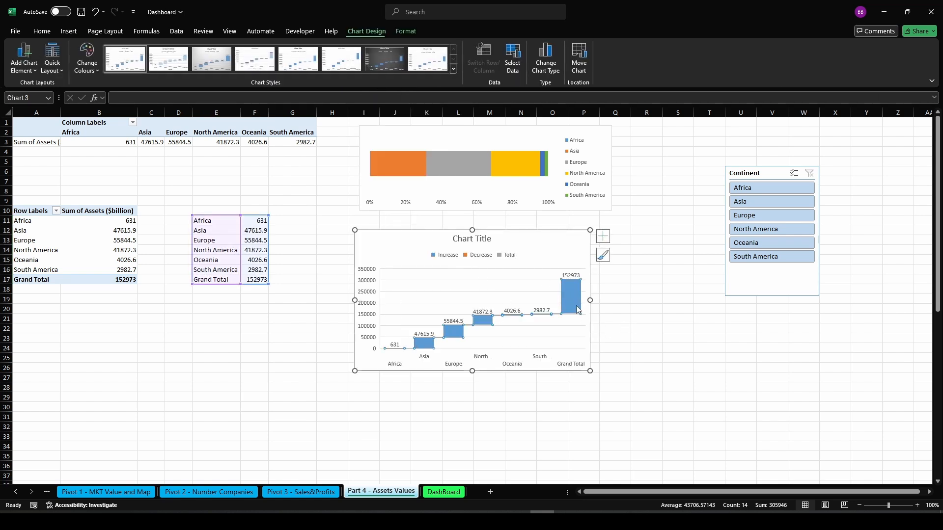
pyautogui.click(576, 306)
pyautogui.rightClick(576, 305)
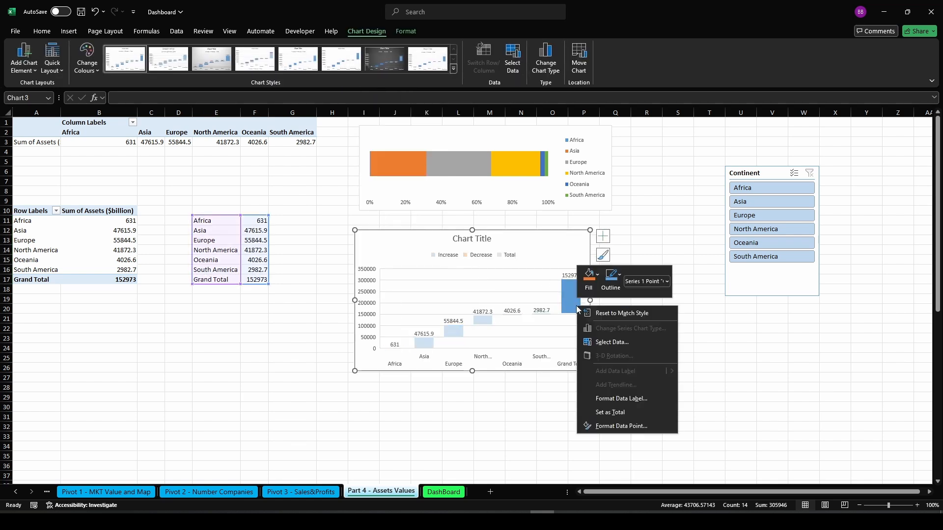
pyautogui.click(620, 411)
pyautogui.click(614, 375)
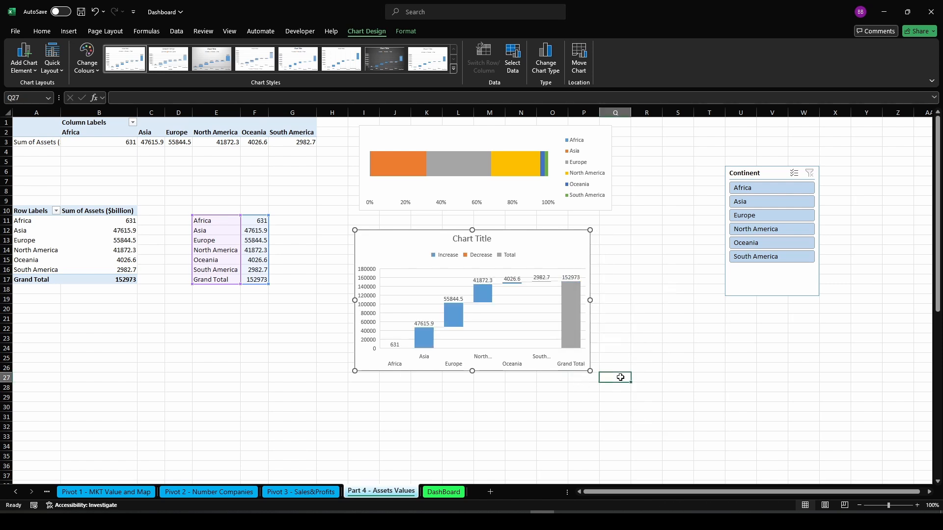
# Delete the waterfall chart's legend, chart title and vertical axis
pyautogui.click(489, 254)
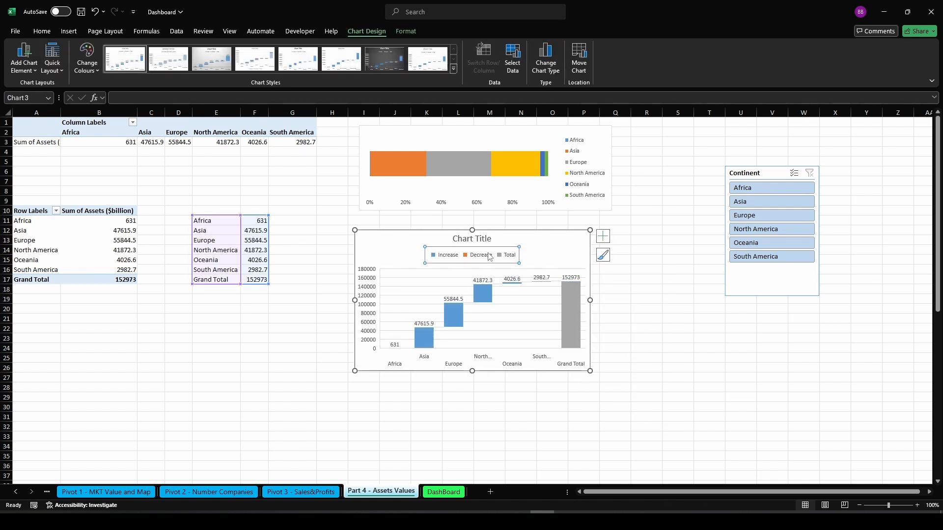
pyautogui.press('Delete')
pyautogui.click(480, 244)
pyautogui.press('Delete')
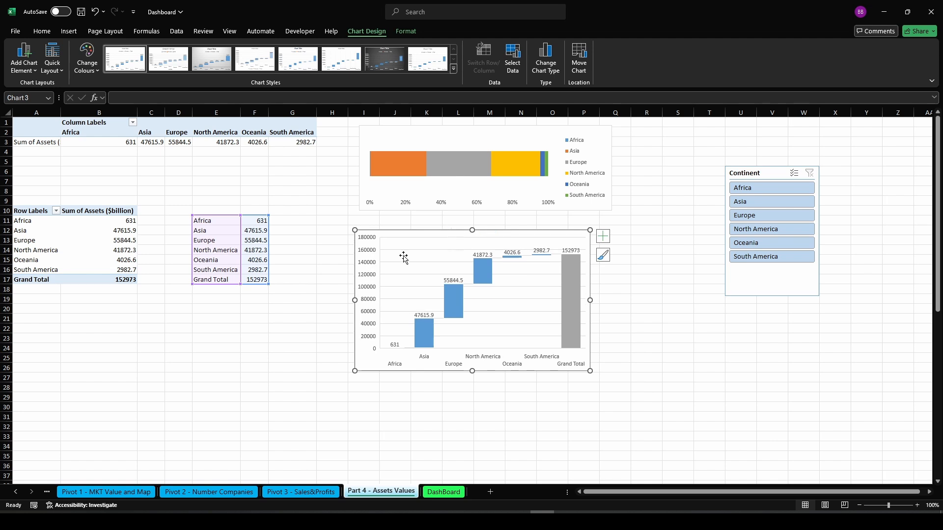
pyautogui.click(365, 283)
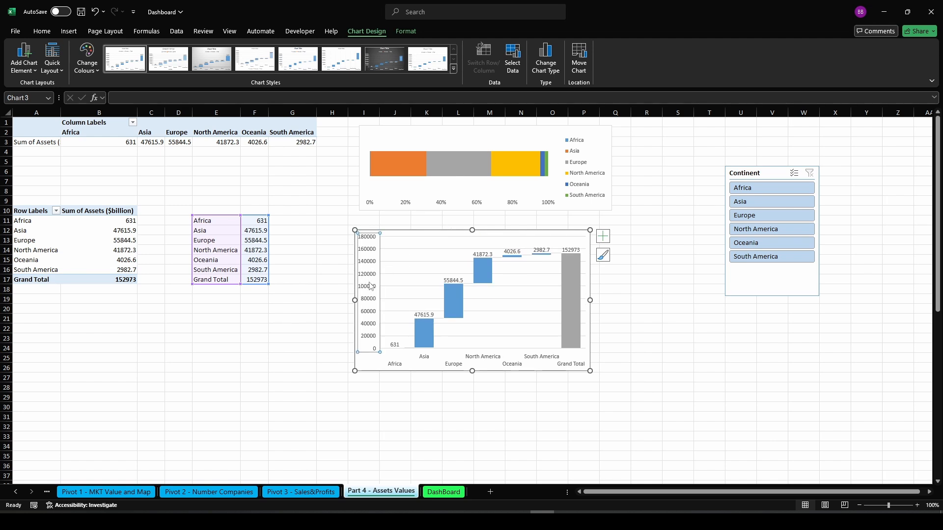
pyautogui.press('Delete')
# Remove the major gridlines from the waterfall chart's plot area
pyautogui.click(379, 263)
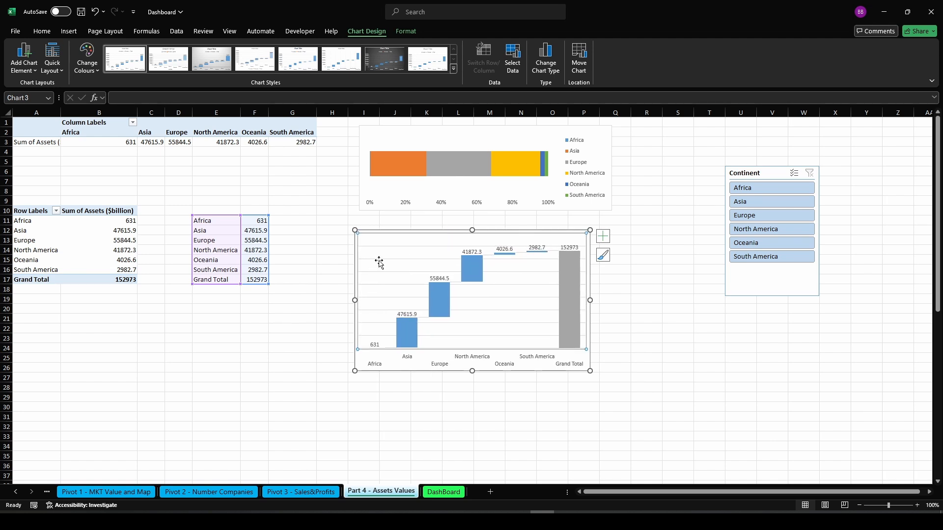
pyautogui.doubleClick(384, 264)
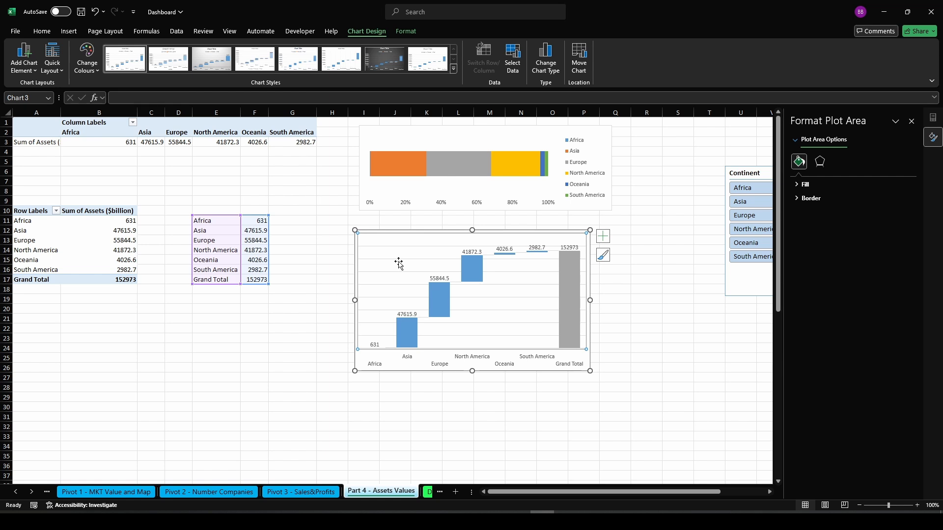
pyautogui.click(260, 383)
pyautogui.click(406, 268)
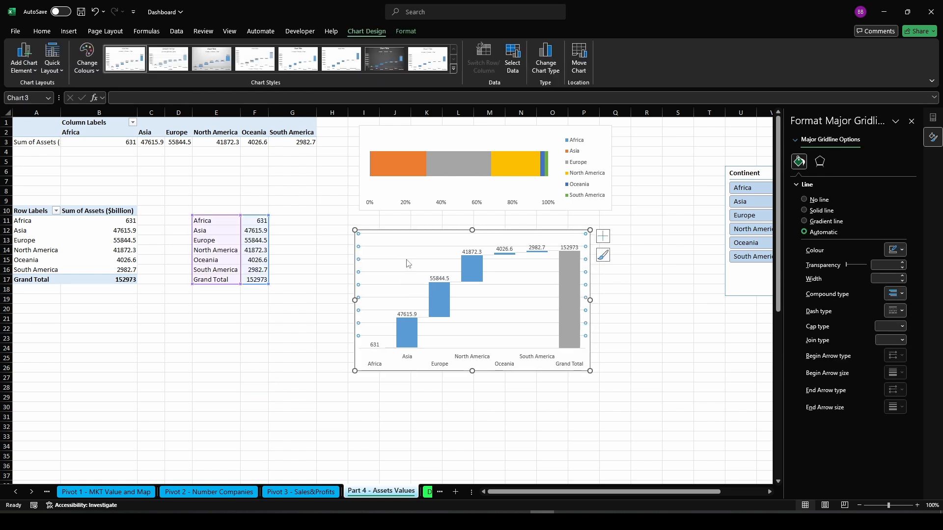
pyautogui.click(406, 261)
pyautogui.click(911, 121)
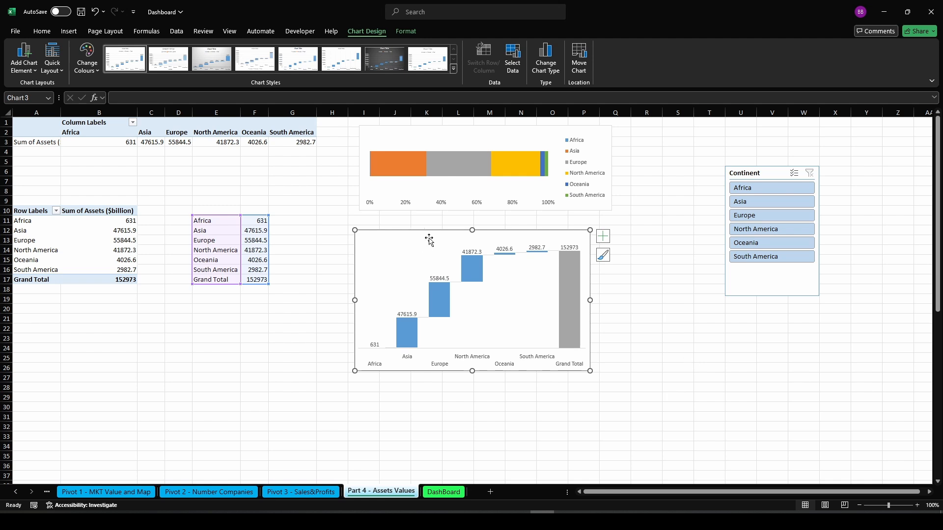
# Test the Continent slicer by filtering single and multiple continents, then reselect all continents
pyautogui.moveTo(398, 170)
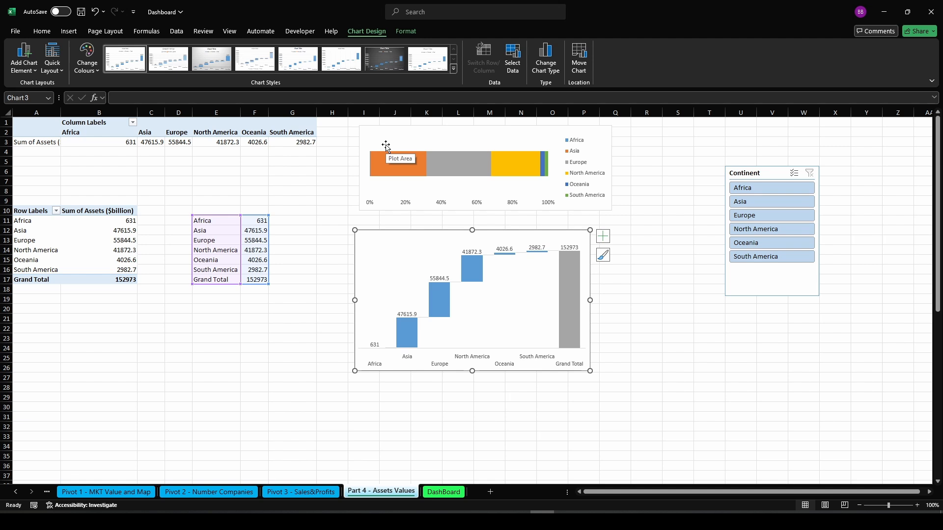
pyautogui.click(780, 189)
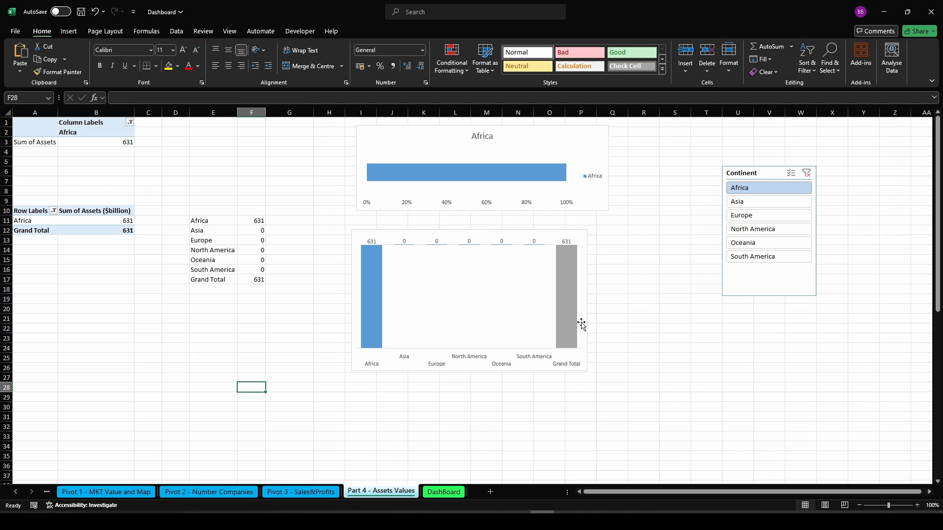
pyautogui.click(781, 201)
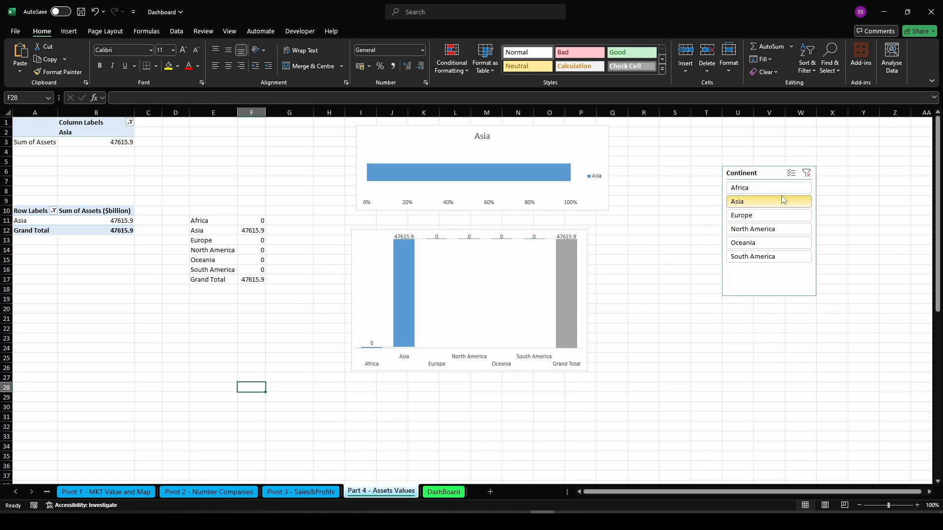
pyautogui.click(771, 216)
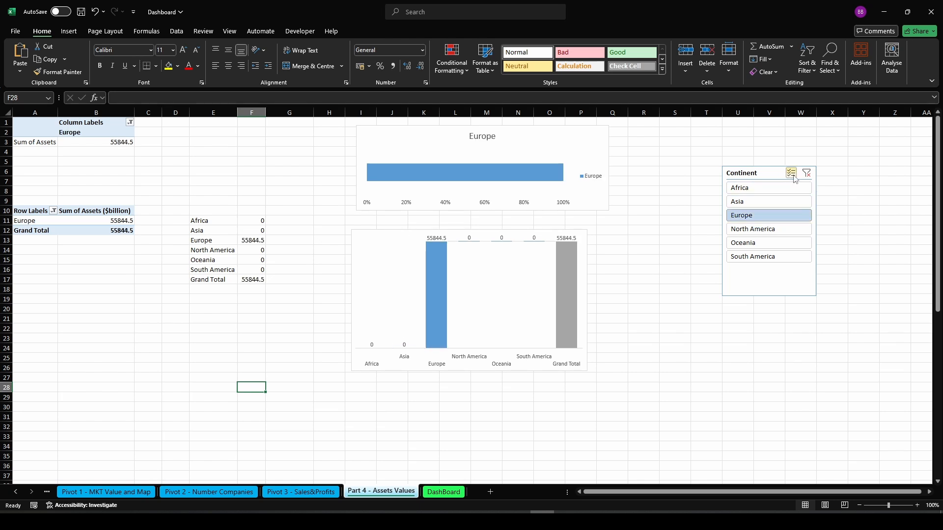
pyautogui.click(791, 173)
pyautogui.click(767, 235)
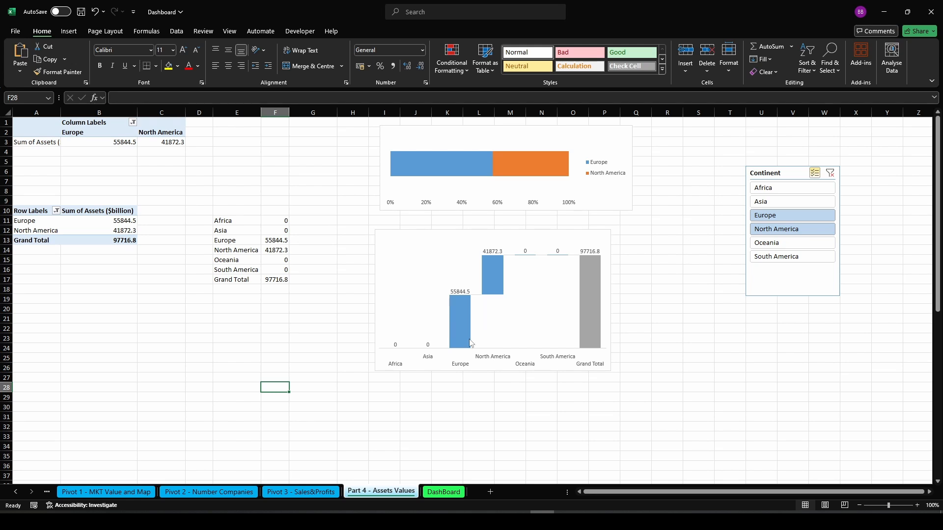
pyautogui.click(769, 246)
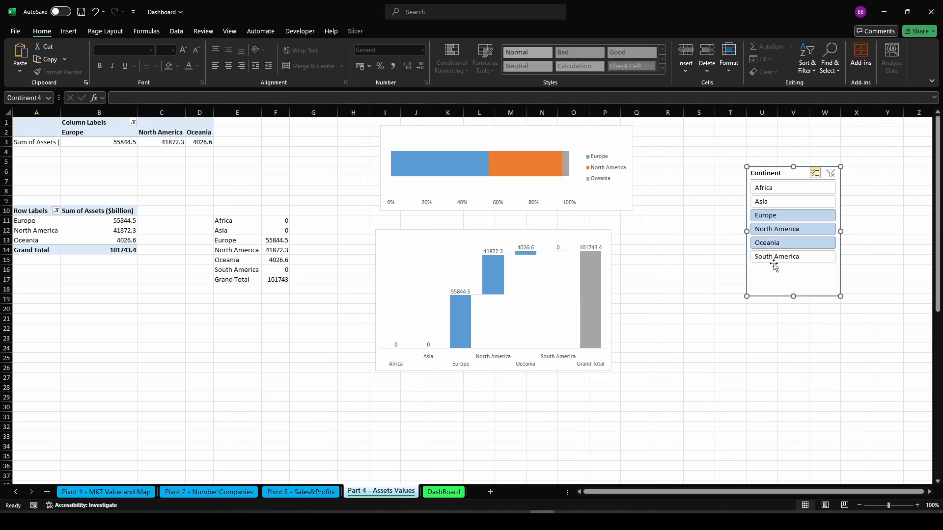
pyautogui.click(775, 265)
pyautogui.click(774, 260)
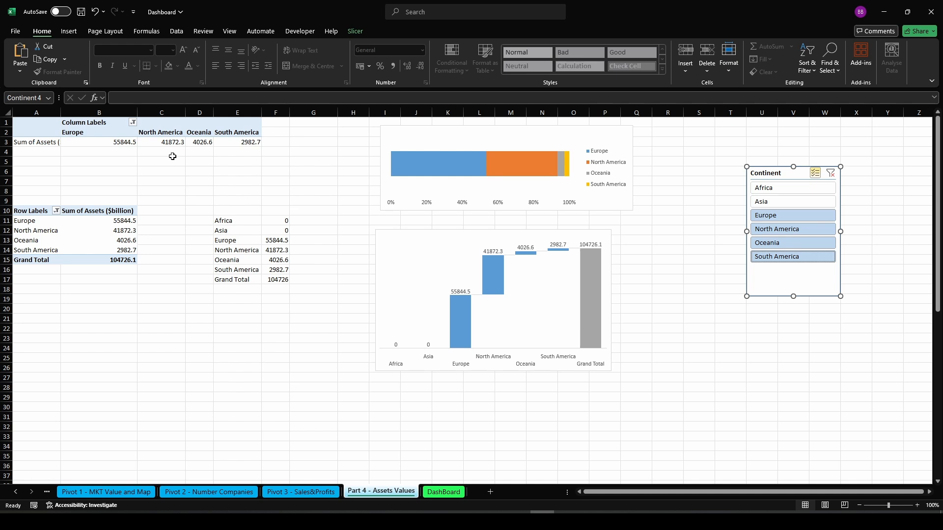
pyautogui.click(784, 189)
pyautogui.click(787, 203)
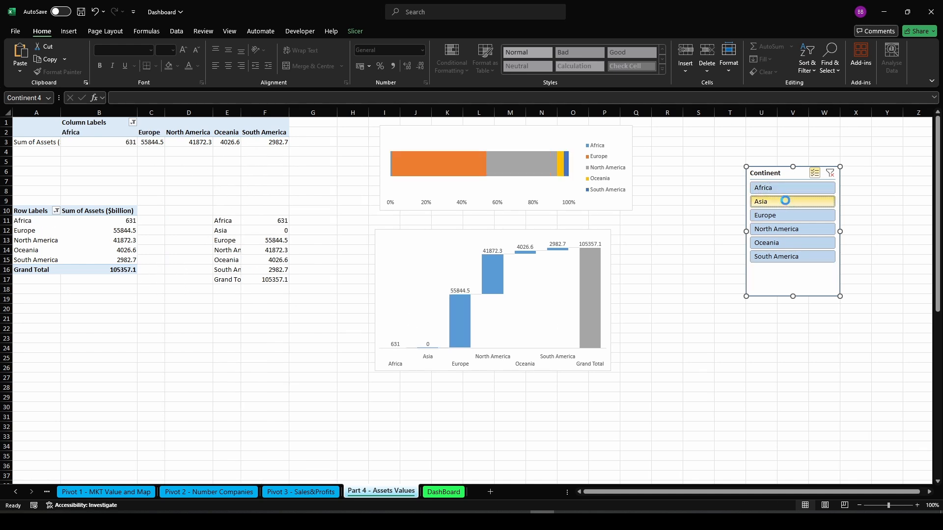
# Turn on grand totals for rows and columns in the top pivot table
pyautogui.click(273, 142)
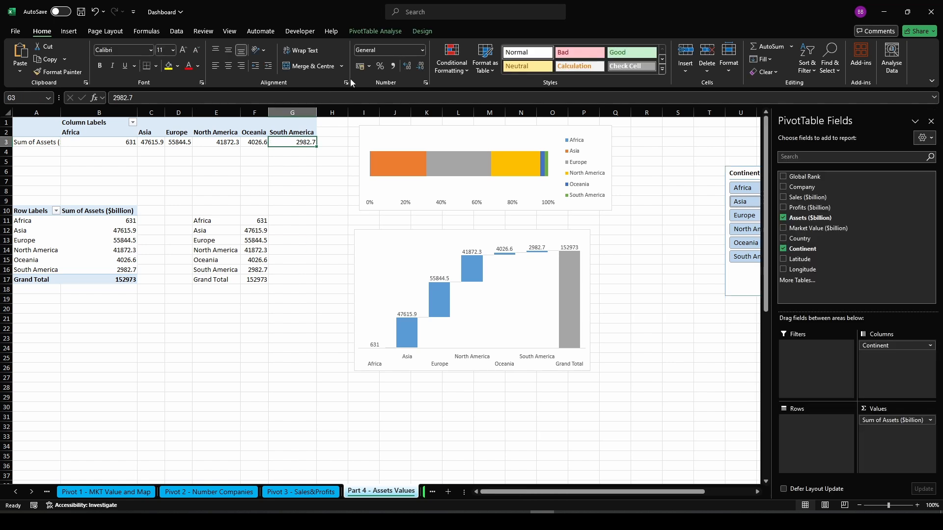
pyautogui.click(423, 32)
pyautogui.click(48, 58)
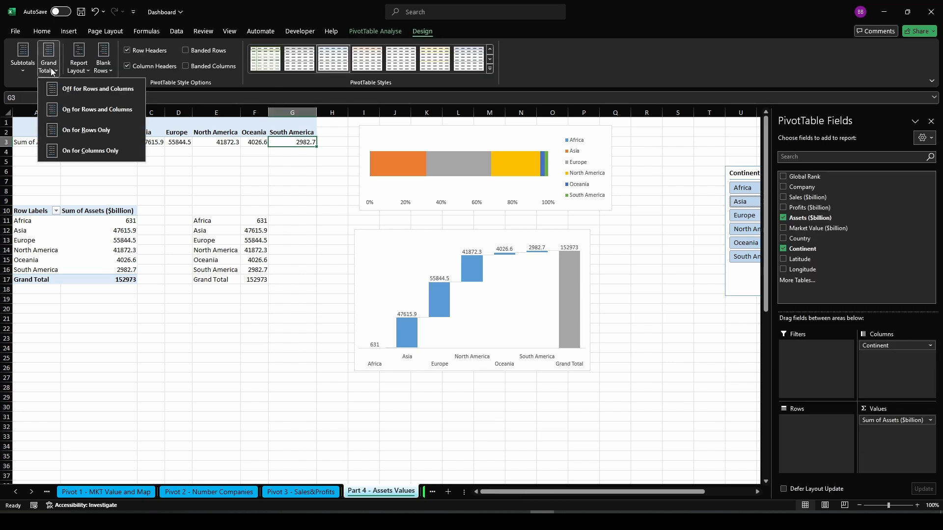
pyautogui.click(74, 110)
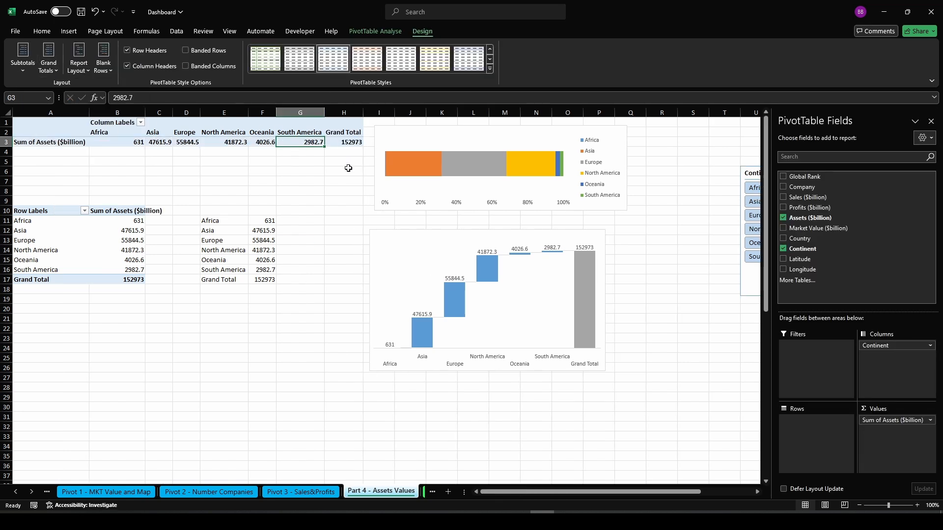
pyautogui.click(931, 121)
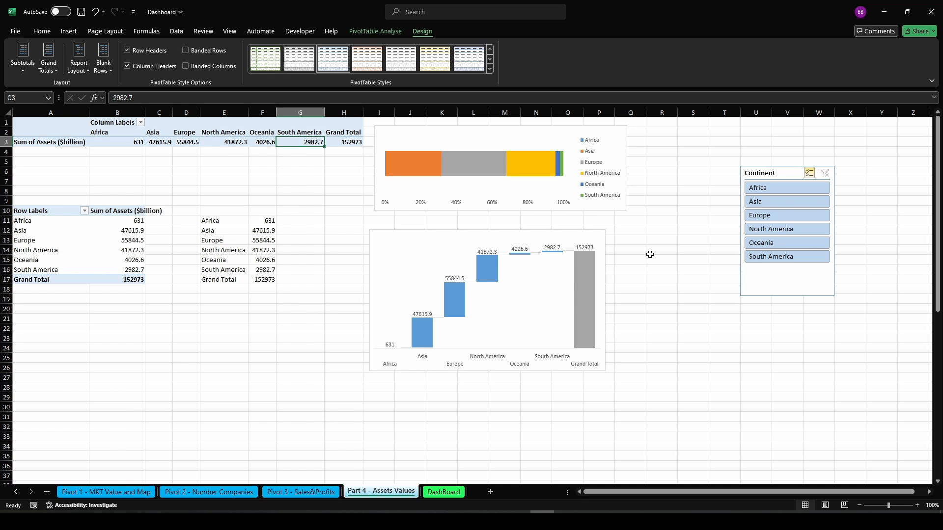
# Test the Continent slicer again by filtering different continents on the styled charts, then clear the filter
pyautogui.click(469, 521)
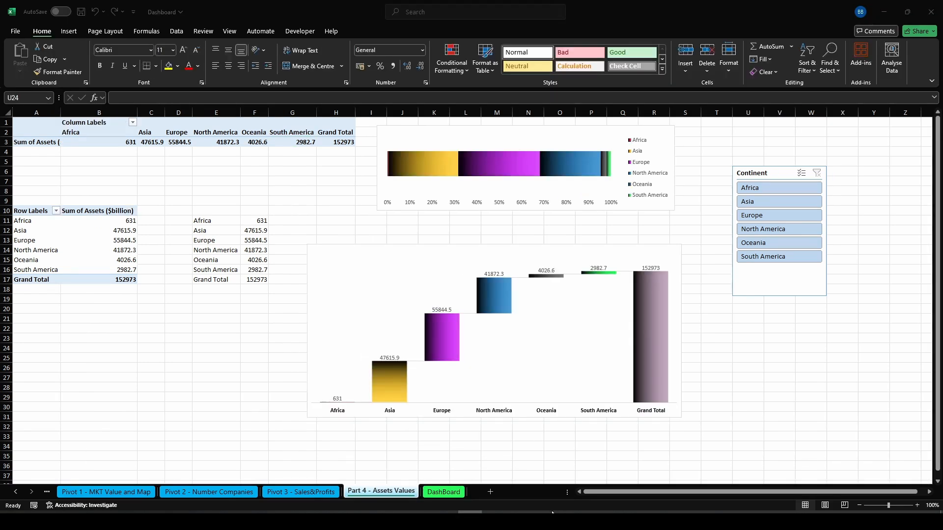
pyautogui.click(542, 522)
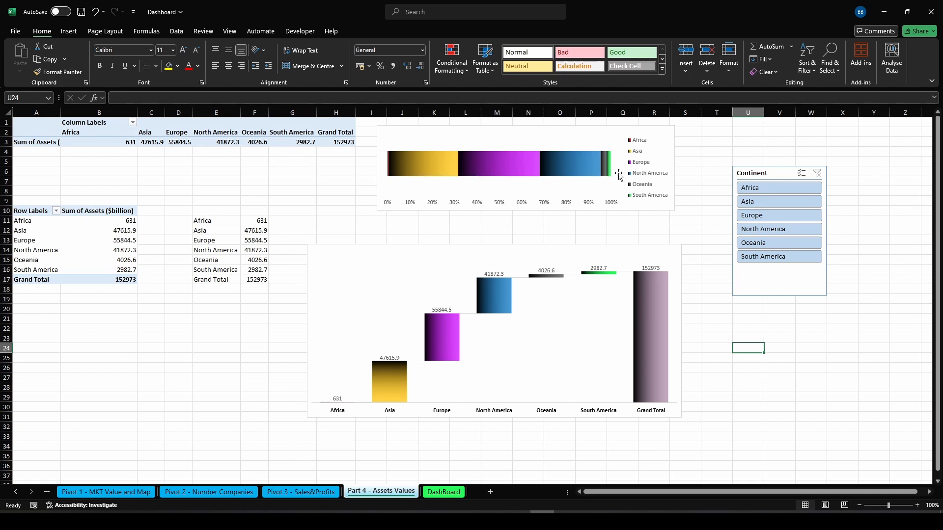
pyautogui.click(776, 190)
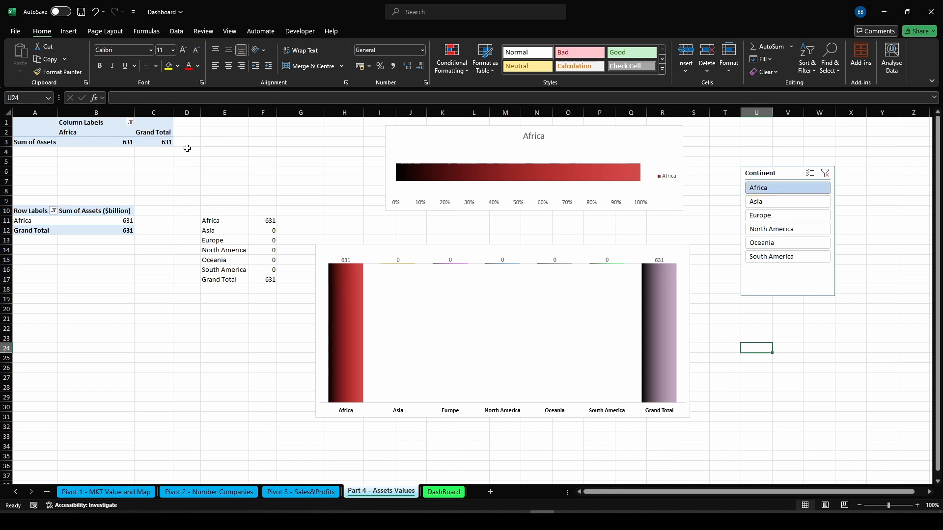
pyautogui.click(782, 202)
pyautogui.click(782, 216)
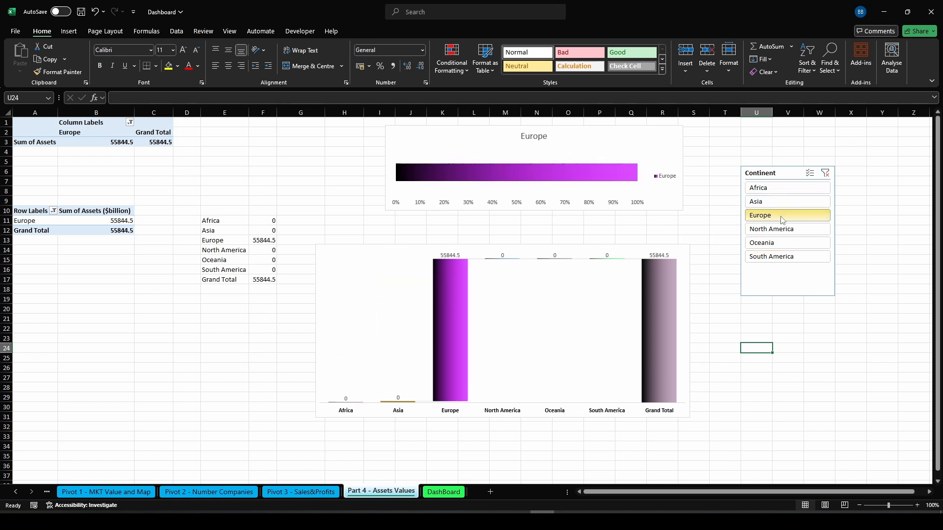
pyautogui.click(809, 173)
pyautogui.click(778, 188)
pyautogui.click(781, 202)
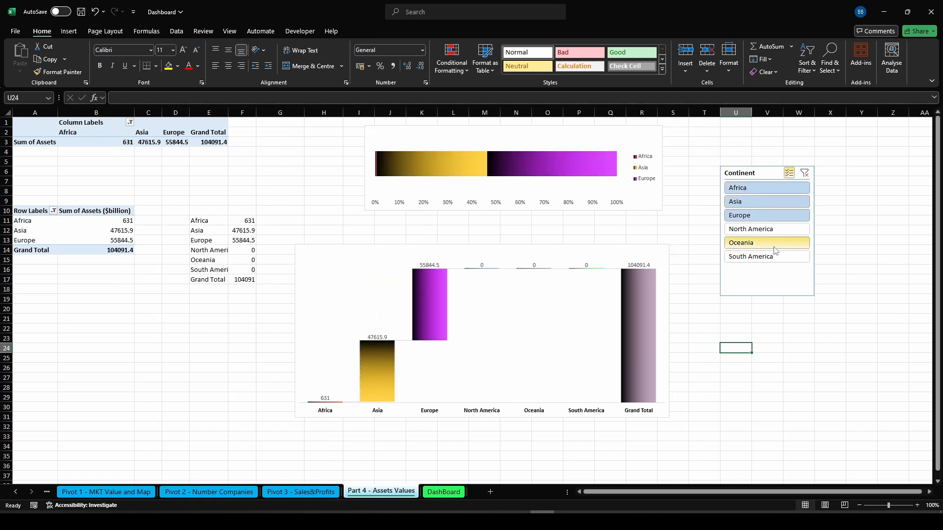
pyautogui.click(783, 242)
pyautogui.click(780, 256)
pyautogui.click(780, 229)
pyautogui.click(801, 172)
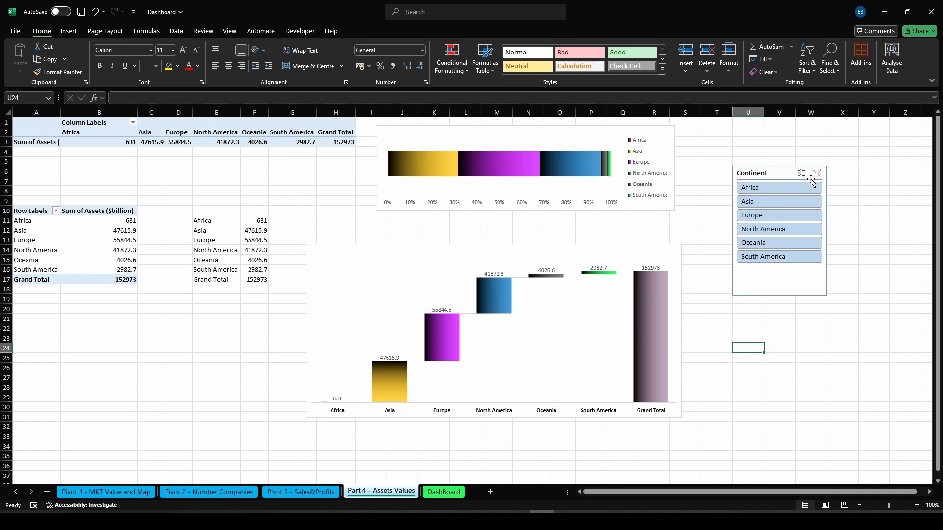
pyautogui.moveTo(866, 250); pyautogui.dragTo(867, 240)
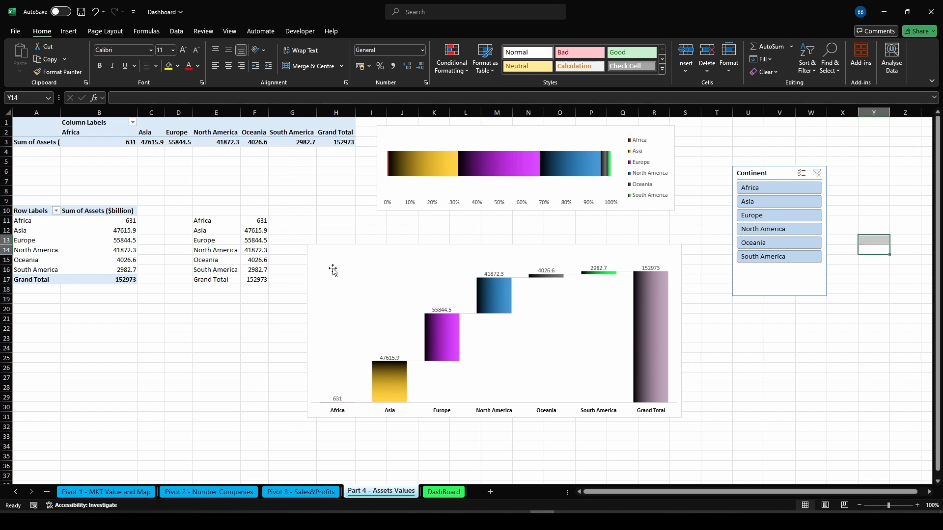
# Copy the stacked bar chart and the waterfall chart from the assets sheet and paste them onto the DashBoard sheet
pyautogui.click(502, 191)
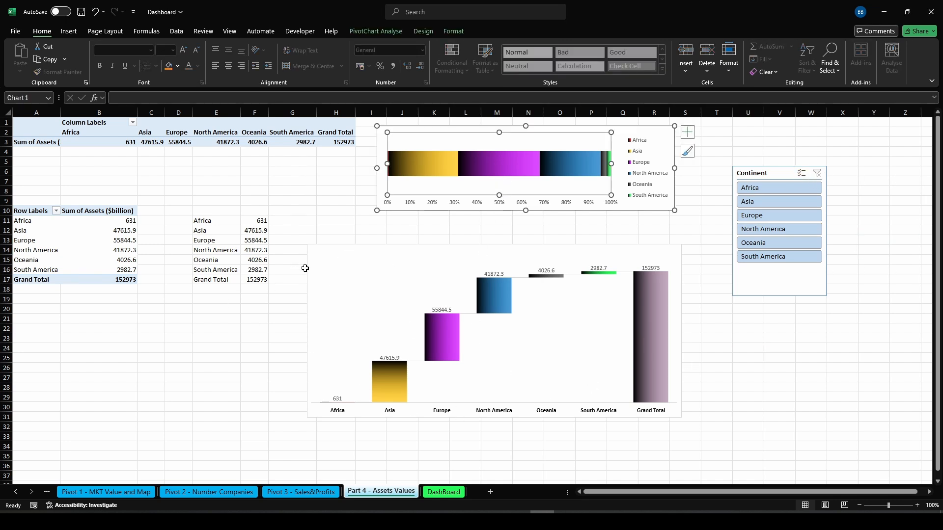
pyautogui.click(314, 266)
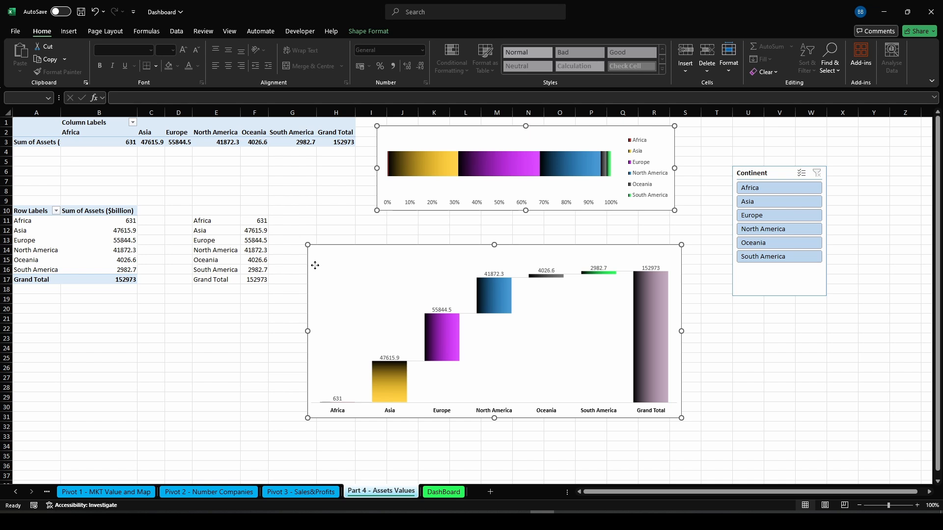
pyautogui.rightClick(315, 265)
pyautogui.click(443, 491)
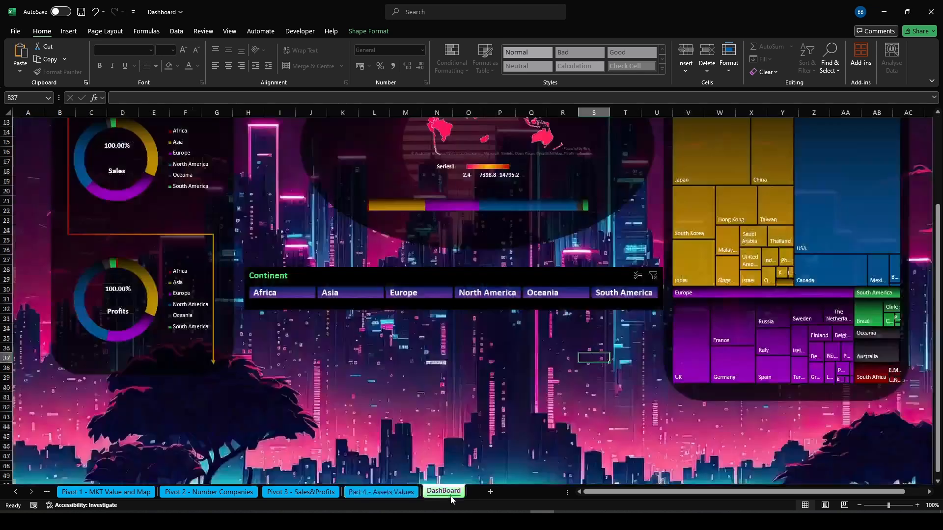
pyautogui.click(258, 320)
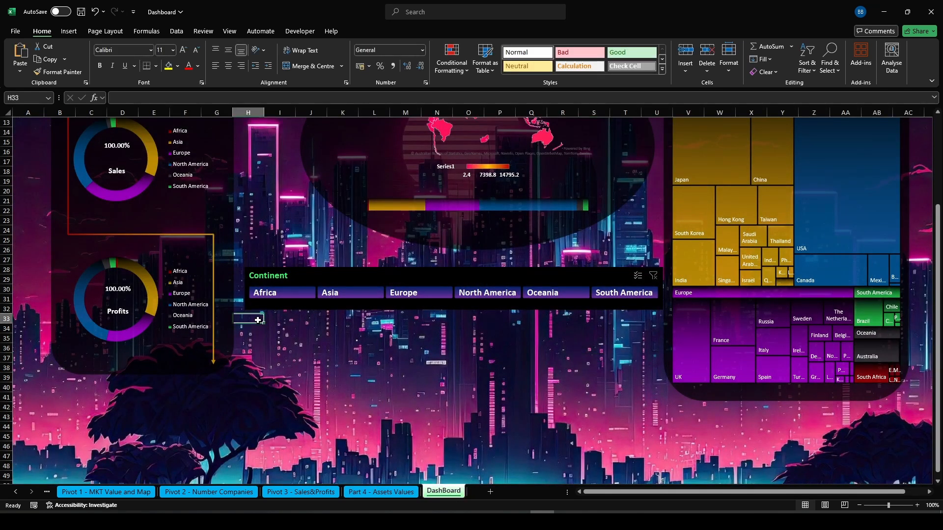
pyautogui.click(277, 323)
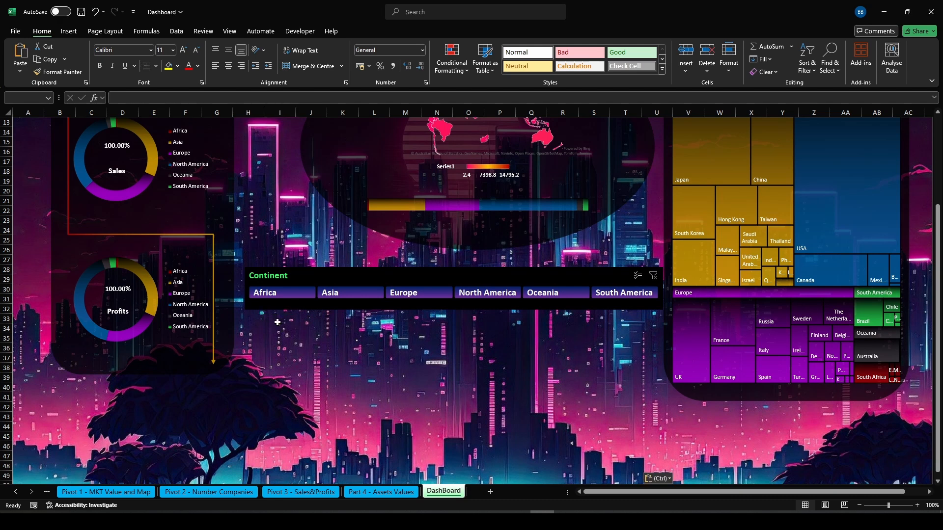
pyautogui.hotkey('ctrl', 'v')
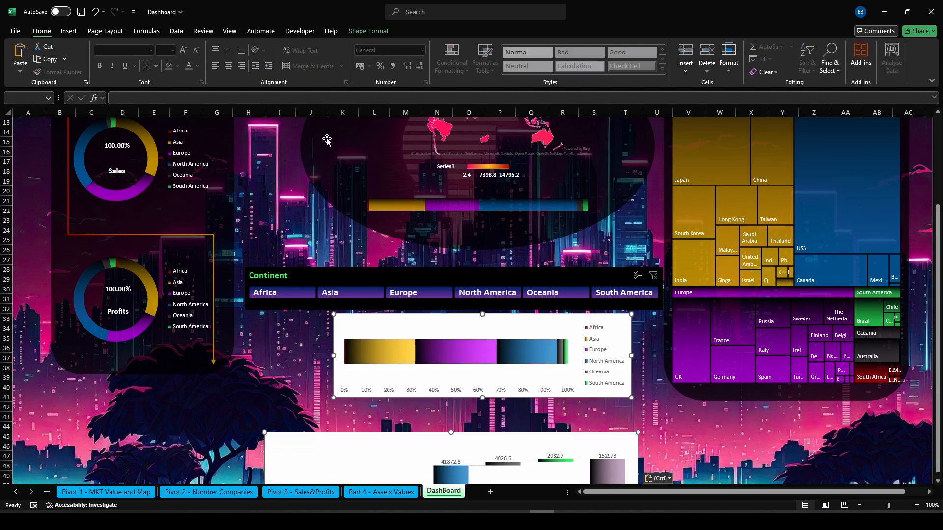
# Set the stacked bar chart's chart area to No Fill
pyautogui.click(377, 32)
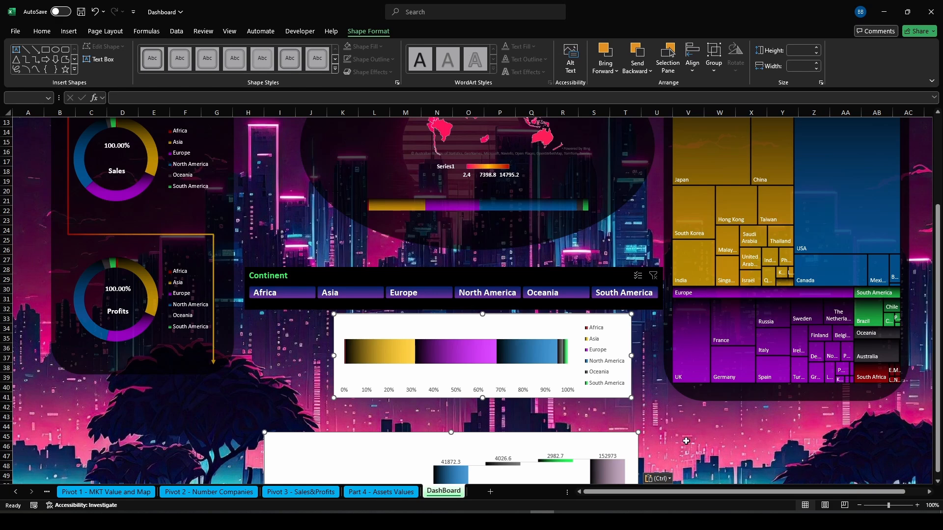
pyautogui.click(719, 466)
pyautogui.click(371, 378)
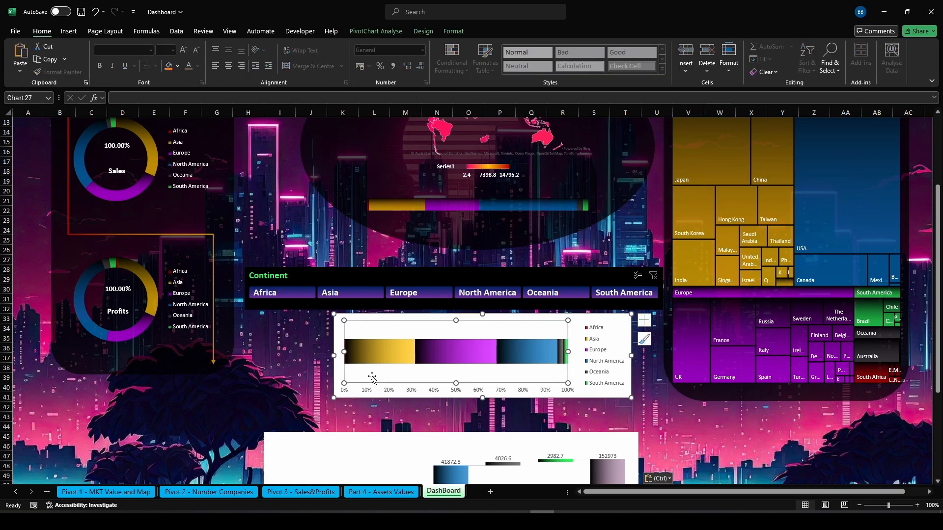
pyautogui.click(352, 396)
pyautogui.click(452, 31)
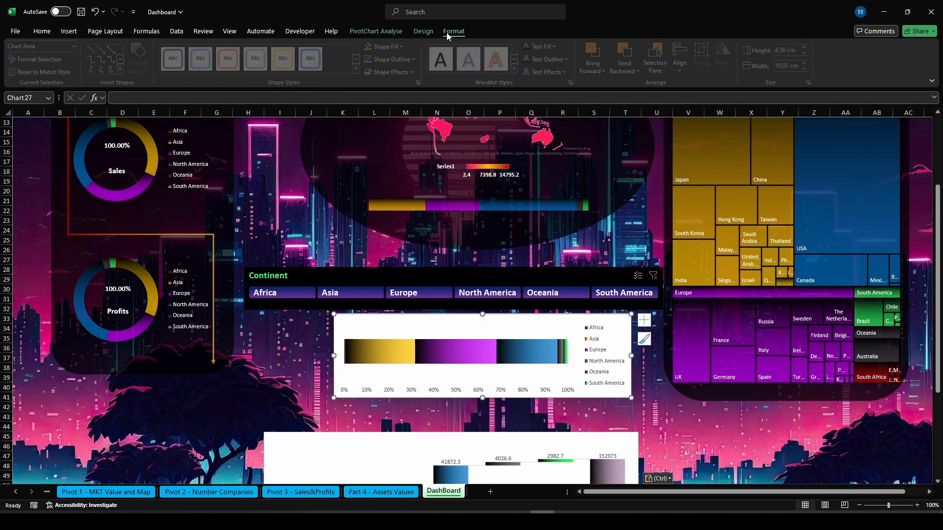
pyautogui.click(402, 46)
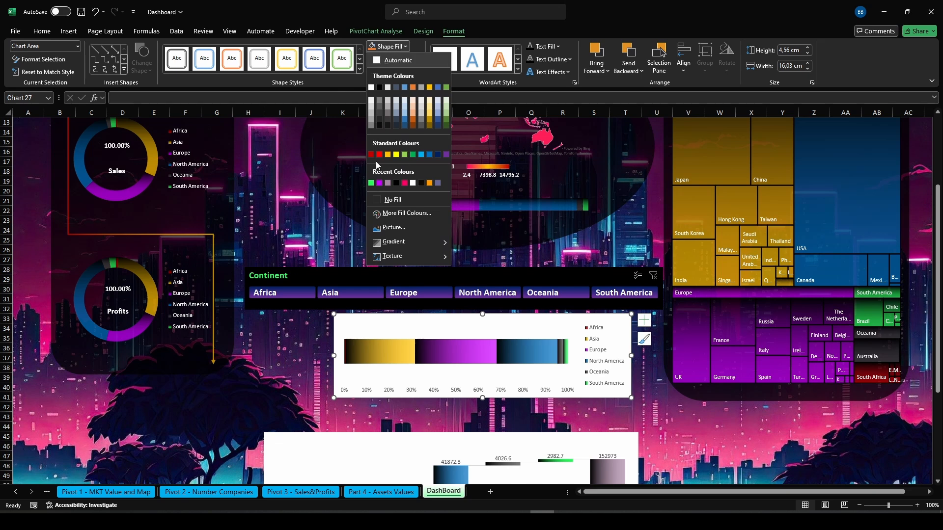
pyautogui.click(375, 199)
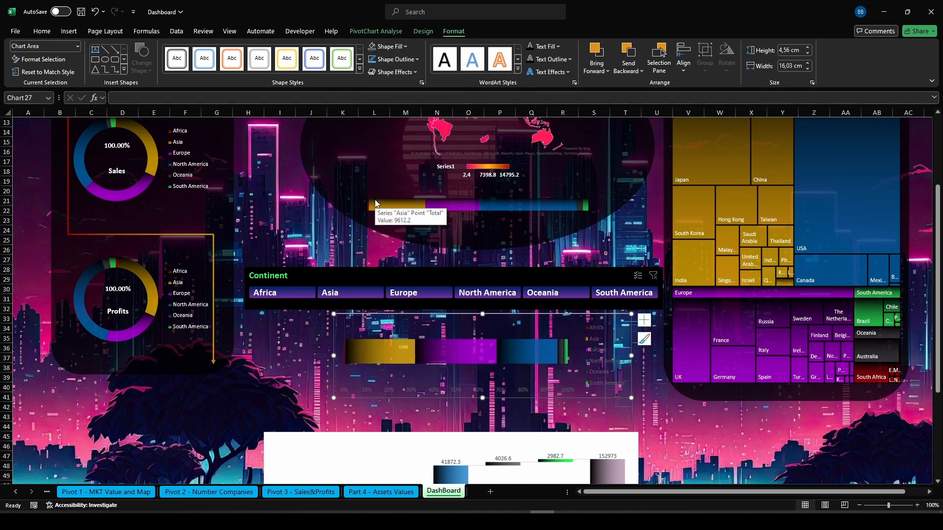
# Make the stacked bar chart's text white and bold
pyautogui.click(42, 31)
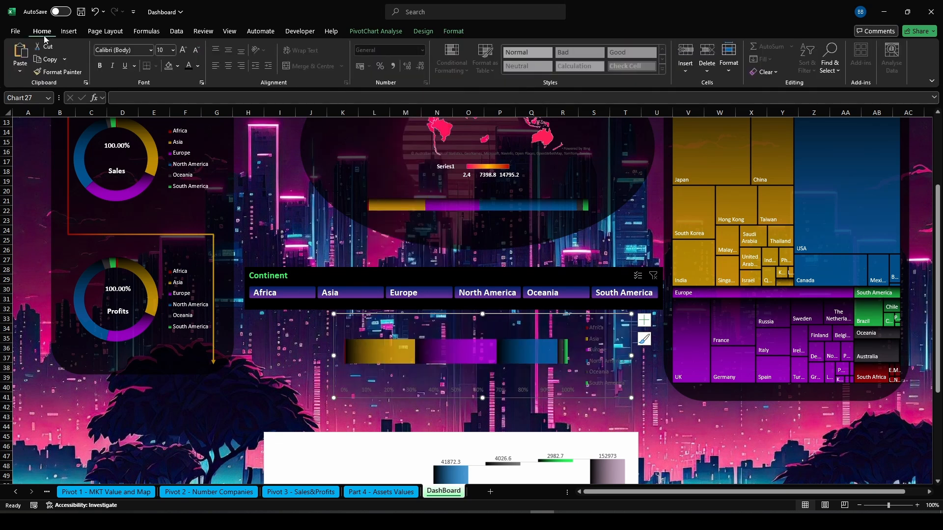
pyautogui.click(198, 68)
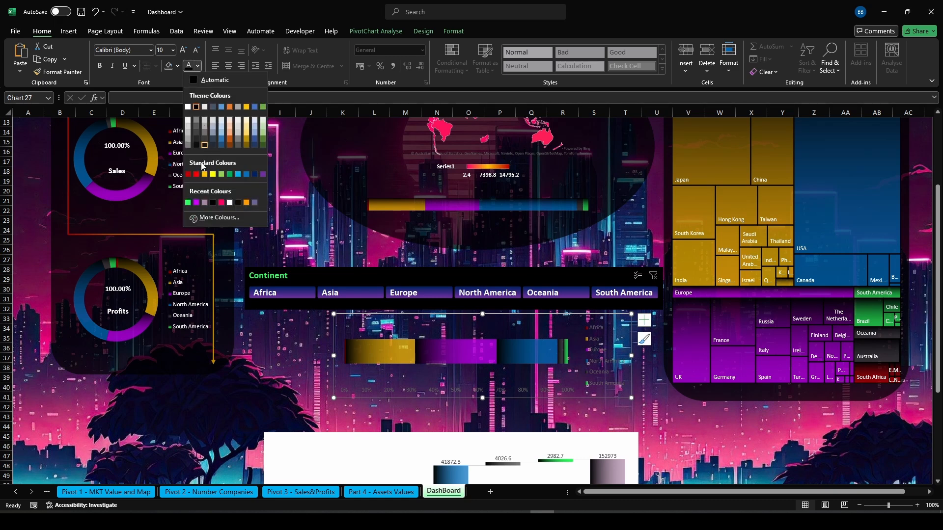
pyautogui.click(230, 204)
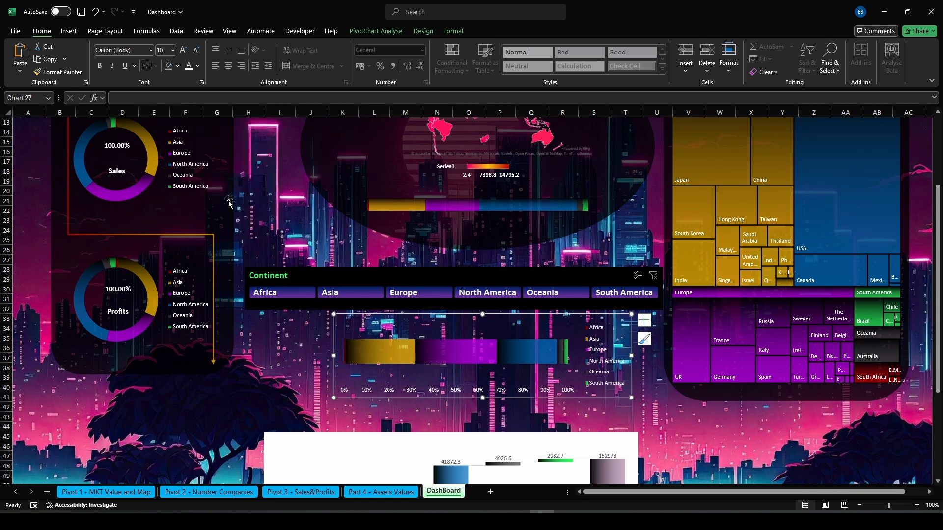
pyautogui.click(101, 66)
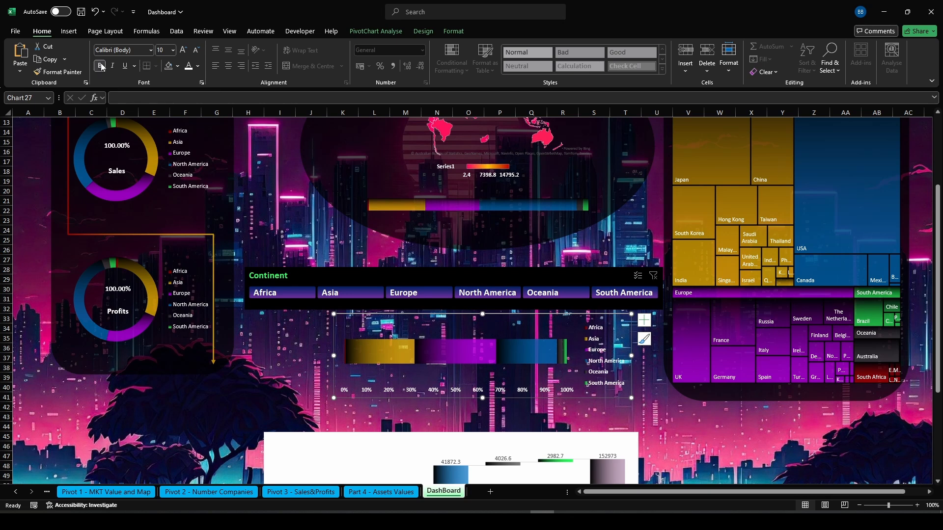
# Delete the stacked bar chart's legend and reduce the chart's height
pyautogui.click(607, 365)
pyautogui.press('Delete')
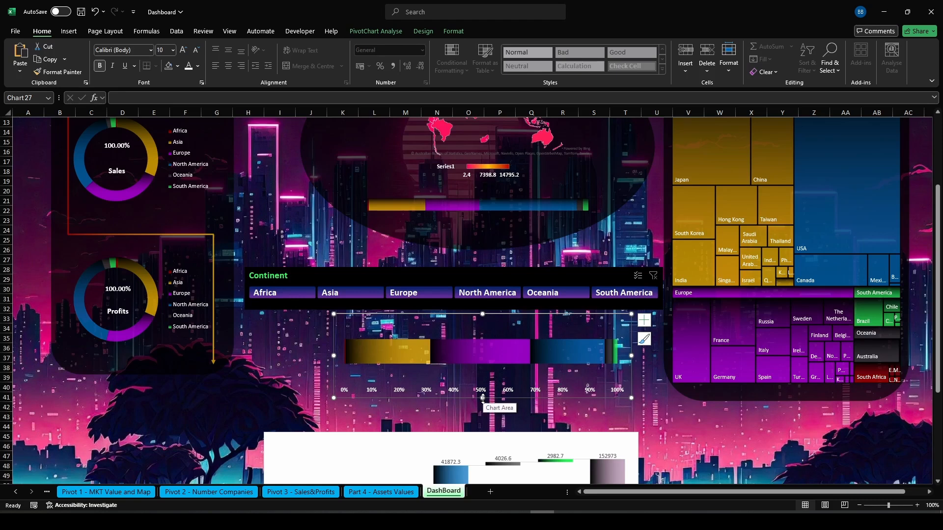
pyautogui.moveTo(481, 397); pyautogui.dragTo(483, 349)
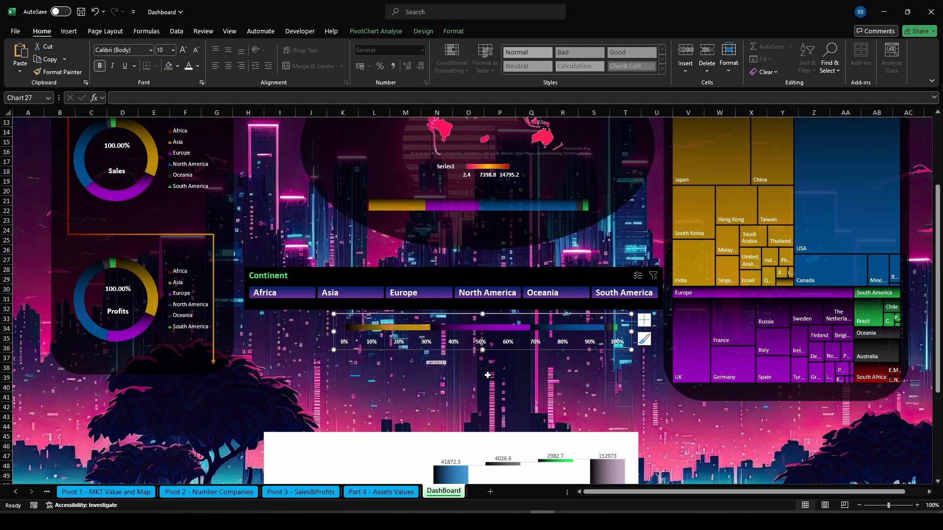
# Move the waterfall chart up beneath the stacked bar chart and set its chart area to No Fill
pyautogui.click(475, 443)
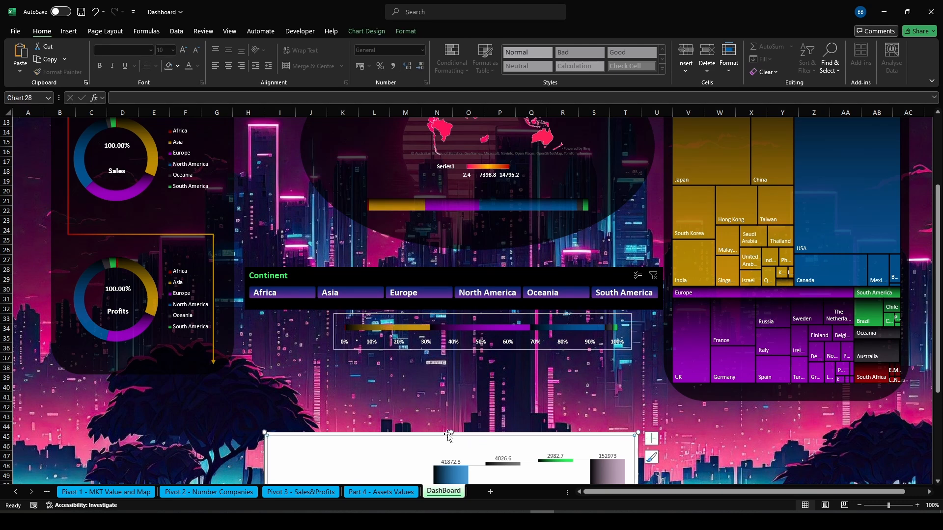
pyautogui.moveTo(448, 435); pyautogui.dragTo(459, 361)
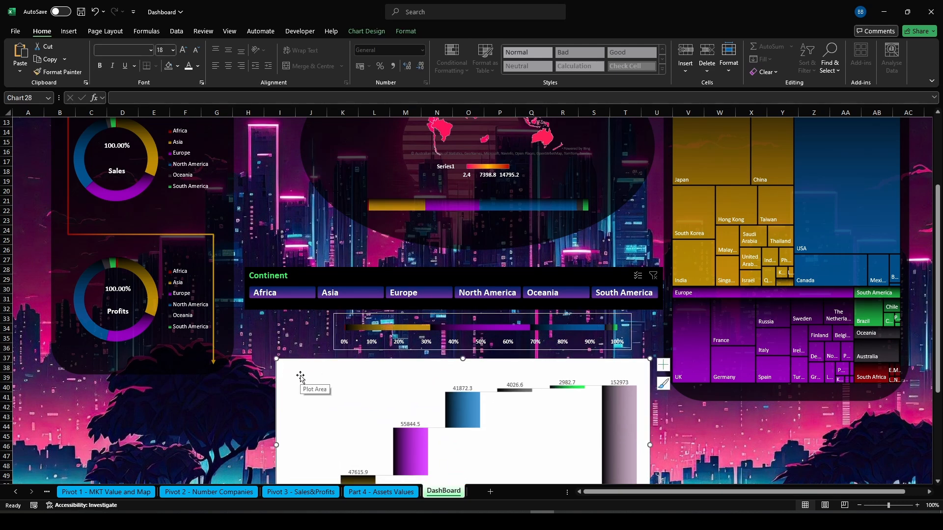
pyautogui.click(406, 31)
pyautogui.click(388, 46)
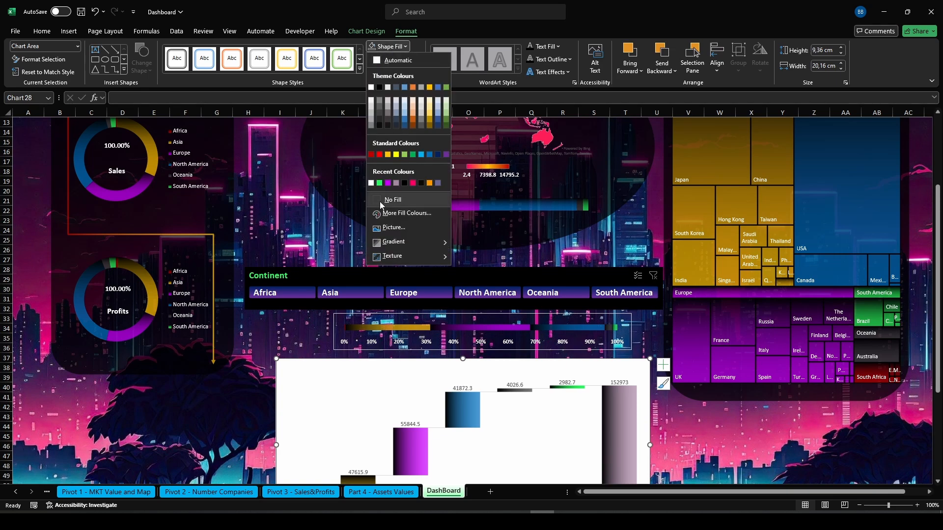
pyautogui.click(381, 201)
# Make the waterfall chart's text white and remove its outline
pyautogui.click(42, 31)
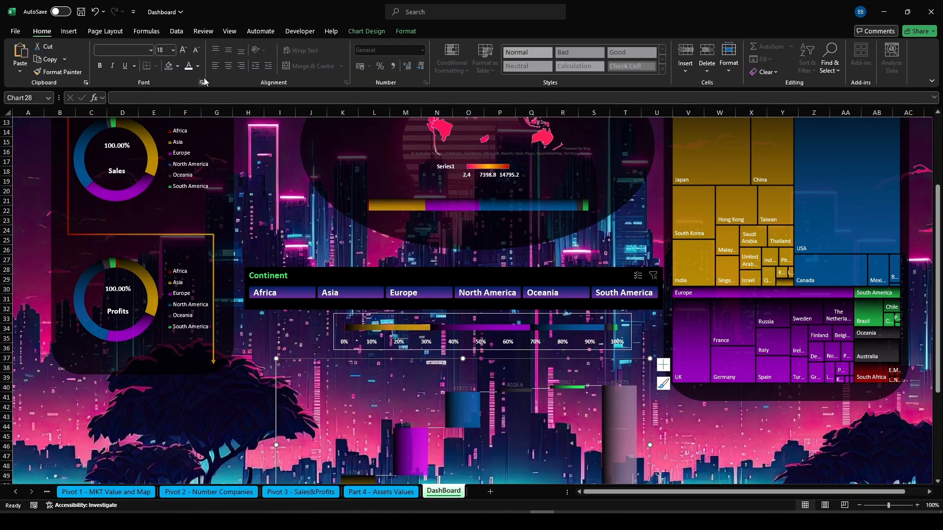
pyautogui.click(190, 70)
pyautogui.moveTo(937, 231); pyautogui.dragTo(937, 268)
pyautogui.click(406, 31)
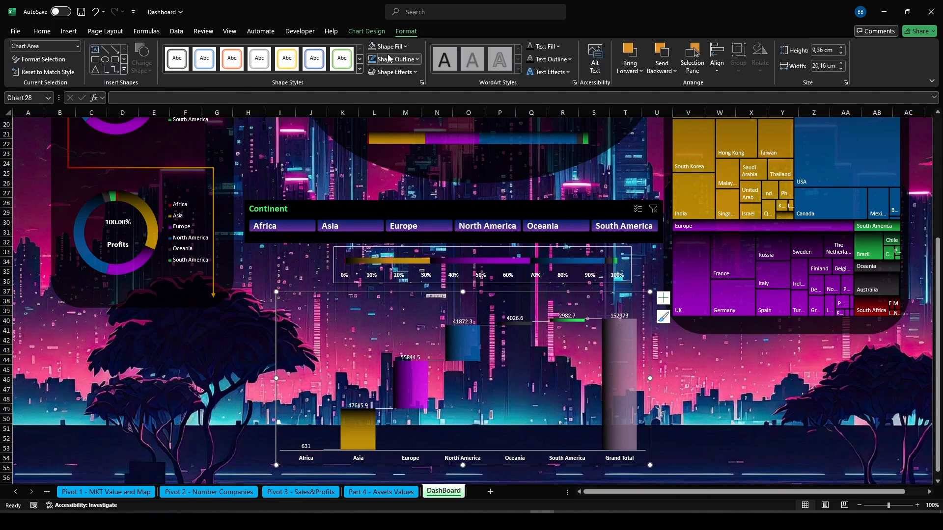
pyautogui.click(389, 59)
pyautogui.click(381, 212)
# Remove the outline from the stacked bar chart
pyautogui.click(343, 254)
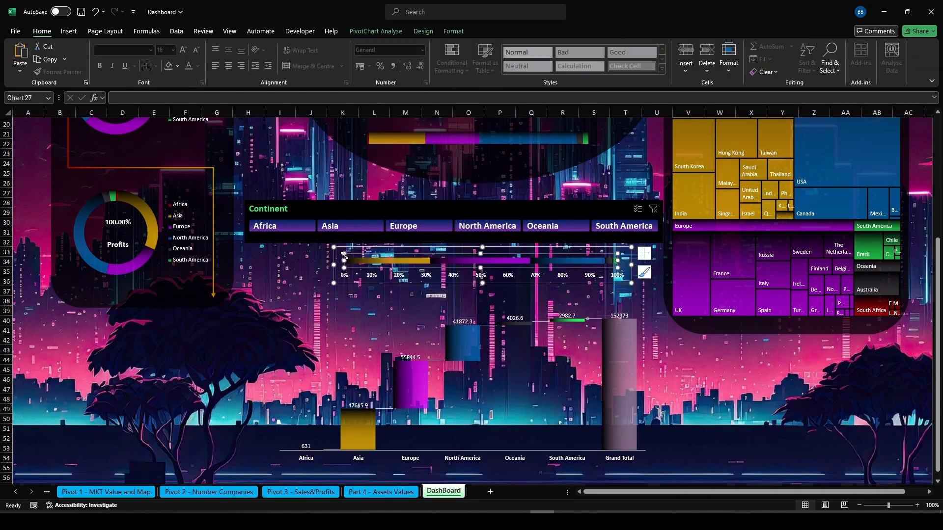
pyautogui.click(453, 31)
pyautogui.click(392, 59)
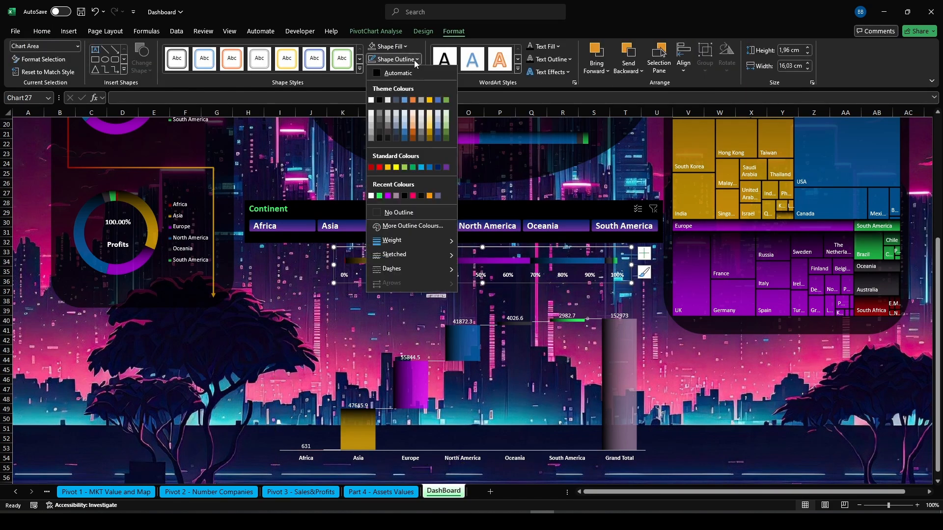
pyautogui.click(382, 216)
pyautogui.click(729, 411)
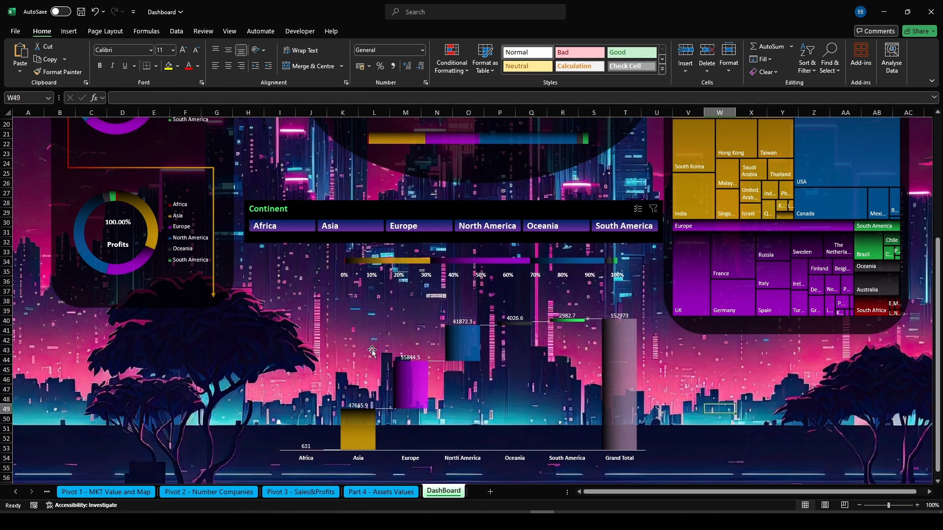
# Resize the waterfall chart to fit just below the slicer
pyautogui.click(304, 395)
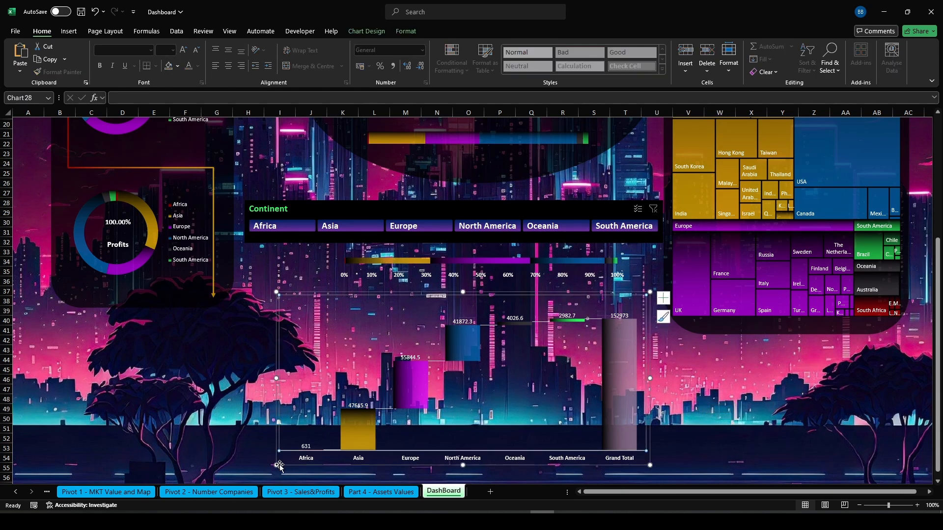
pyautogui.moveTo(279, 465); pyautogui.dragTo(278, 431)
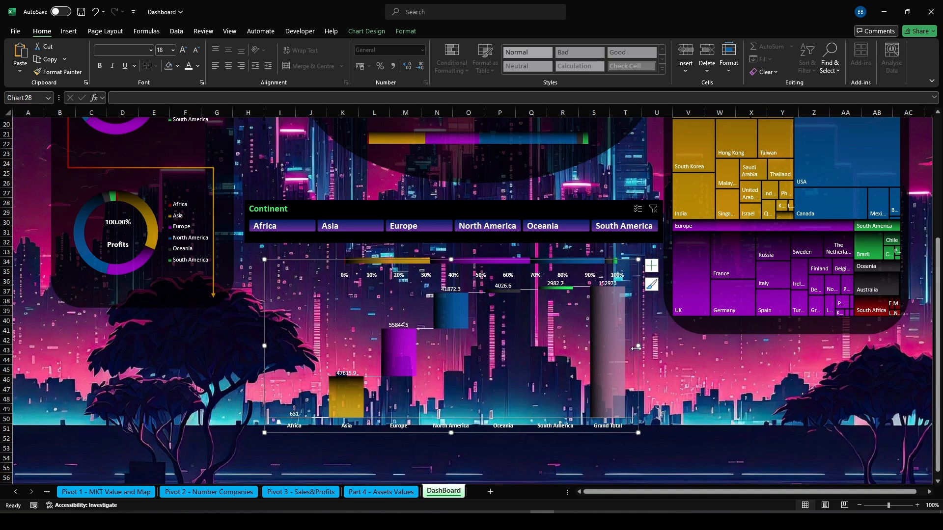
pyautogui.moveTo(638, 346)
pyautogui.mouseDown()
pyautogui.moveTo(661, 346)
pyautogui.moveTo(642, 346)
pyautogui.mouseUp()
pyautogui.click(706, 376)
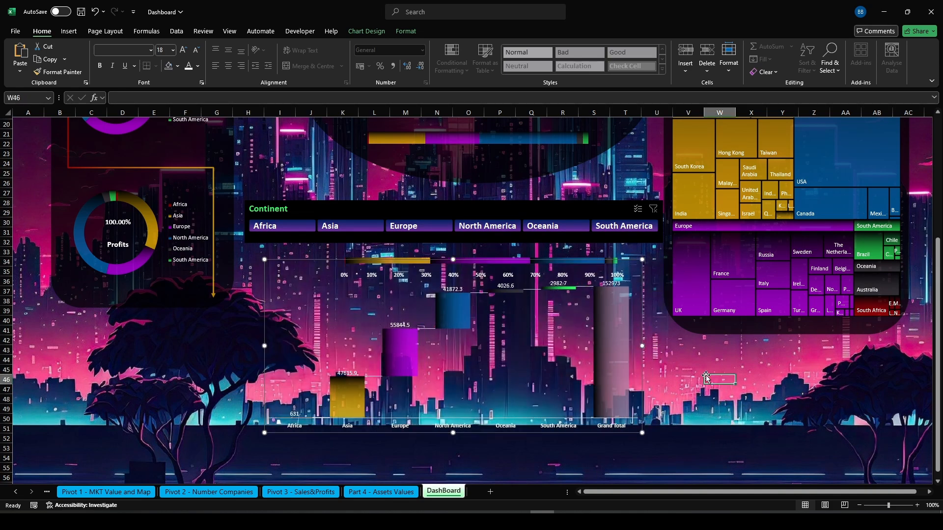
# Reposition the stacked bar chart slightly up and to the left above the waterfall chart
pyautogui.click(468, 264)
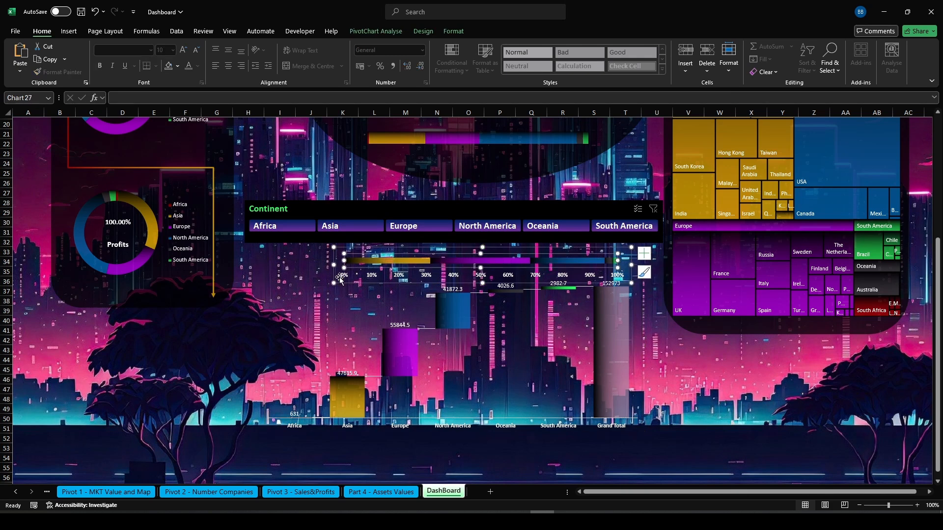
pyautogui.click(347, 255)
pyautogui.click(352, 255)
pyautogui.moveTo(337, 251); pyautogui.dragTo(320, 241)
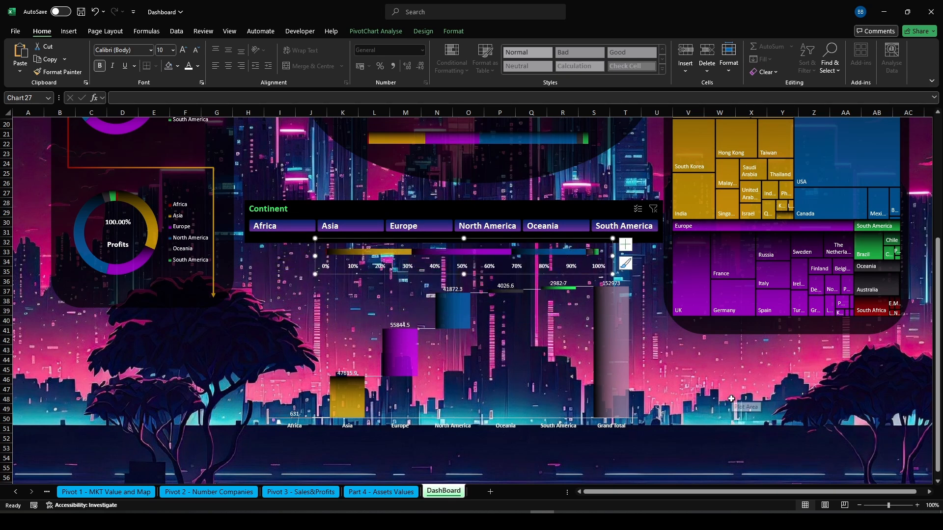
pyautogui.click(714, 389)
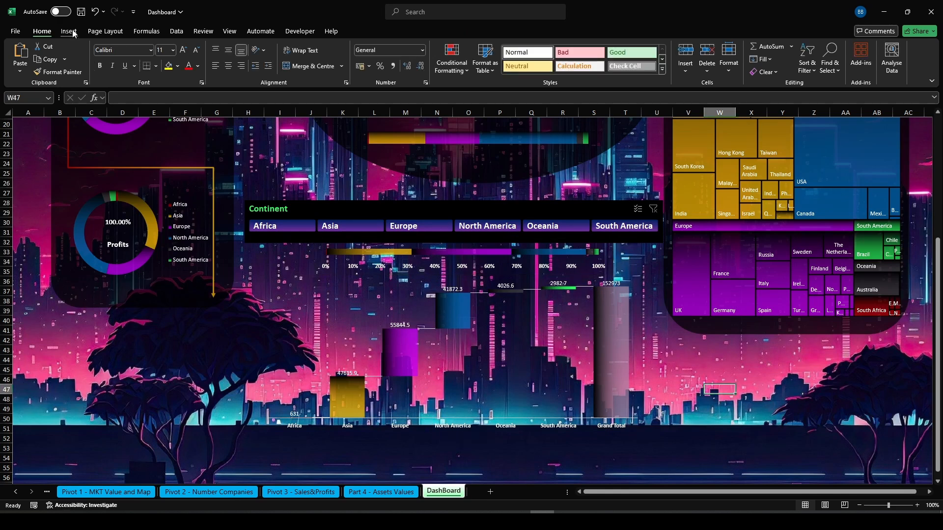
# Select both the stacked bar and waterfall charts and align them to each other's centre
pyautogui.click(341, 271)
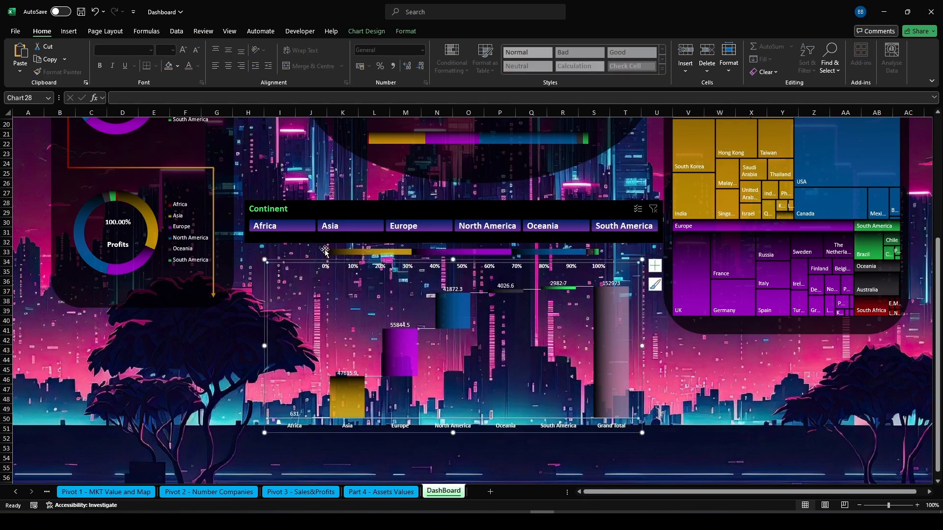
pyautogui.click(325, 249)
pyautogui.click(372, 33)
pyautogui.click(715, 56)
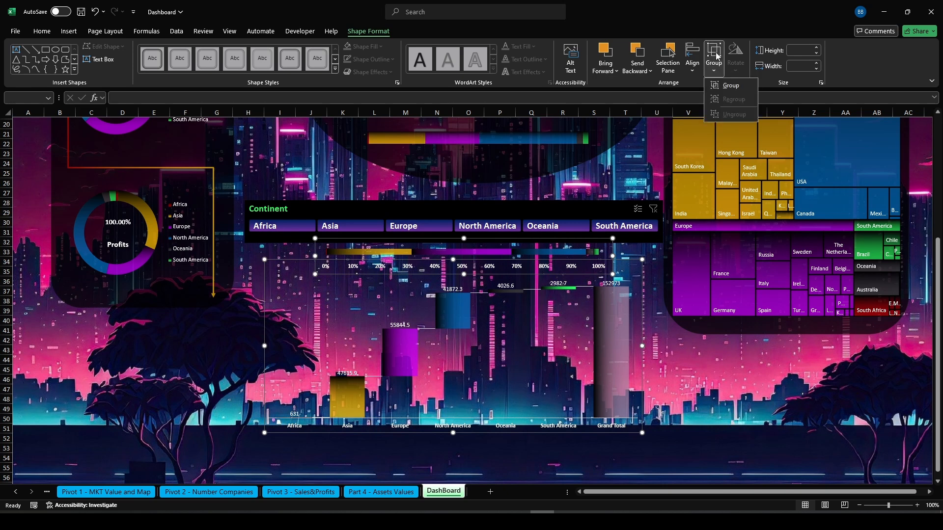
pyautogui.click(691, 65)
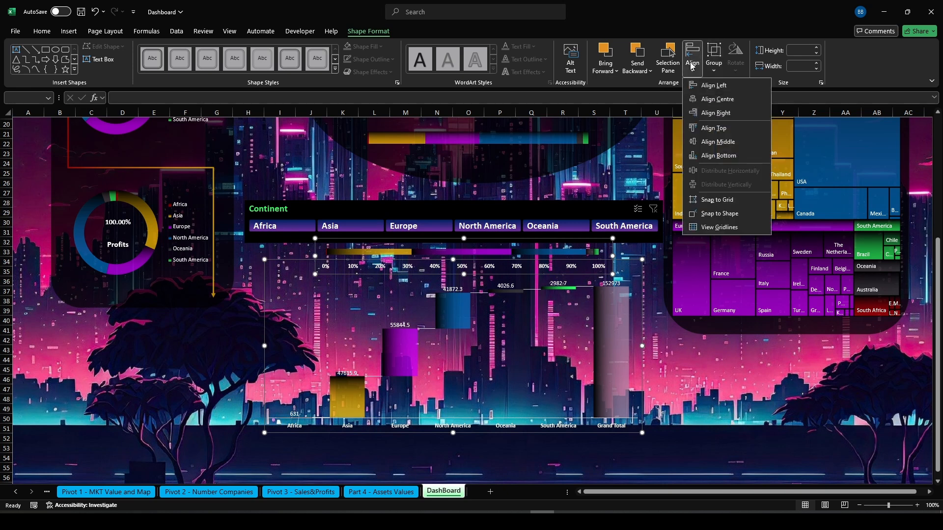
pyautogui.click(717, 98)
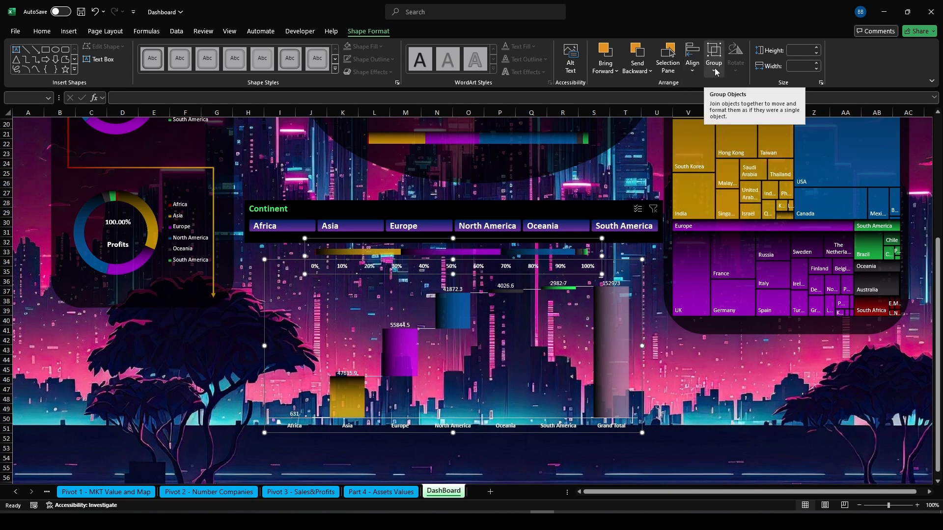
# Try to group the stacked bar and waterfall charts together
pyautogui.click(715, 69)
pyautogui.click(721, 87)
pyautogui.click(718, 397)
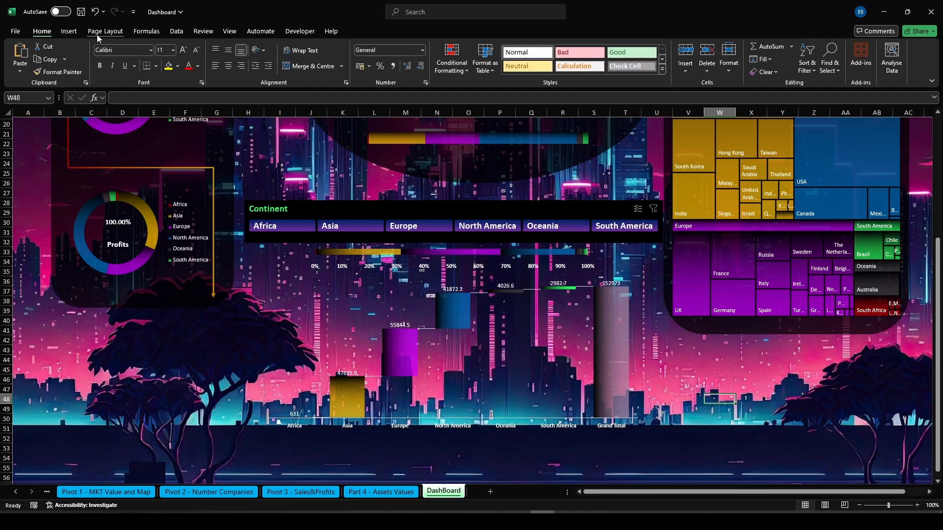
# Draw a rounded rectangle about 10.21 cm high and 21.86 cm wide covering the stacked bar and waterfall charts
pyautogui.click(70, 33)
pyautogui.click(147, 56)
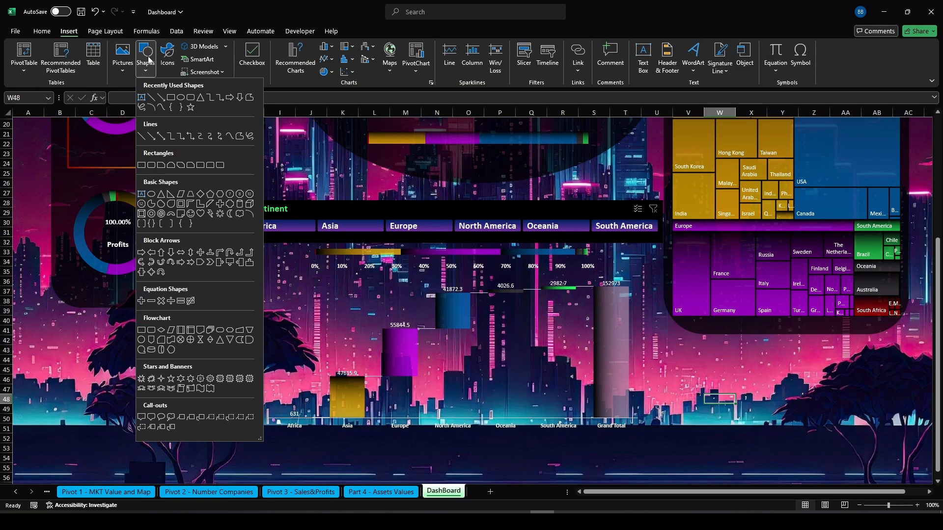
pyautogui.click(185, 100)
pyautogui.moveTo(250, 247); pyautogui.dragTo(656, 434)
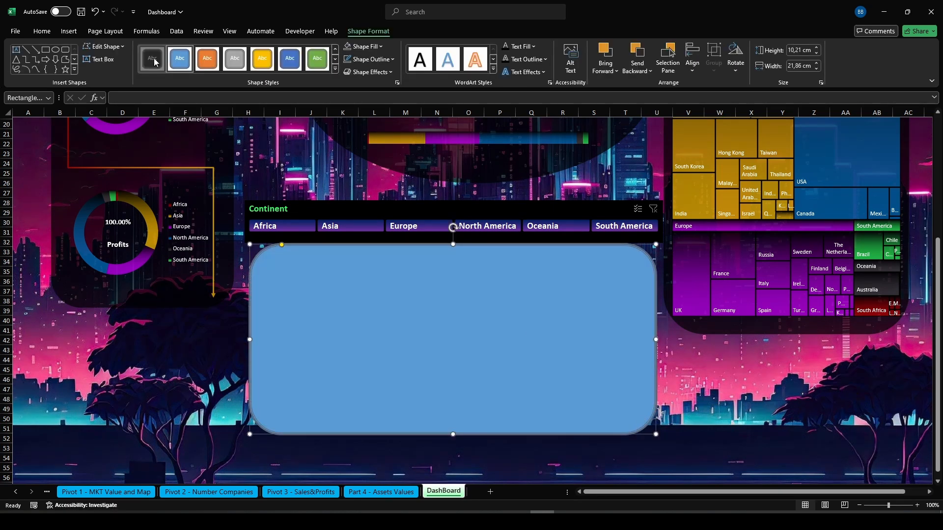
# Apply the black shape style to the rounded rectangle and give its black fill a partial transparency
pyautogui.click(153, 58)
pyautogui.click(364, 46)
pyautogui.click(377, 212)
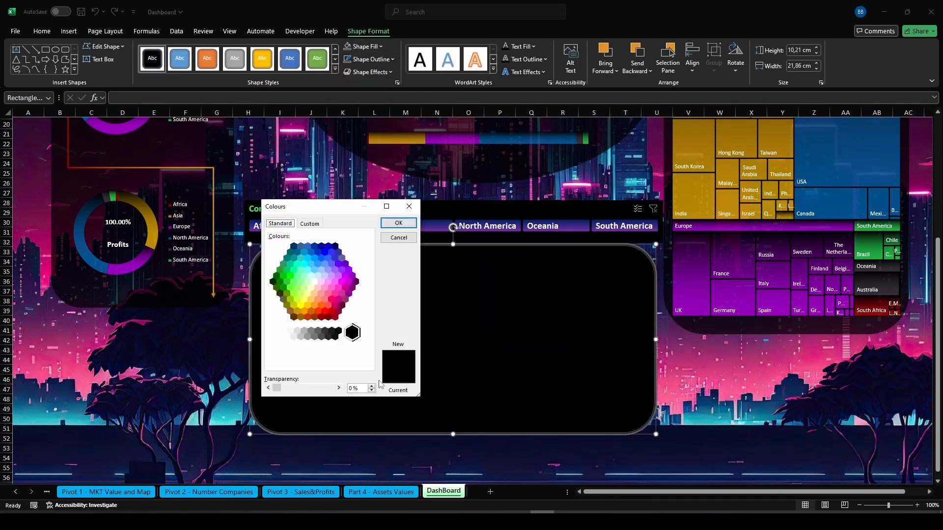
pyautogui.click(351, 387)
pyautogui.write('3')
pyautogui.press('Return')
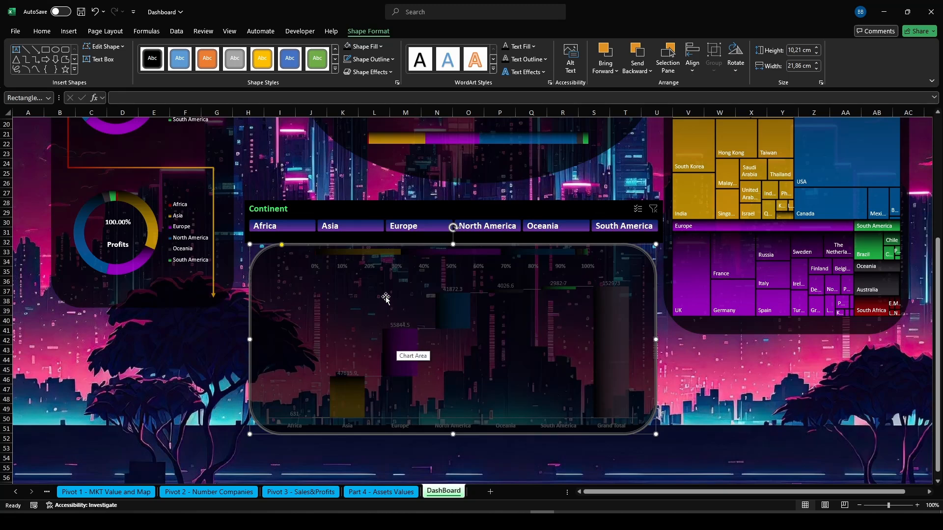
# Remove the rounded rectangle's outline and send it to the back behind the charts
pyautogui.click(368, 59)
pyautogui.click(378, 213)
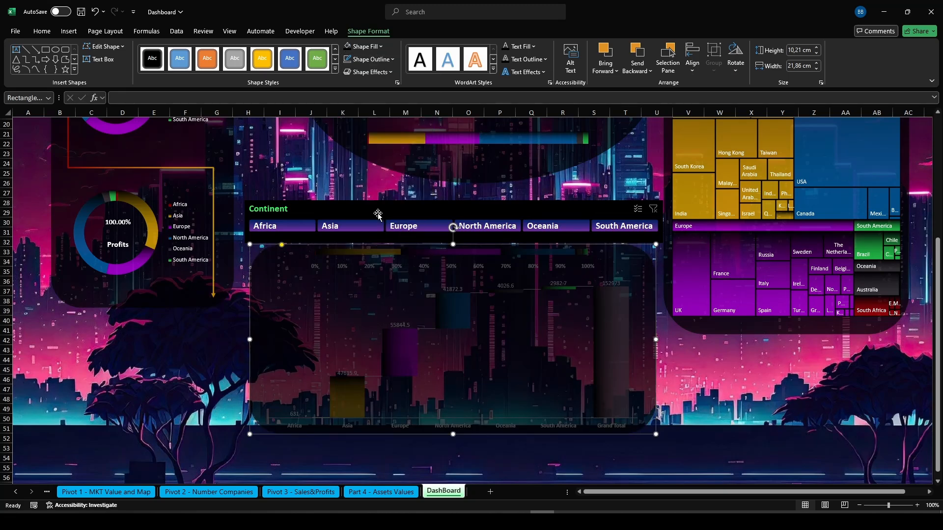
pyautogui.click(638, 69)
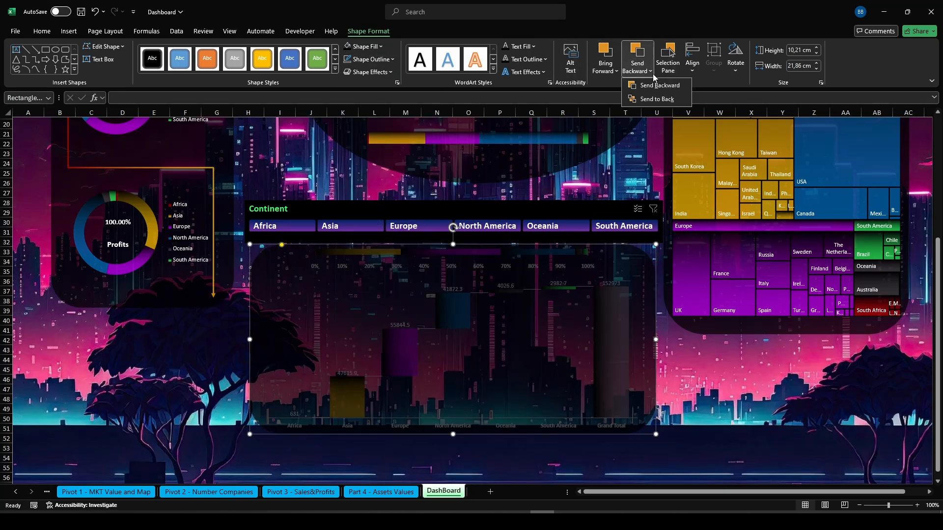
pyautogui.click(652, 98)
pyautogui.click(719, 379)
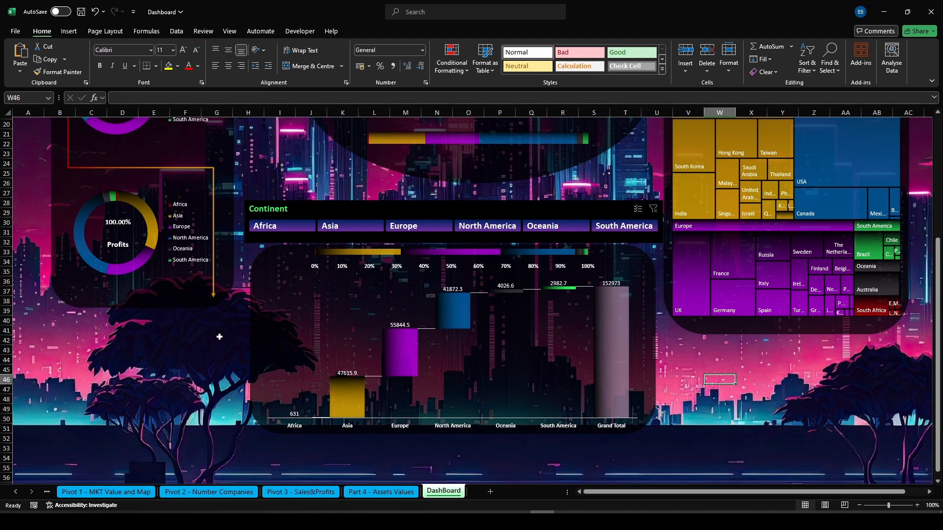
# Stretch the left doughnut panel and the right treemap panel downward to match the new rectangle's bottom edge
pyautogui.click(153, 302)
pyautogui.moveTo(142, 306); pyautogui.dragTo(139, 430)
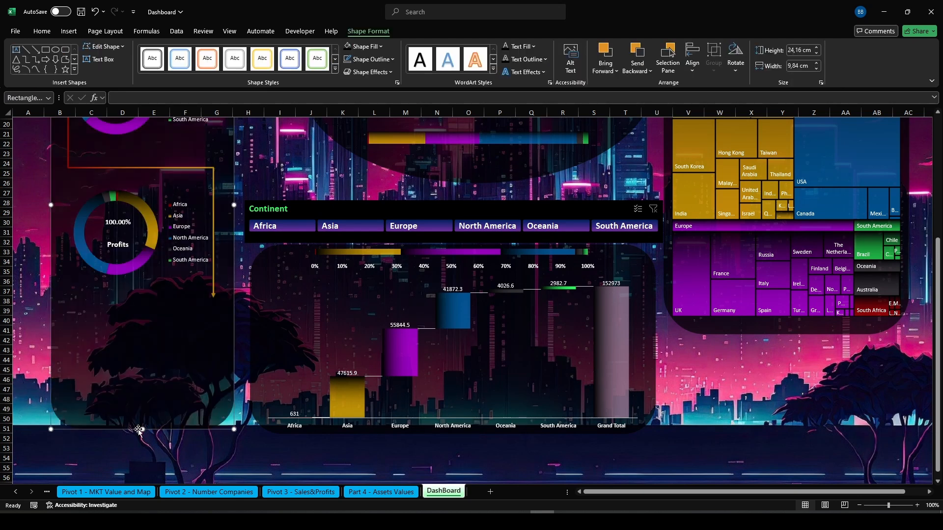
pyautogui.click(771, 342)
pyautogui.moveTo(786, 338); pyautogui.dragTo(785, 438)
pyautogui.click(613, 454)
# Add a primary horizontal axis to the stacked bar chart below the map
pyautogui.moveTo(937, 375); pyautogui.dragTo(937, 306)
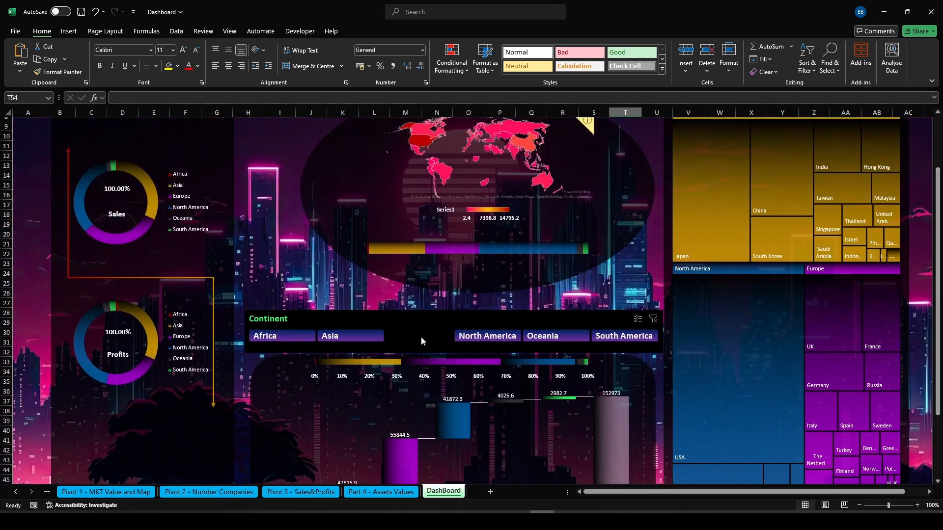
pyautogui.click(467, 248)
pyautogui.click(467, 248)
pyautogui.click(501, 260)
pyautogui.click(500, 268)
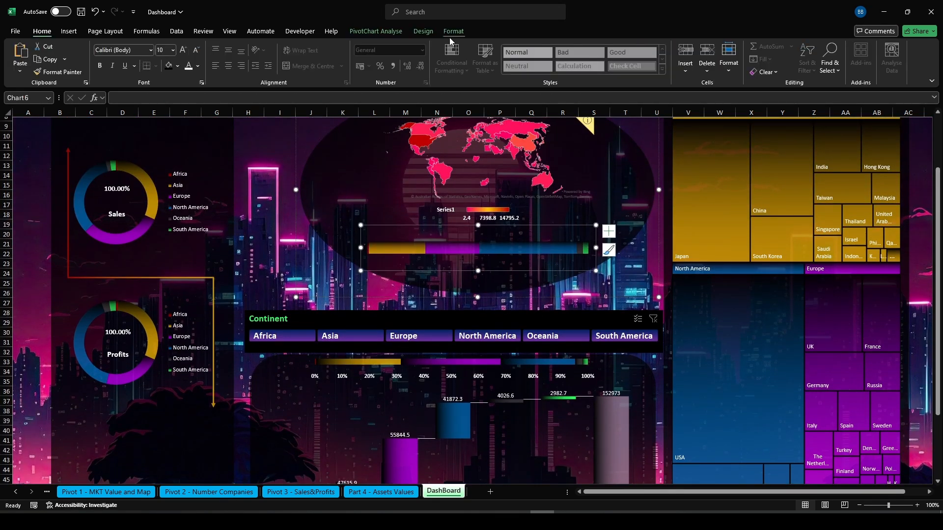
pyautogui.click(423, 31)
pyautogui.click(24, 58)
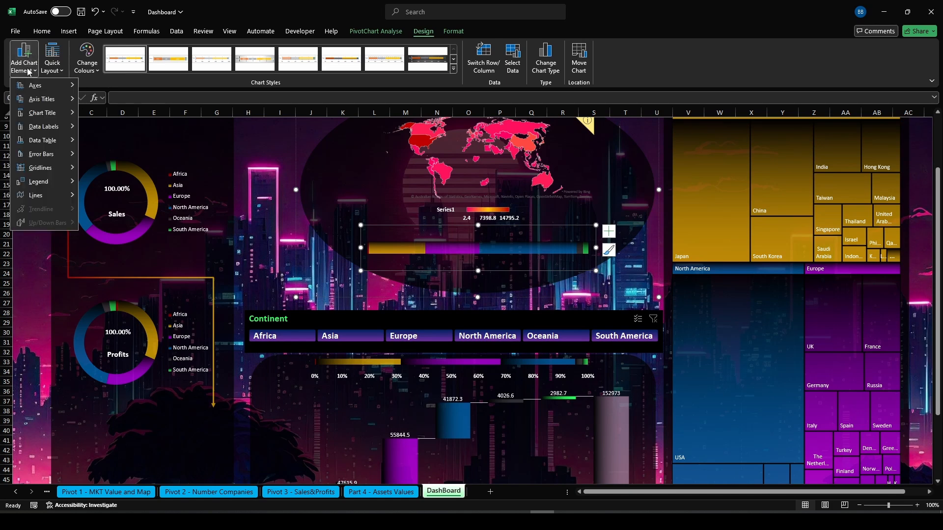
pyautogui.moveTo(54, 86)
pyautogui.click(122, 92)
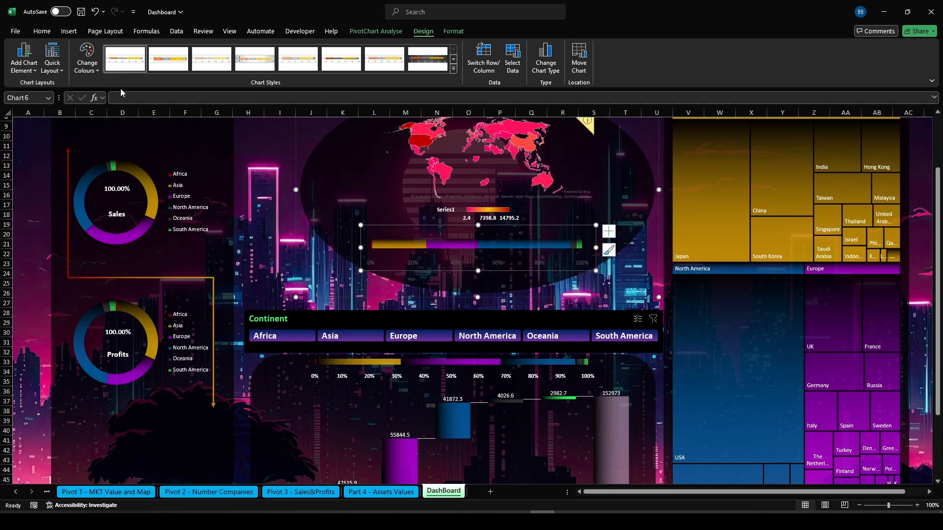
pyautogui.click(42, 31)
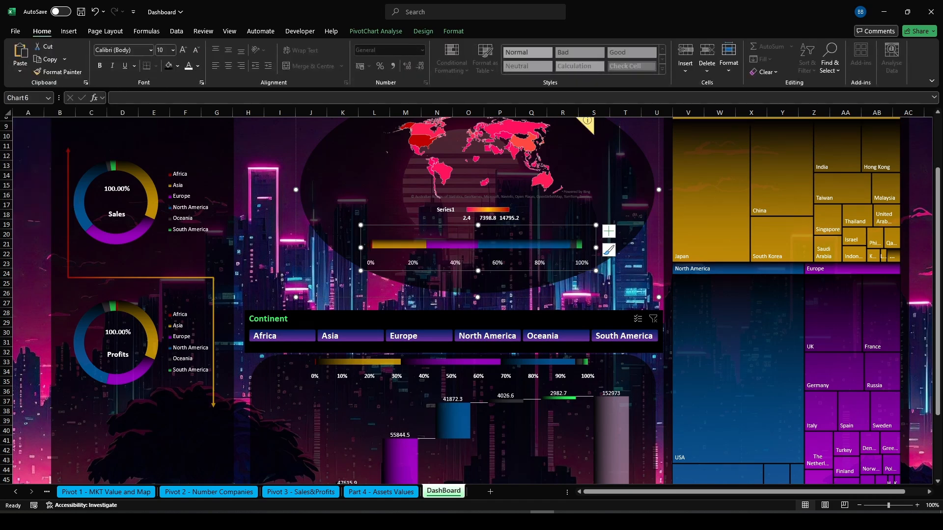
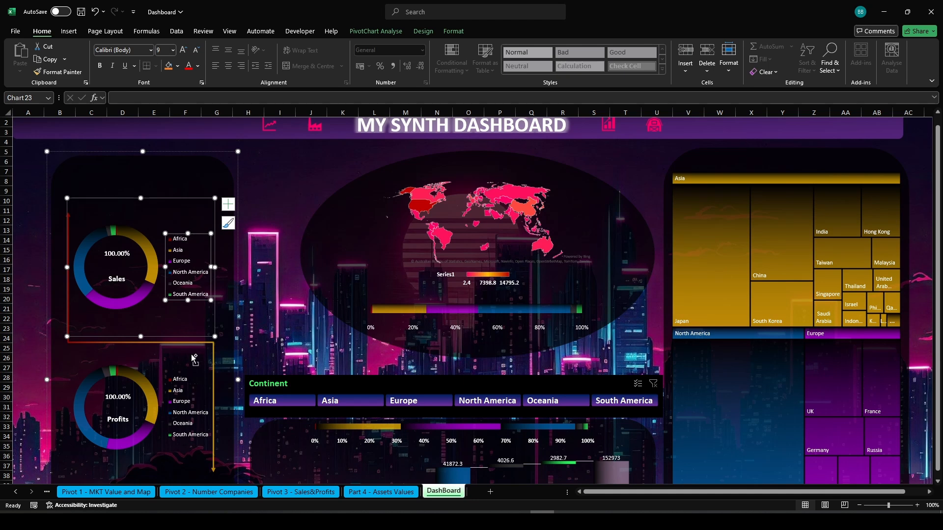
# Delete the legends from both the Sales and the Profits donut charts
pyautogui.click(228, 204)
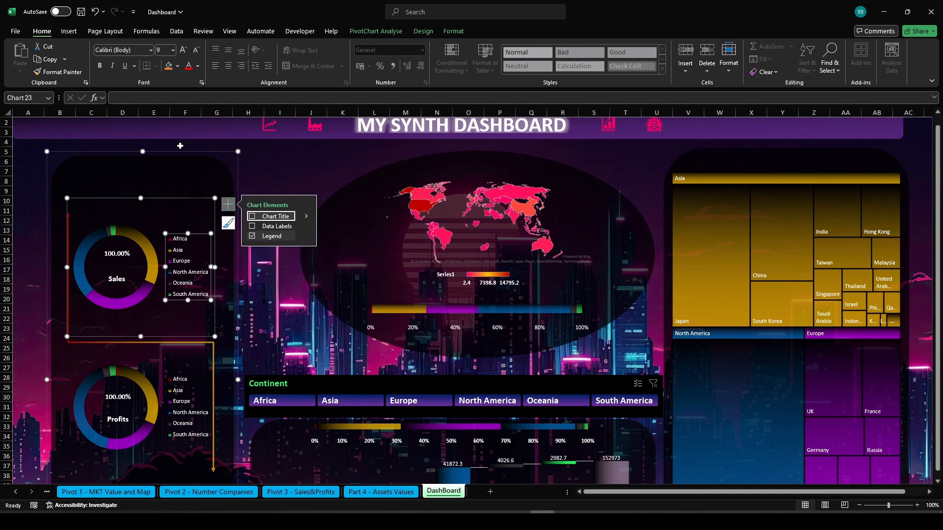
pyautogui.click(191, 273)
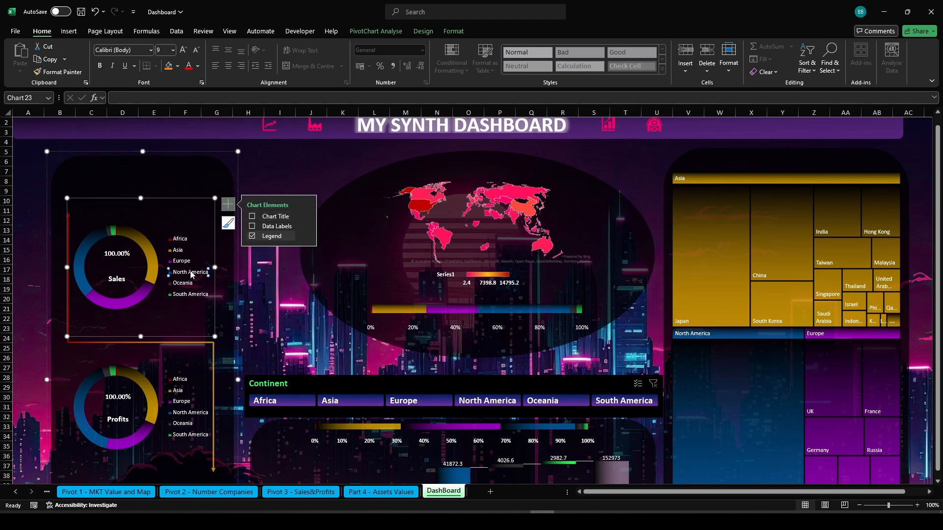
pyautogui.click(192, 313)
pyautogui.click(189, 298)
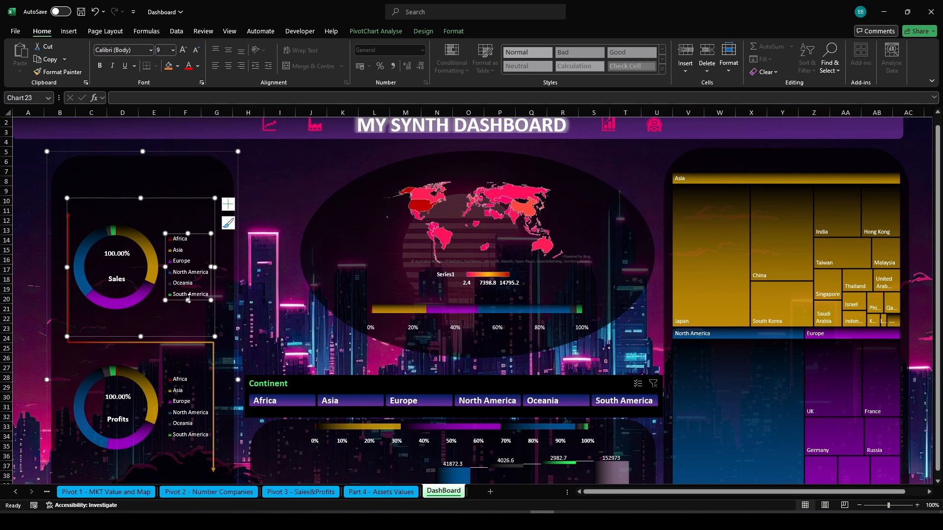
pyautogui.press('Delete')
pyautogui.click(190, 413)
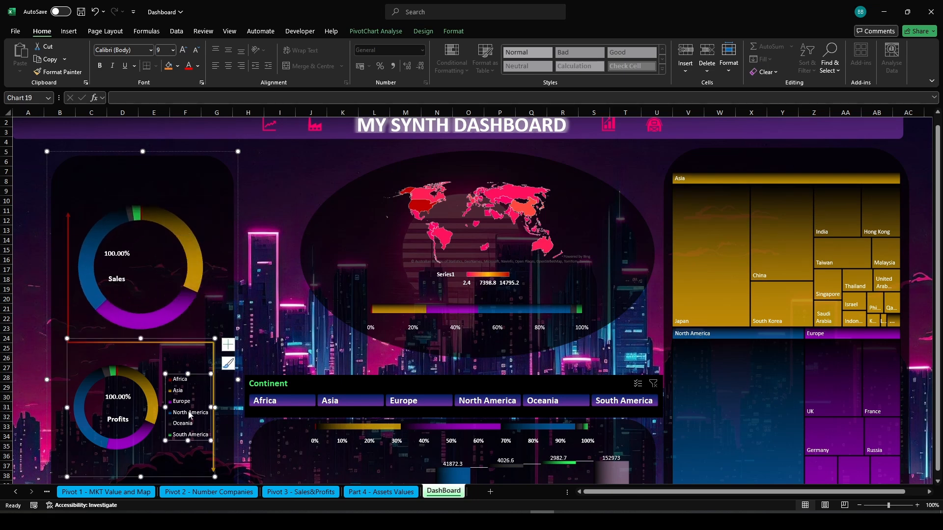
pyautogui.press('Delete')
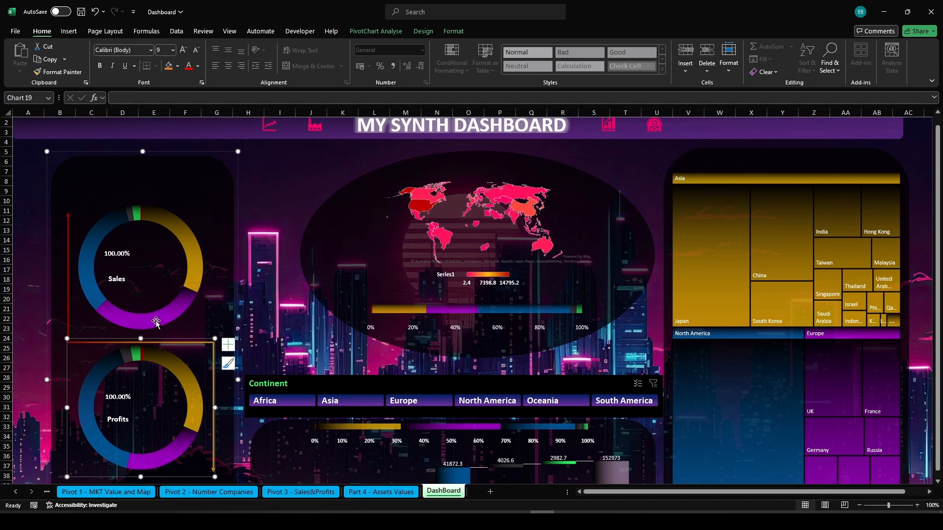
# Centre-align the Profits percentage and label text boxes with each other inside the donut chart
pyautogui.click(119, 416)
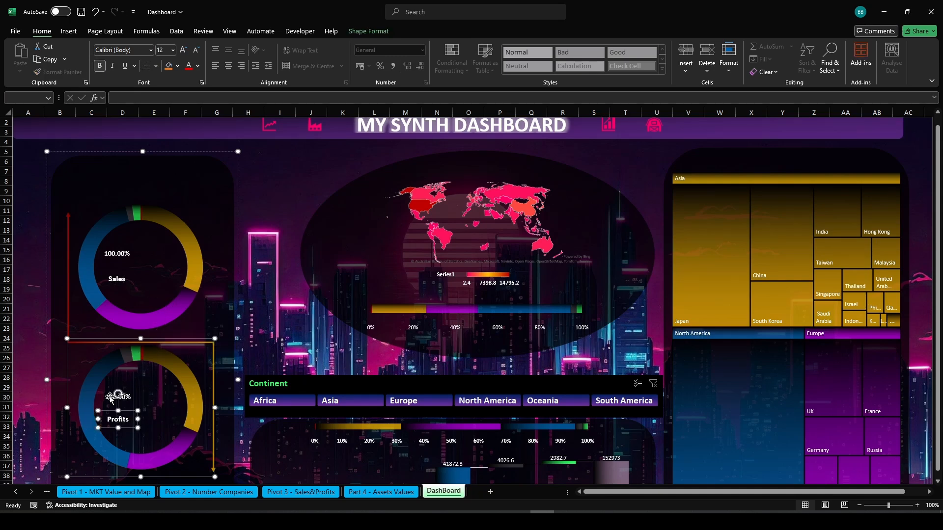
pyautogui.keyDown('shift'); pyautogui.click(111, 399); pyautogui.keyUp('shift')
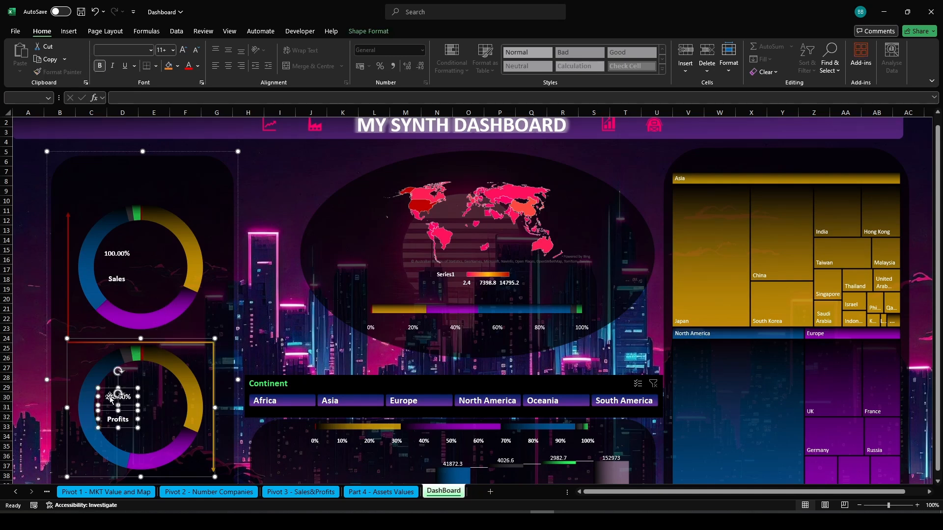
pyautogui.click(384, 34)
pyautogui.click(697, 70)
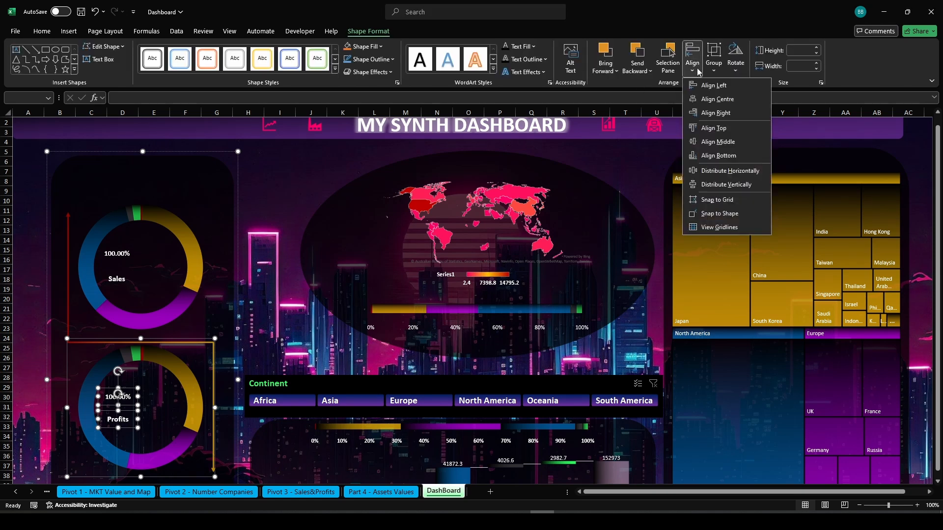
pyautogui.click(715, 100)
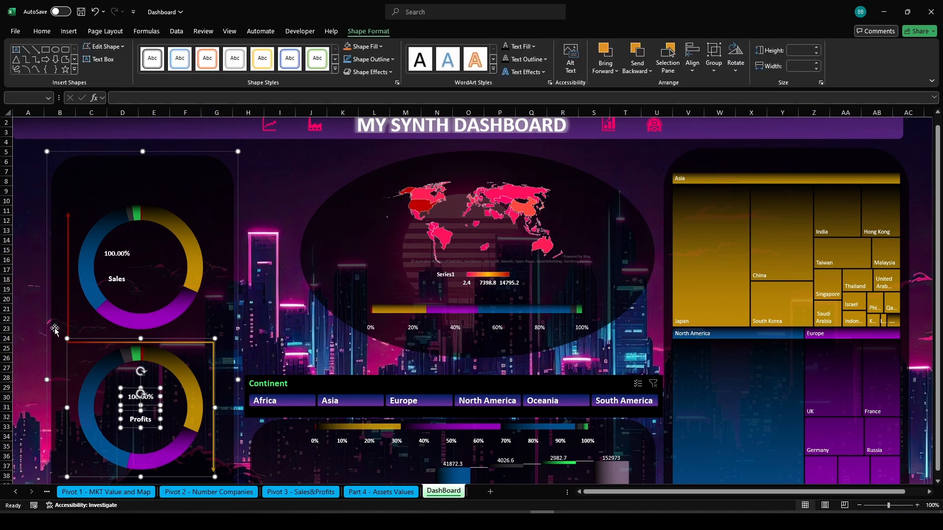
# Centre-align the Sales percentage and label text boxes with each other inside the donut chart
pyautogui.click(30, 328)
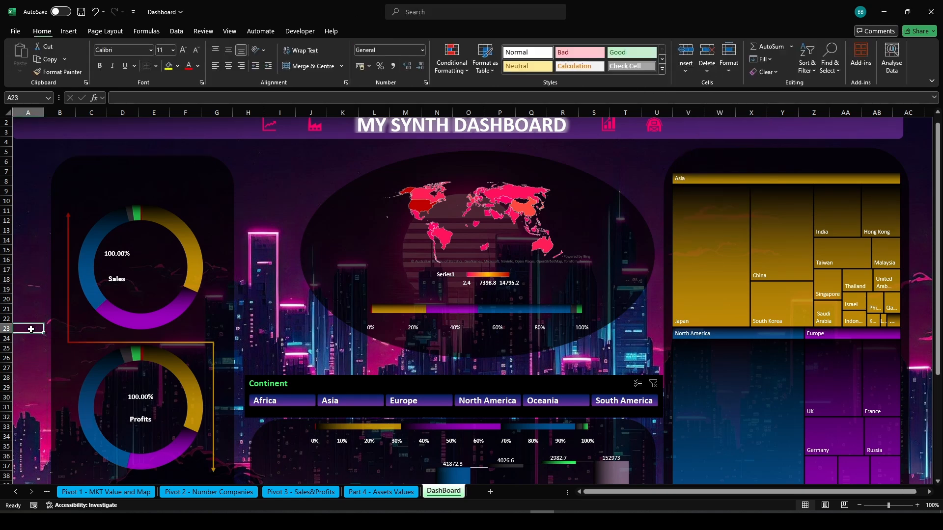
pyautogui.click(139, 319)
pyautogui.click(140, 318)
pyautogui.click(117, 281)
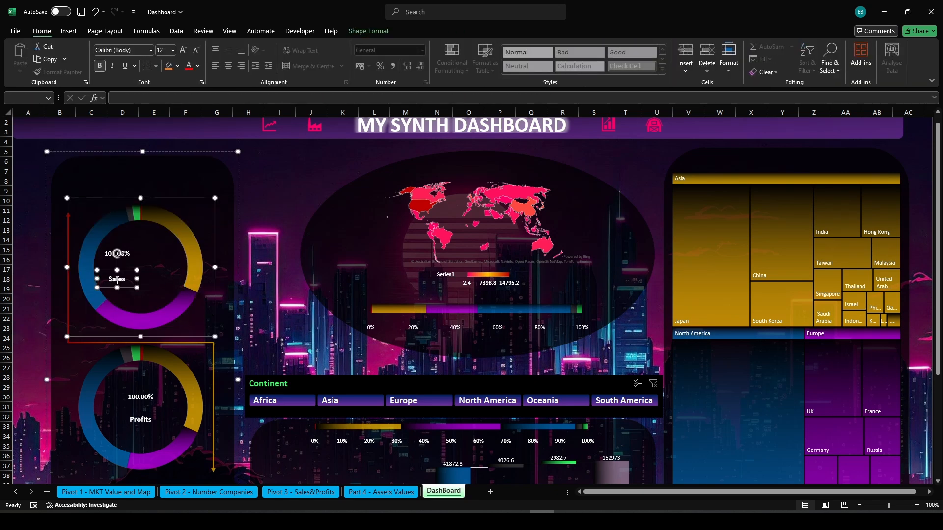
pyautogui.keyDown('ctrl'); pyautogui.click(122, 253); pyautogui.keyUp('ctrl')
pyautogui.click(369, 31)
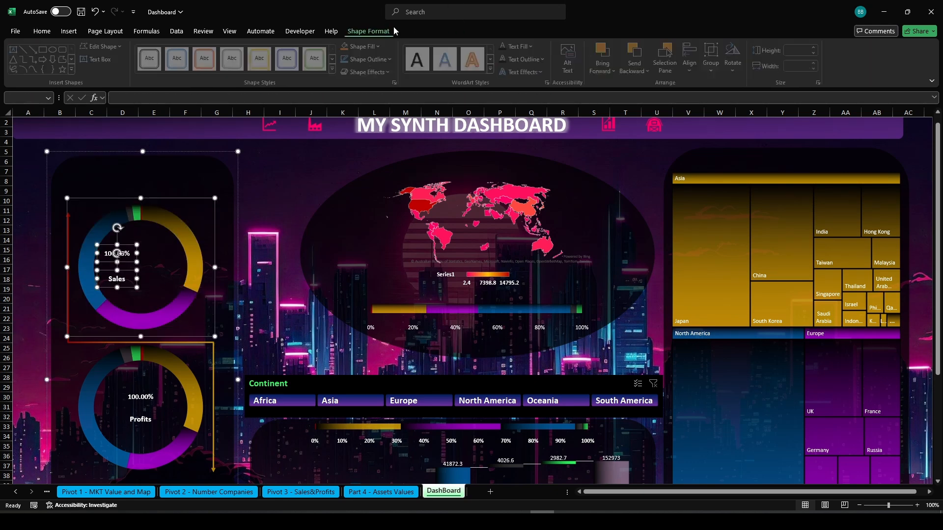
pyautogui.click(692, 58)
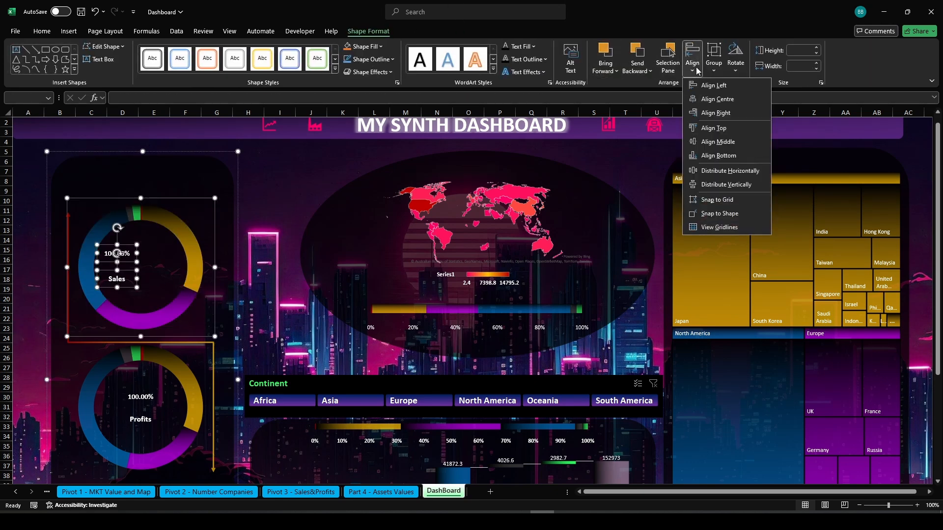
pyautogui.click(715, 100)
# Test the Continent slicer by filtering Africa and then Asia, and clear the slicer filter
pyautogui.click(292, 183)
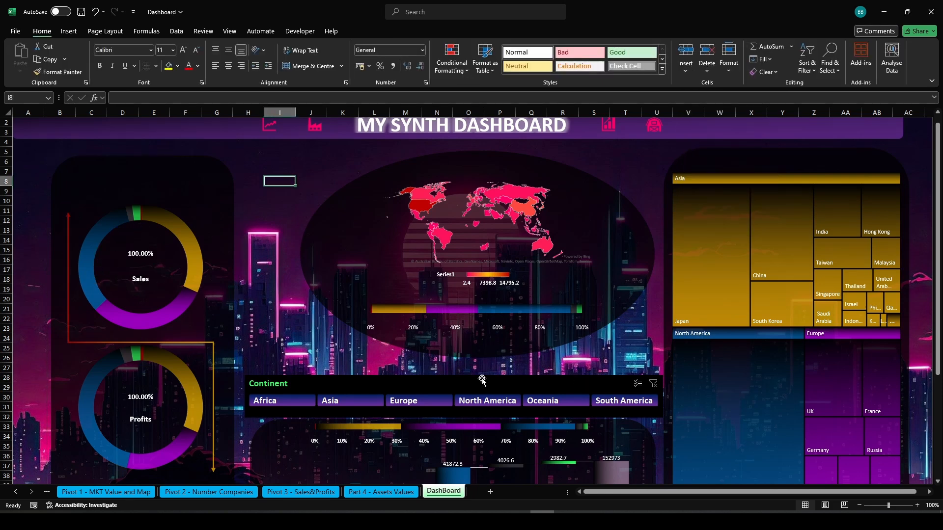
pyautogui.click(281, 401)
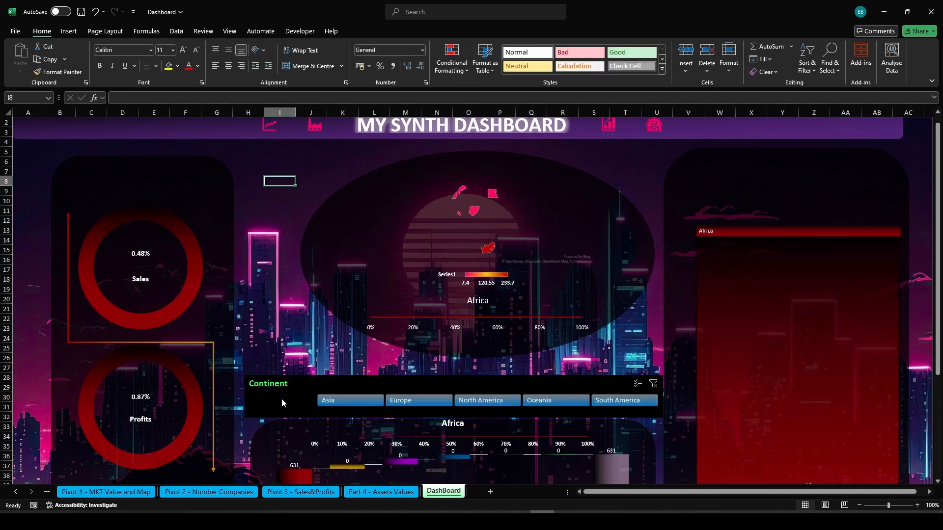
pyautogui.click(350, 406)
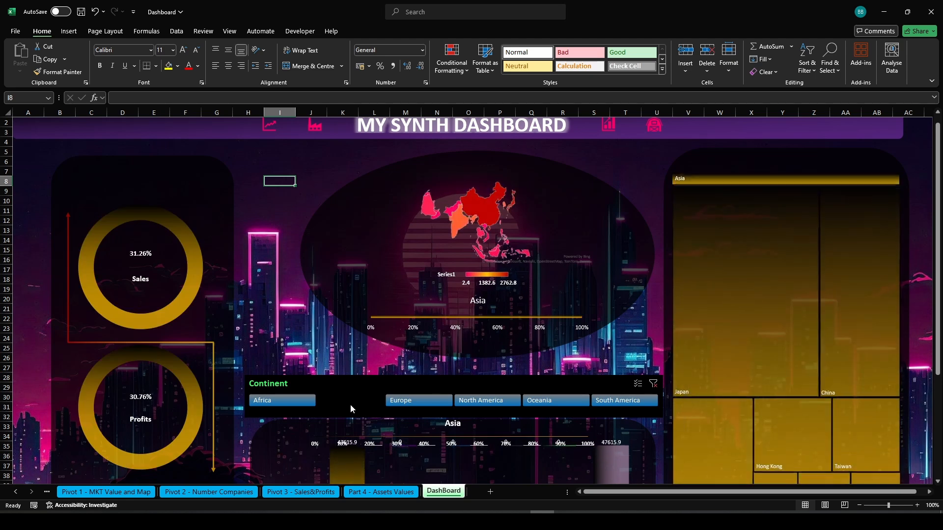
pyautogui.click(652, 384)
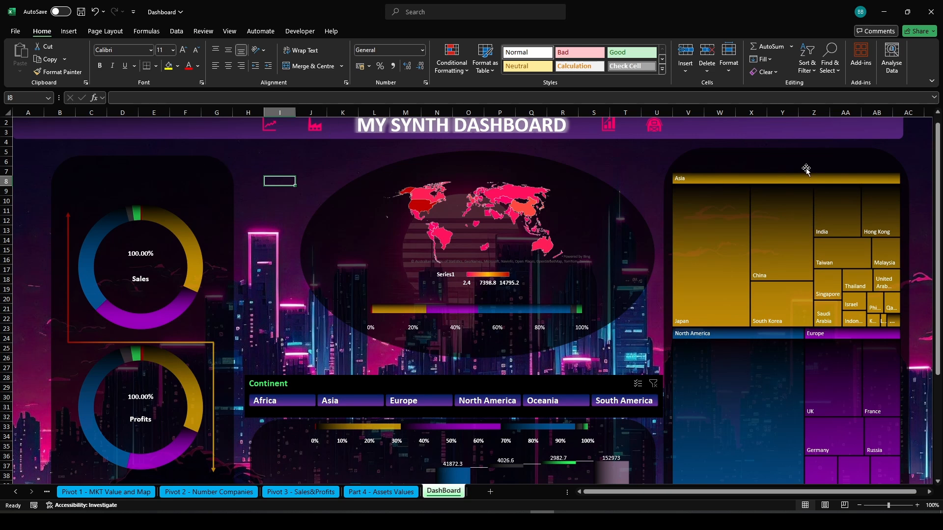
# Shrink the treemap chart by moving its top edge down to about row 10
pyautogui.click(773, 167)
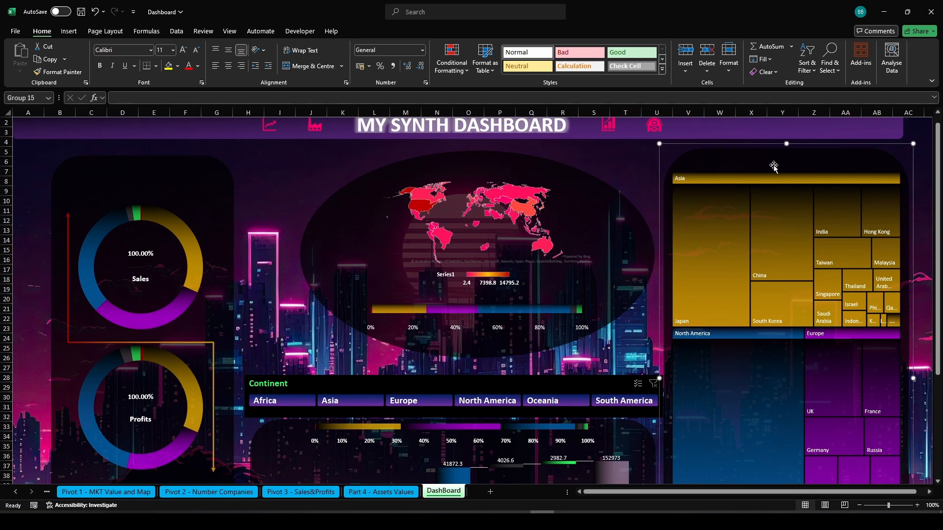
pyautogui.click(737, 197)
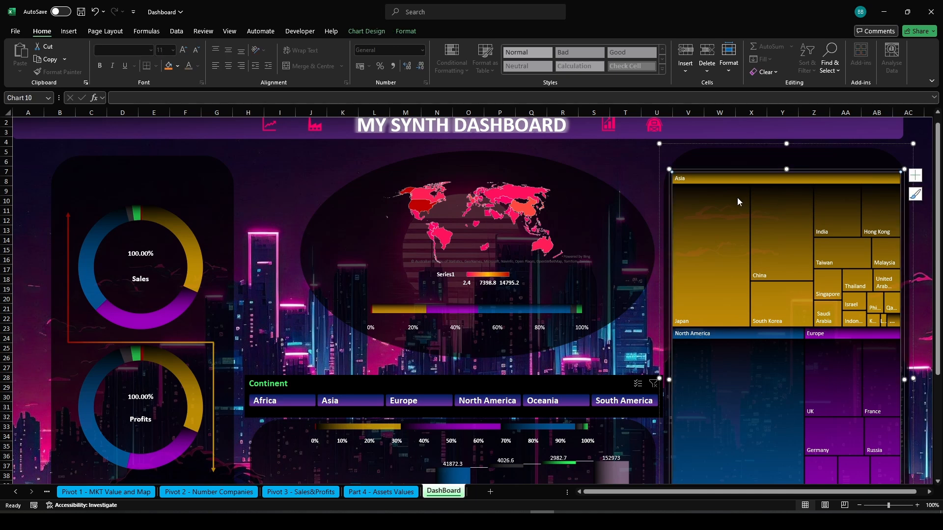
pyautogui.moveTo(787, 168); pyautogui.dragTo(787, 200)
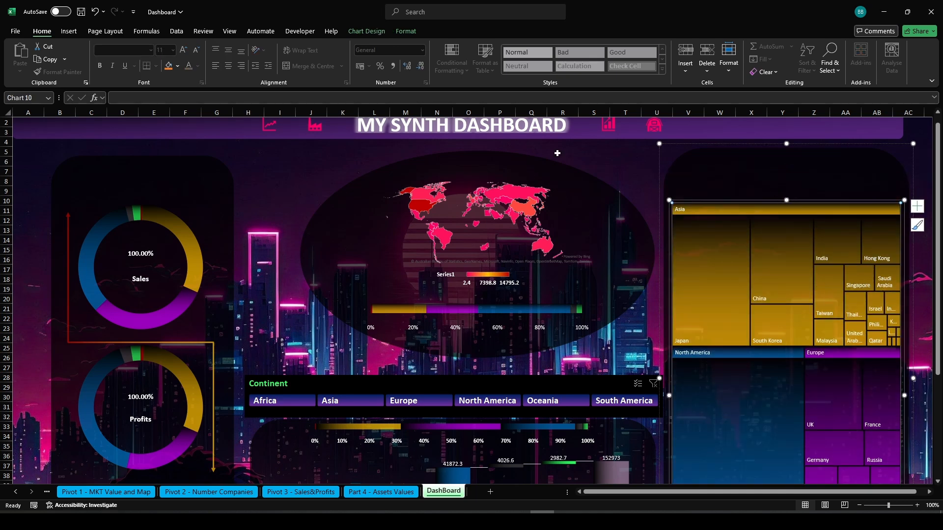
# Stretch the world map group's left edge outward to about column H
pyautogui.click(583, 164)
pyautogui.click(318, 231)
pyautogui.moveTo(297, 255); pyautogui.dragTo(243, 254)
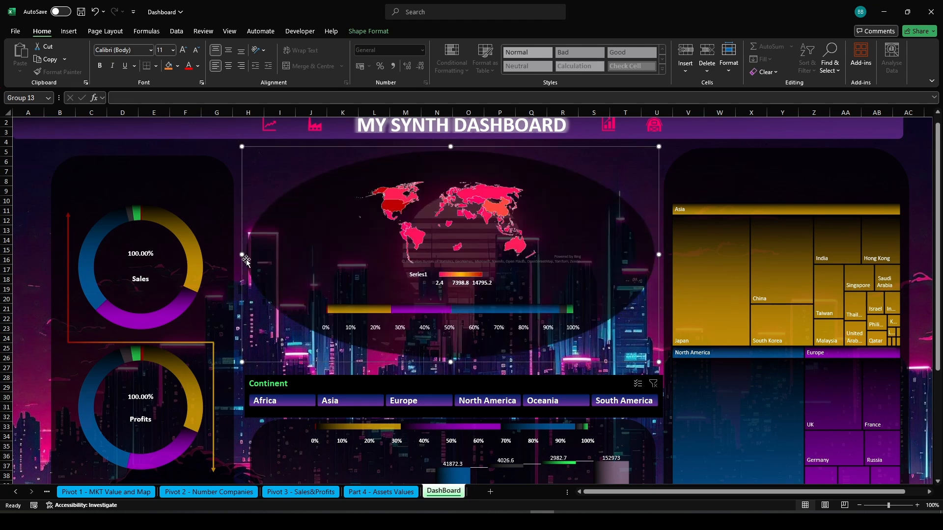
# Raise the top edge of the oval map background slightly and lower the map chart's top edge to about row 11
pyautogui.click(460, 176)
pyautogui.moveTo(450, 152)
pyautogui.mouseDown()
pyautogui.moveTo(449, 188)
pyautogui.moveTo(452, 144)
pyautogui.mouseUp()
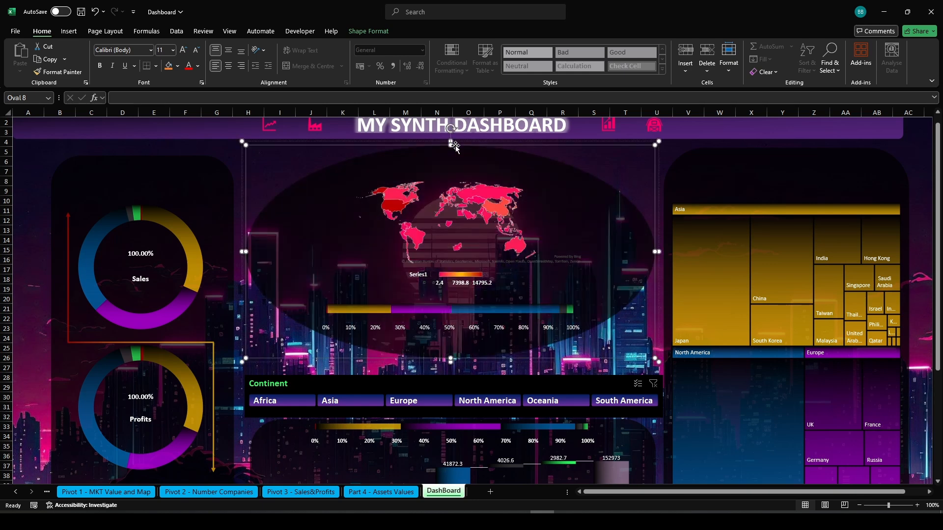
pyautogui.click(448, 177)
pyautogui.click(448, 189)
pyautogui.moveTo(448, 179); pyautogui.dragTo(448, 205)
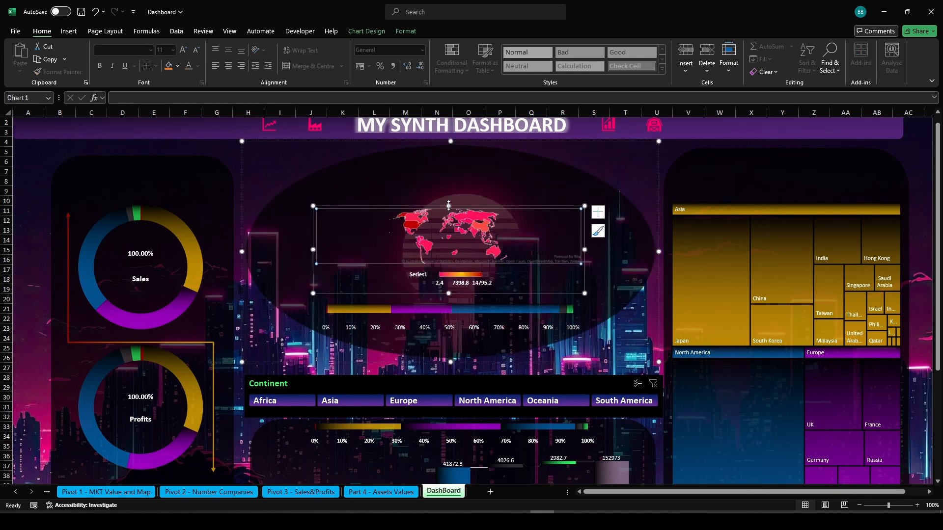
# Nudge the left edge of the percentage bar chart beneath the map slightly to the right
pyautogui.click(423, 318)
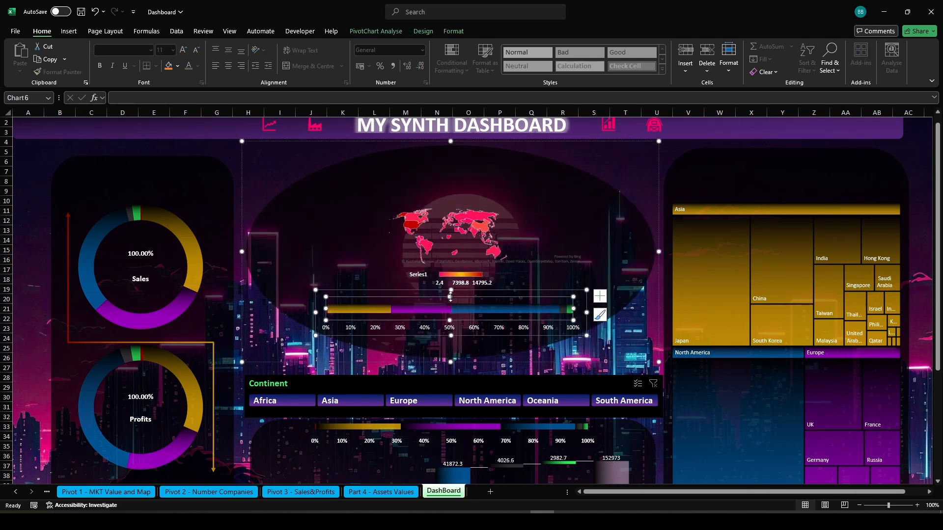
pyautogui.click(448, 328)
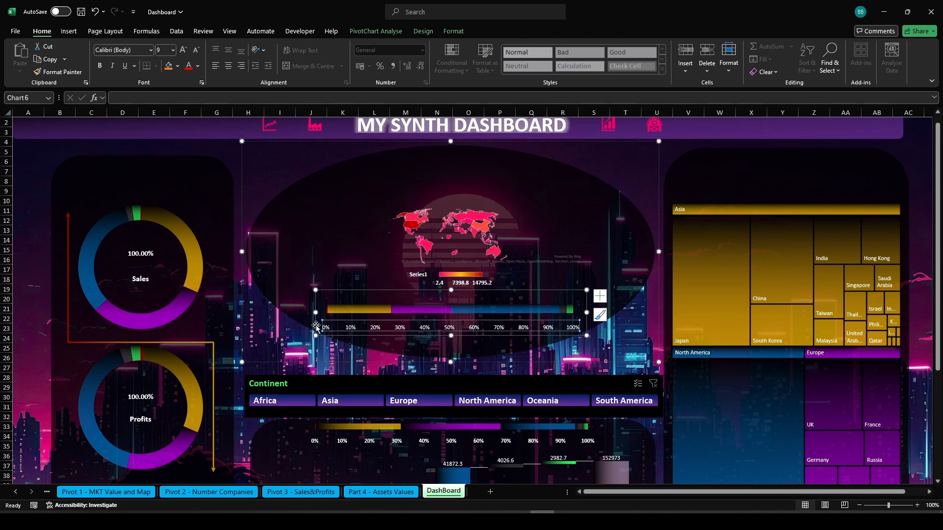
pyautogui.moveTo(316, 326); pyautogui.dragTo(319, 325)
pyautogui.click(368, 251)
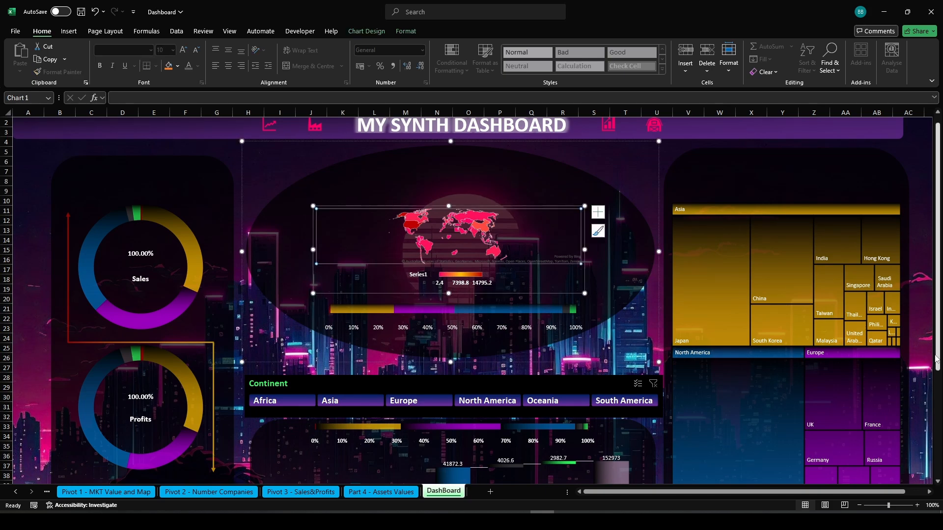
pyautogui.moveTo(937, 349)
pyautogui.mouseDown()
pyautogui.moveTo(937, 451)
pyautogui.moveTo(937, 340)
pyautogui.mouseUp()
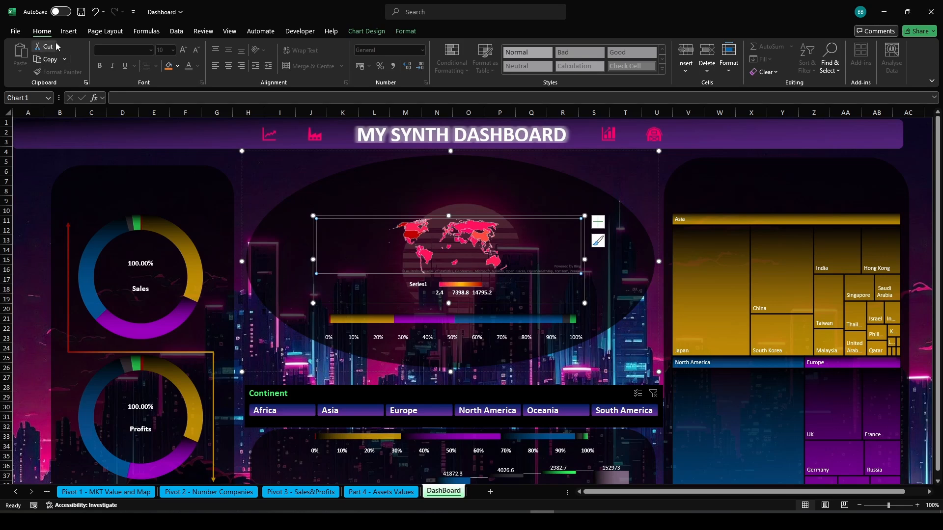
# Insert a rectangle about 7 cm wide and 1.5 cm high above the Sales donut chart
pyautogui.click(69, 30)
pyautogui.click(145, 64)
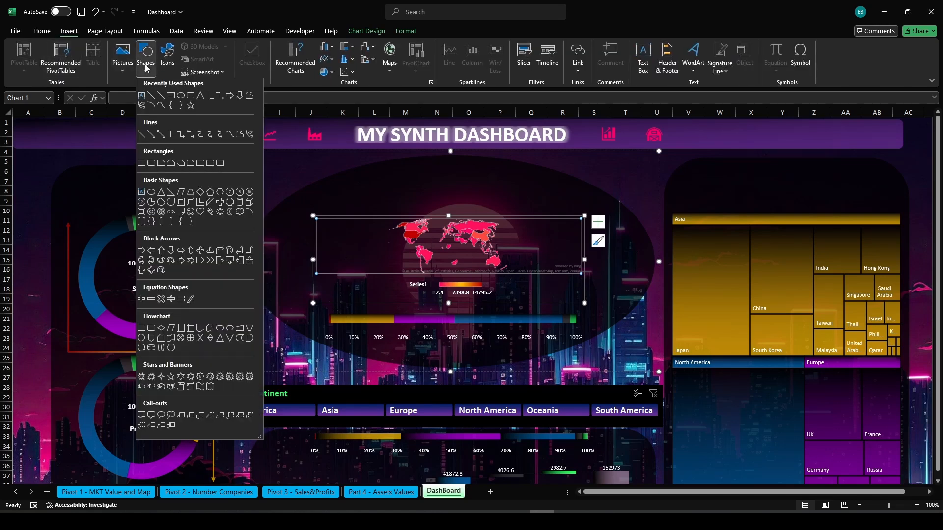
pyautogui.click(190, 100)
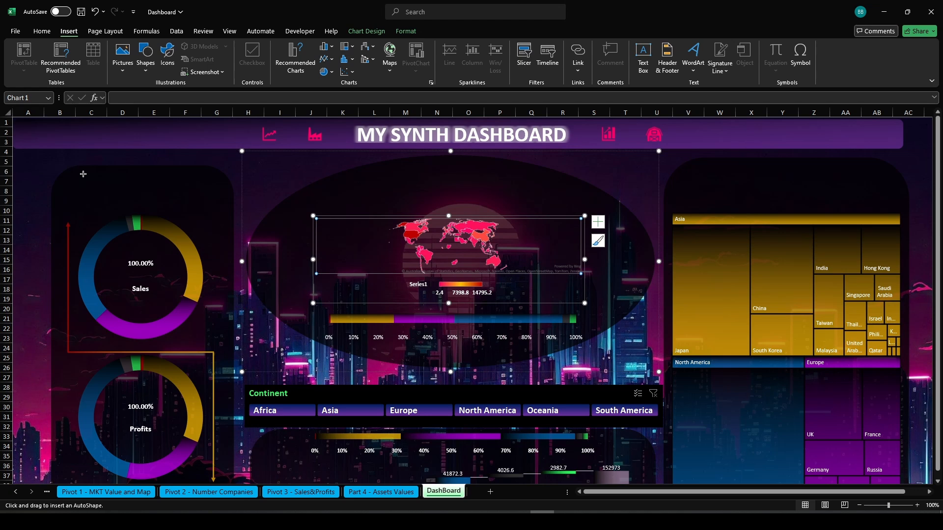
pyautogui.moveTo(80, 172); pyautogui.dragTo(212, 202)
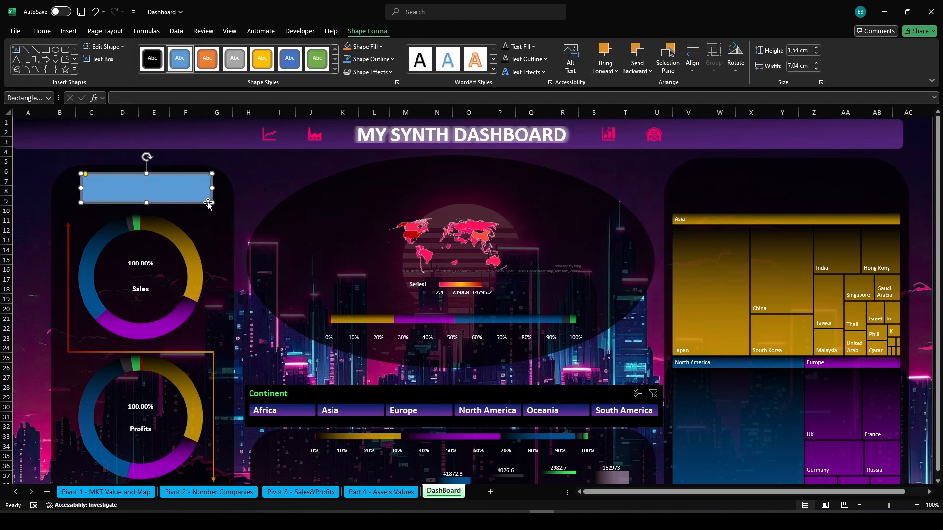
# Apply the black shape style to the rectangle and fill it with a greyish purple from the recent colours
pyautogui.click(152, 58)
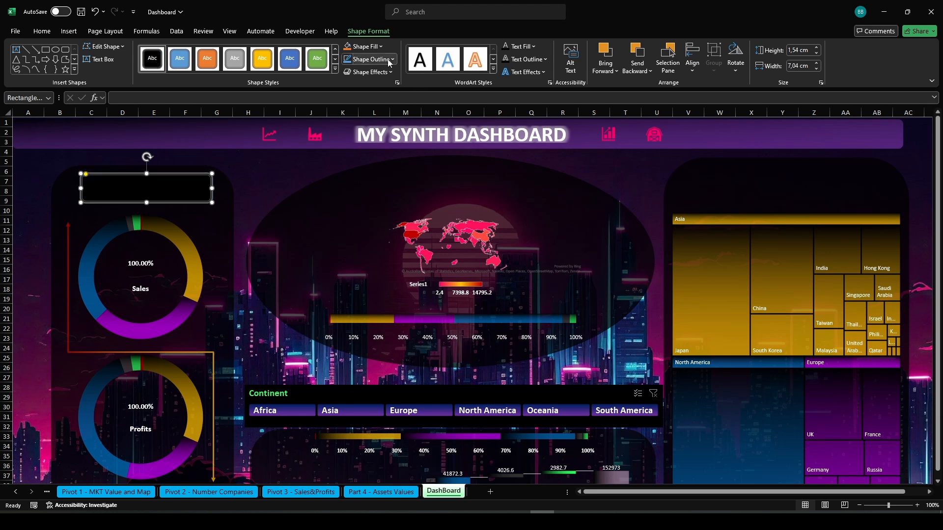
pyautogui.click(366, 47)
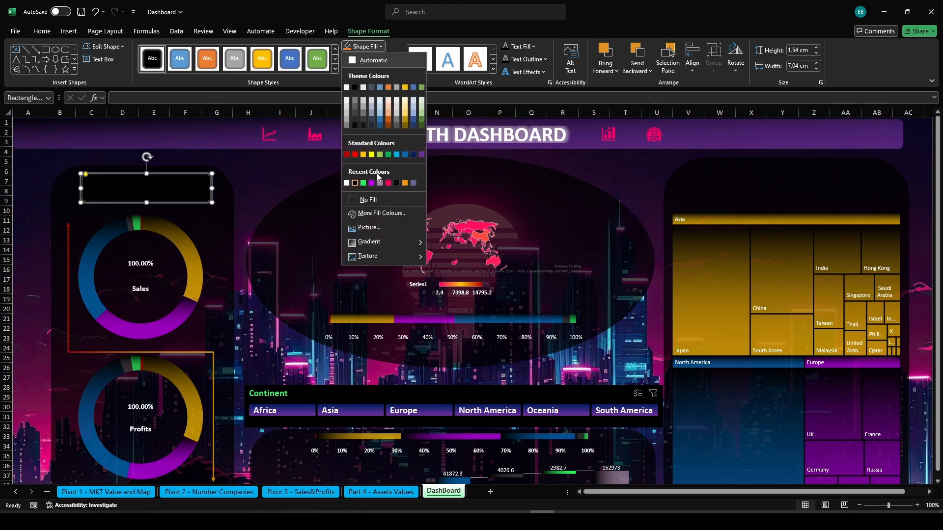
pyautogui.click(412, 183)
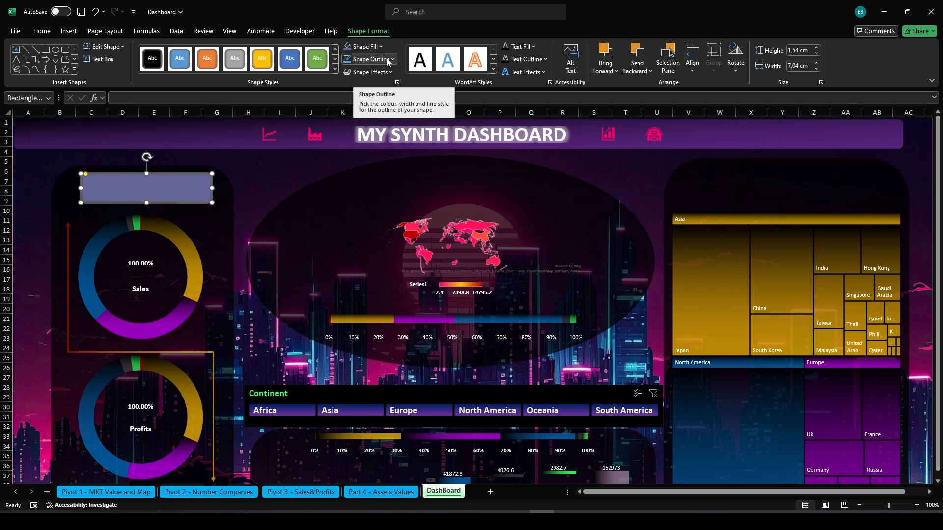
# Set the header rectangle's fill transparency to 30% and remove its outline
pyautogui.click(376, 46)
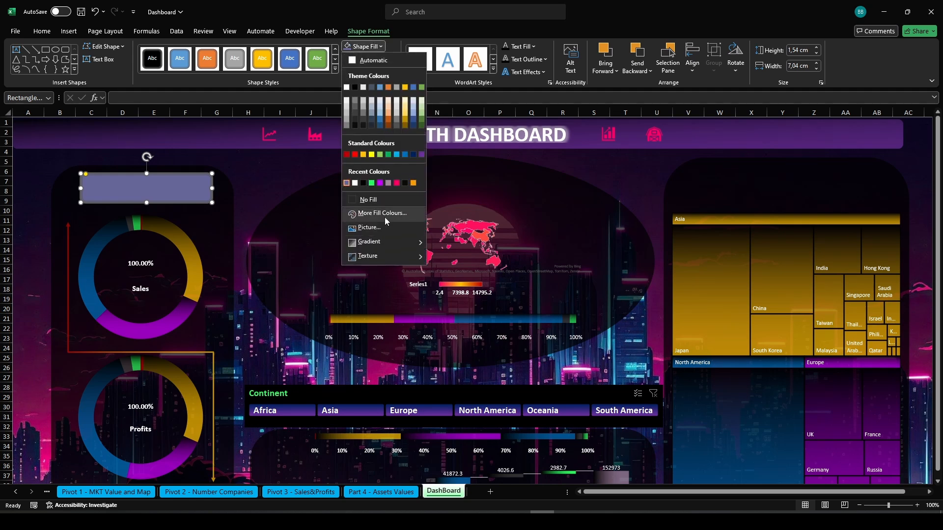
pyautogui.click(382, 213)
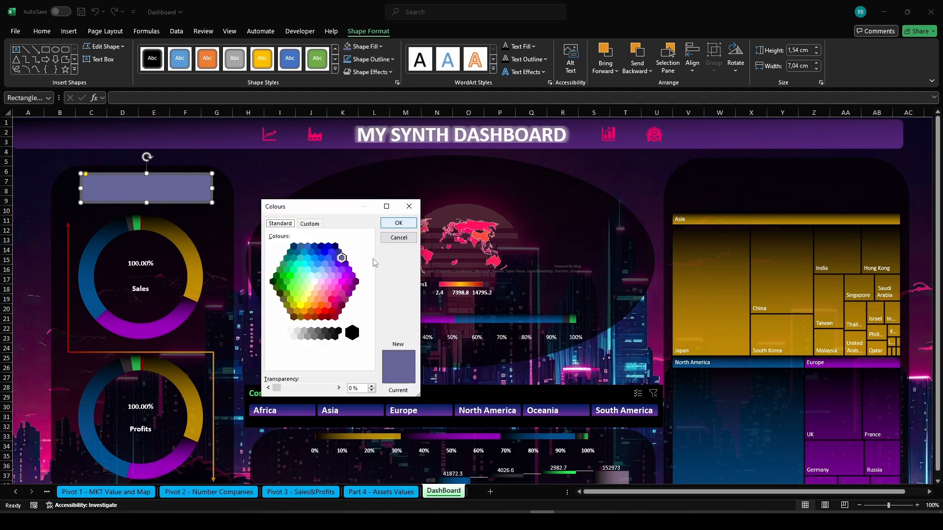
pyautogui.click(346, 388)
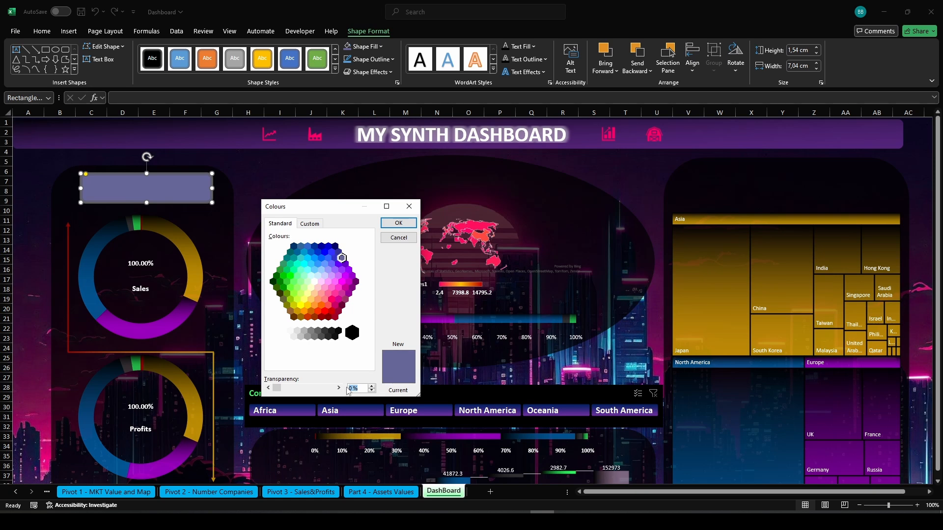
pyautogui.write('3')
pyautogui.press('Return')
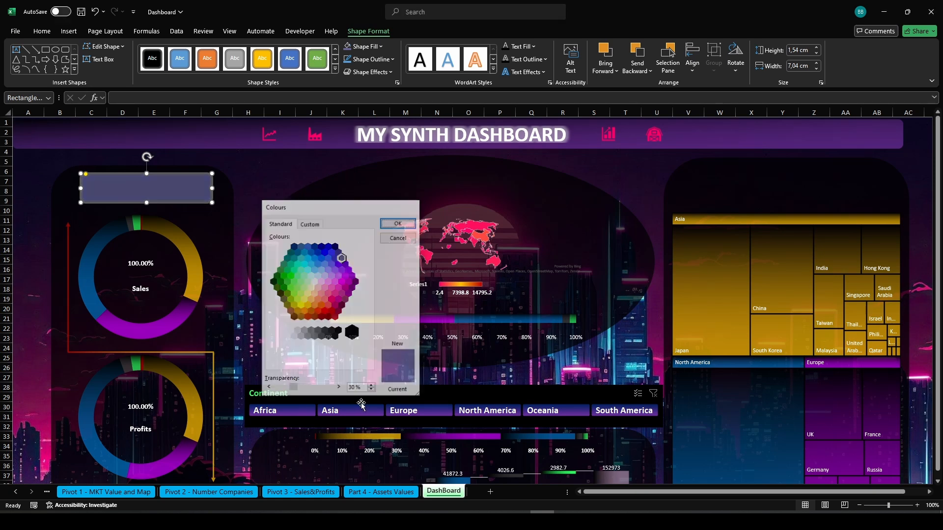
pyautogui.click(395, 59)
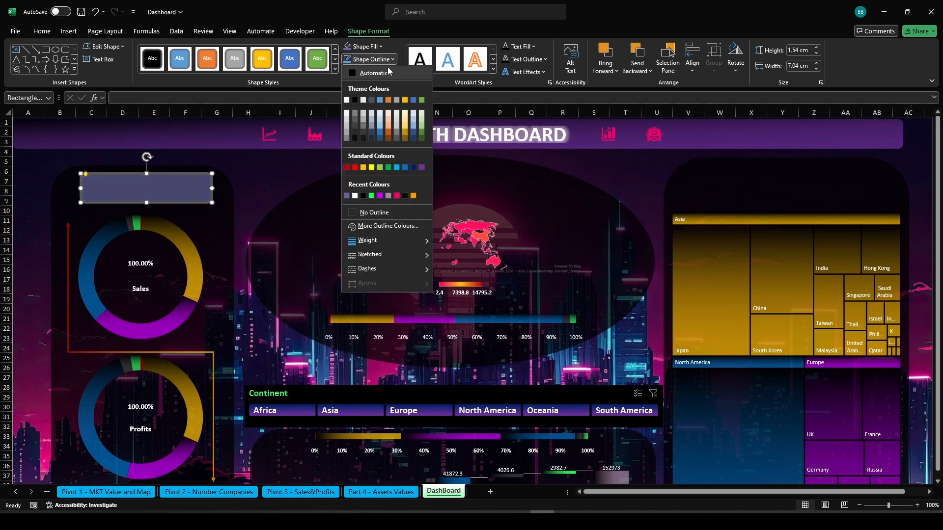
pyautogui.click(371, 210)
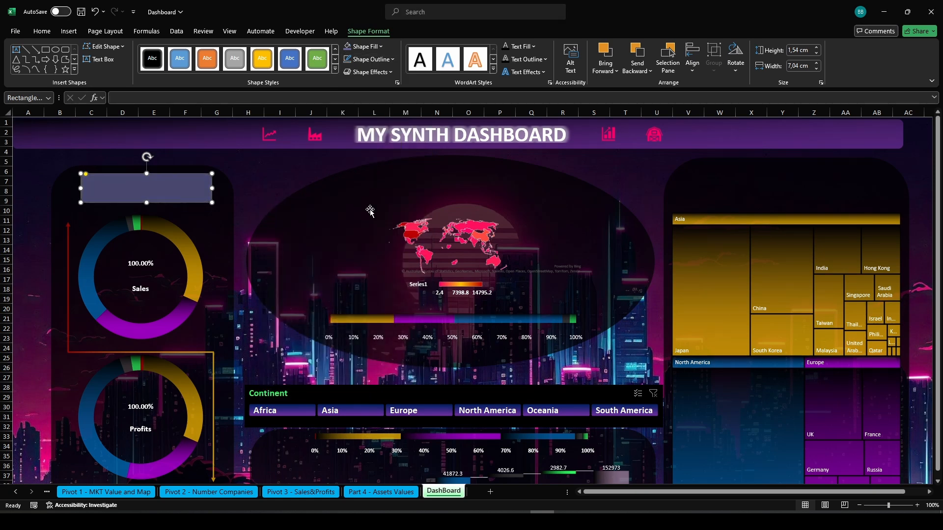
# Duplicate the header rectangle to sit above the map and above the treemap
pyautogui.click(36, 169)
pyautogui.click(114, 187)
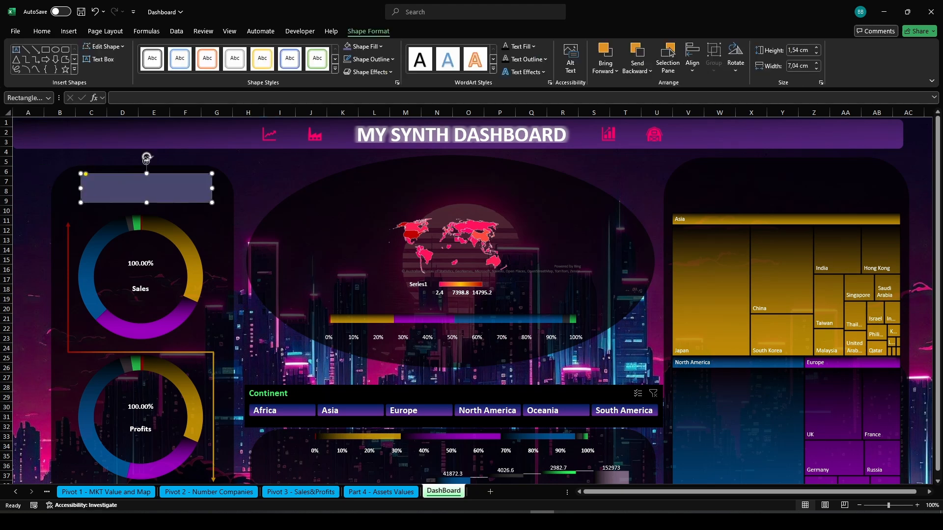
pyautogui.click(68, 32)
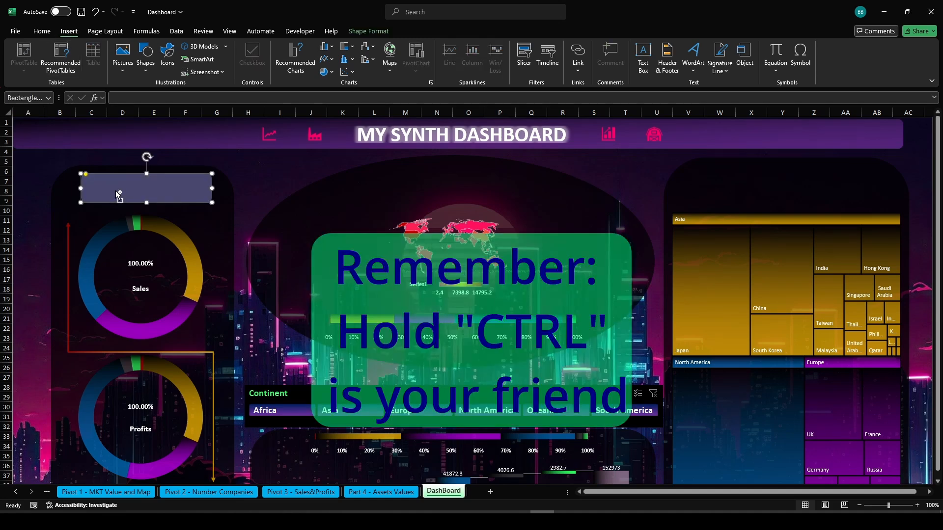
pyautogui.moveTo(128, 193); pyautogui.dragTo(755, 189)
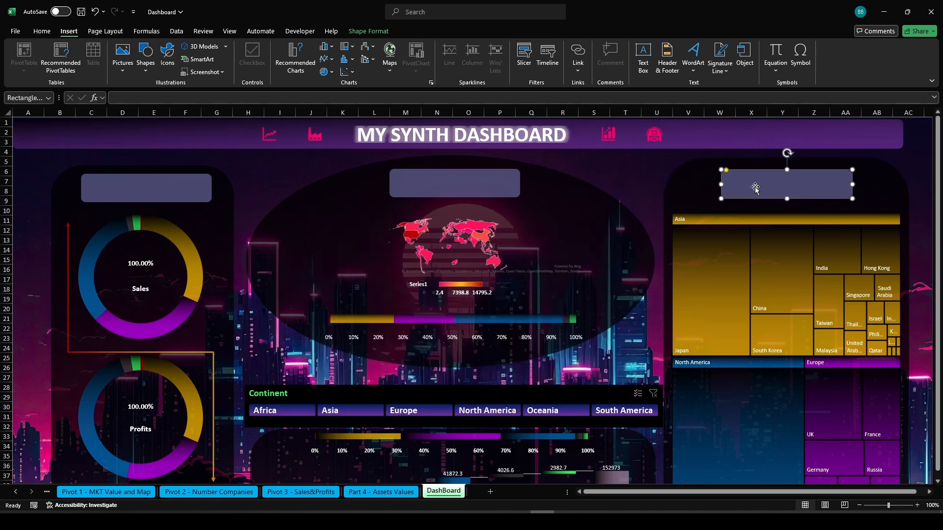
# Copy the treemap's header rectangle down to the bottom assets chart area
pyautogui.scroll(-1, 891, 248)
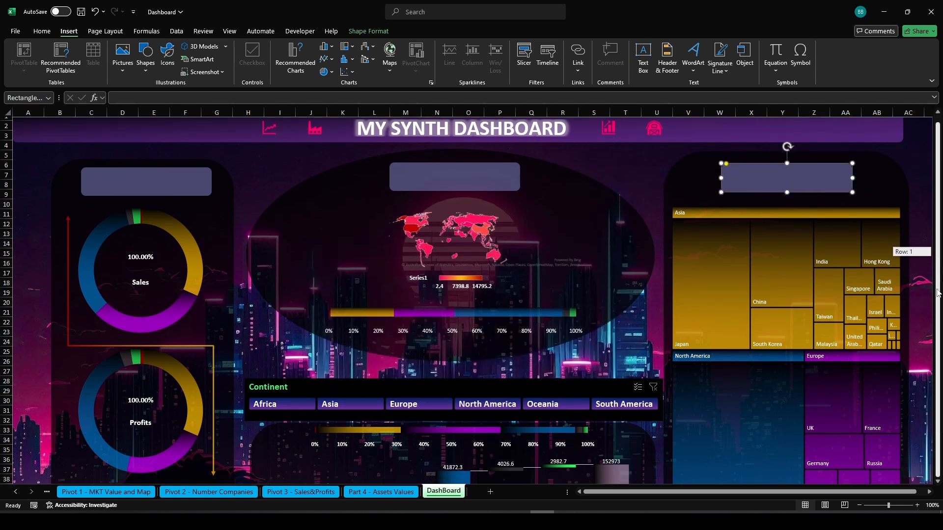
pyautogui.moveTo(783, 182); pyautogui.dragTo(340, 474)
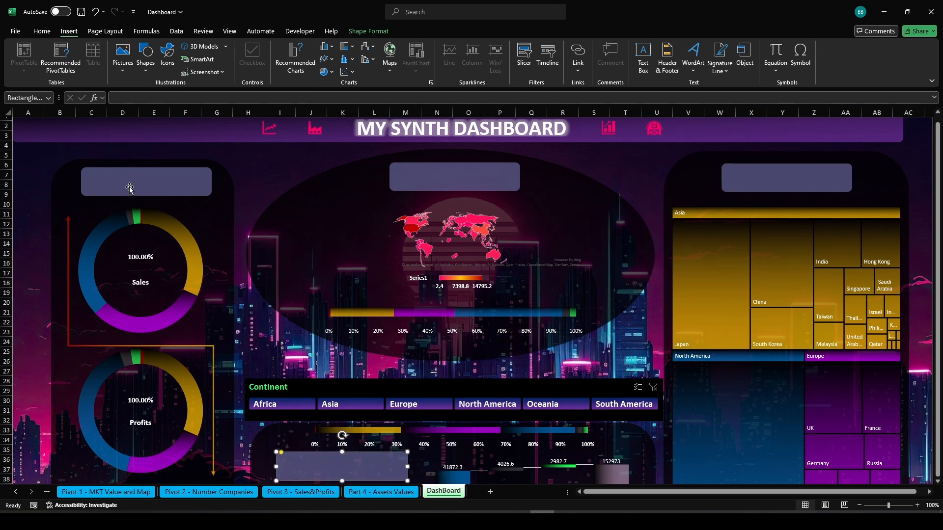
# Copy the pink icon from the dashboard title bar and paste it into the bottom header rectangle
pyautogui.click(128, 187)
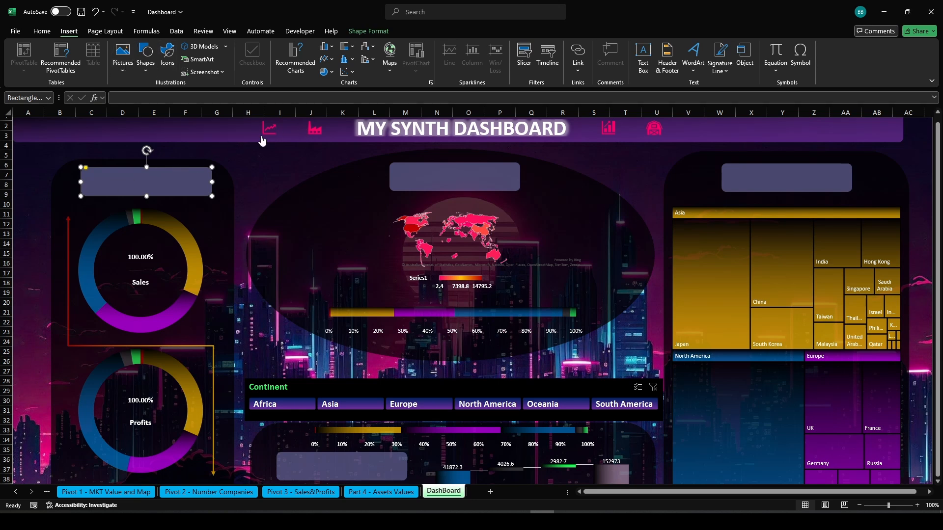
pyautogui.click(358, 32)
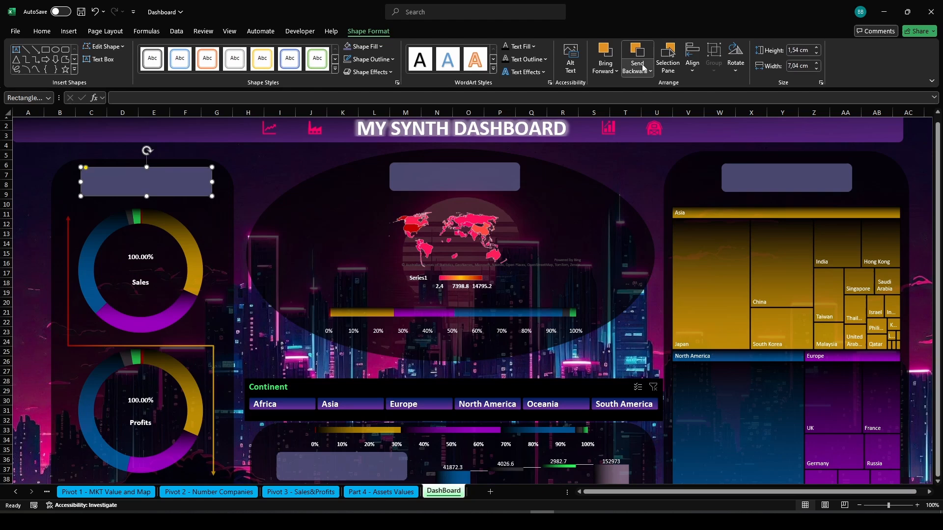
pyautogui.click(669, 58)
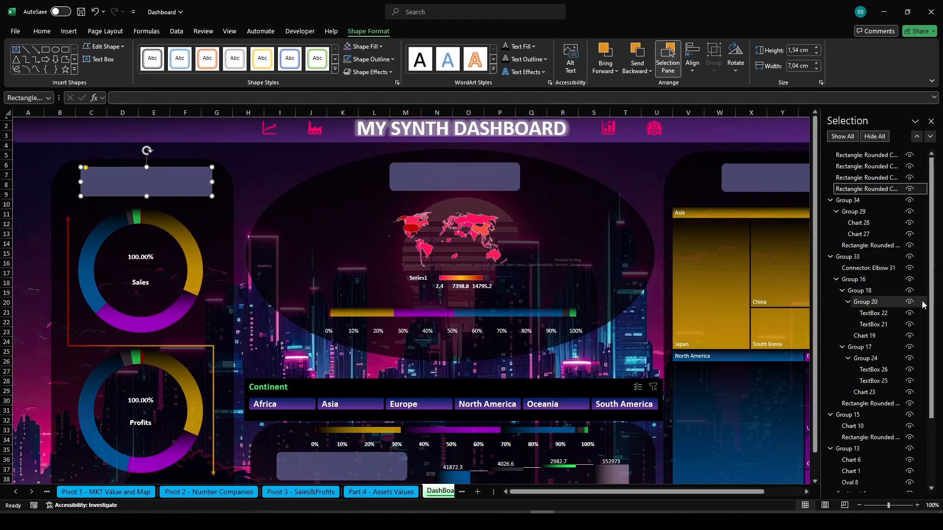
pyautogui.scroll(-3, 930, 344)
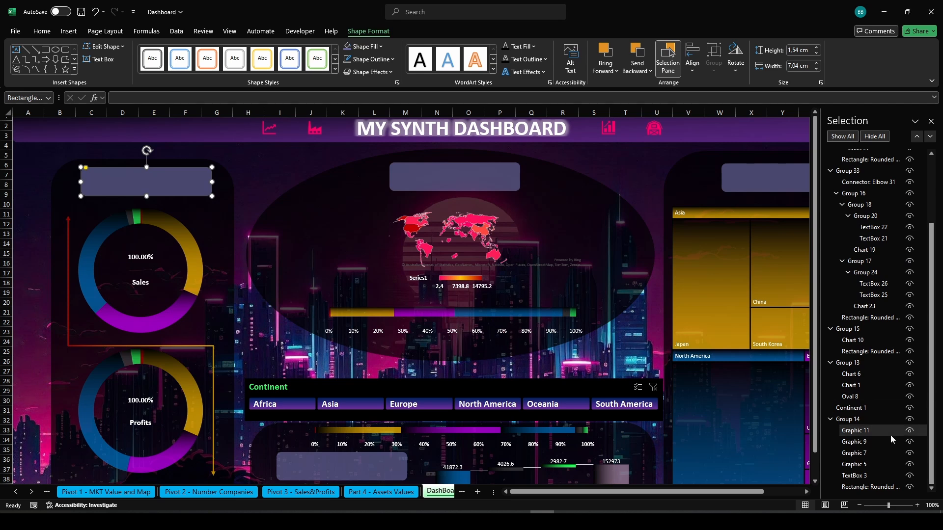
pyautogui.click(868, 431)
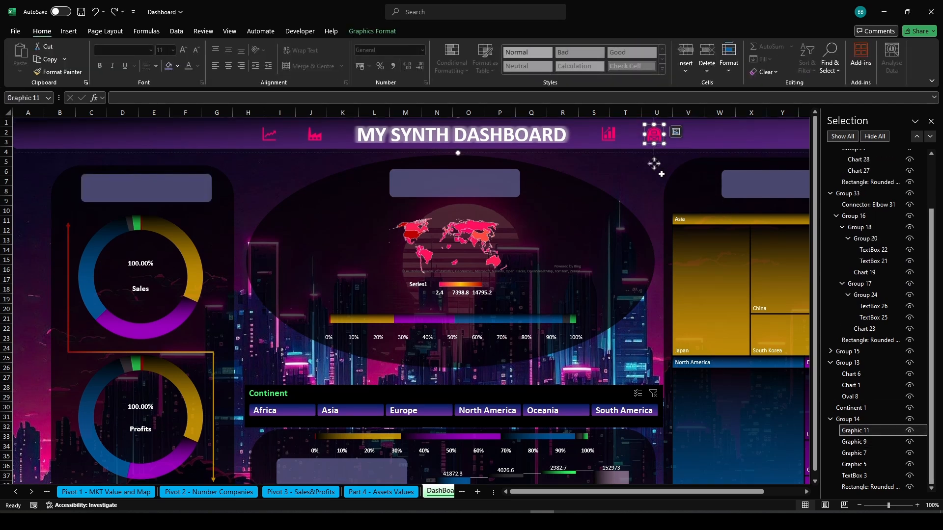
pyautogui.moveTo(657, 167); pyautogui.dragTo(276, 362)
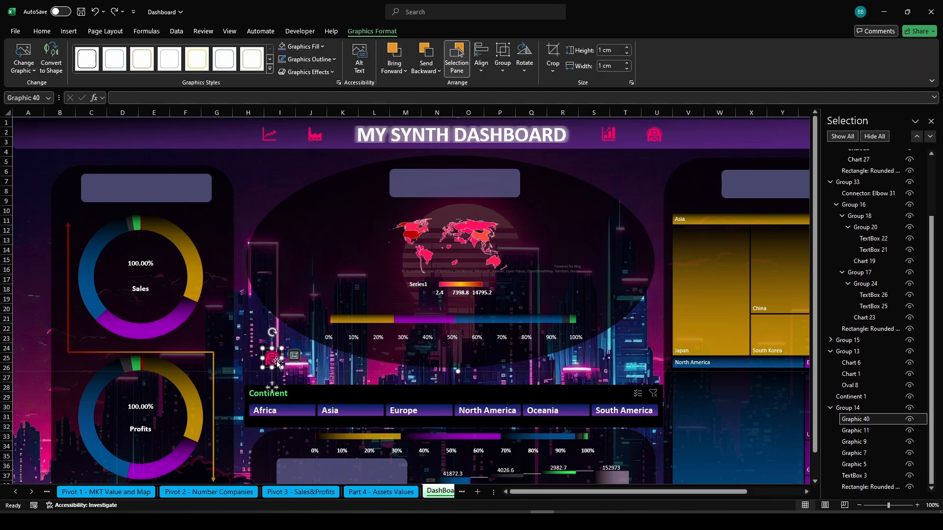
pyautogui.rightClick(277, 363)
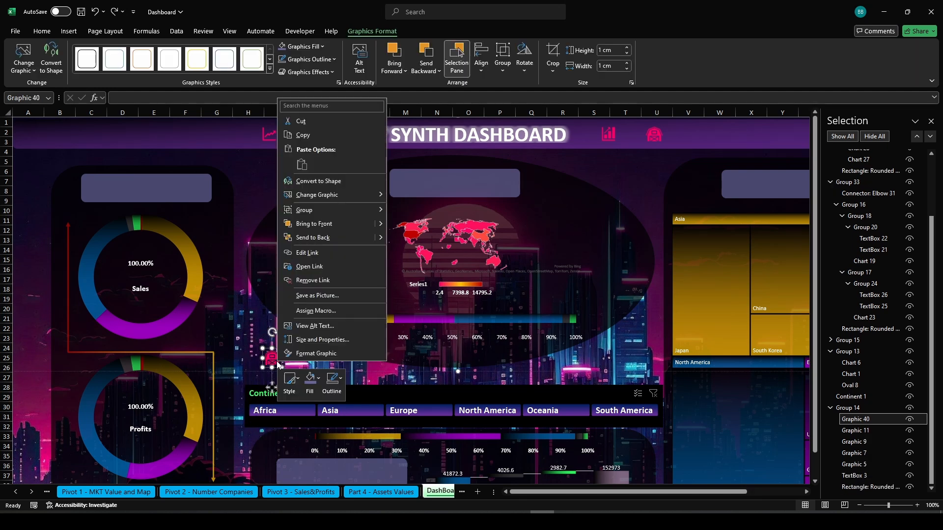
pyautogui.click(328, 121)
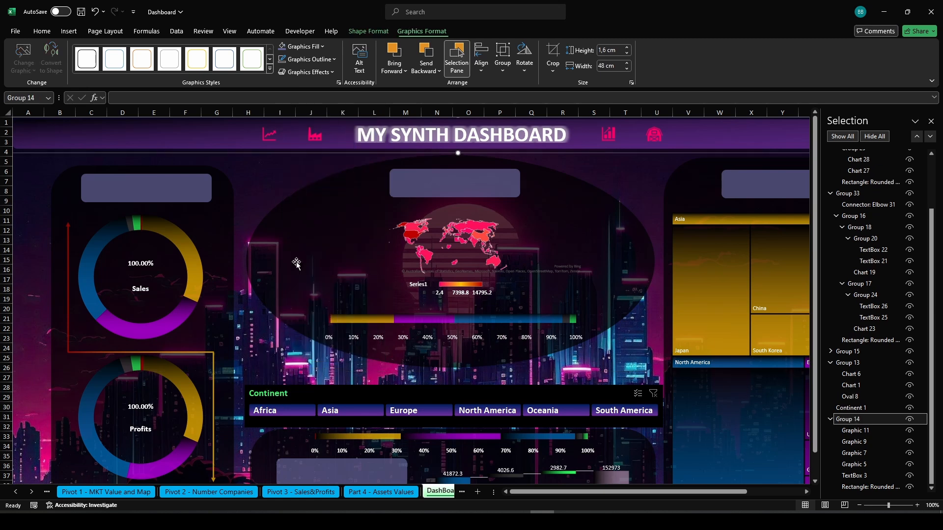
pyautogui.click(290, 477)
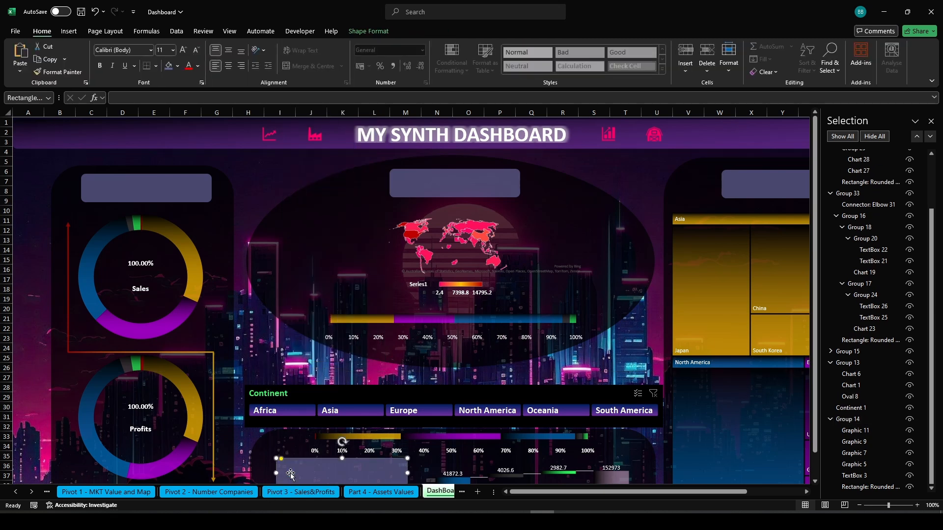
pyautogui.rightClick(291, 476)
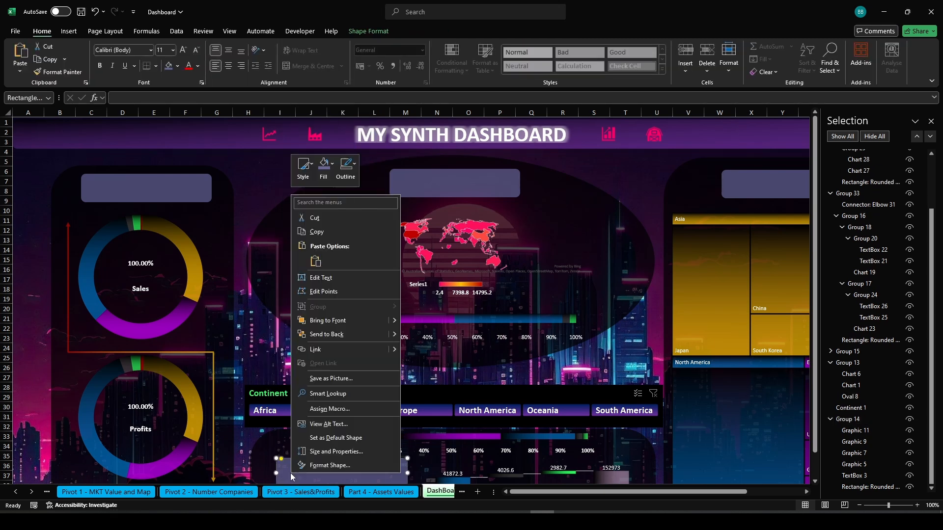
pyautogui.click(315, 261)
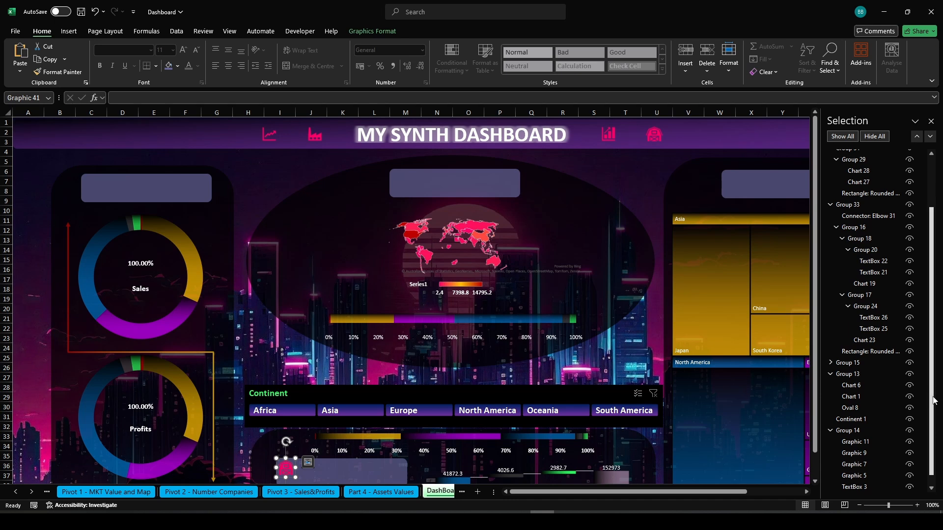
# Add a text box reading ASSETS beside the icon inside the bottom header rectangle
pyautogui.click(930, 488)
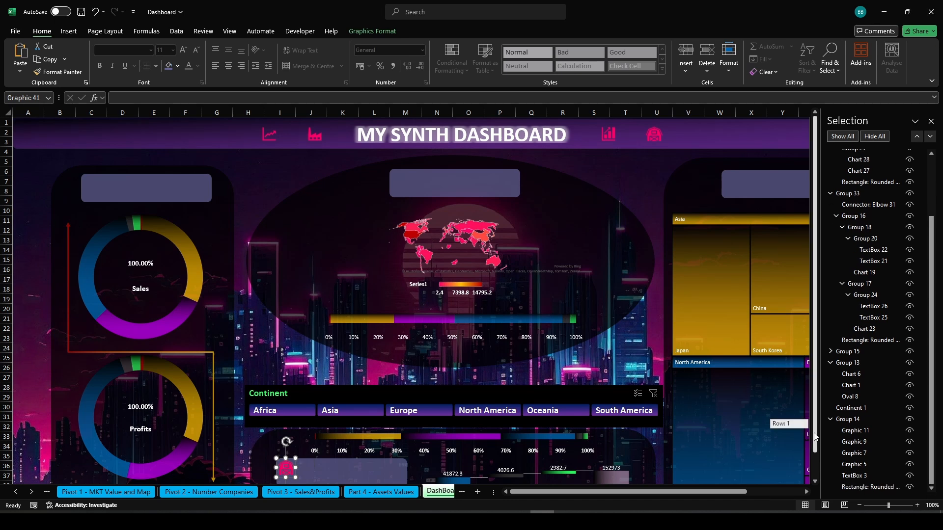
pyautogui.scroll(-1, 805, 432)
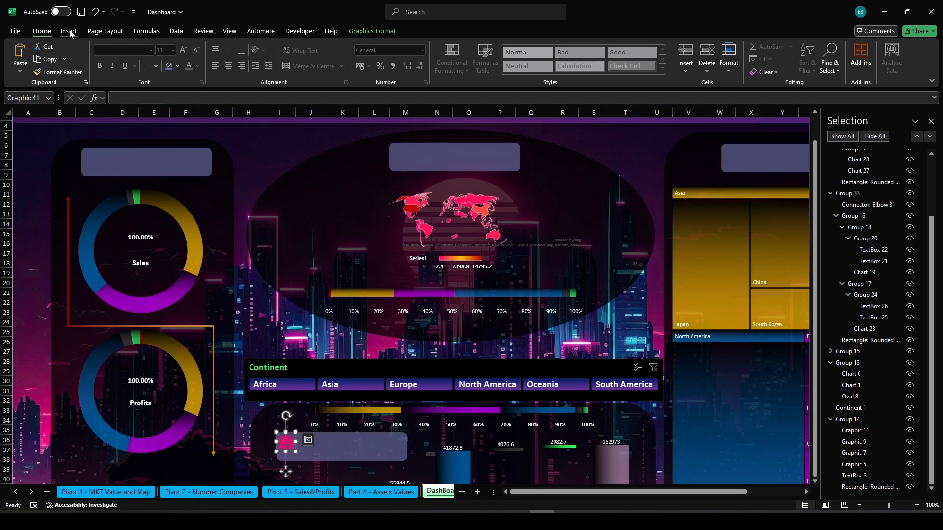
pyautogui.click(69, 31)
pyautogui.click(647, 58)
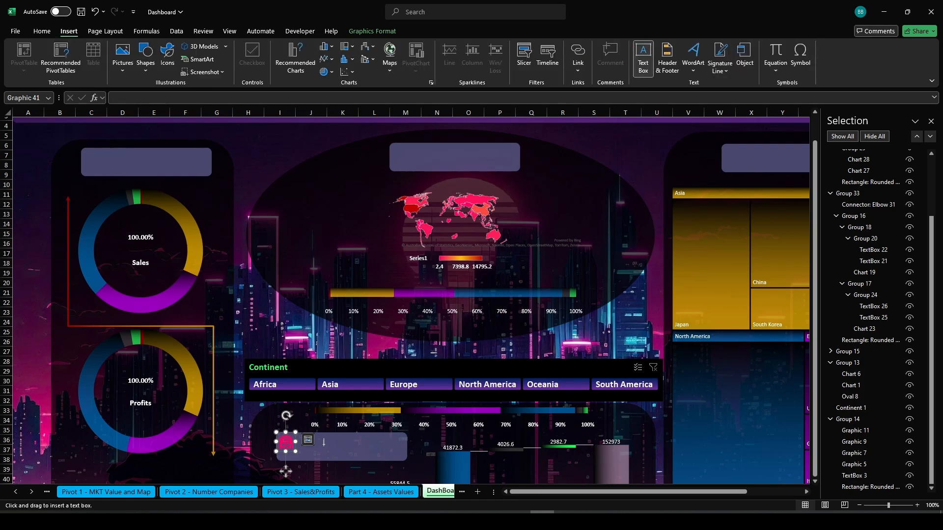
pyautogui.moveTo(320, 440); pyautogui.dragTo(397, 455)
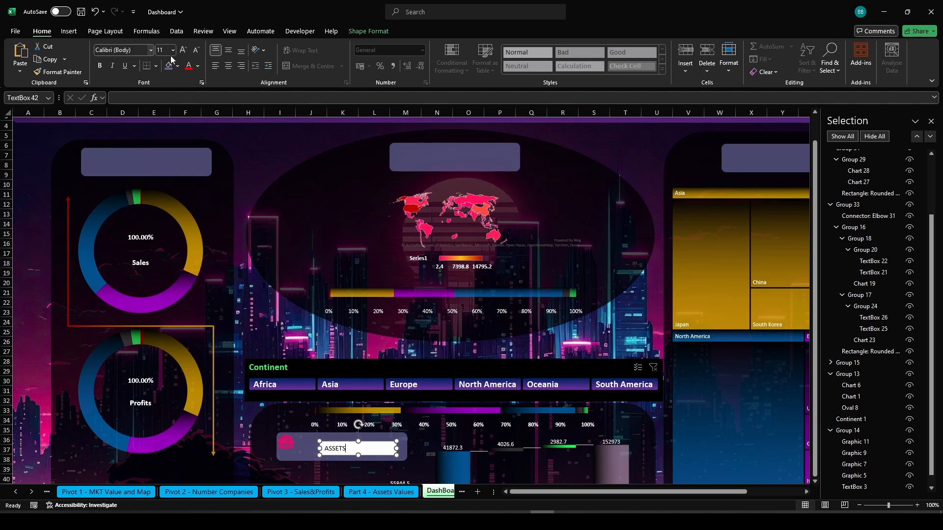
# Centre the ASSETS text and make it bold
pyautogui.click(229, 65)
pyautogui.click(230, 51)
pyautogui.click(100, 65)
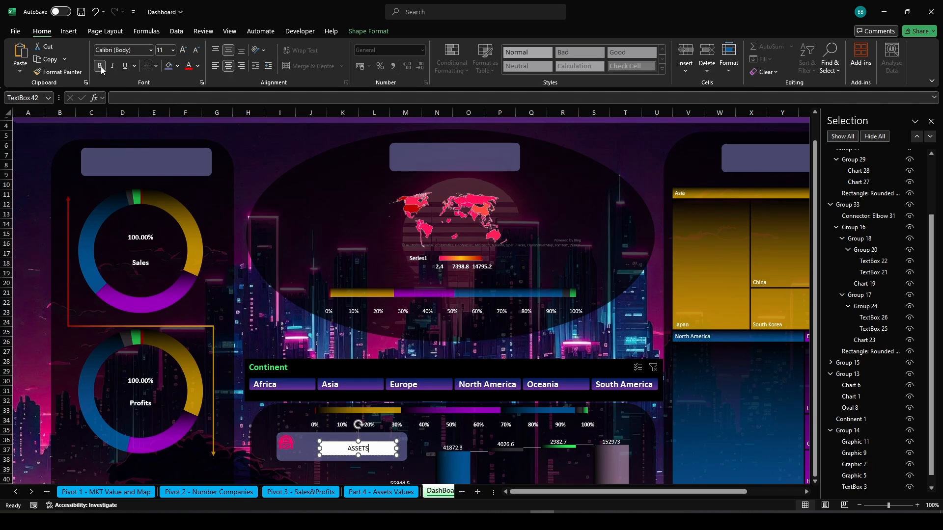